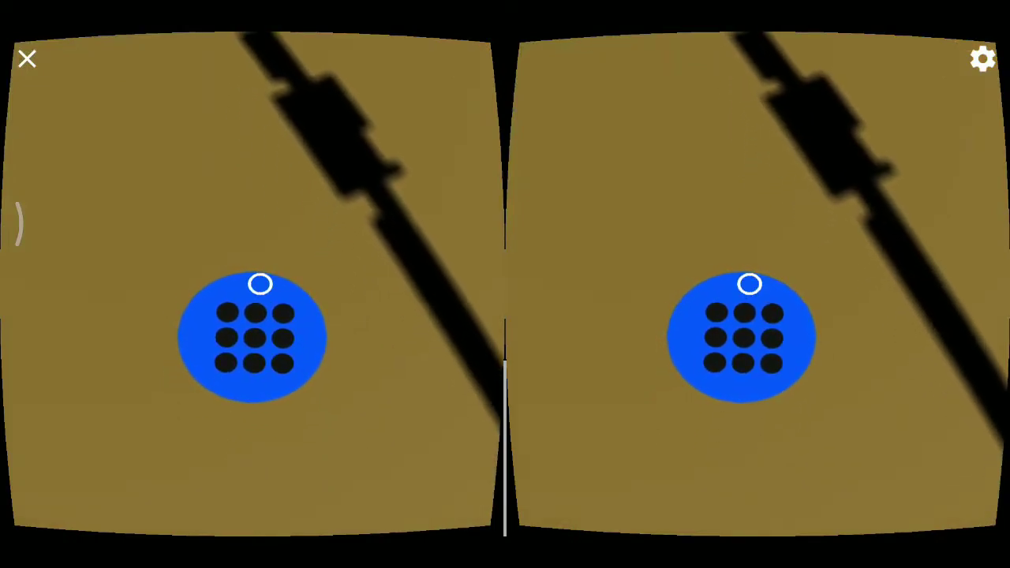
Step: Expand the blue gaze menu and choose info to show the 'It's Sheep' caption over the campsite
click(260, 284)
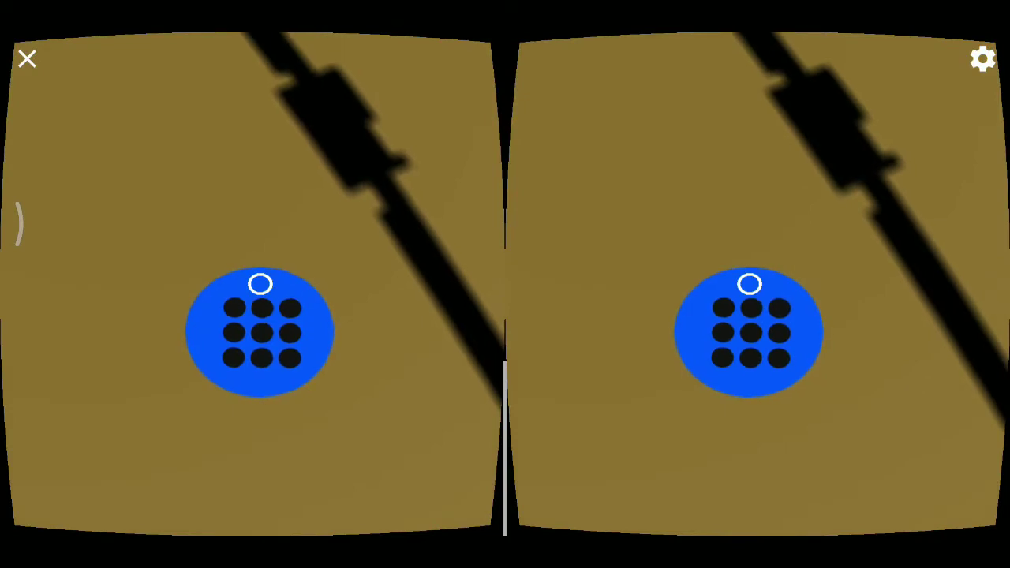
click(260, 284)
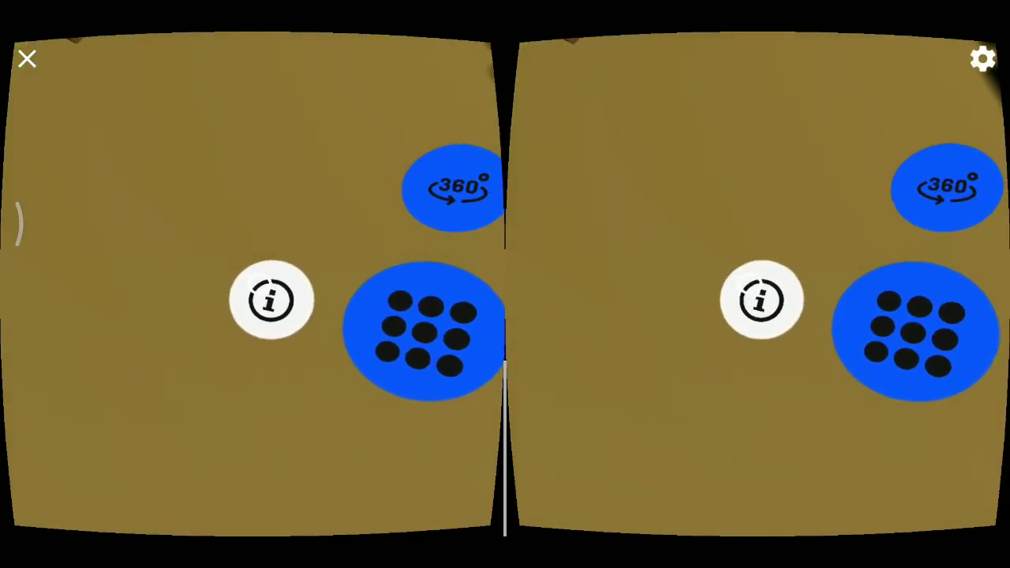
click(259, 284)
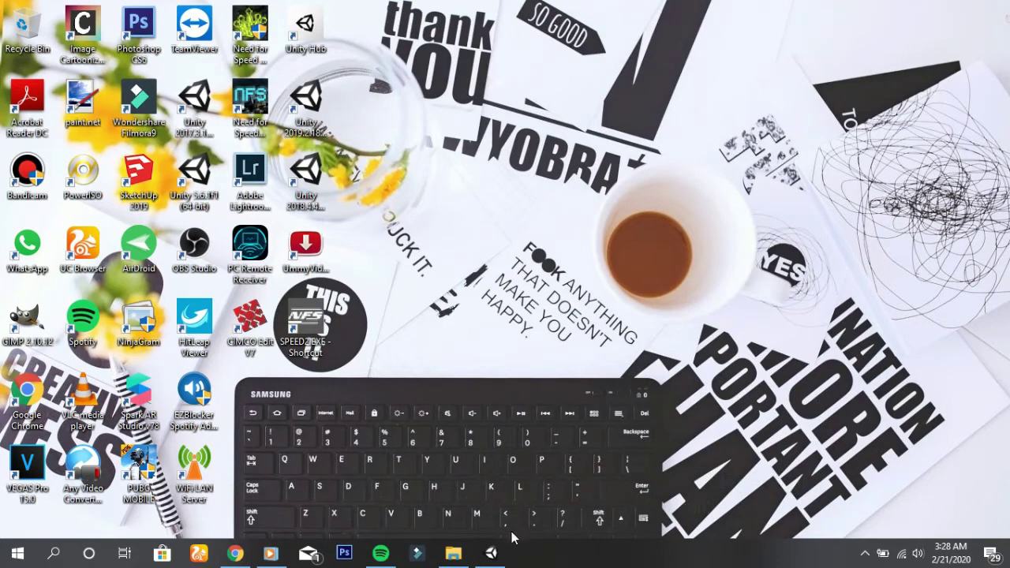
Step: Confirm in Build Settings that the VR Tutorial project targets Android, then return to Chrome
click(502, 556)
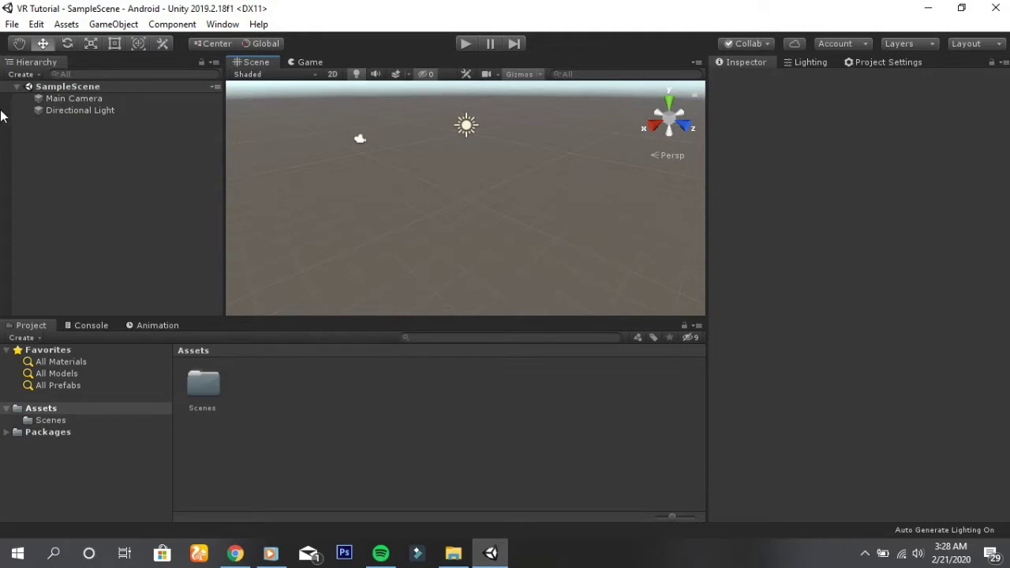
click(11, 25)
click(73, 171)
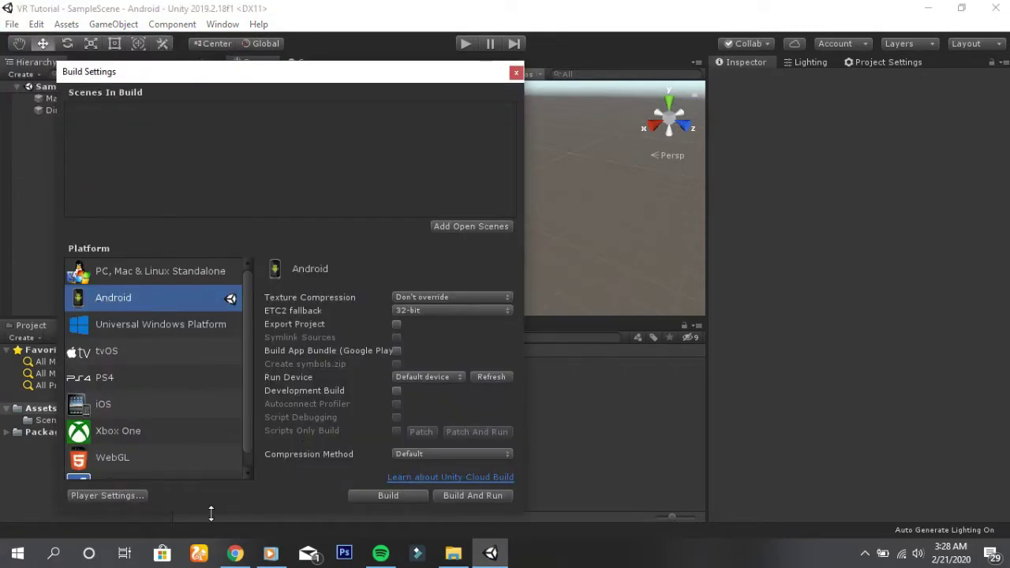
click(516, 73)
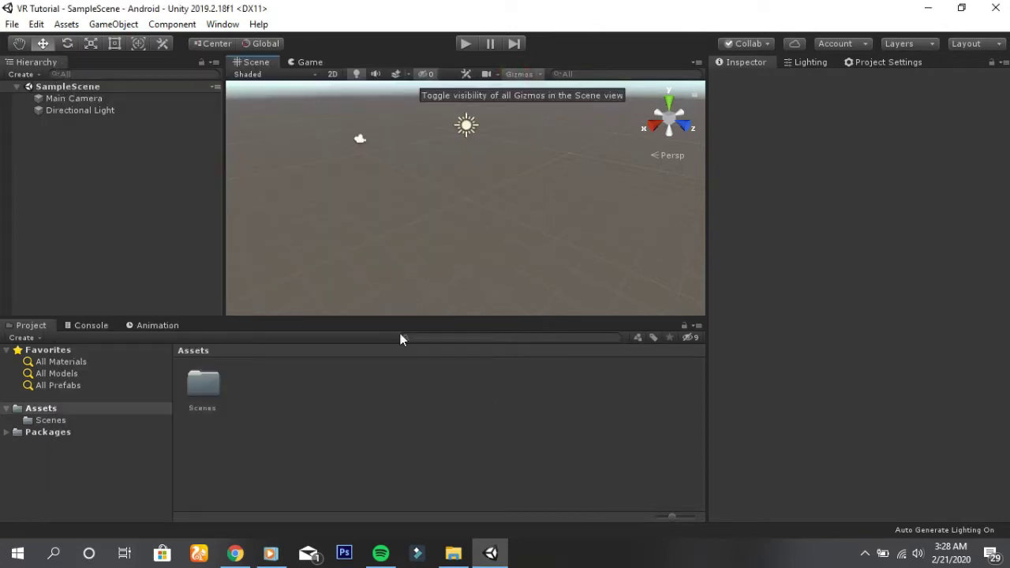
click(237, 554)
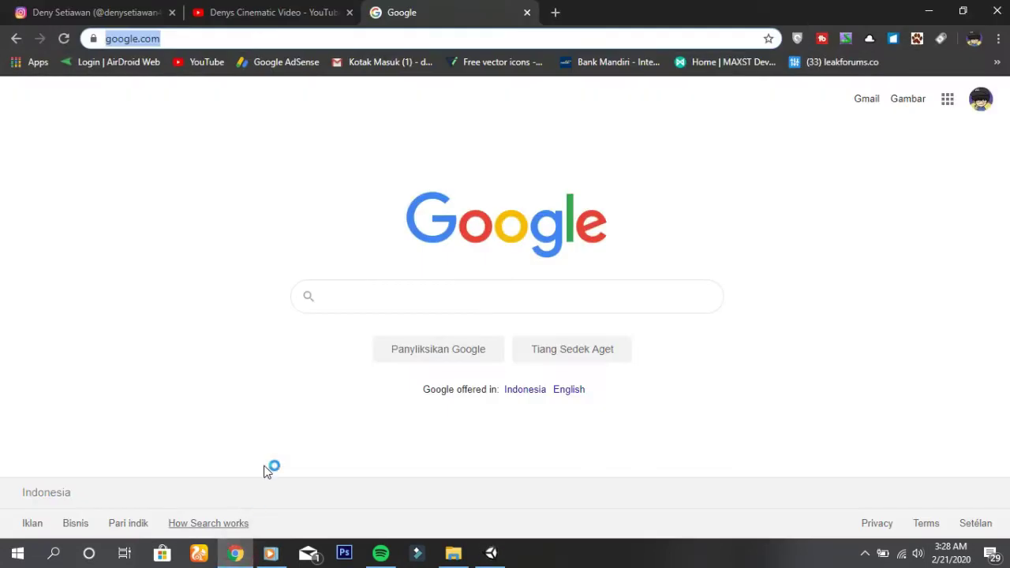
Step: Search Google for 'google vr sdk download'
click(402, 300)
text(oo)
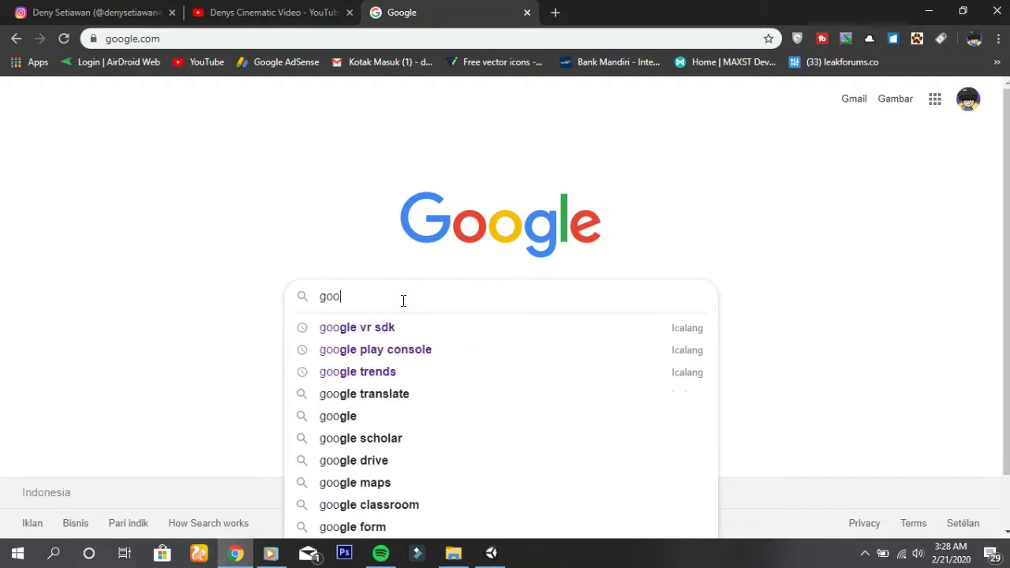
text(g)
key(Down)
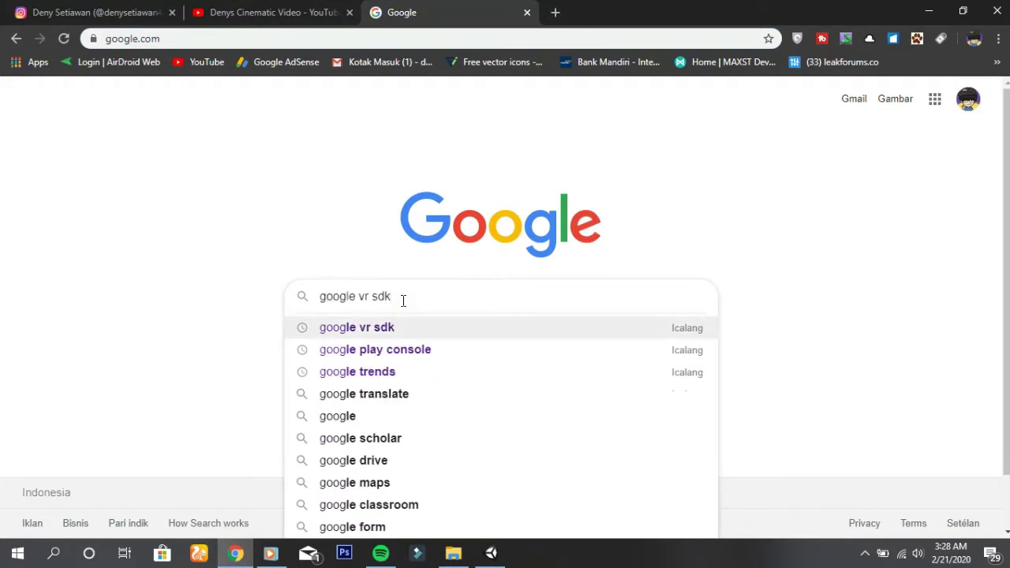
text(dow)
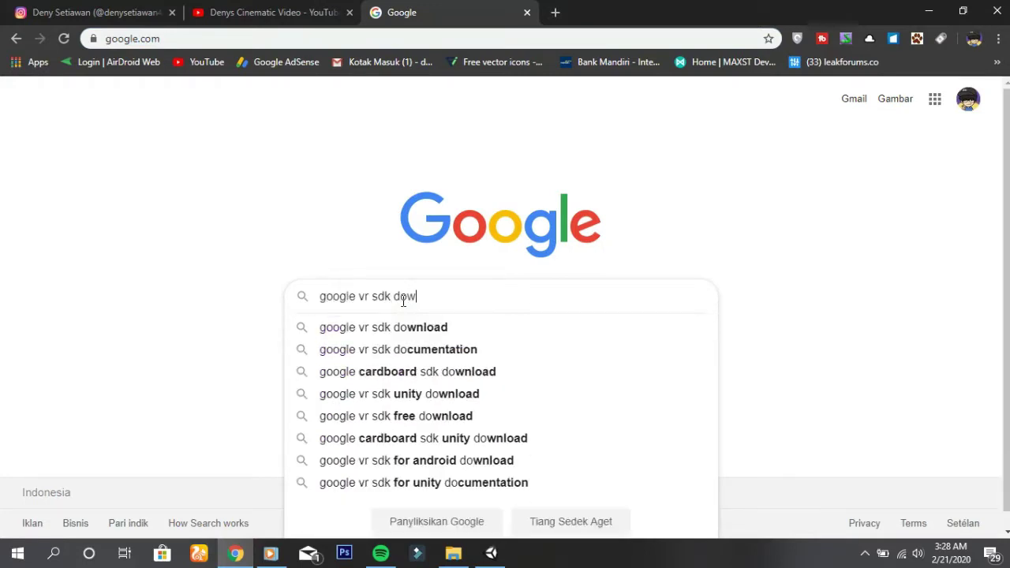
text(nload)
key(Return)
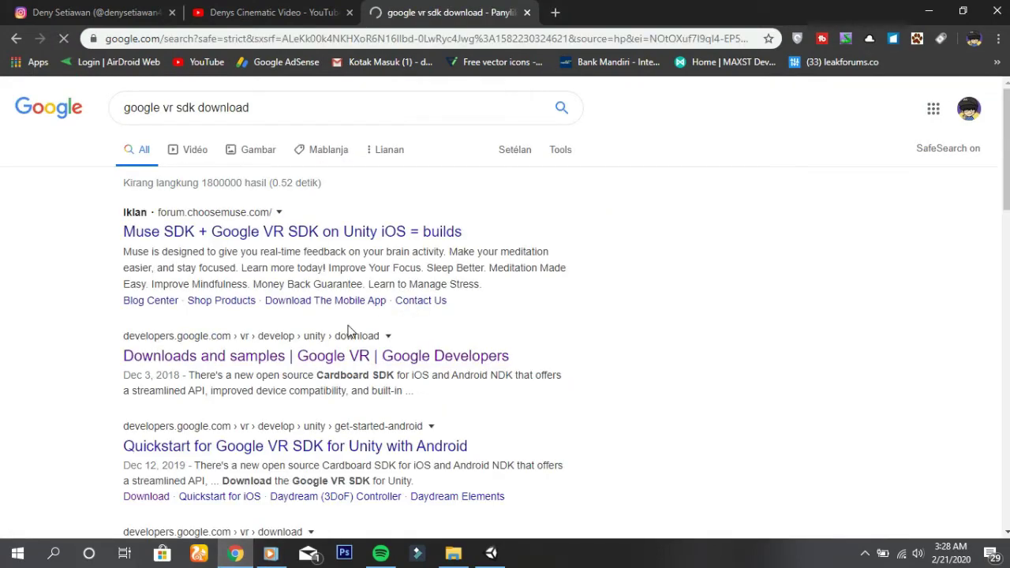
Step: On Google VR Downloads, accept the terms and follow Download SDK to the GitHub releases
scroll(348, 329, down, 2)
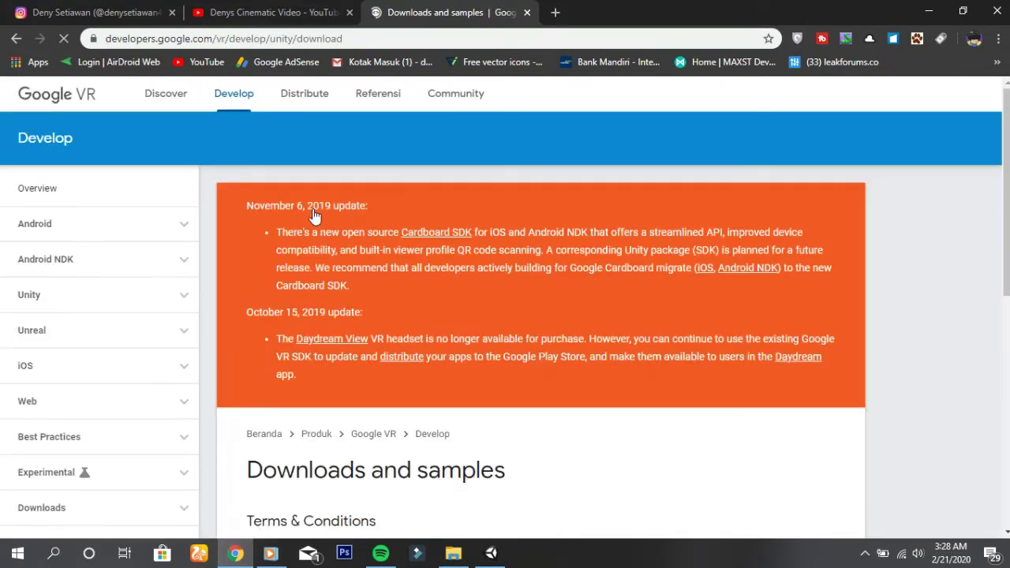
scroll(347, 253, down, 3)
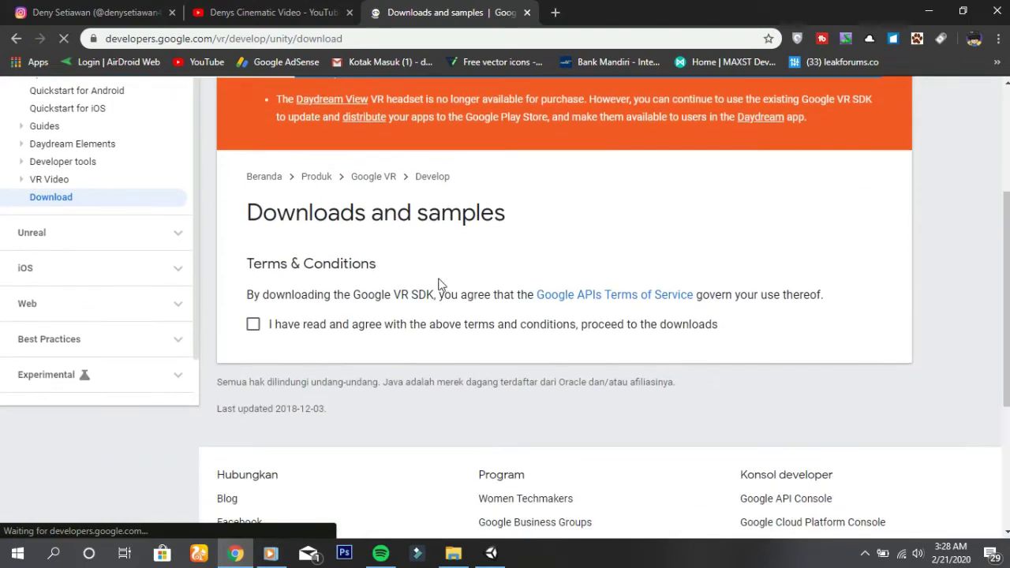
click(252, 332)
scroll(340, 337, down, 3)
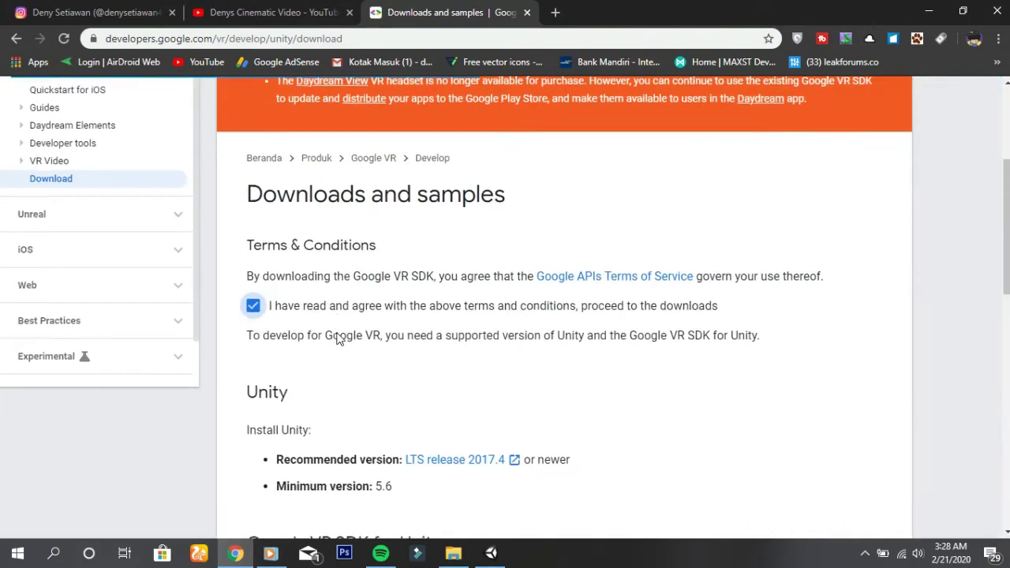
scroll(338, 331, up, 1)
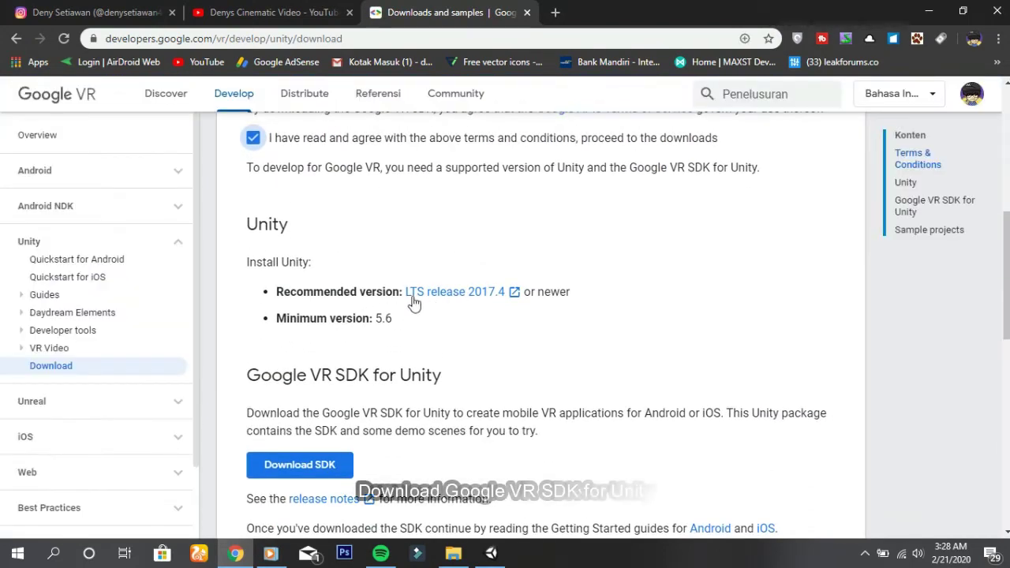
scroll(394, 307, down, 2)
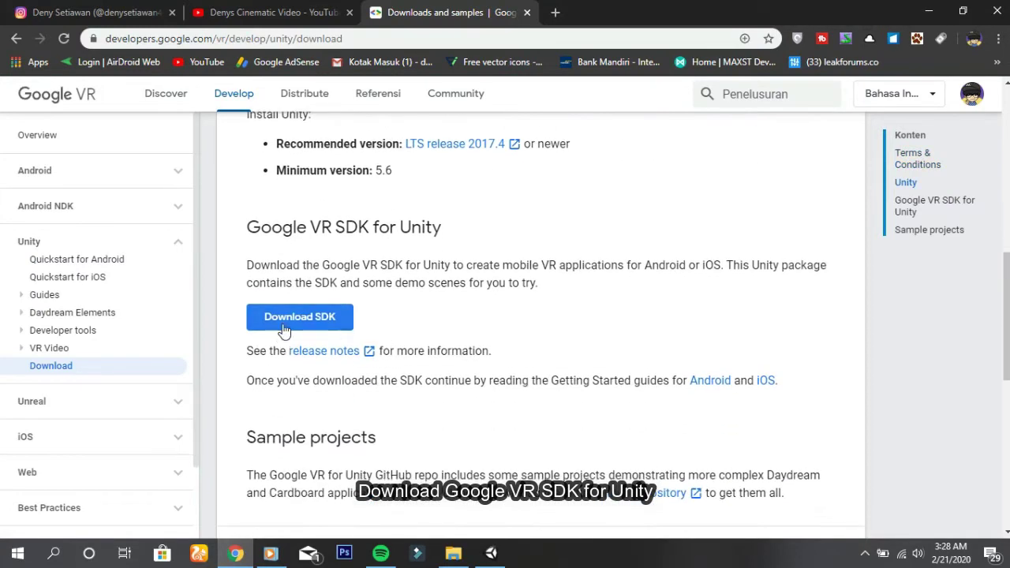
click(316, 320)
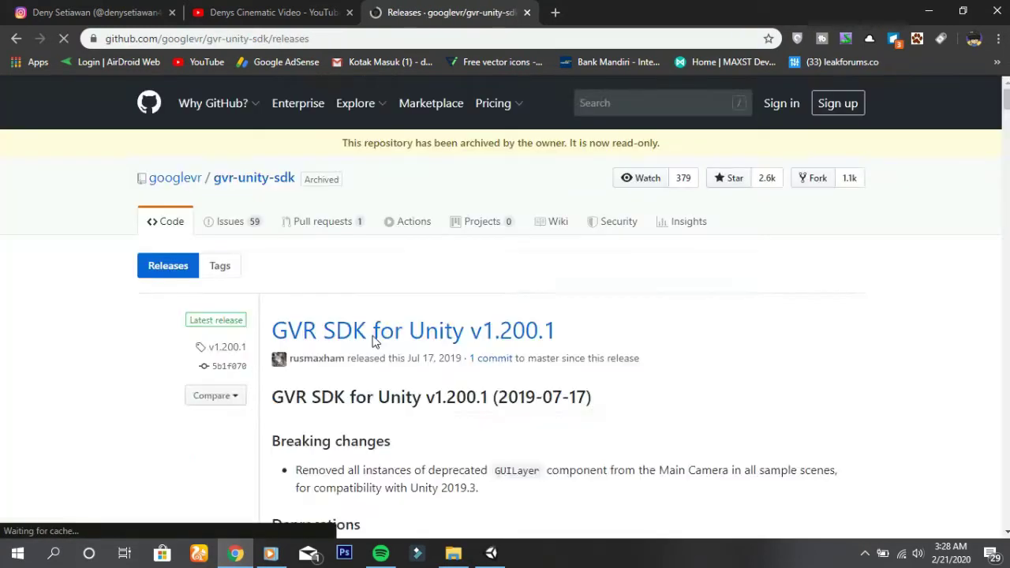
Step: Open the GVR SDK for Unity v1.200.1 release and scroll down to its Assets
scroll(376, 342, down, 2)
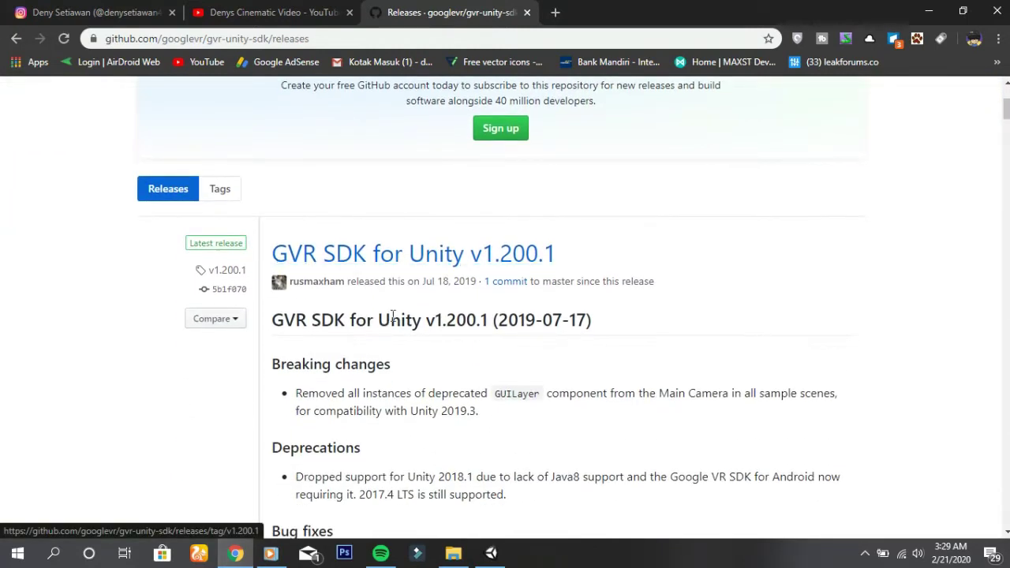
click(414, 261)
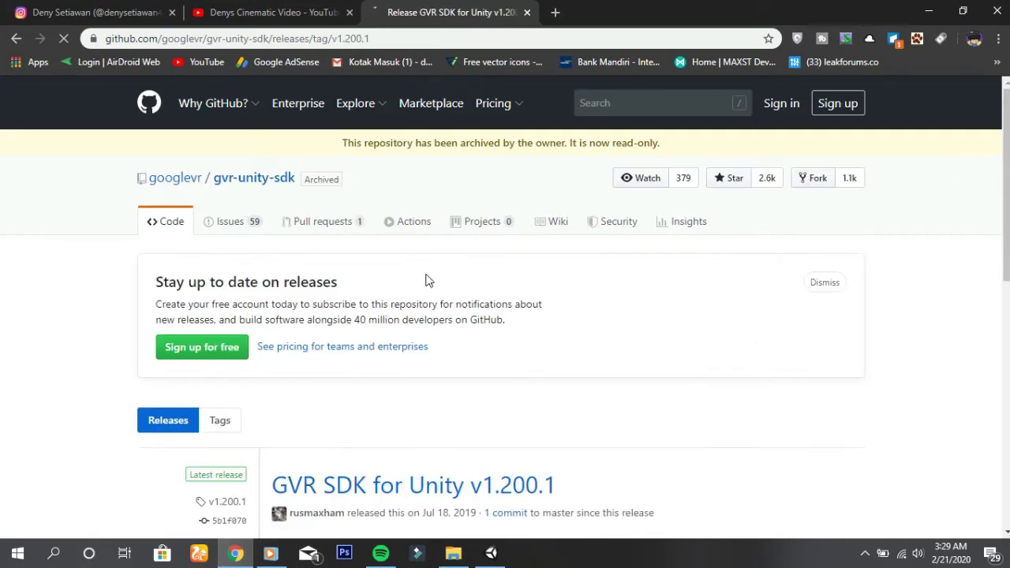
scroll(426, 281, down, 3)
scroll(426, 281, down, 4)
scroll(426, 280, down, 2)
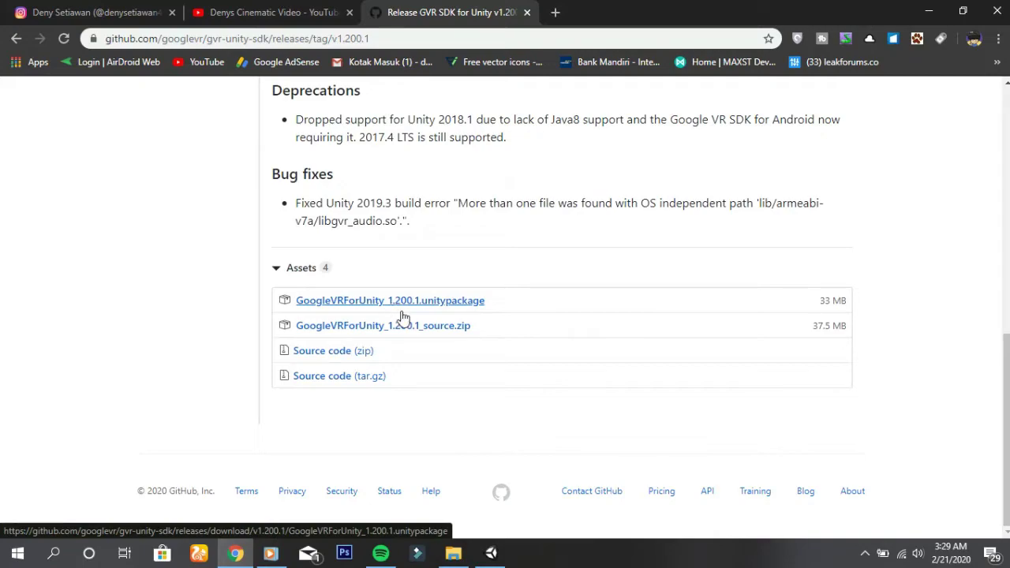
click(491, 552)
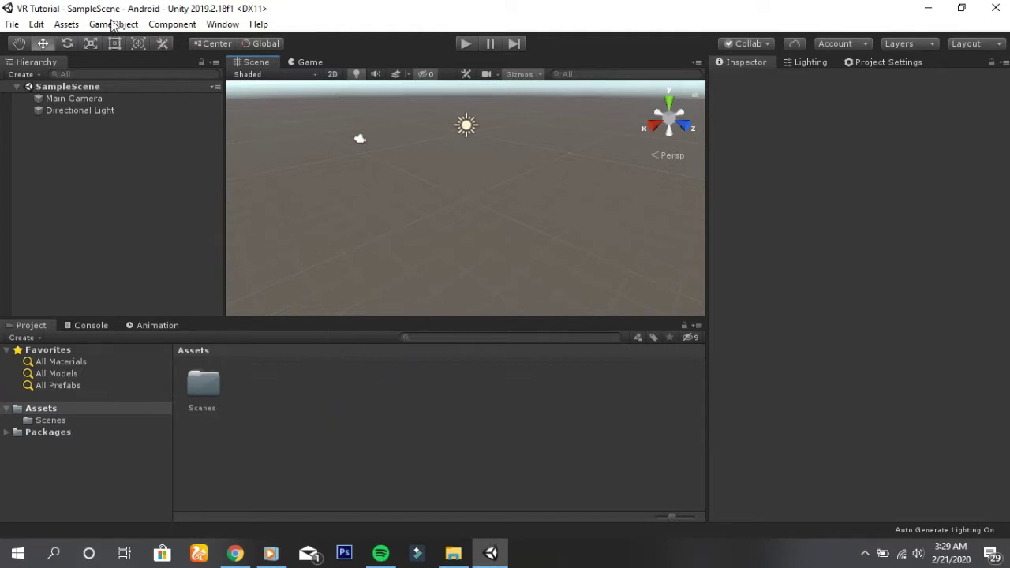
Step: Import a custom package and pick GoogleVRForUnity_1.200.1.unitypackage from the SDK & Plugin folder
click(66, 26)
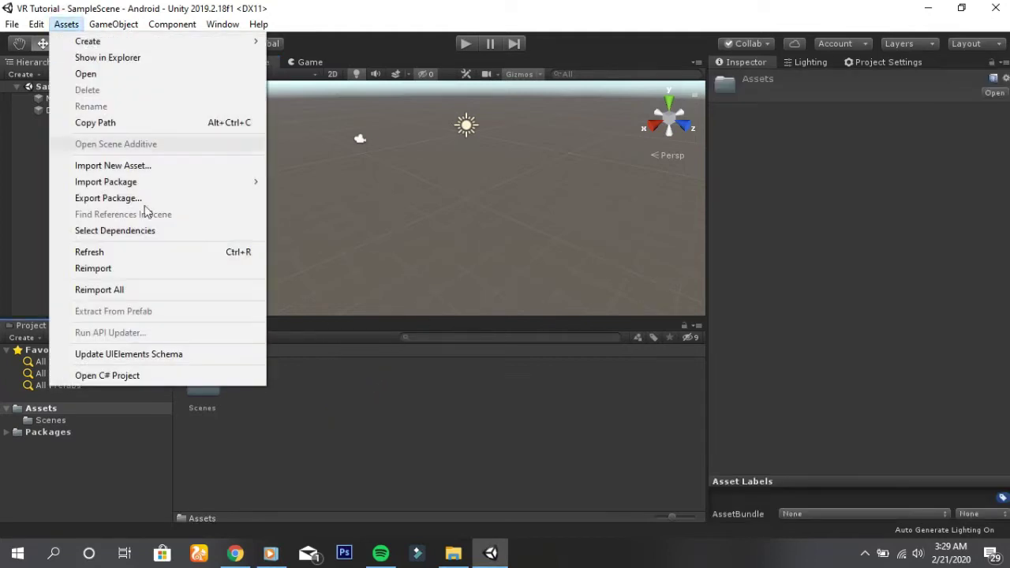
mouse_move(178, 186)
click(307, 185)
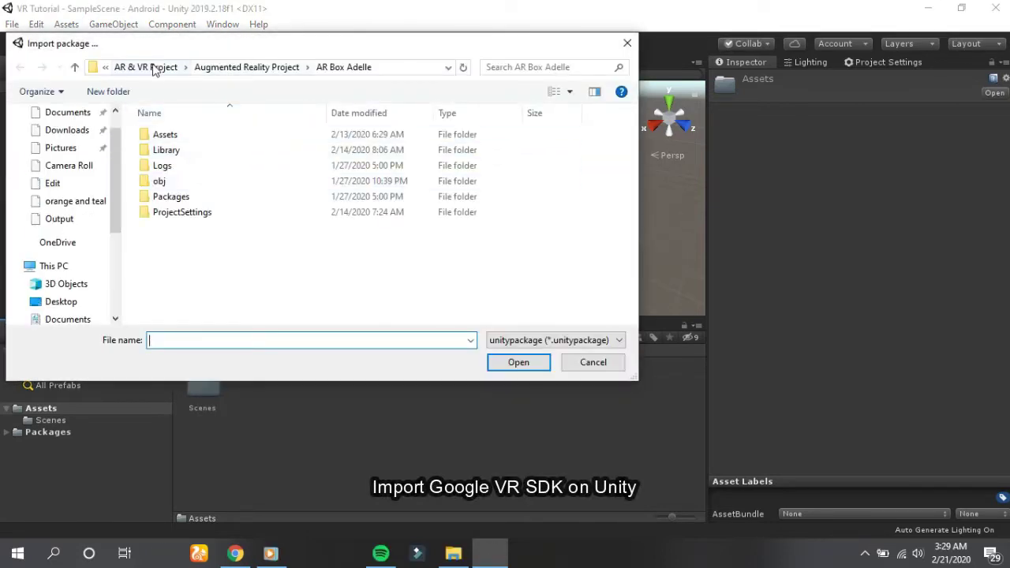
click(163, 68)
scroll(201, 241, down, 2)
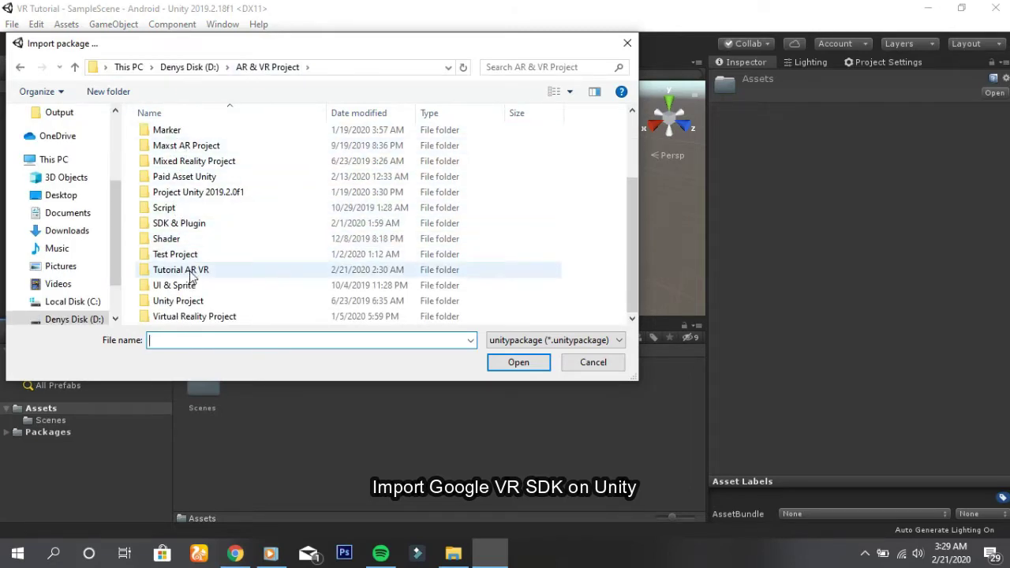
double_click(219, 224)
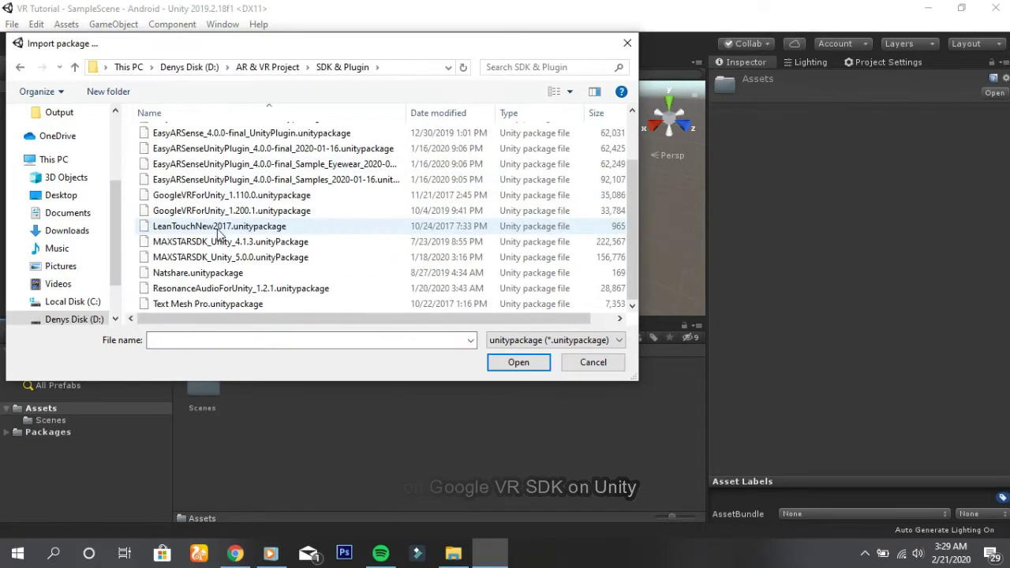
click(219, 210)
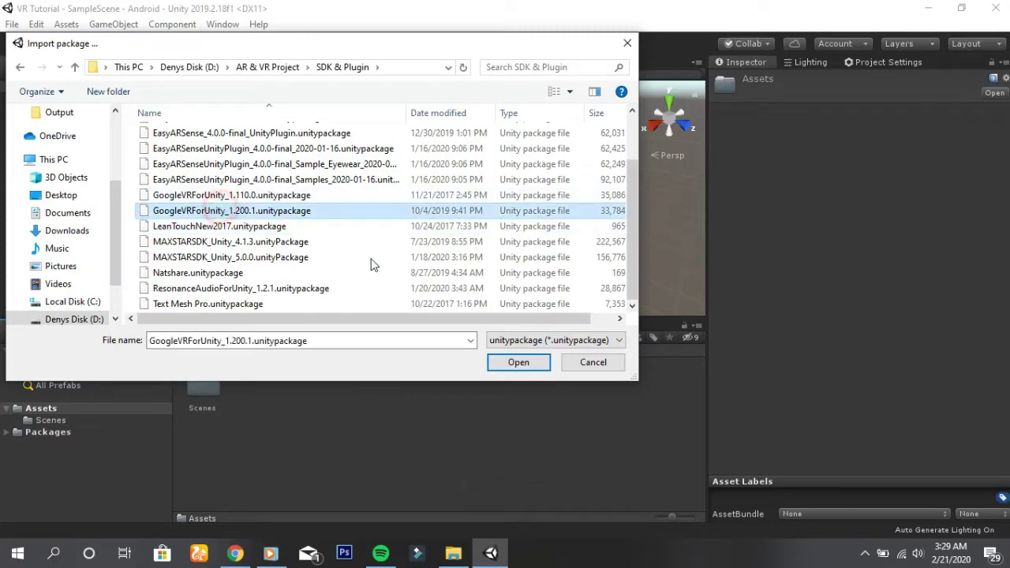
click(517, 365)
Step: In the Import Unity Package dialog, keep all files ticked and import them
click(867, 554)
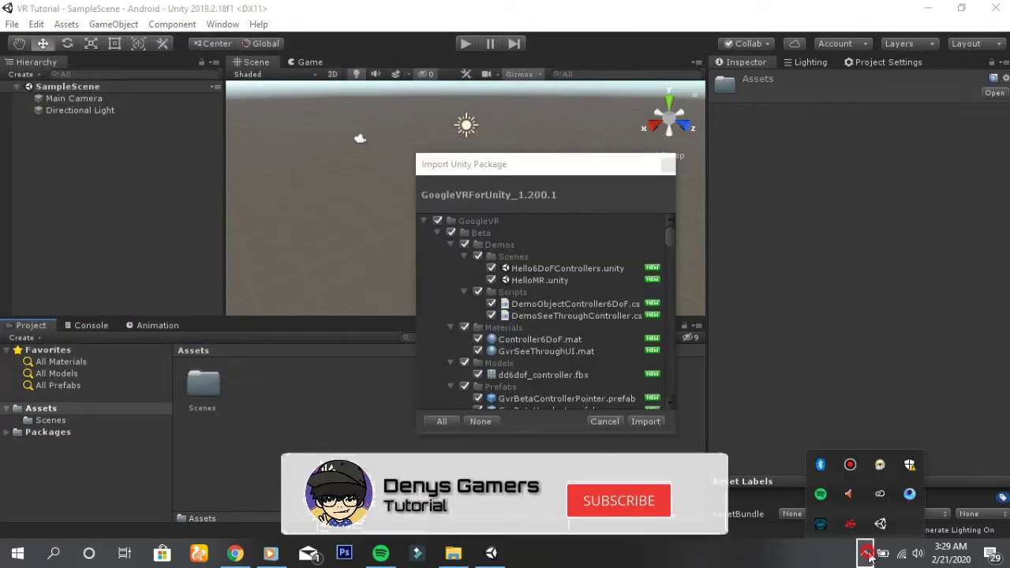
click(868, 555)
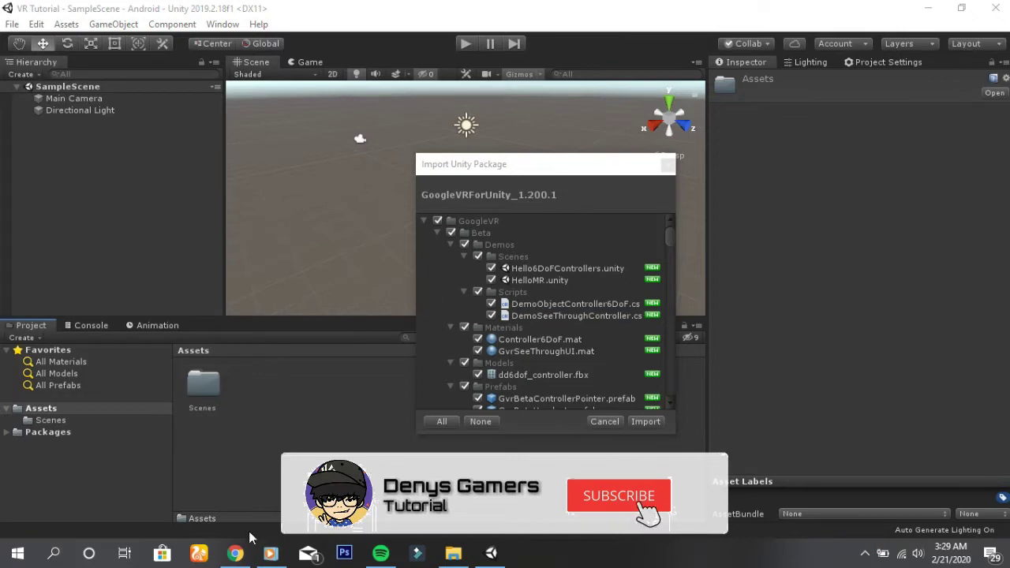
click(235, 553)
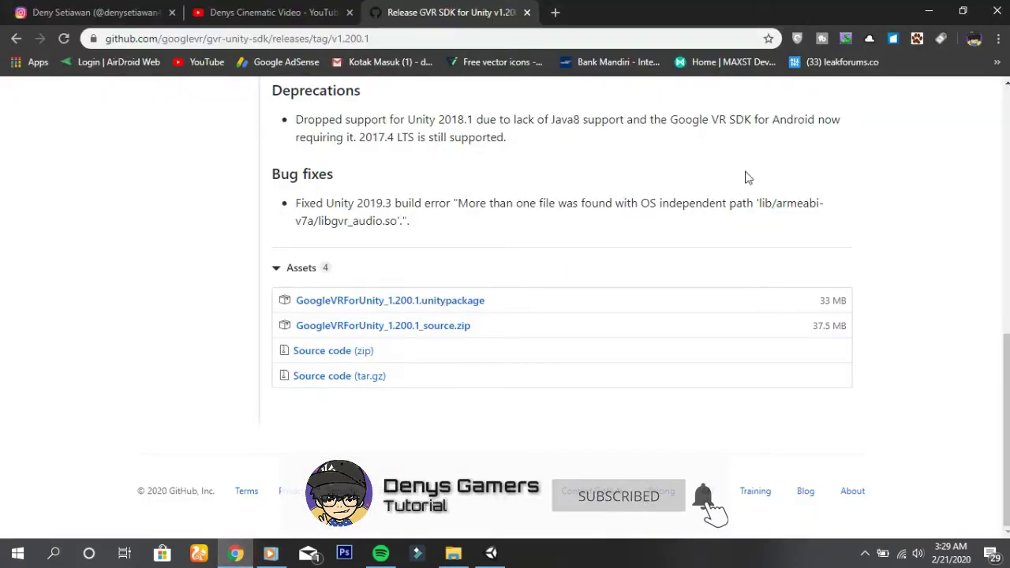
click(930, 9)
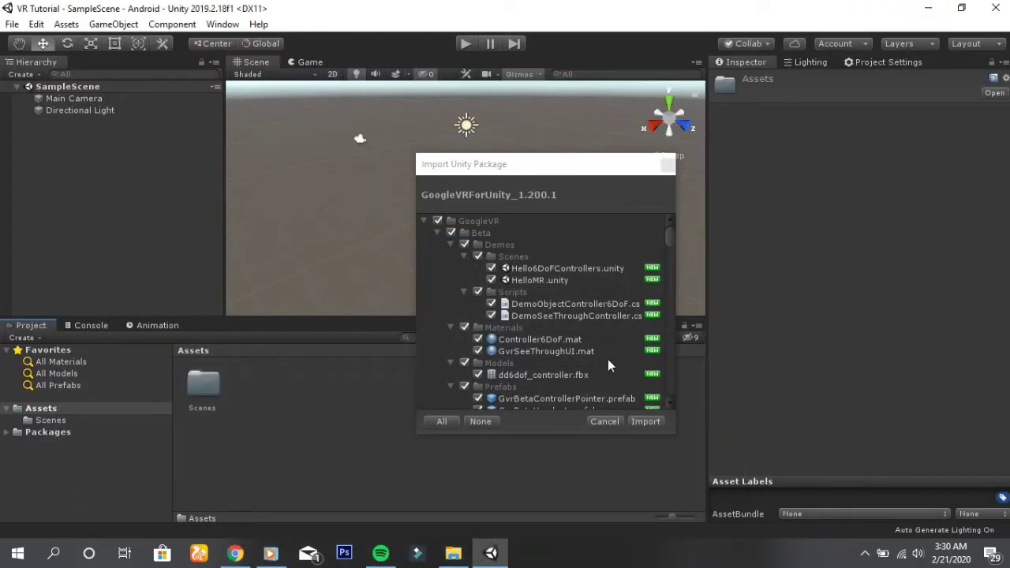
scroll(608, 362, down, 3)
scroll(606, 360, down, 5)
scroll(606, 359, down, 5)
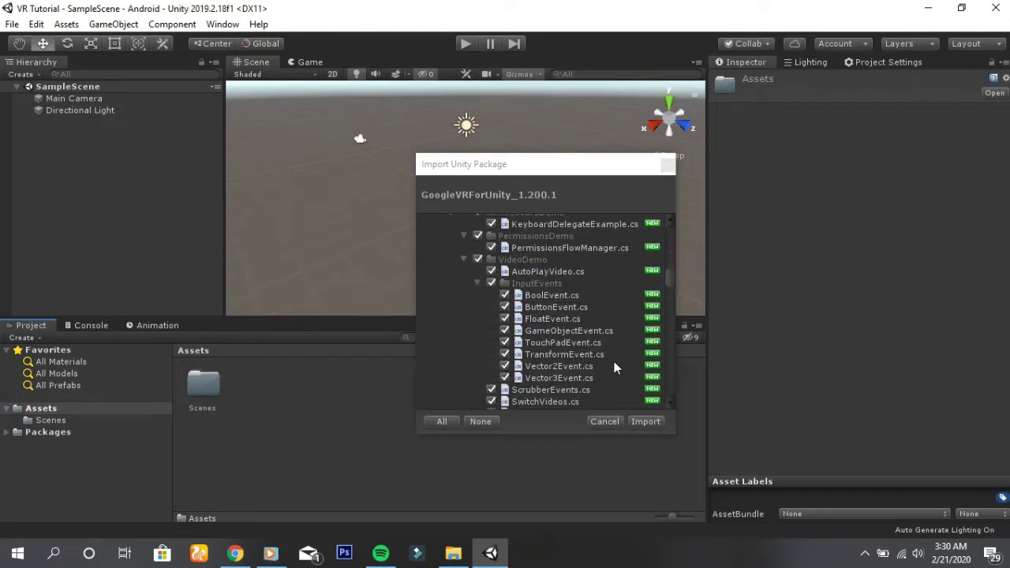
scroll(614, 364, down, 3)
click(643, 426)
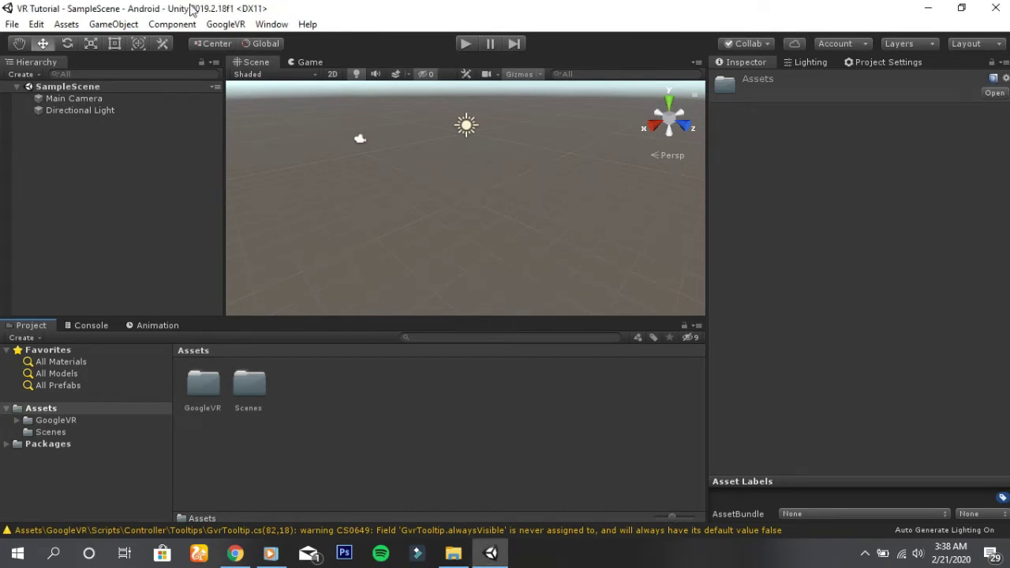
Step: Open the Android Player Settings from Build Settings and widen the settings panel
click(11, 24)
click(40, 169)
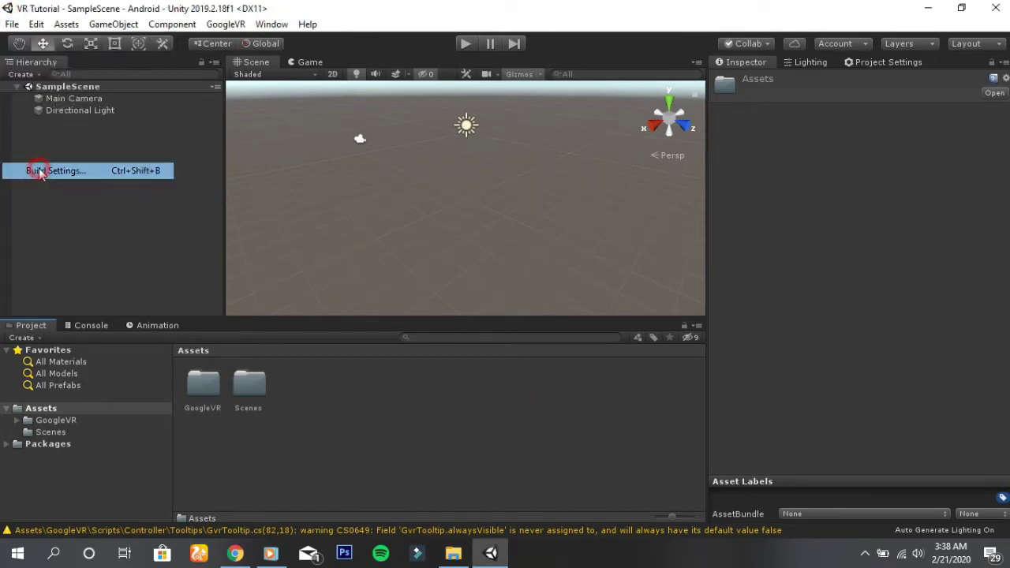
click(115, 496)
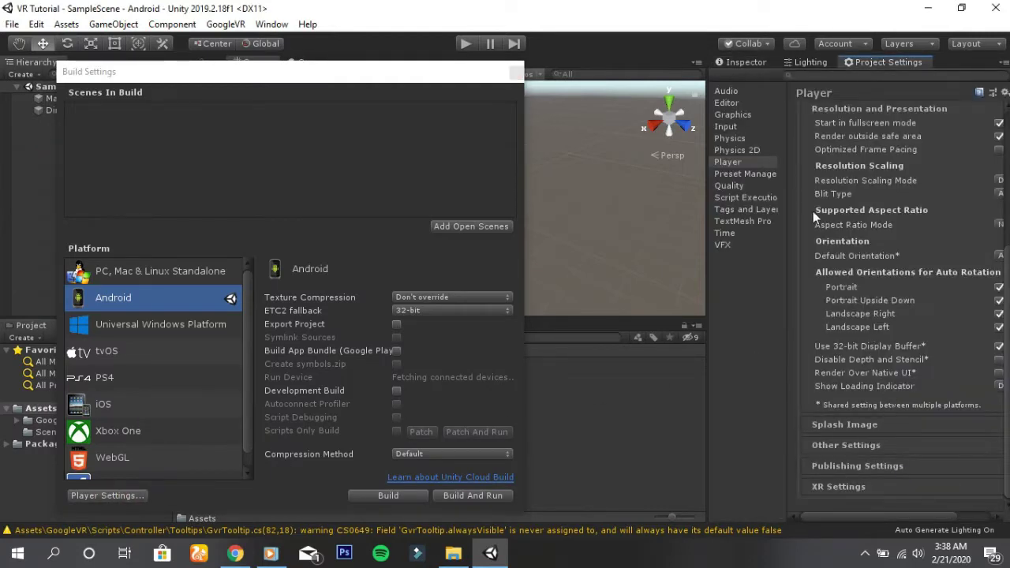
click(751, 63)
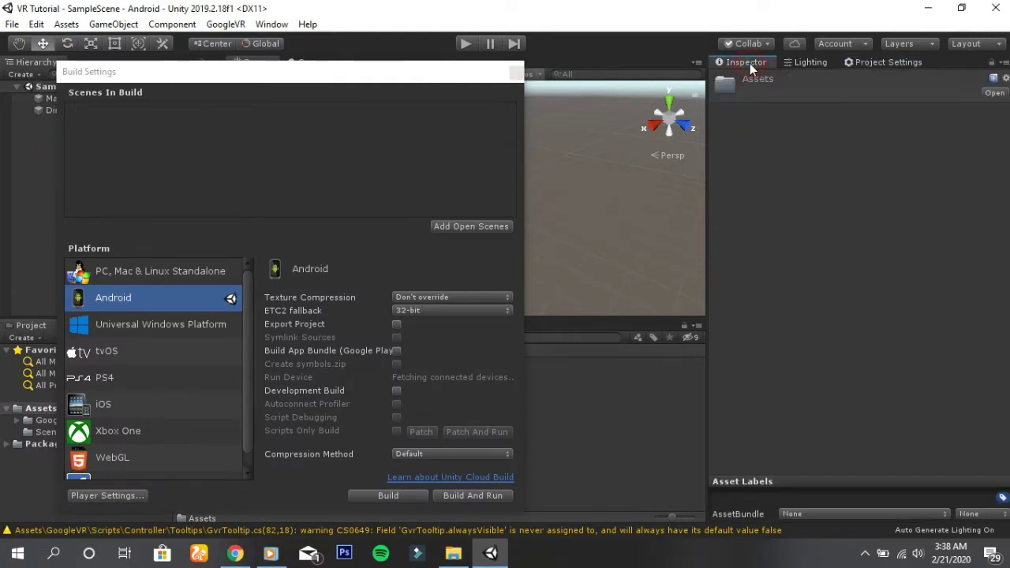
click(912, 63)
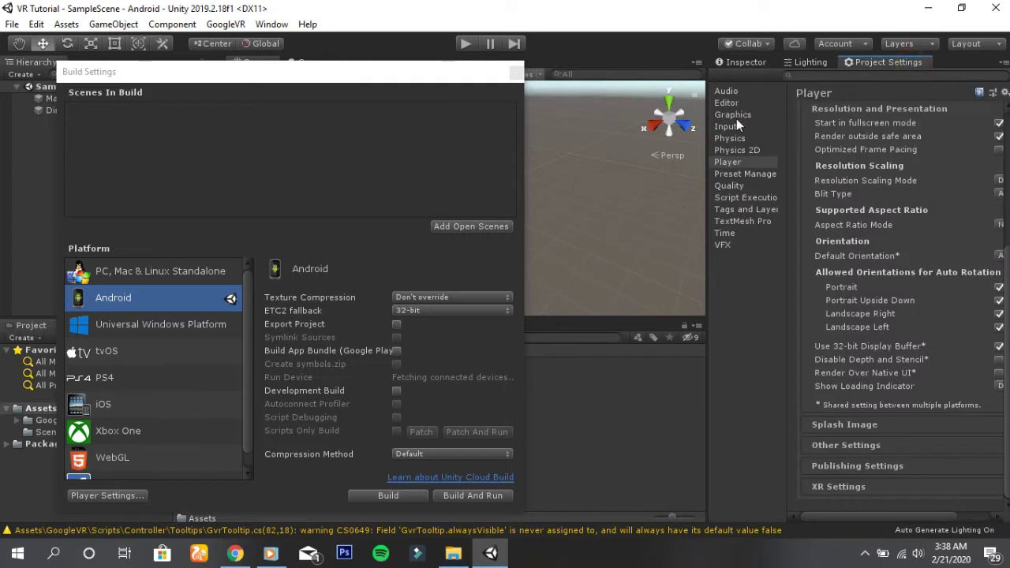
click(740, 175)
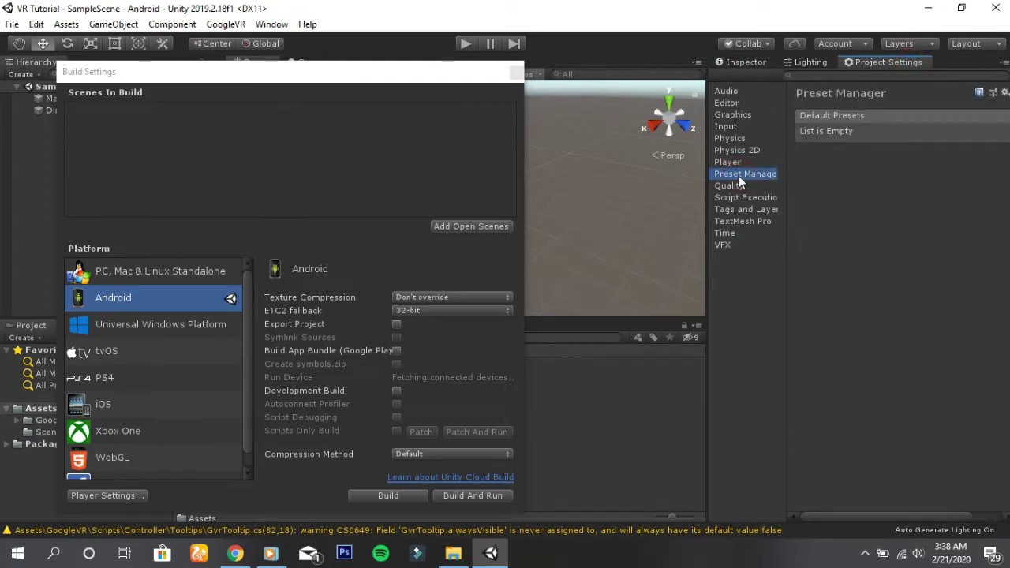
click(736, 164)
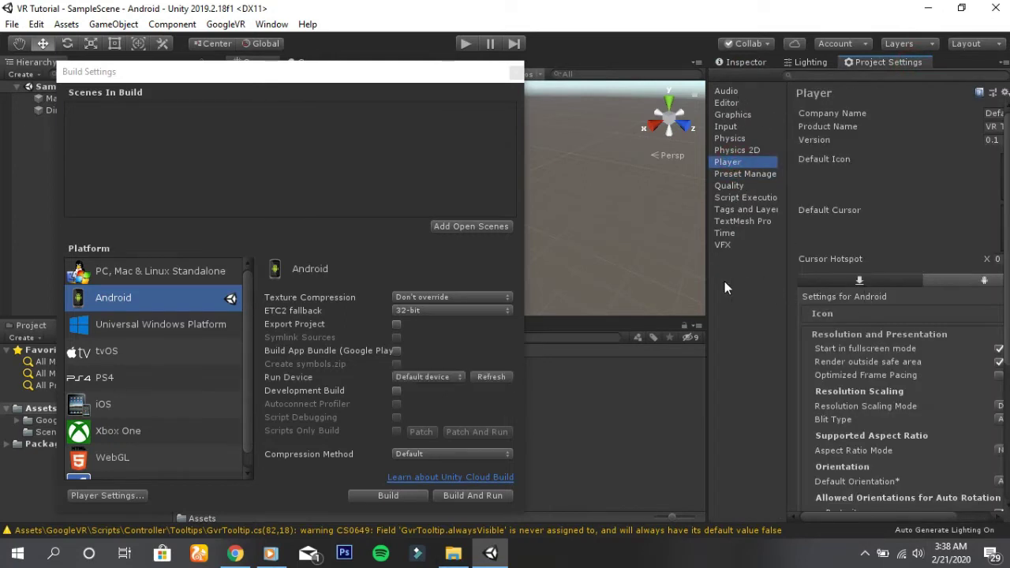
drag(707, 276, 604, 281)
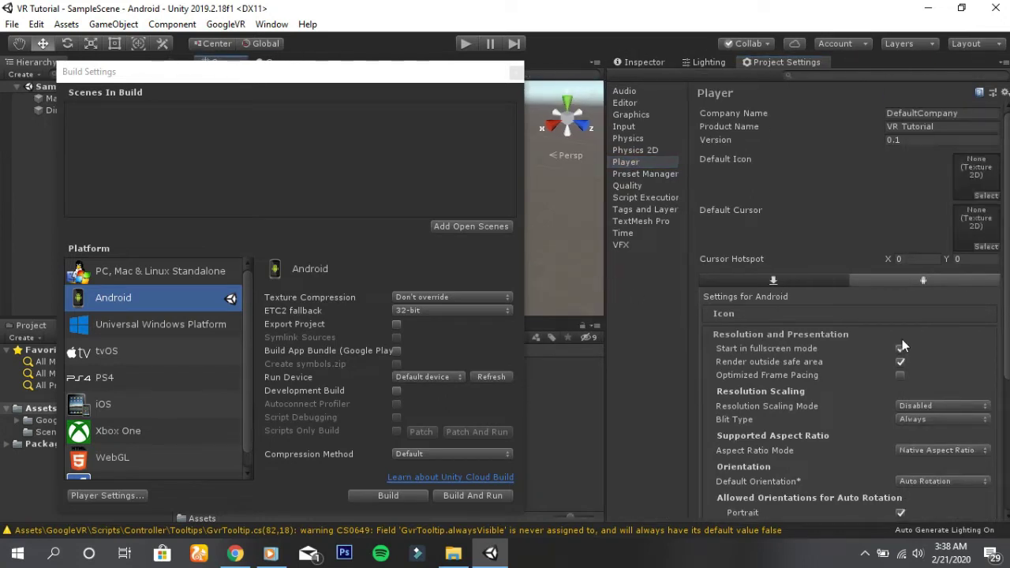
Step: Untick the portrait orientations so the app auto-rotates only in landscape
scroll(902, 340, down, 2)
scroll(906, 338, down, 4)
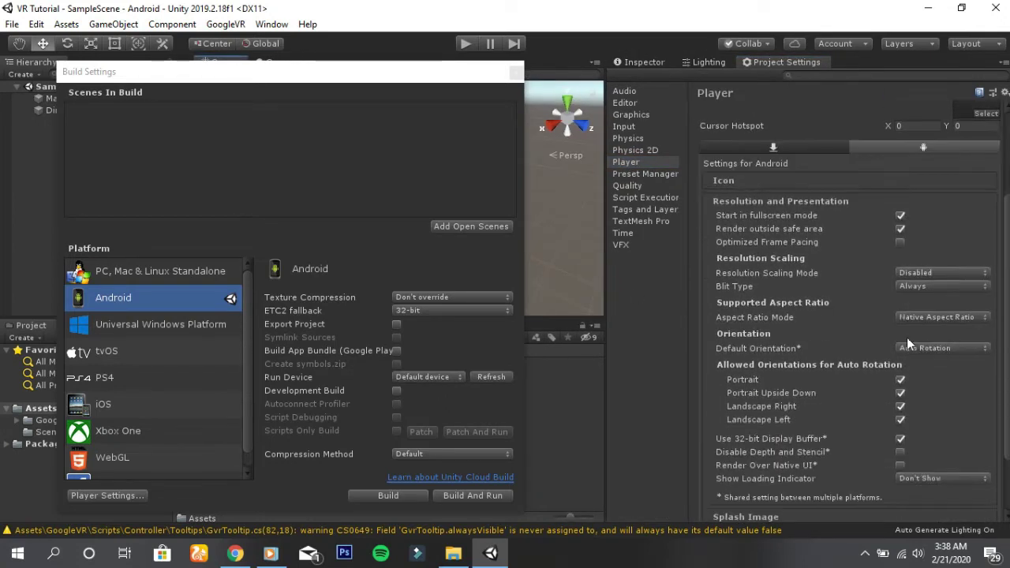
scroll(906, 337, down, 1)
scroll(908, 336, down, 2)
click(900, 323)
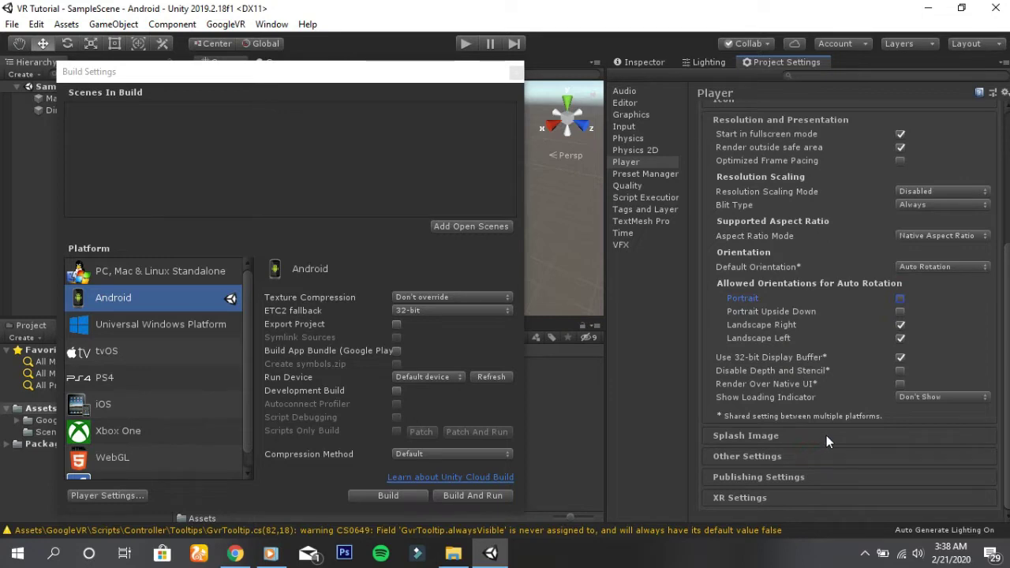
Step: Turn on Virtual Reality Supported in the XR Settings section
click(837, 454)
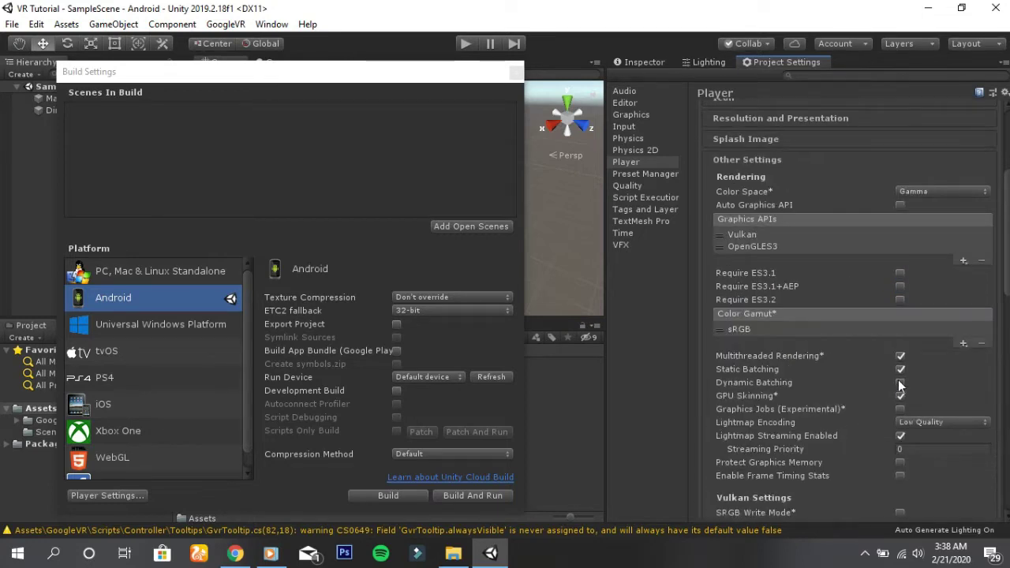
scroll(917, 371, down, 3)
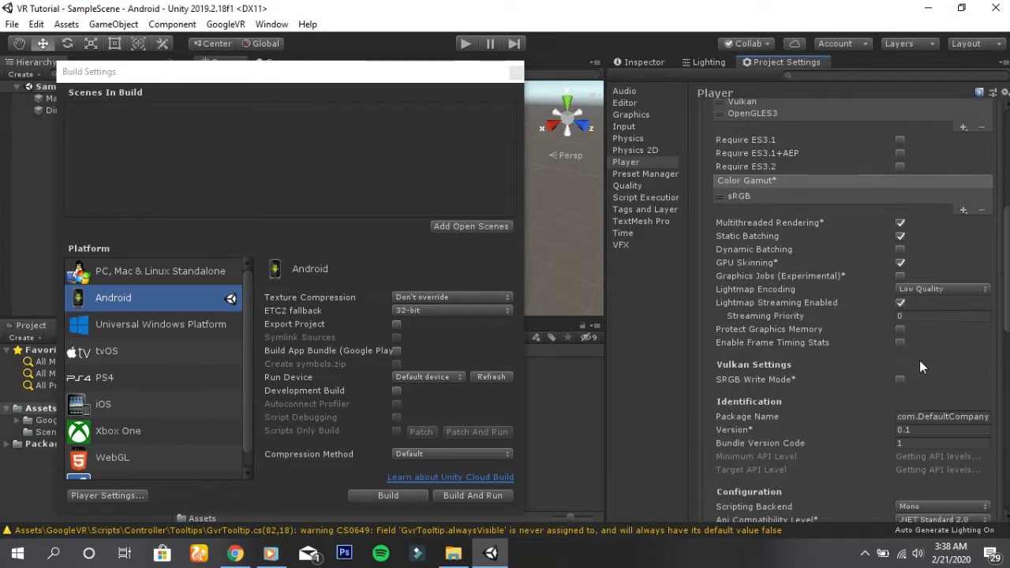
scroll(919, 367, down, 2)
scroll(920, 366, down, 1)
scroll(920, 359, down, 2)
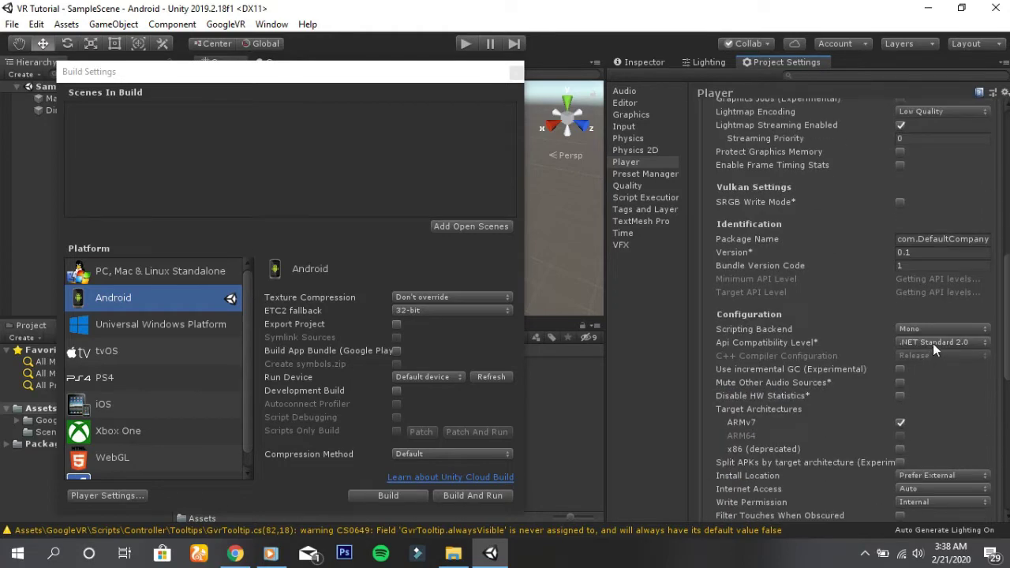
scroll(934, 344, down, 3)
scroll(935, 344, up, 3)
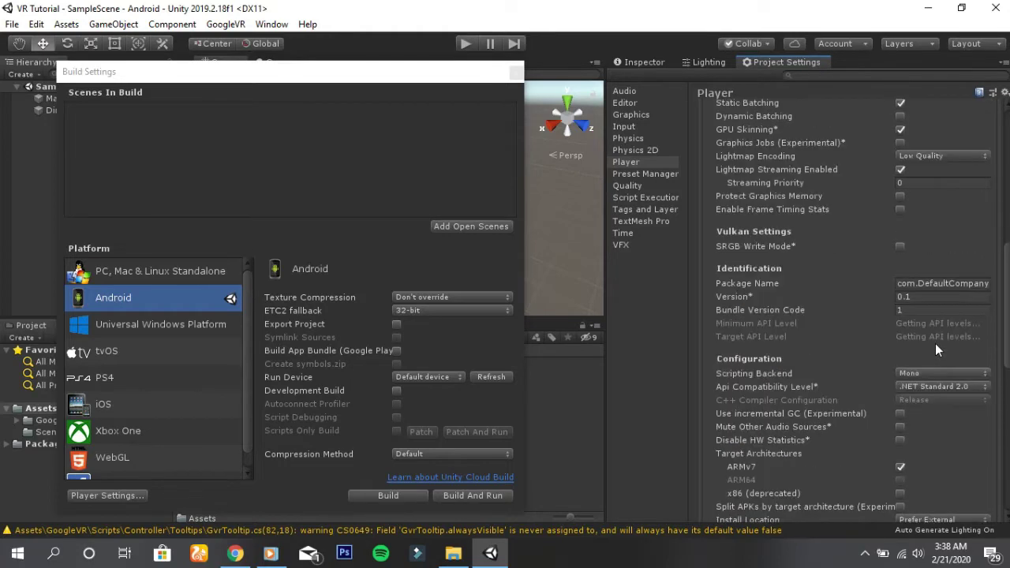
scroll(939, 345, down, 3)
scroll(938, 345, down, 1)
scroll(938, 345, down, 3)
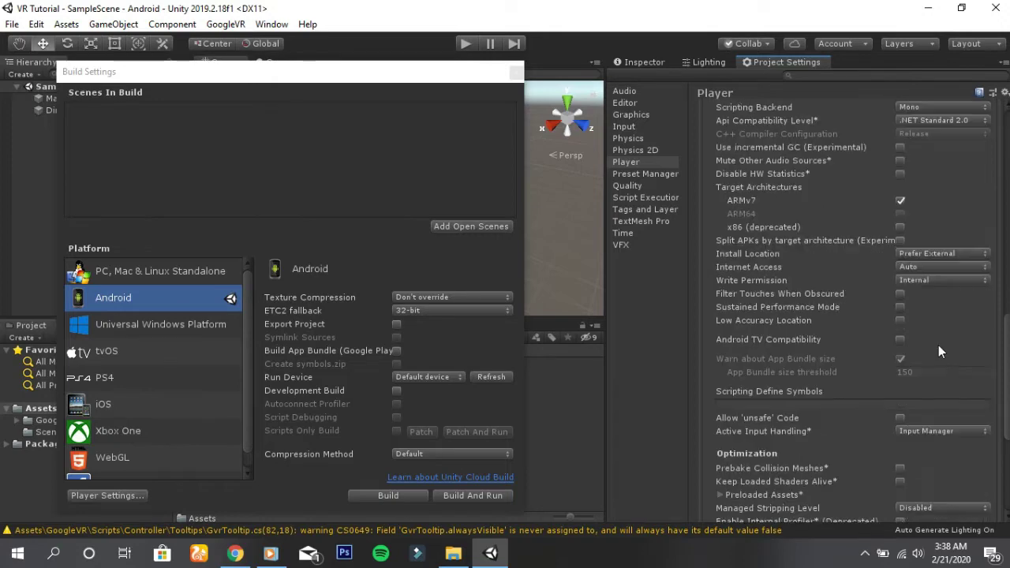
scroll(939, 345, down, 3)
scroll(939, 346, down, 3)
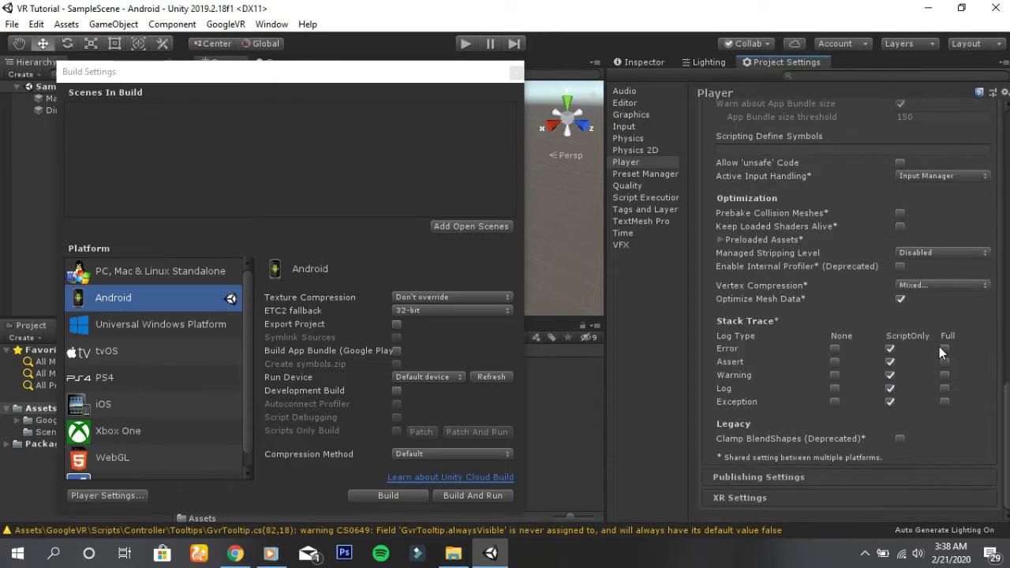
click(802, 498)
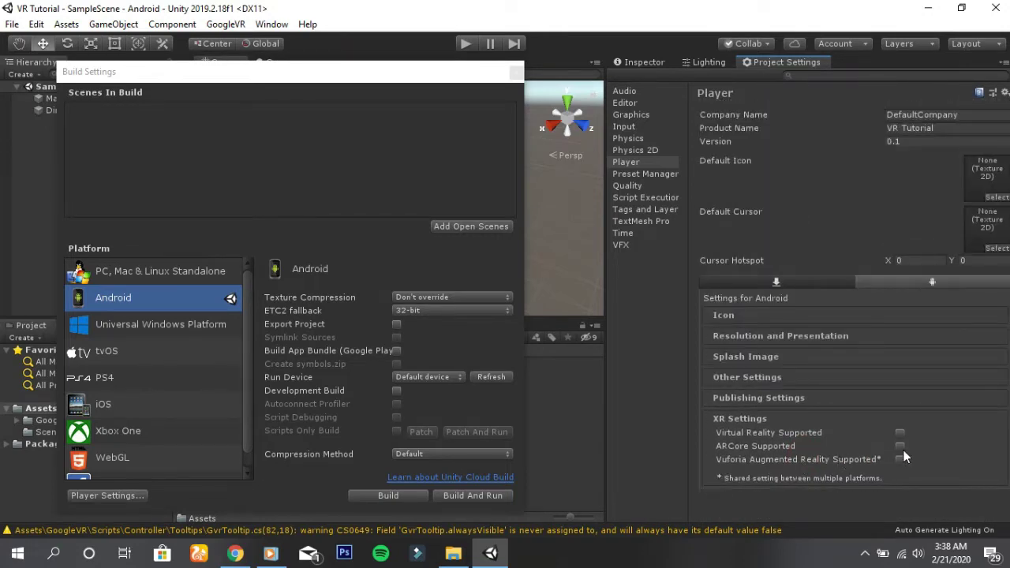
click(900, 433)
Step: Add Cardboard to the Virtual Reality SDKs list
scroll(897, 435, down, 2)
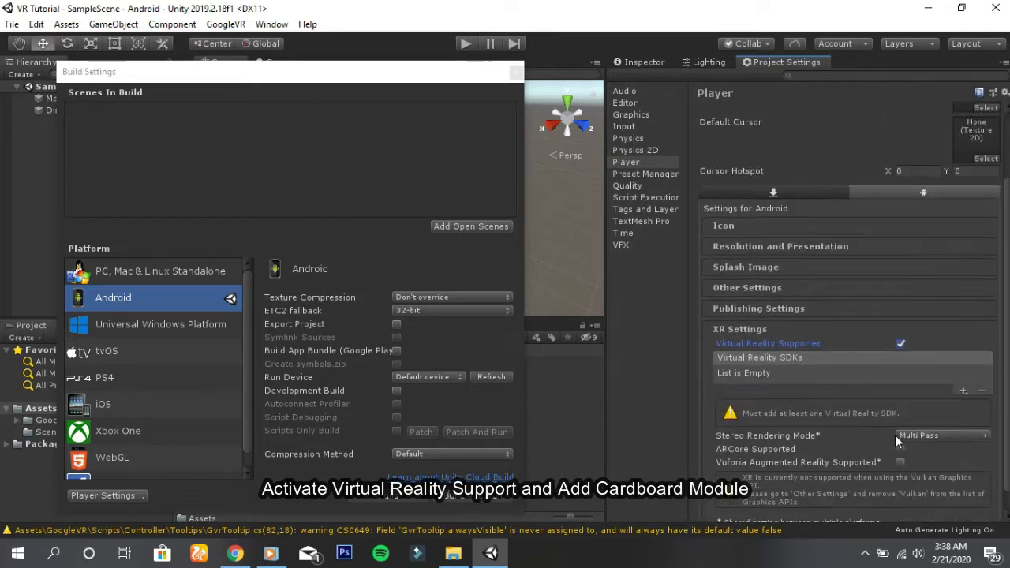
click(962, 393)
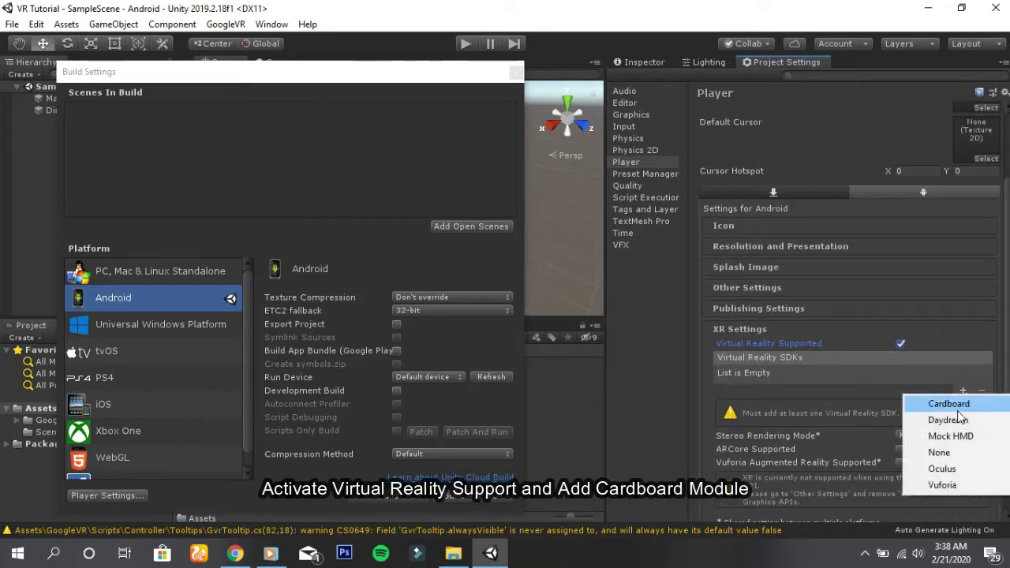
click(957, 405)
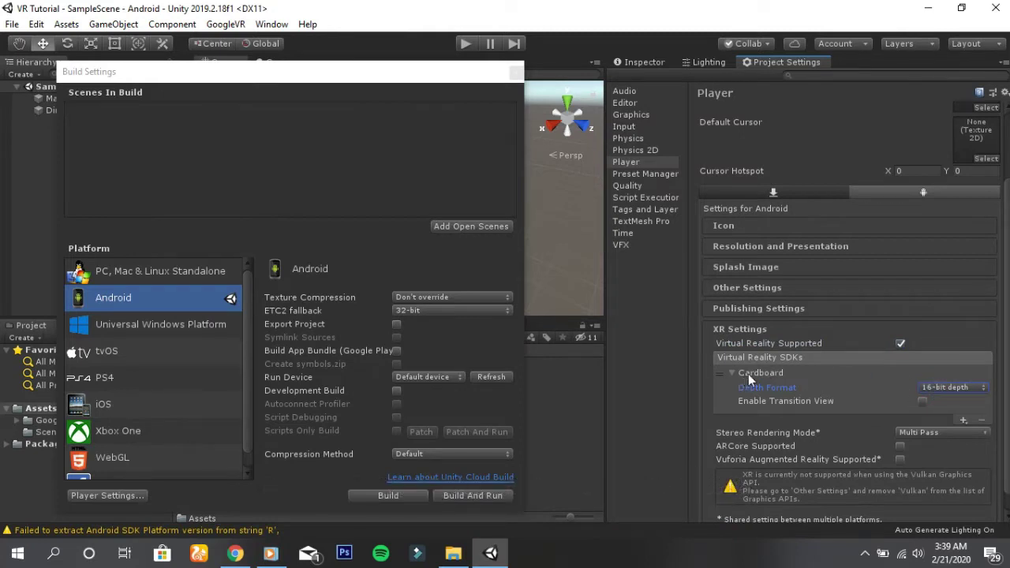
scroll(803, 382, down, 1)
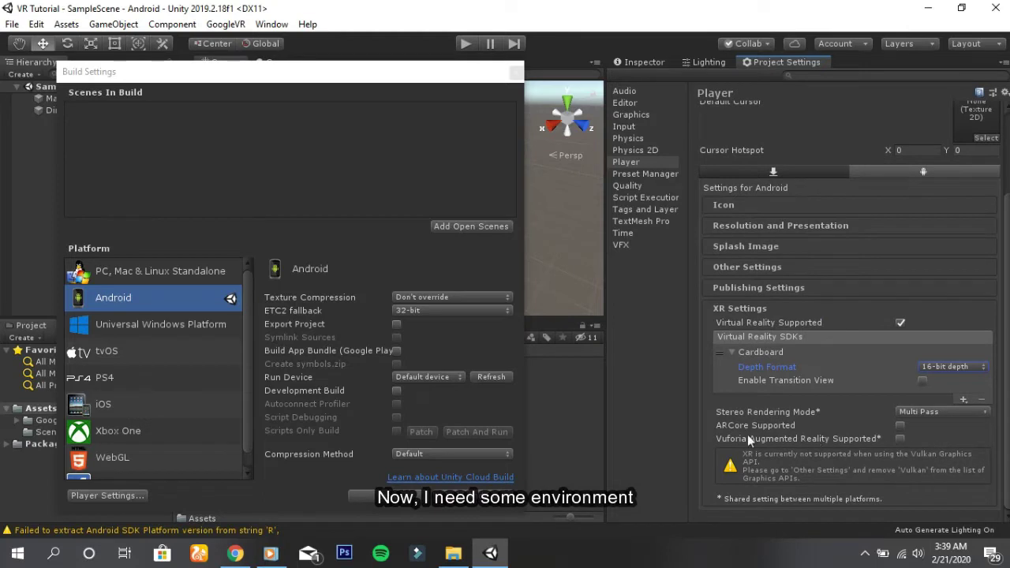
click(516, 67)
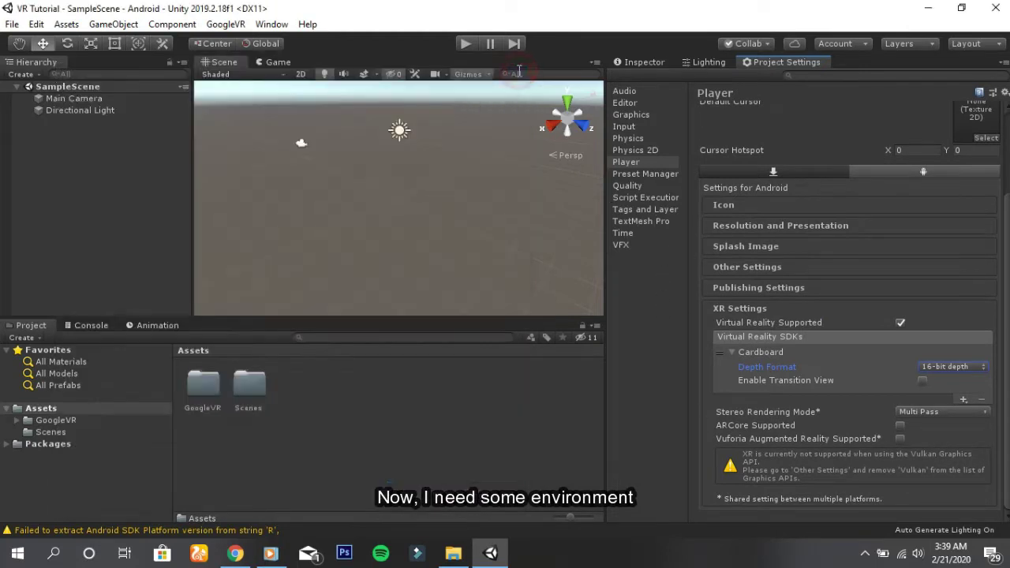
scroll(851, 318, up, 3)
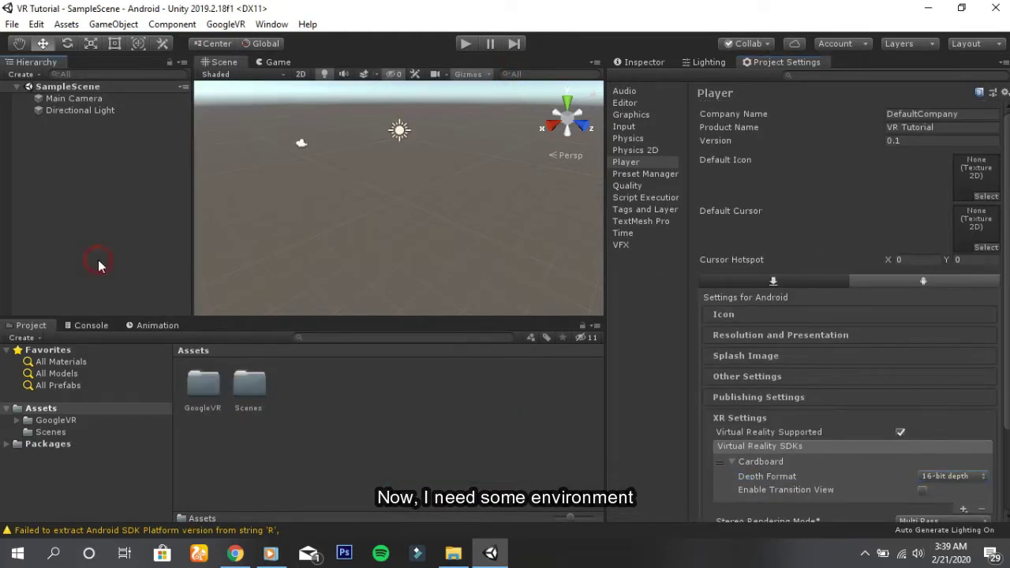
click(631, 67)
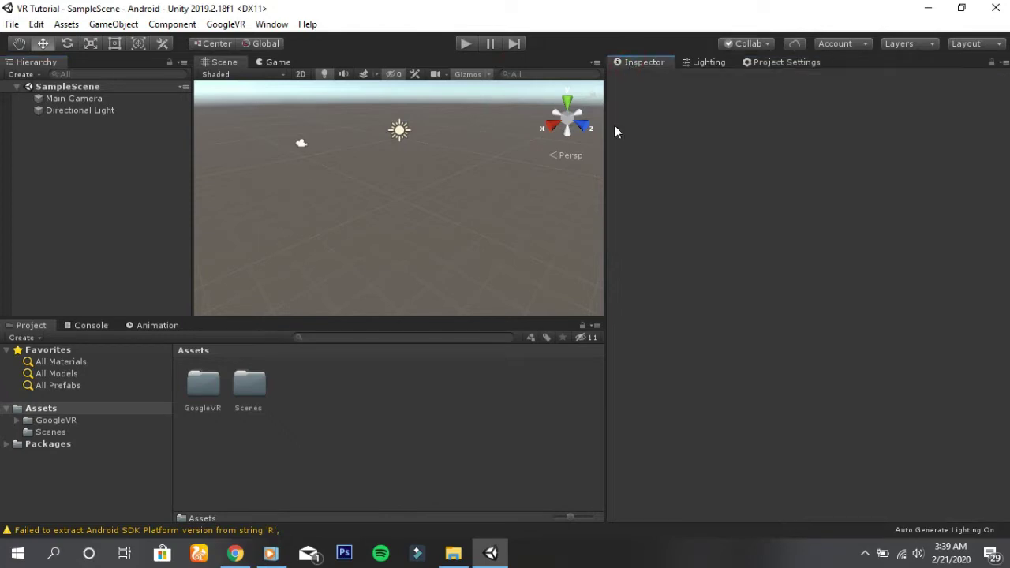
drag(606, 126, 740, 125)
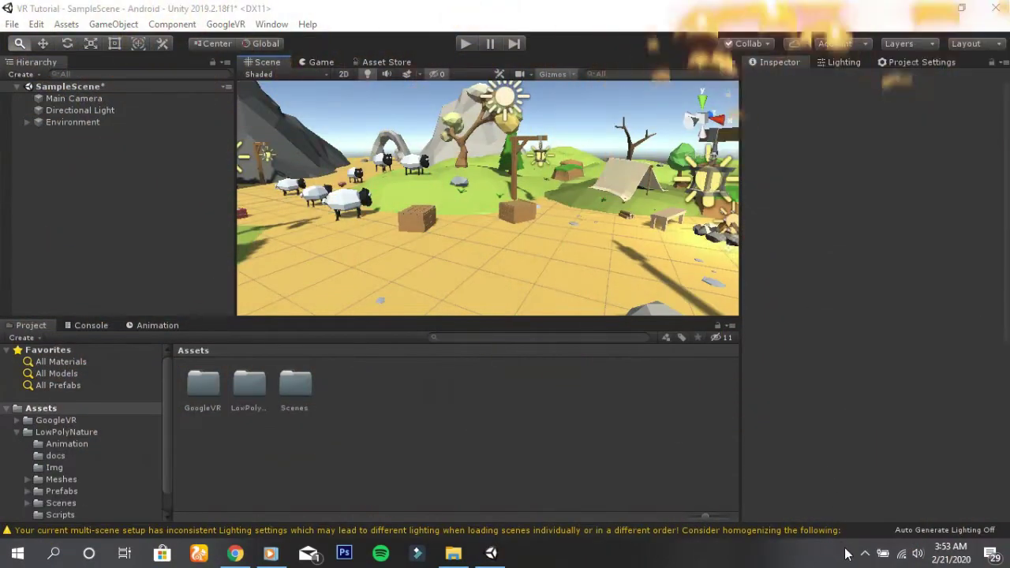
click(865, 555)
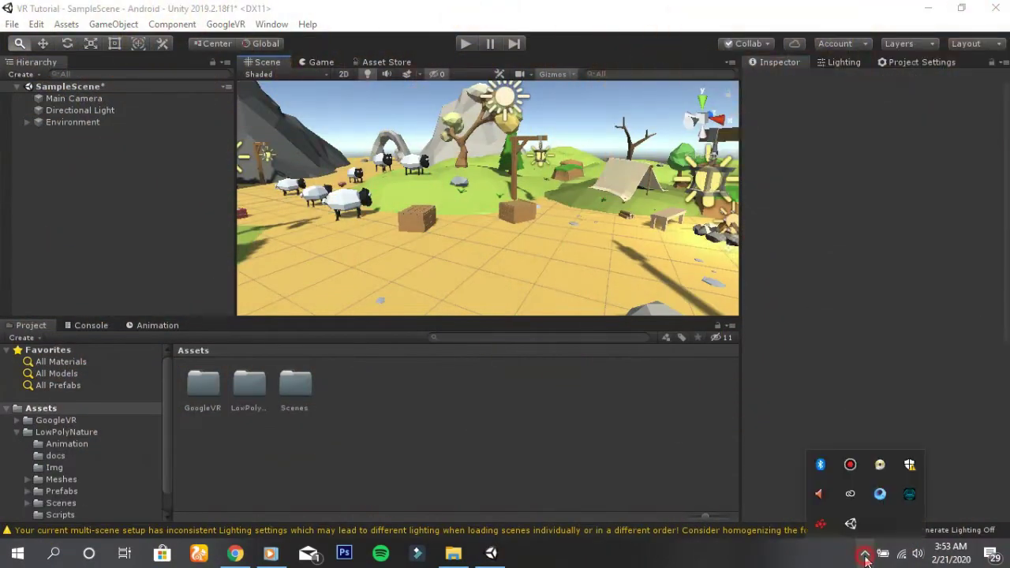
click(865, 555)
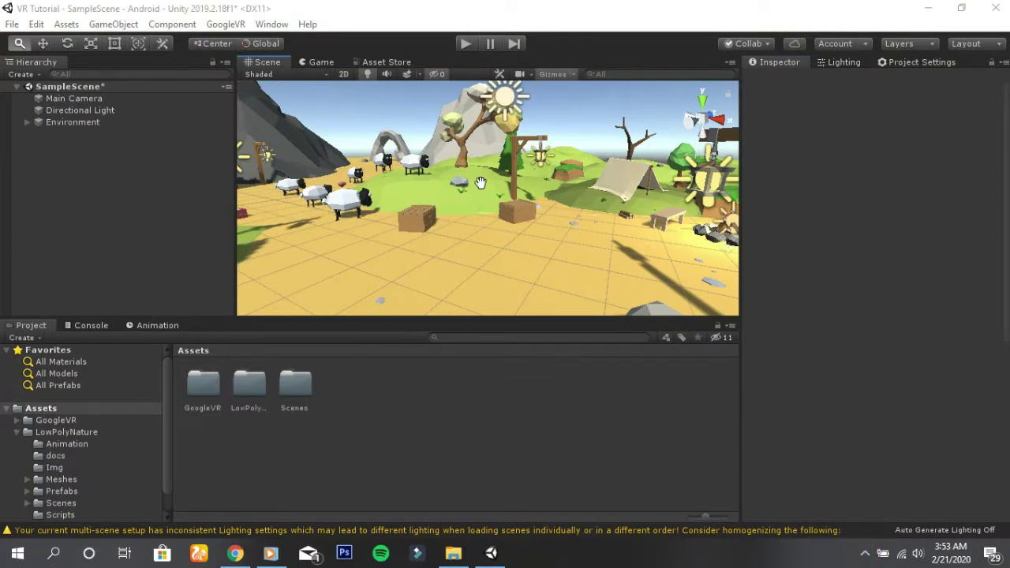
click(380, 18)
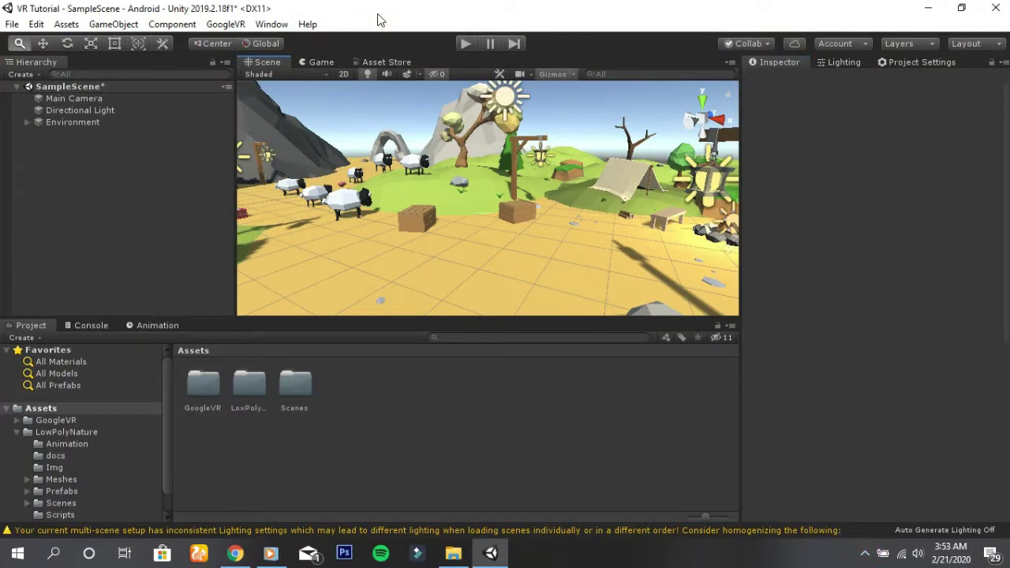
Step: Browse to Assets/GoogleVR/Demos/Scenes and drag the HelloVR scene into the Hierarchy
double_click(210, 384)
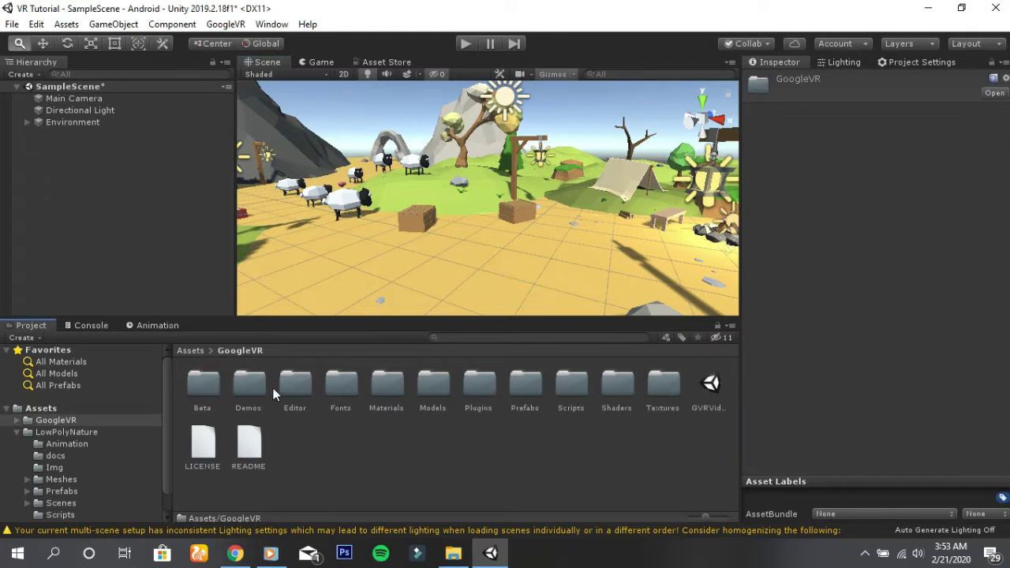
double_click(252, 394)
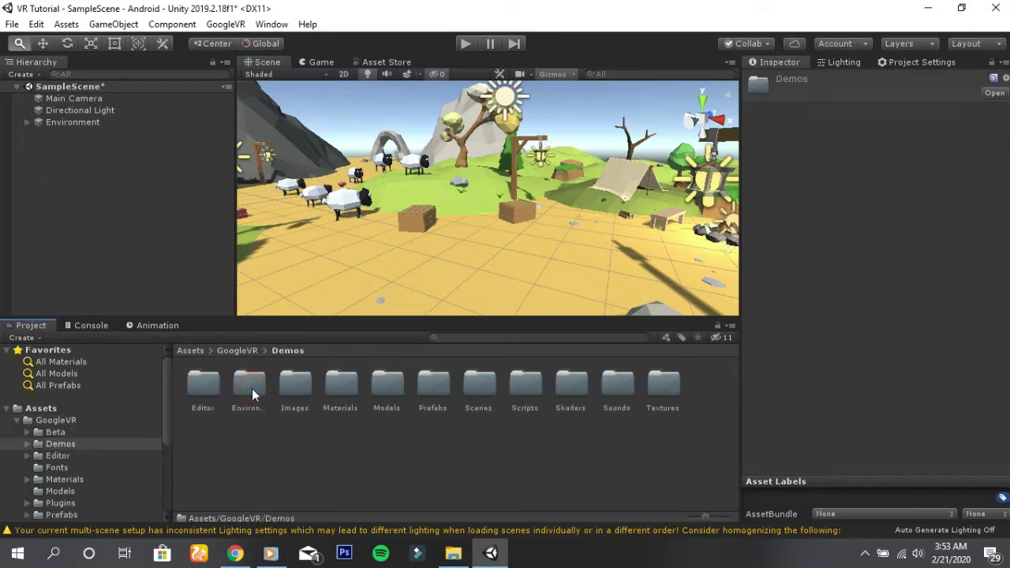
double_click(479, 384)
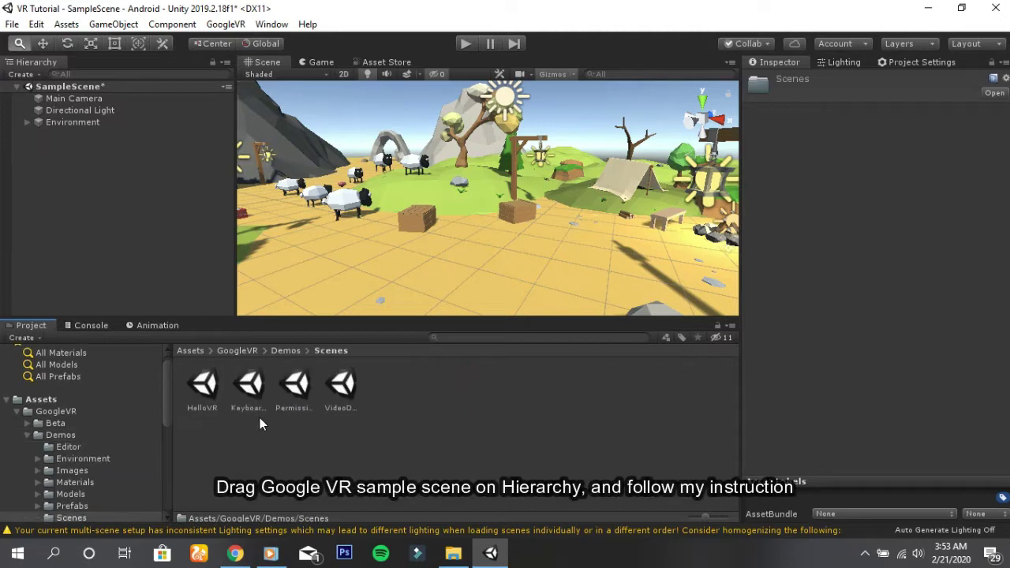
drag(206, 383, 140, 242)
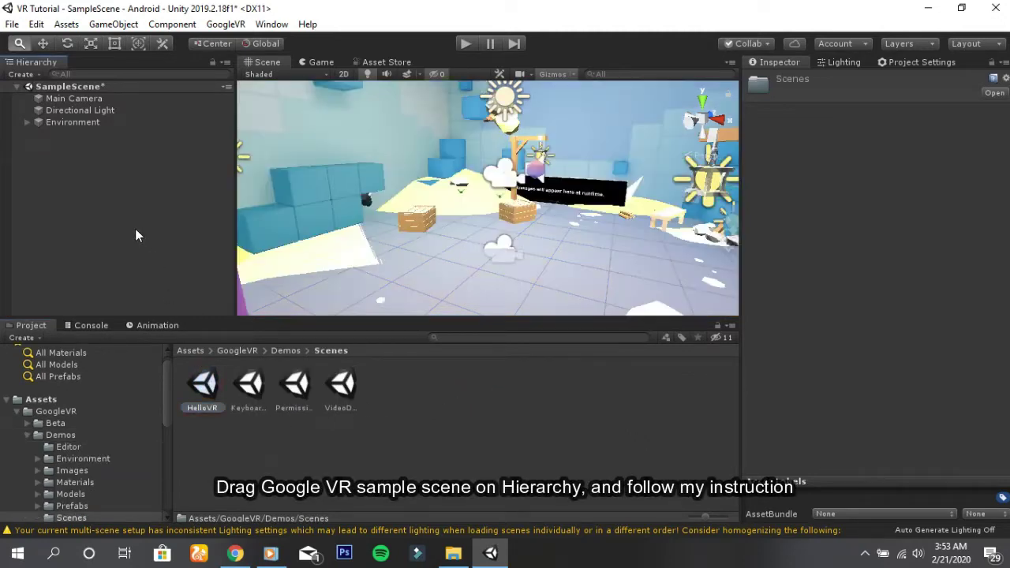
Step: Select the five Gvr objects, DemoInputManager and Player, and move them into SampleScene
click(98, 229)
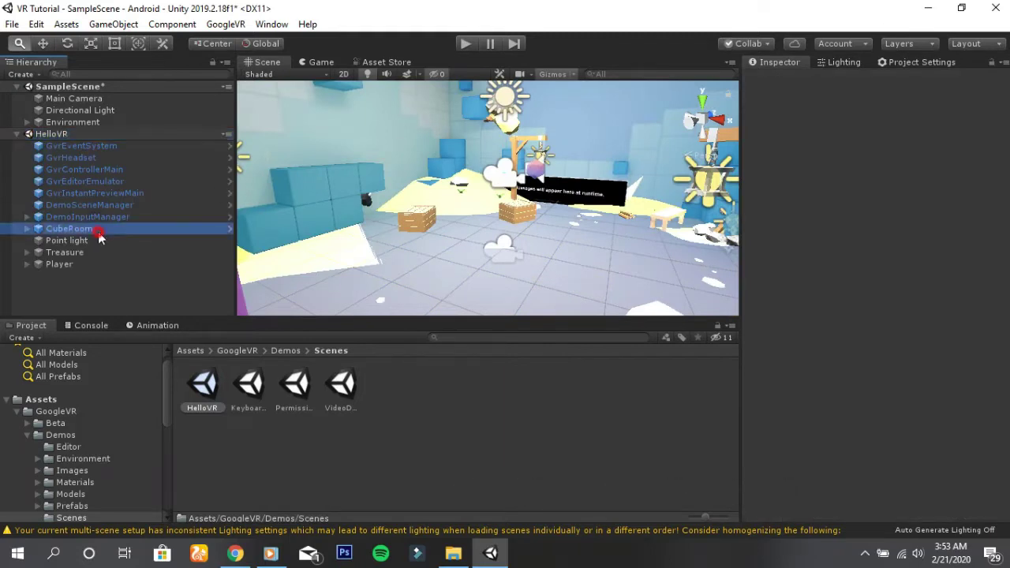
click(111, 147)
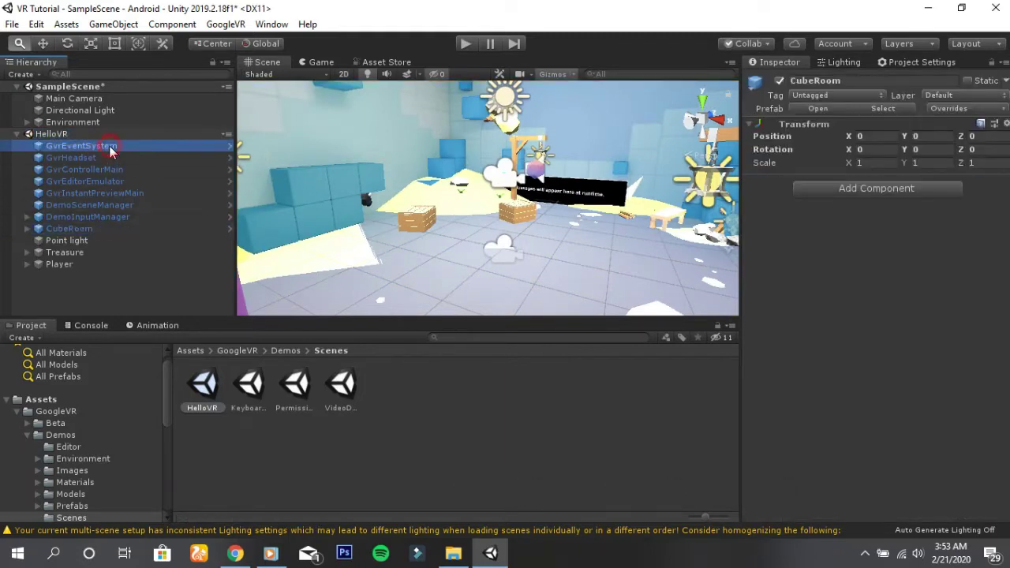
ctrl+click(103, 160)
ctrl+click(104, 172)
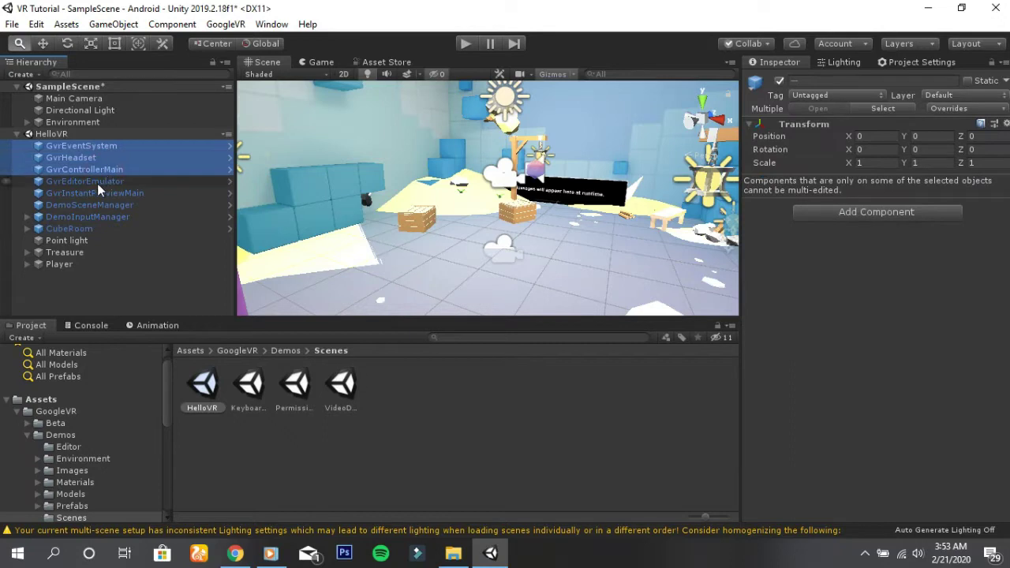
ctrl+click(97, 183)
ctrl+click(100, 194)
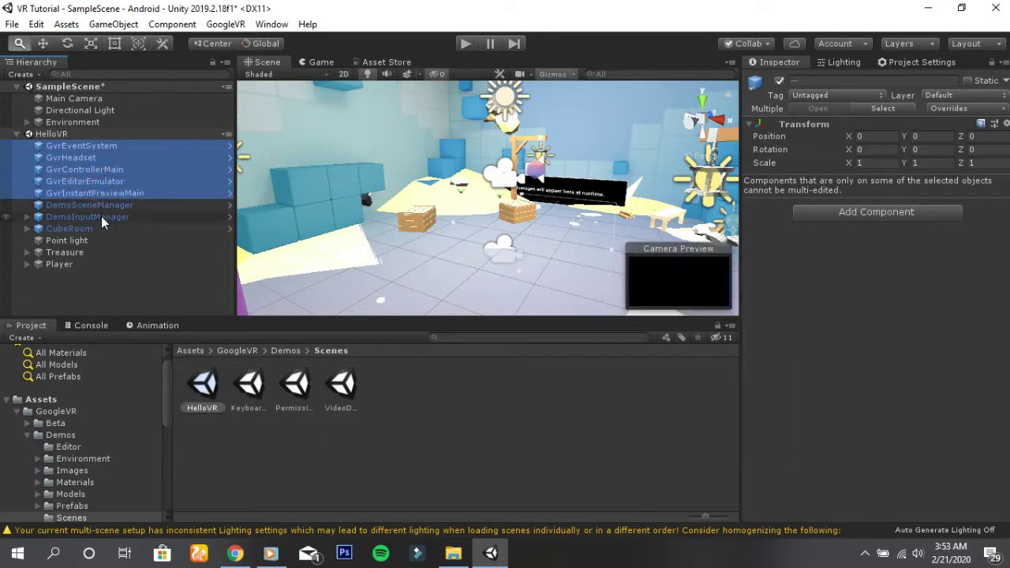
ctrl+click(101, 216)
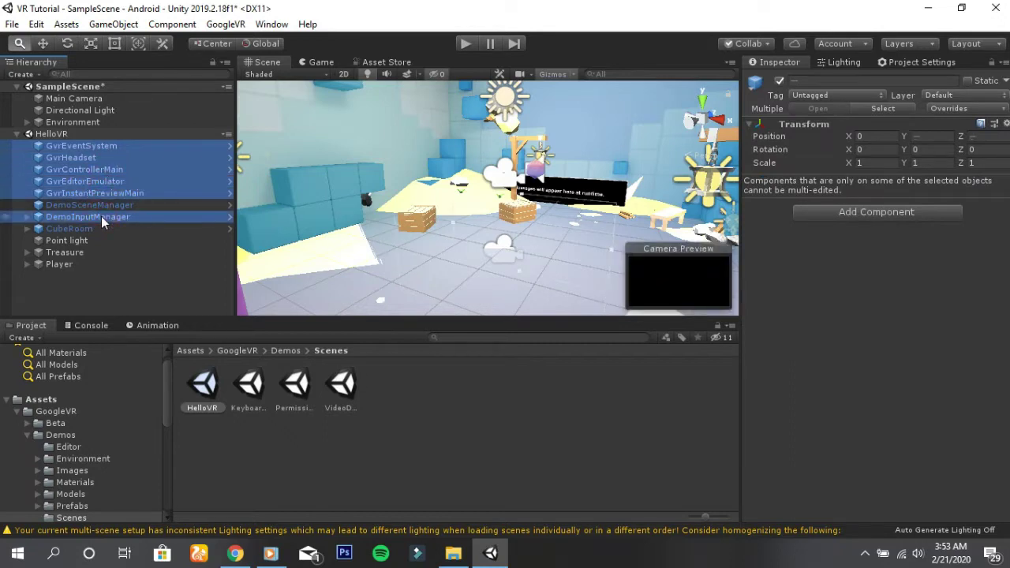
ctrl+click(93, 263)
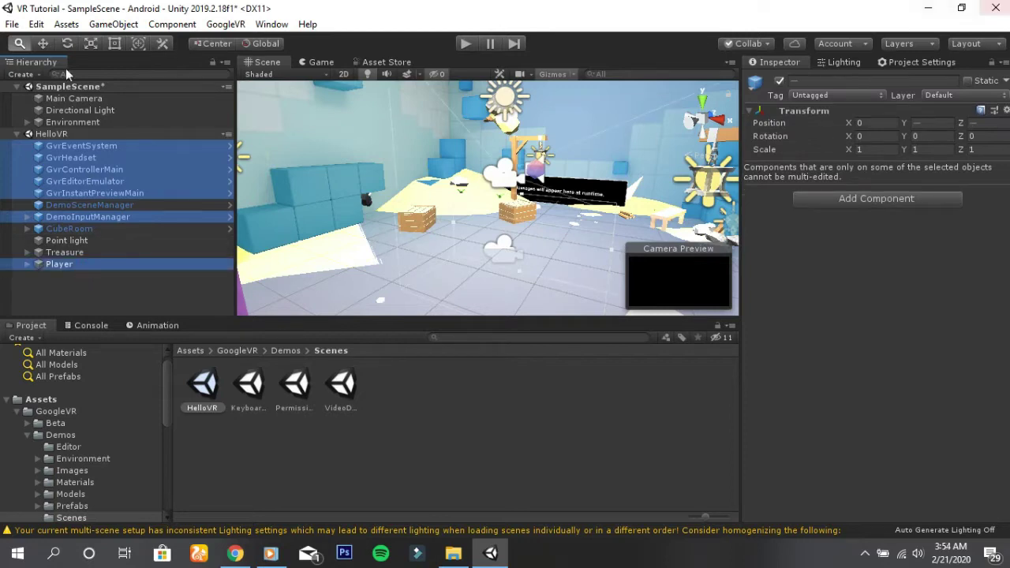
drag(59, 147, 66, 125)
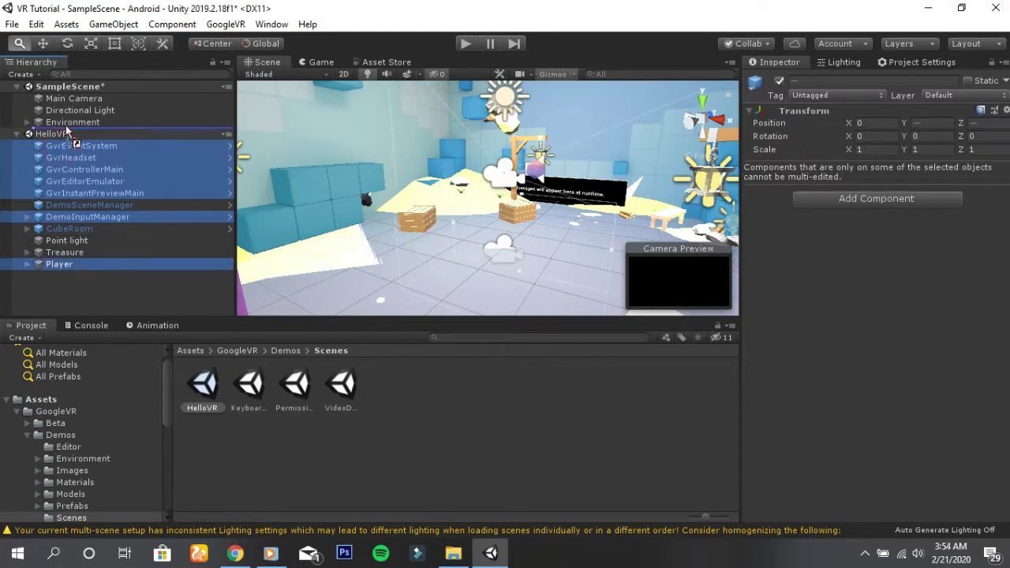
drag(219, 189, 222, 191)
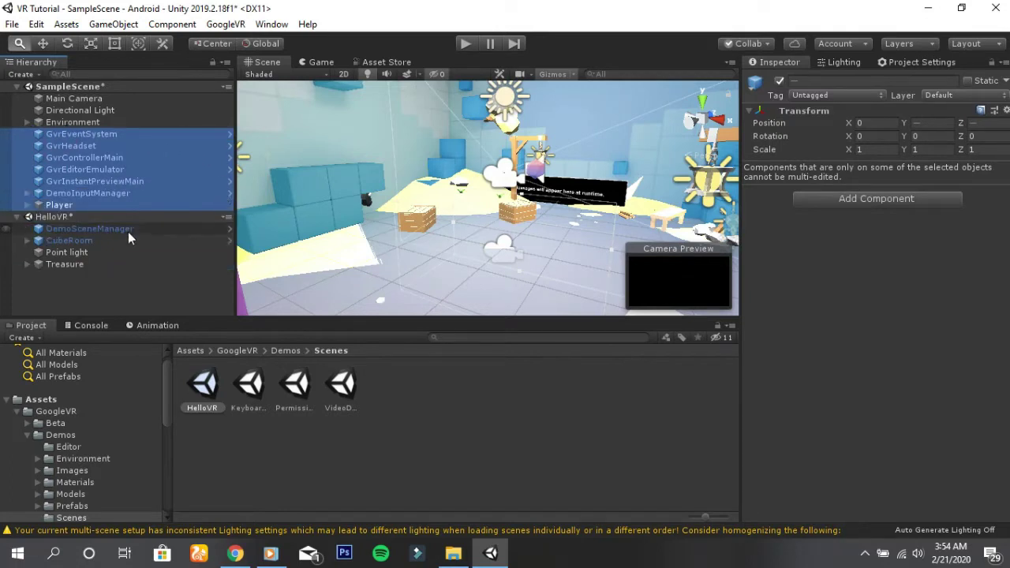
Step: Move DemoSceneManager into SampleScene and remove HelloVR without saving it
drag(127, 232, 133, 197)
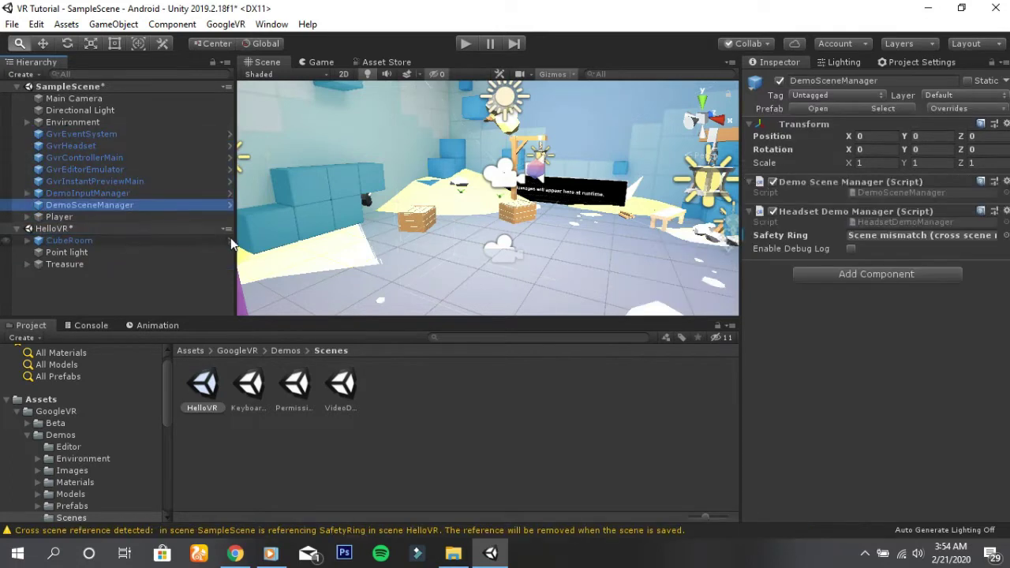
right_click(225, 229)
click(298, 330)
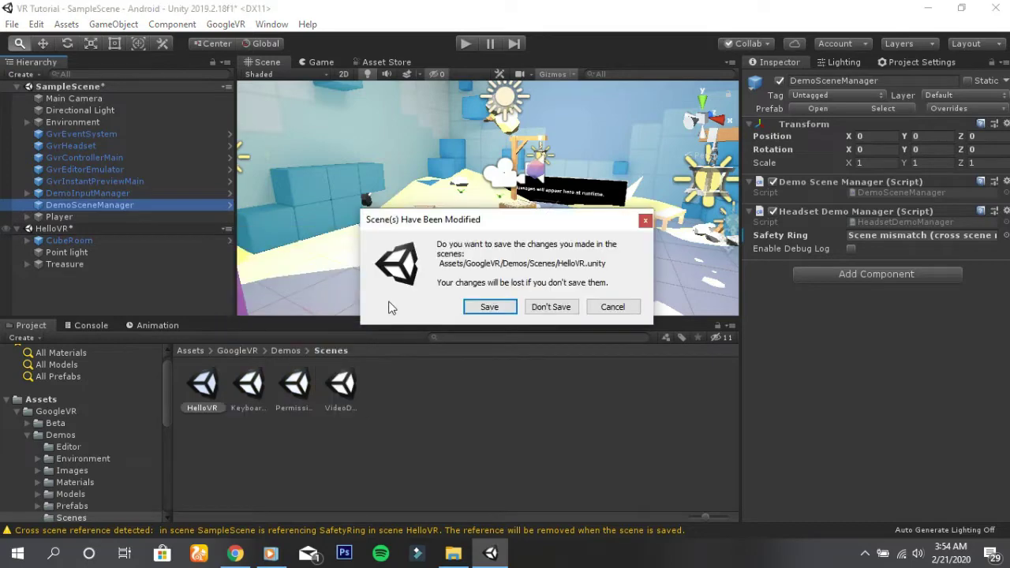
click(533, 305)
Step: Deactivate the DemoInputManager object
click(108, 205)
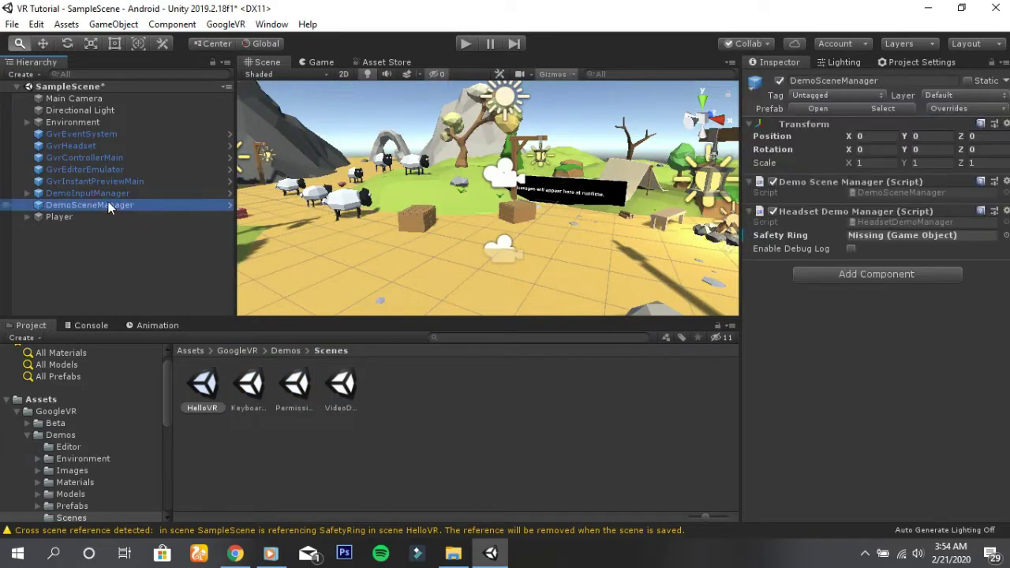
click(101, 182)
click(102, 193)
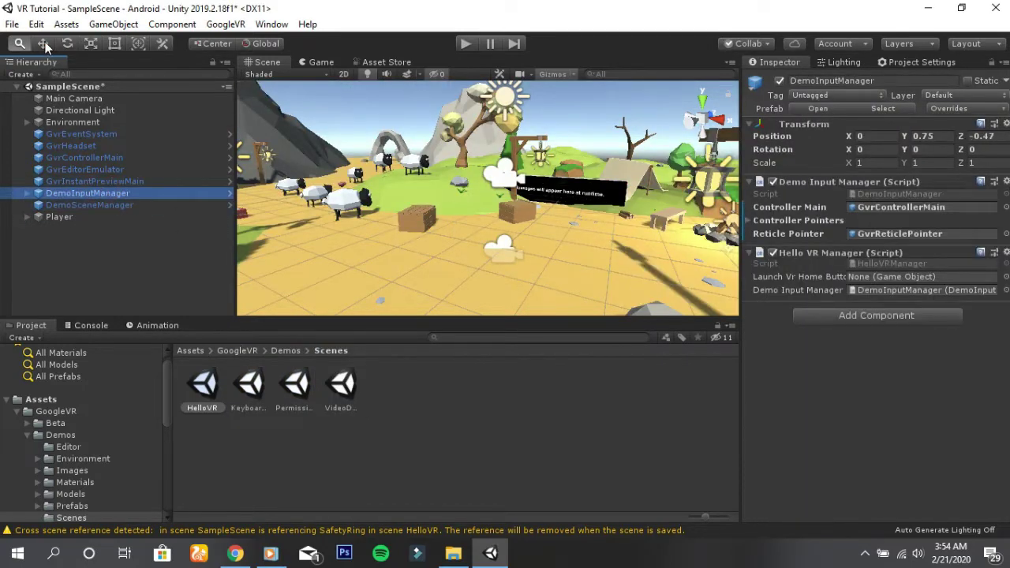
click(43, 43)
click(780, 81)
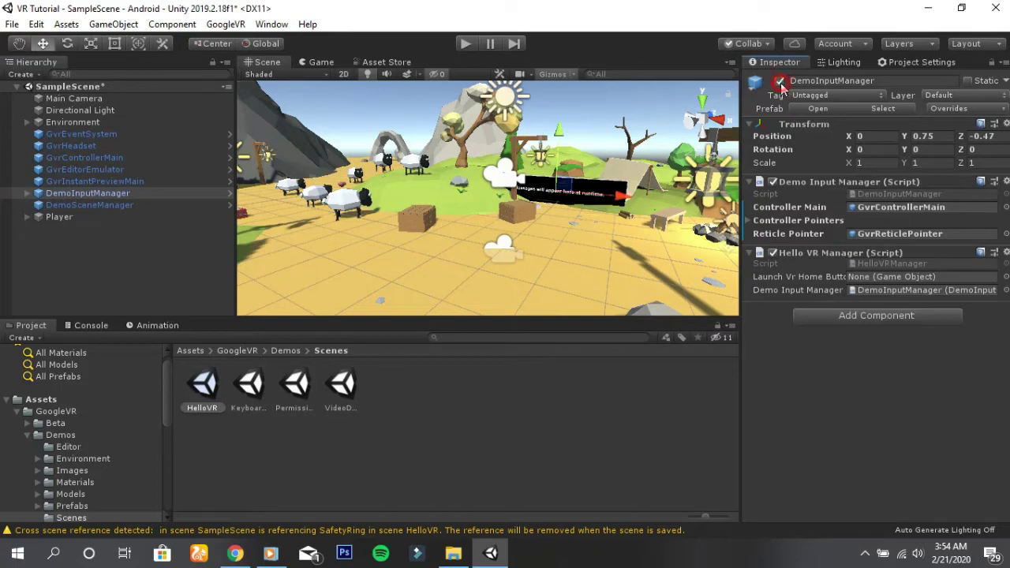
click(121, 205)
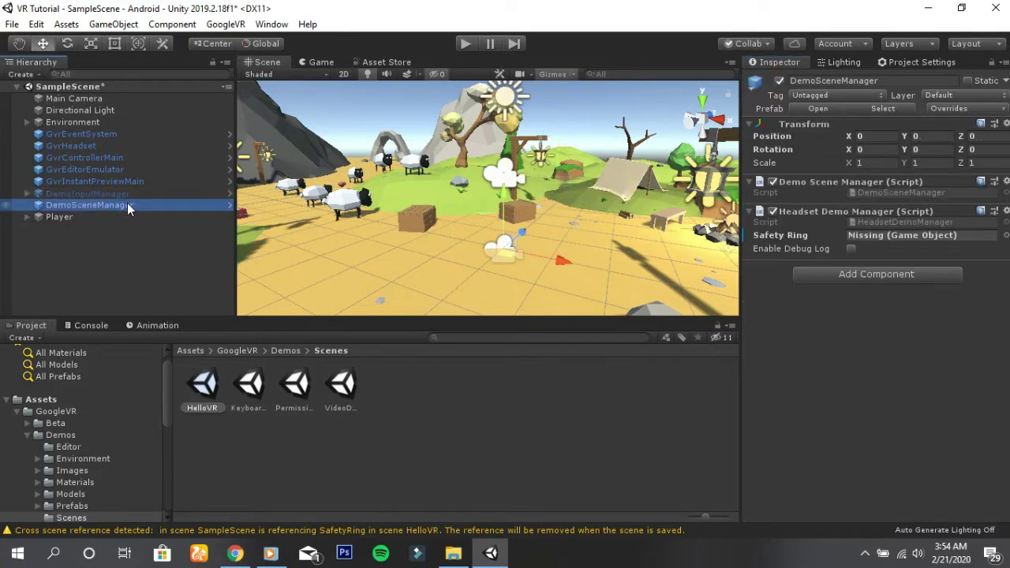
click(121, 254)
Step: Delete SampleScene's original Main Camera
scroll(416, 233, down, 3)
scroll(461, 239, up, 3)
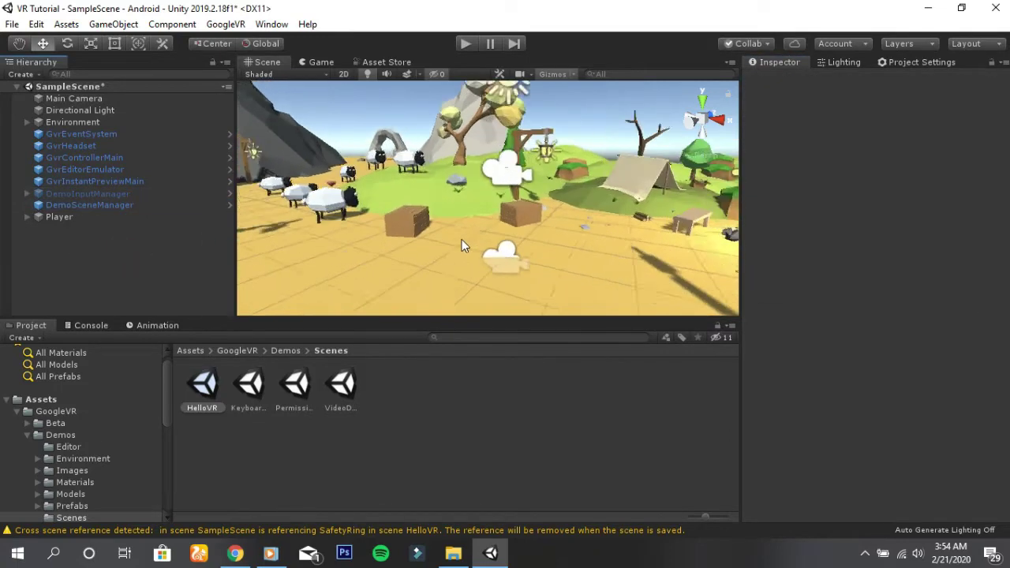
scroll(461, 239, up, 3)
scroll(462, 239, down, 4)
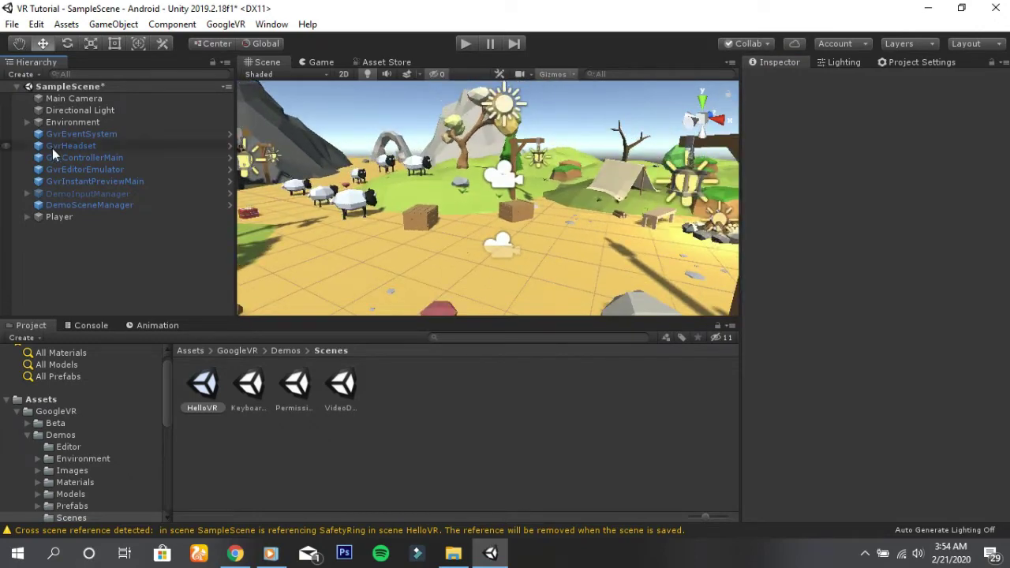
click(73, 98)
right_click(63, 100)
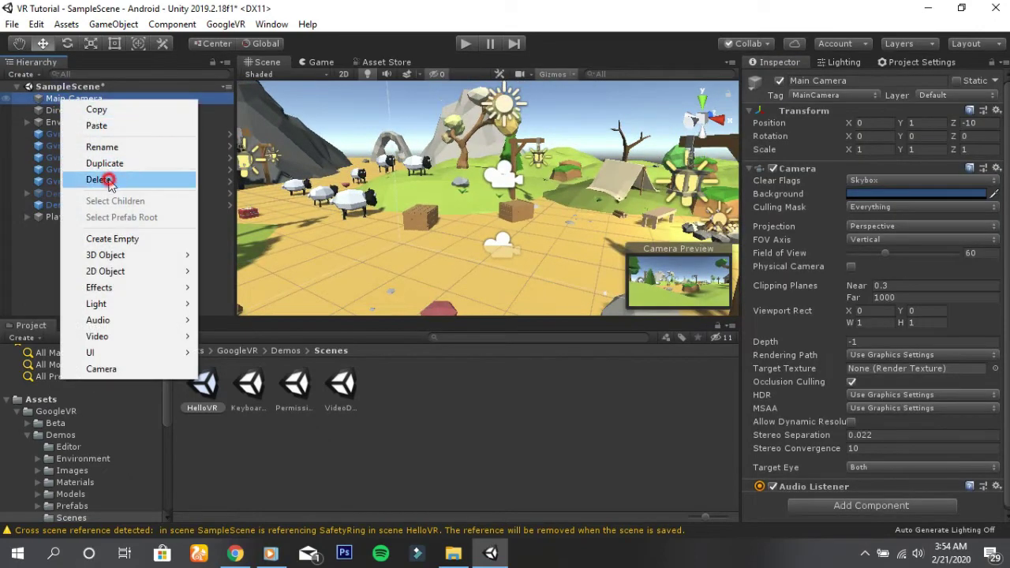
click(109, 180)
Step: Set the Player's Main Camera Clear Flags to Skybox
click(59, 204)
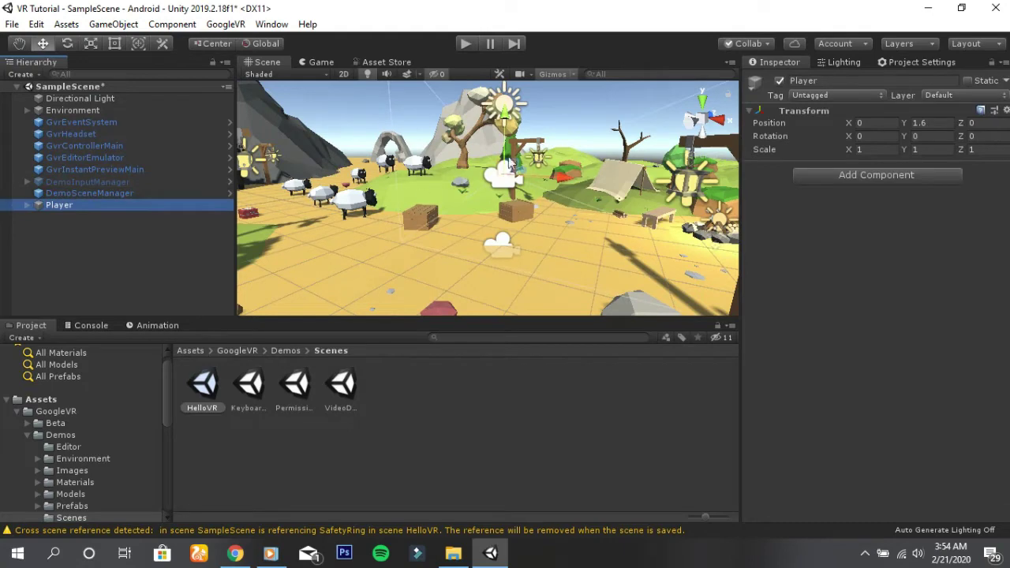
click(314, 63)
click(262, 63)
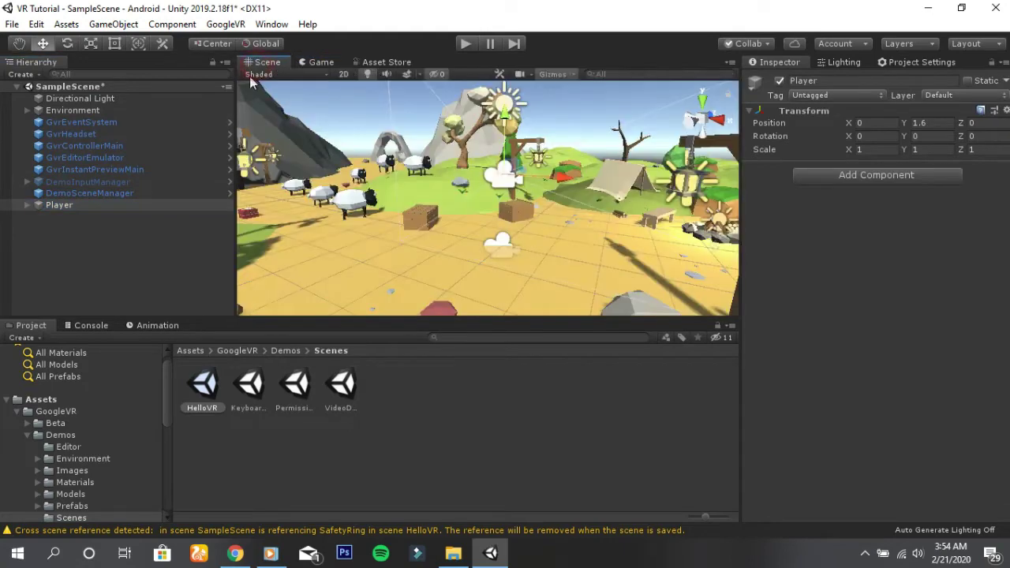
click(25, 207)
click(79, 216)
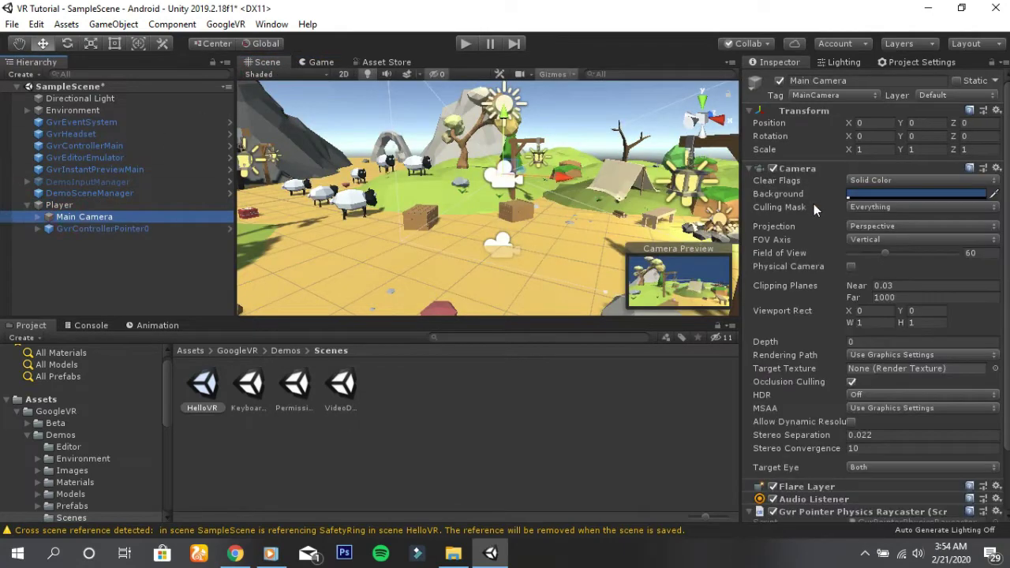
click(890, 182)
click(893, 196)
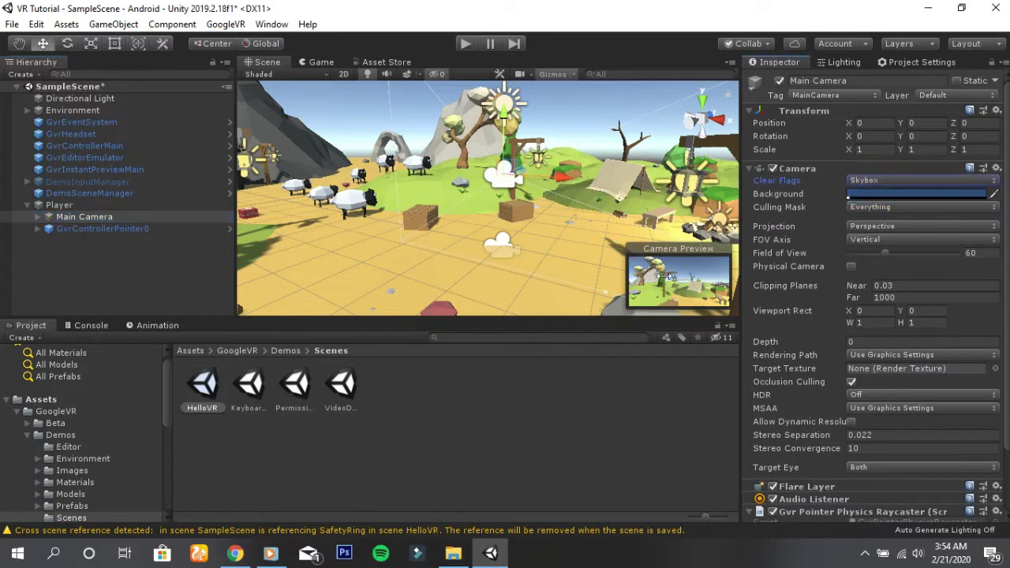
right_drag(526, 234, 536, 210)
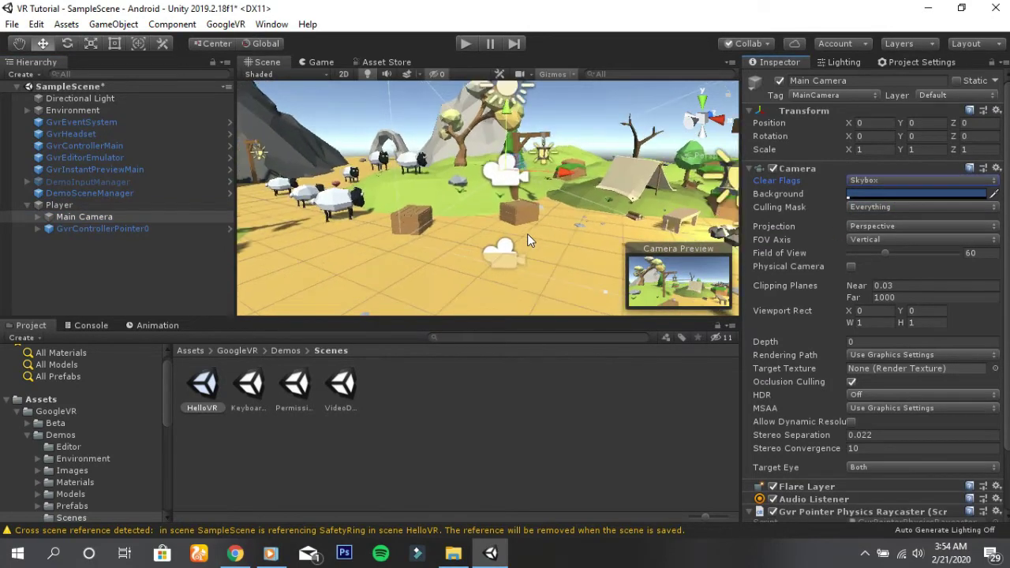
Step: Play the scene, look around the campsite from the Player camera with Alt and Ctrl, then stop
click(467, 44)
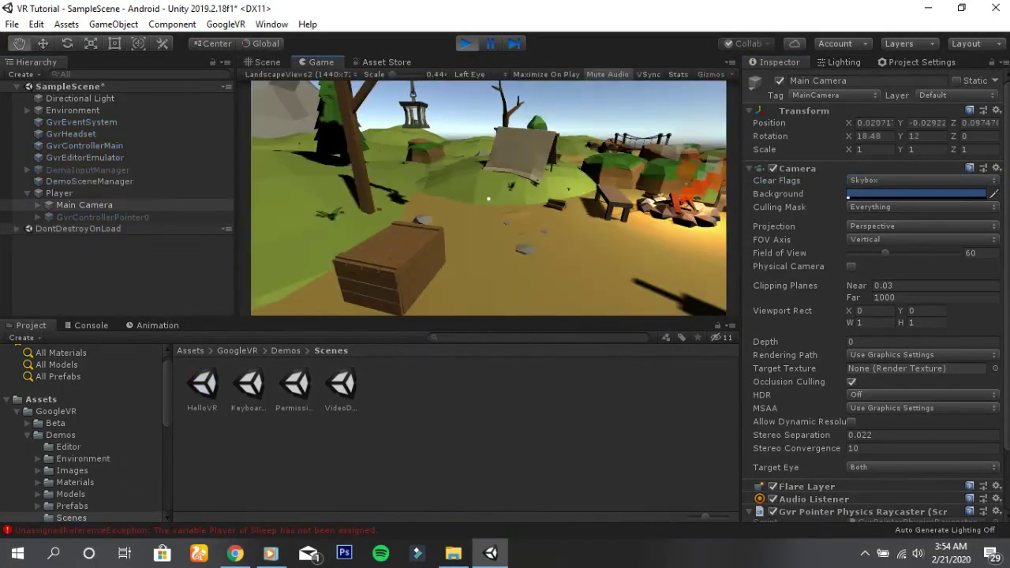
key(alt)
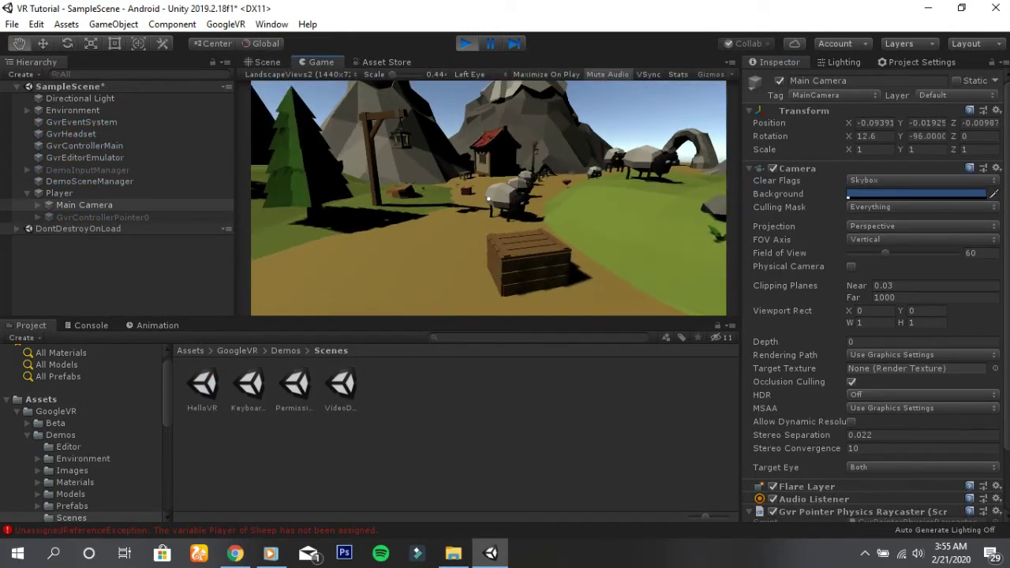
key(alt)
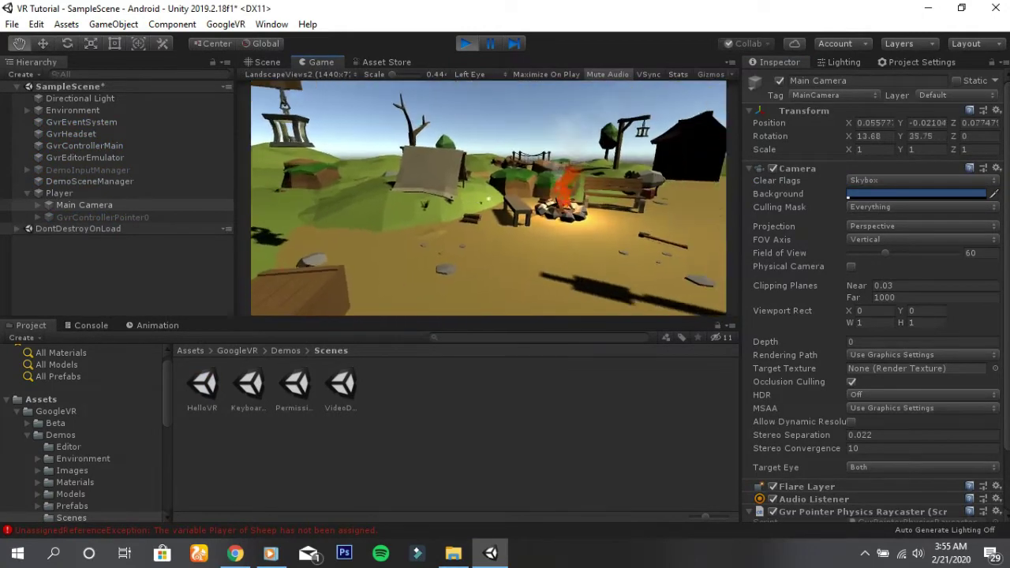
key(ctrl)
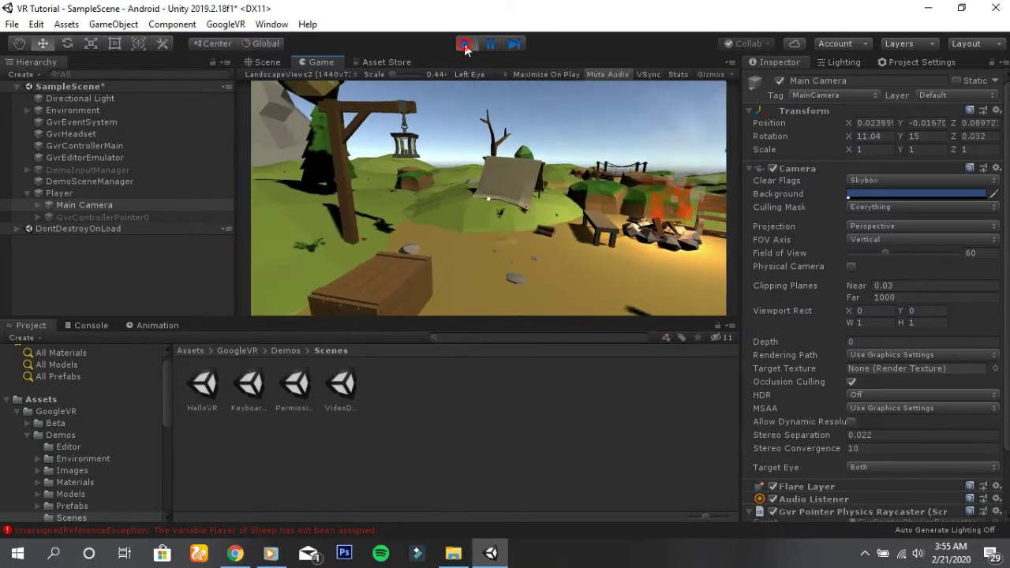
click(464, 44)
Step: Create a new folder named UI in the Assets root
click(192, 352)
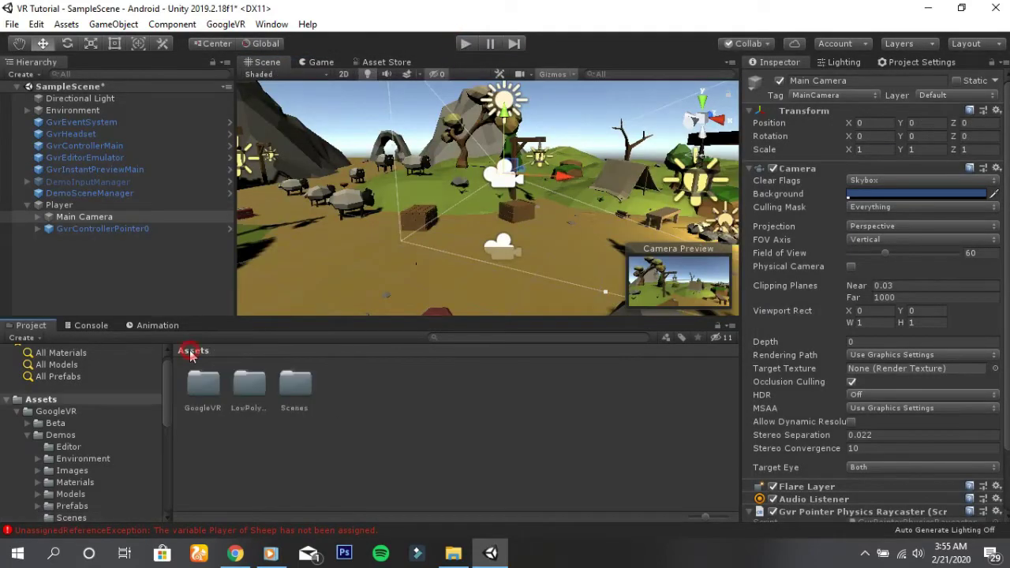
click(355, 437)
right_click(393, 429)
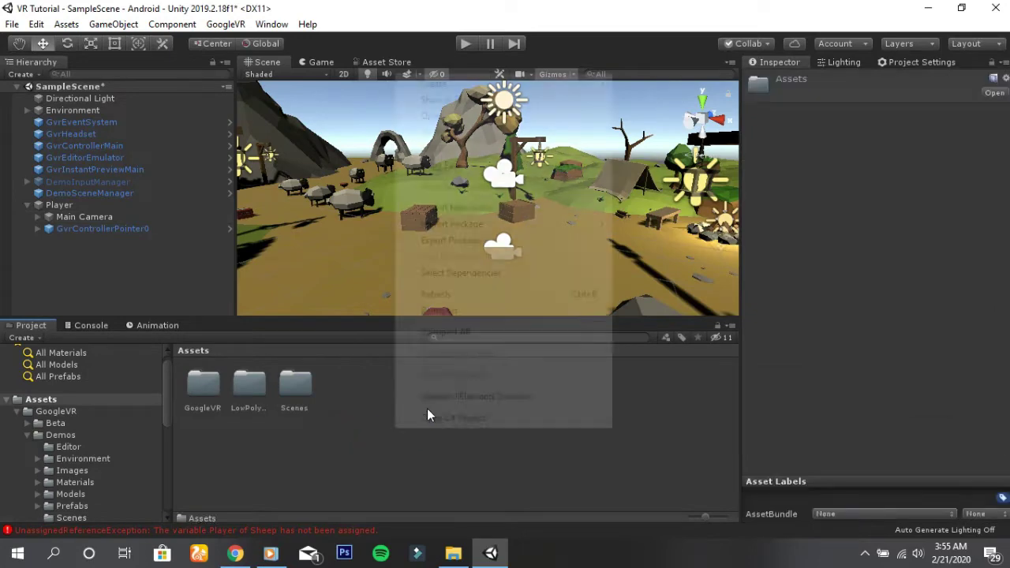
mouse_move(442, 83)
click(684, 34)
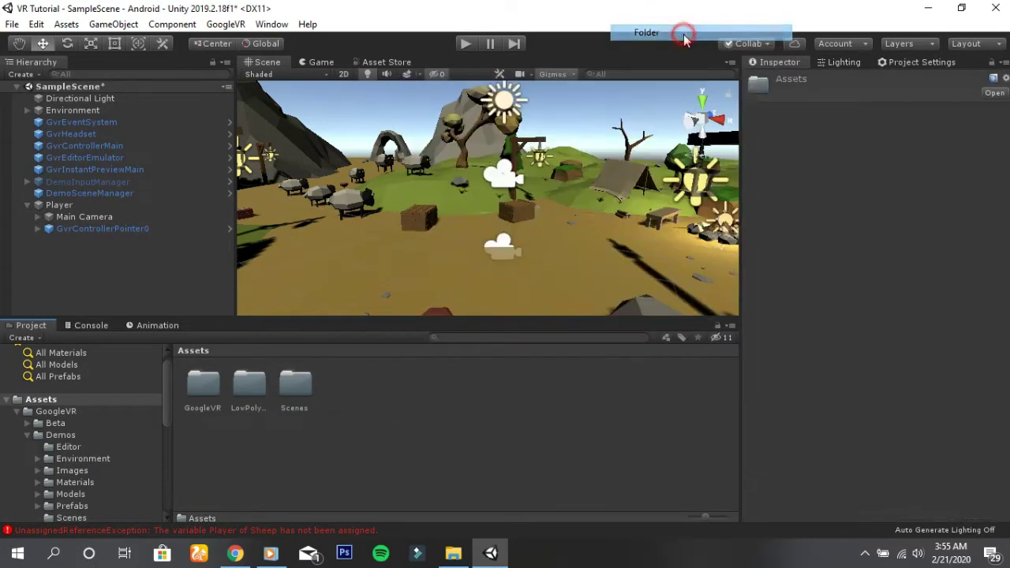
text(UI)
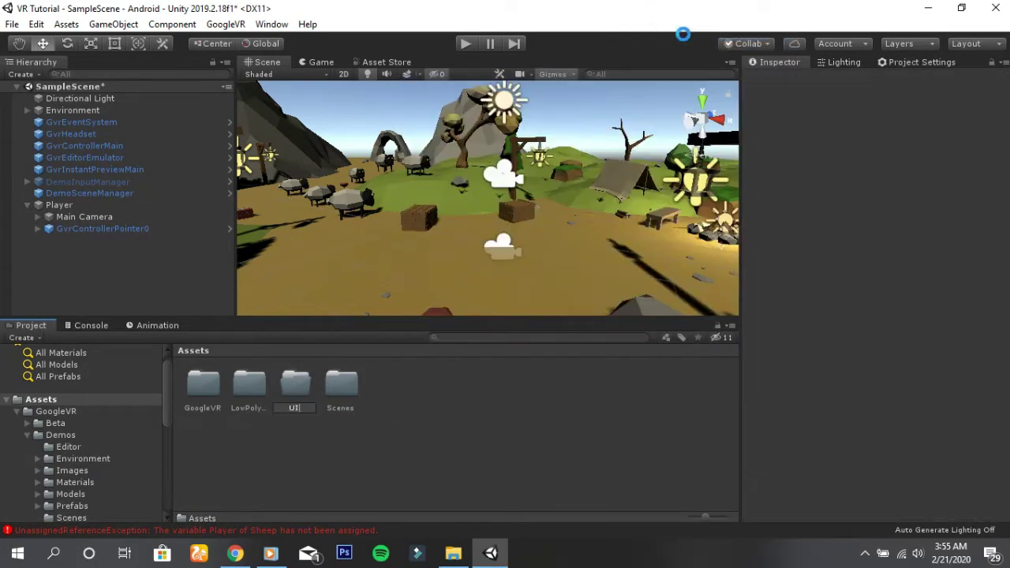
key(Return)
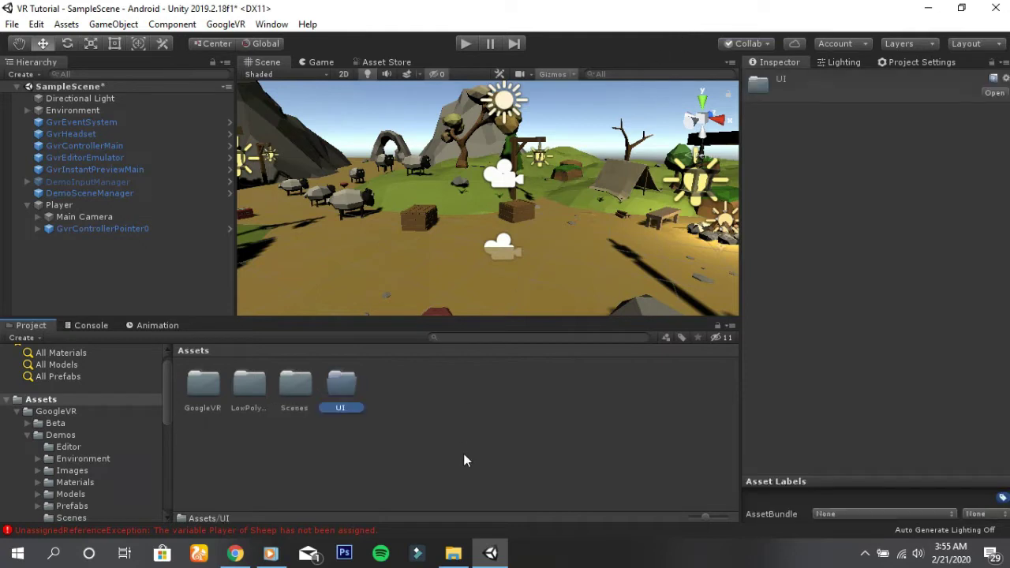
Step: Open the empty UI folder and select the five PNG icons in File Explorer
click(463, 451)
click(357, 389)
double_click(356, 389)
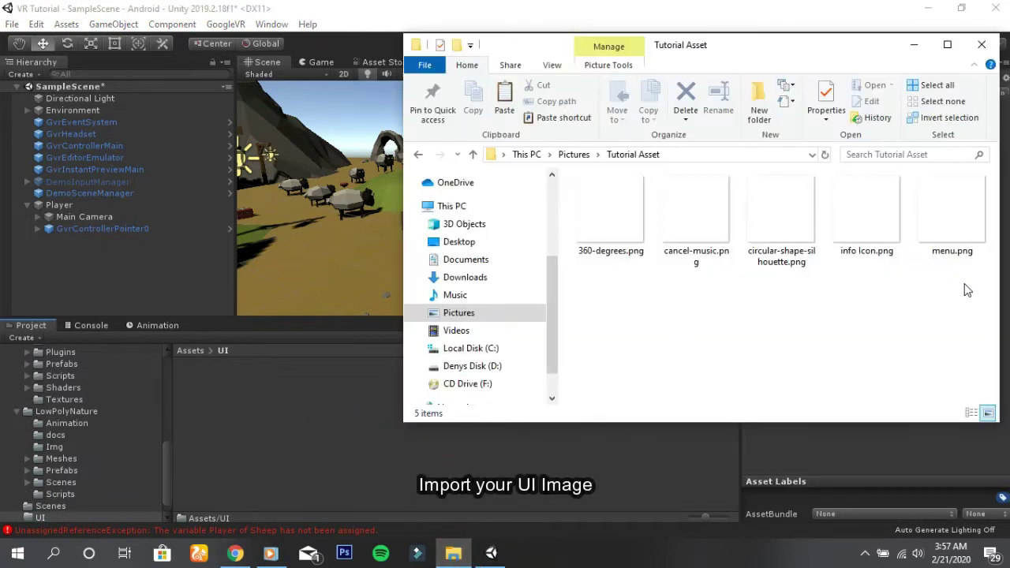
mouse_move(969, 284)
mouse_down()
mouse_move(557, 226)
mouse_move(306, 406)
mouse_up()
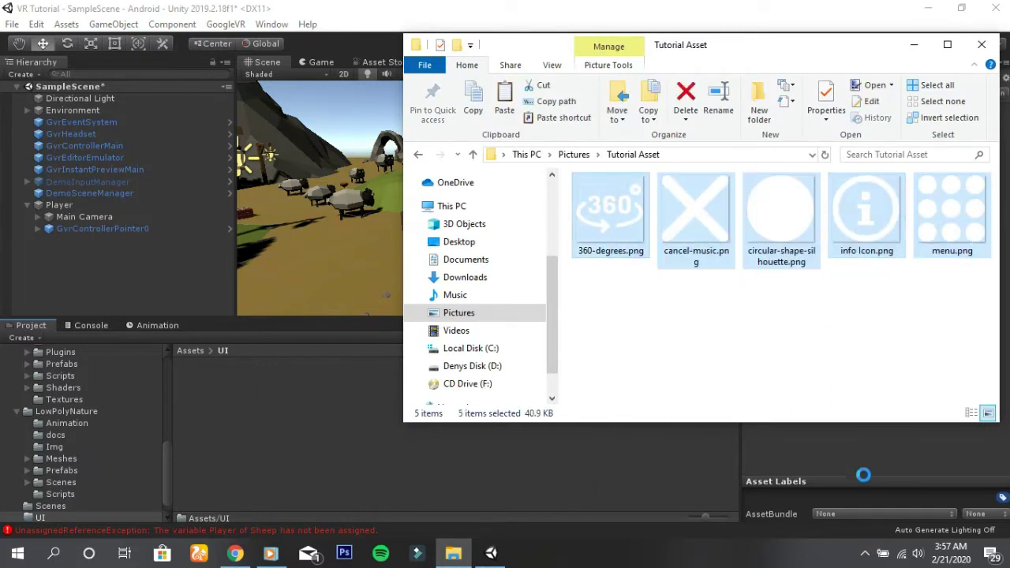
Step: Import the five icon PNGs from Tutorial Asset into Unity's Assets/UI folder
click(865, 552)
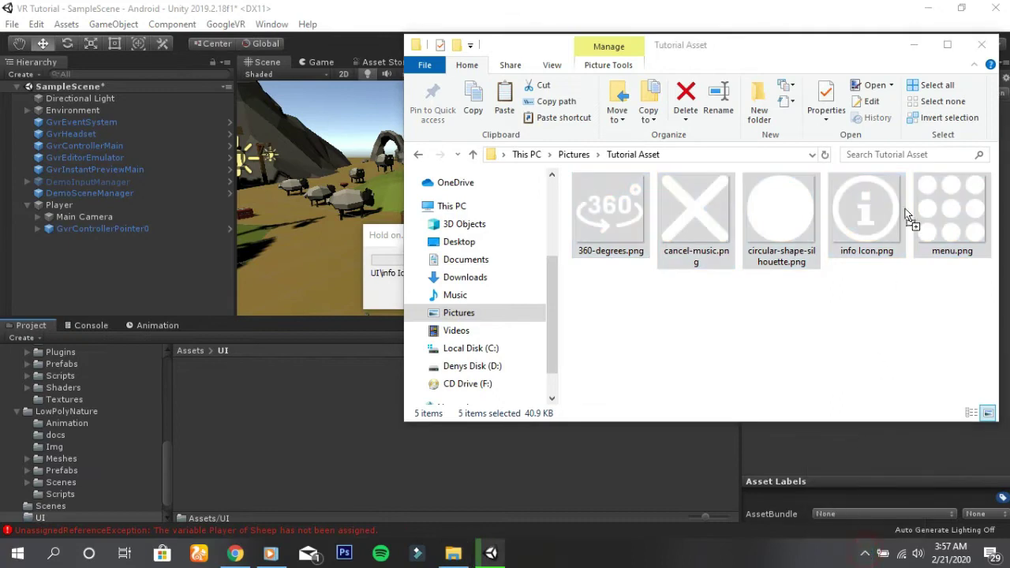
click(390, 242)
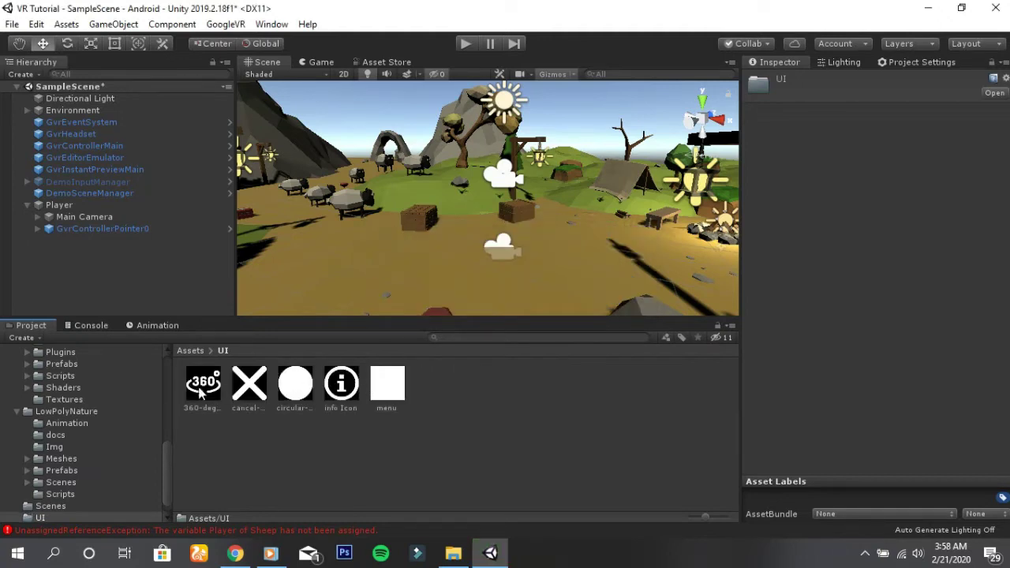
Step: Convert all five UI icon textures to Sprite (2D and UI) and apply the import settings
click(202, 395)
key(ctrl+a)
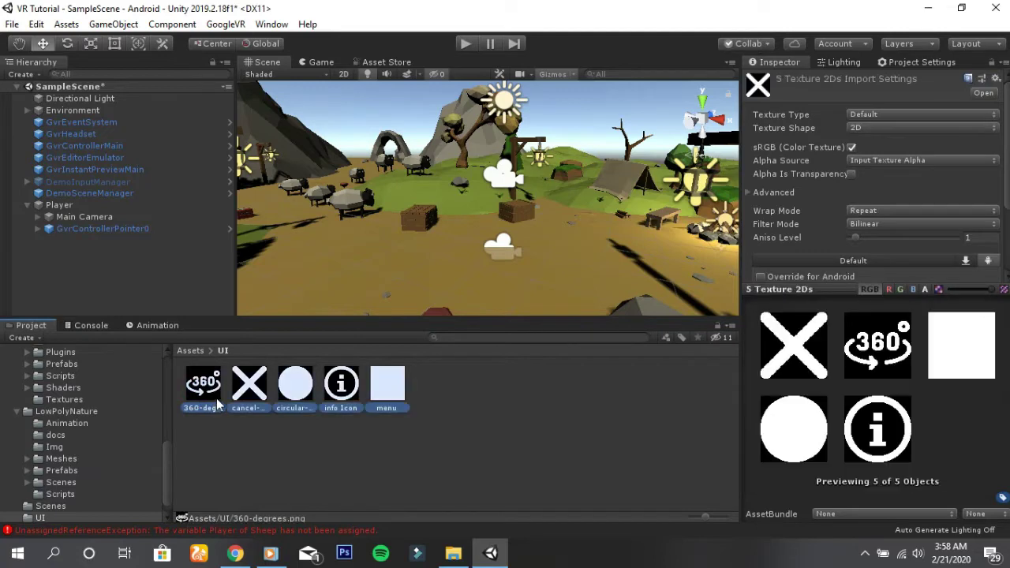
click(925, 119)
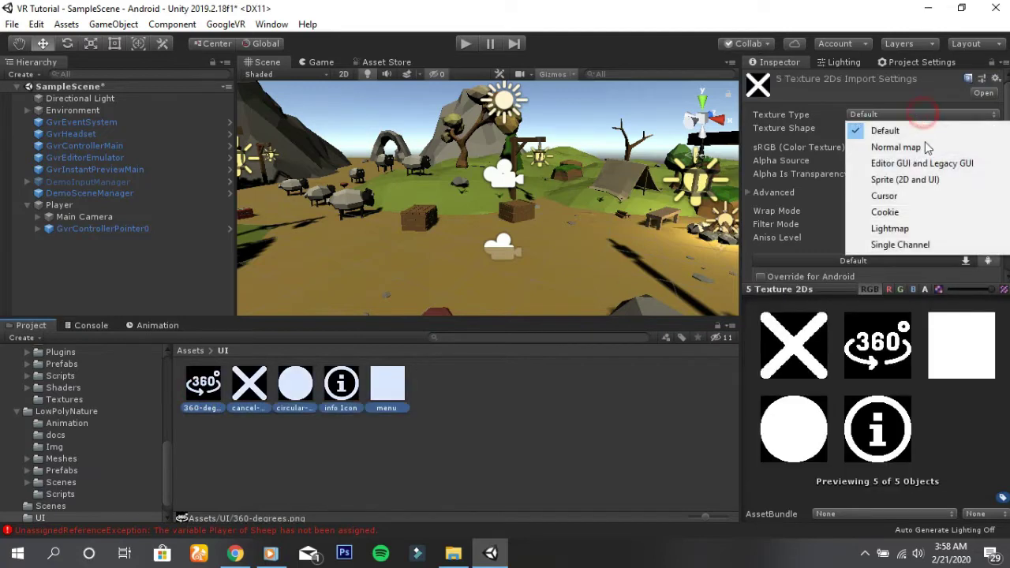
click(909, 181)
scroll(903, 227, down, 5)
click(980, 272)
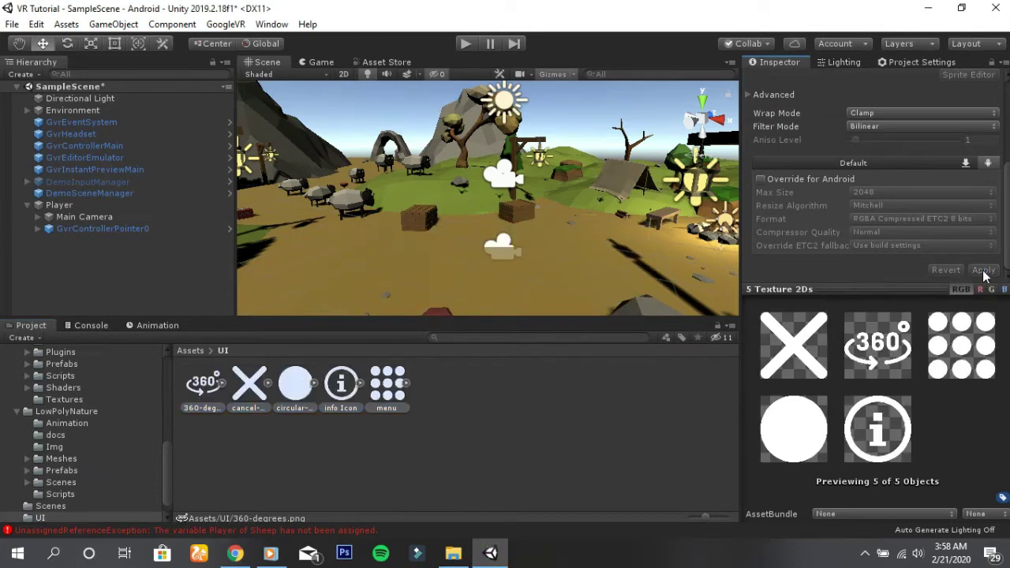
click(495, 403)
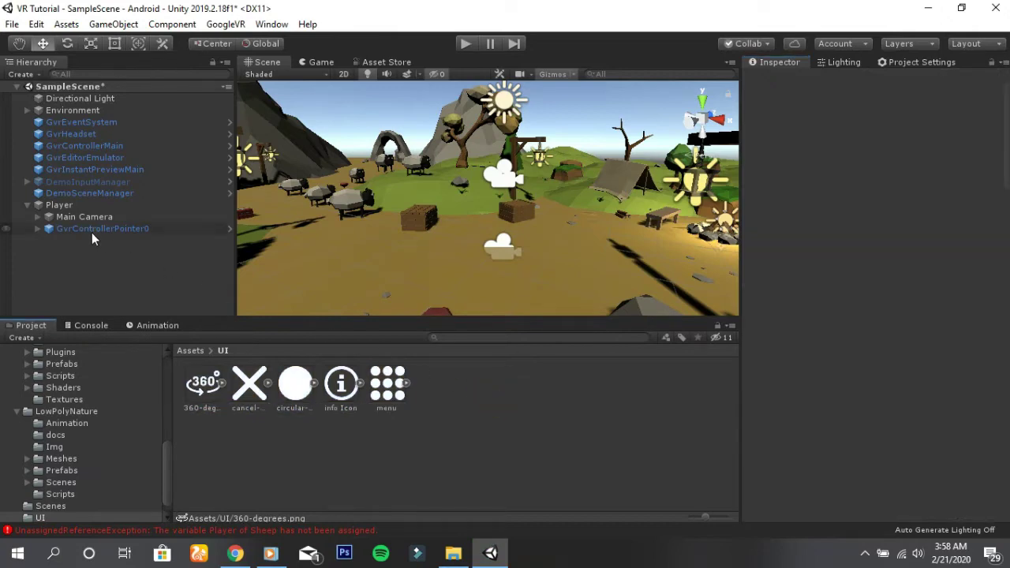
Step: Add a Character Controller to Player with height 2.88 and center Y -0.13
click(75, 207)
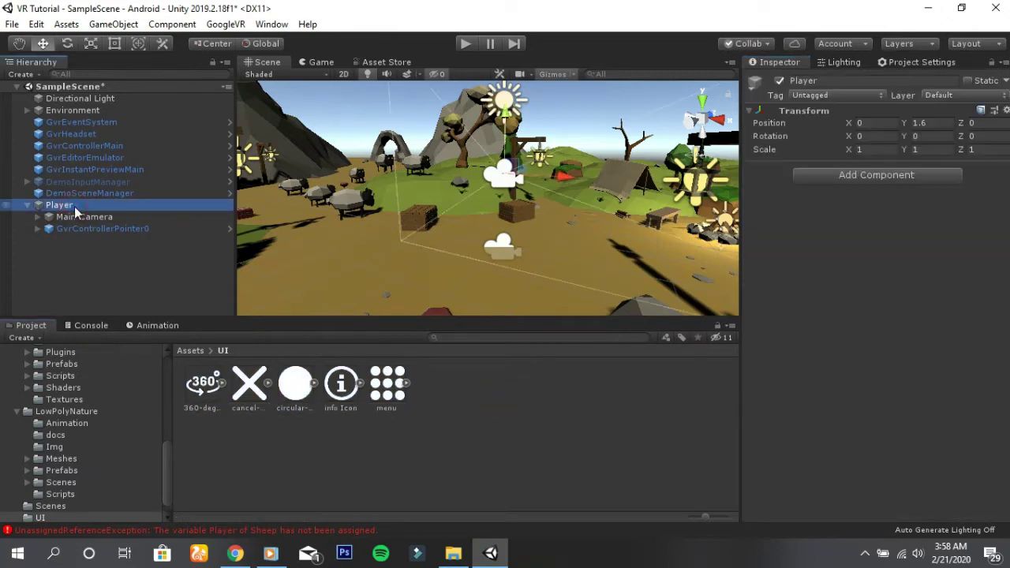
click(829, 182)
text(chara)
key(Return)
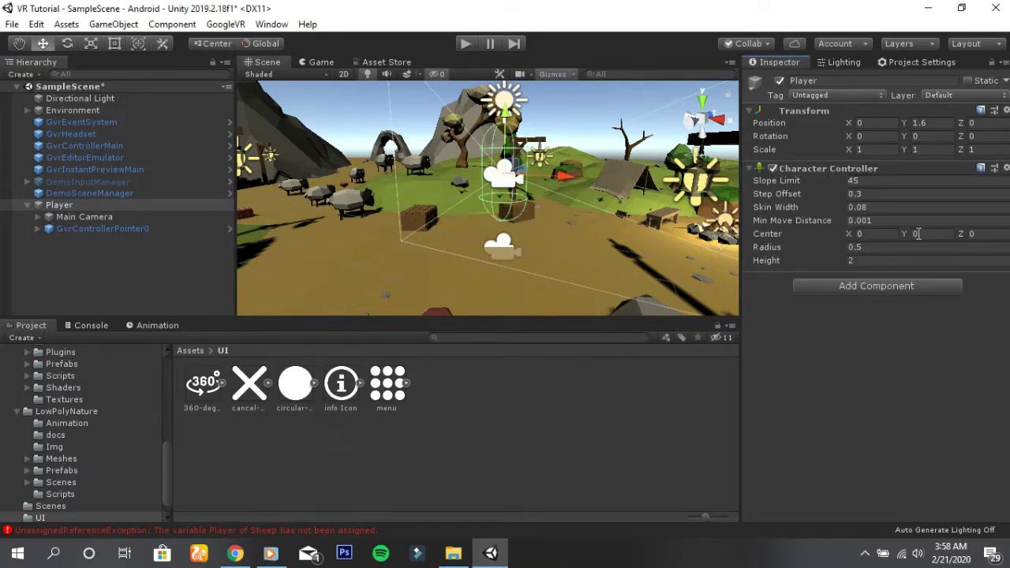
drag(911, 235, 902, 246)
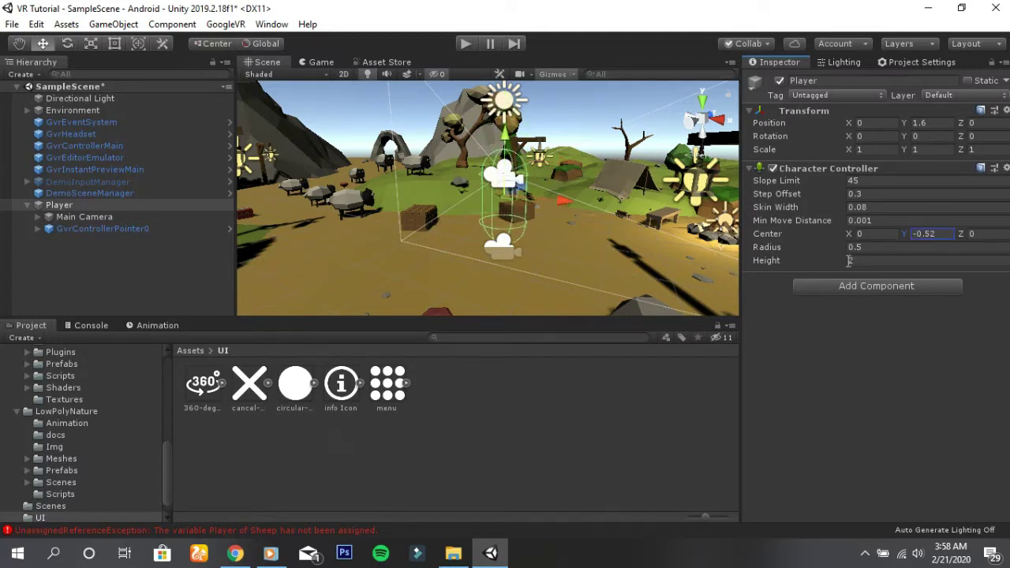
drag(846, 267, 866, 264)
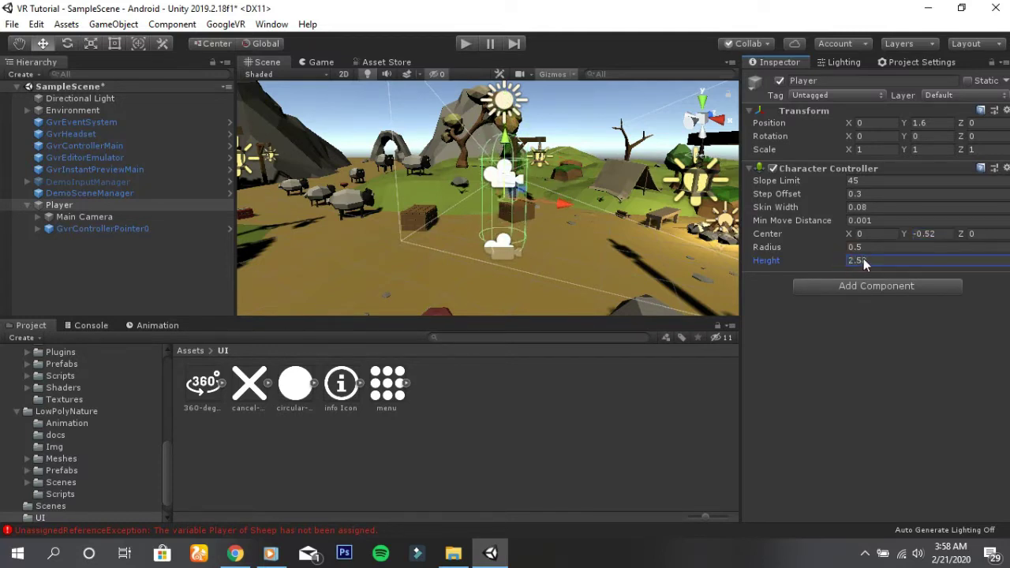
text(2.88)
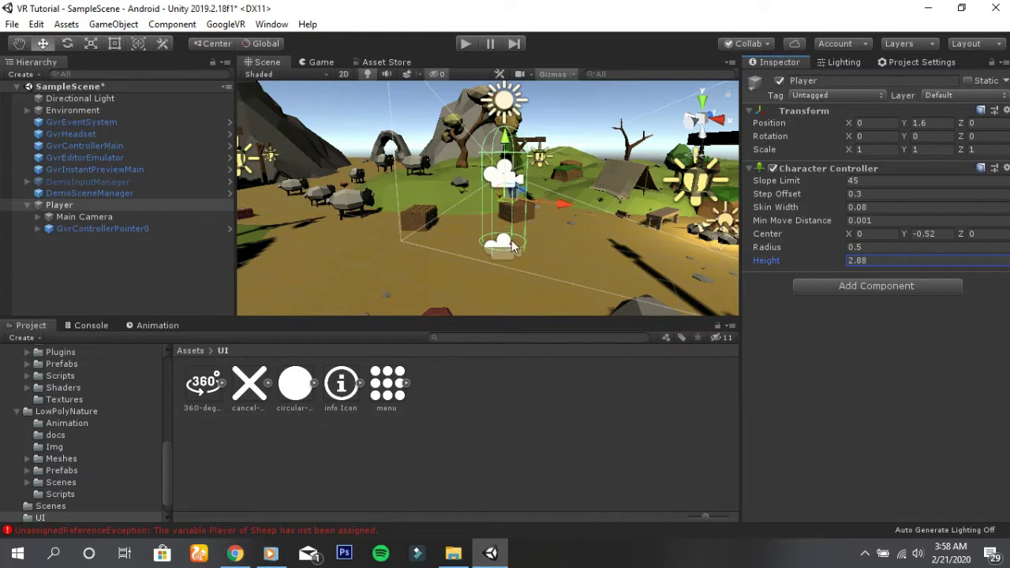
scroll(512, 247, up, 3)
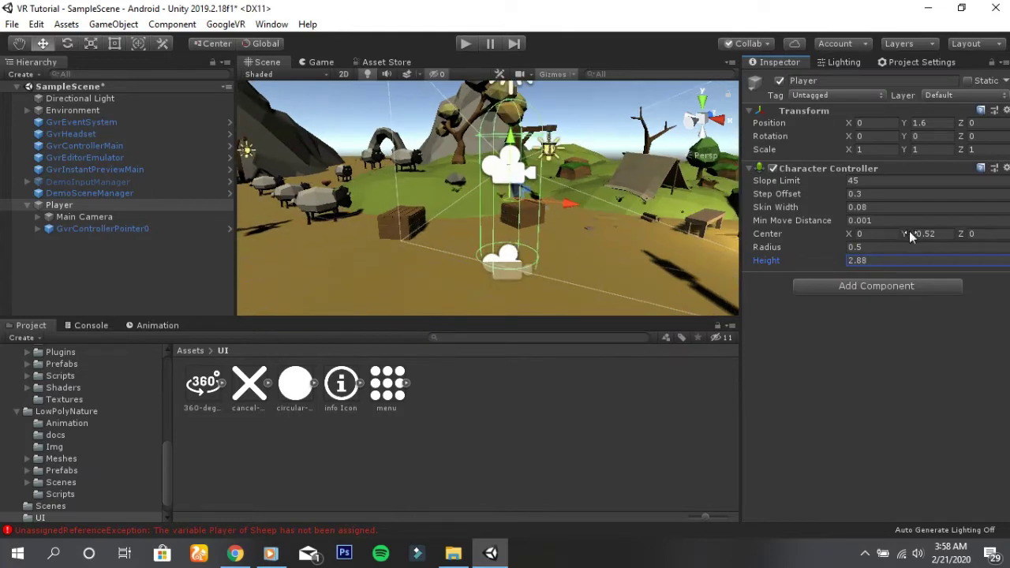
drag(905, 237, 922, 239)
Step: Add a Rigidbody component to the Player
click(899, 287)
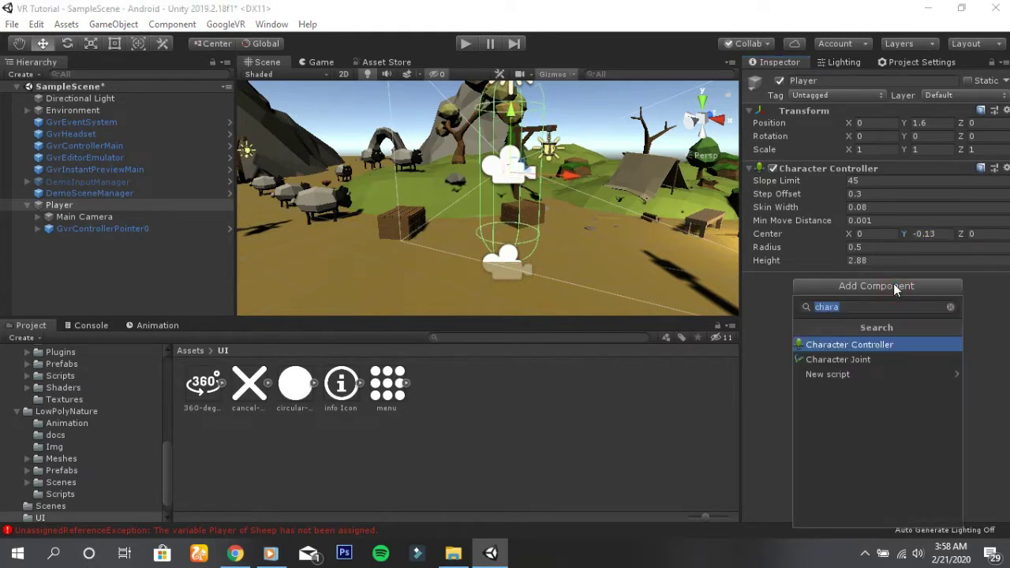
text(r)
key(Escape)
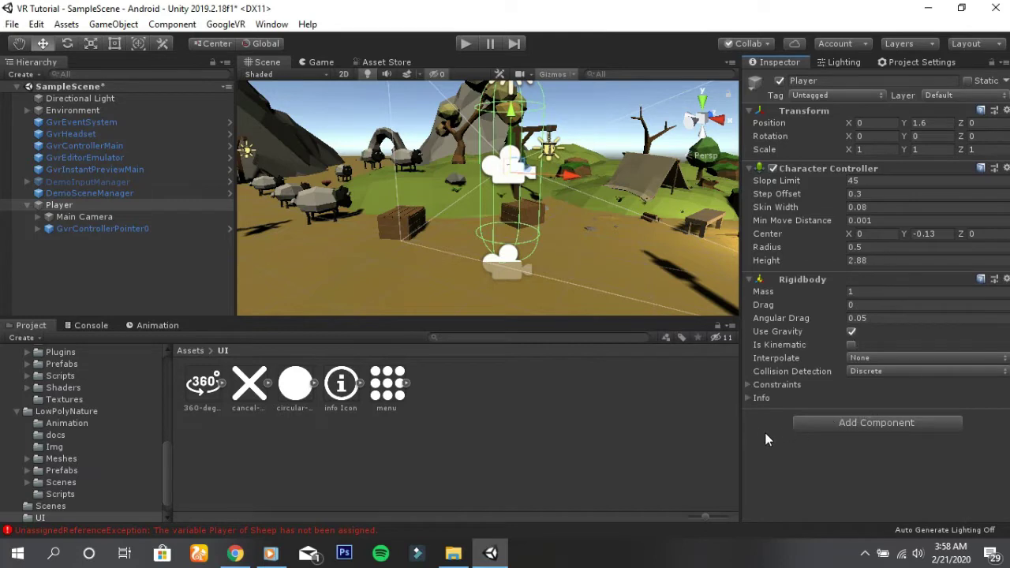
Step: Run a quick test, then inspect the terrain_yellow_flat ground object under Environment
click(466, 47)
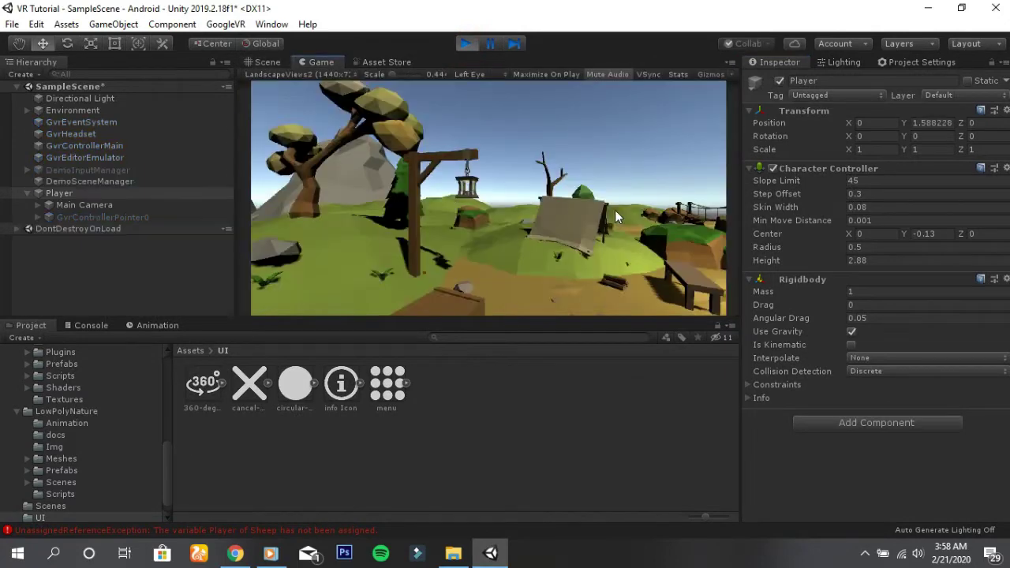
click(467, 43)
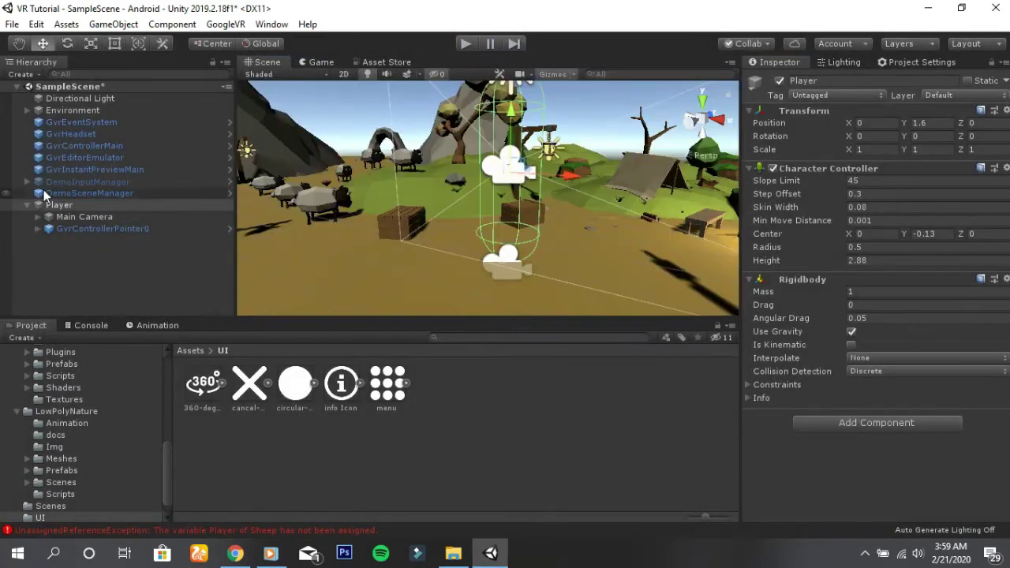
click(27, 111)
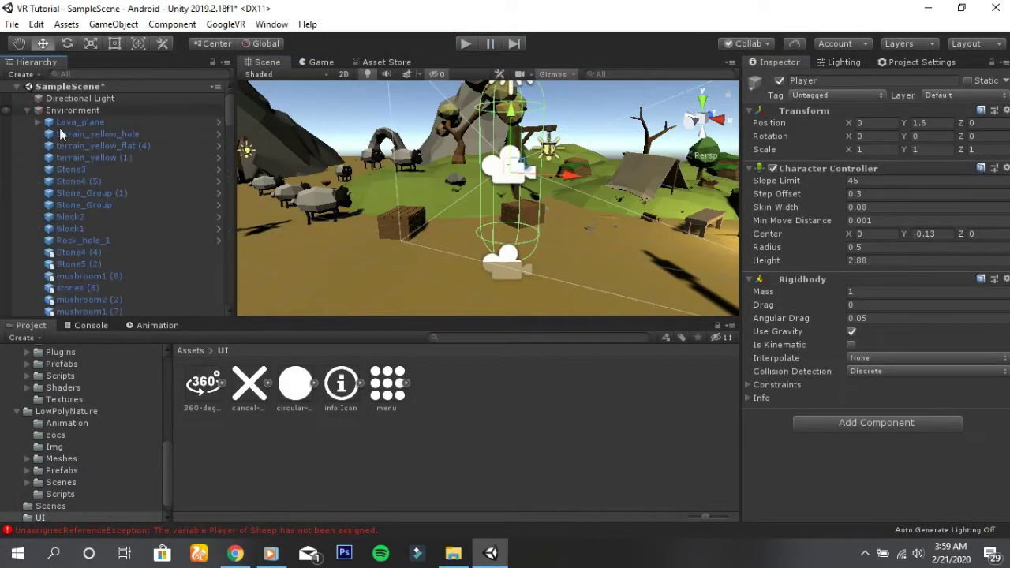
click(642, 315)
scroll(865, 407, up, 3)
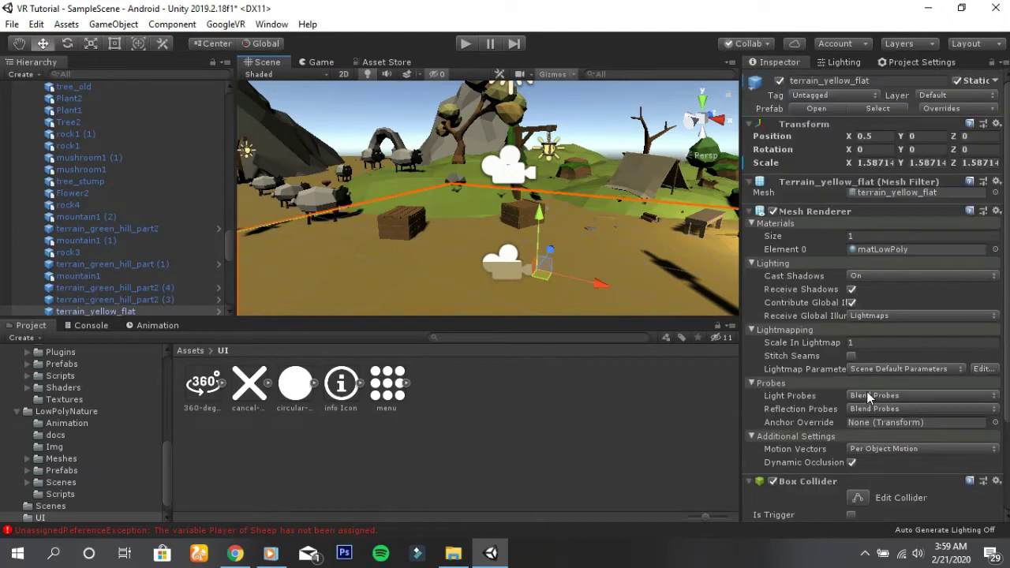
scroll(867, 390, down, 3)
scroll(867, 390, up, 3)
scroll(87, 200, up, 5)
scroll(86, 201, up, 10)
click(28, 110)
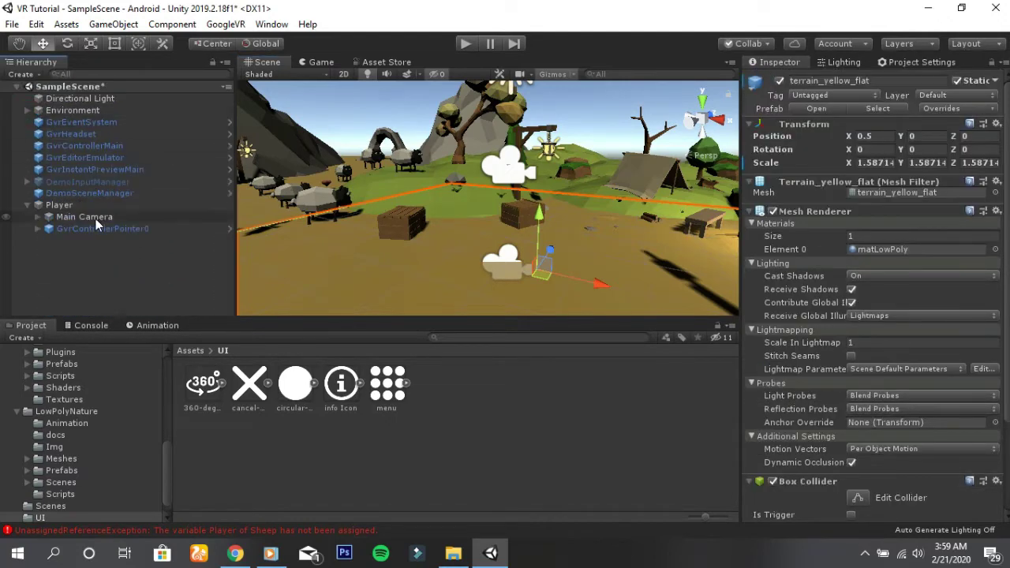
Step: Freeze the Player Rigidbody's Y position in its constraints
click(59, 204)
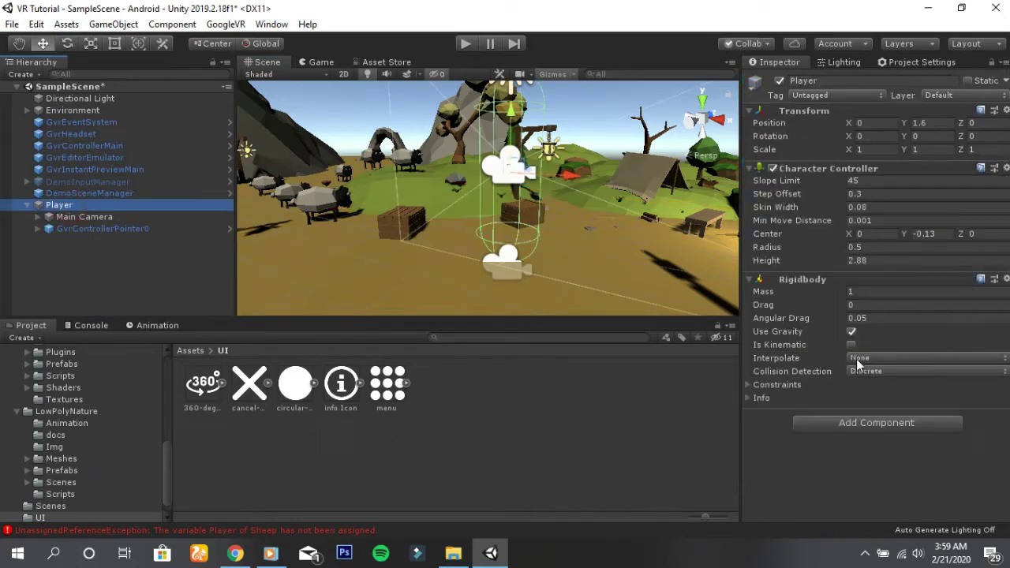
click(749, 385)
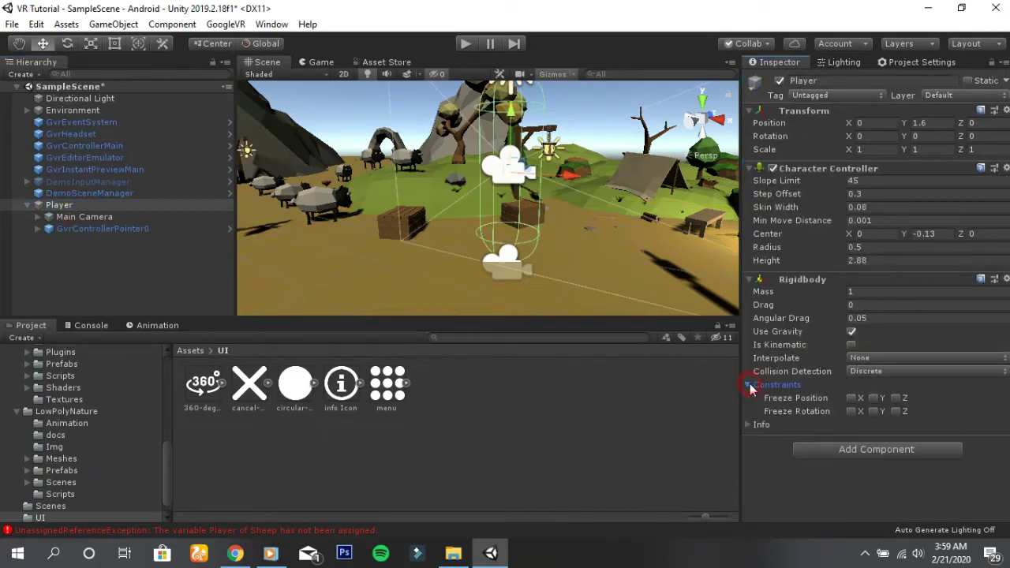
click(876, 399)
Step: Play the scene, look around the village, then stop playback
click(466, 45)
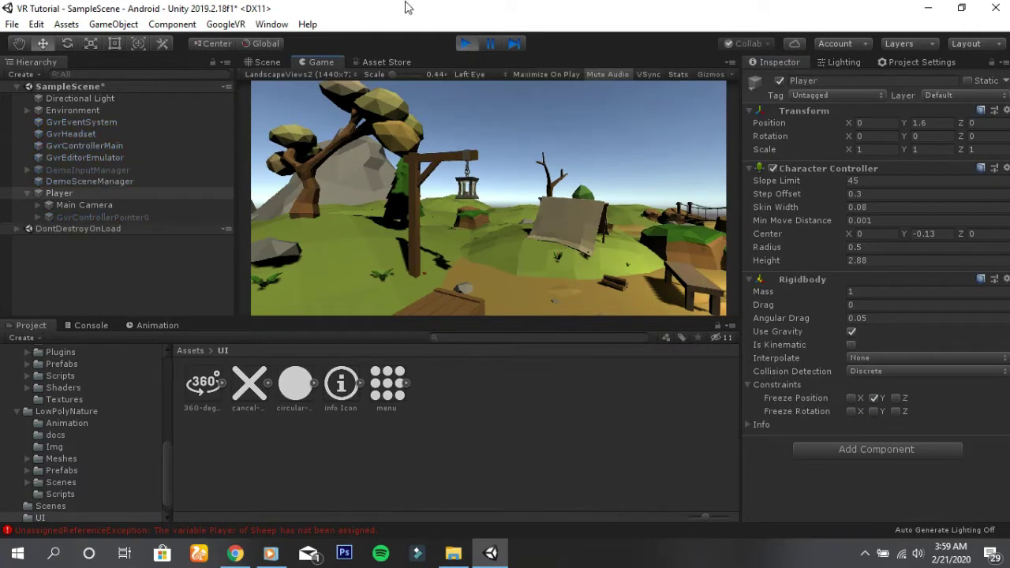
key(alt)
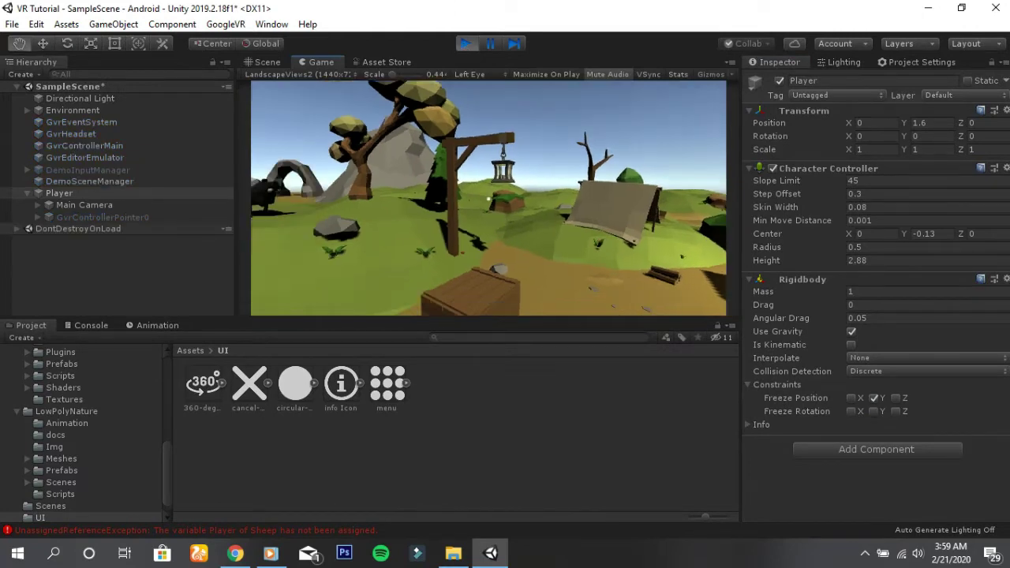
key(alt)
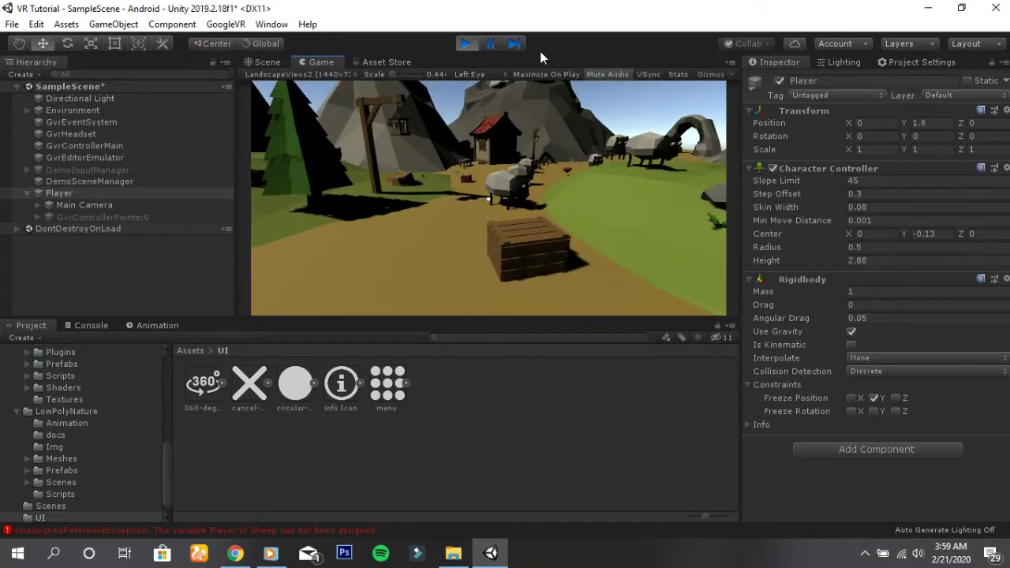
click(465, 44)
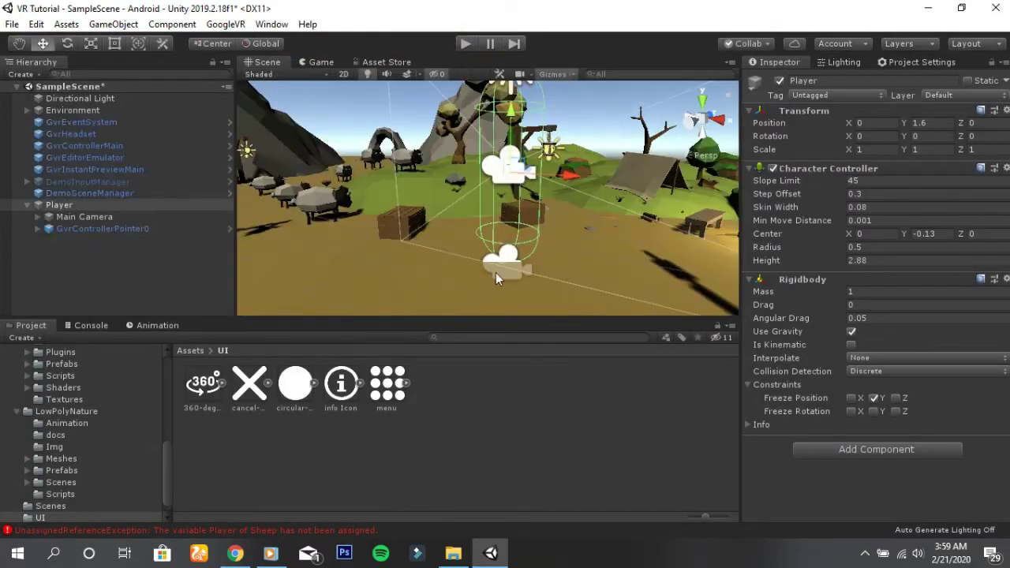
click(130, 277)
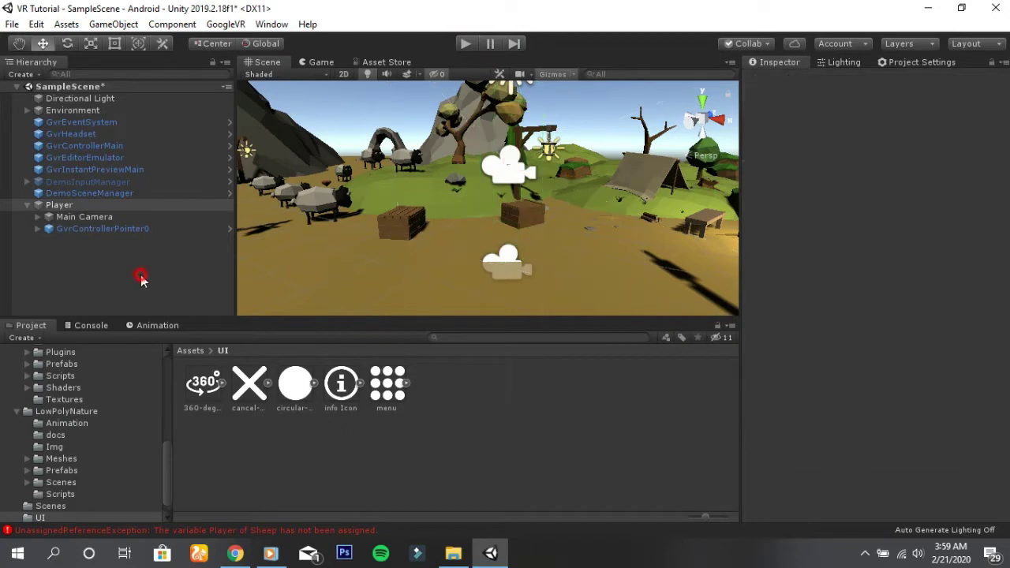
Step: Add a new UI Canvas with World Space render mode
right_click(91, 241)
mouse_move(168, 495)
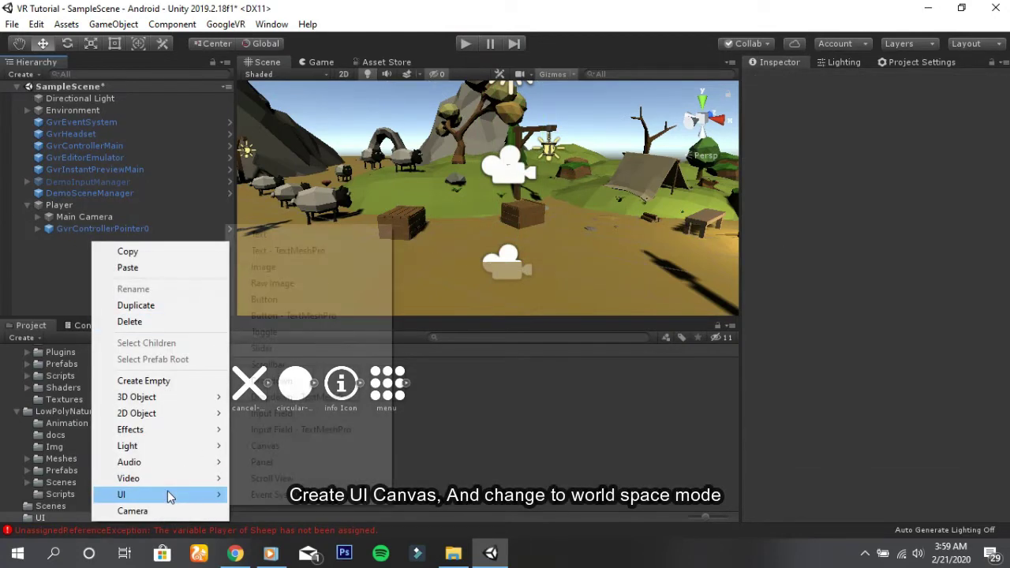
click(311, 447)
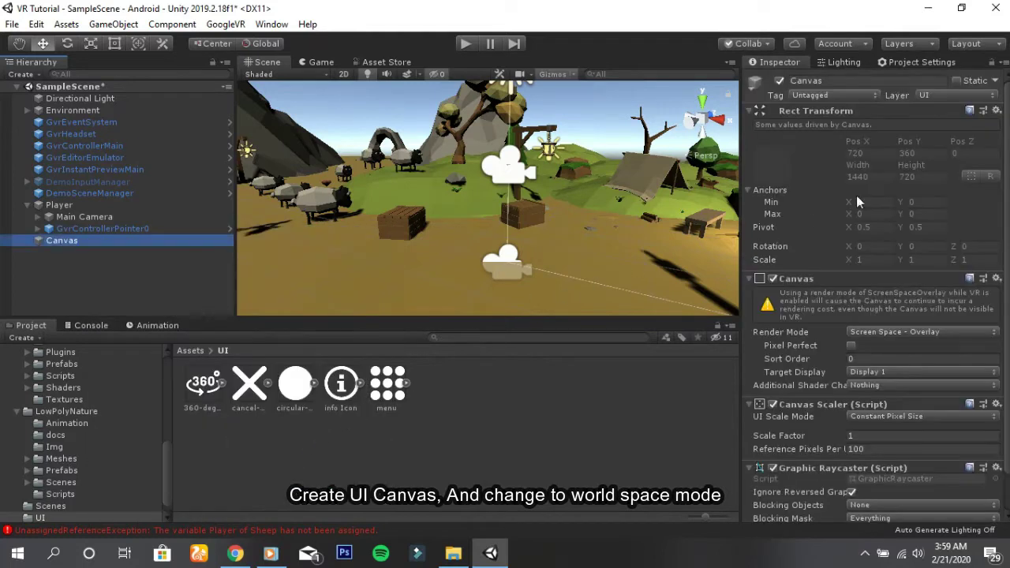
click(876, 333)
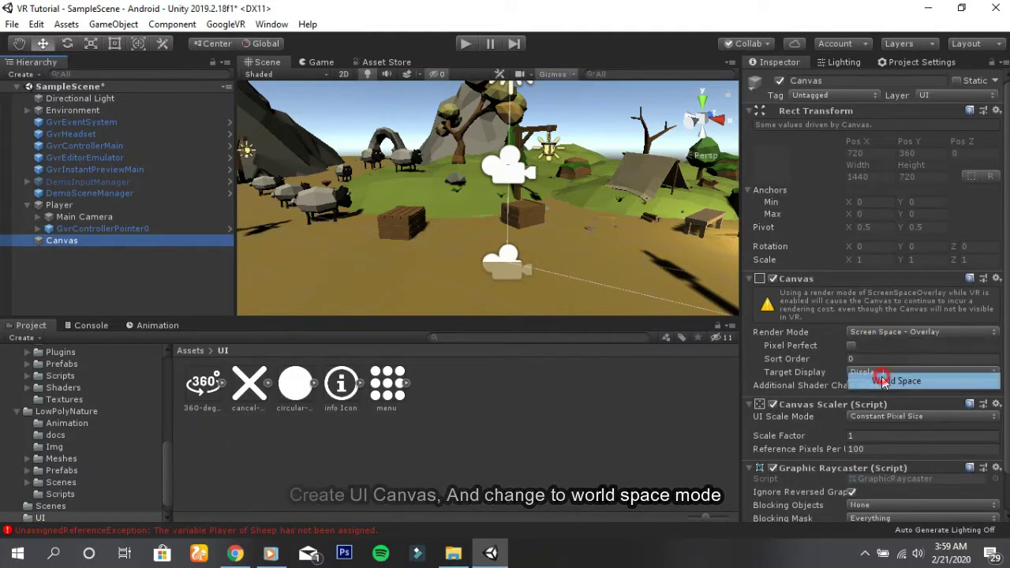
click(883, 379)
Step: Set the canvas position to 0, 0 and rotation X to 90
click(871, 157)
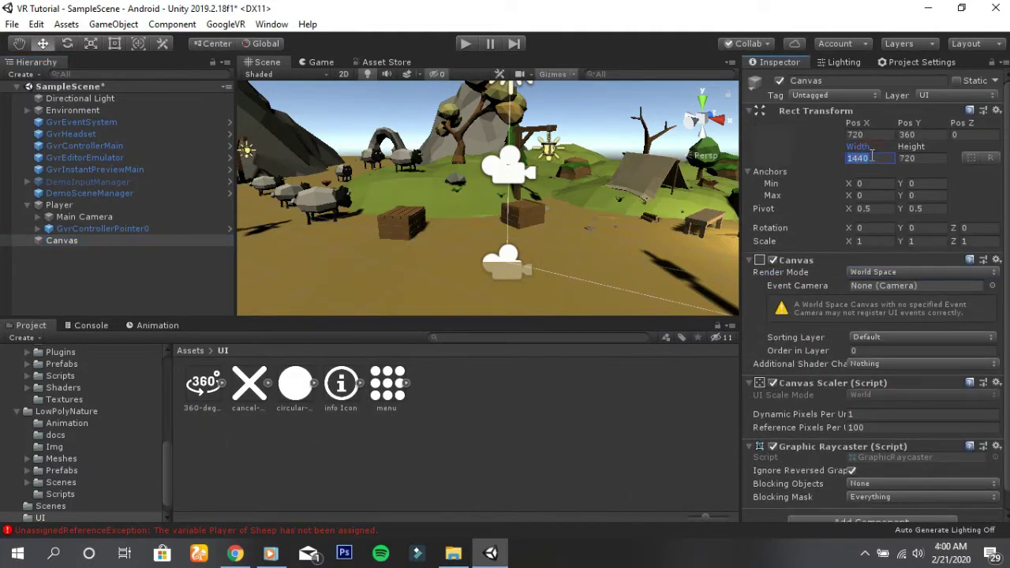
text(1)
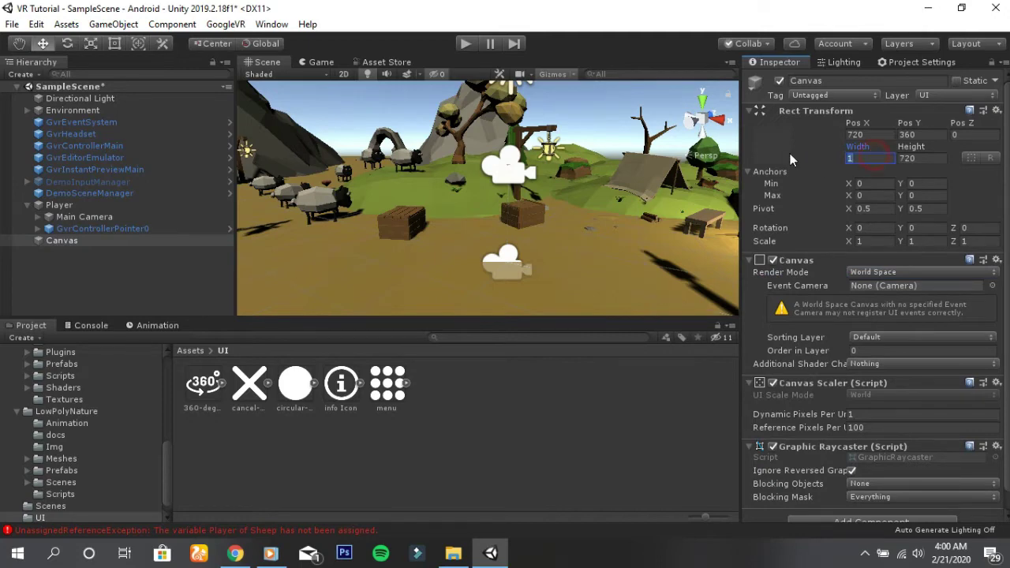
click(914, 158)
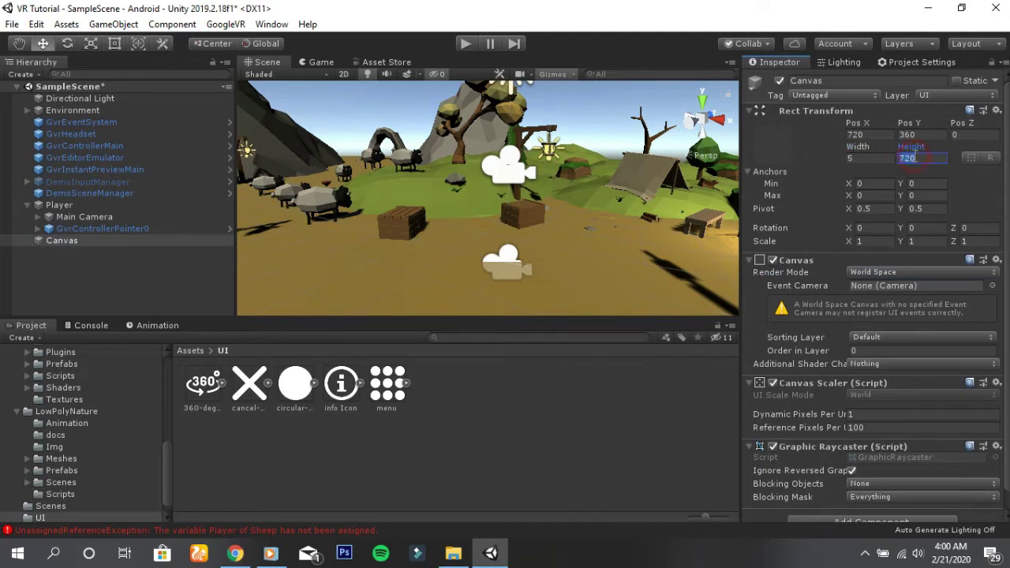
text(5)
click(865, 135)
text(0)
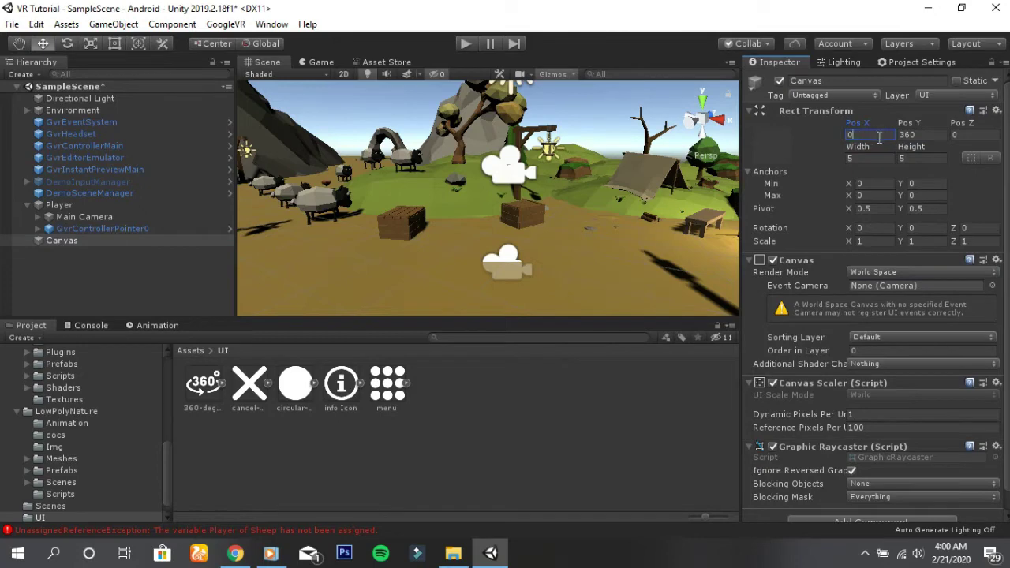
click(920, 136)
text(0)
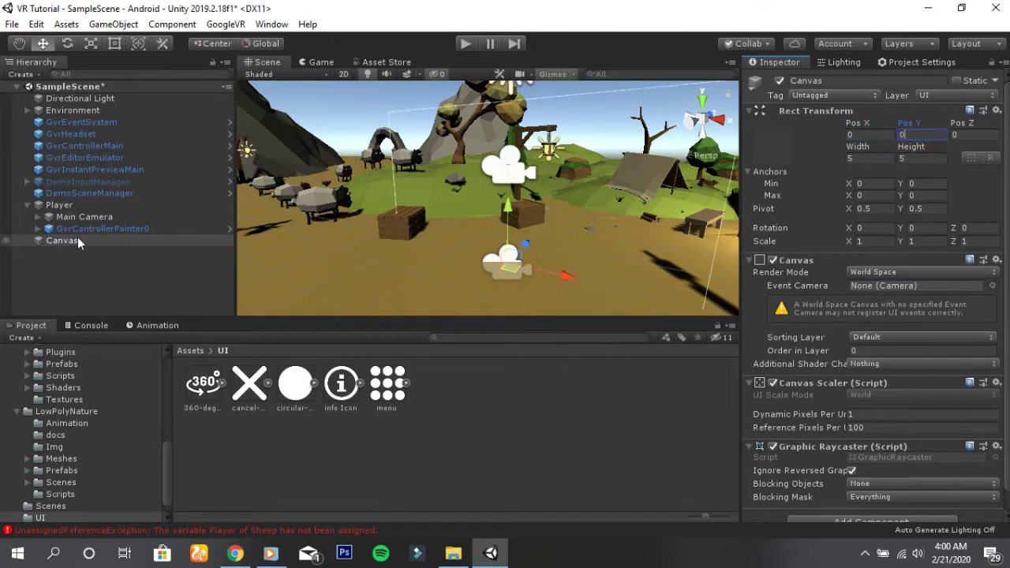
click(891, 228)
text(90)
Step: Size the canvas to width 2 and height 2 and nudge it up slightly
click(867, 159)
text(1)
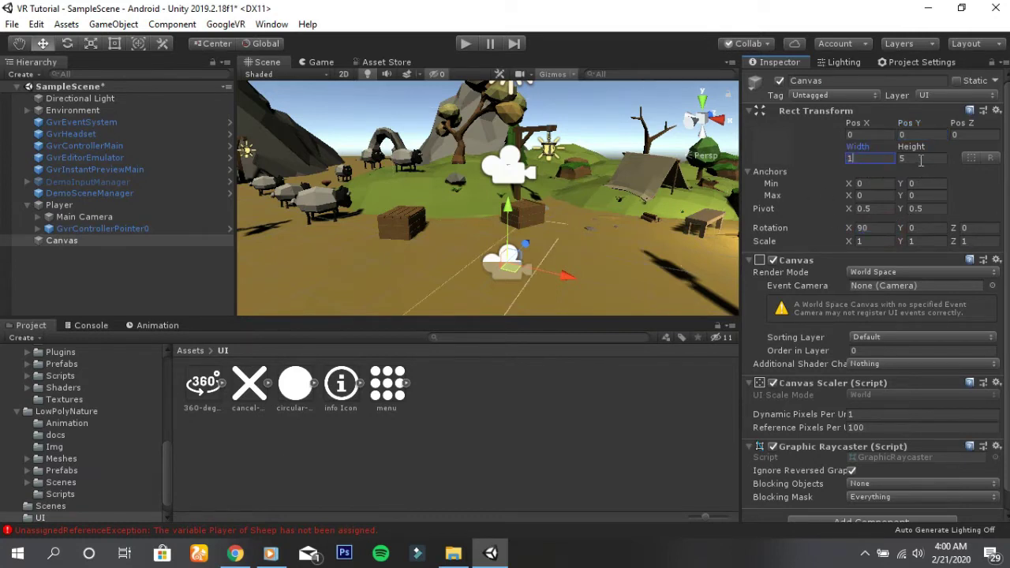
click(921, 159)
text(1)
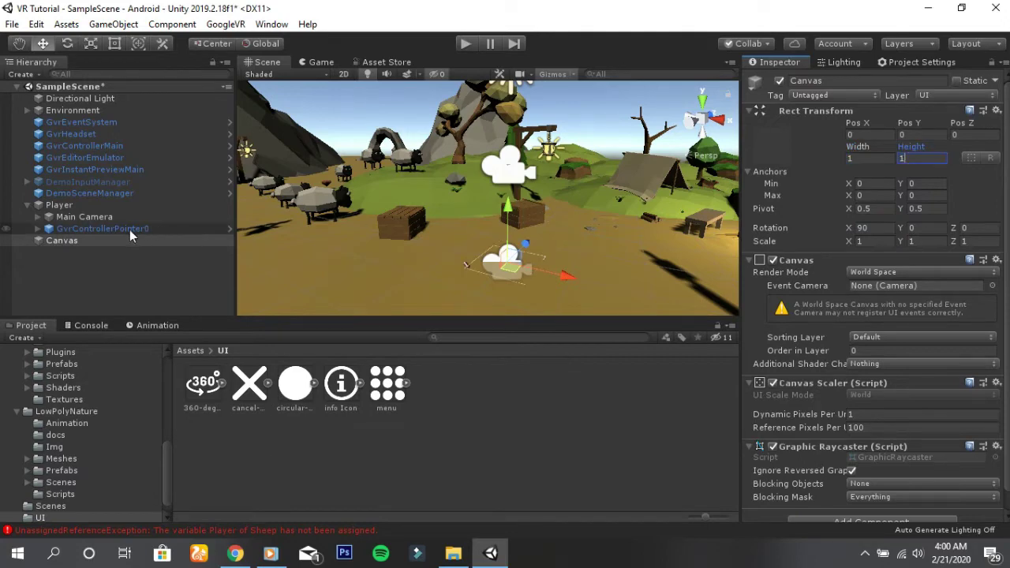
click(860, 159)
text(2)
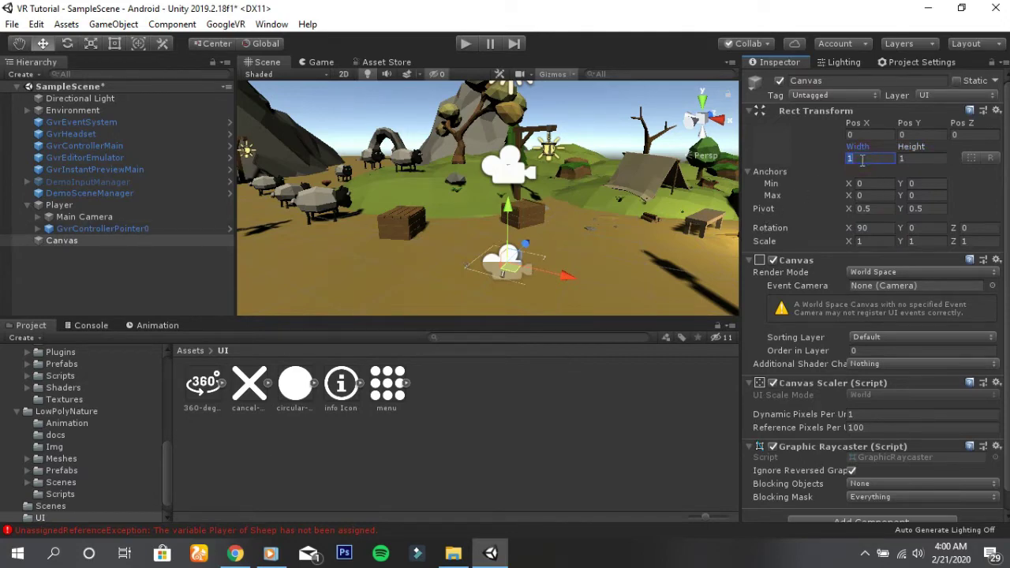
click(913, 160)
text(2)
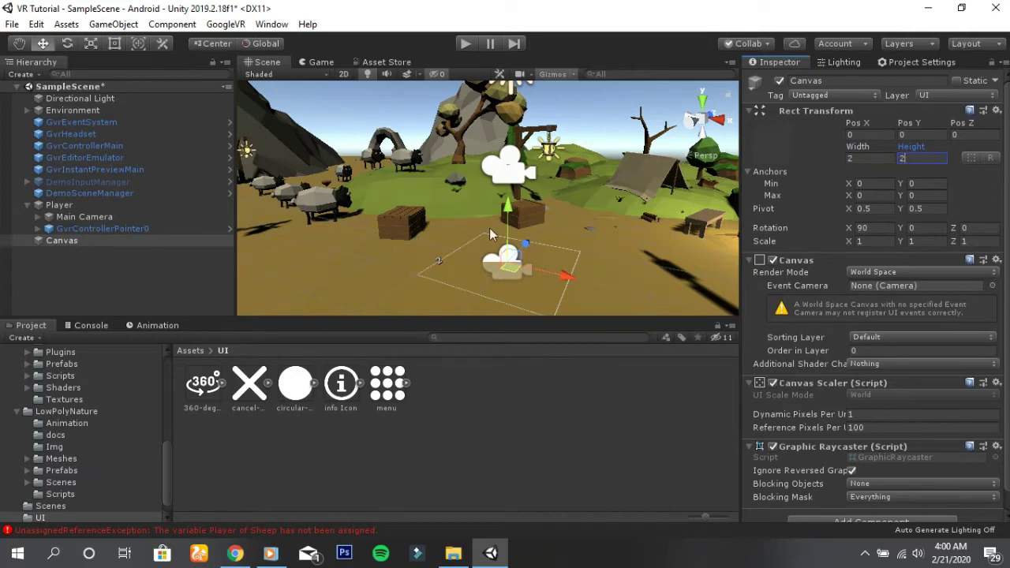
drag(505, 207, 511, 208)
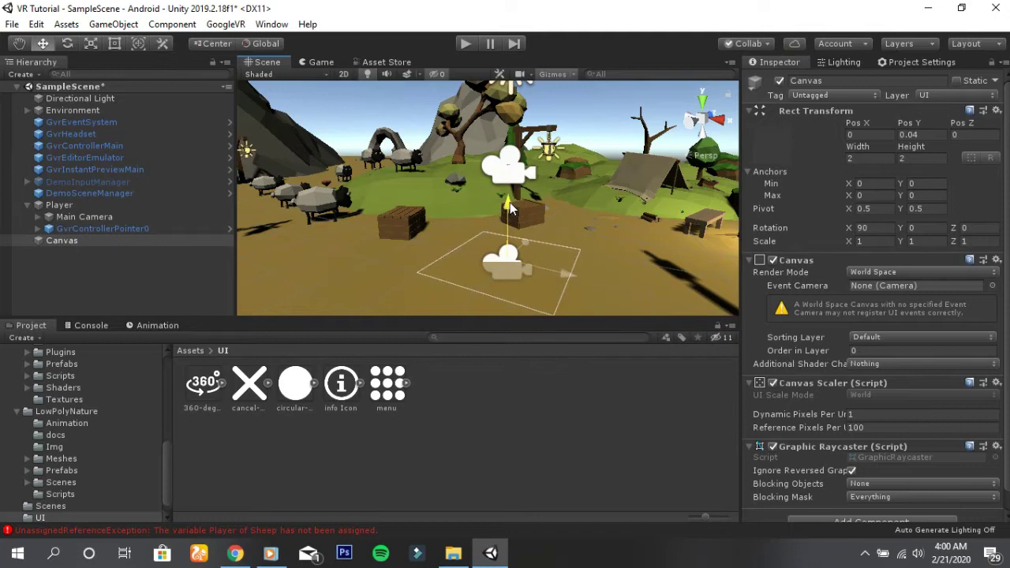
drag(511, 208, 511, 204)
Step: Parent the canvas under Player, rename it CanvasCircleMenu, and frame it from above
click(87, 259)
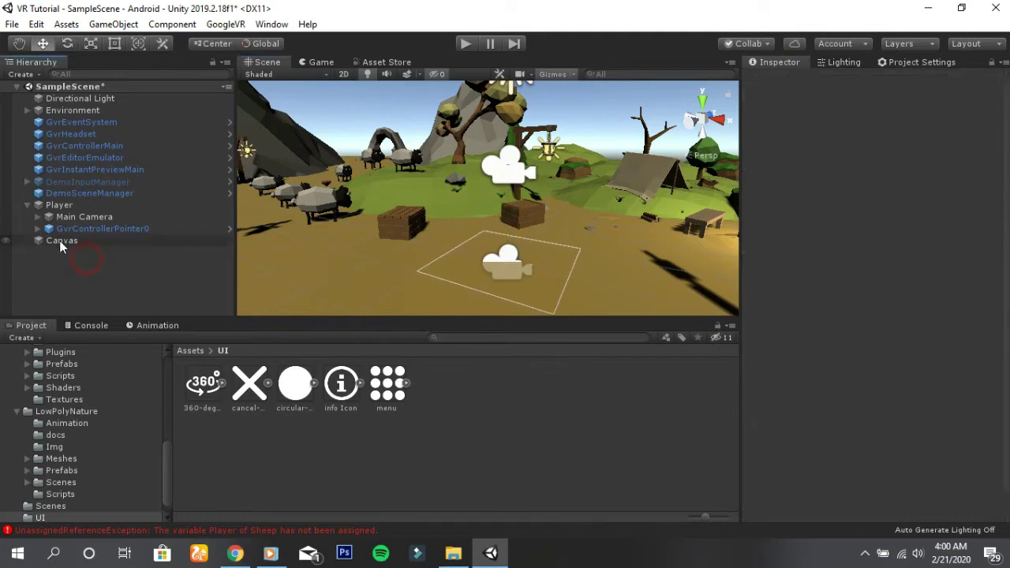
drag(59, 238, 66, 204)
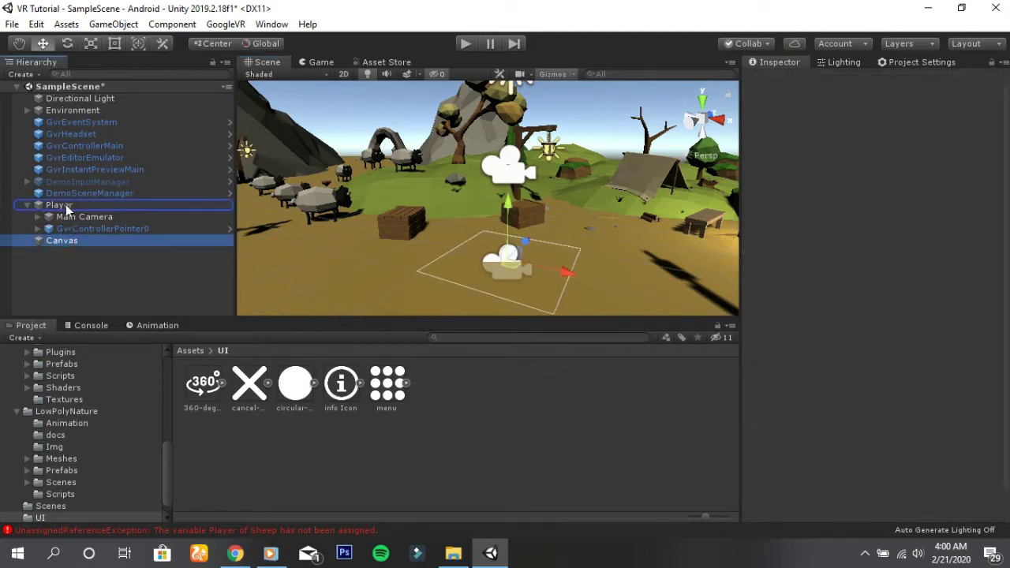
click(108, 243)
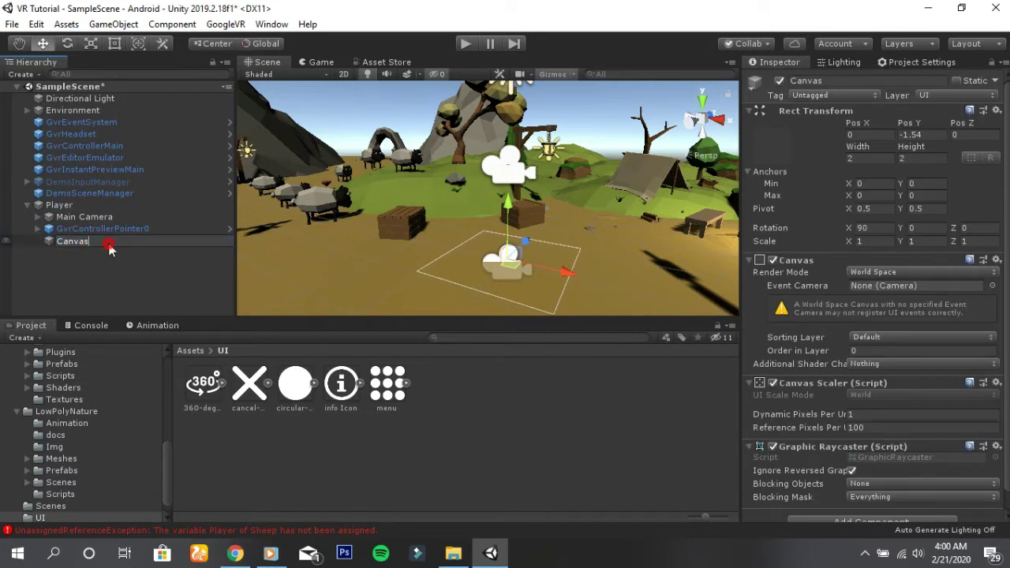
text(Menu)
key(Return)
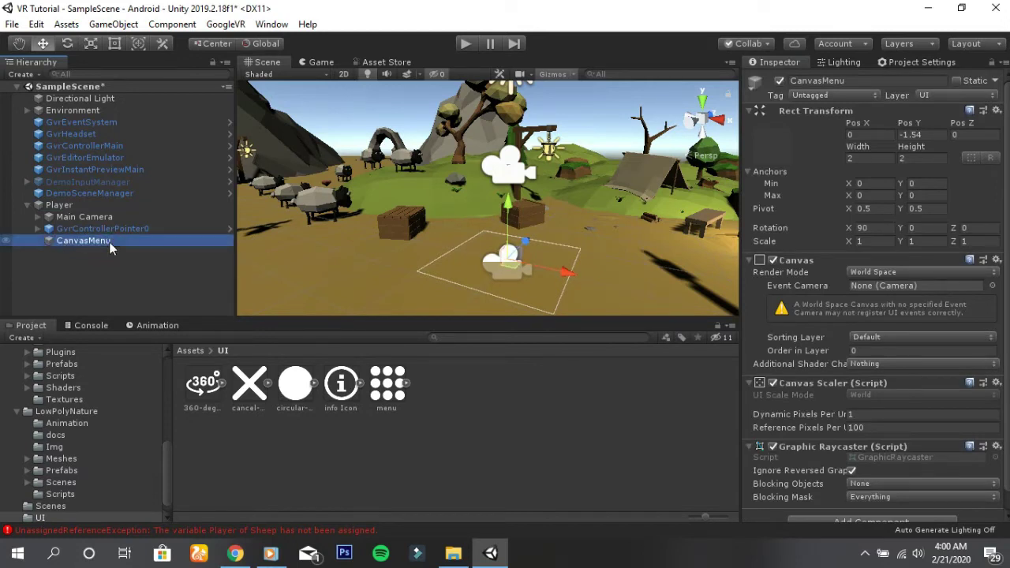
click(89, 239)
text(Circle)
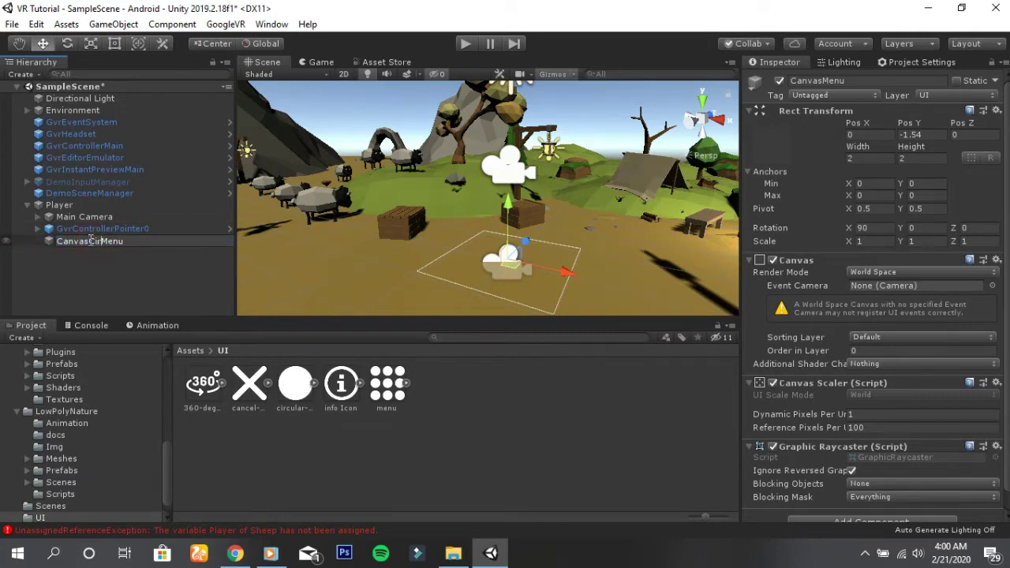
key(Return)
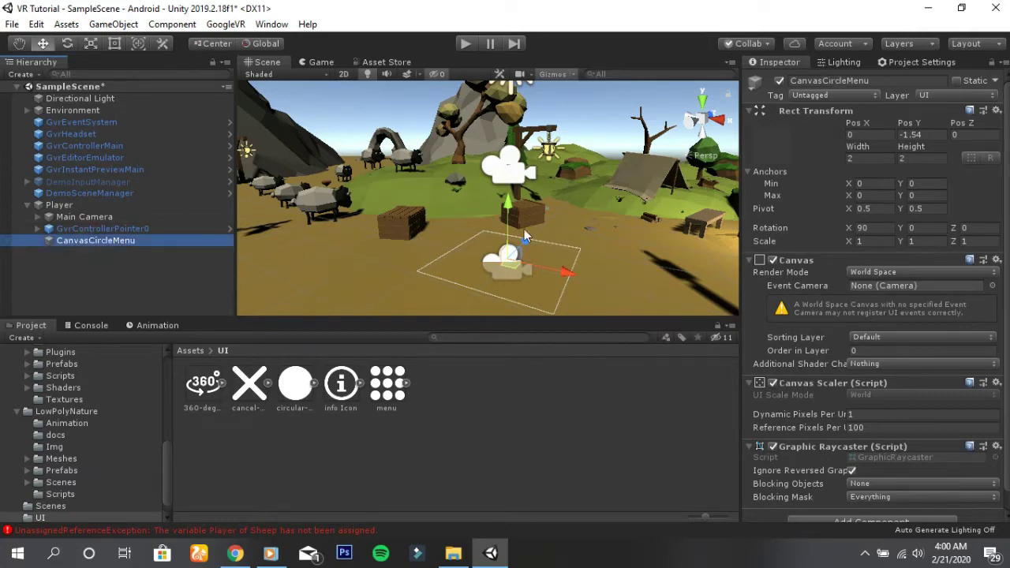
click(702, 100)
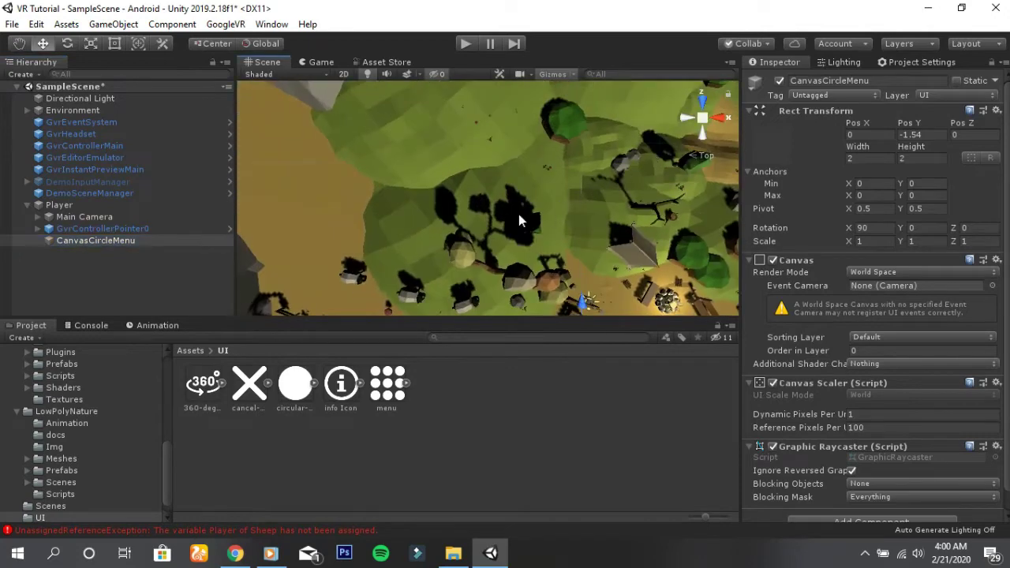
double_click(90, 241)
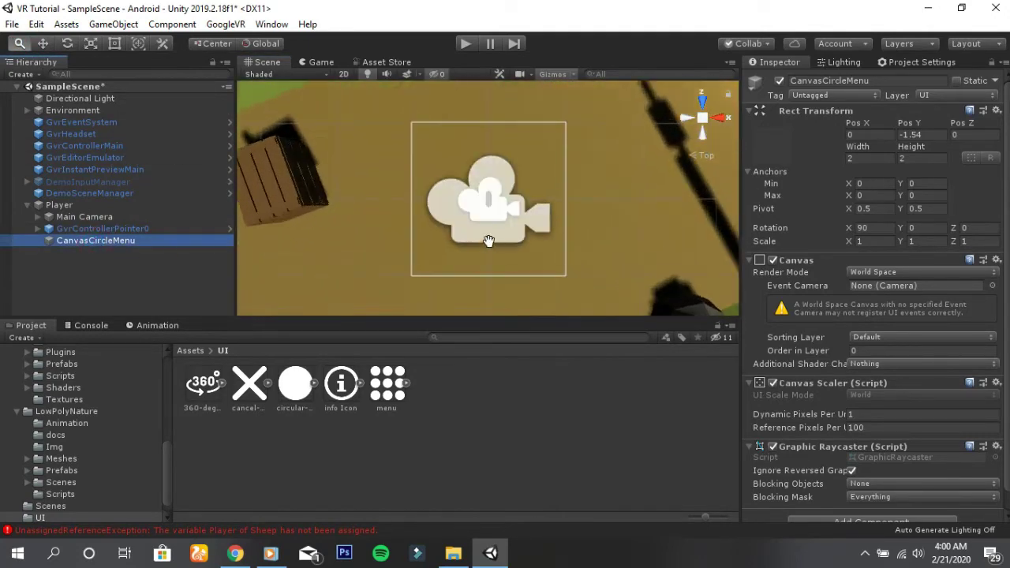
Step: Add a UI Button under CanvasCircleMenu sized 0.6 by 0.6
right_click(93, 241)
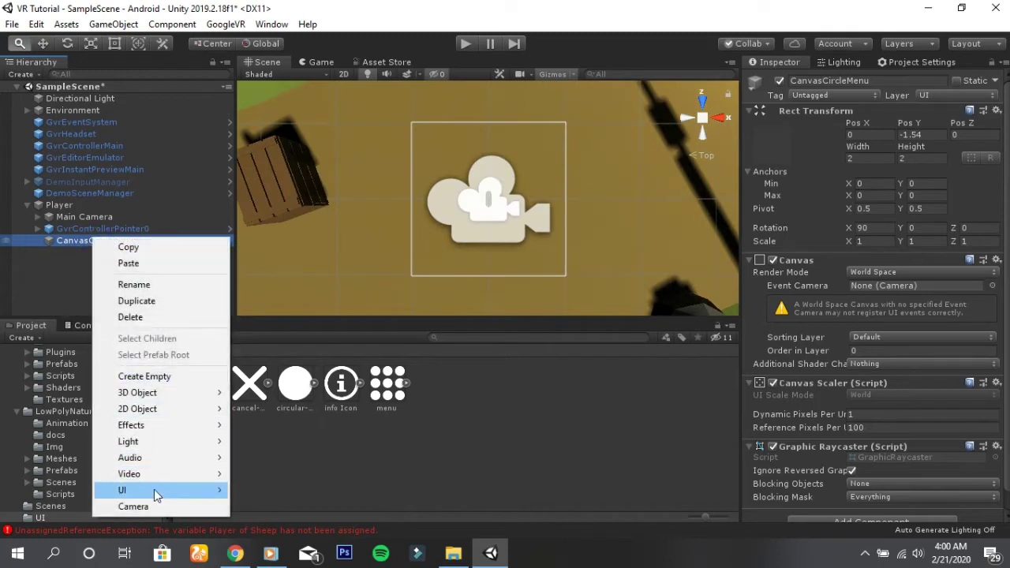
mouse_move(155, 491)
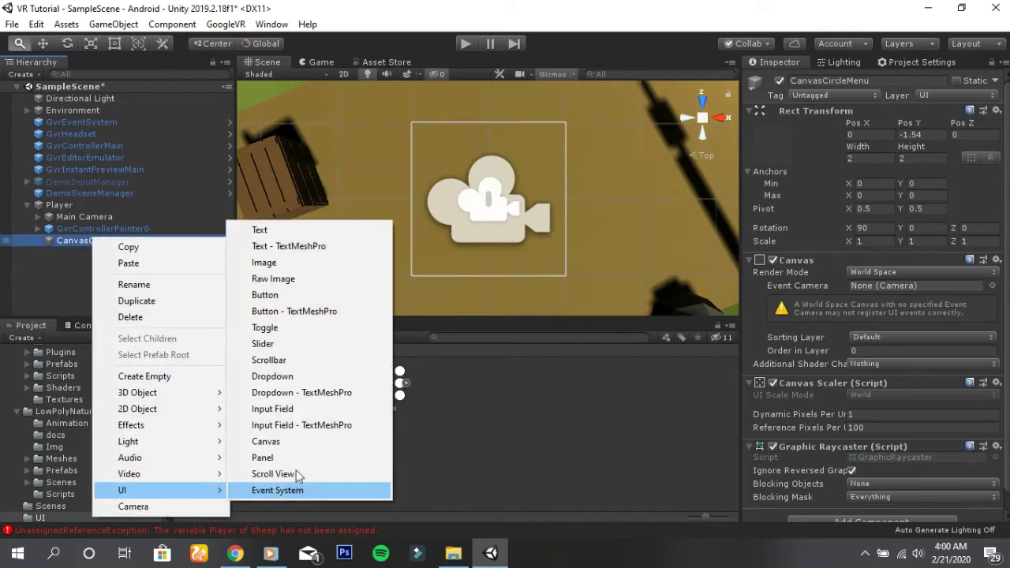
click(269, 294)
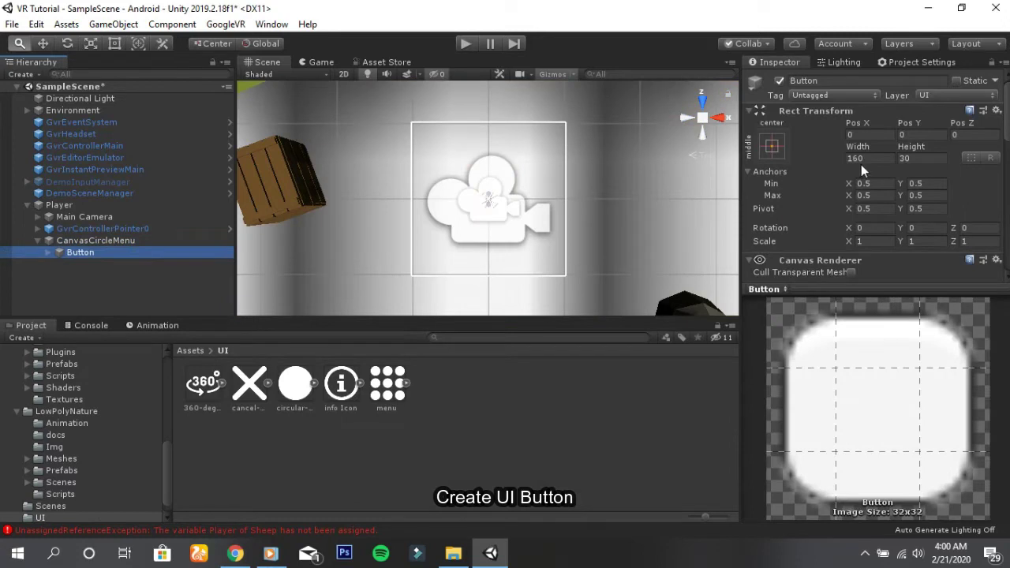
click(862, 160)
text(1)
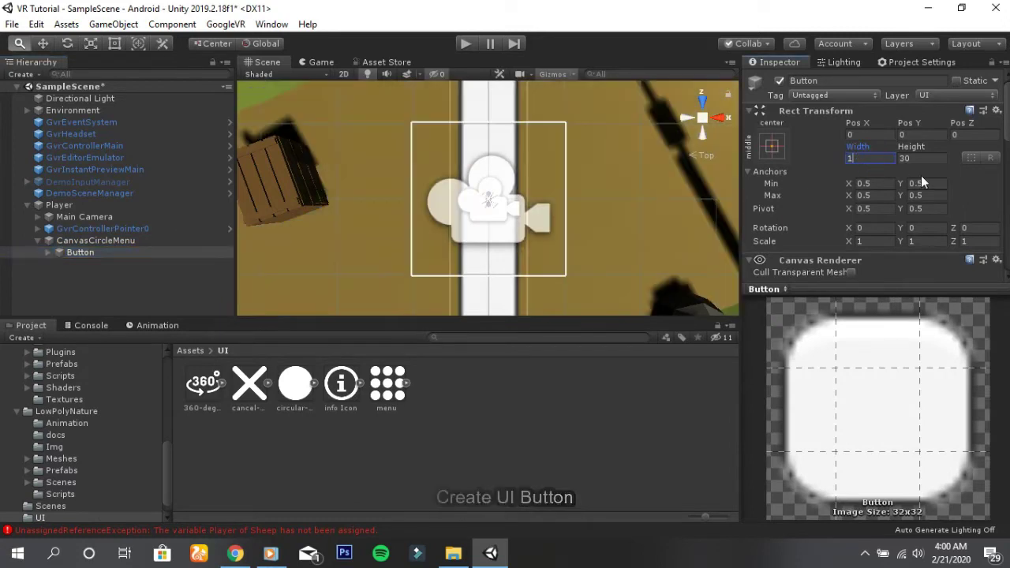
click(924, 158)
text(1)
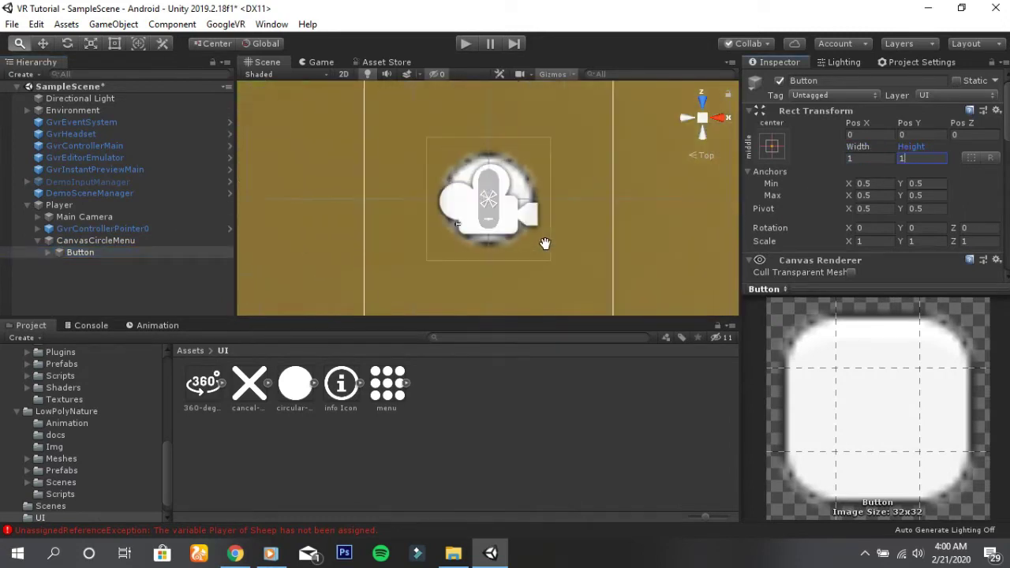
click(861, 160)
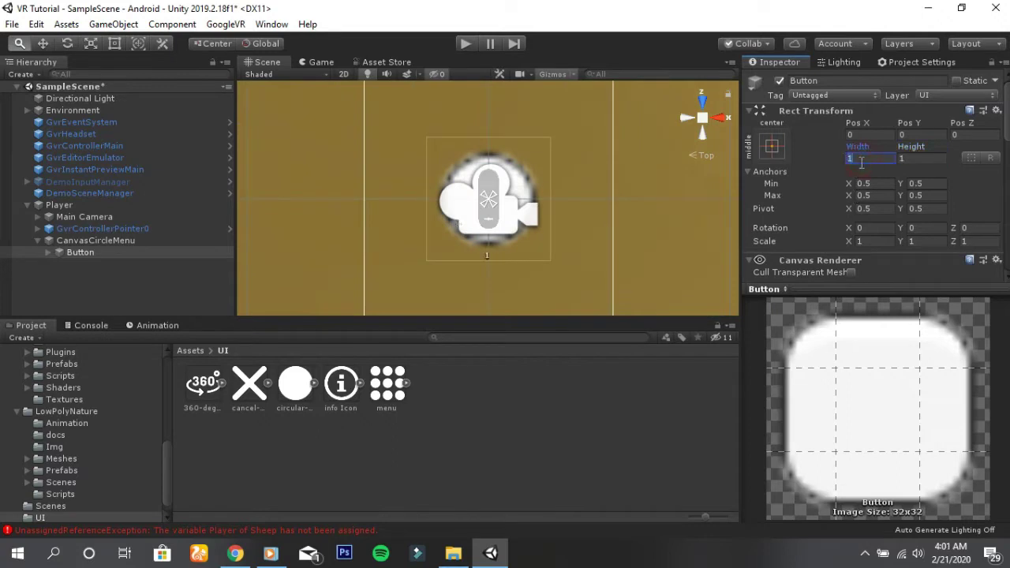
text(0.8)
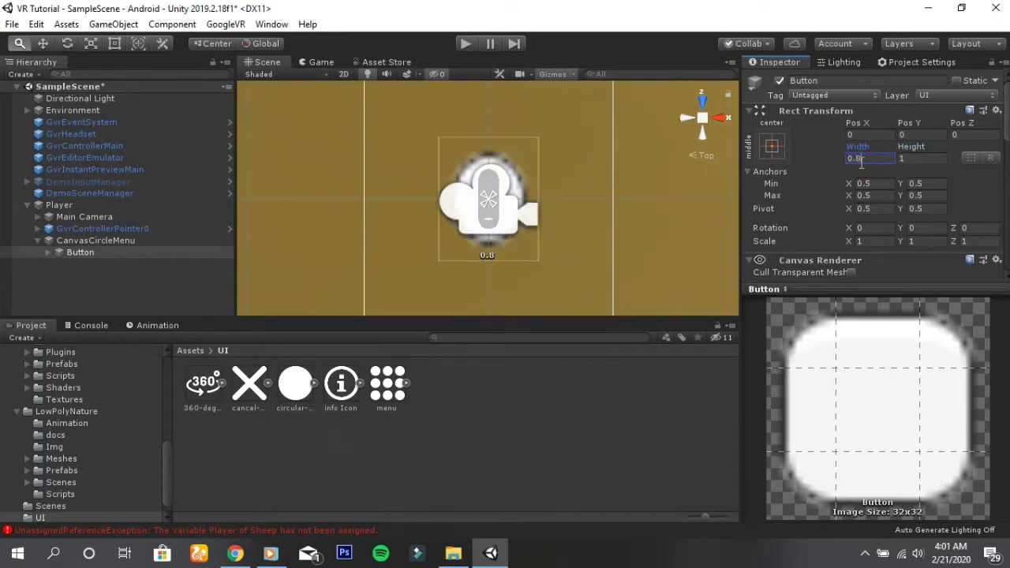
key(BackSpace)
text(6)
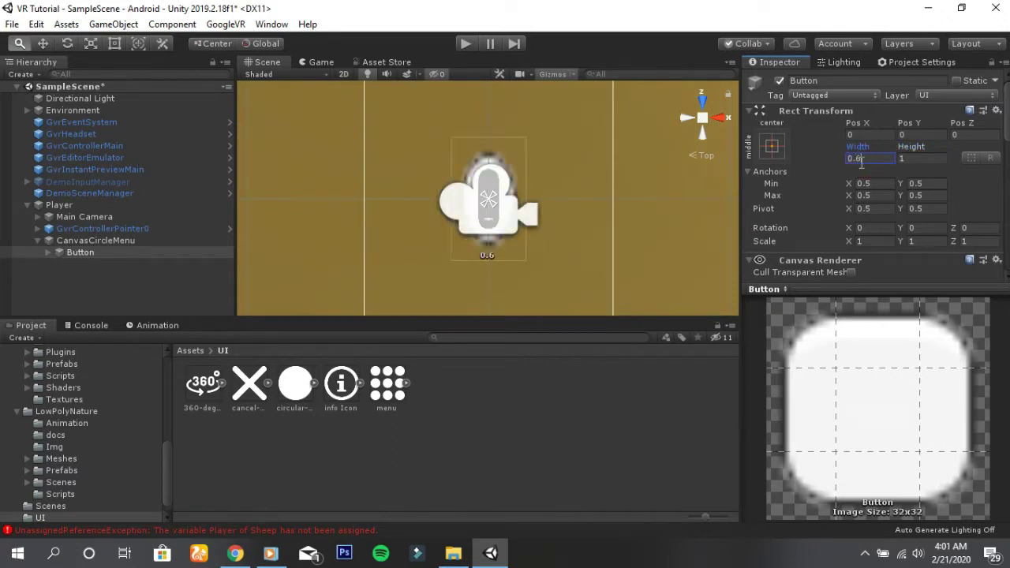
click(930, 157)
text(0.6)
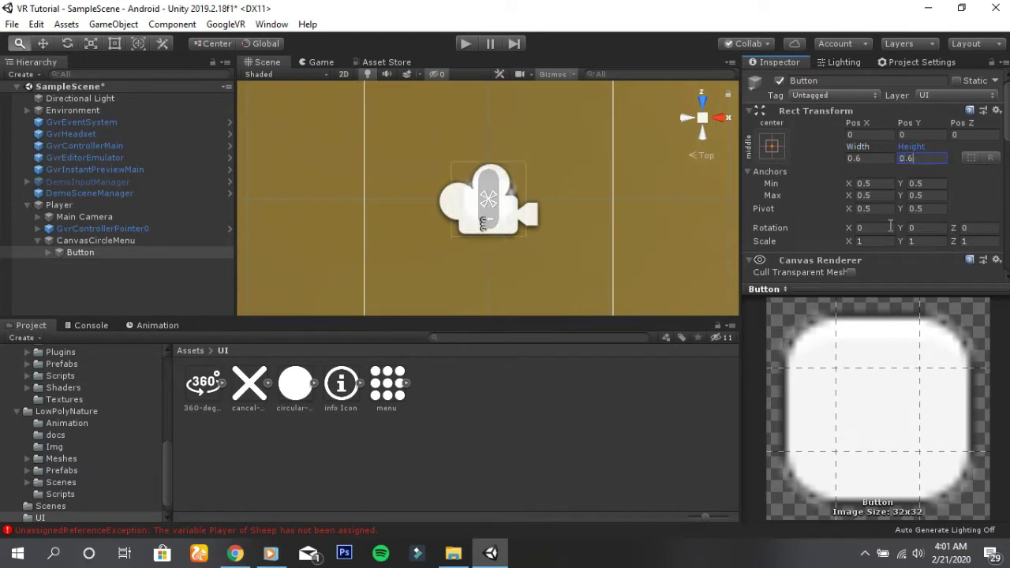
Step: Set the button's Source Image to the circle sprite
scroll(890, 227, down, 5)
scroll(968, 224, down, 5)
scroll(949, 254, up, 7)
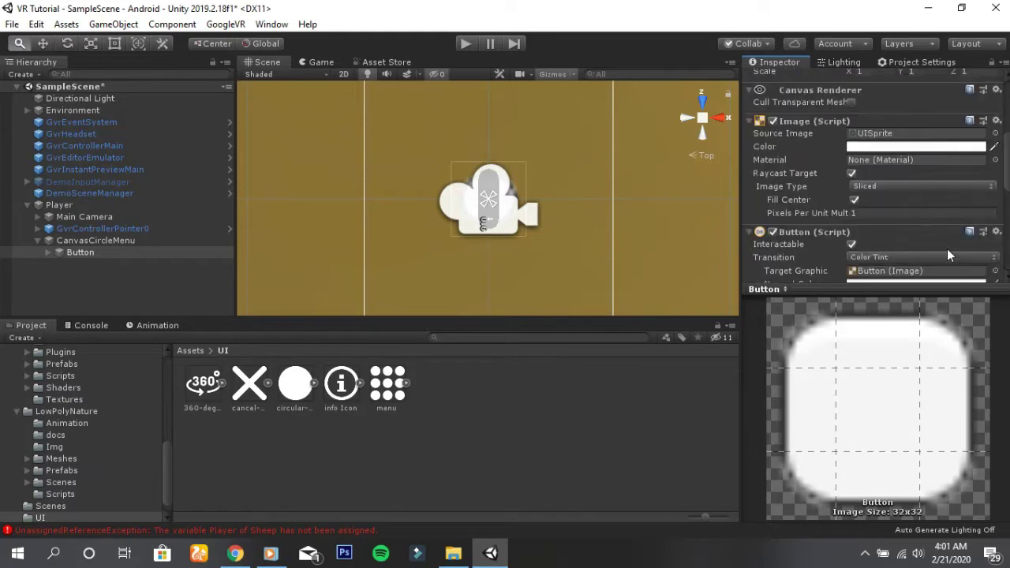
scroll(947, 249, down, 5)
scroll(970, 160, up, 5)
click(996, 134)
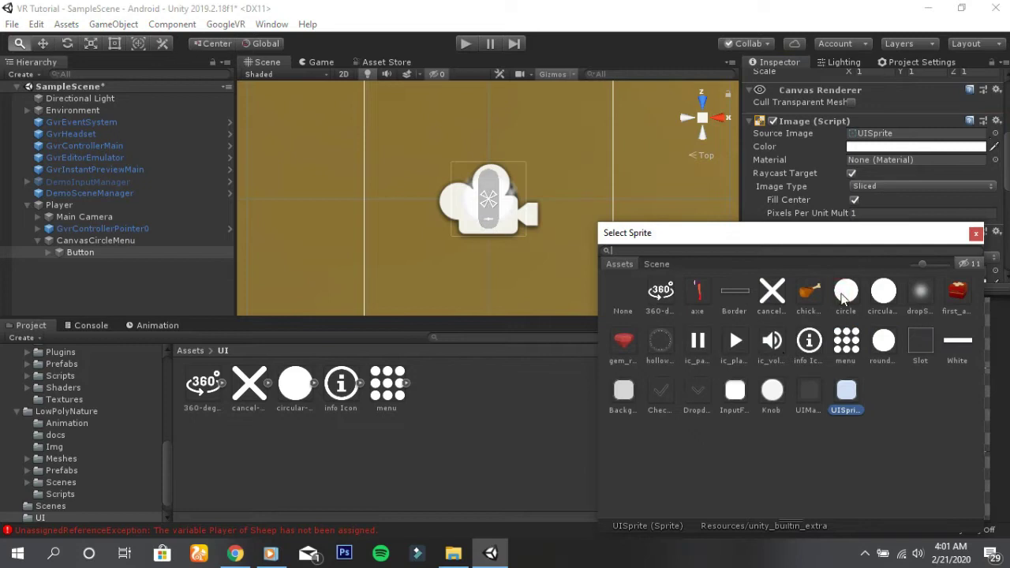
click(844, 298)
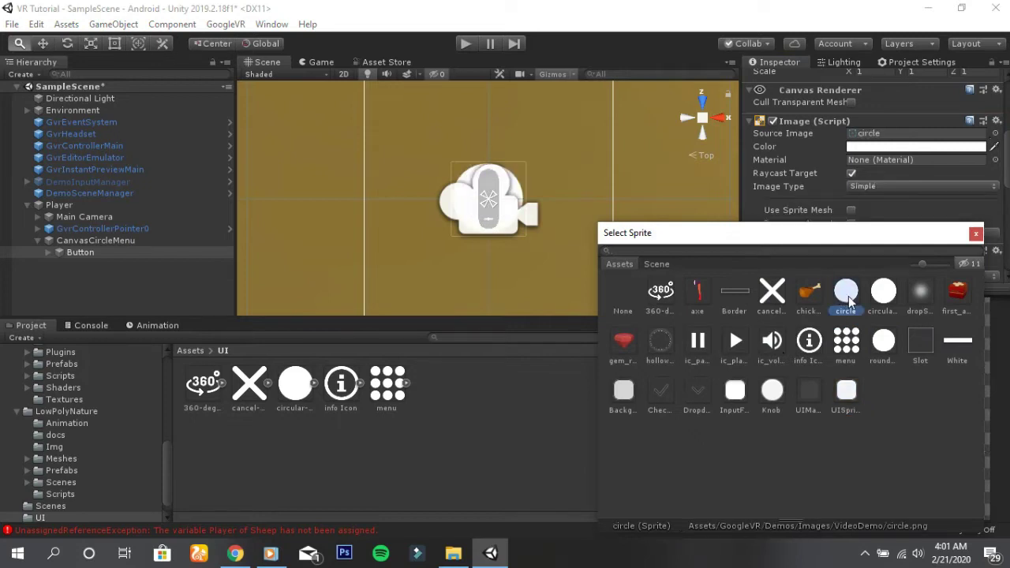
click(976, 234)
scroll(520, 218, up, 3)
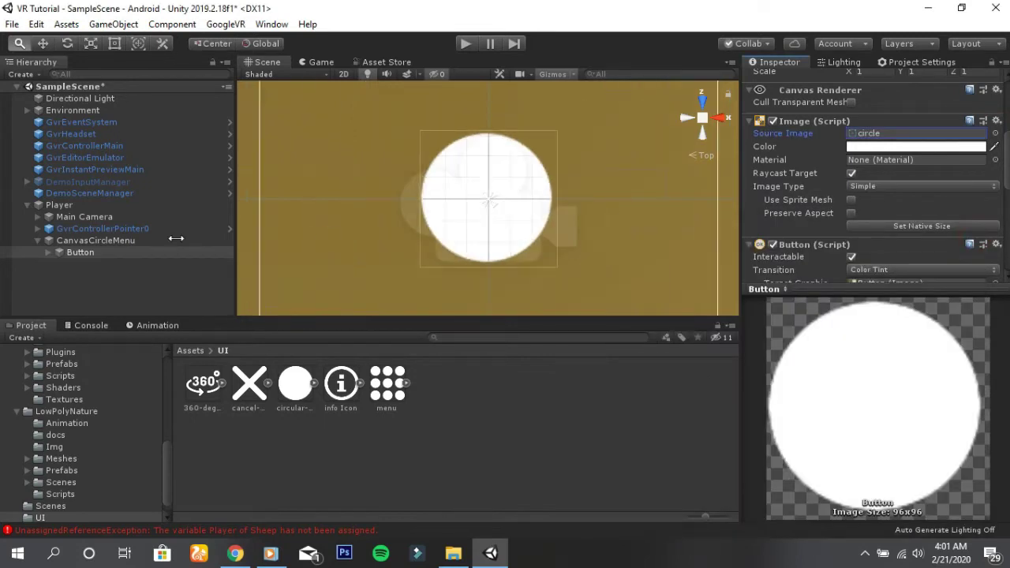
Step: Delete the Button's Text child
click(49, 251)
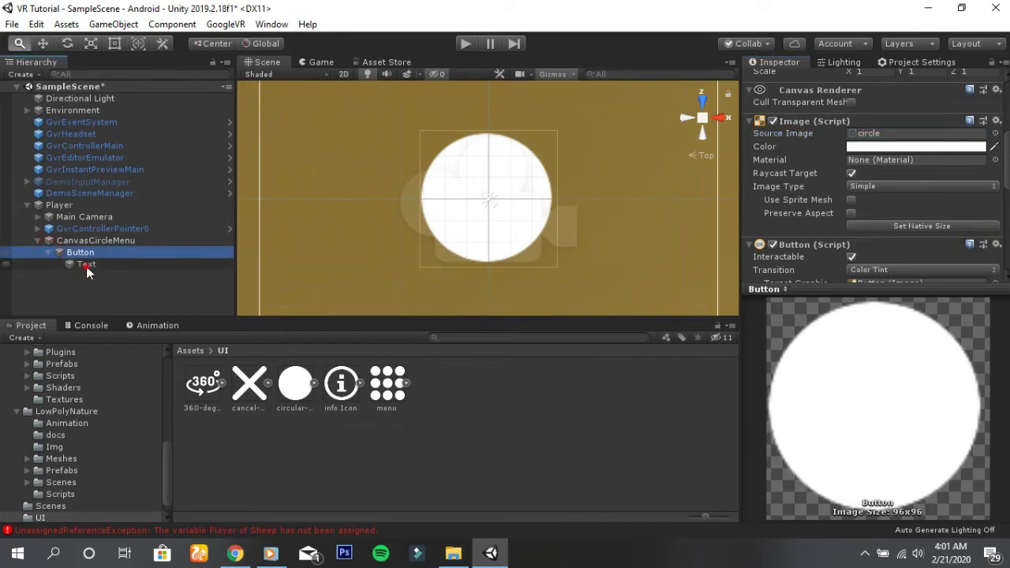
right_click(87, 265)
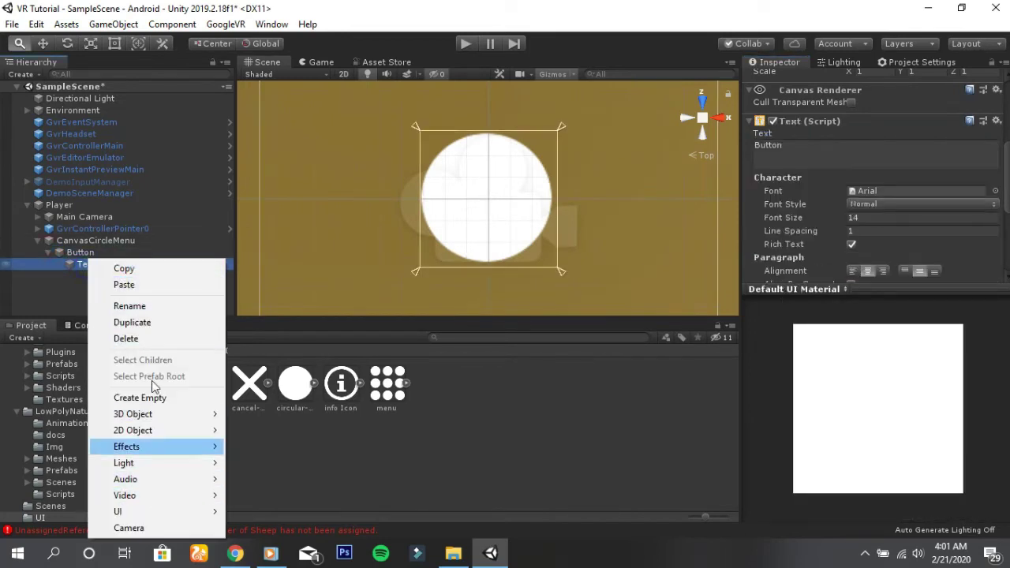
click(130, 339)
Step: Add an Image child under the Button sized 0.3 by 0.3
right_click(89, 253)
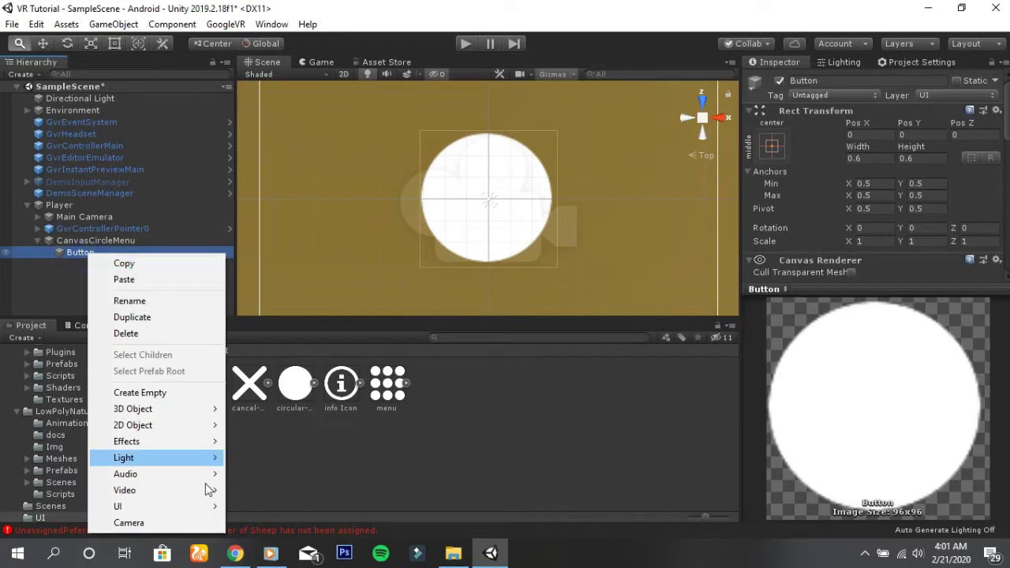
mouse_move(201, 506)
click(284, 278)
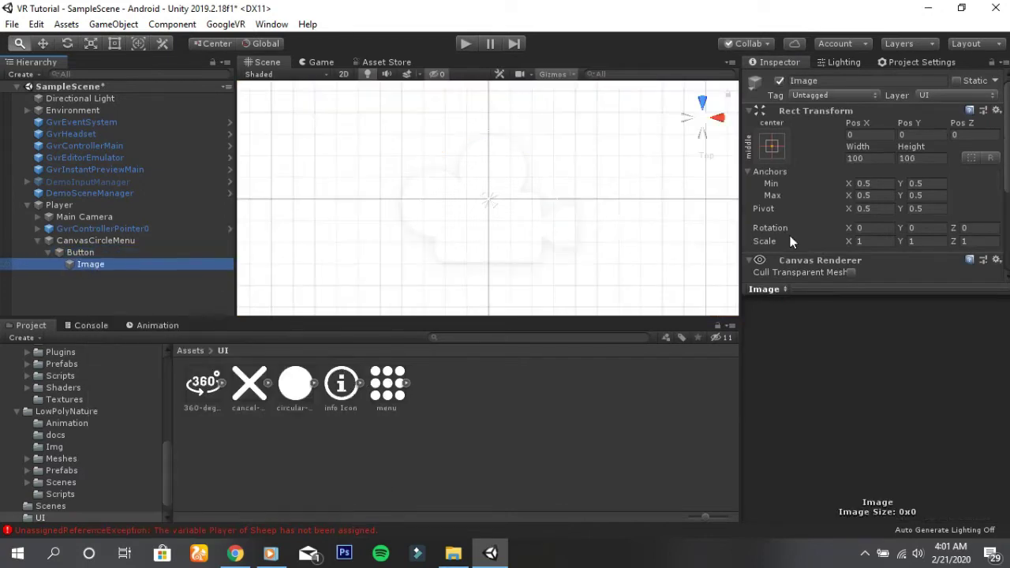
click(866, 159)
text(0.)
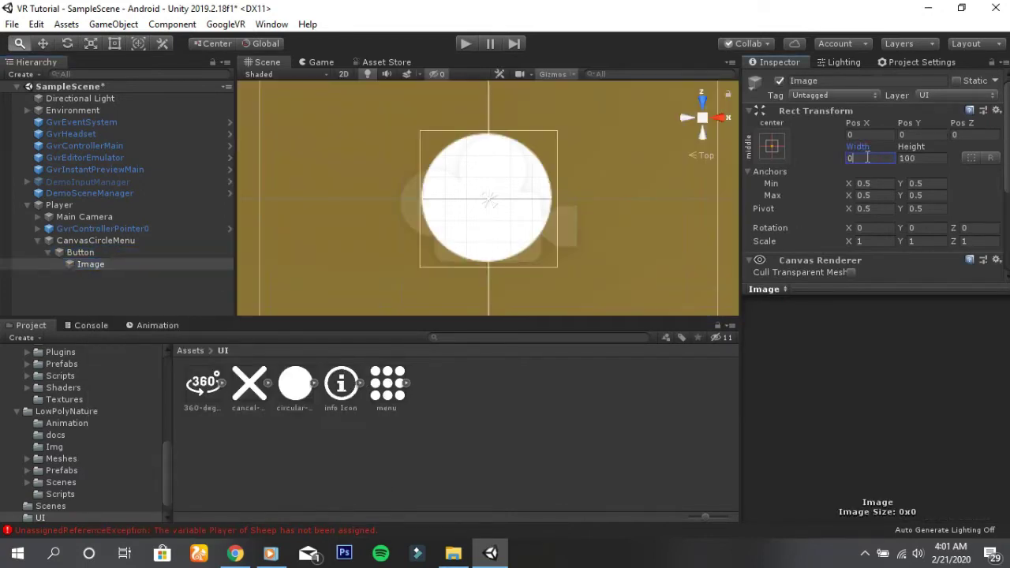
text(5)
key(BackSpace)
text(4)
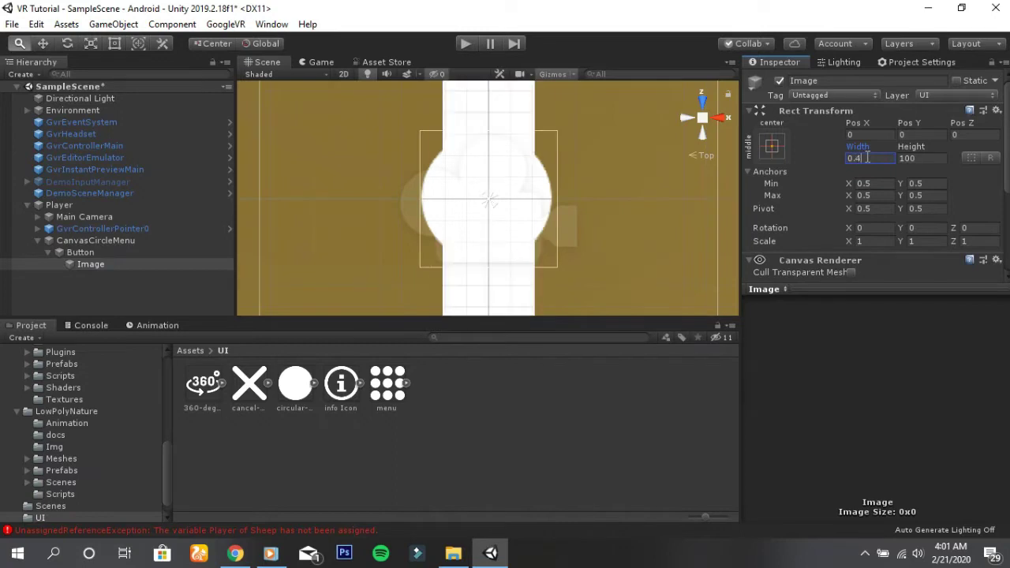
key(BackSpace)
text(3)
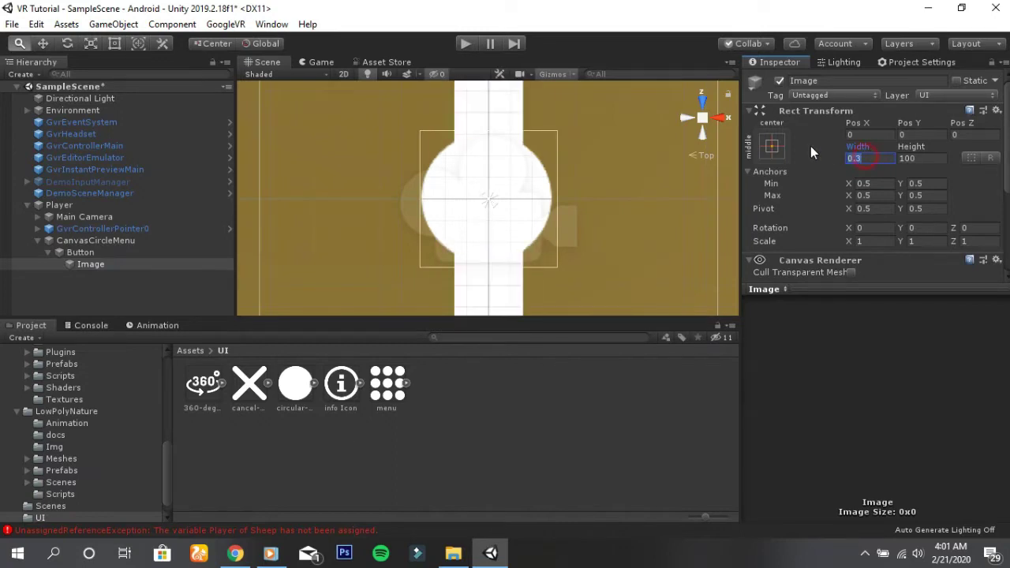
click(939, 160)
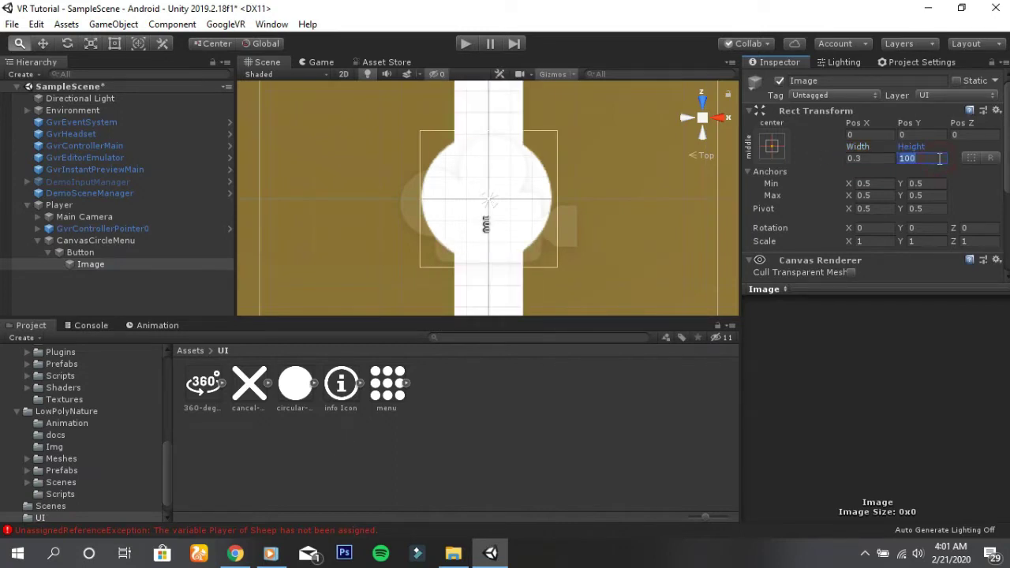
text(0.3)
Step: Give the image the menu sprite tinted dark grey (141414)
scroll(919, 202, down, 5)
click(995, 161)
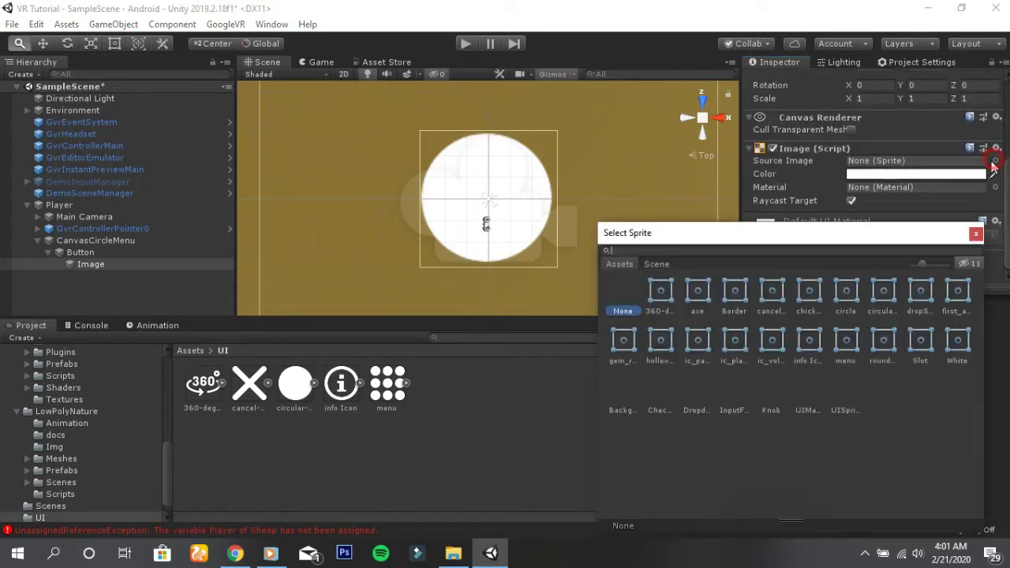
click(846, 345)
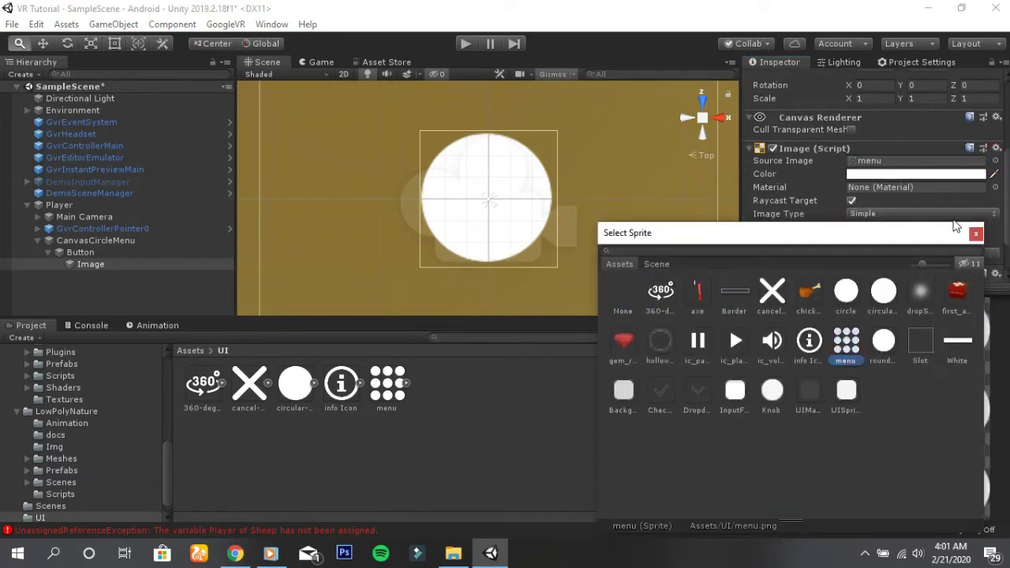
click(976, 233)
click(872, 175)
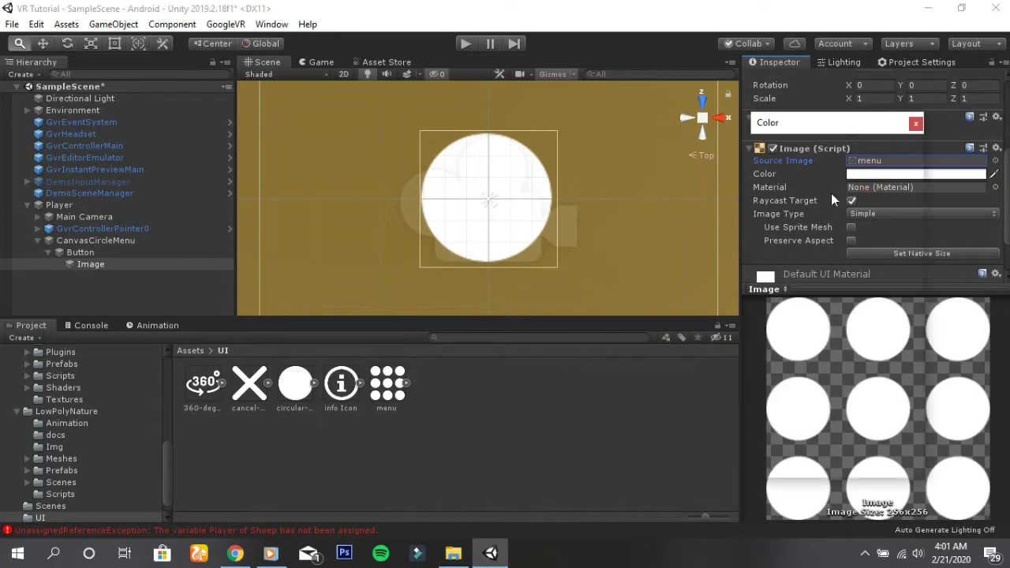
drag(795, 257, 793, 289)
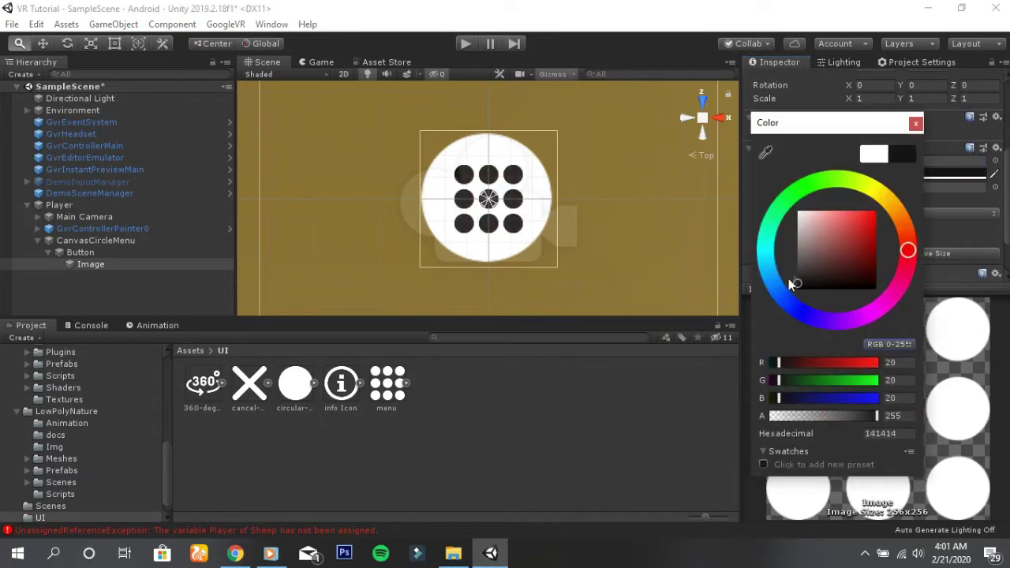
click(915, 123)
scroll(565, 225, down, 2)
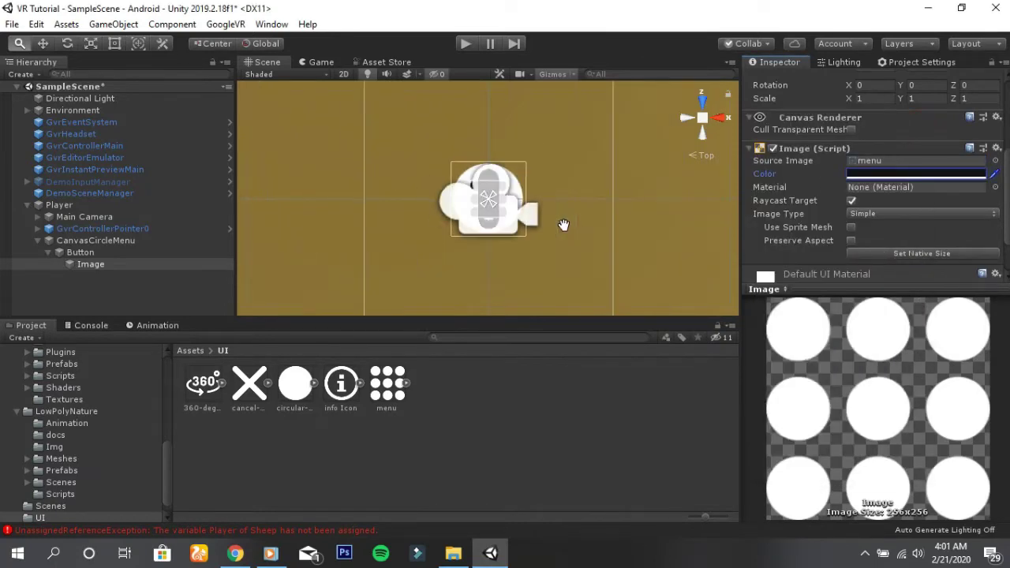
scroll(565, 225, up, 2)
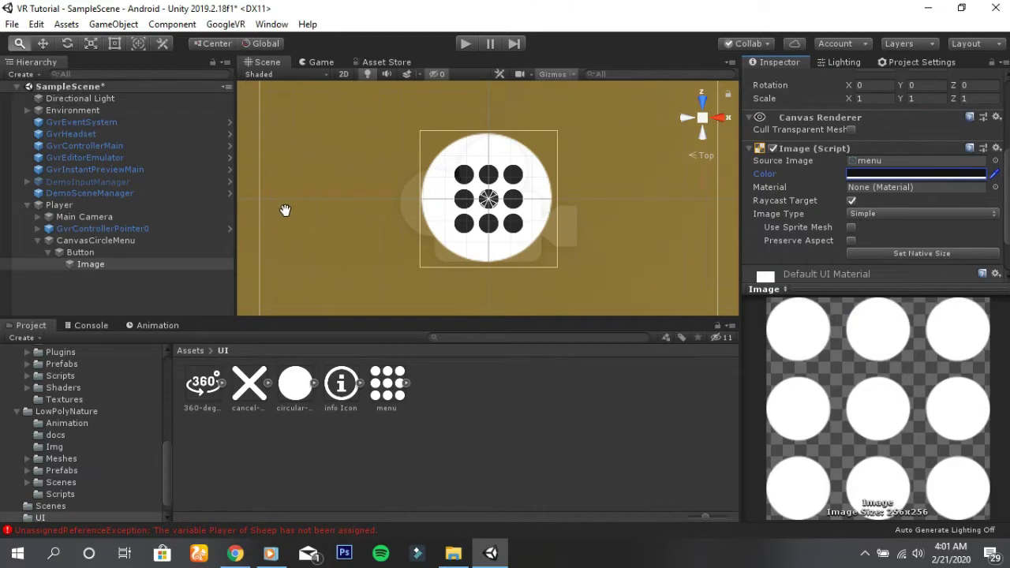
click(87, 287)
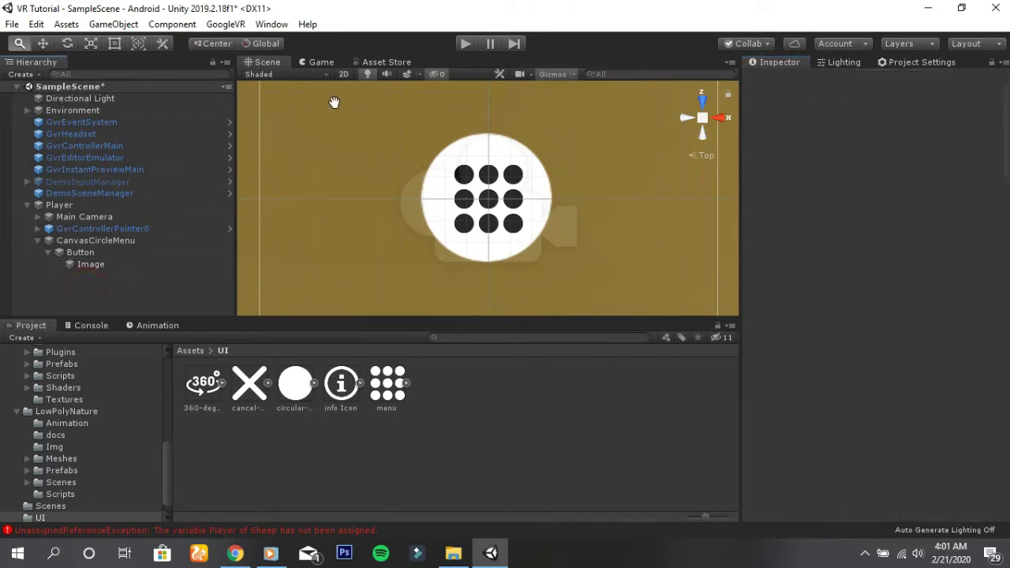
click(465, 43)
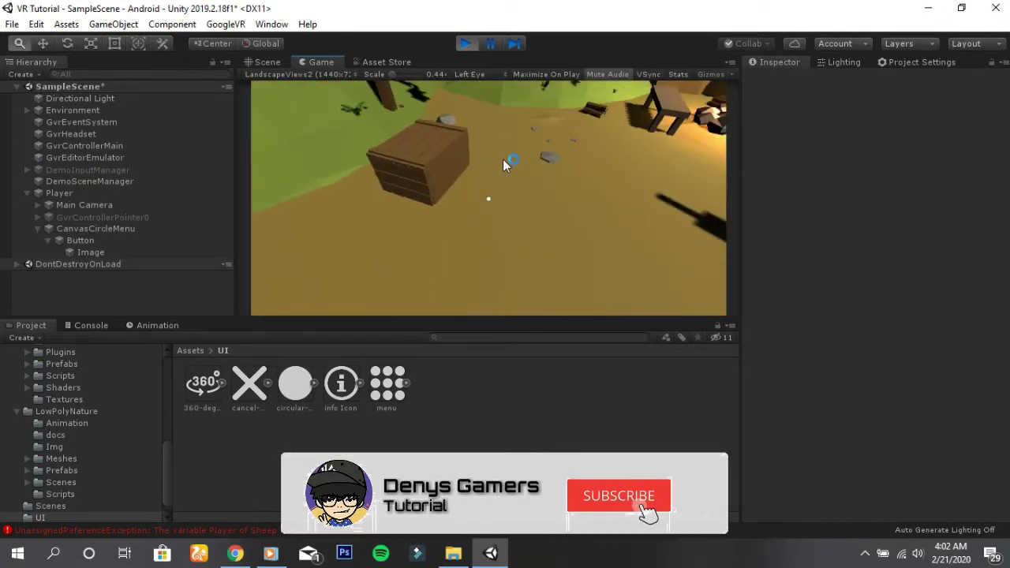
click(471, 44)
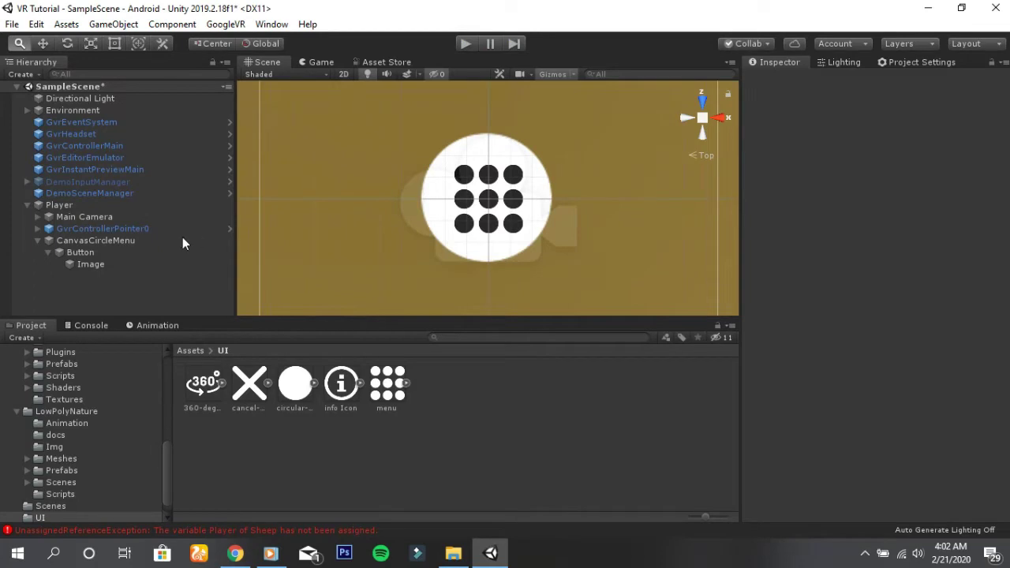
Step: Rename the Button object to ButtonMenu
click(48, 252)
click(104, 252)
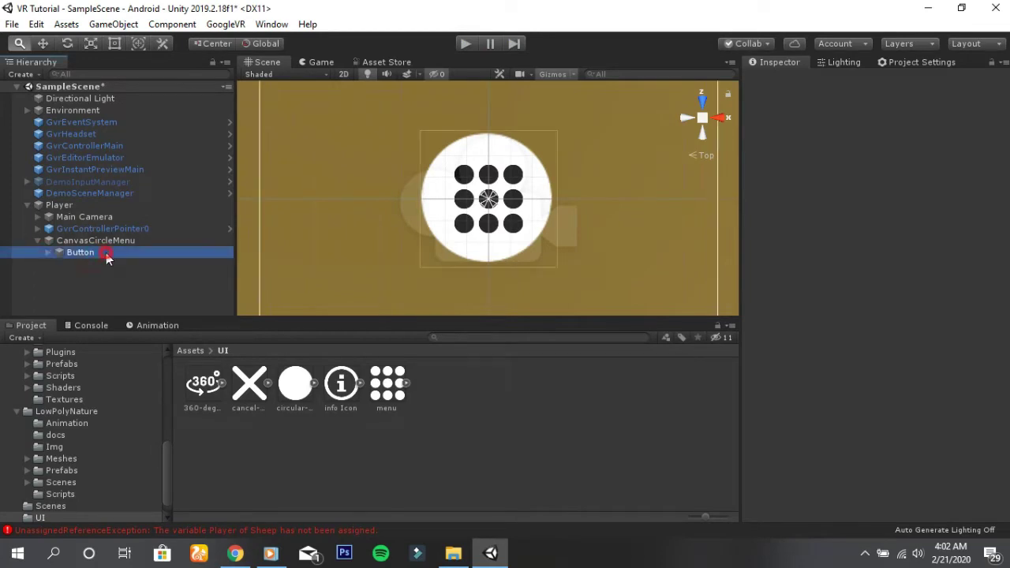
click(105, 253)
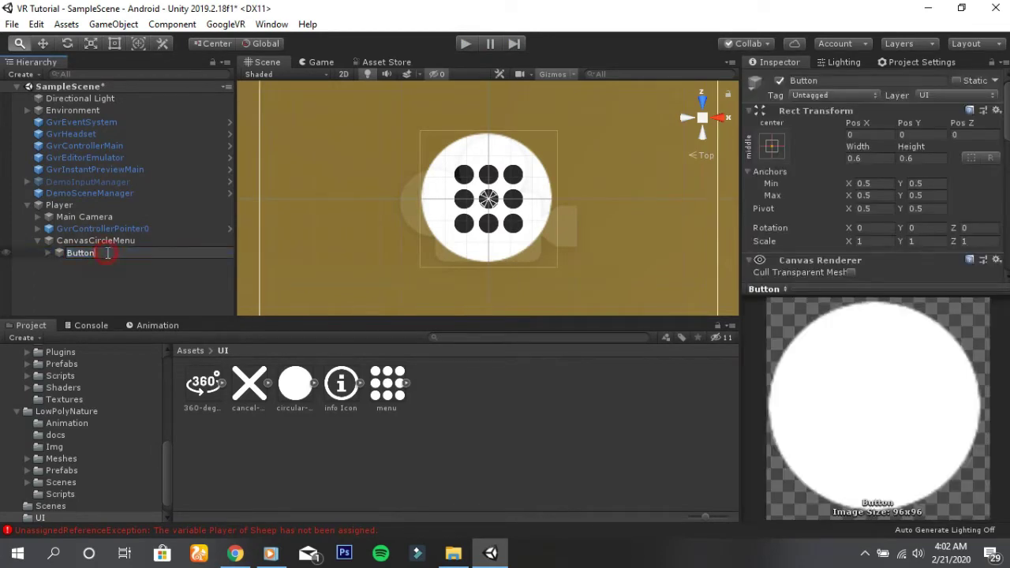
key(Return)
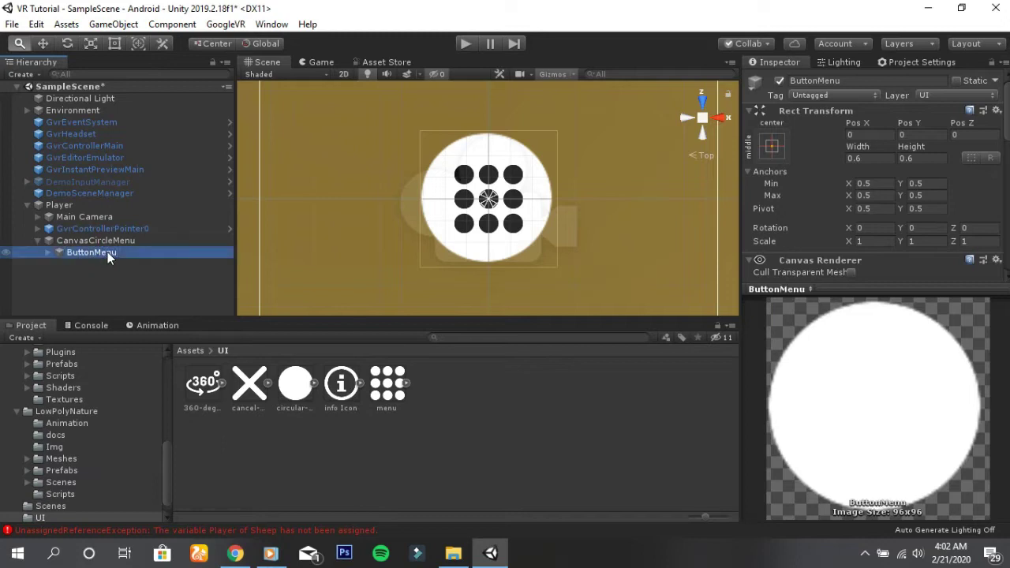
Step: Duplicate ButtonMenu and name the copy ButtonInfo
right_click(89, 255)
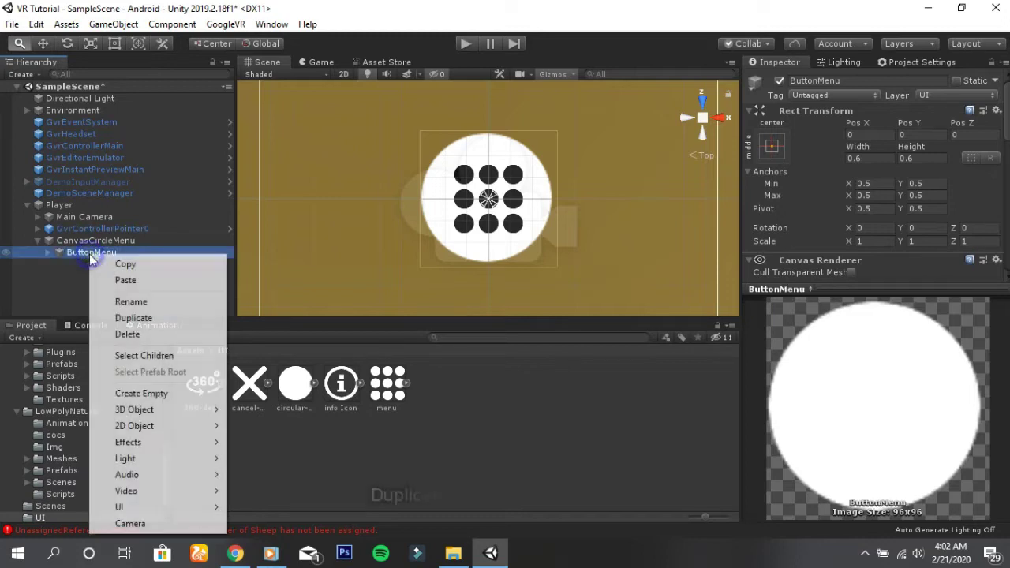
click(124, 318)
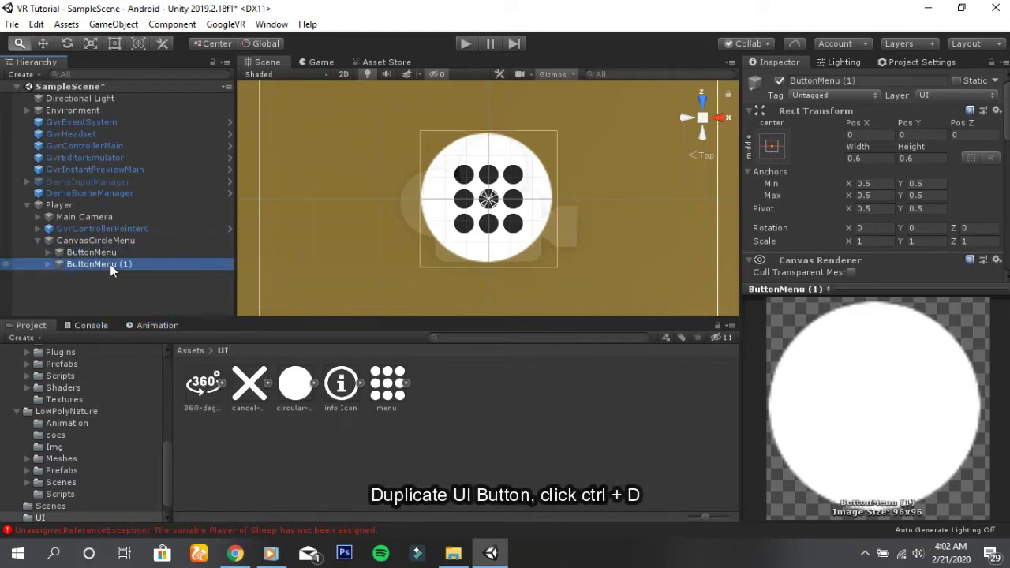
click(134, 265)
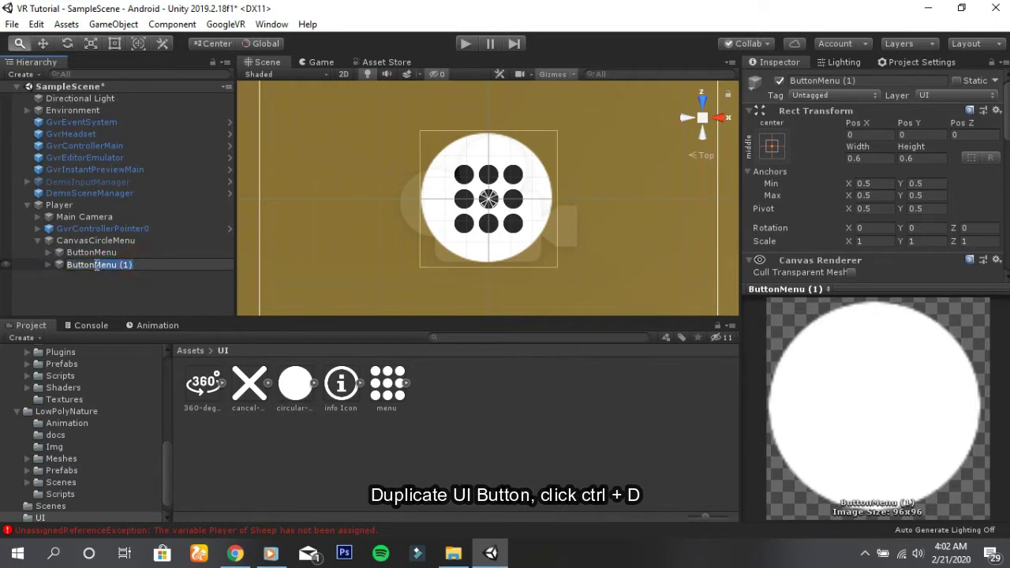
key(BackSpace)
text(Inf)
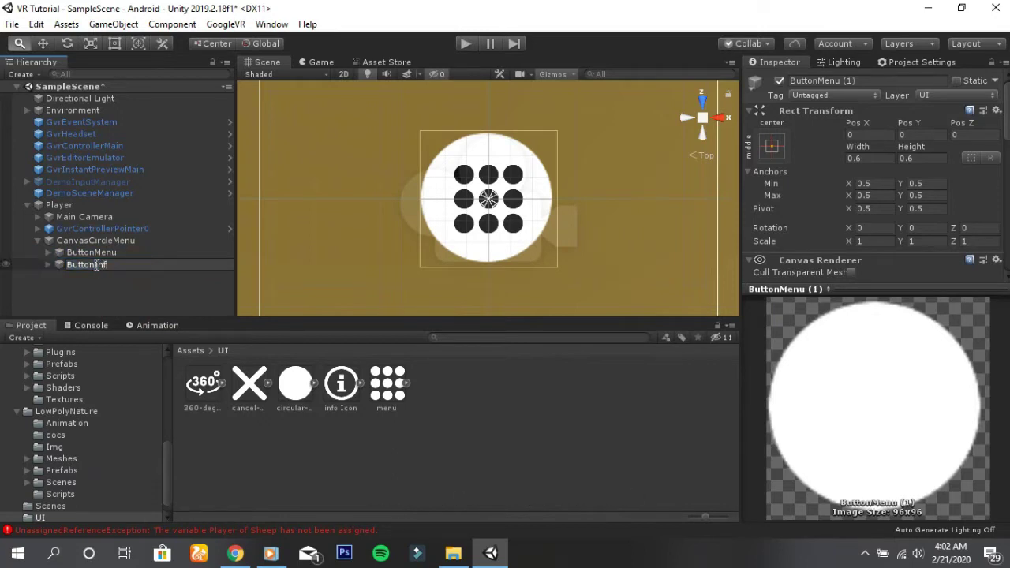
text(o)
key(Return)
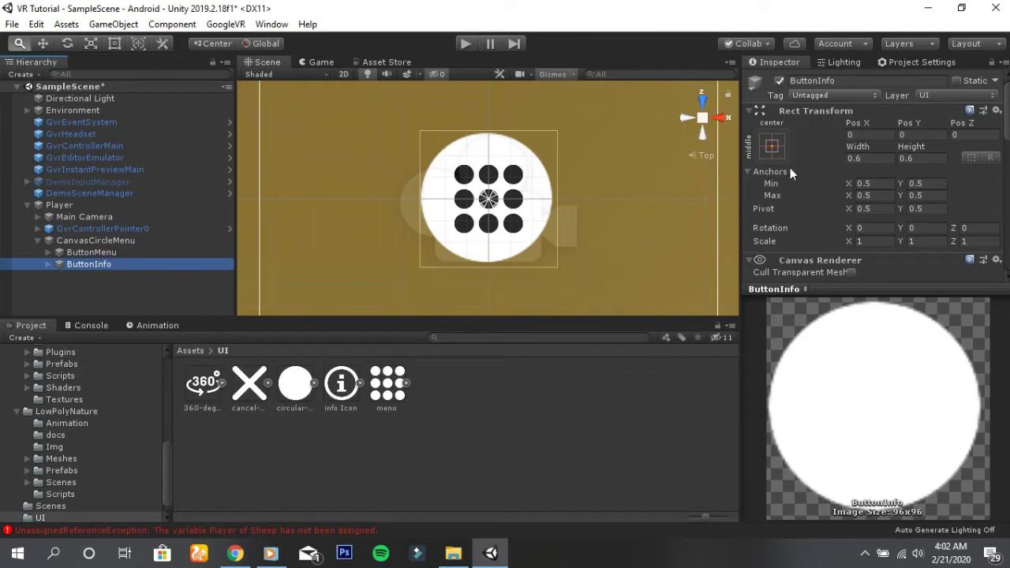
Step: Set ButtonInfo's Rect Transform to Pos Y 0.6 with width and height 0.4
click(914, 138)
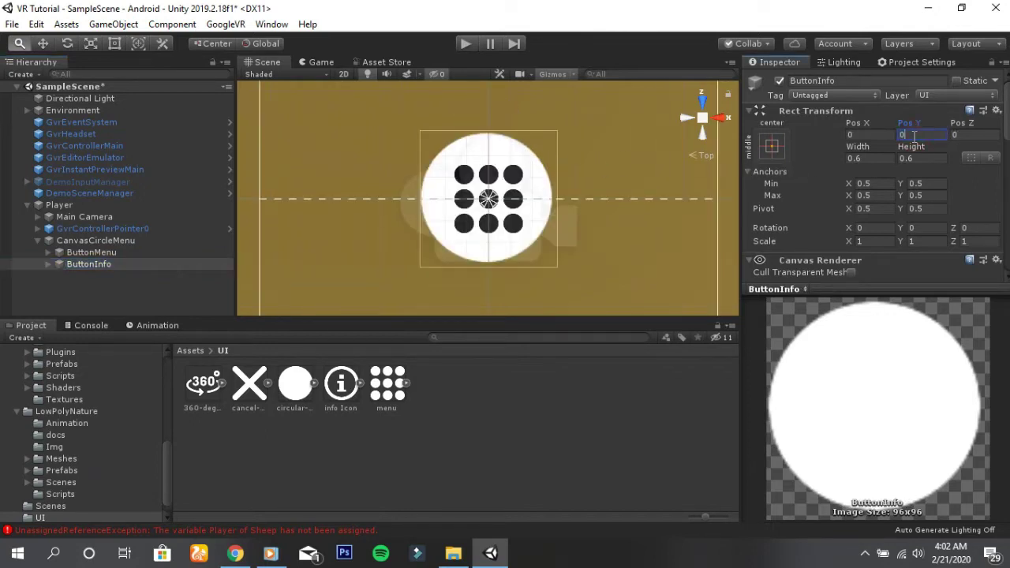
text(.2)
key(BackSpace)
text(4)
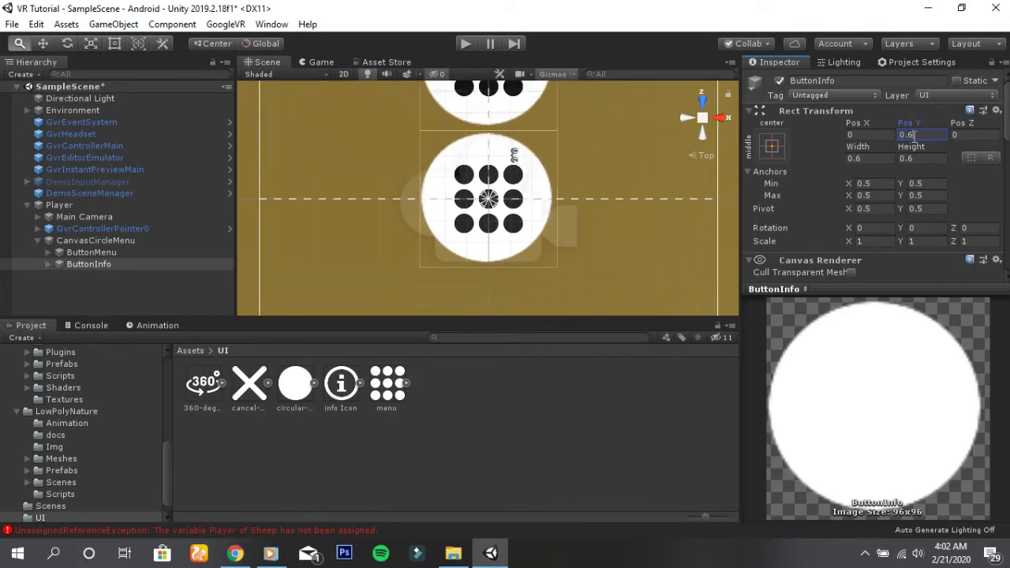
scroll(585, 187, down, 3)
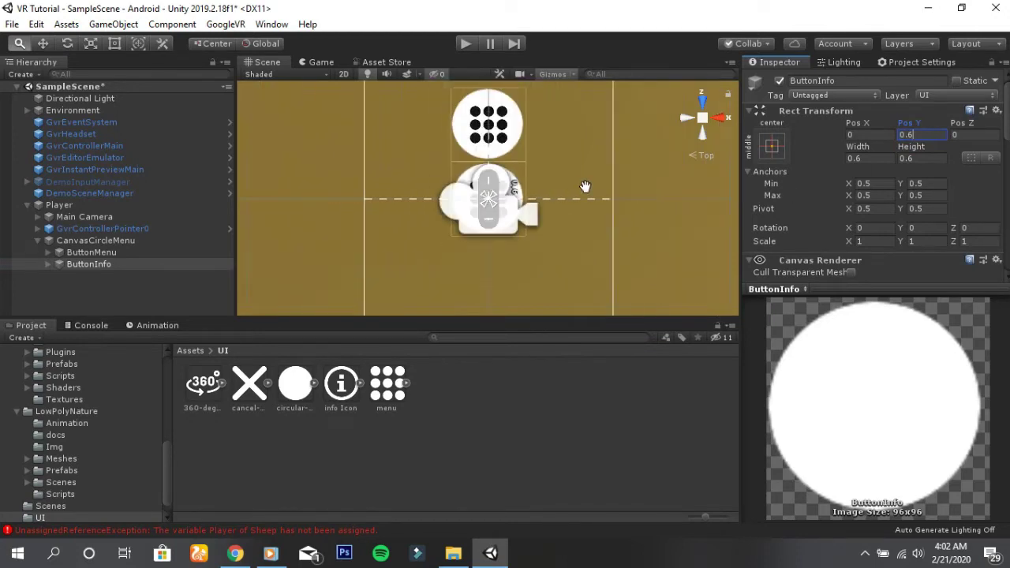
click(873, 160)
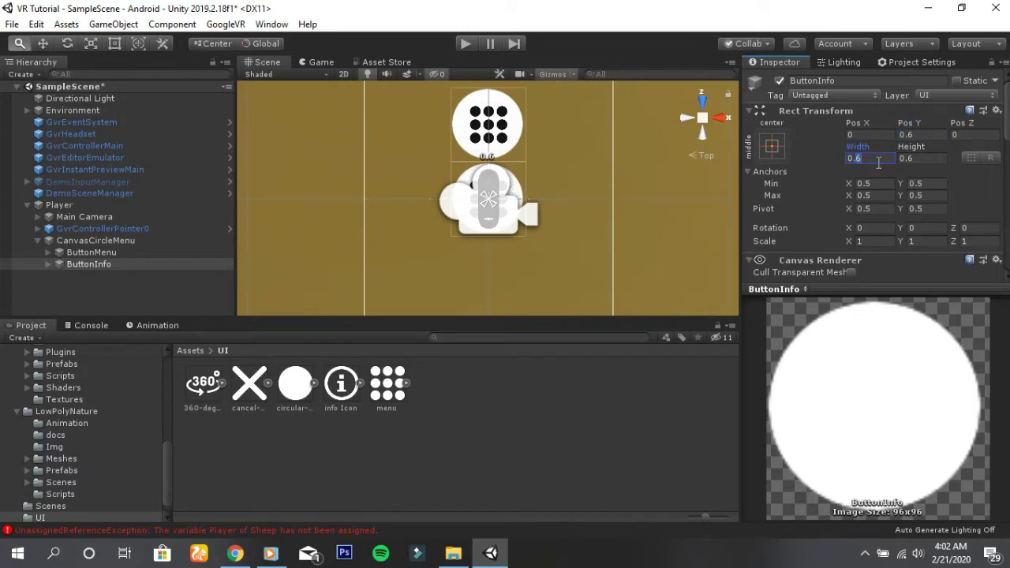
text(0.4)
click(911, 160)
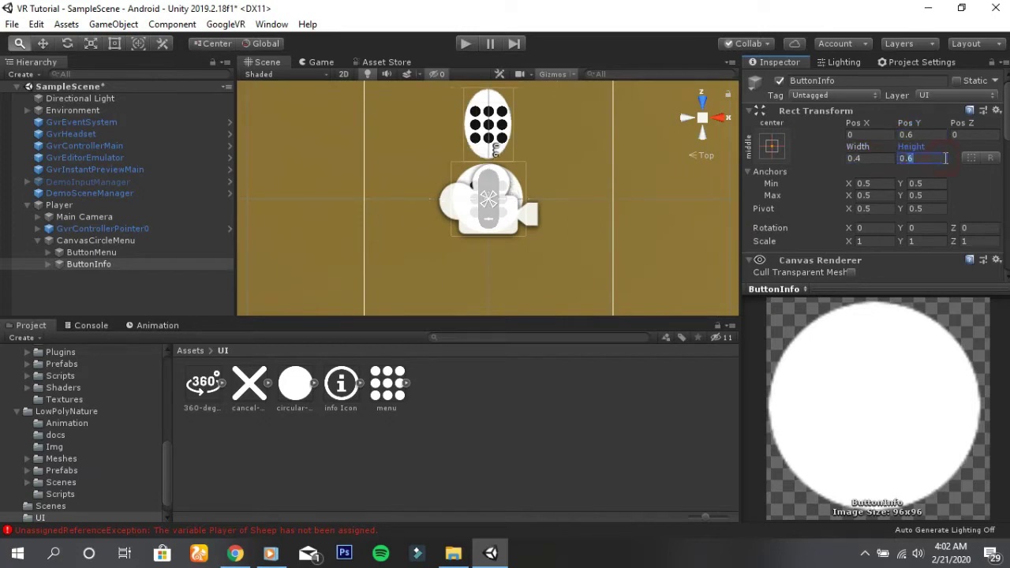
text(0.4)
scroll(581, 182, up, 1)
scroll(545, 173, up, 2)
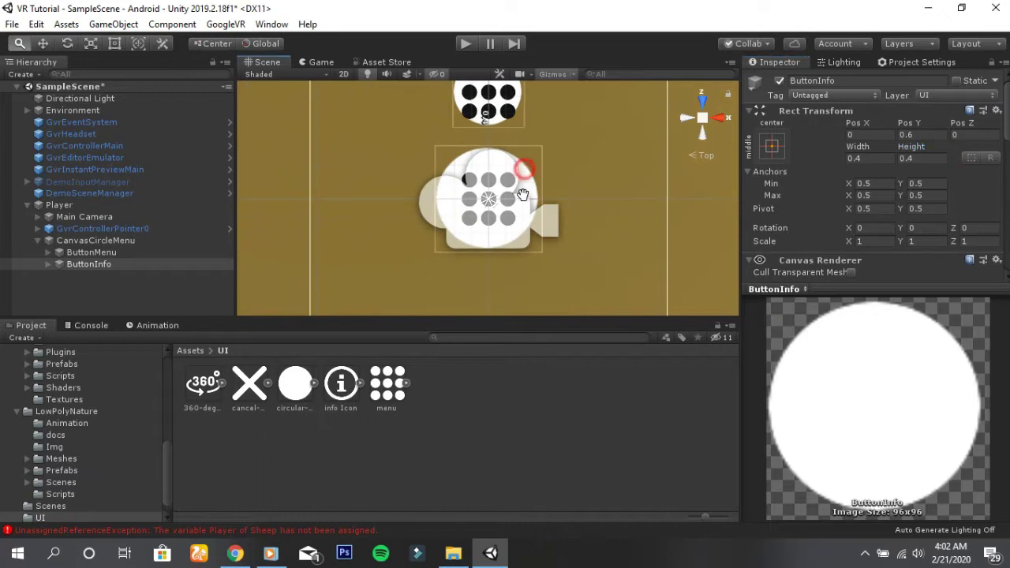
click(48, 265)
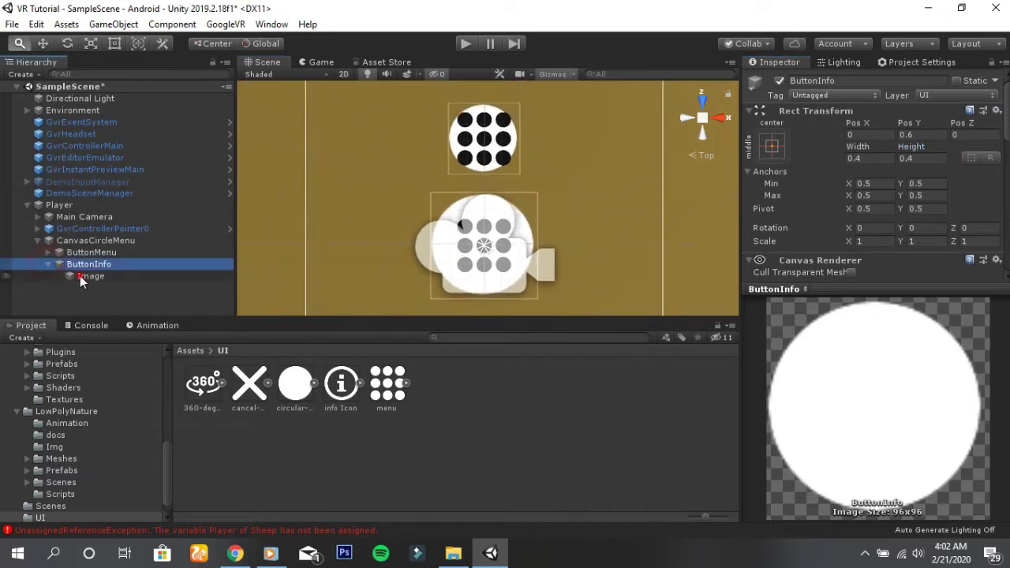
Step: Resize ButtonInfo's child Image to 0.2 by 0.2
click(80, 275)
click(877, 158)
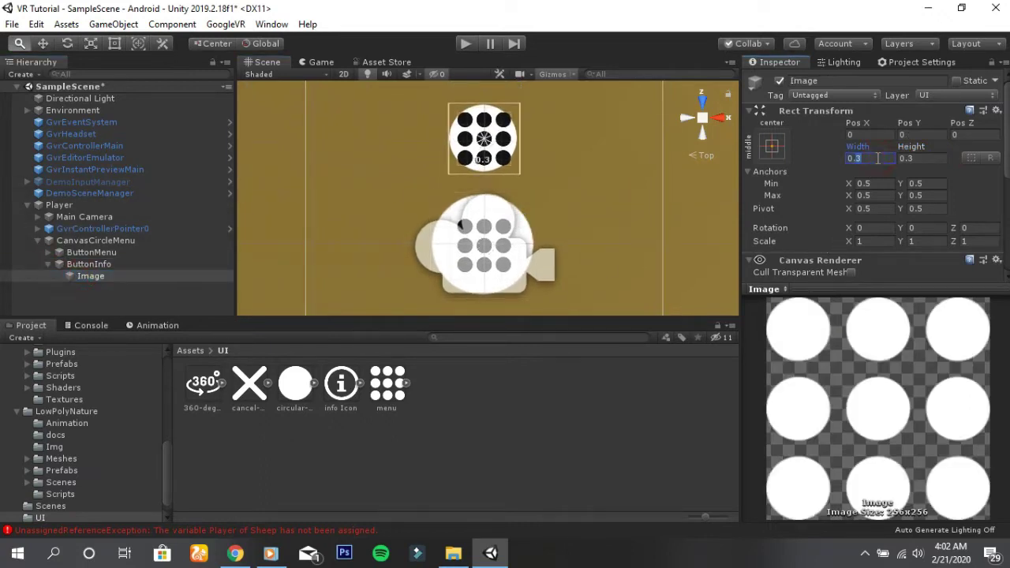
text(0.1)
click(927, 157)
text(0.1)
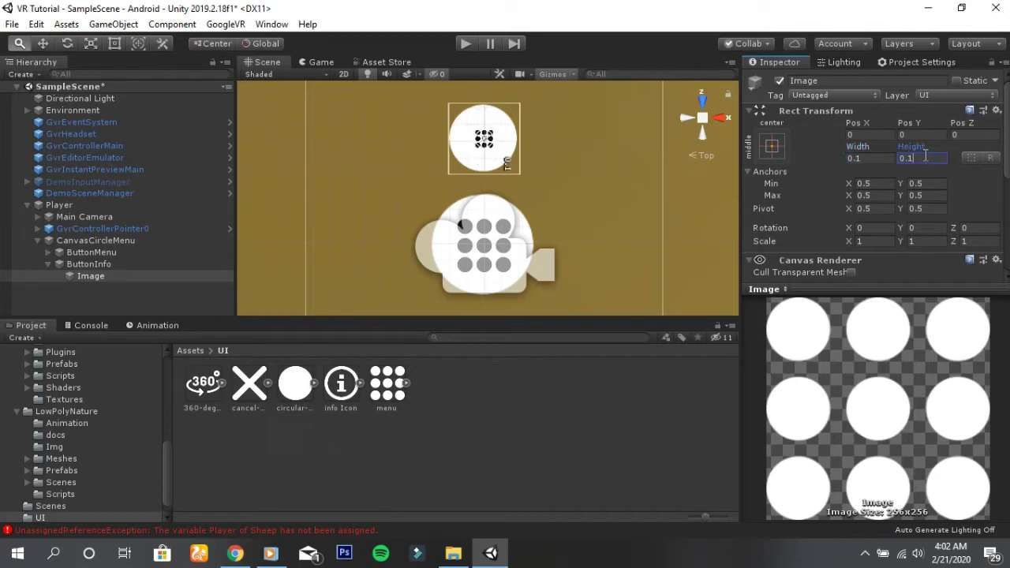
click(869, 158)
text(0.2)
click(925, 158)
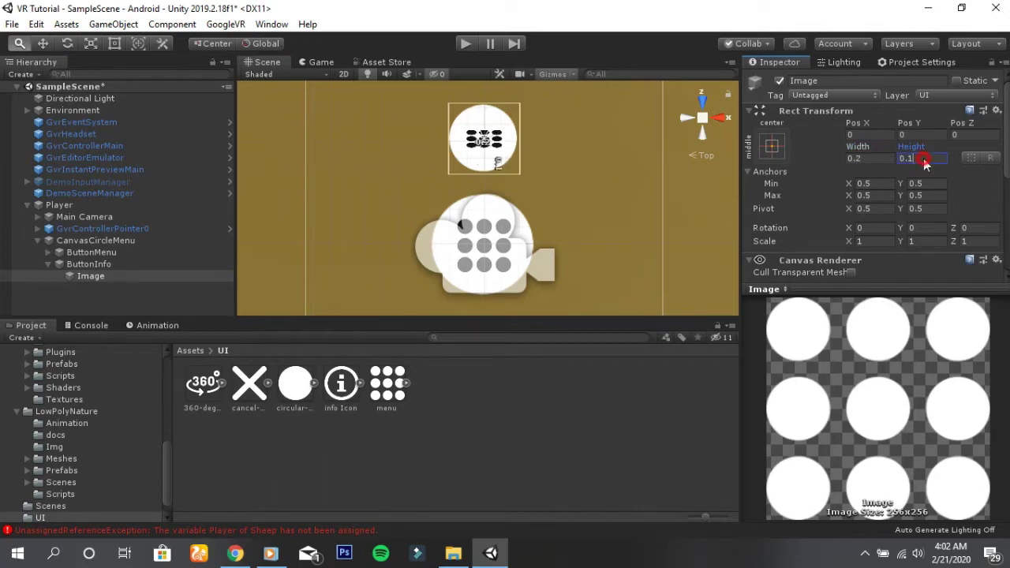
text(0.2)
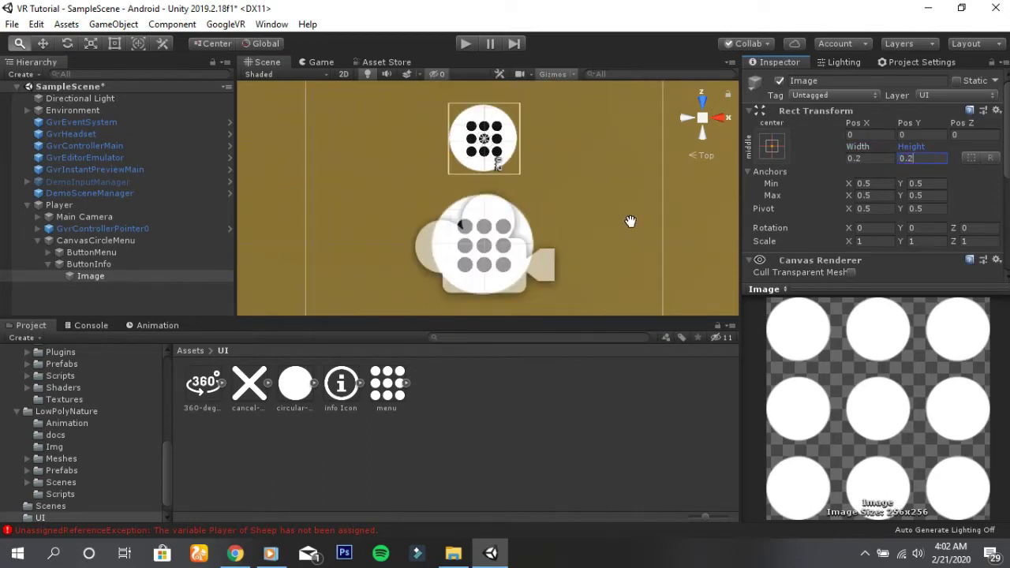
Step: Set the Image's Source Image to the info Icon sprite
scroll(938, 256, down, 3)
scroll(939, 257, down, 2)
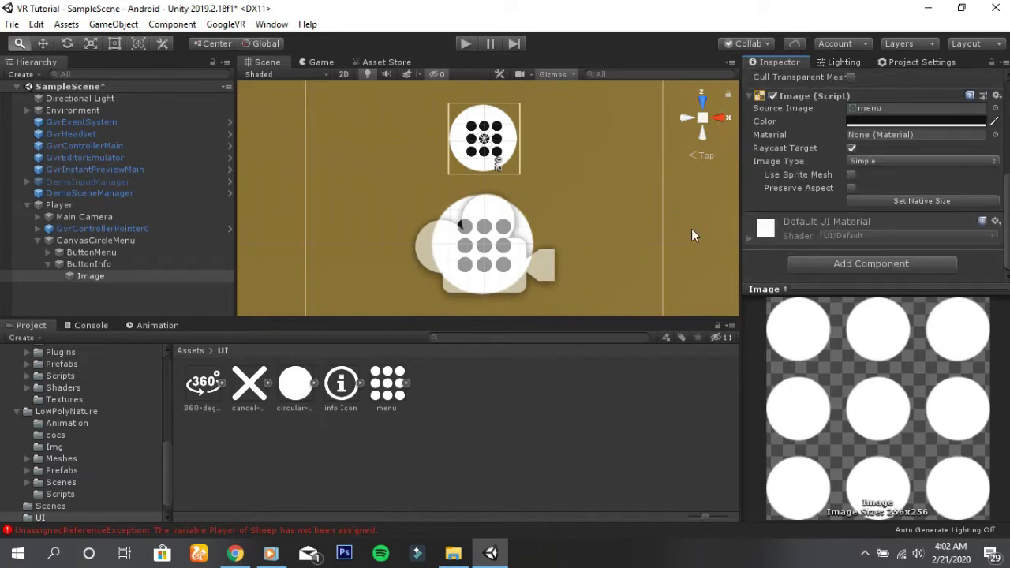
scroll(935, 185, up, 3)
click(996, 243)
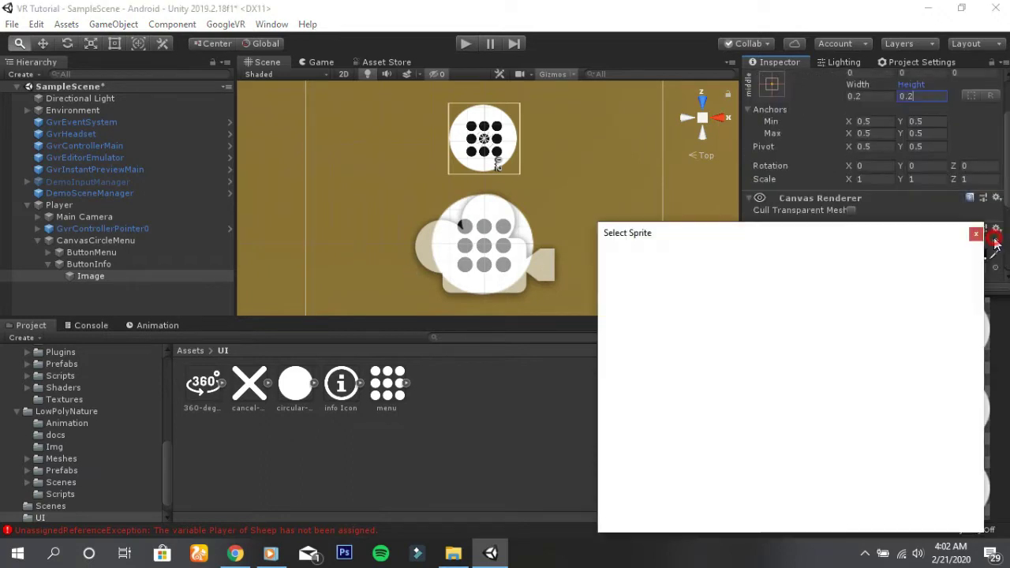
click(809, 341)
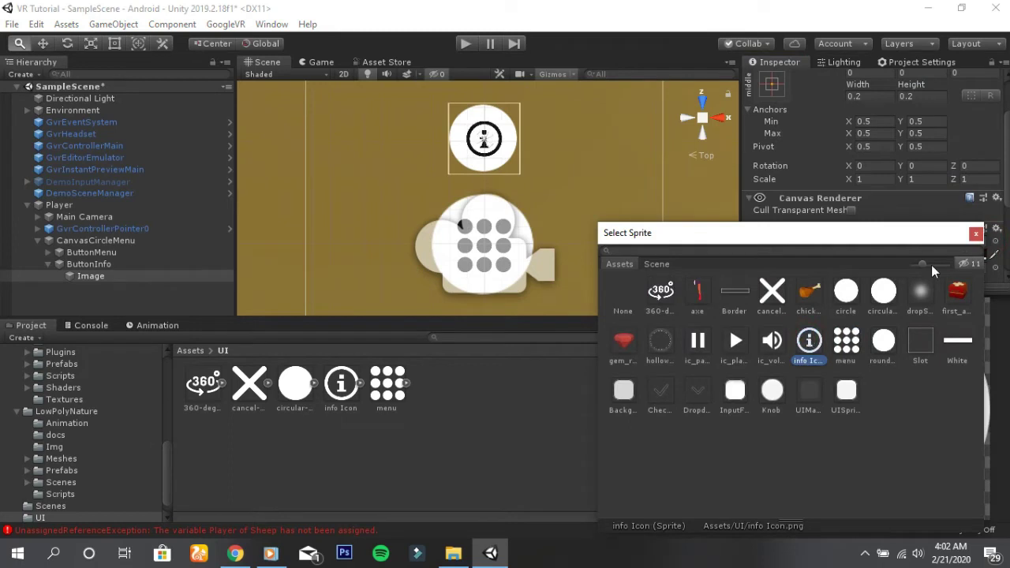
click(977, 234)
scroll(579, 230, down, 2)
scroll(572, 232, down, 1)
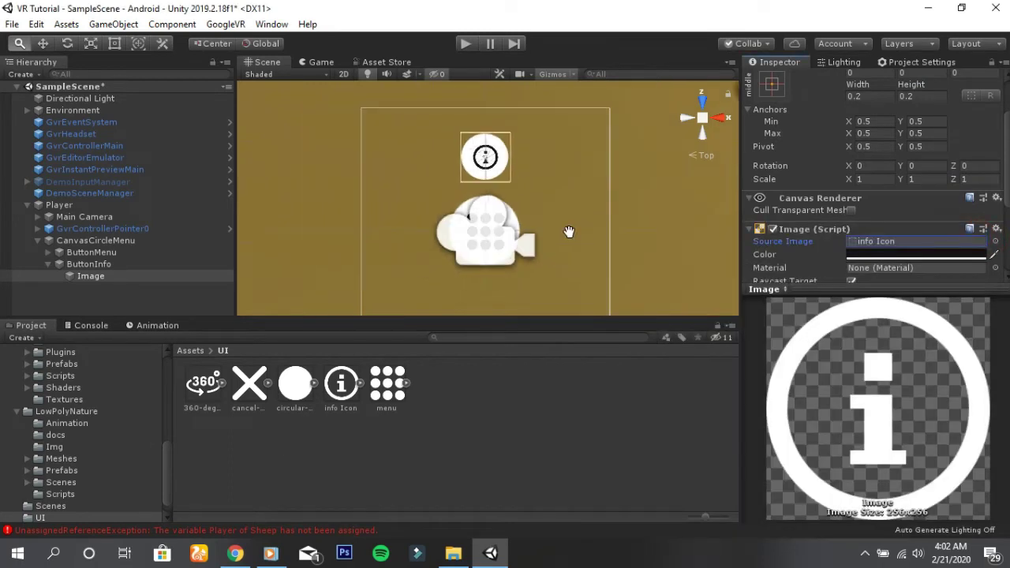
click(48, 264)
click(73, 264)
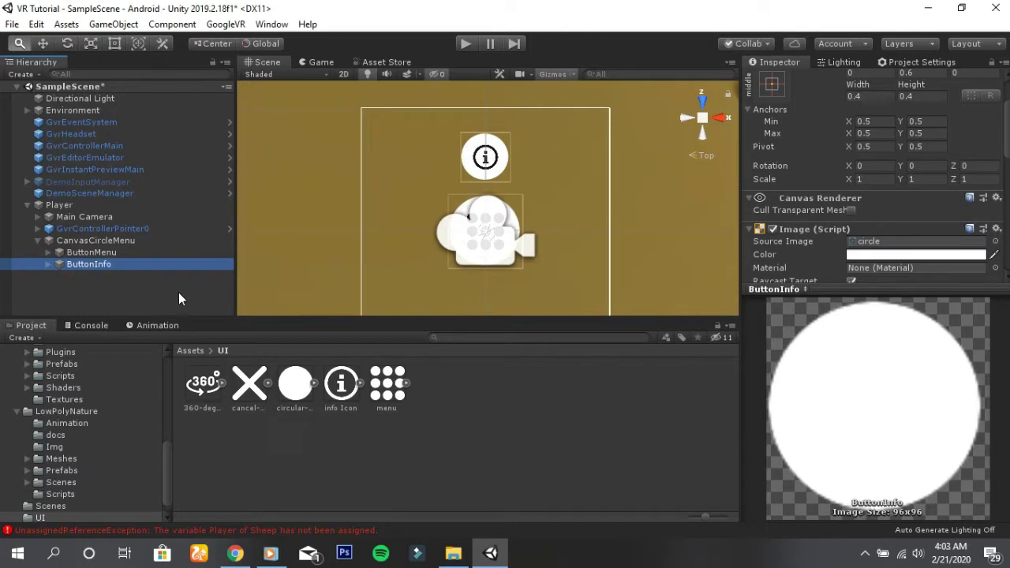
Step: Duplicate ButtonInfo with Ctrl+D and rename the copy ButtonExit
key(ctrl+d)
click(138, 277)
drag(138, 277, 97, 277)
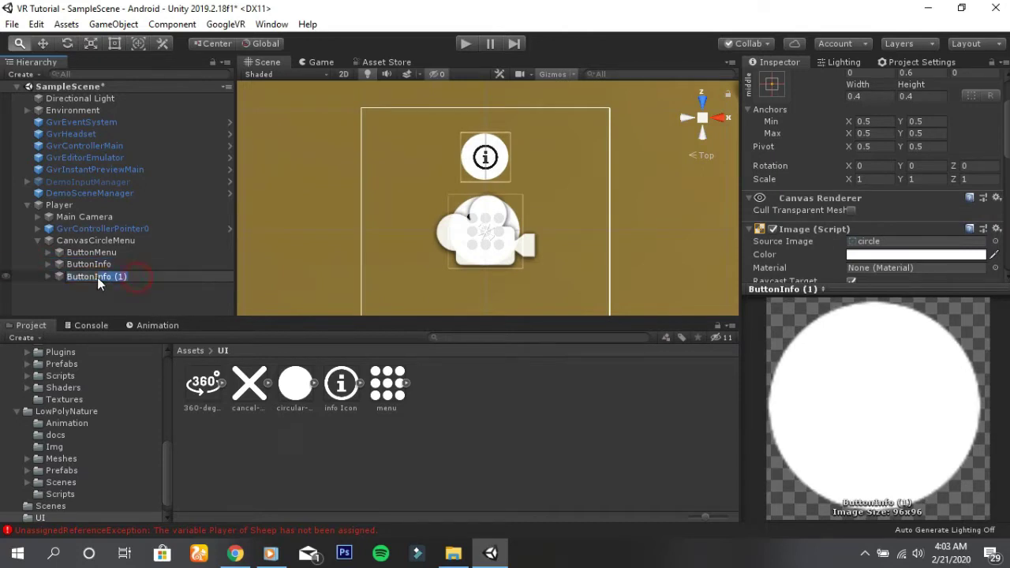
text(Exit)
key(Return)
Step: Move ButtonExit to Pos X 0.6 and Pos Y 0
scroll(897, 225, up, 2)
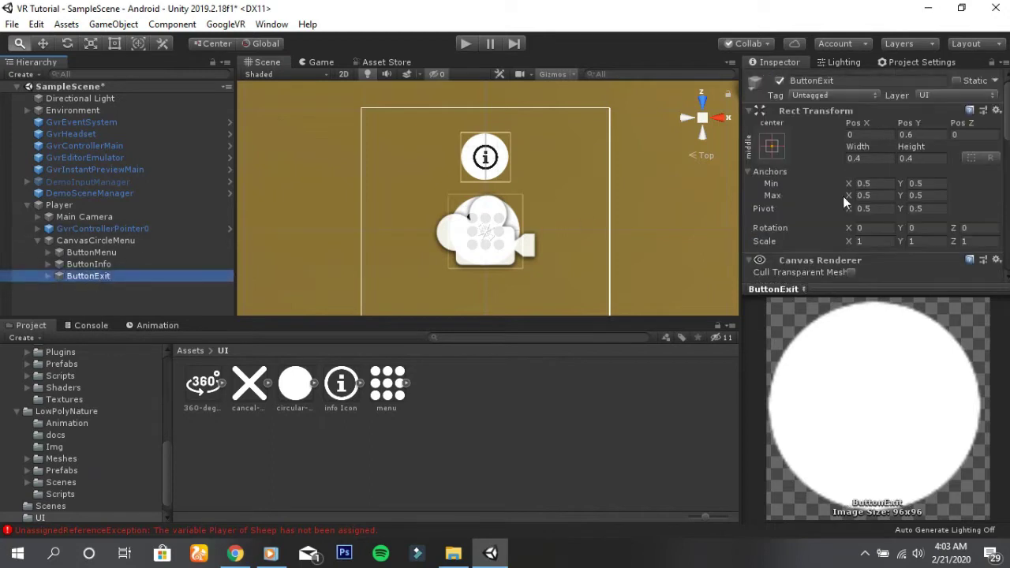
click(920, 135)
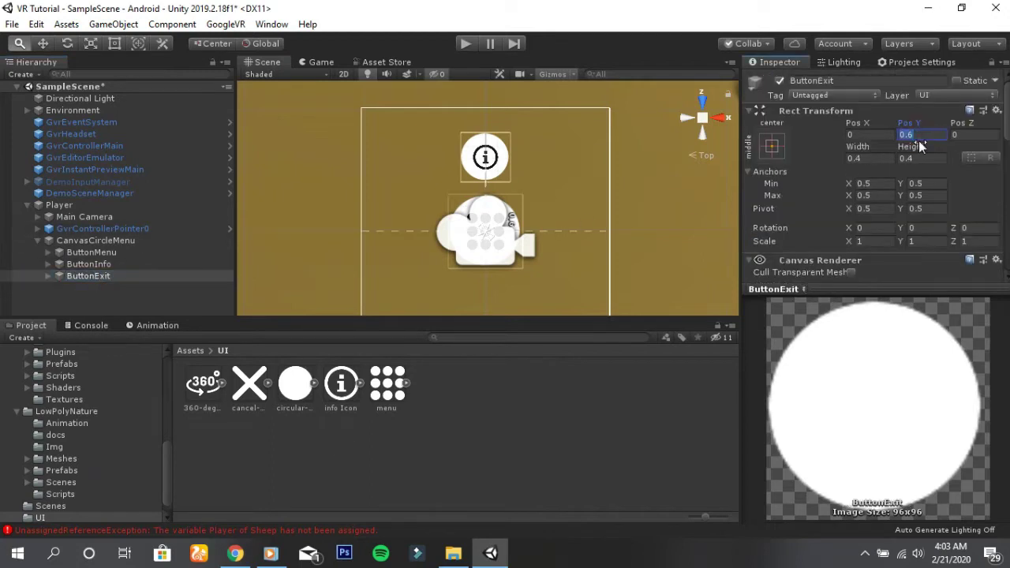
click(876, 136)
text(0.6)
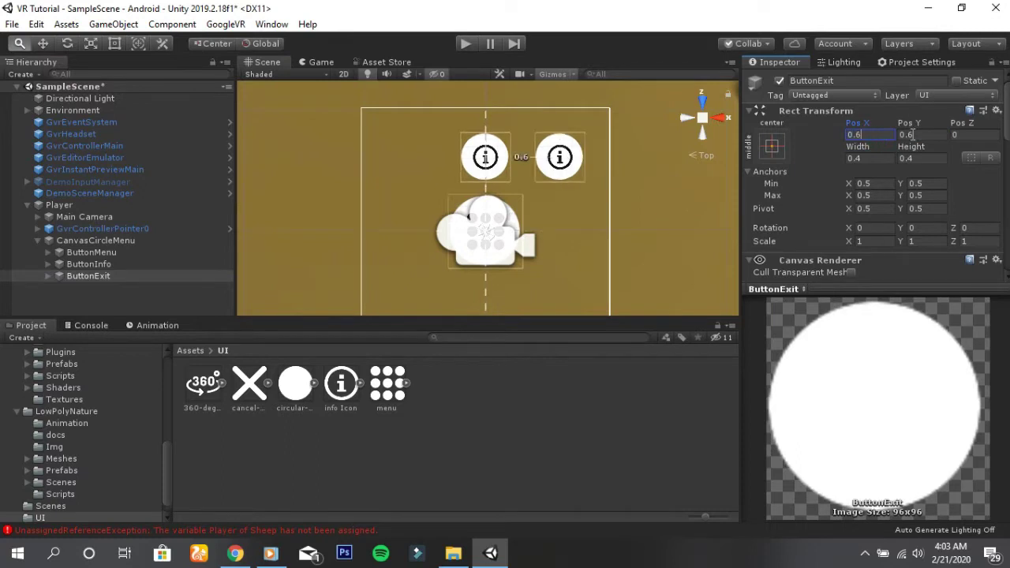
click(913, 136)
text(0)
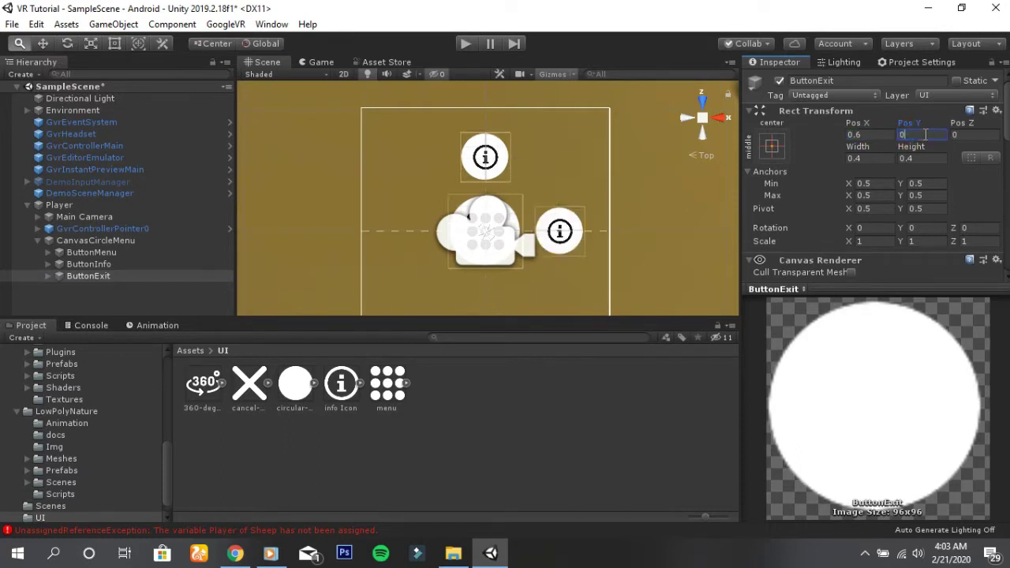
Step: Set ButtonExit's Image Source Image to the cancel-music X sprite
click(48, 276)
click(74, 290)
scroll(875, 214, down, 5)
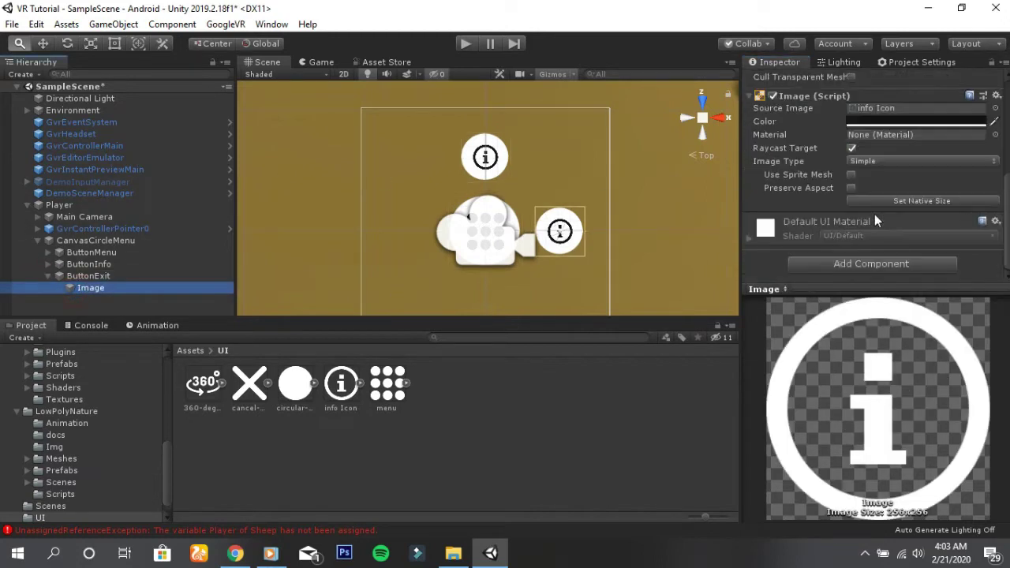
click(996, 109)
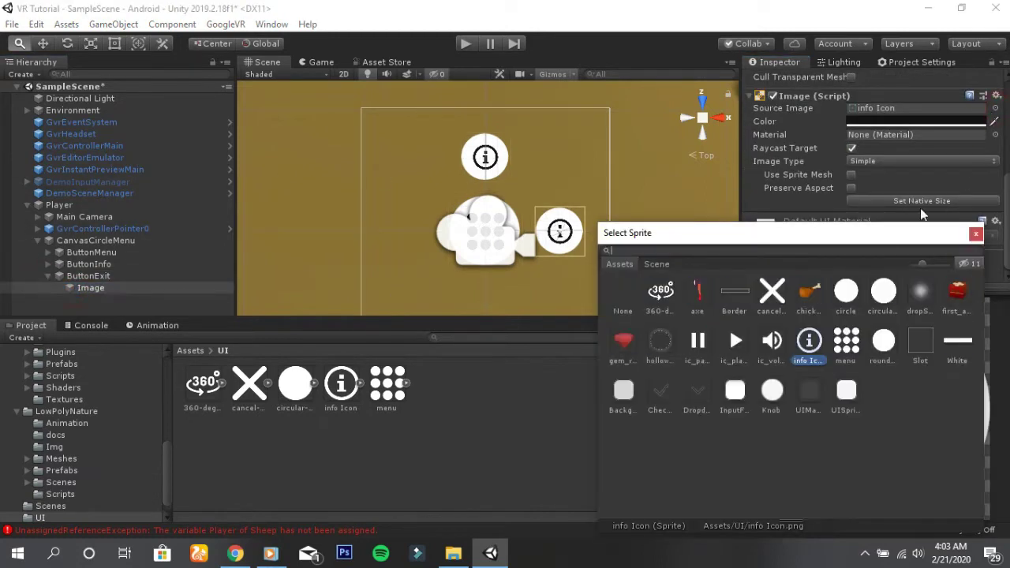
click(778, 308)
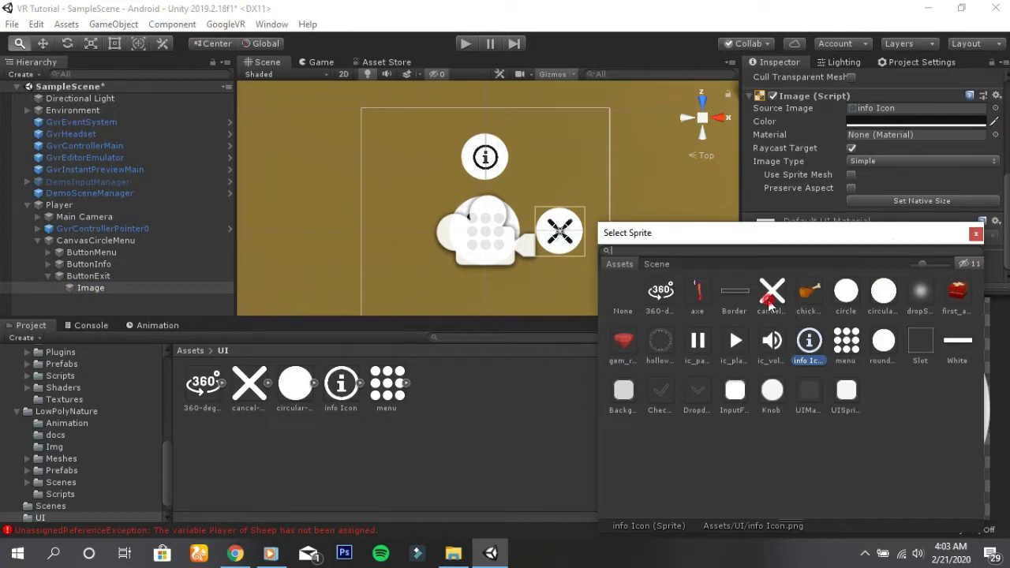
click(976, 234)
Step: Resize the X icon to 0.15 by 0.15
scroll(847, 186, up, 5)
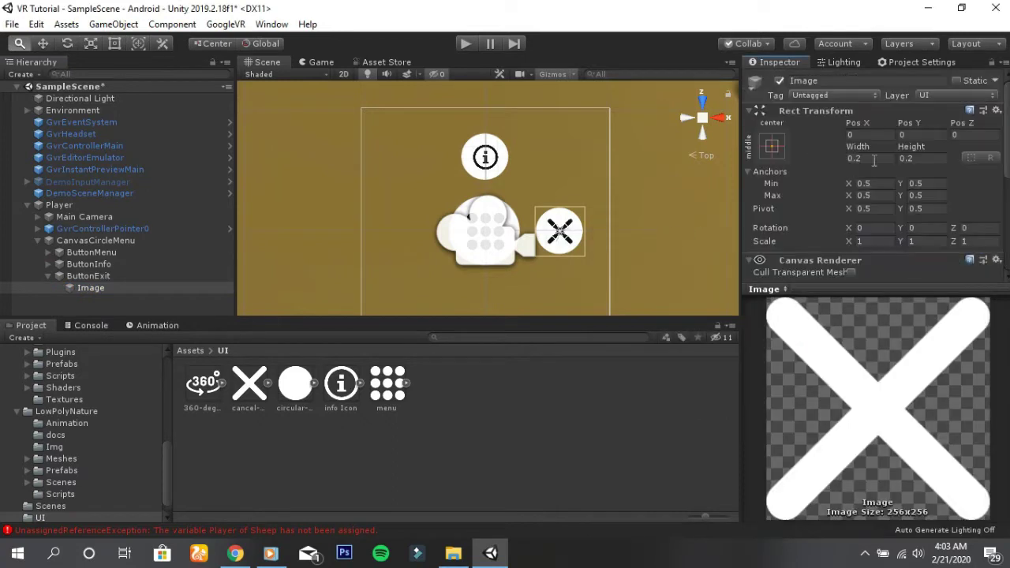
click(873, 159)
text(0.15)
click(920, 159)
text(0.15)
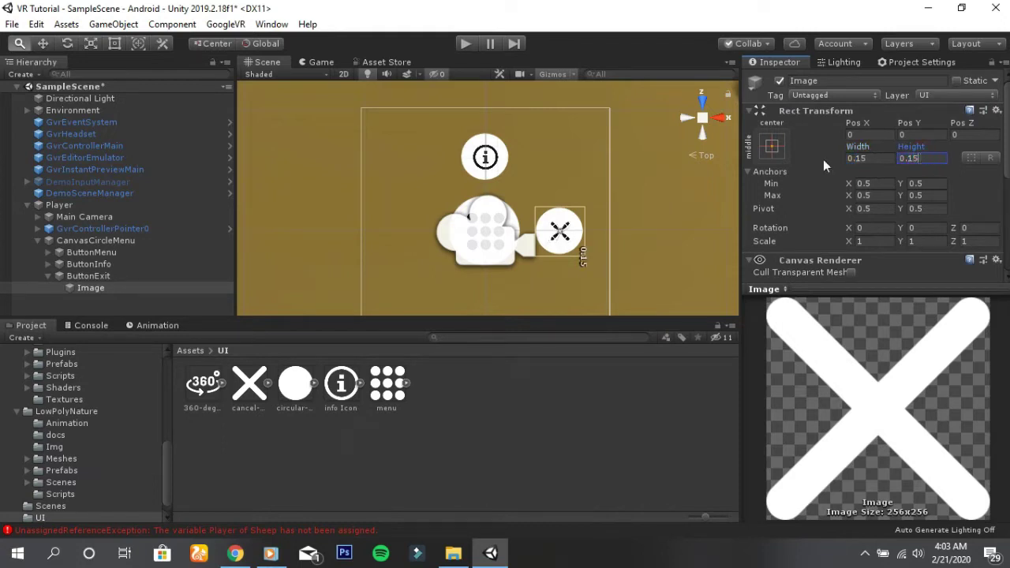
Step: Duplicate ButtonInfo, place it above ButtonExit, and rename it ButtonRotate
click(47, 276)
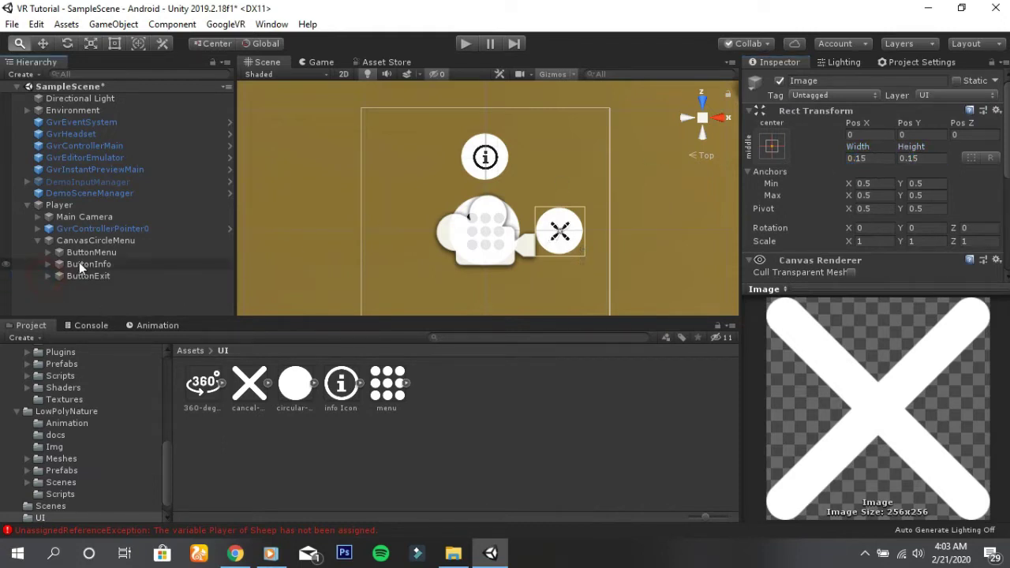
click(80, 264)
key(ctrl+d)
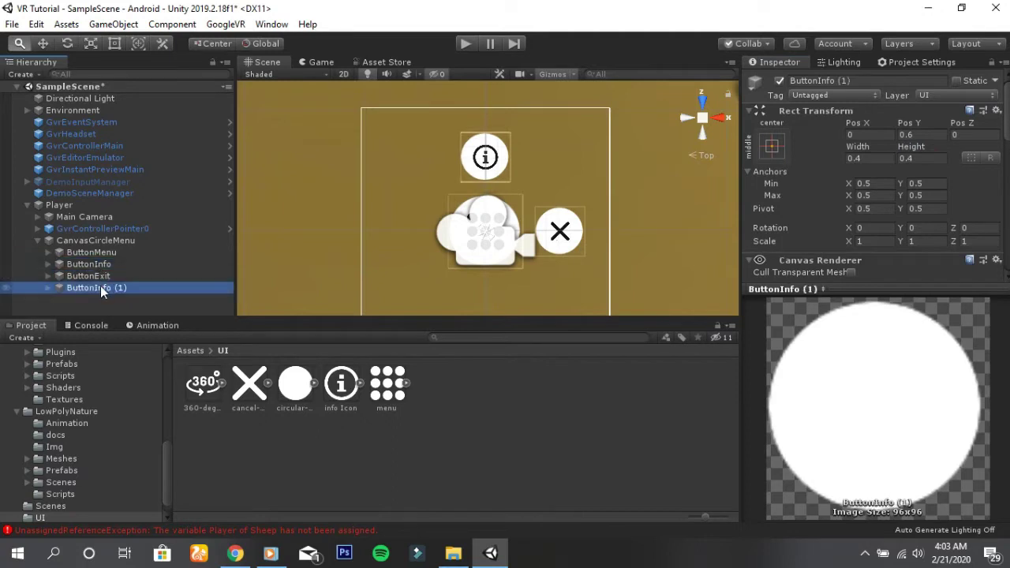
drag(100, 286, 101, 270)
click(125, 275)
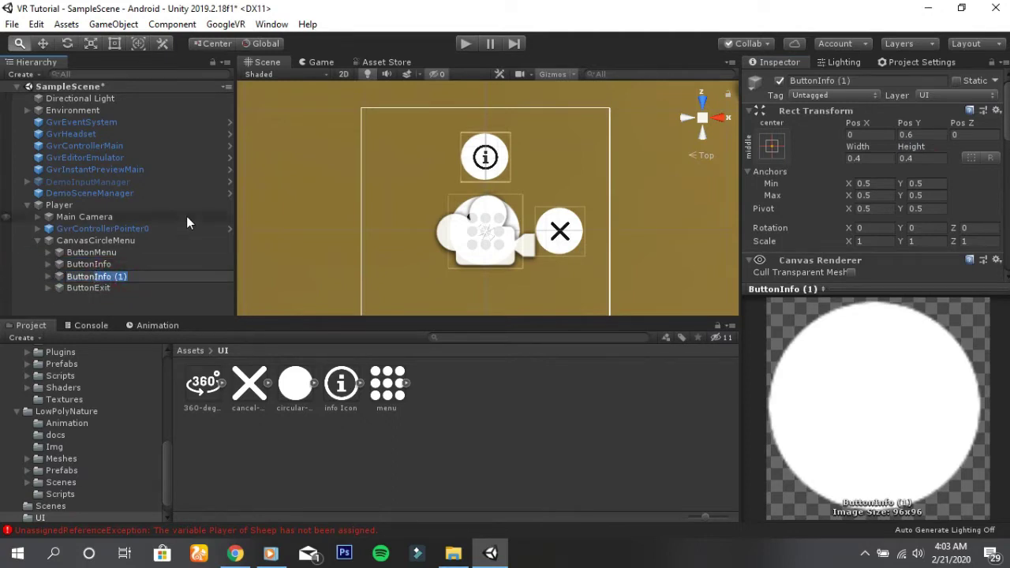
text(Button)
text(Rotat)
text(e)
key(Return)
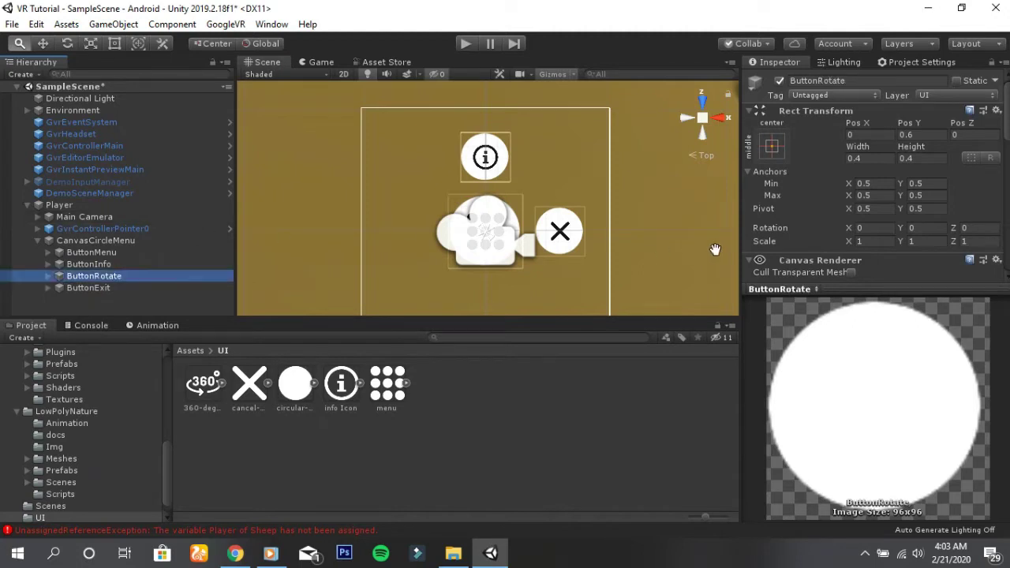
Step: Position ButtonRotate at Pos X -0.6 and Pos Y 0
click(927, 136)
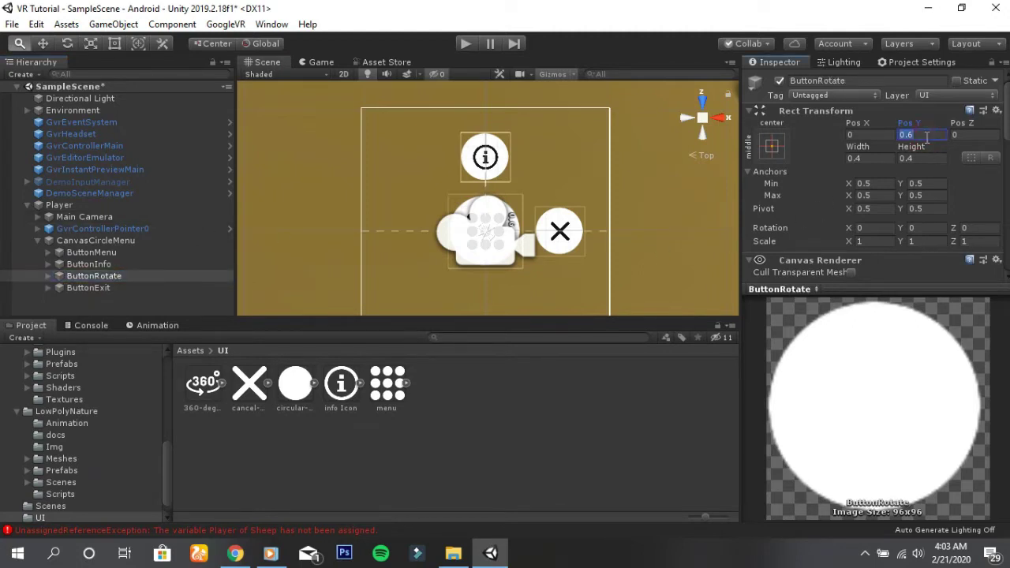
click(864, 136)
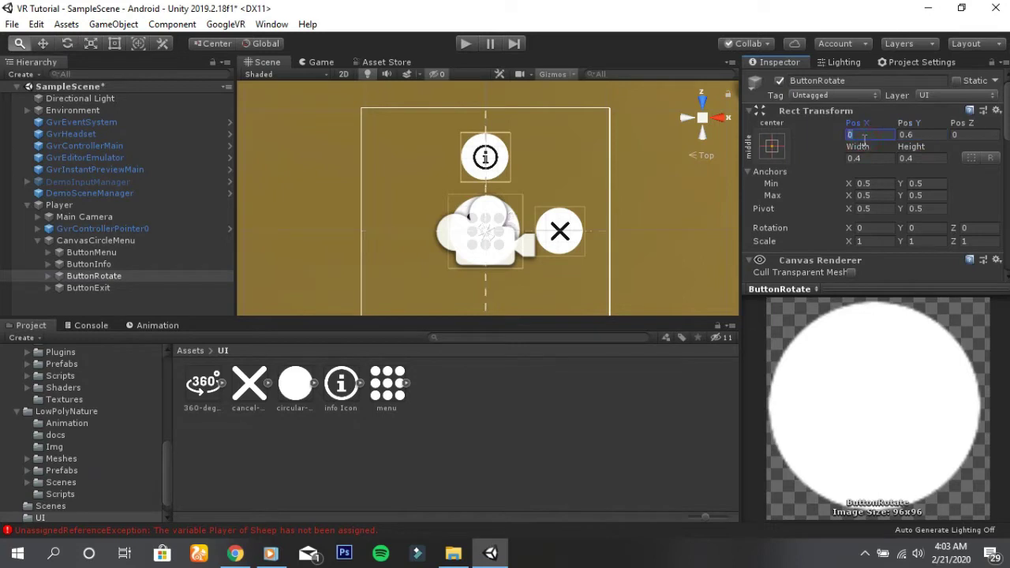
text(-0.6)
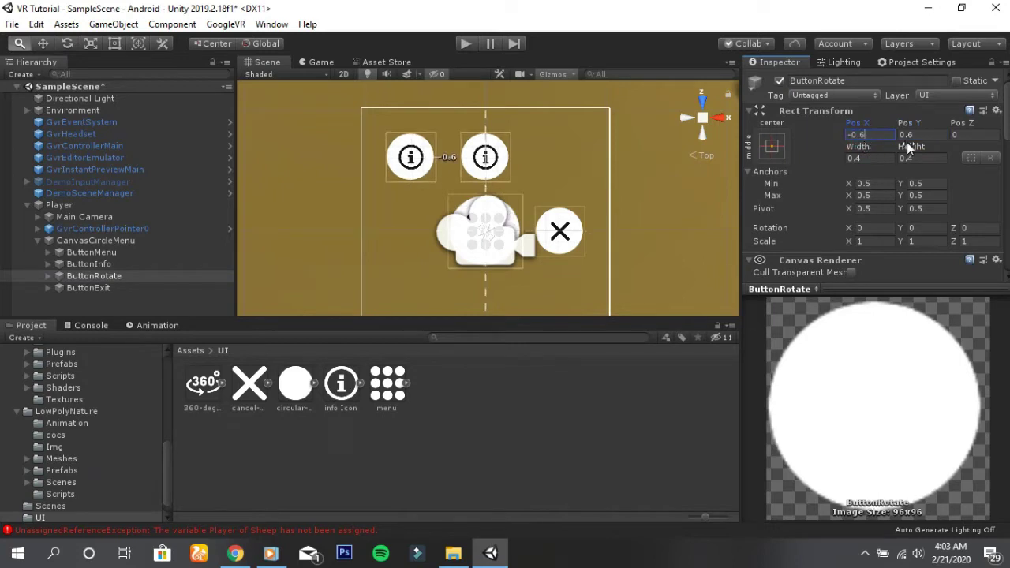
click(921, 134)
text(0)
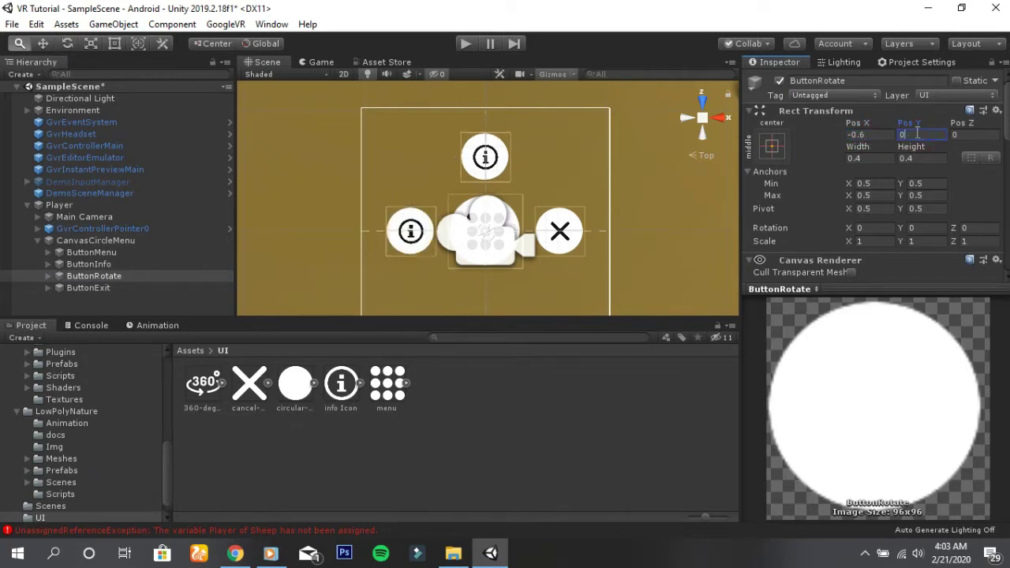
scroll(470, 251, up, 3)
scroll(470, 251, up, 2)
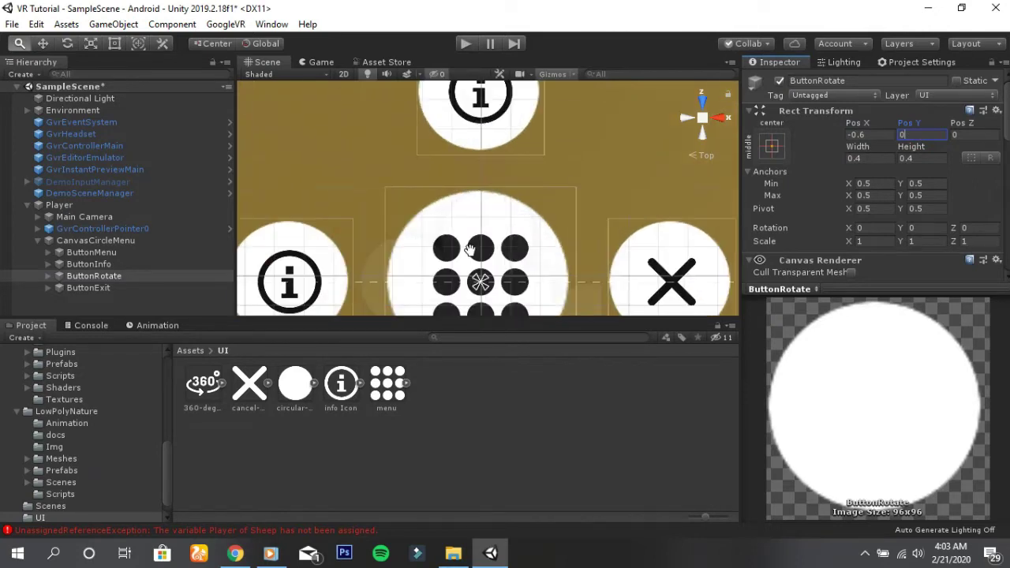
scroll(469, 251, down, 2)
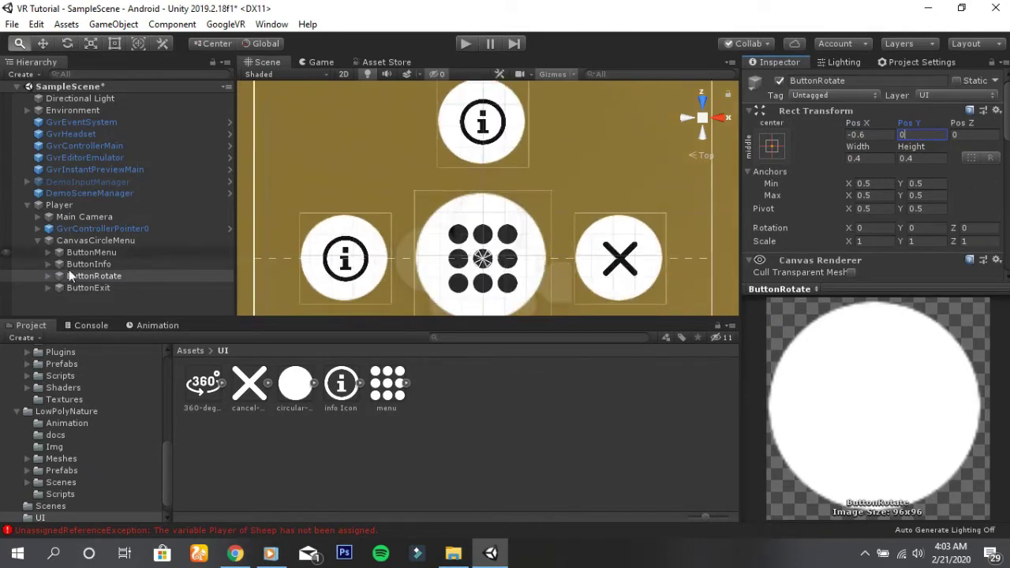
Step: Drag the 360-degrees sprite into ButtonRotate's Image Source Image
click(48, 275)
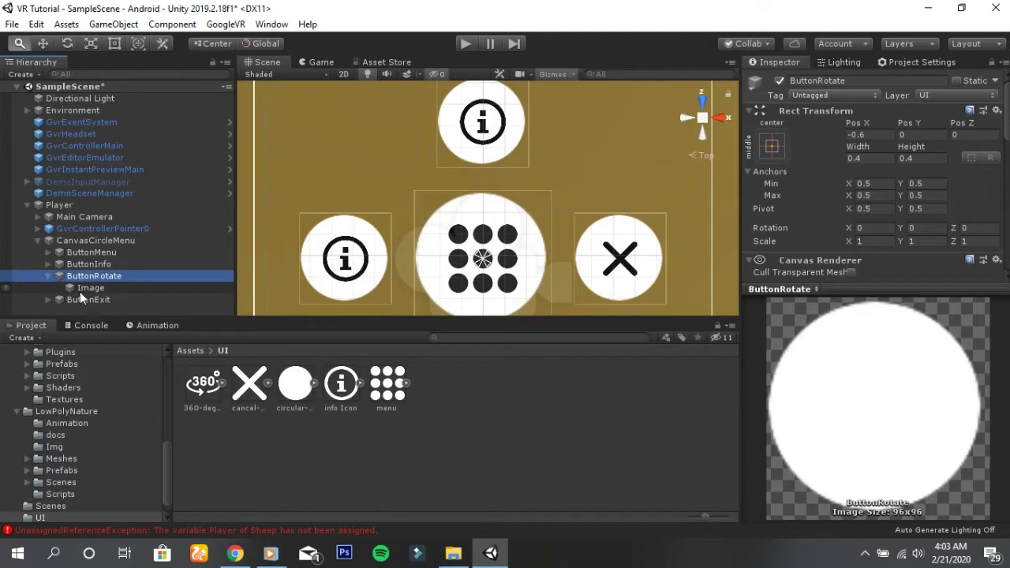
click(89, 287)
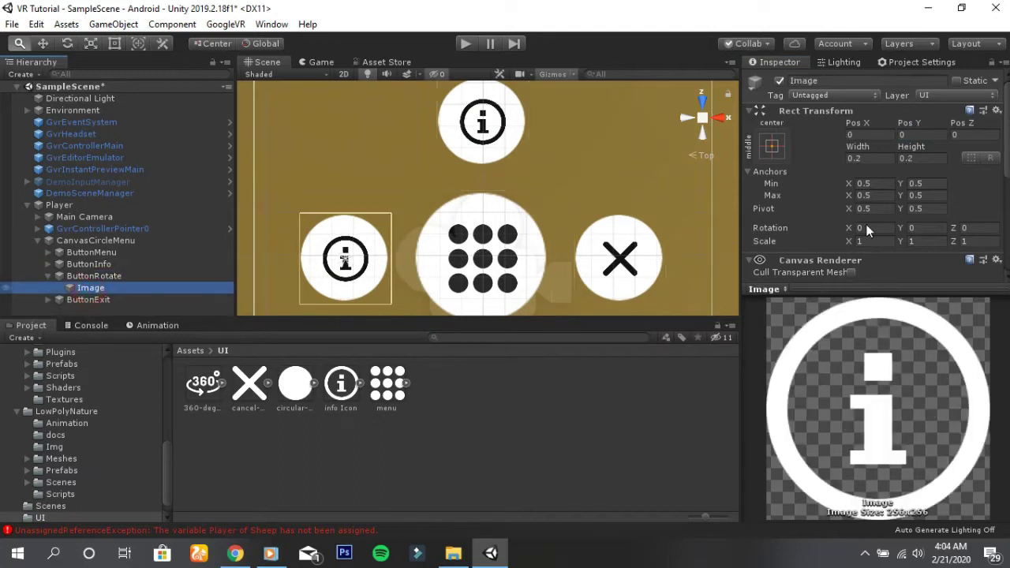
scroll(948, 220, down, 5)
drag(203, 385, 927, 115)
scroll(516, 241, down, 3)
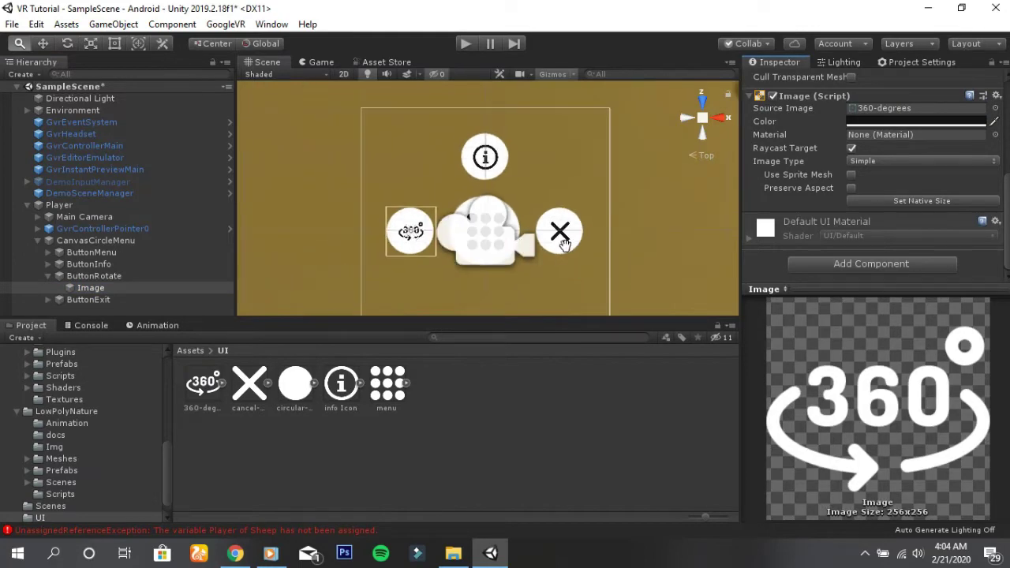
scroll(566, 245, up, 2)
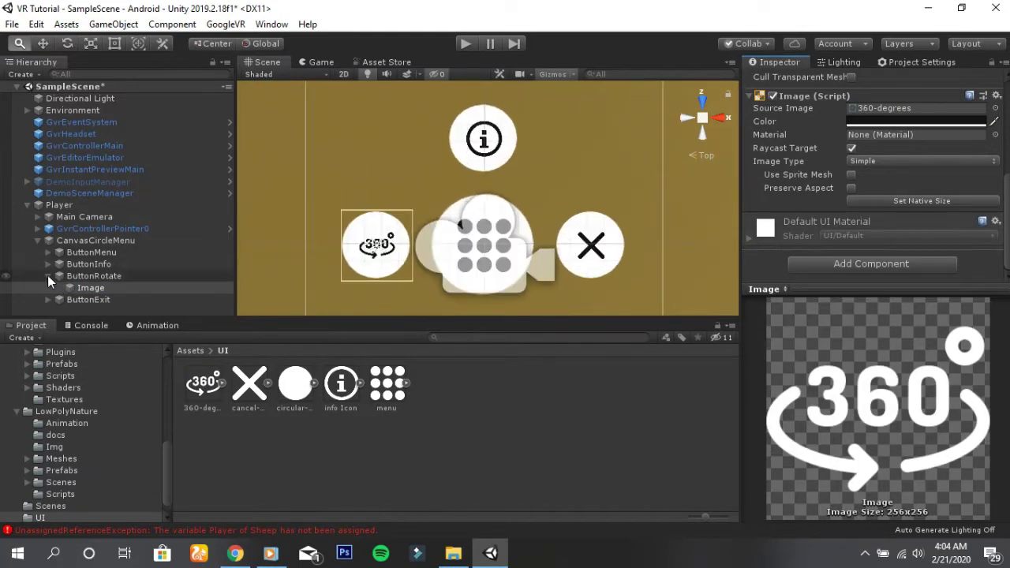
Step: Create a new folder named Script in Assets
click(47, 276)
click(38, 240)
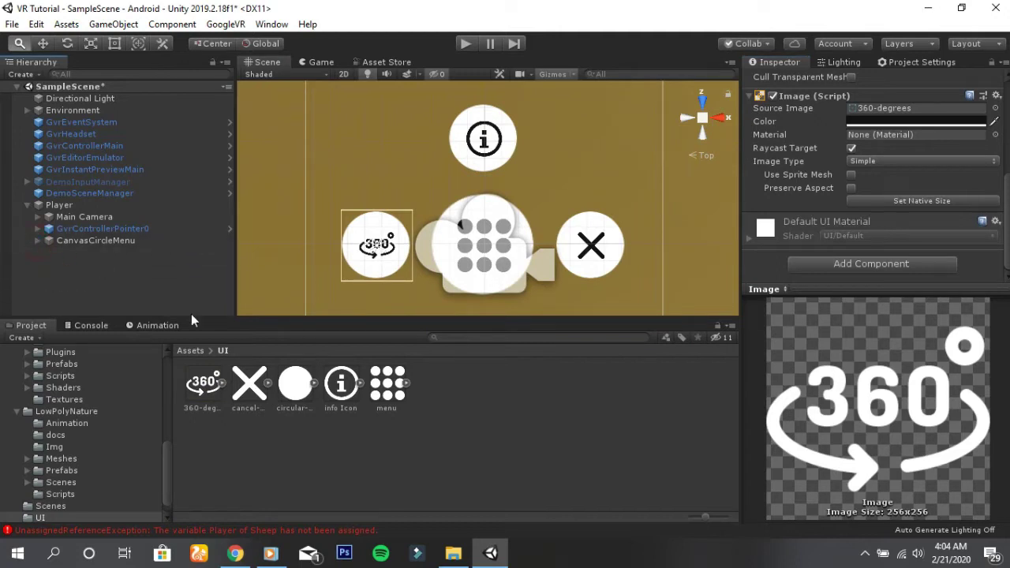
click(190, 350)
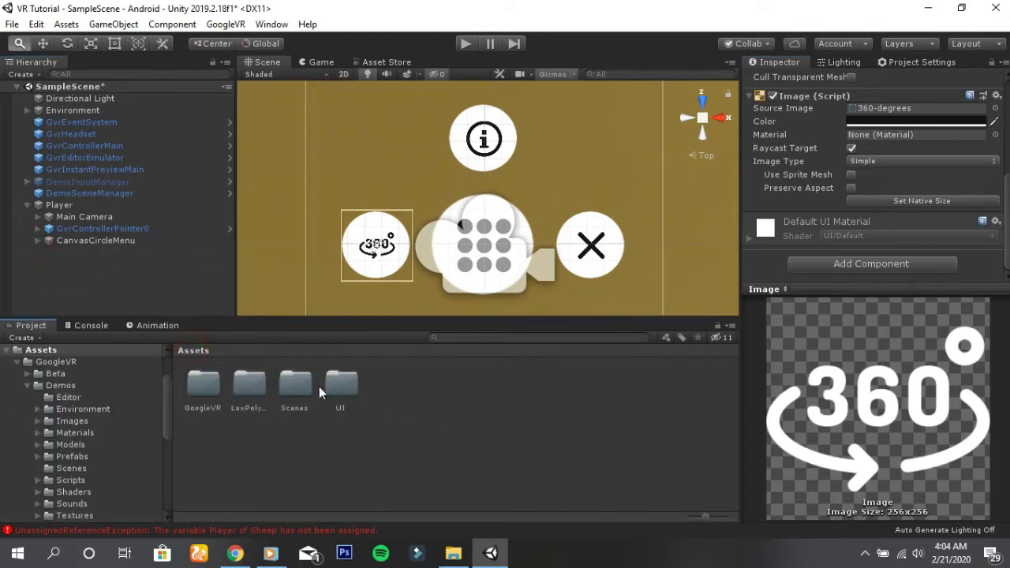
right_click(423, 407)
mouse_move(544, 62)
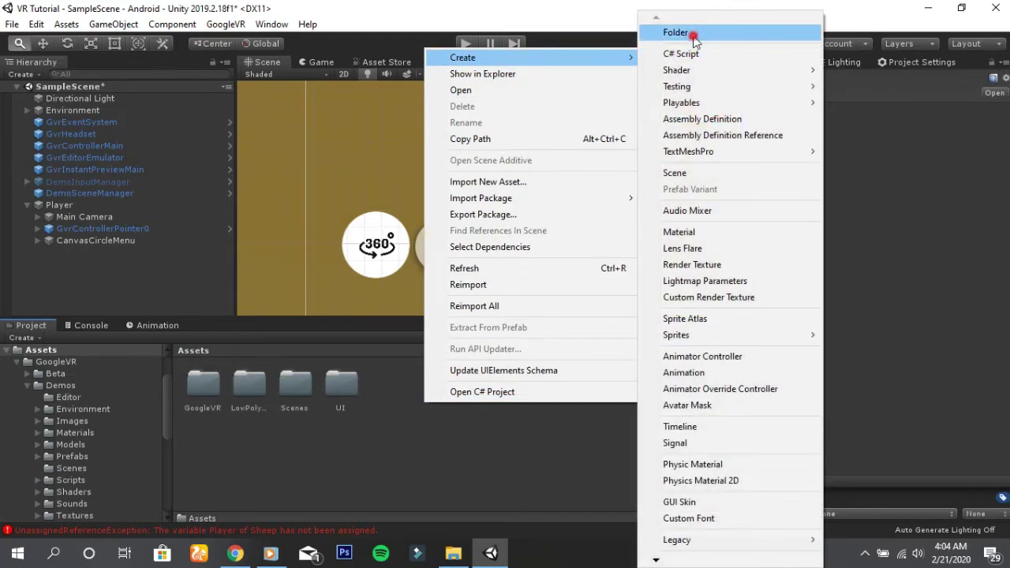
click(693, 36)
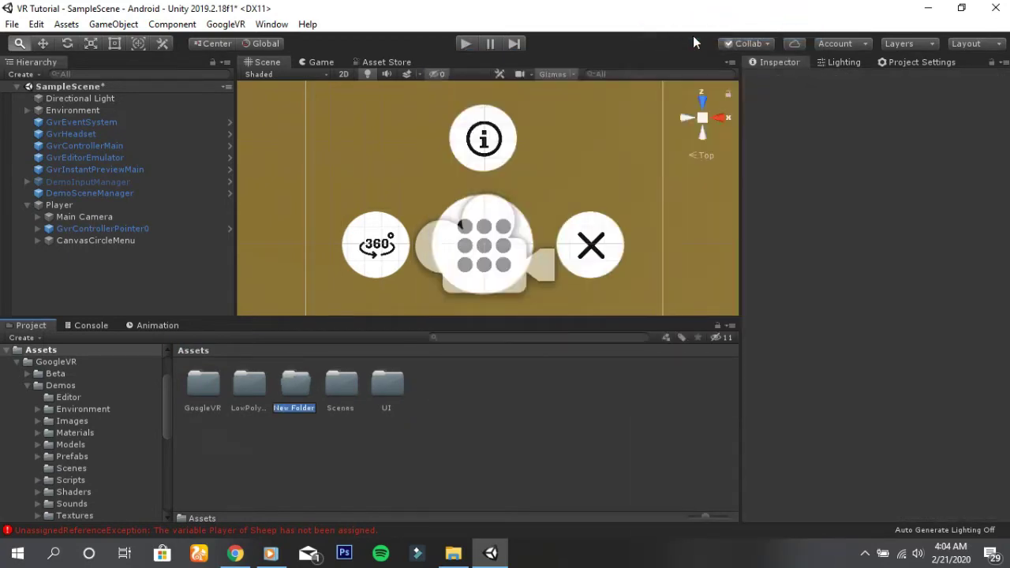
text(Script)
key(Return)
Step: Inside the Script folder, create a C# script named CircleMenu
double_click(343, 390)
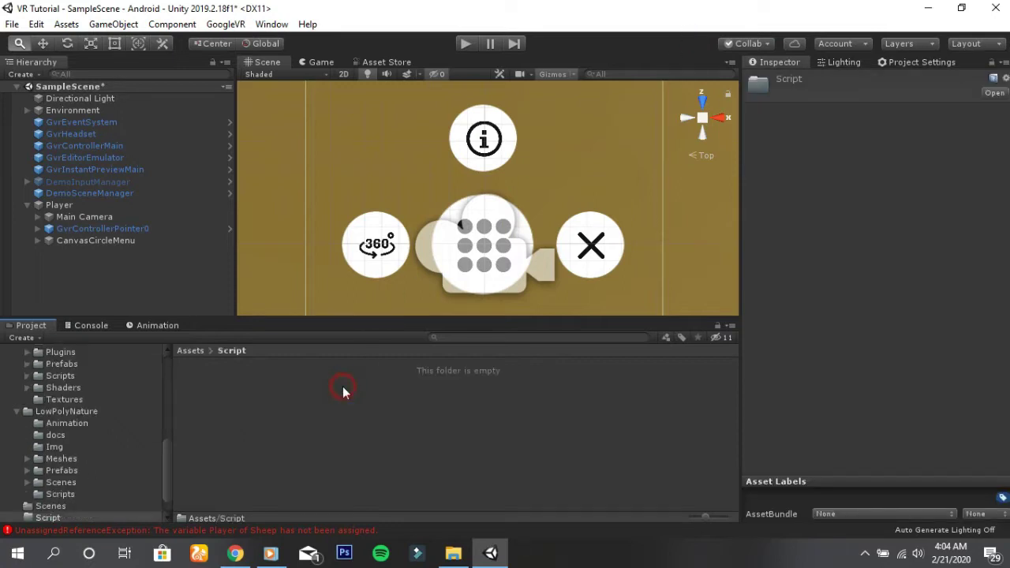
right_click(343, 406)
mouse_move(445, 62)
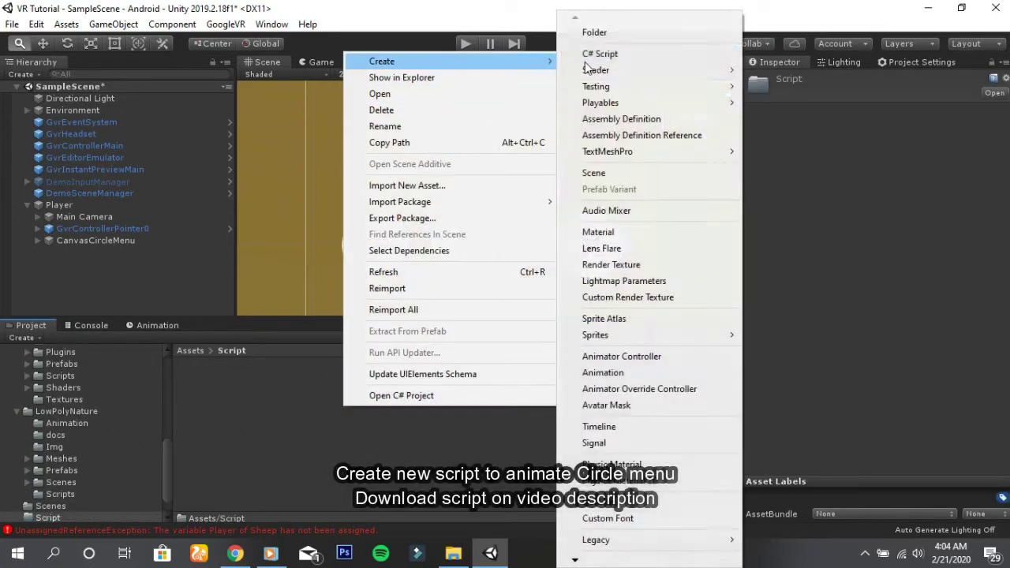
click(641, 53)
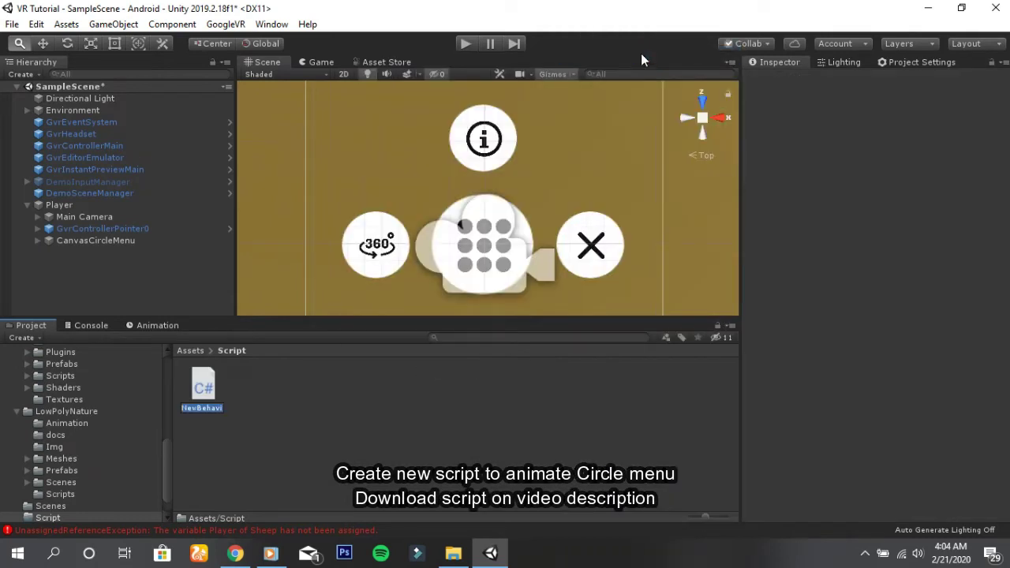
text(Circle)
text(Menu)
key(Return)
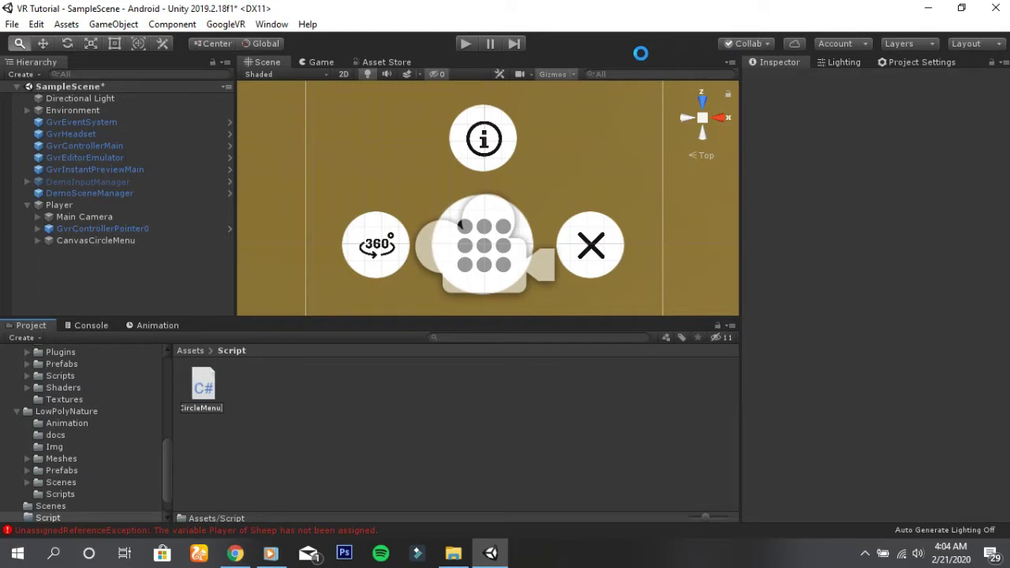
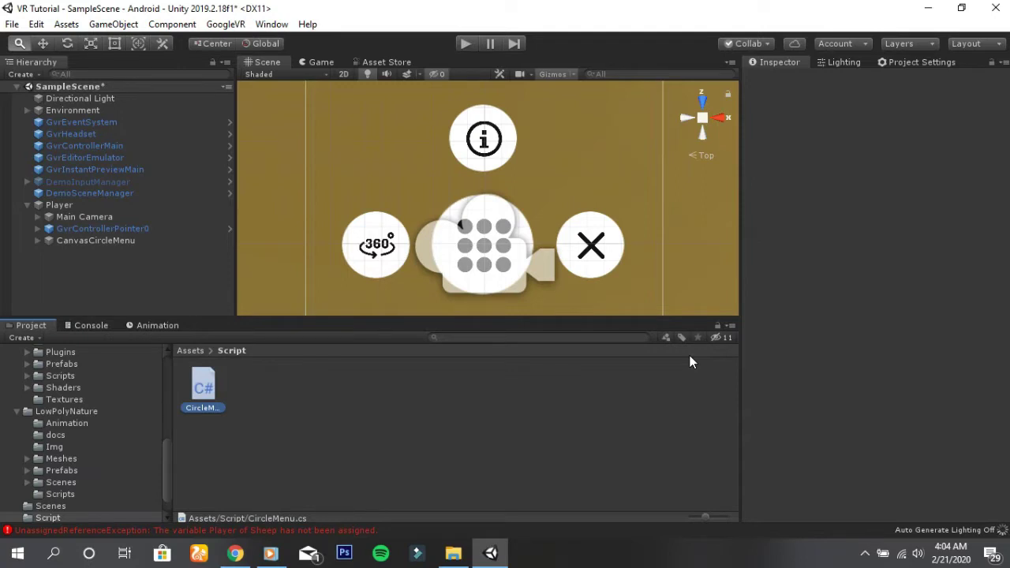
Step: Expand CanvasCircleMenu in the Hierarchy and select its ButtonMenu child
click(865, 555)
click(864, 555)
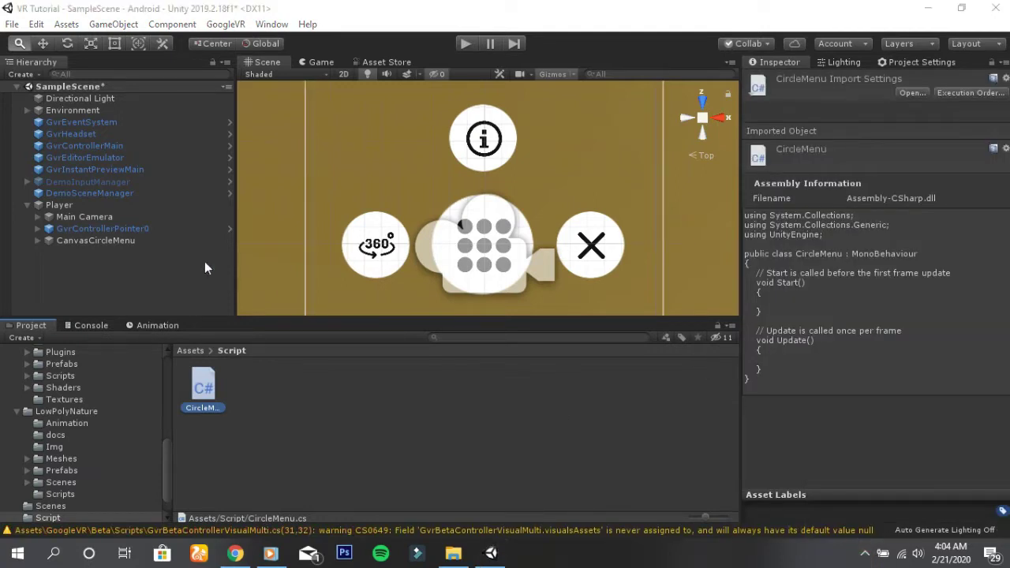
click(46, 244)
click(36, 240)
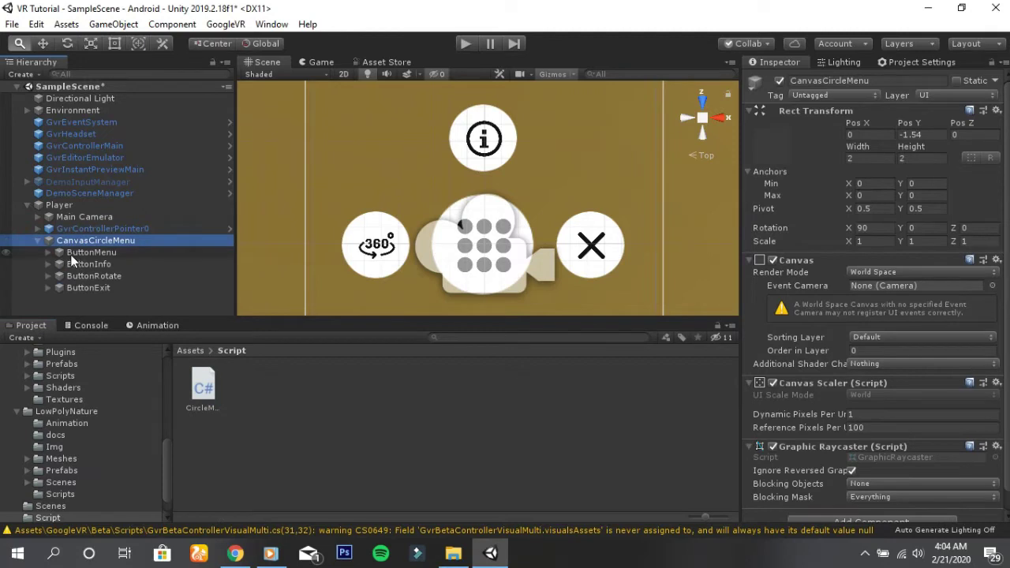
click(72, 253)
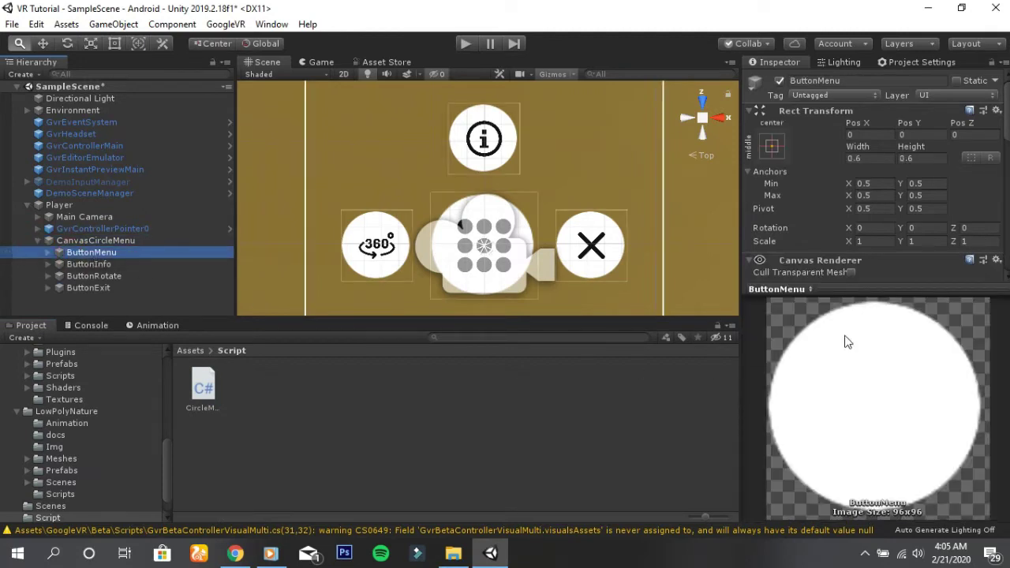
Step: Scroll ButtonMenu's Inspector down and try dragging the CircleMenu script onto it
drag(892, 289, 889, 324)
scroll(890, 317, down, 5)
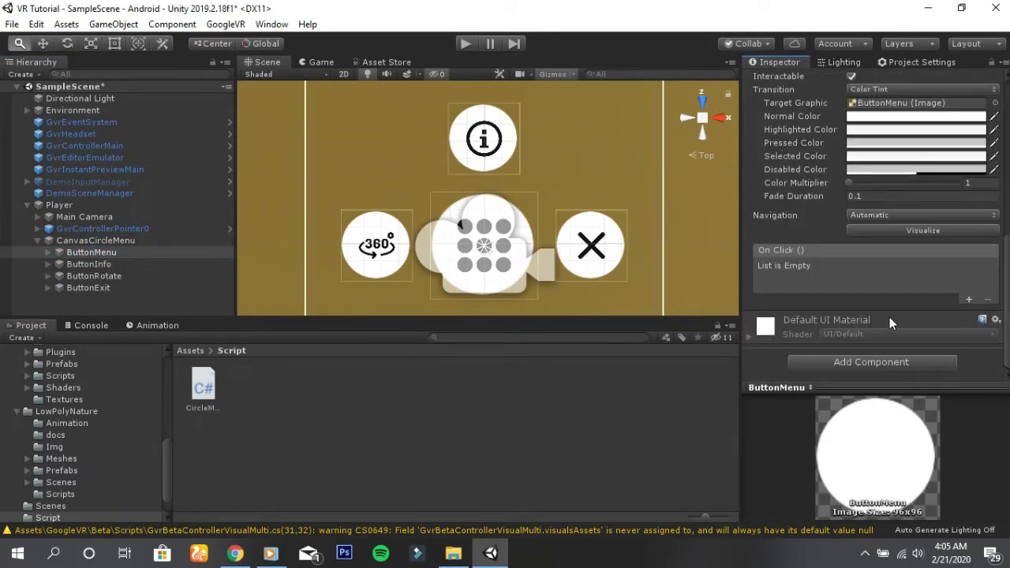
mouse_move(203, 391)
mouse_down()
mouse_move(878, 383)
mouse_move(891, 360)
mouse_up()
Step: Add the Circle Menu script to ButtonMenu via a 'cir' search and open it in Visual Studio
click(874, 363)
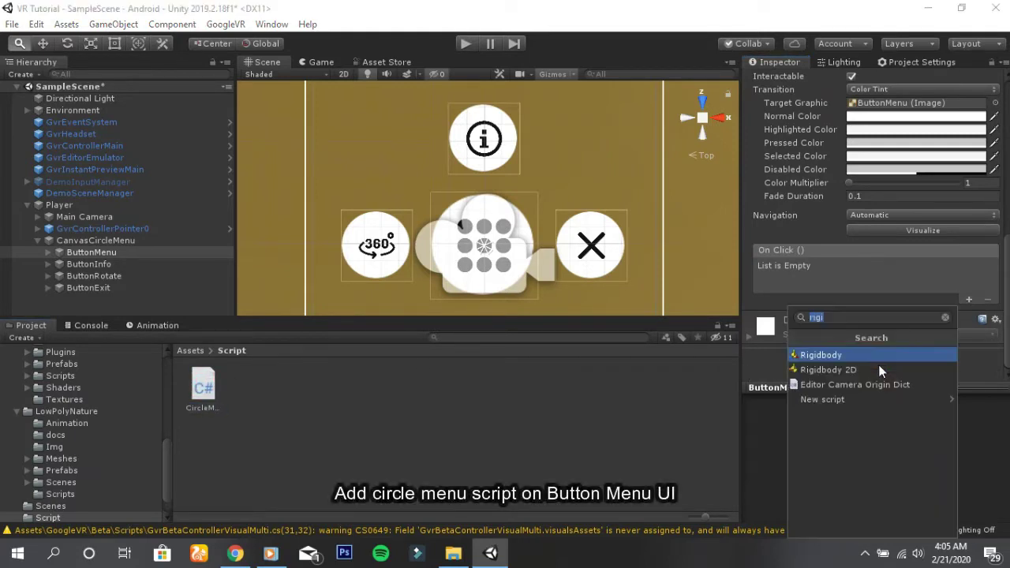
text(cir)
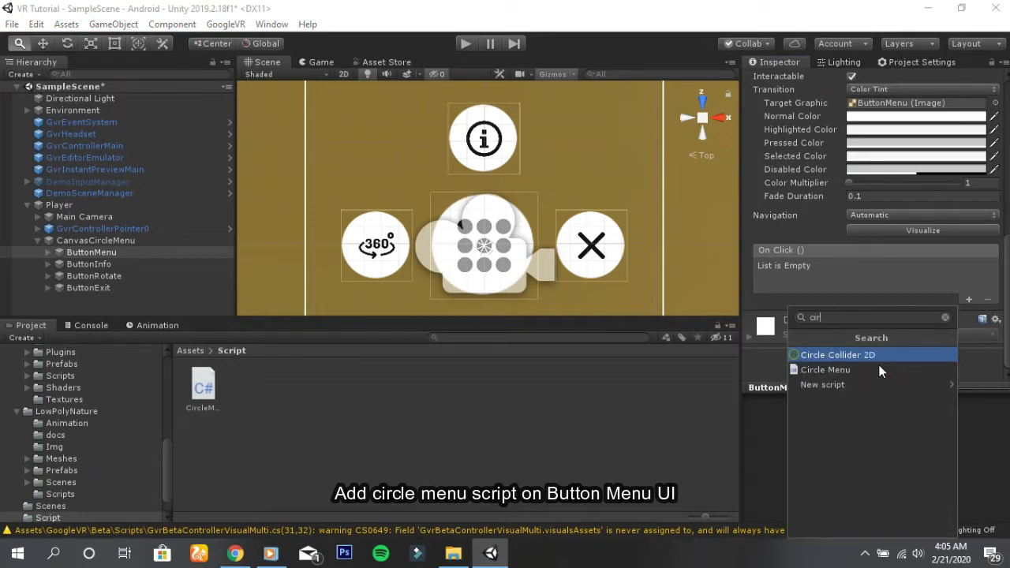
click(878, 367)
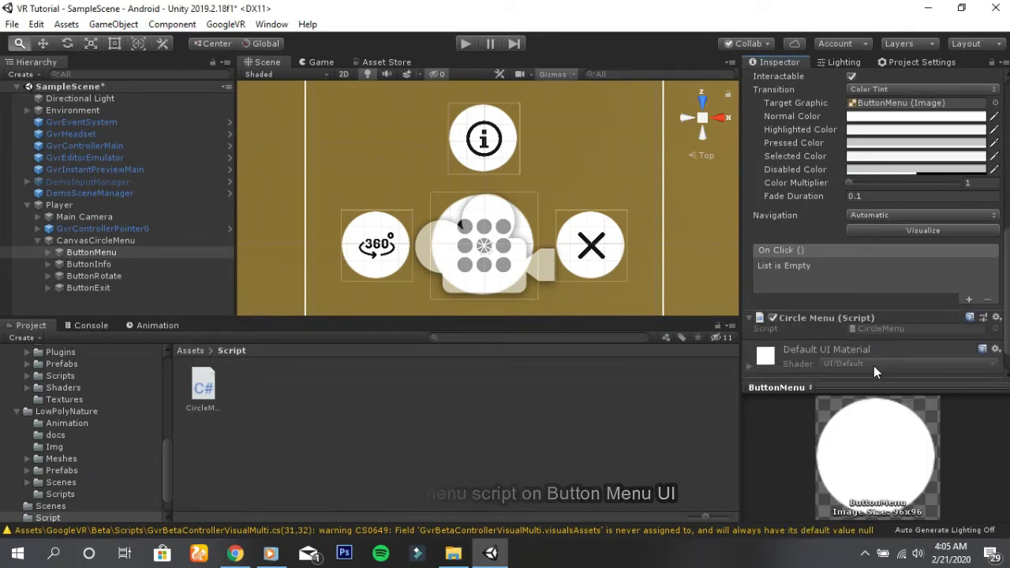
scroll(901, 327, down, 1)
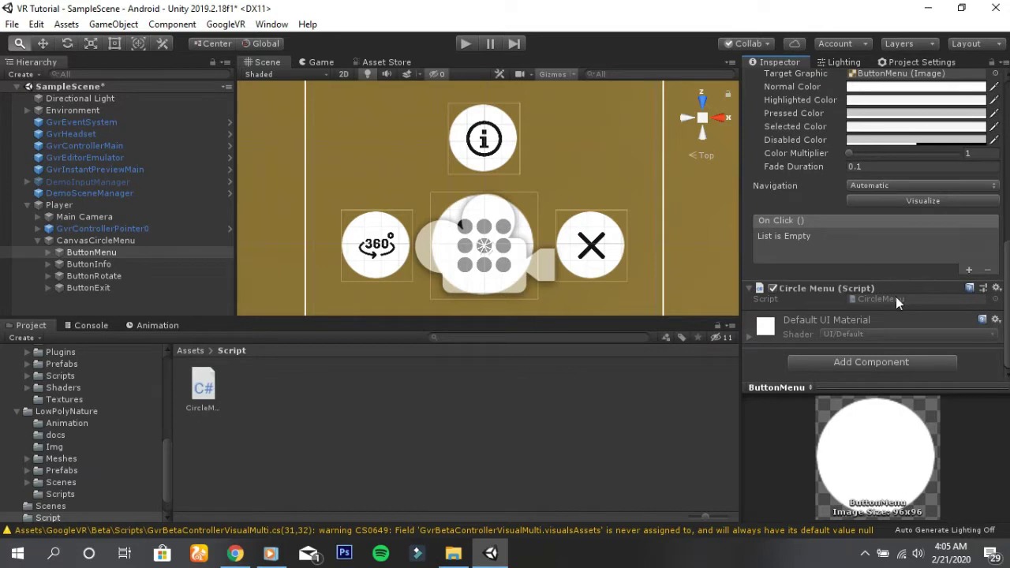
double_click(895, 298)
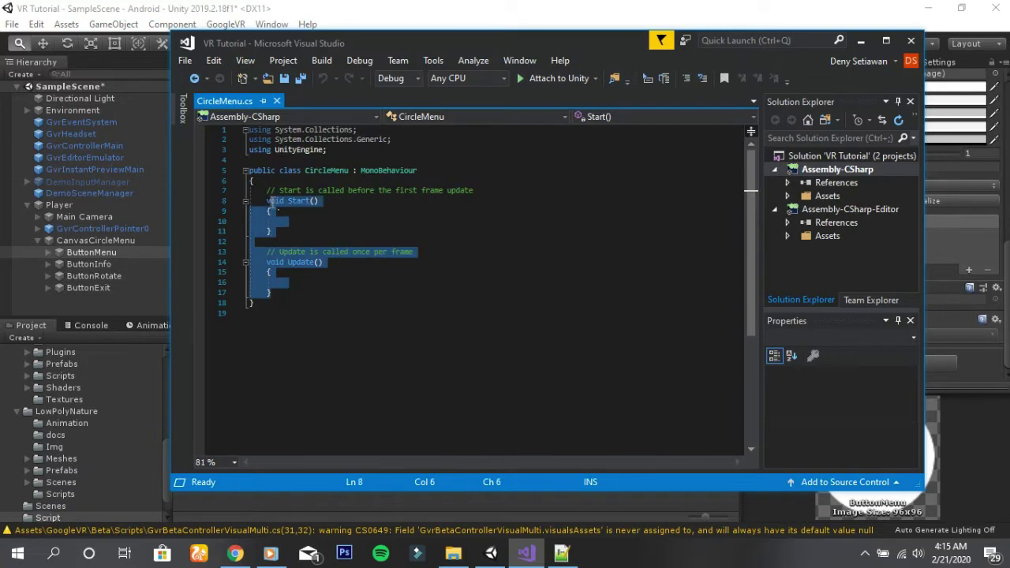
Step: Declare a public GameObject field named CircleMenu in CircleMenu.cs
drag(269, 203, 269, 195)
text(publ)
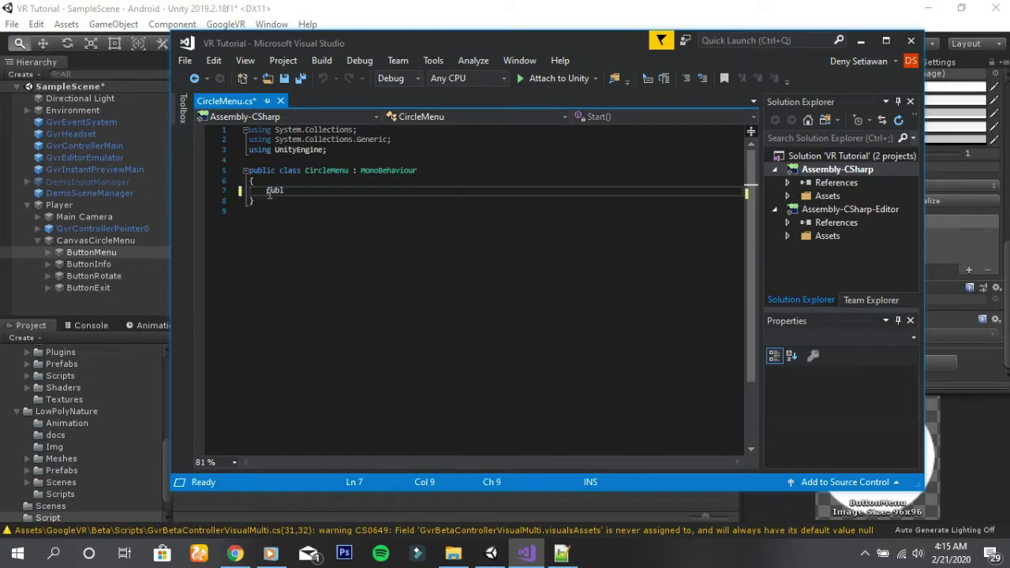
text(ic GameO)
key(Tab)
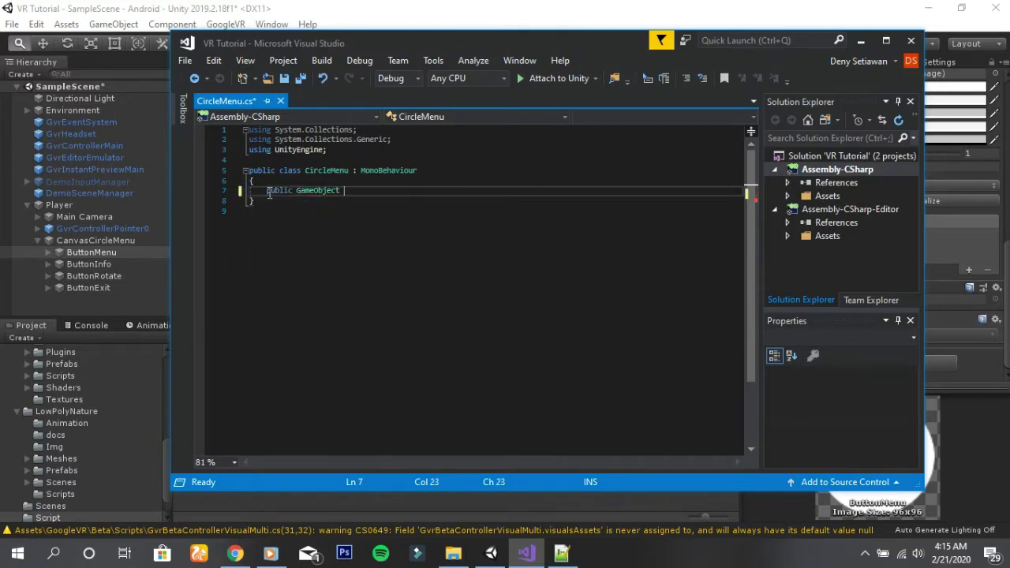
text(CircleMenu)
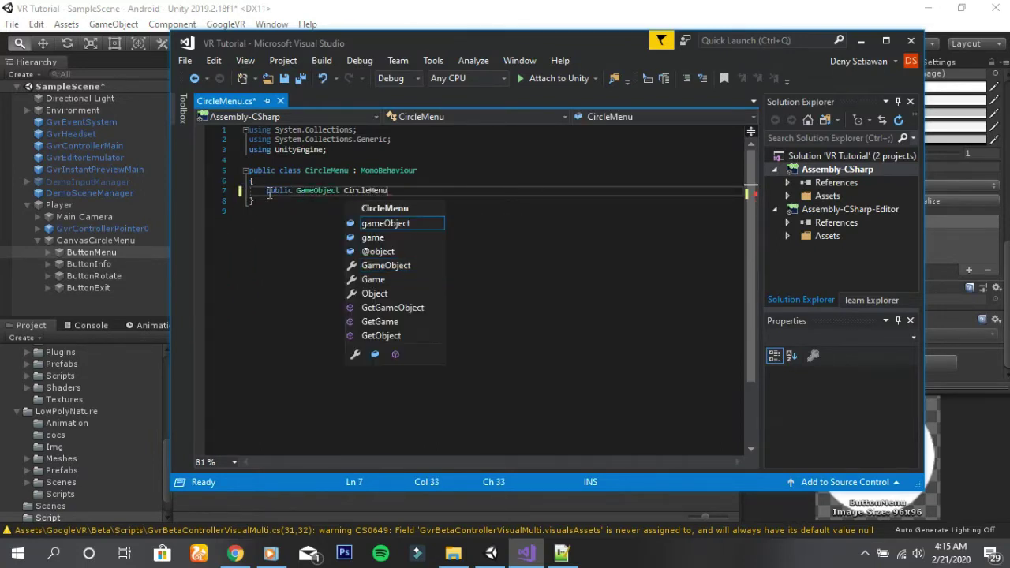
text(;)
key(Return)
key(Return)
Step: Add a public ShowHideMenu() method containing an if (CircleMenu != null) check
text(public void Sh)
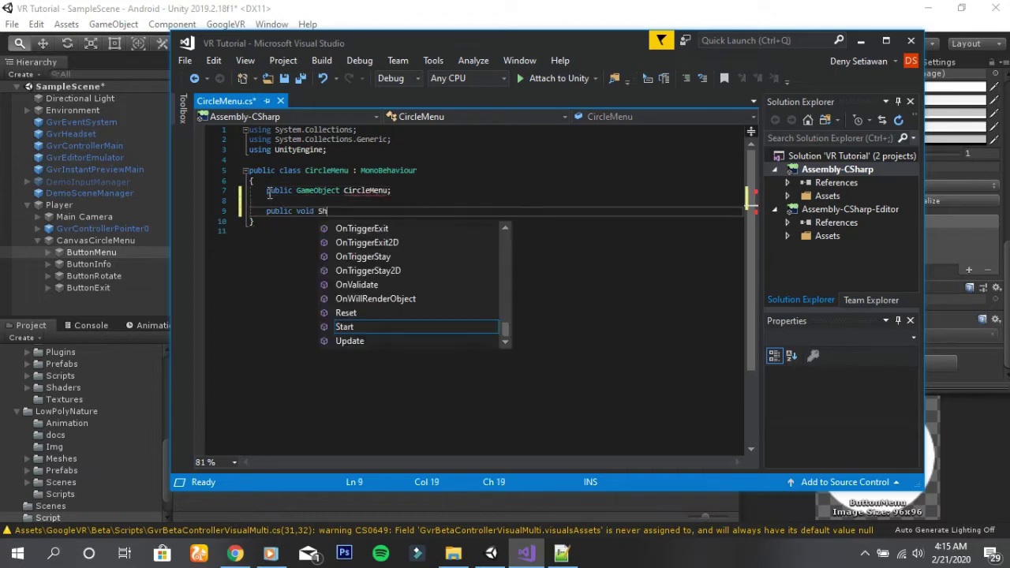
text(owHideMenu)
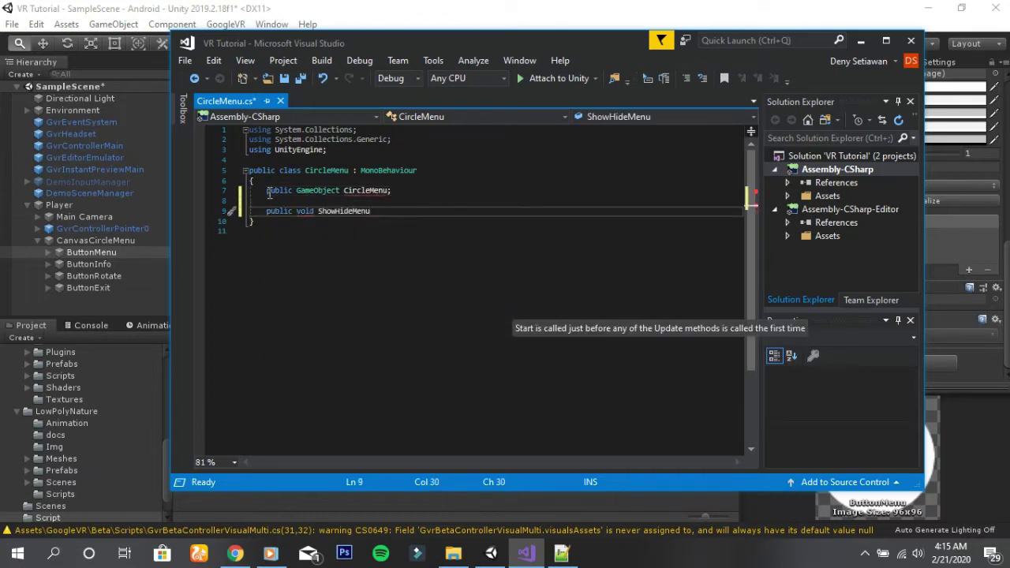
text(() {)
key(Return)
text(f)
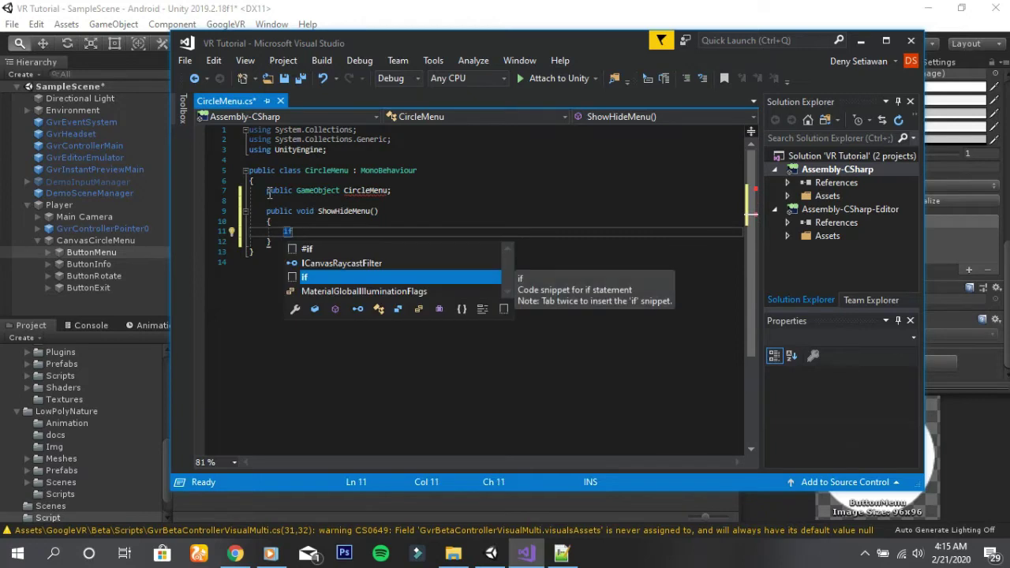
text((CircleMenu)
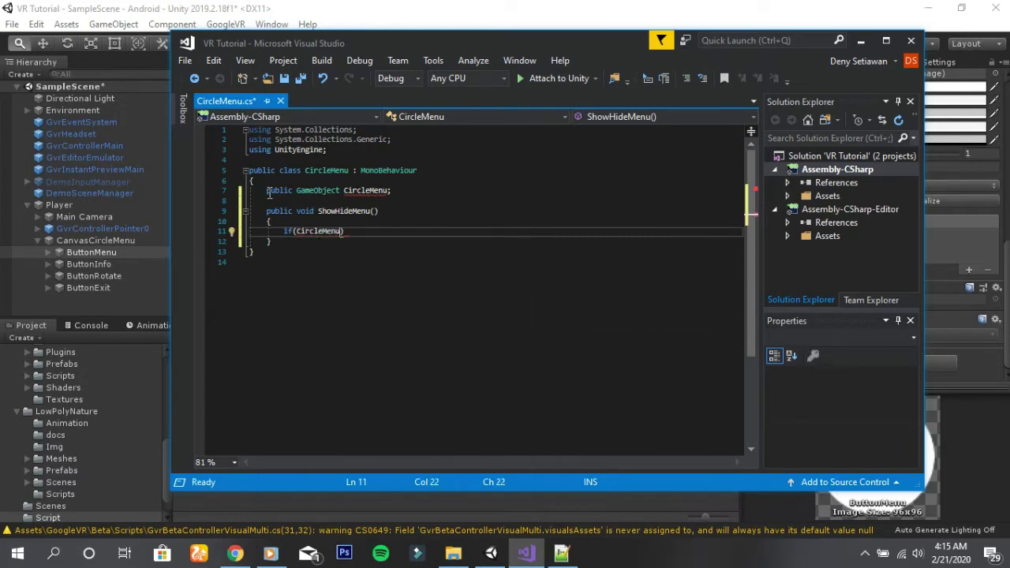
text( != null)
key(Return)
Step: Open the if block and rename the field to CircleMenuPanel in its declaration and condition
text({)
key(Return)
click(389, 190)
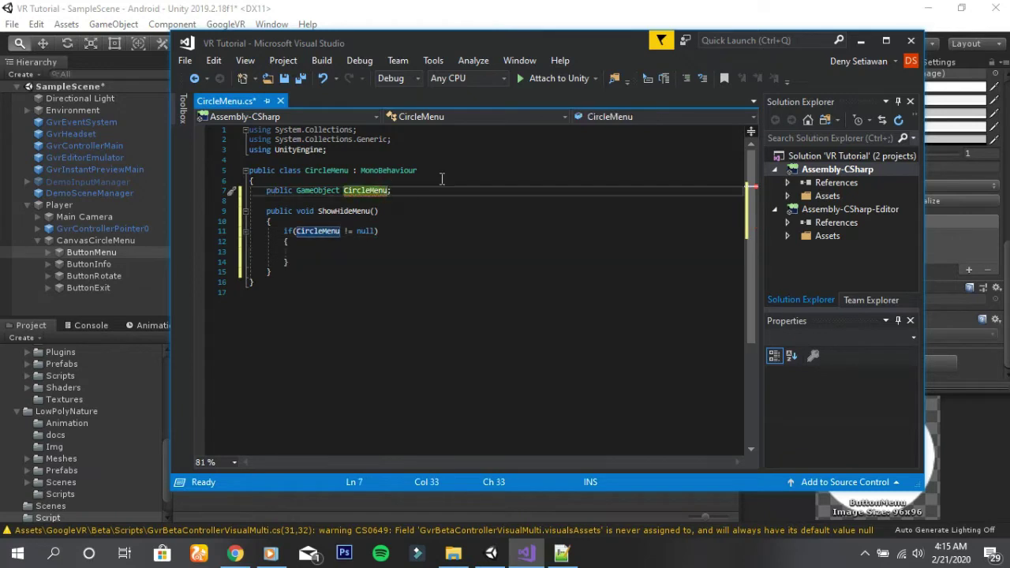
text(Panel)
click(342, 231)
text(Panel)
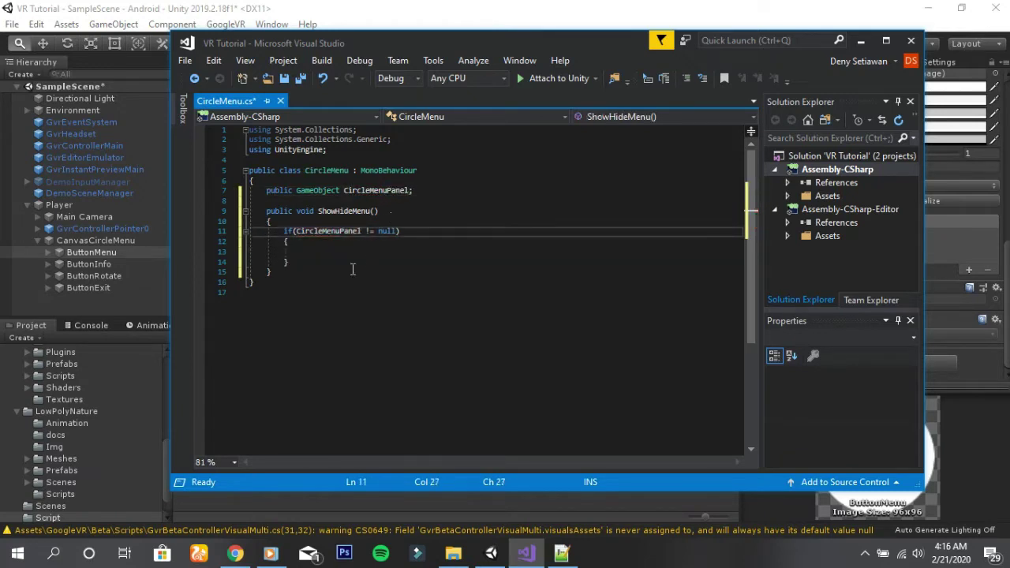
click(352, 251)
Step: Get the Animator from CircleMenuPanel and add an if (animator != null) block
text(nim)
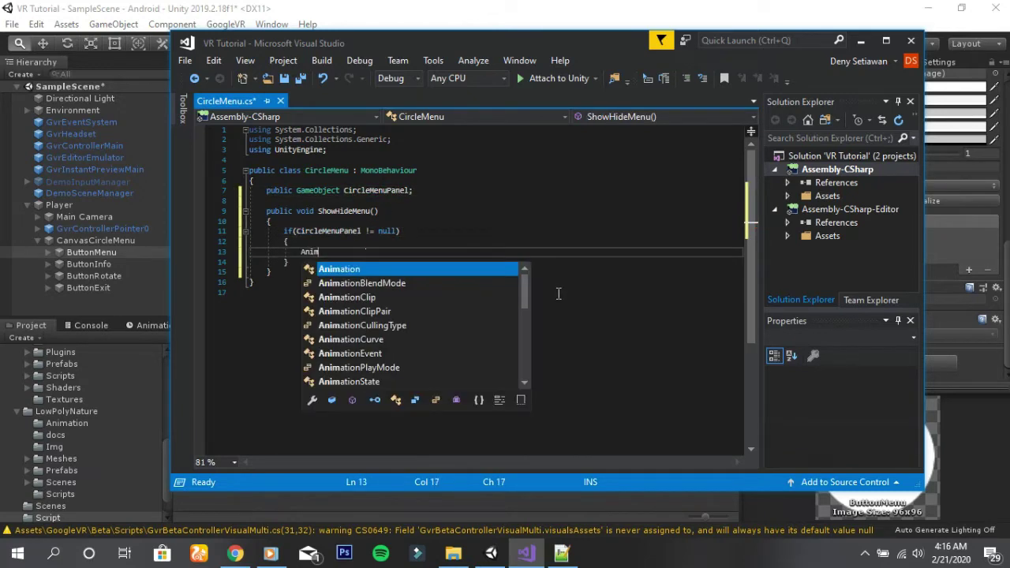
text(ator animator)
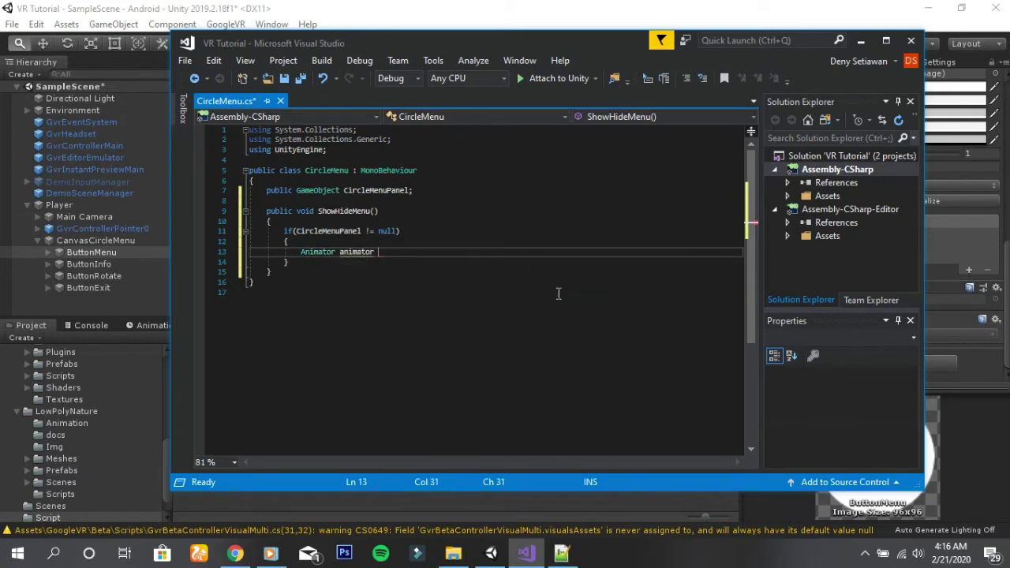
text( = CircleMenuPanel.)
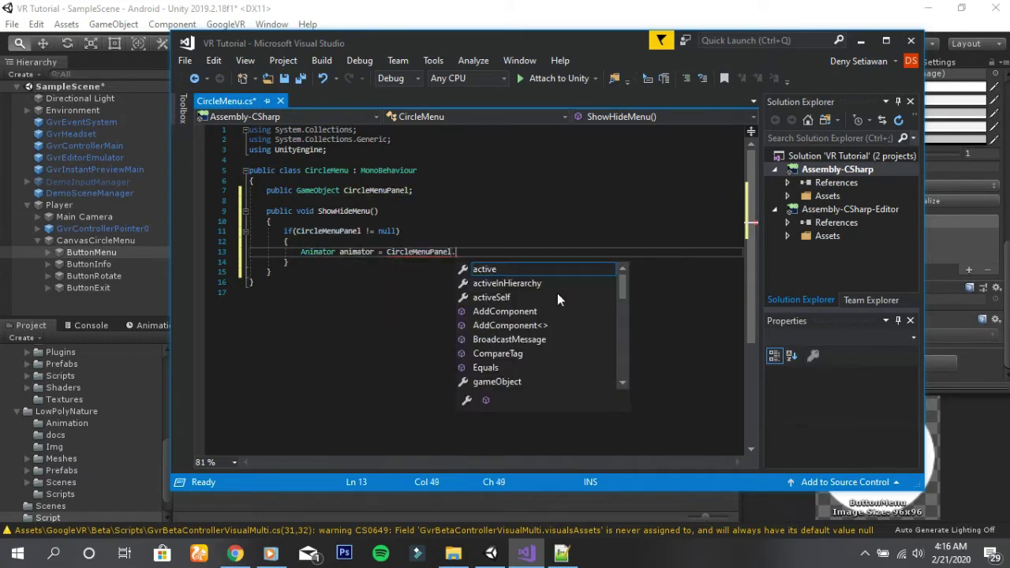
text(Get)
key(Tab)
text(<Anim>)
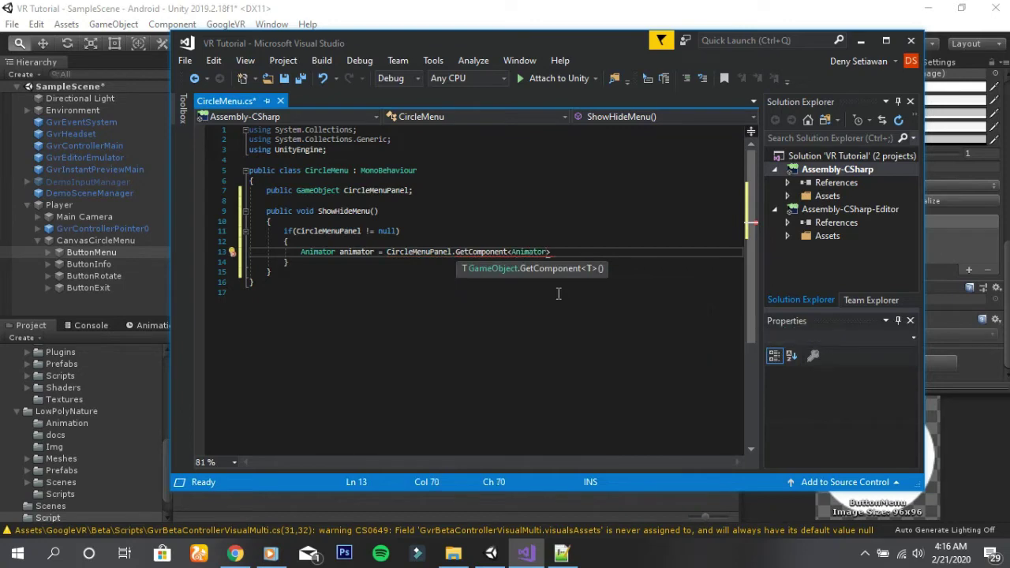
text(();)
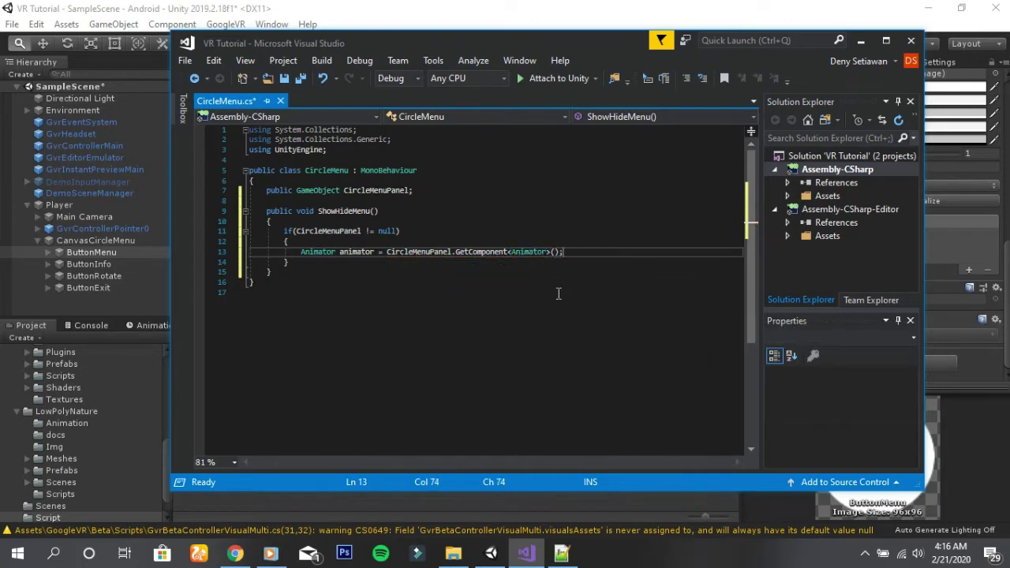
key(Return)
text(if(animator)
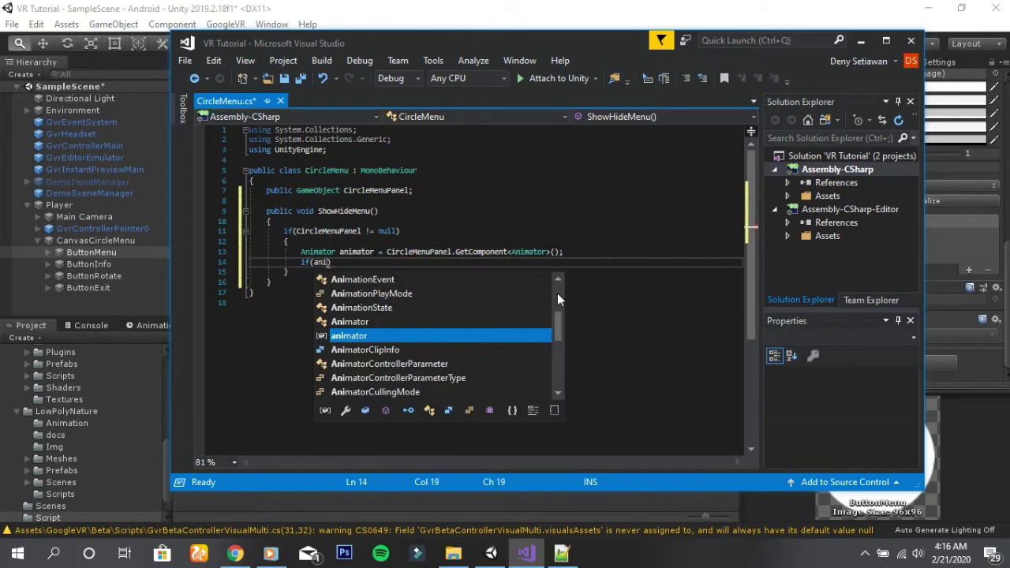
text( != null)
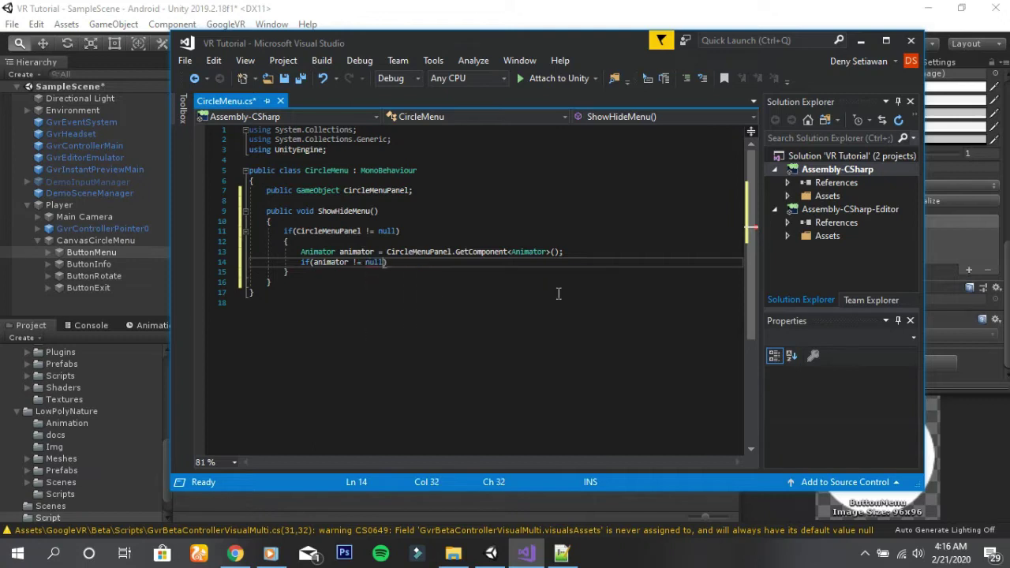
key(Return)
text({)
key(Return)
Step: Read isOpen from the 'show' bool, set 'show' to !isOpen, and save CircleMenu.cs
text(boo)
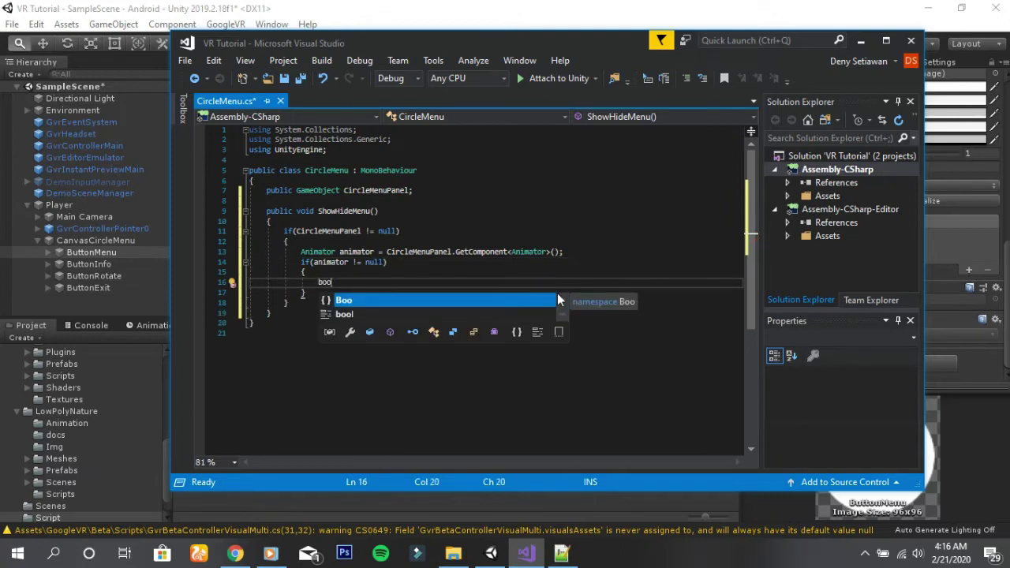
text(l is)
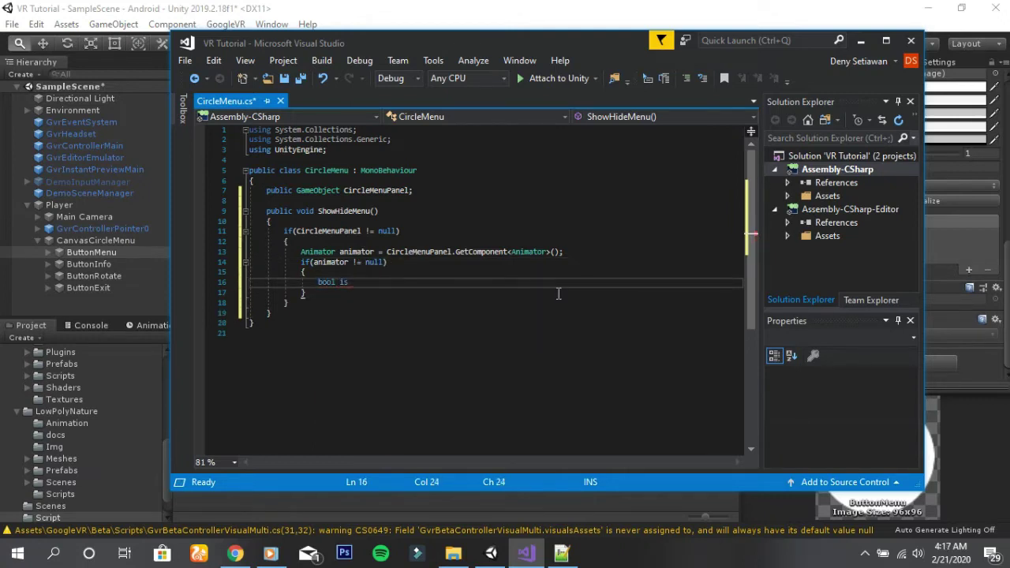
text(Open = animator.)
text(GetBool(")
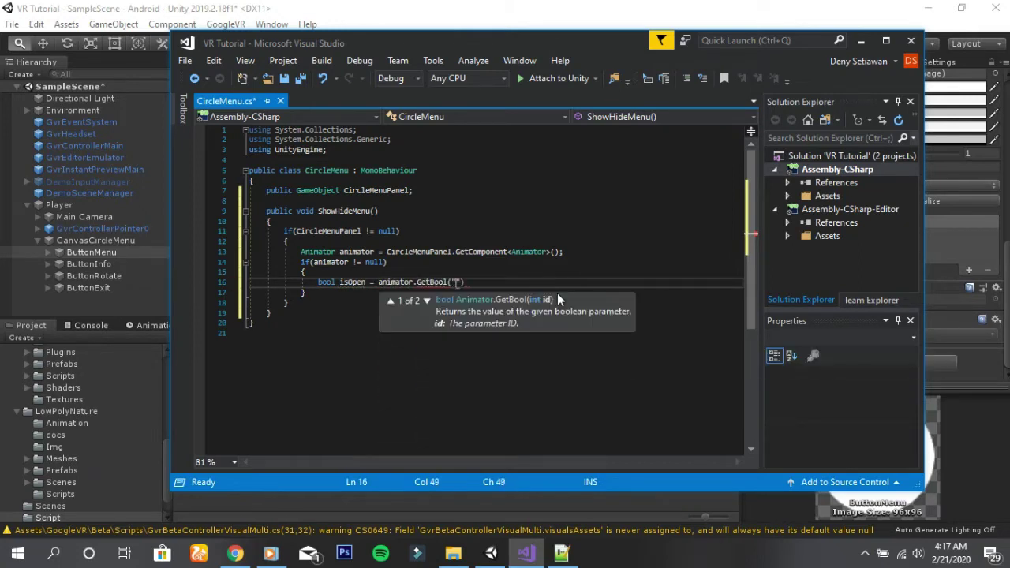
text(show");)
key(Return)
text(a)
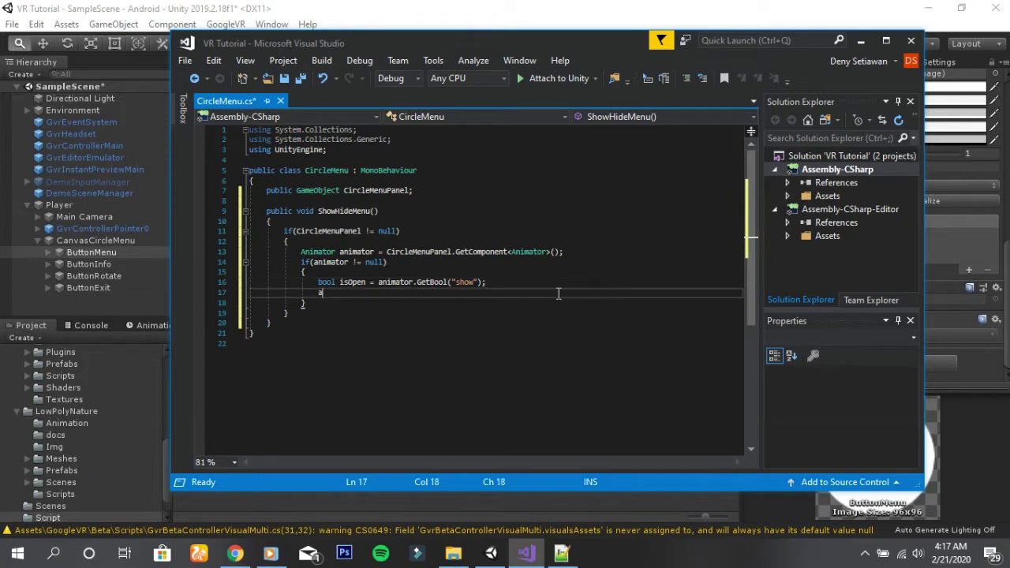
text(nimator.Set)
key(Tab)
text(("show")
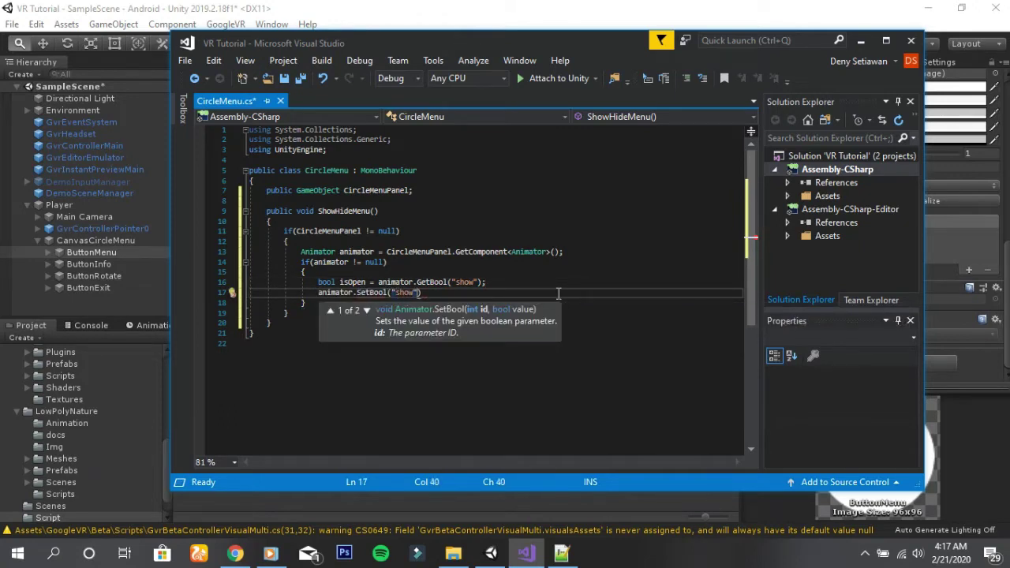
text(, !is)
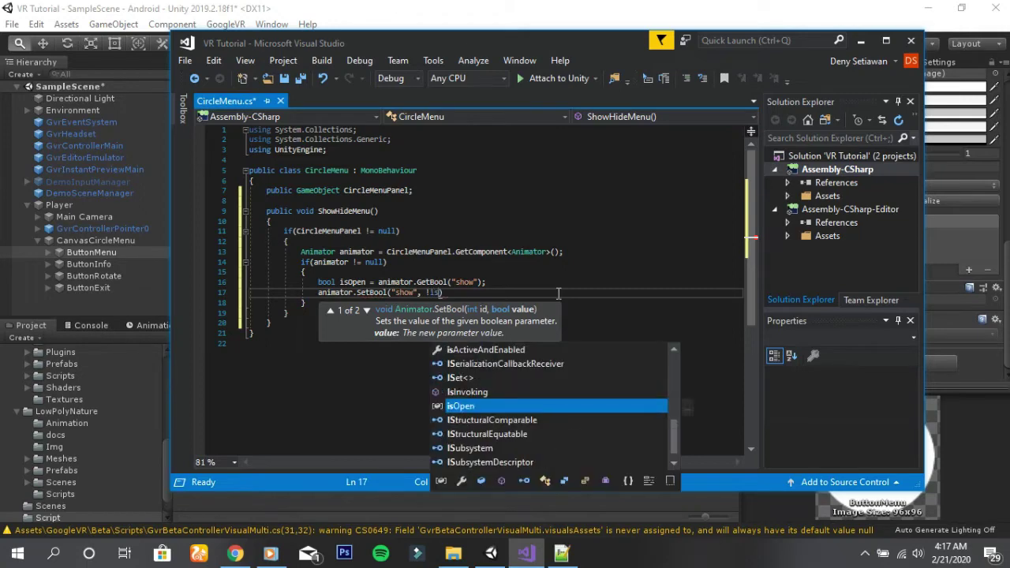
key(Tab)
text();)
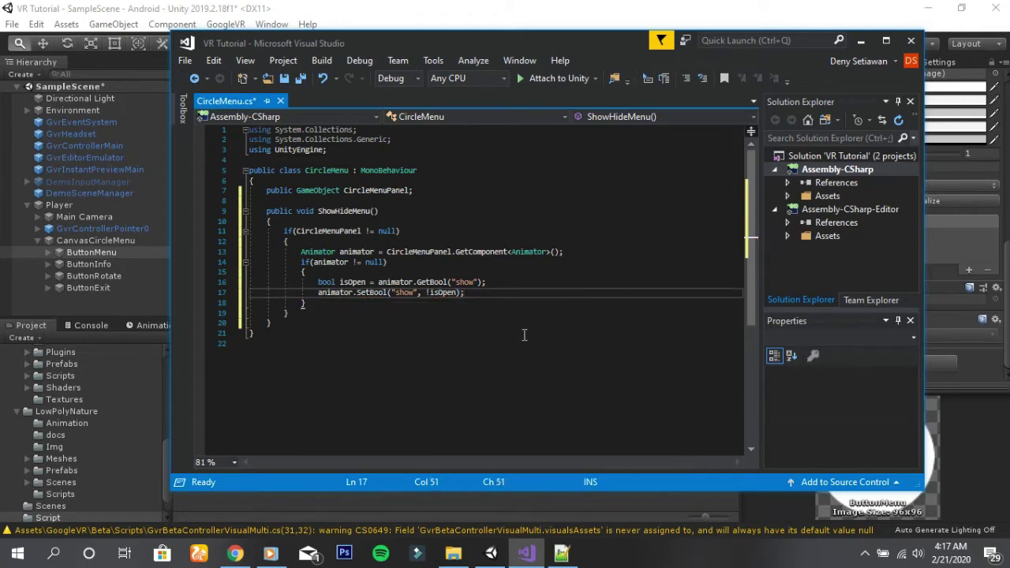
key(ctrl+s)
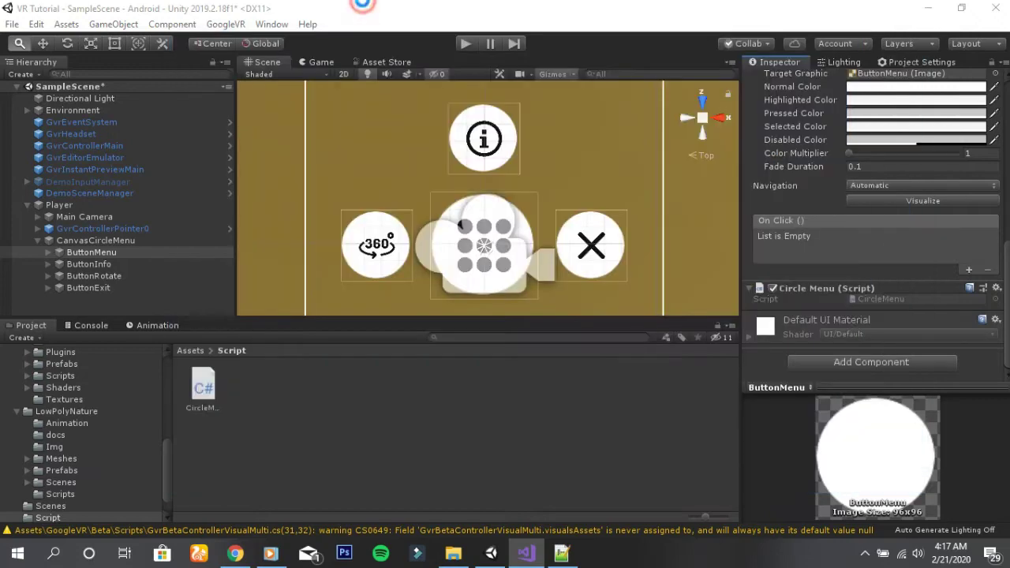
click(352, 26)
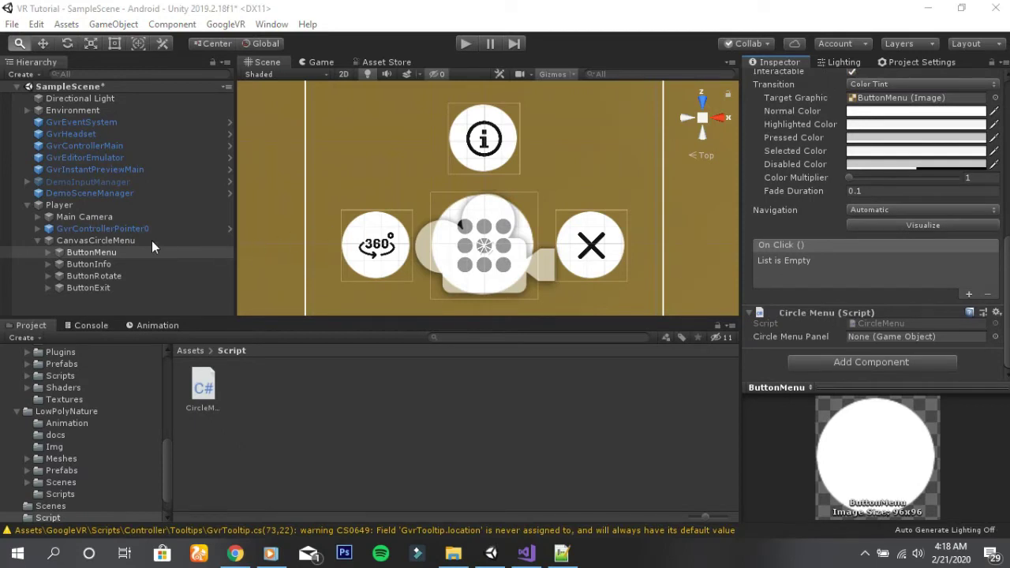
Step: Drag CanvasCircleMenu from the Hierarchy into ButtonMenu's Circle Menu Panel field
click(93, 252)
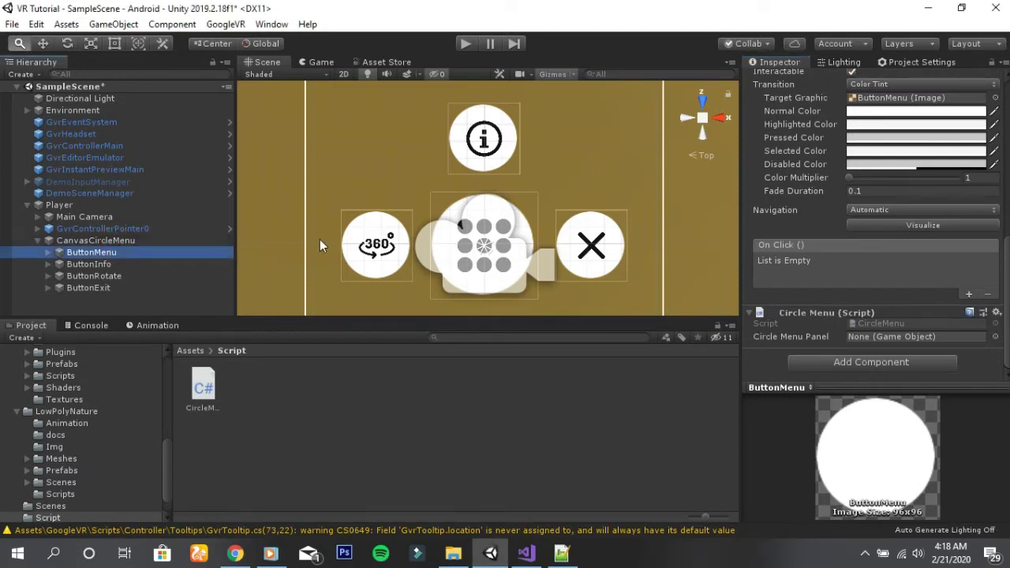
mouse_move(235, 239)
mouse_down()
mouse_move(320, 239)
mouse_move(219, 239)
mouse_up()
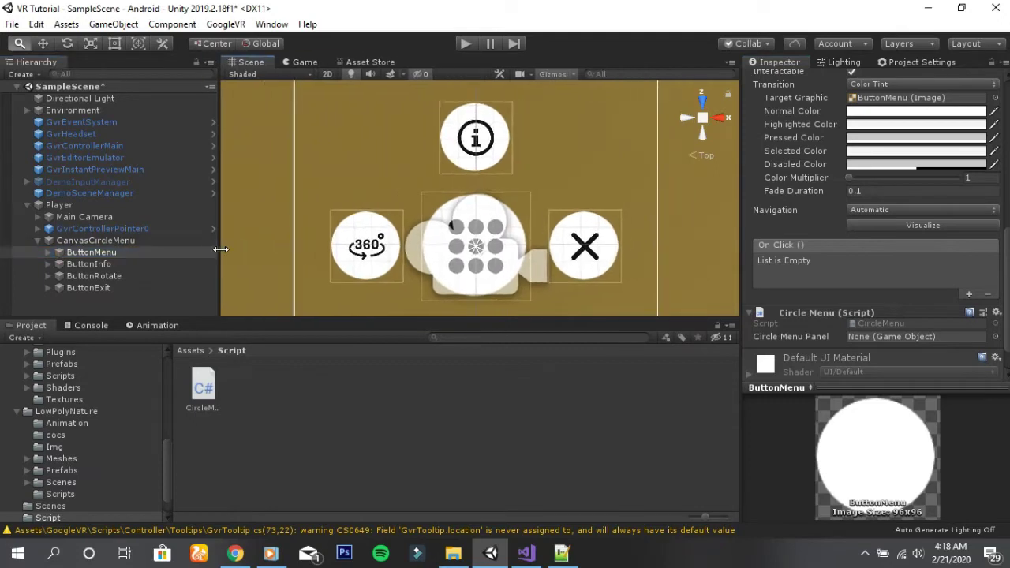
click(139, 242)
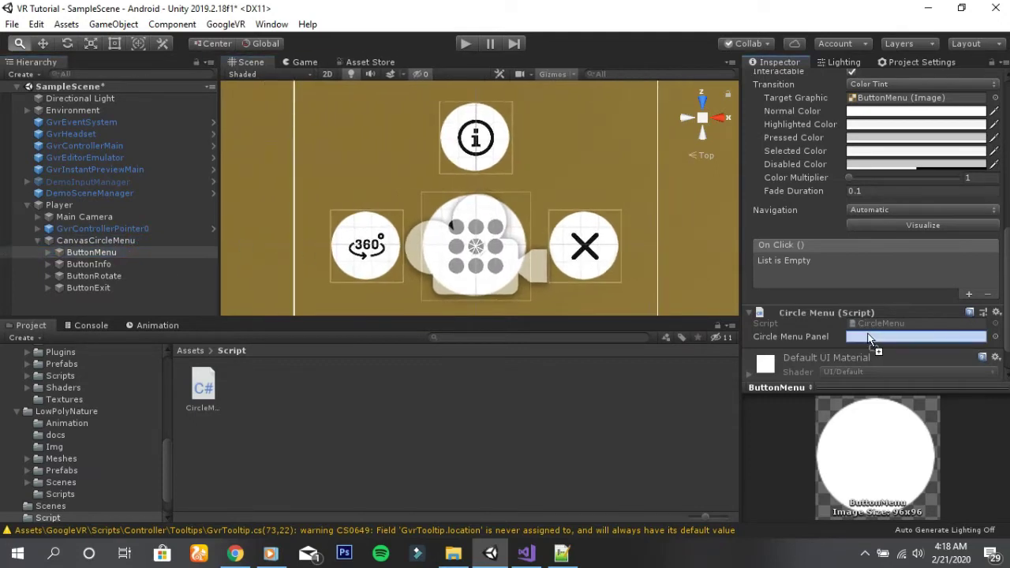
drag(157, 242, 876, 341)
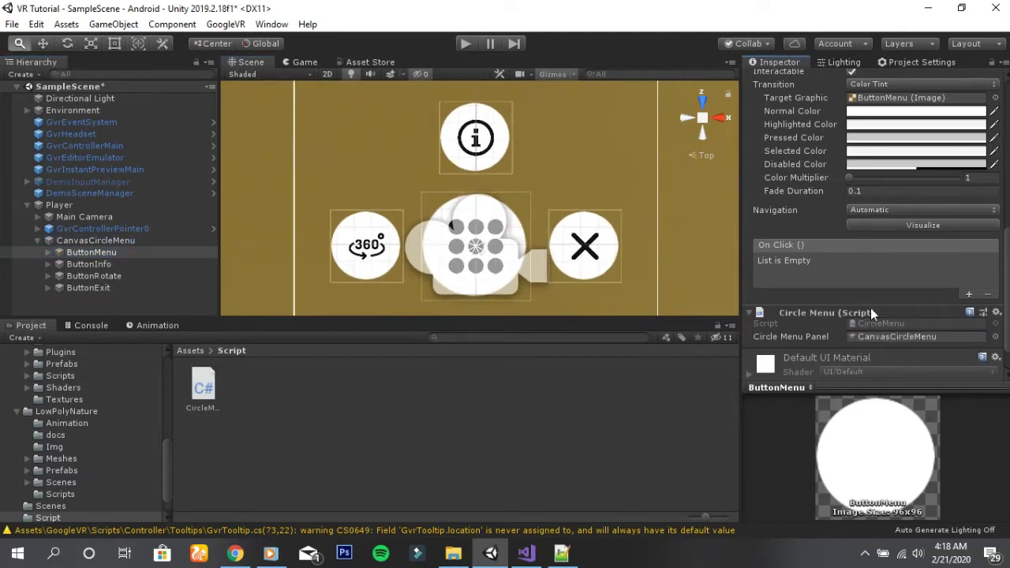
scroll(427, 198, down, 3)
scroll(466, 195, up, 2)
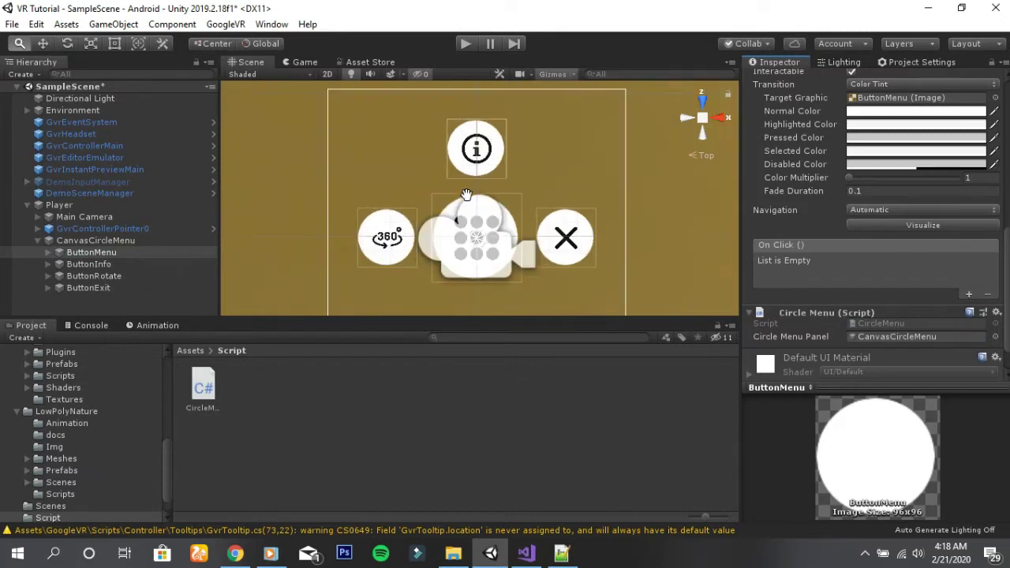
Step: Set Pos X and Pos Y to 0 for ButtonInfo, ButtonRotate and ButtonExit together
click(98, 265)
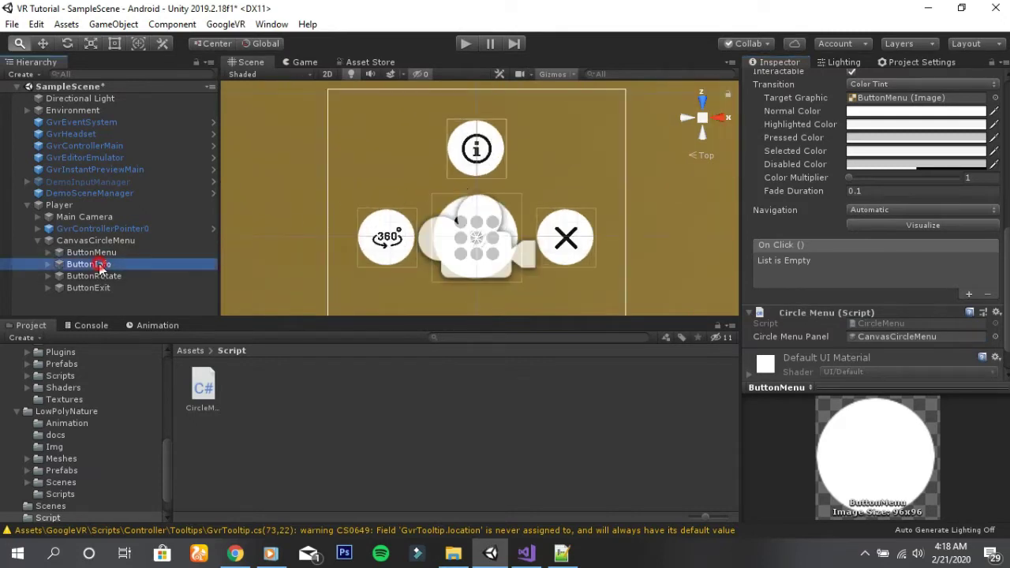
click(100, 252)
click(129, 265)
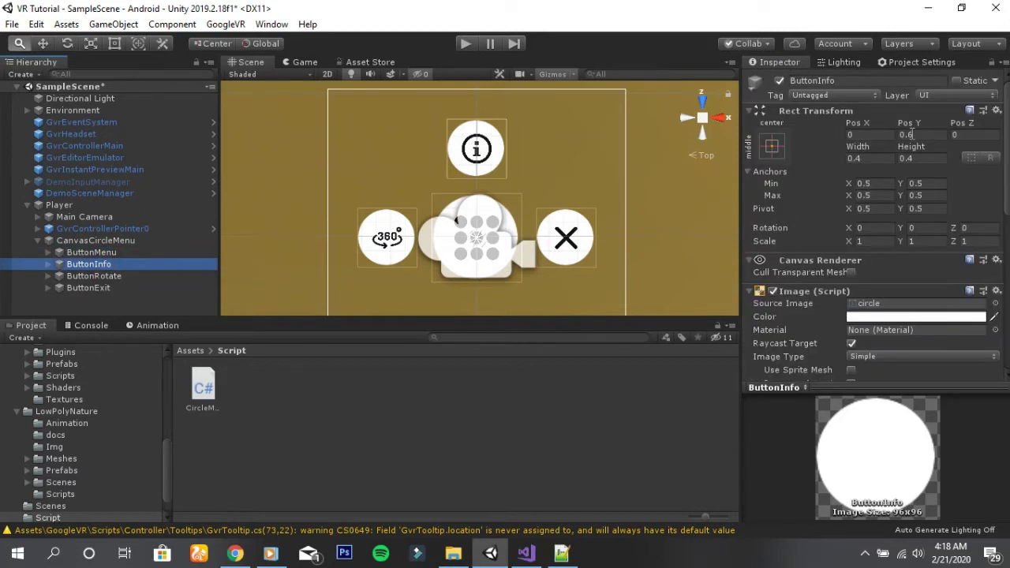
ctrl+click(138, 276)
ctrl+click(133, 288)
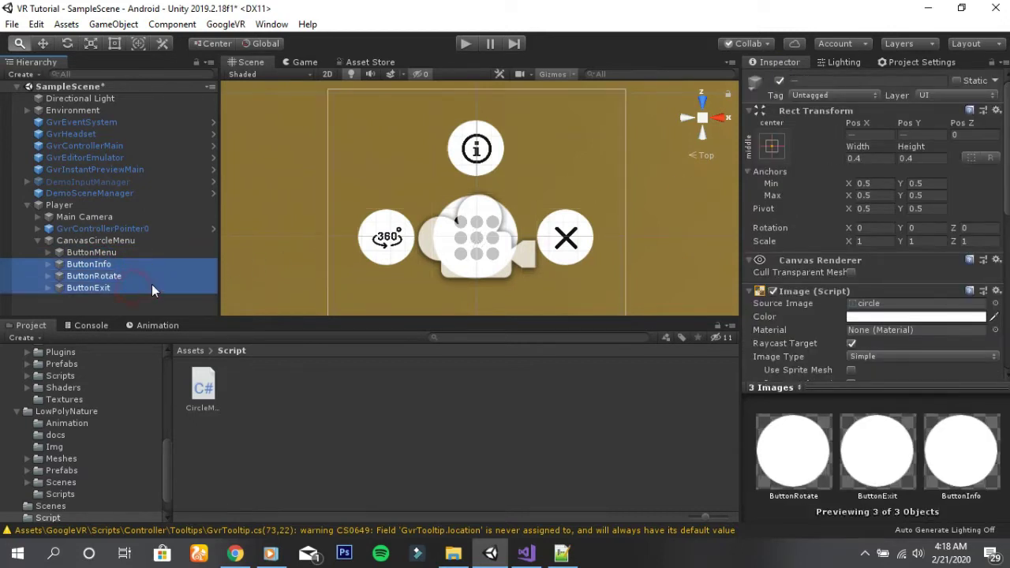
click(921, 135)
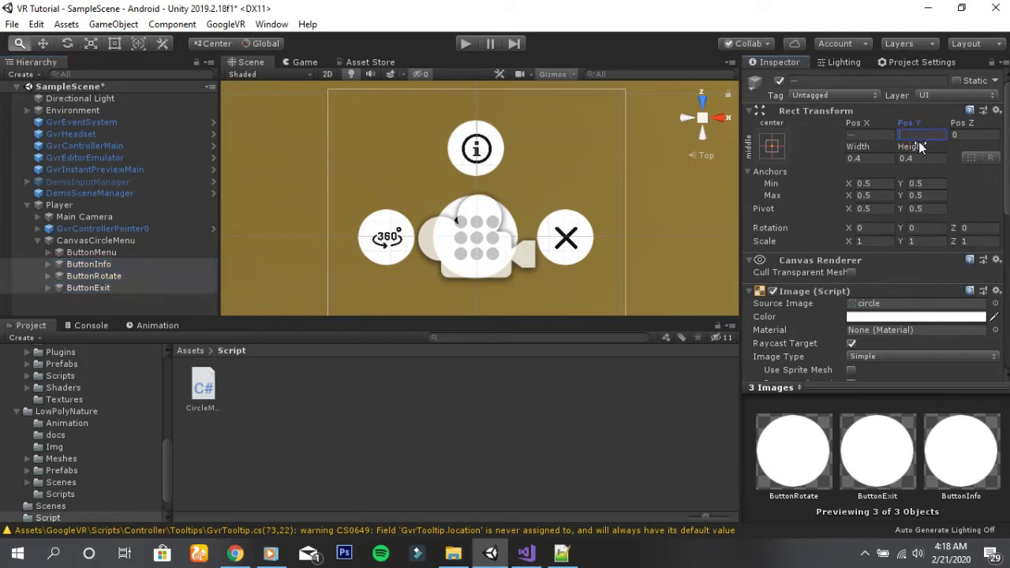
text(0)
click(873, 135)
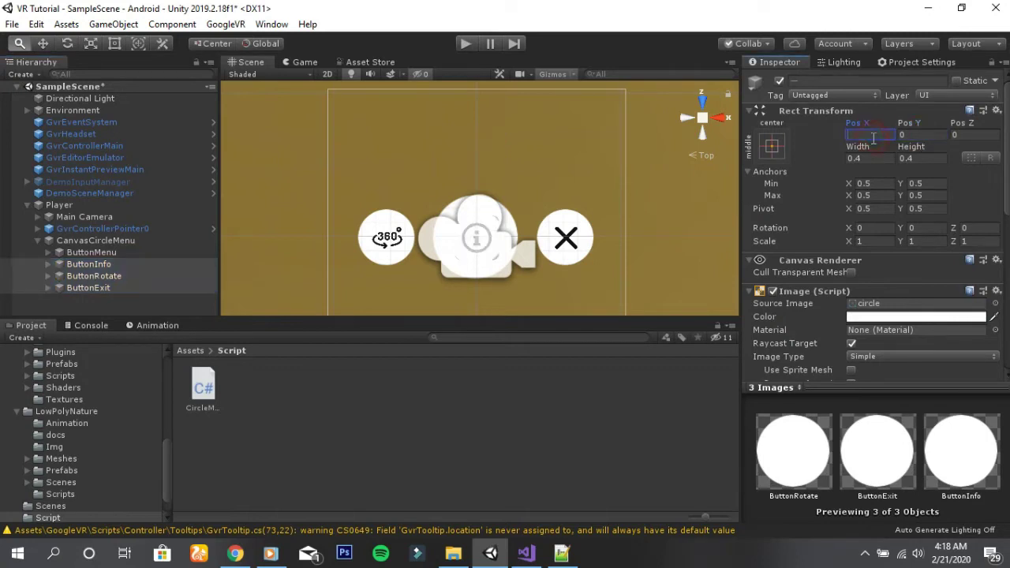
text(0)
Step: Move ButtonMenu below ButtonExit and select CanvasCircleMenu in the Animation window
click(95, 294)
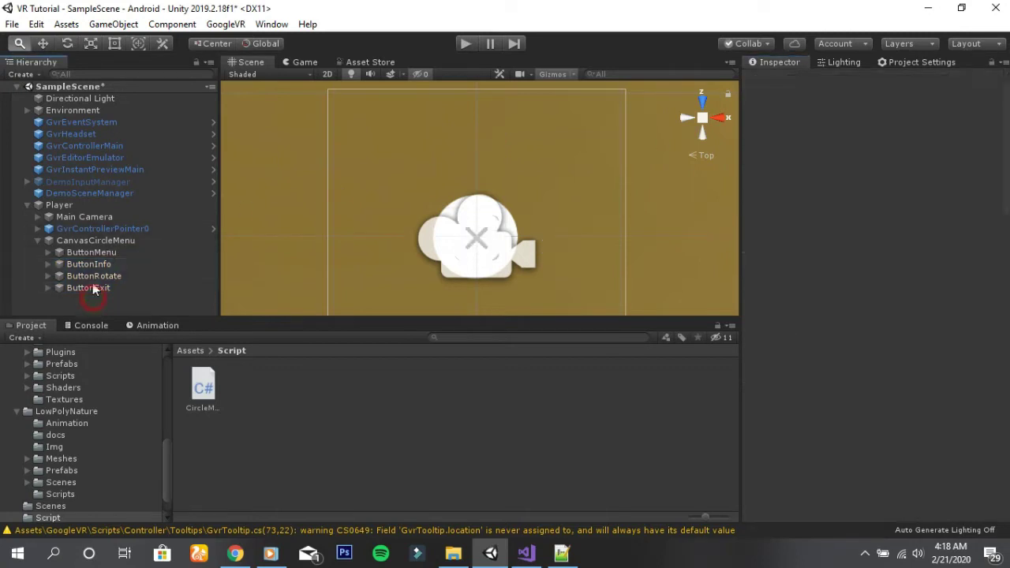
drag(100, 252, 101, 294)
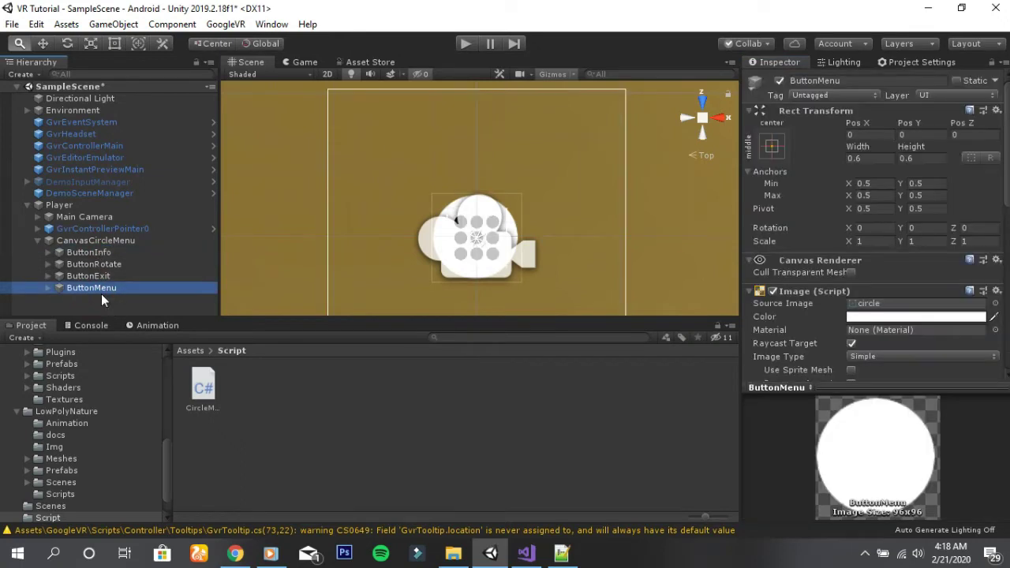
click(153, 325)
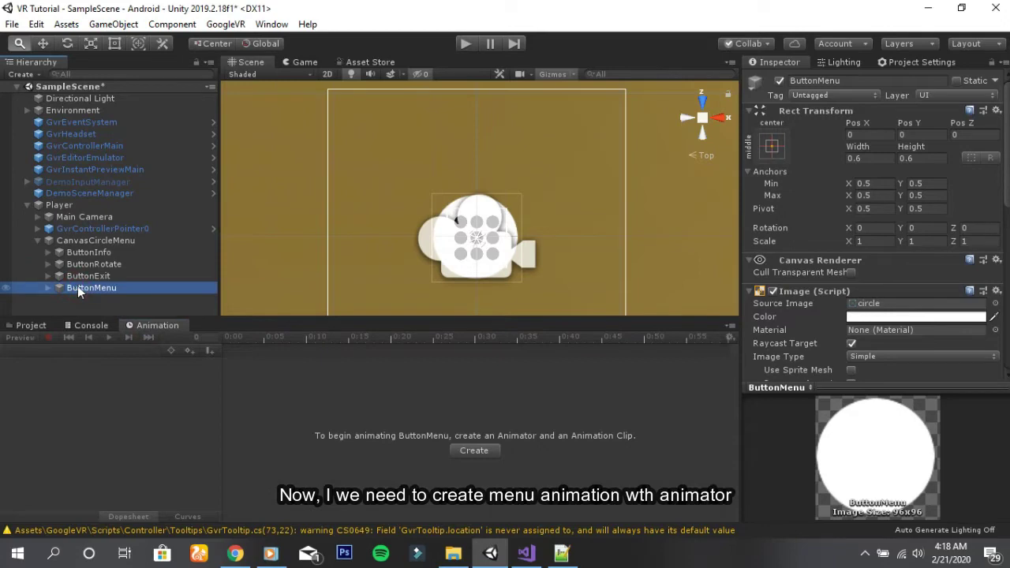
click(95, 240)
Step: Create a CircleMenu animation clip for CanvasCircleMenu, saved in a new Assets/Animator folder
click(474, 446)
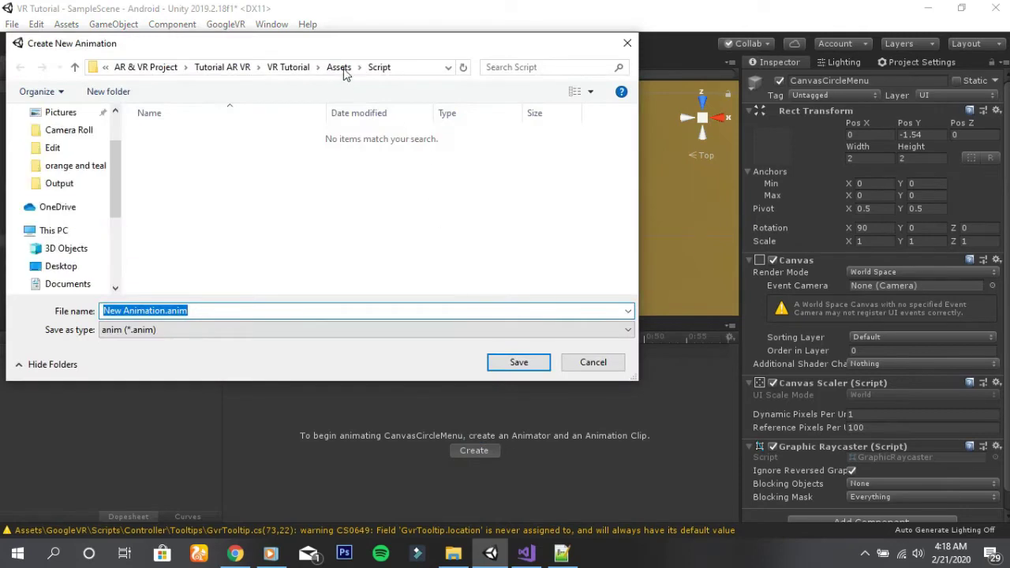
click(338, 67)
click(95, 92)
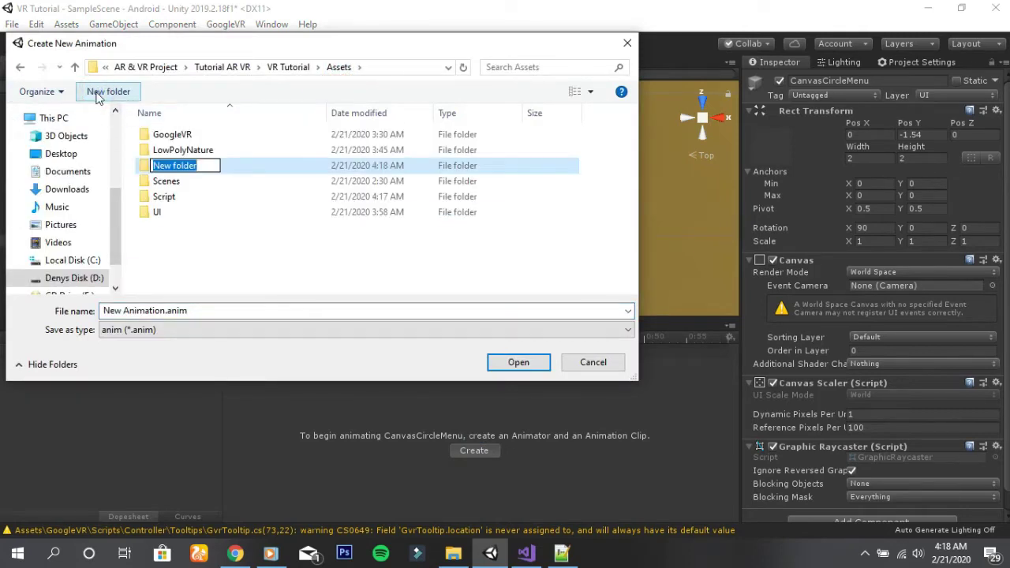
text(Ani)
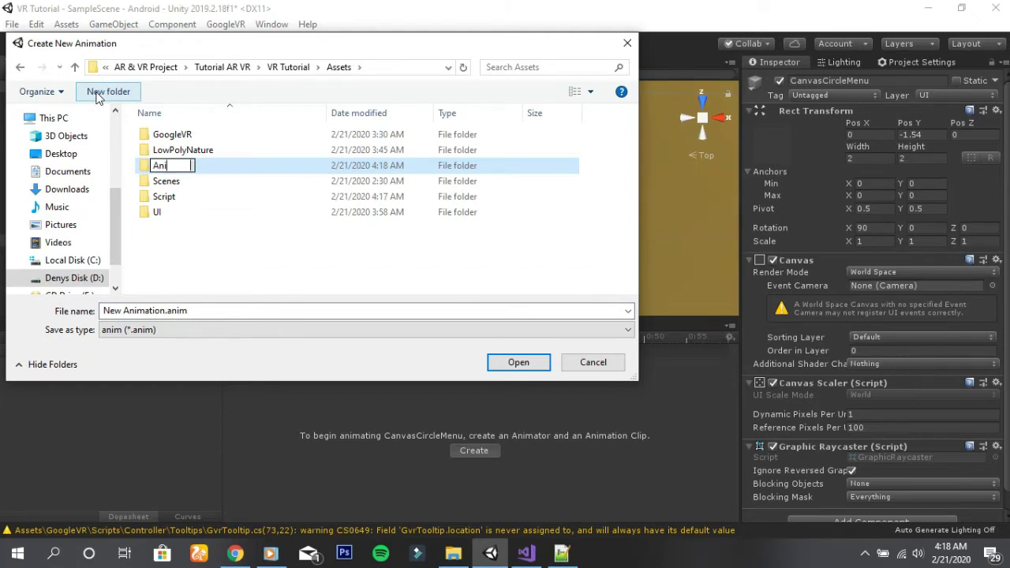
text(mator)
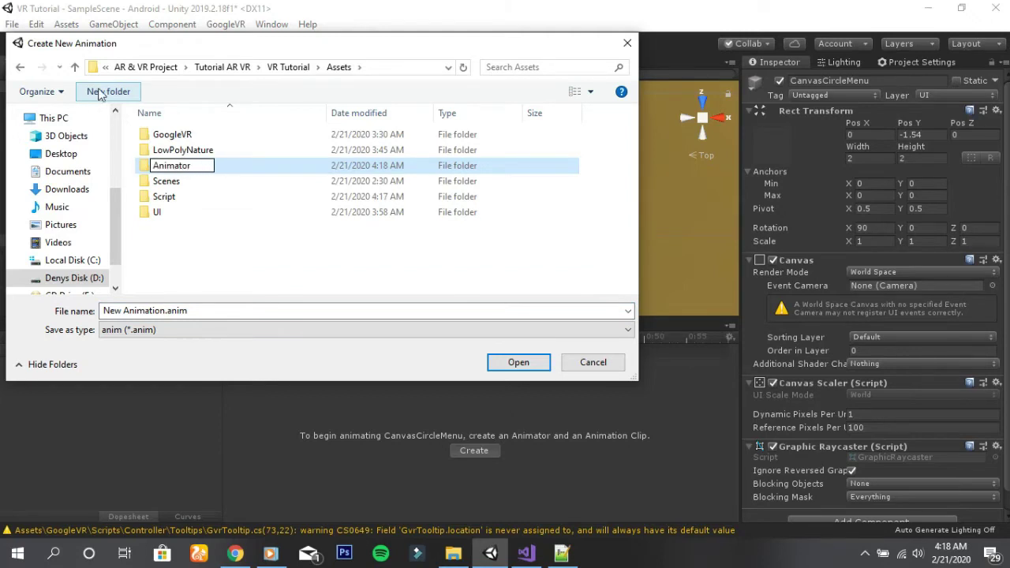
click(877, 559)
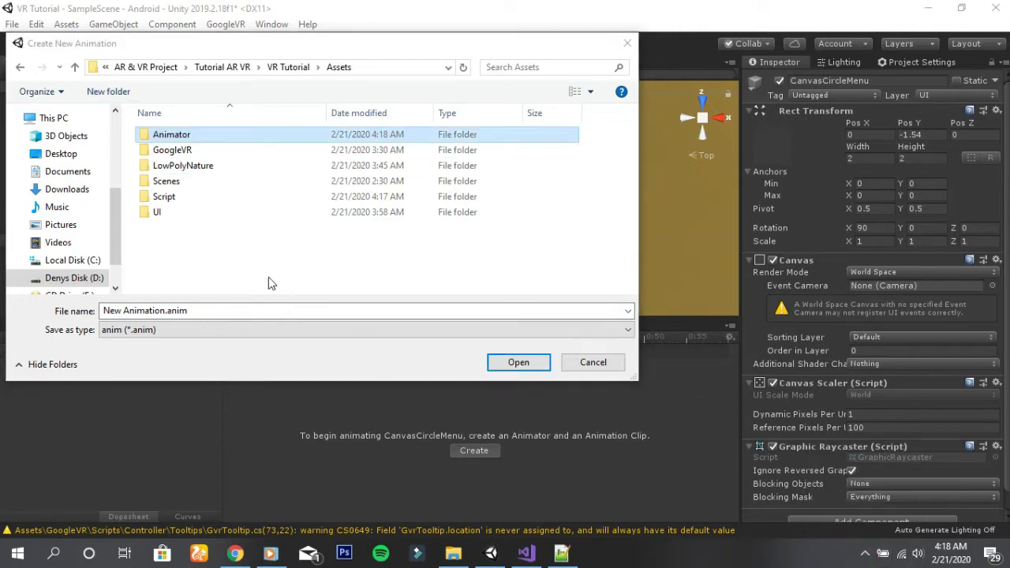
double_click(214, 135)
click(164, 309)
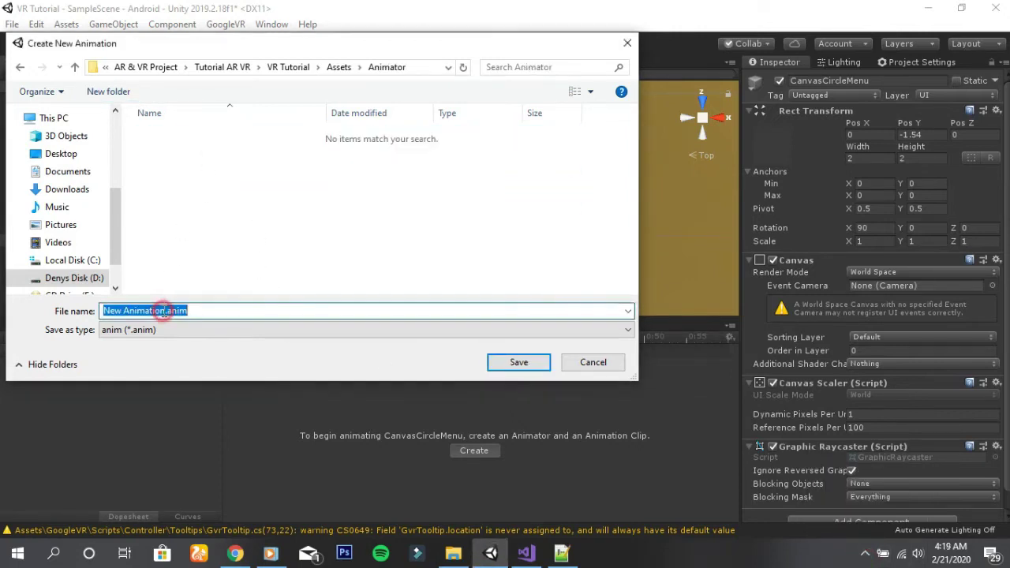
drag(164, 309, 47, 316)
text(C)
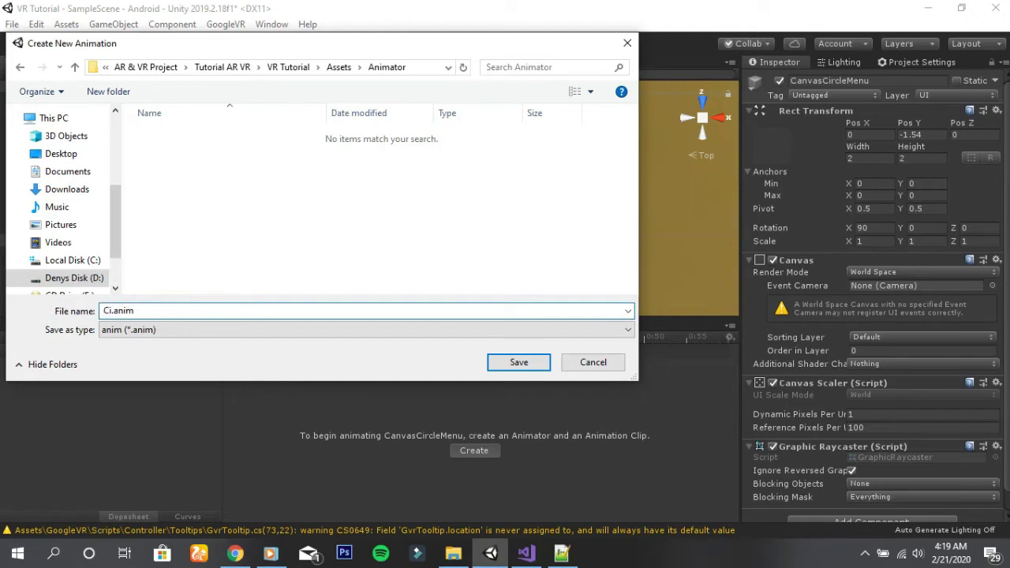
text(ircle)
text(Menu)
key(Return)
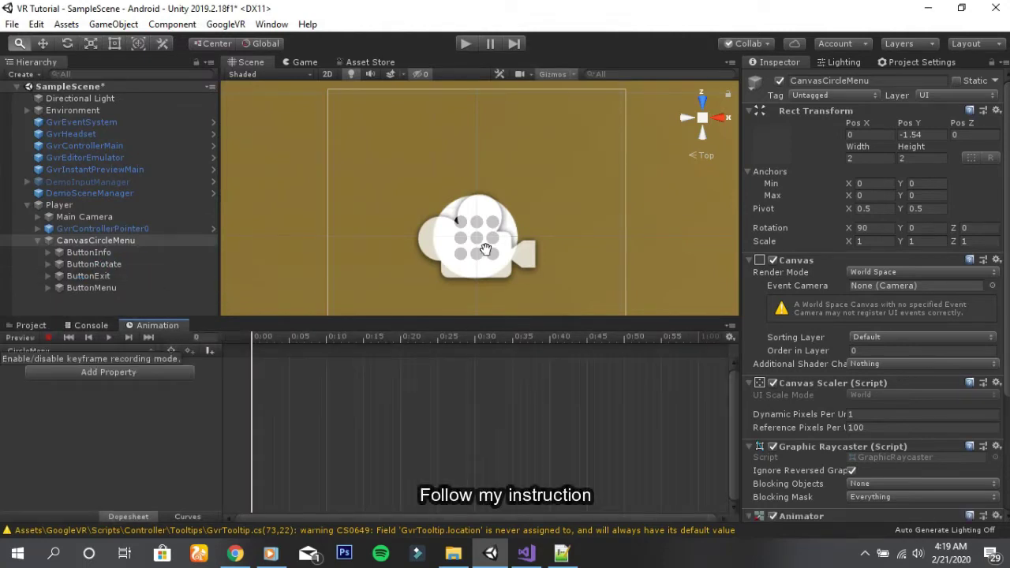
Step: Keyframe ButtonInfo at Pos X 0 at the start and -0.6 at 0:30
scroll(506, 244, up, 3)
drag(505, 245, 491, 201)
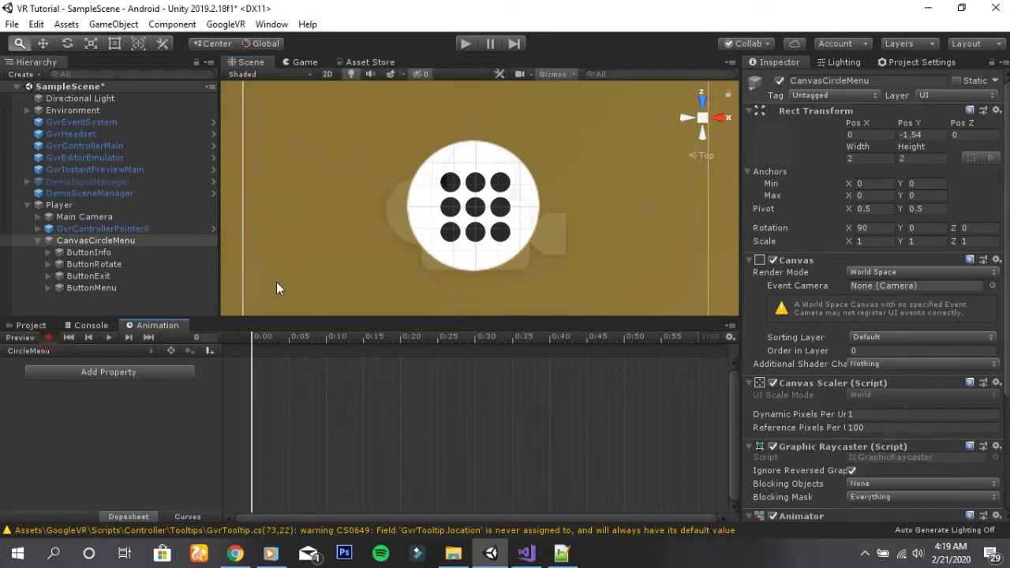
click(118, 255)
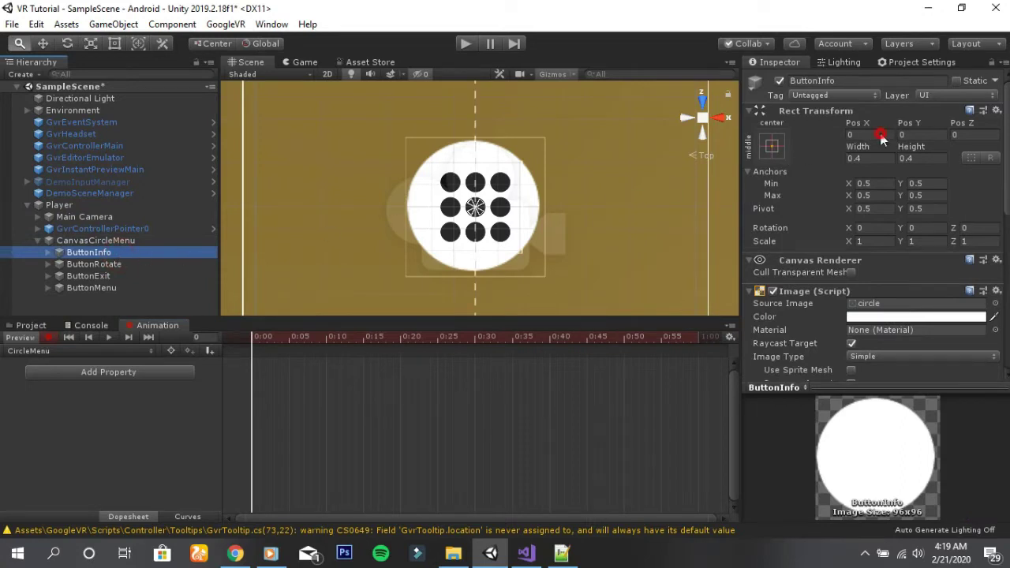
click(881, 135)
text(-0.)
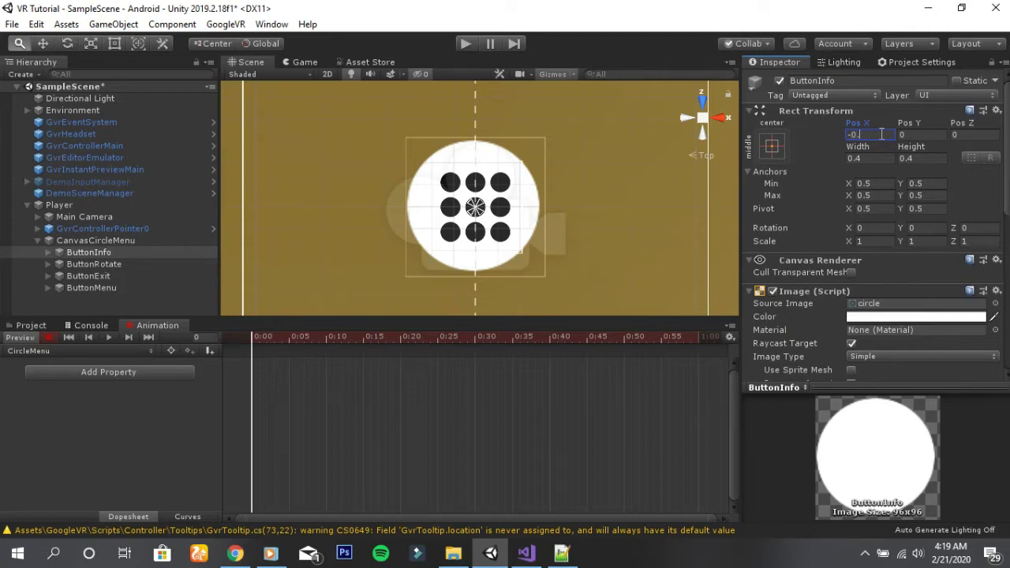
drag(873, 134, 801, 126)
text(0)
click(105, 254)
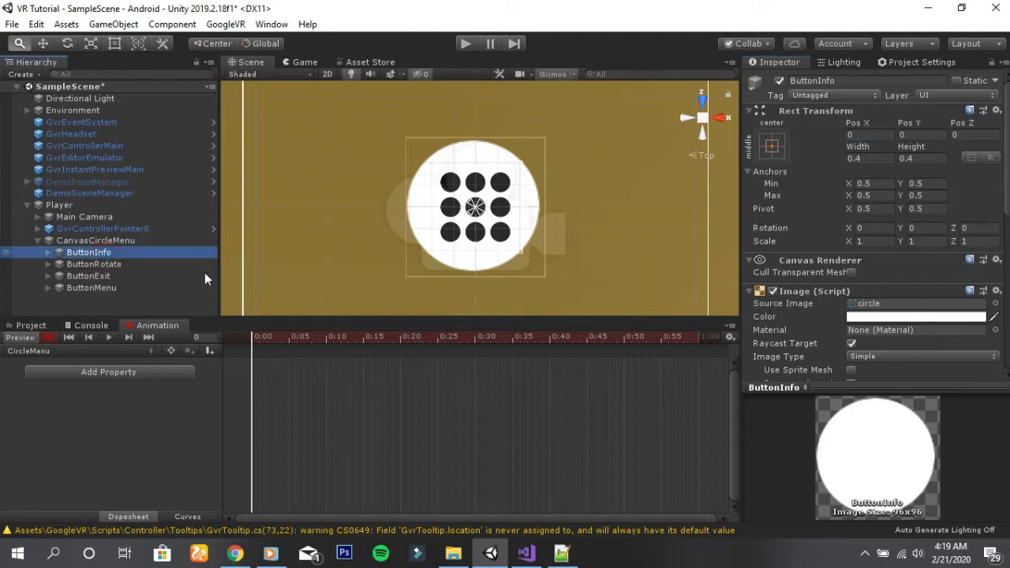
click(474, 338)
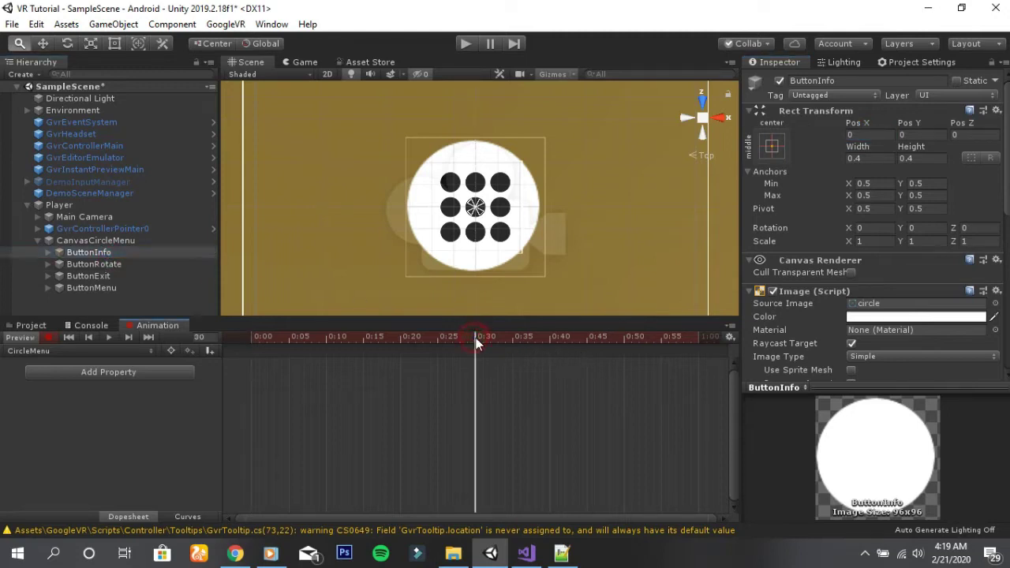
click(869, 135)
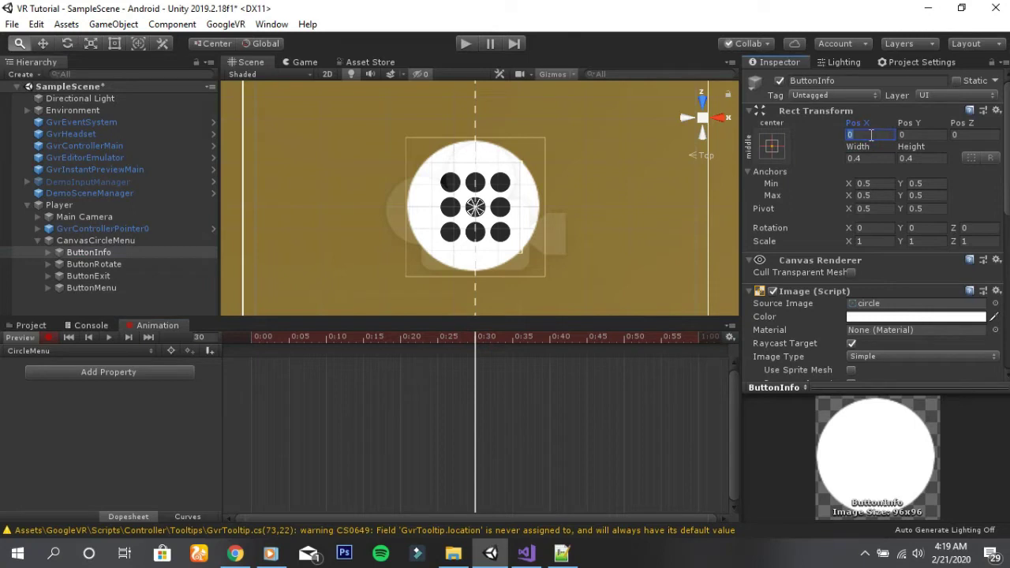
text(6)
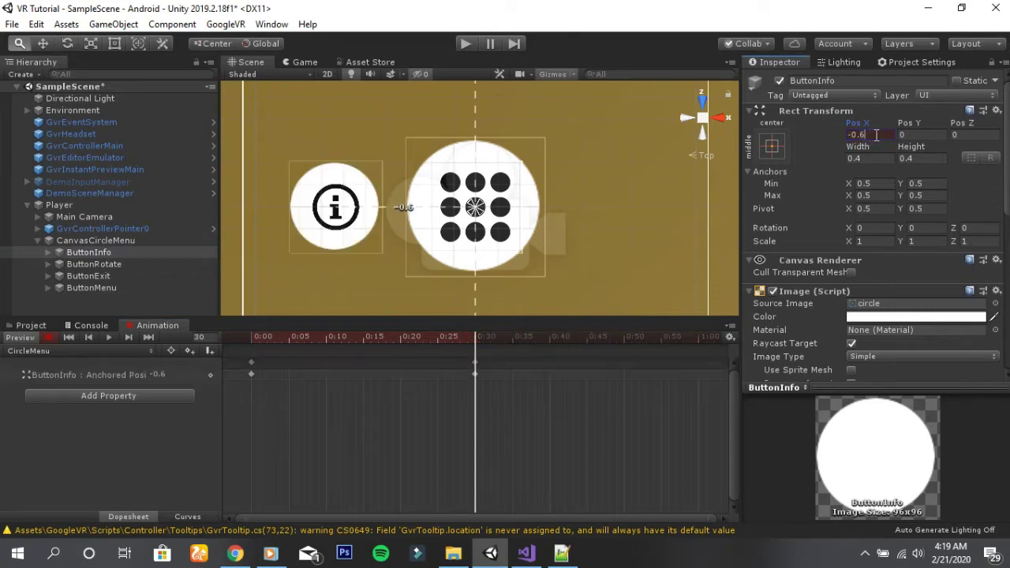
Step: At 0:30, set ButtonRotate Pos Y to 0.6 and ButtonExit Pos X to 0.6
click(136, 264)
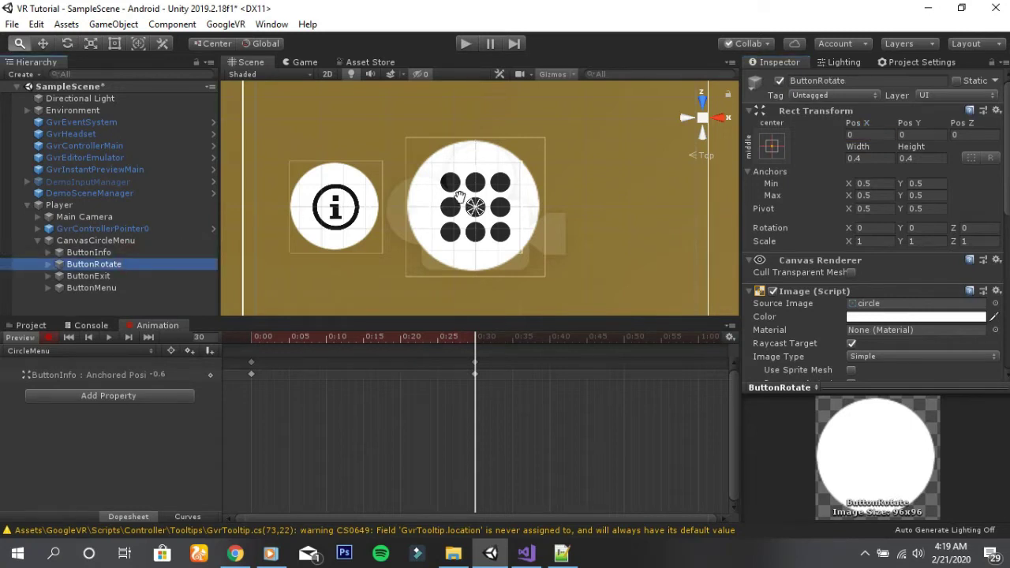
click(916, 135)
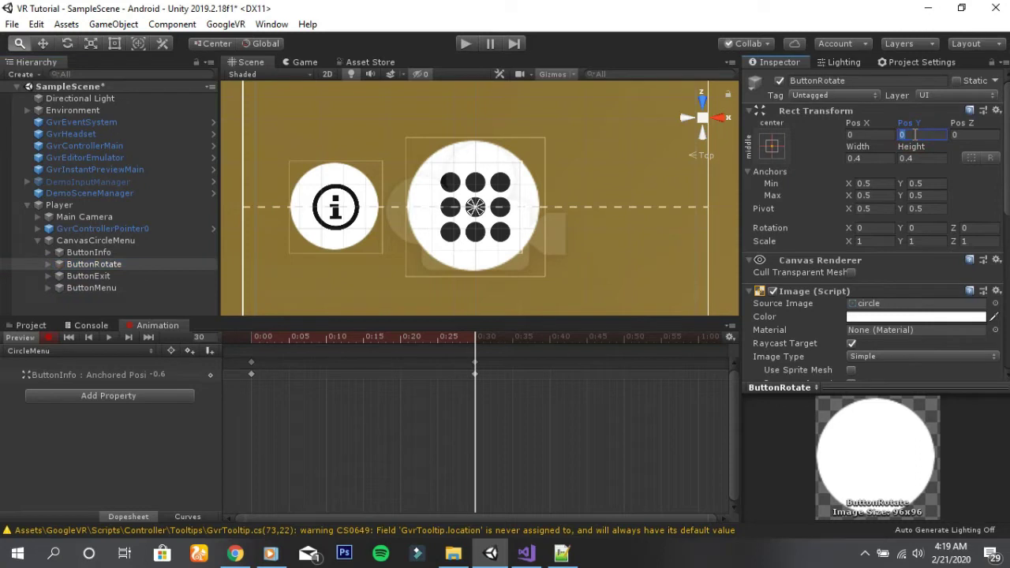
text(.6)
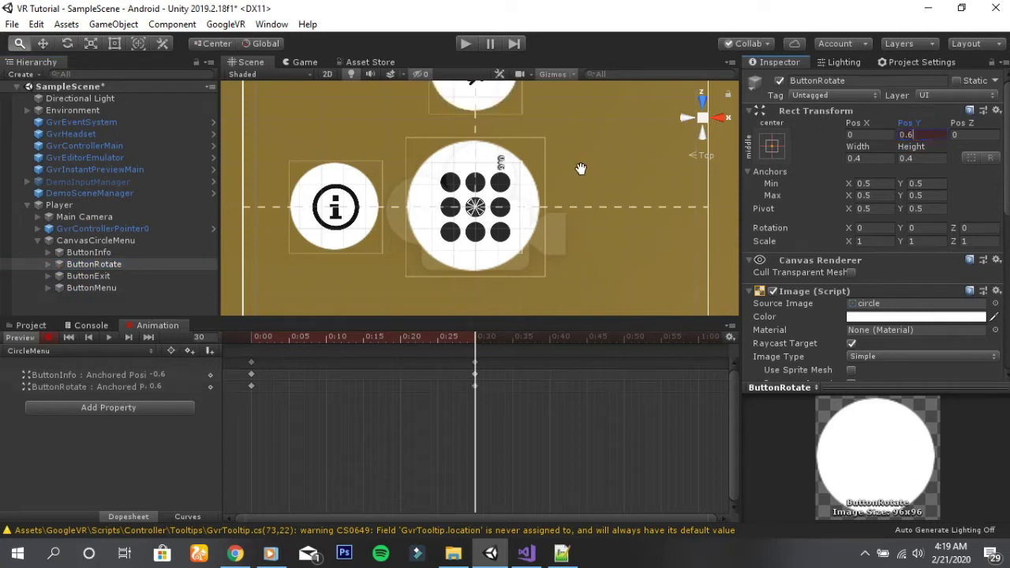
scroll(529, 175, down, 2)
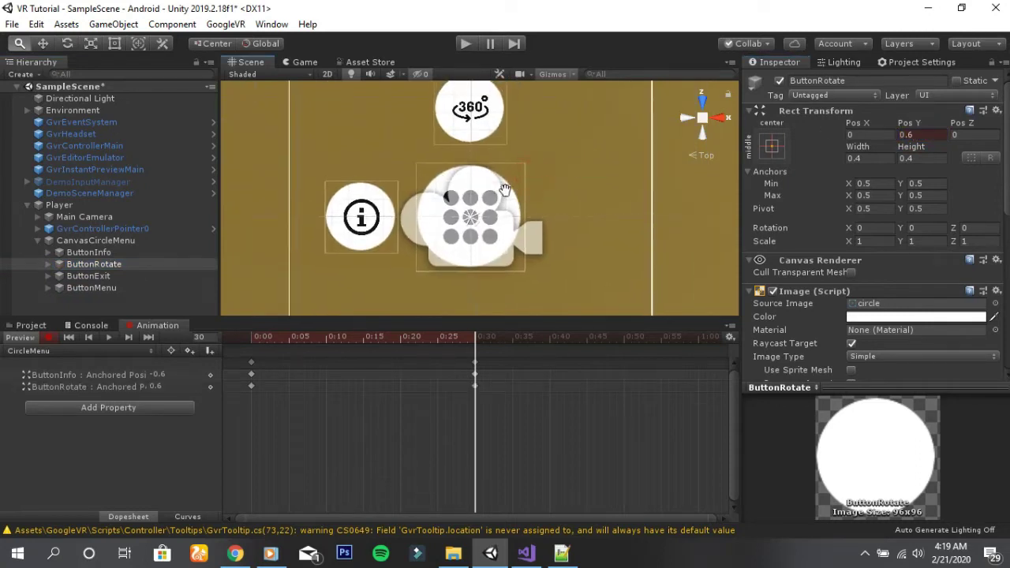
click(120, 276)
click(861, 134)
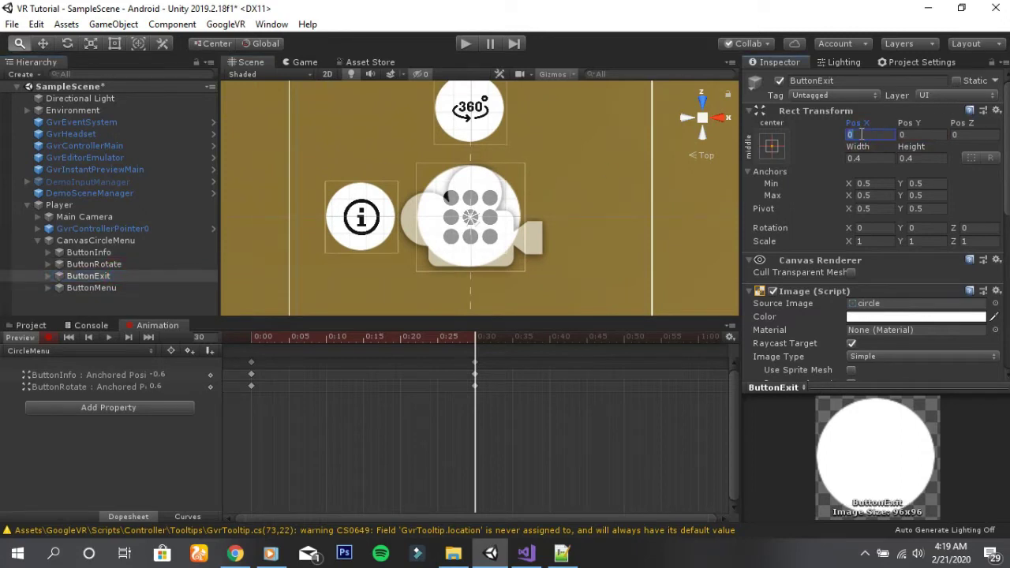
text(.6)
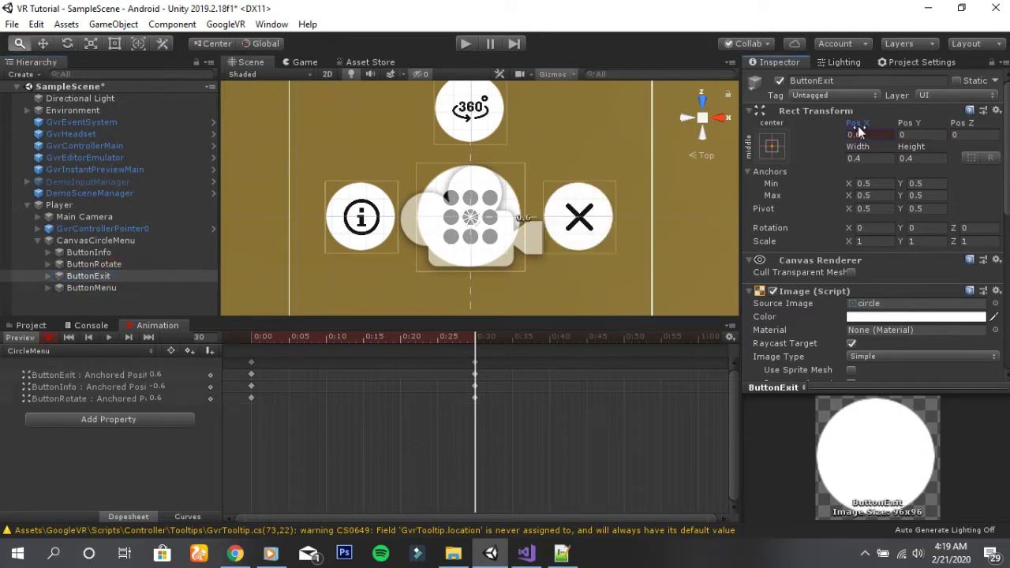
Step: Preview the menu animation, then reselect CanvasCircleMenu
click(109, 336)
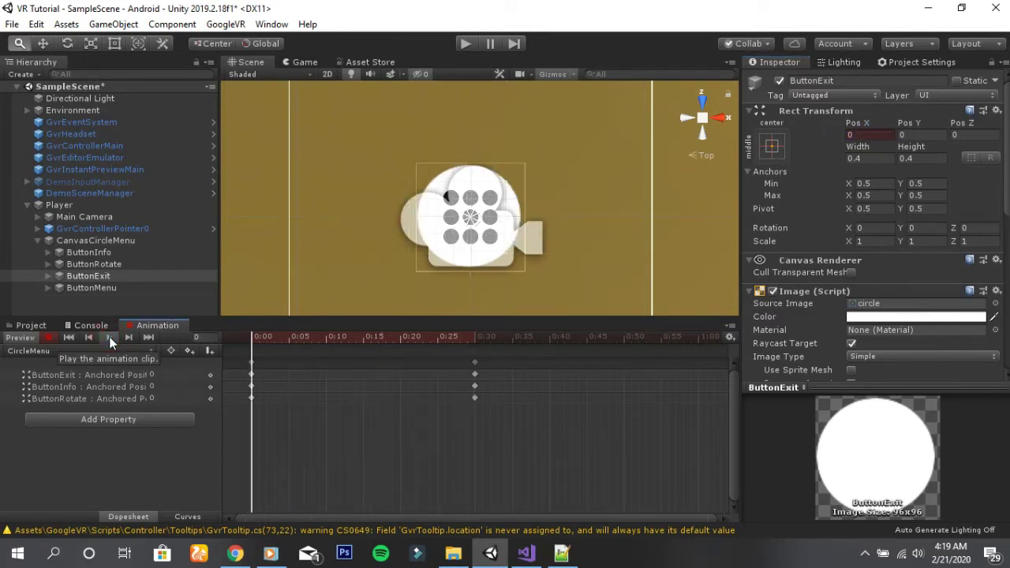
click(109, 337)
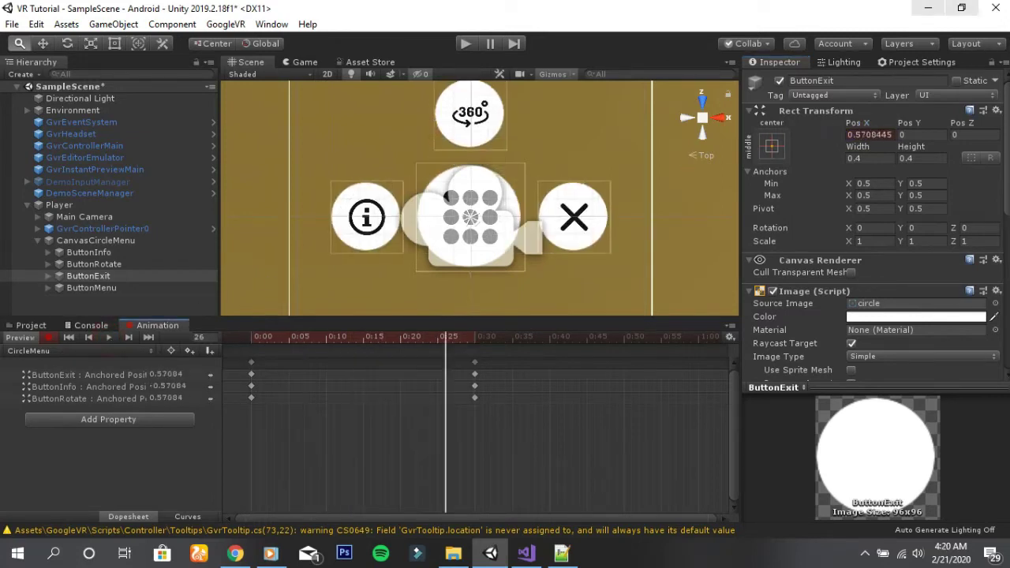
click(87, 306)
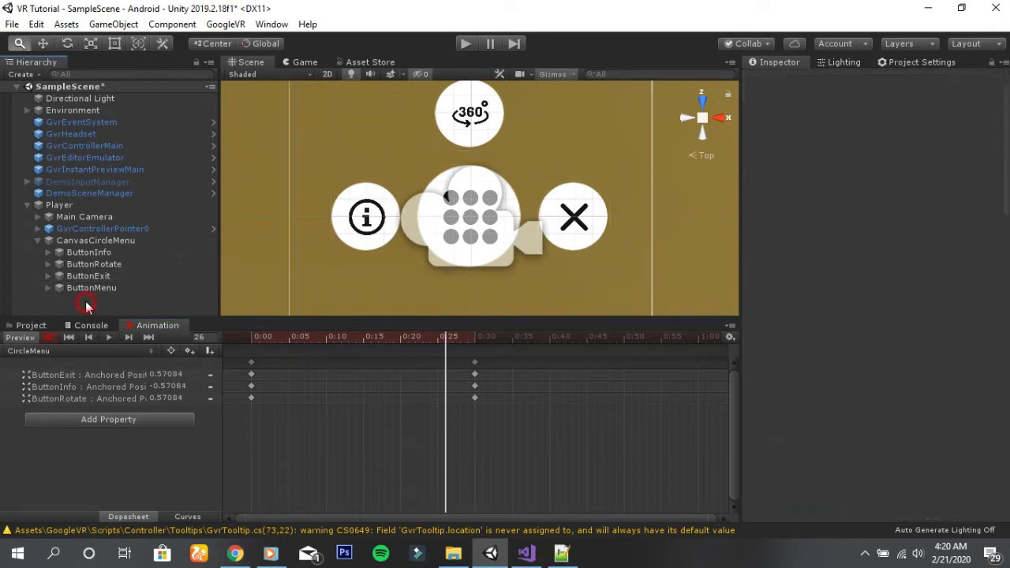
click(94, 241)
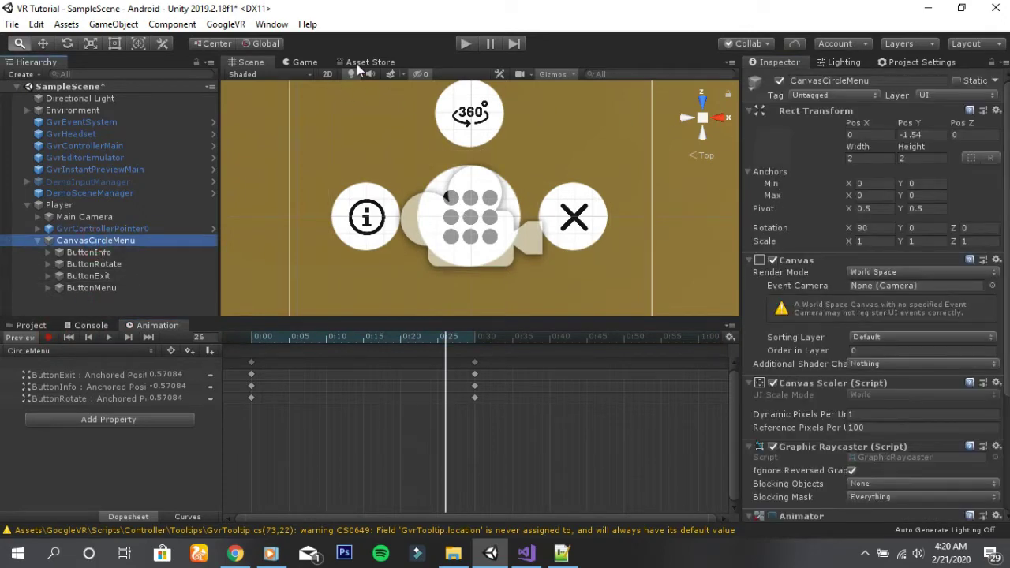
Step: Open the Animator window for the menu and make room around the CircleMenu state
click(271, 24)
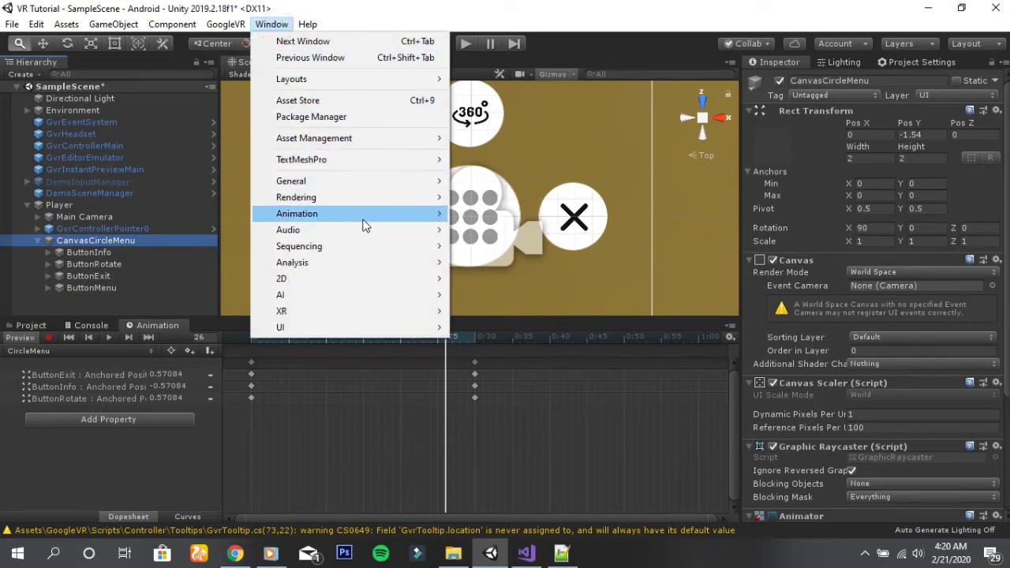
mouse_move(374, 216)
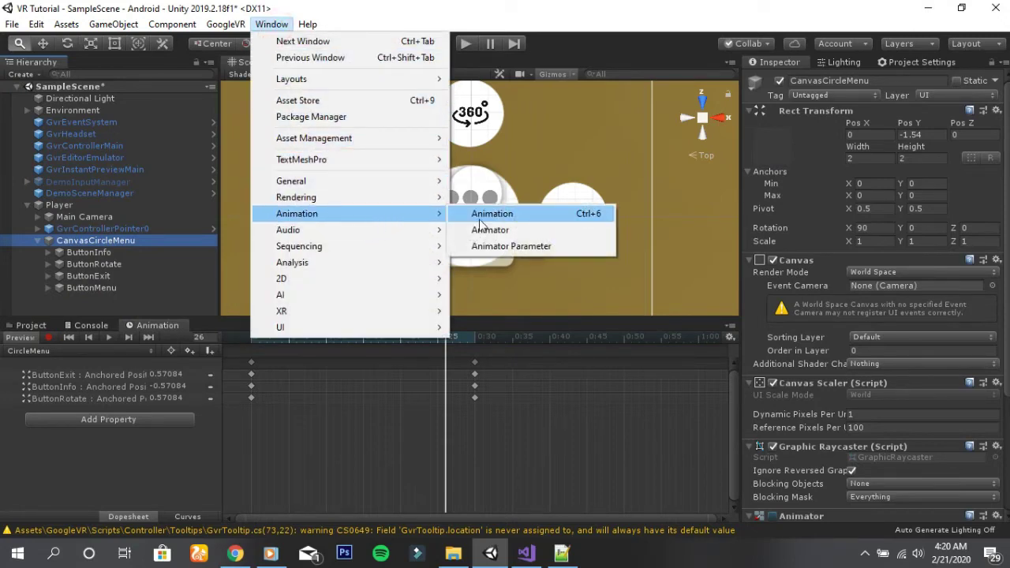
click(485, 230)
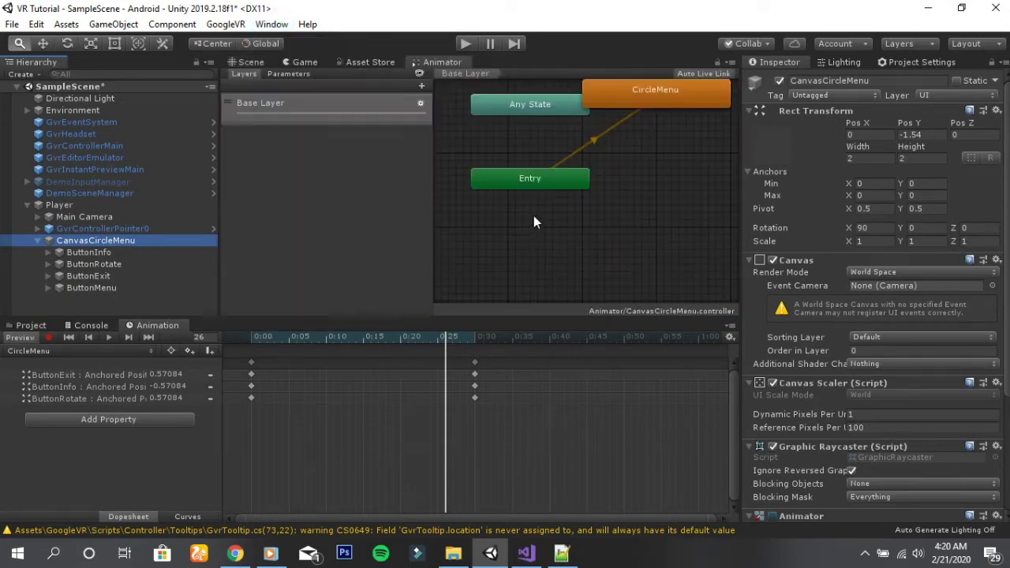
drag(430, 199, 328, 198)
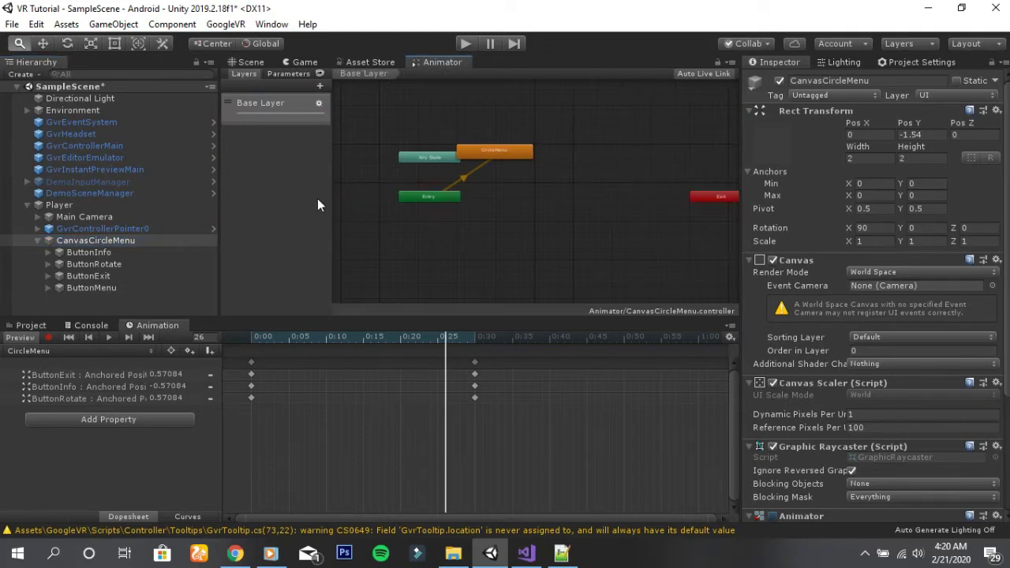
mouse_move(476, 155)
mouse_down()
mouse_move(566, 195)
mouse_move(544, 181)
mouse_up()
scroll(566, 195, up, 2)
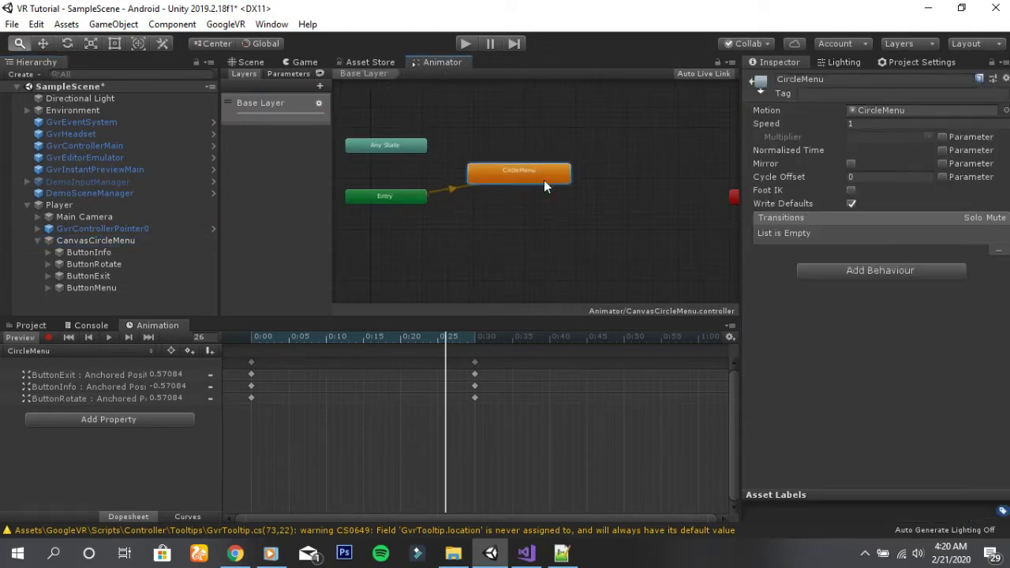
Step: Create an empty state named Idle and set it as the layer default
right_click(513, 130)
mouse_move(553, 131)
click(714, 133)
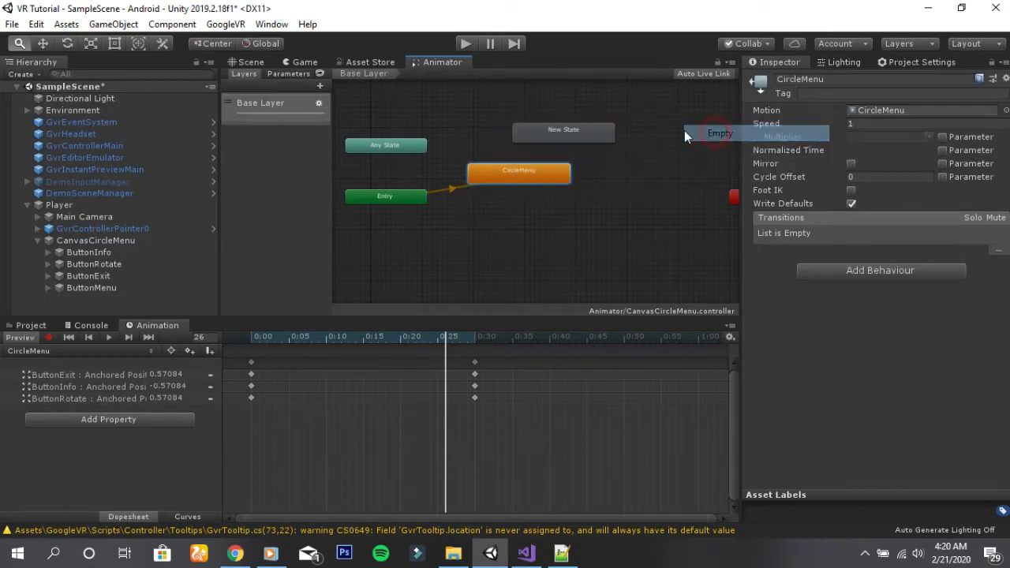
drag(595, 129, 553, 129)
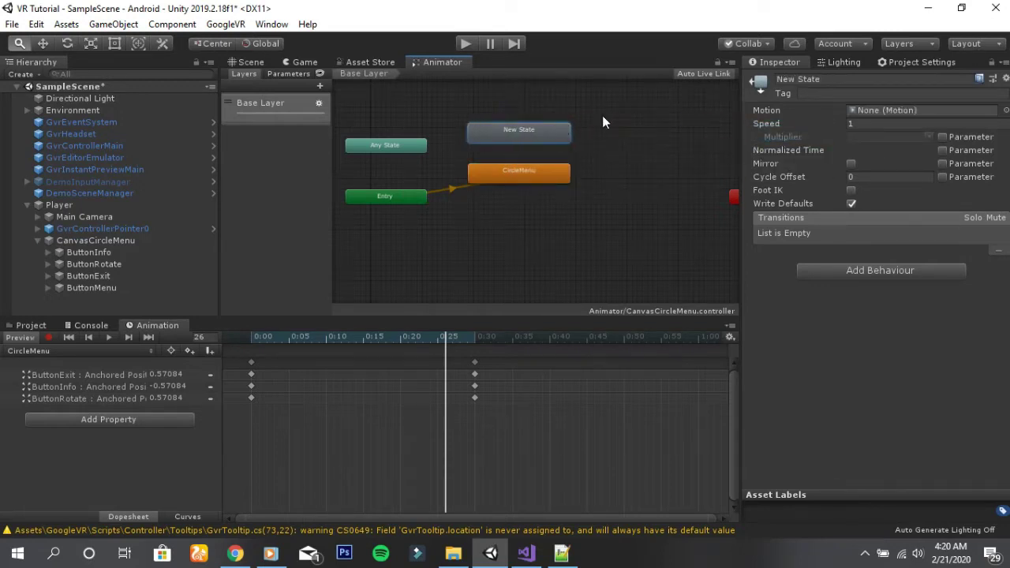
click(830, 80)
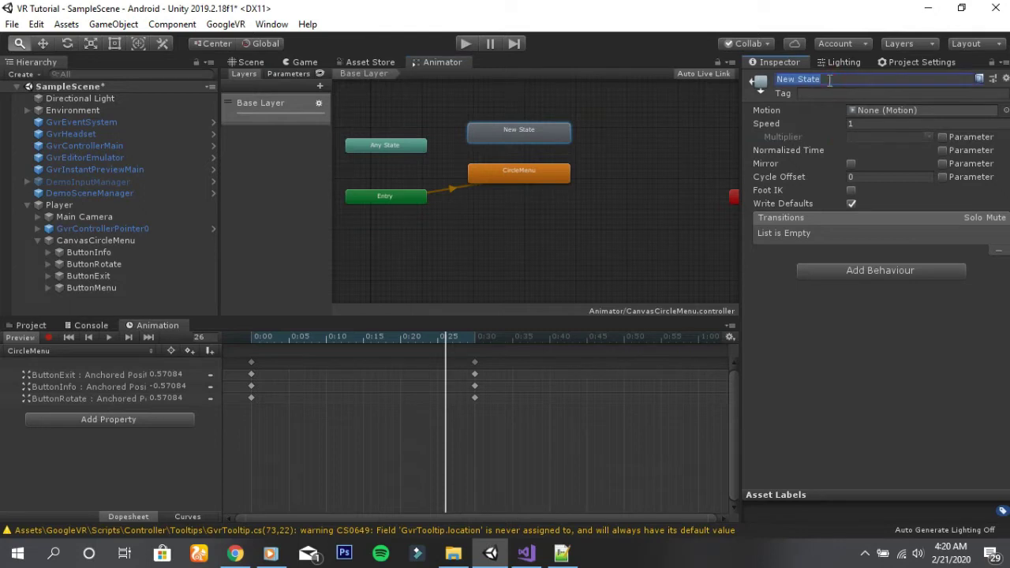
text(Idle)
key(Return)
right_click(520, 135)
click(559, 155)
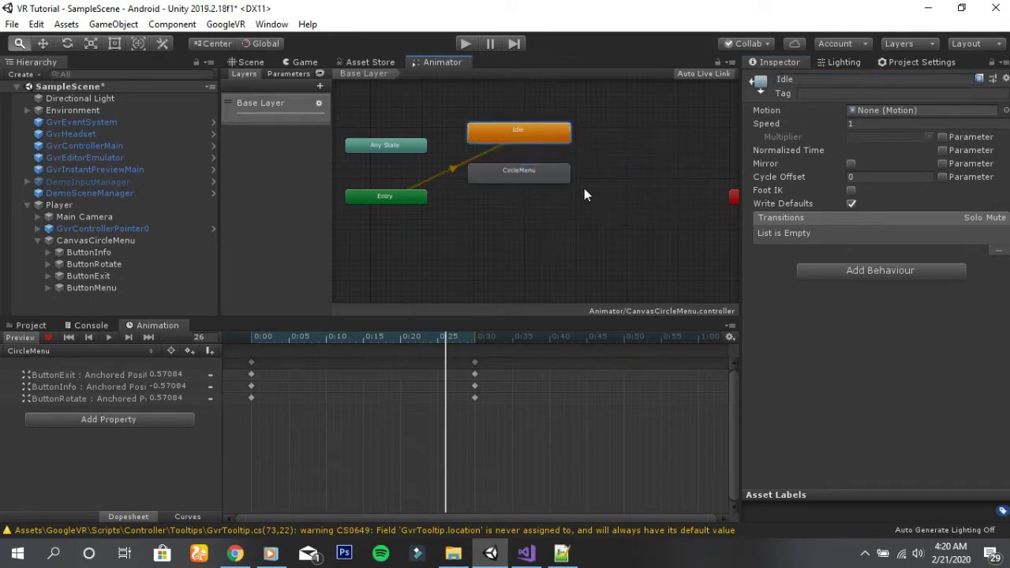
Step: Rename the CircleMenu state to CircleMenuShow
click(533, 175)
click(863, 81)
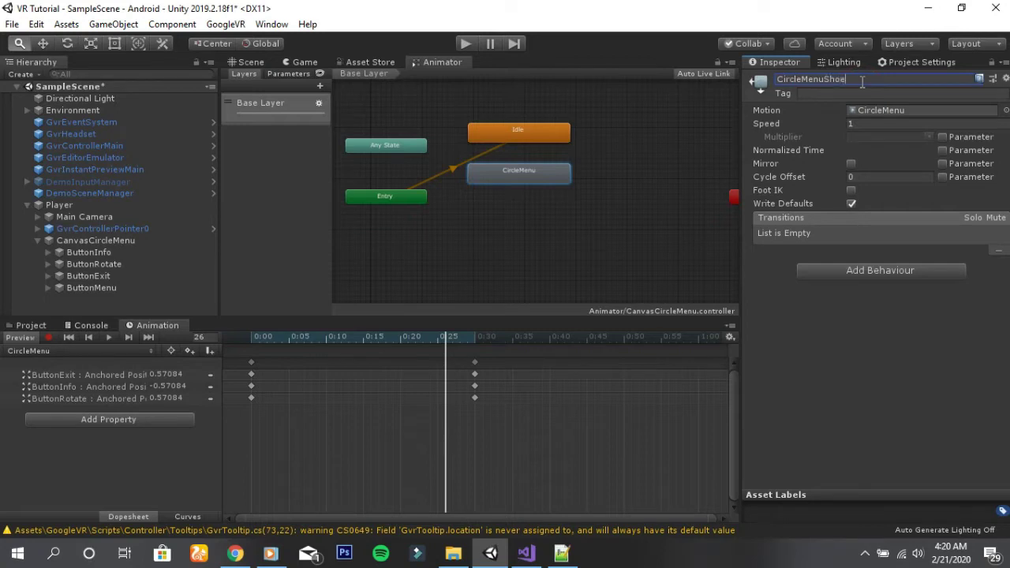
text(w)
key(Return)
Step: Duplicate CircleMenuShow and rename the copy CircleMenuHide
right_click(528, 168)
click(563, 209)
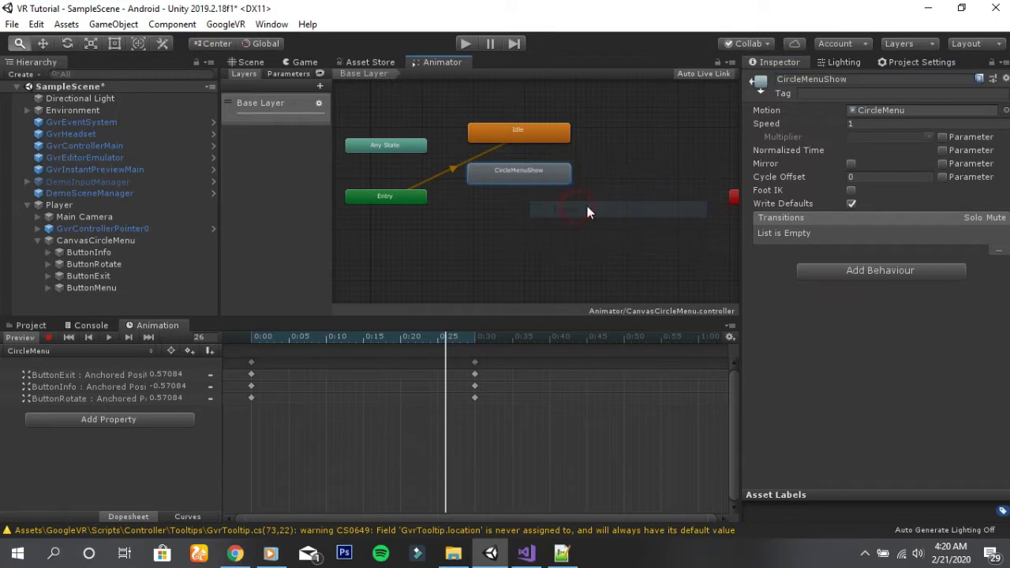
right_click(588, 206)
click(608, 248)
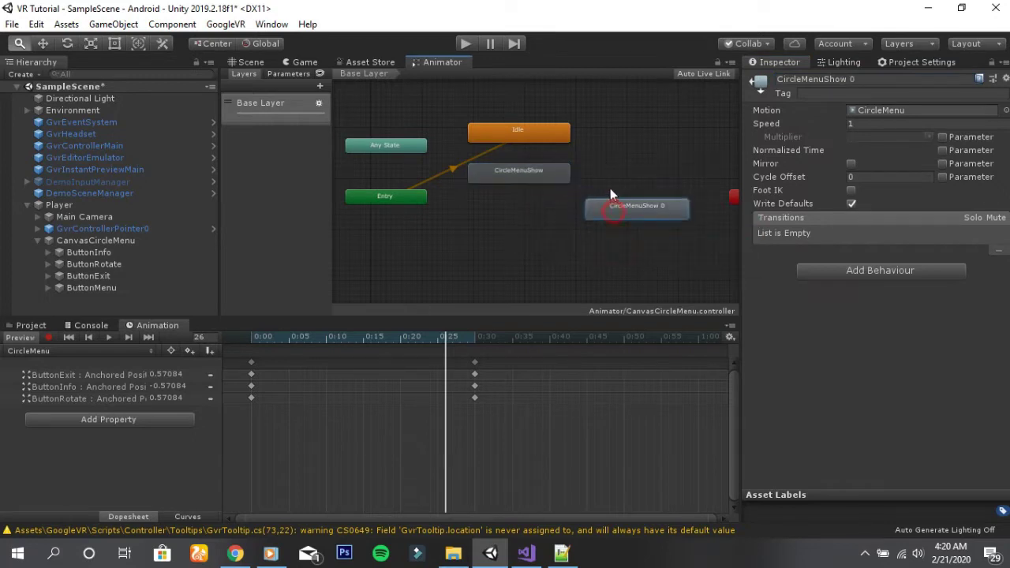
drag(595, 210, 607, 171)
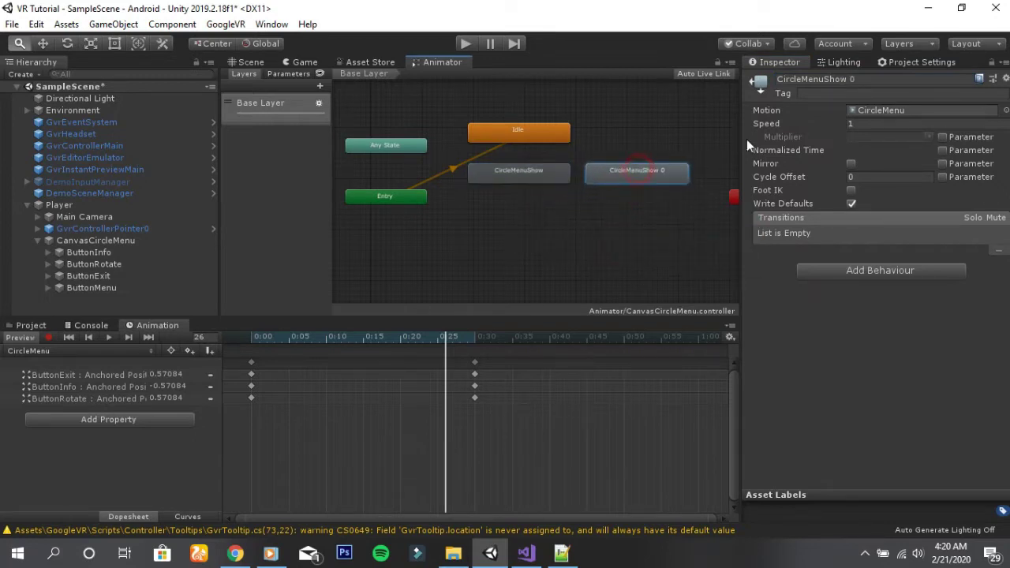
click(828, 78)
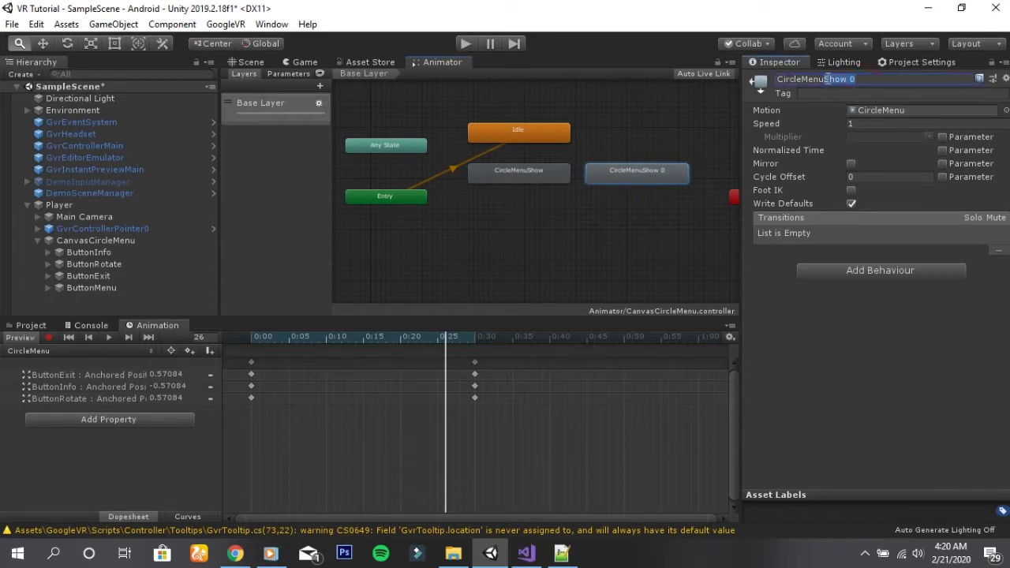
text(Hide)
key(Return)
Step: In the Animator's Parameters list, create a Bool named show
click(302, 73)
click(319, 86)
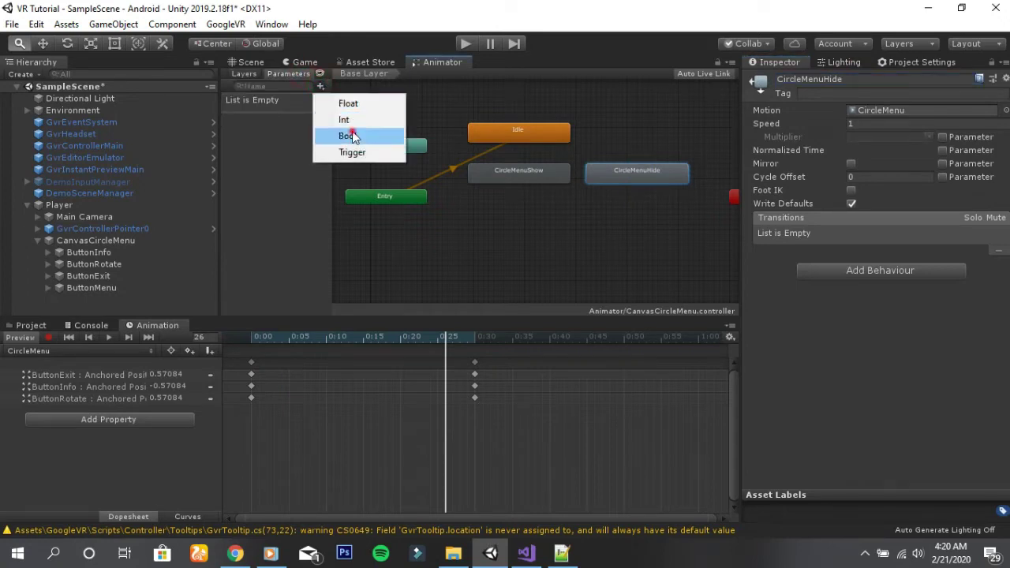
click(353, 134)
text(sh)
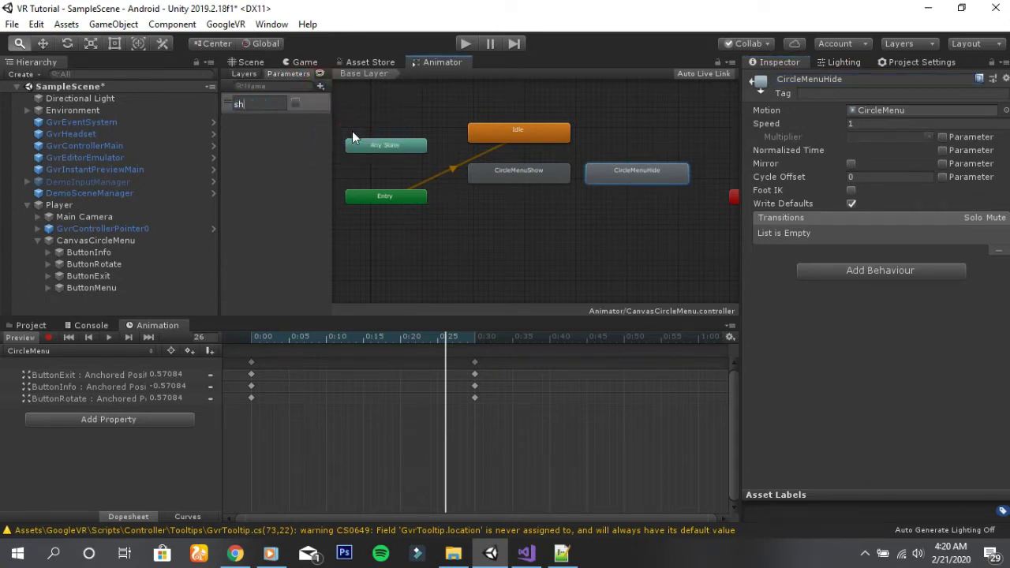
text(ow)
key(Return)
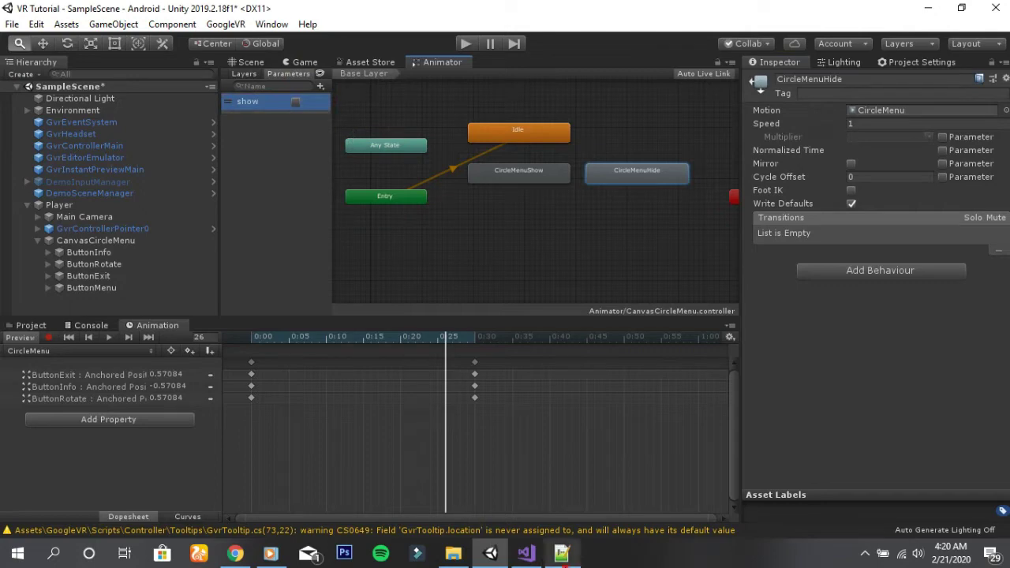
Step: Look over the RotateObject.cs and CircleMenu.cs scripts in Visual Studio, then return to Unity
click(561, 553)
click(561, 553)
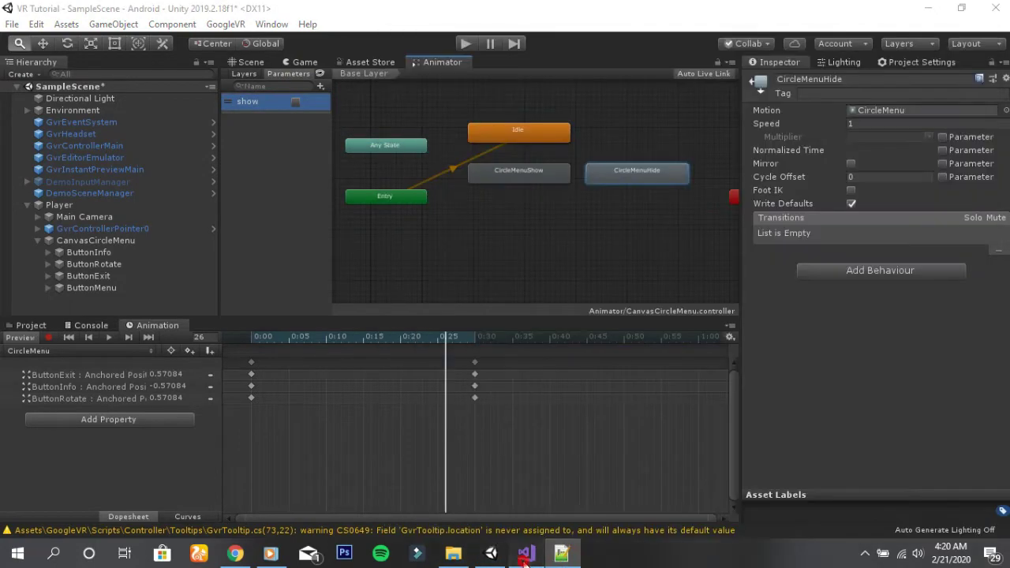
click(526, 553)
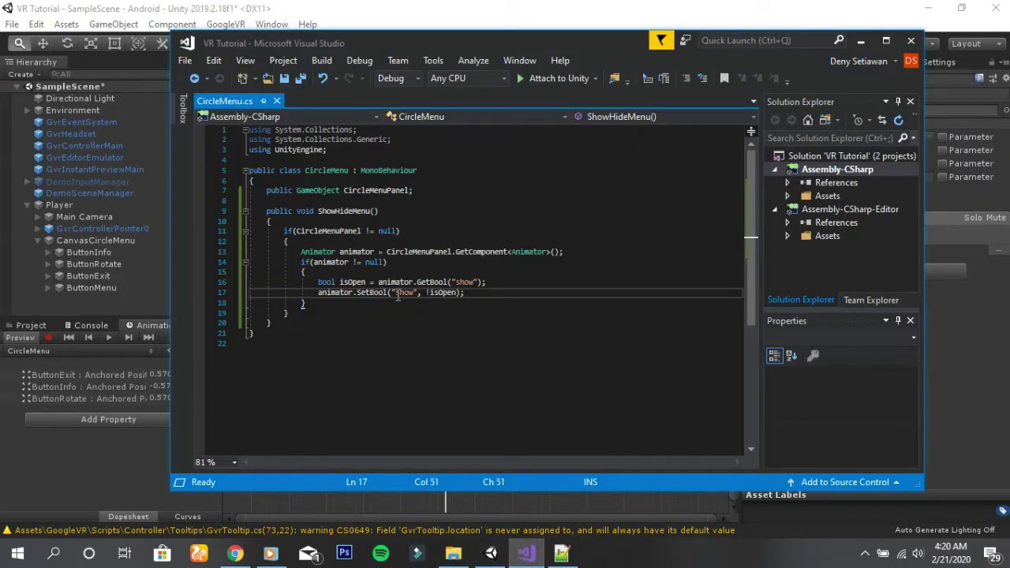
click(488, 5)
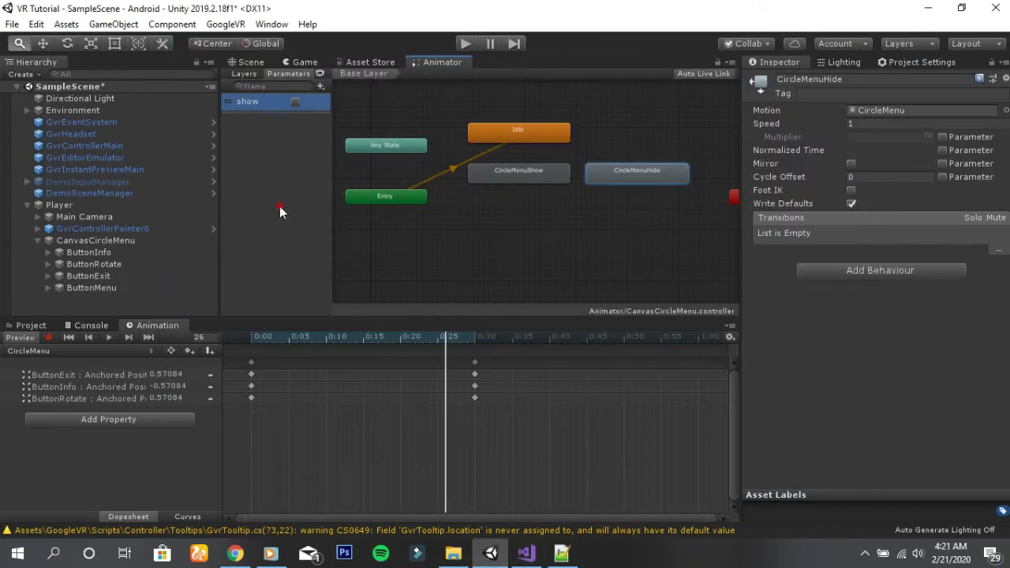
Step: Chain Animator transitions Idle → CircleMenuShow → CircleMenuHide → back to Idle
click(411, 169)
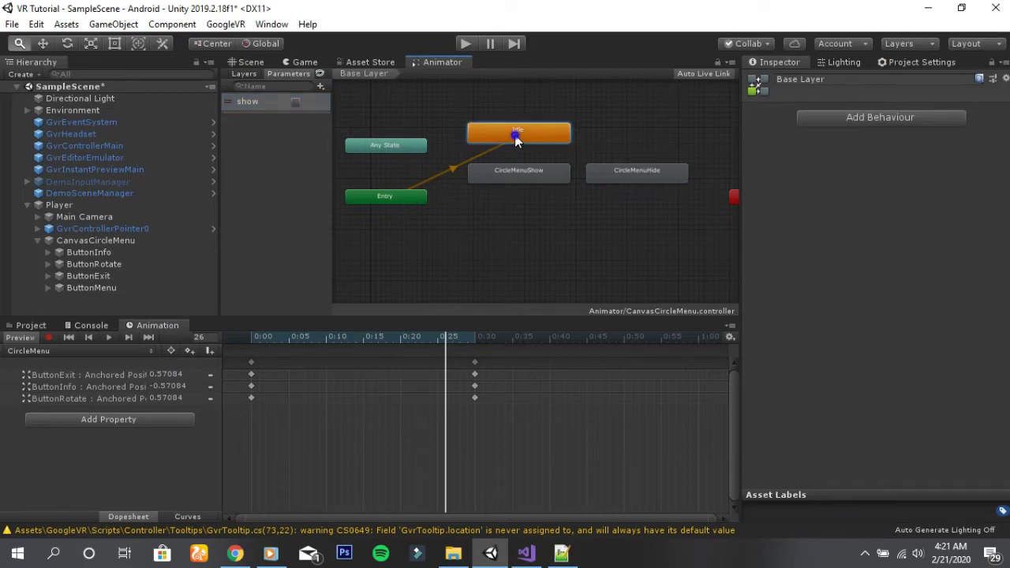
right_click(516, 140)
click(521, 141)
click(528, 171)
right_click(528, 171)
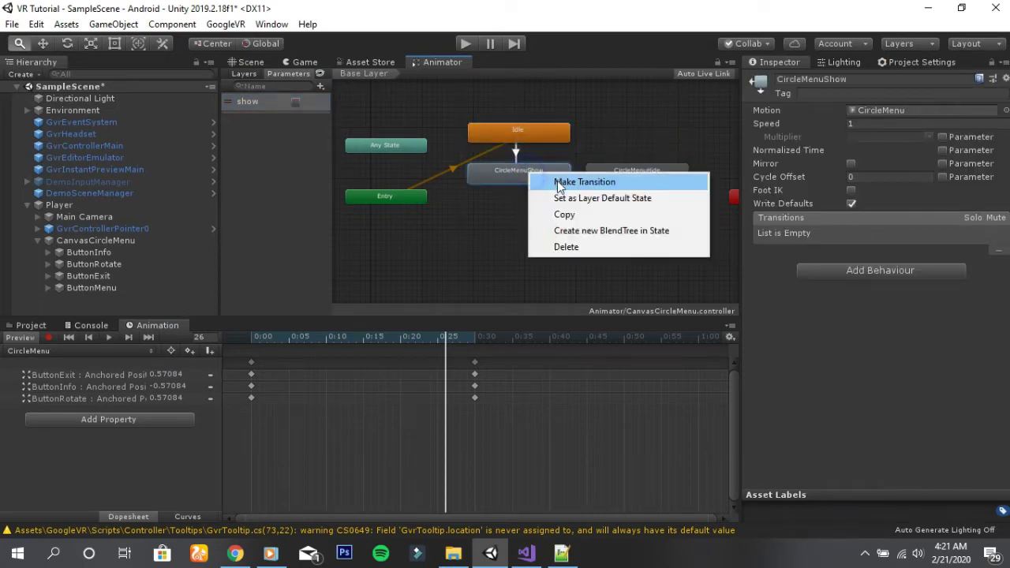
click(573, 181)
click(618, 175)
right_click(619, 177)
click(644, 185)
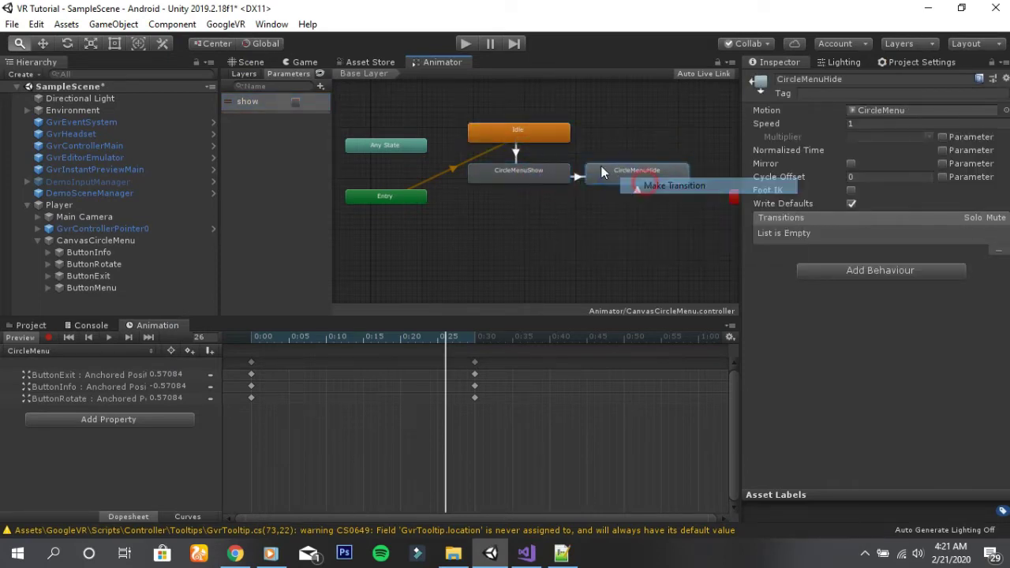
click(553, 140)
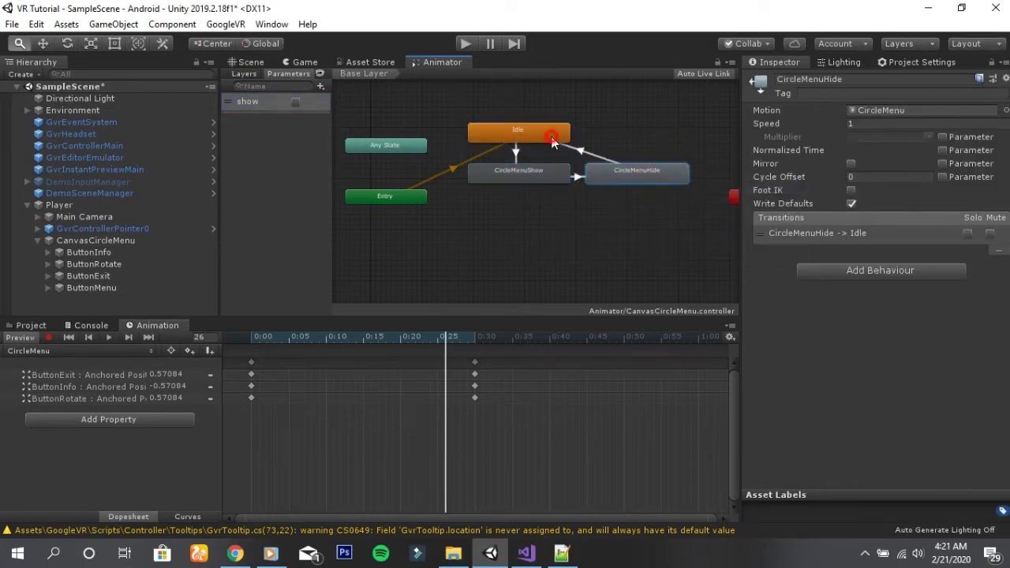
Step: Add a show condition to Idle→CircleMenuShow and enable looping on the CircleMenu clip
click(516, 154)
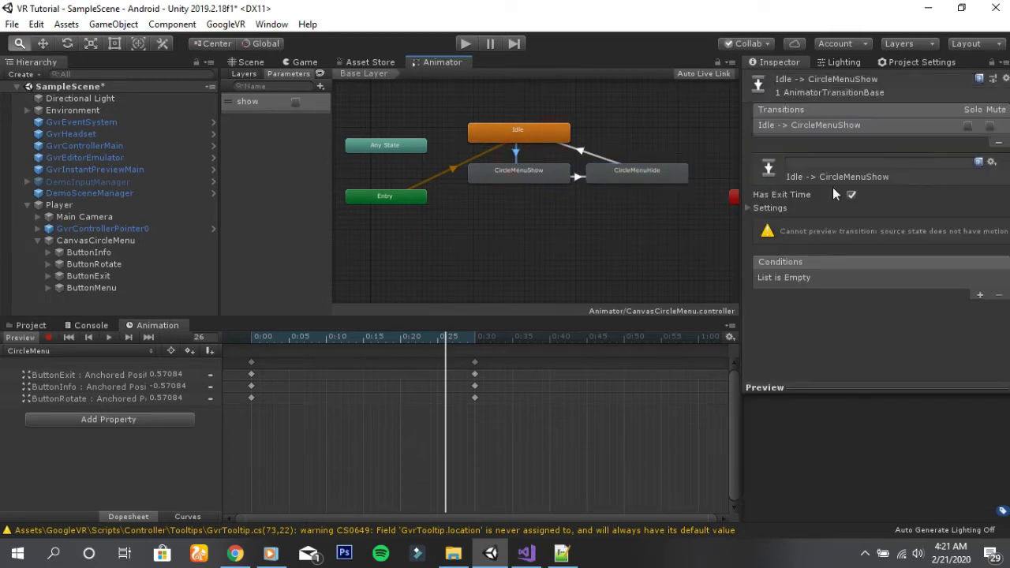
click(979, 295)
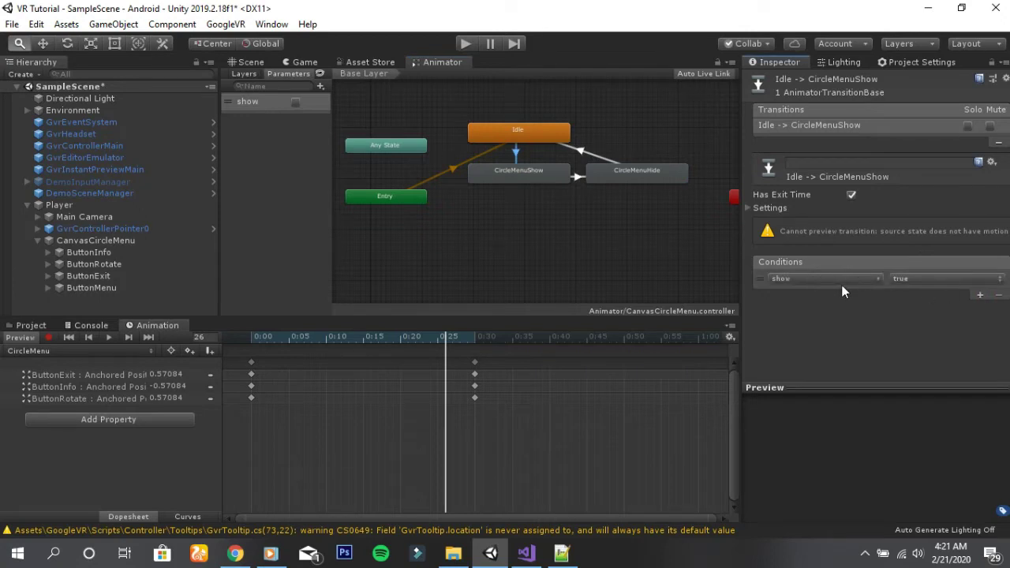
click(508, 172)
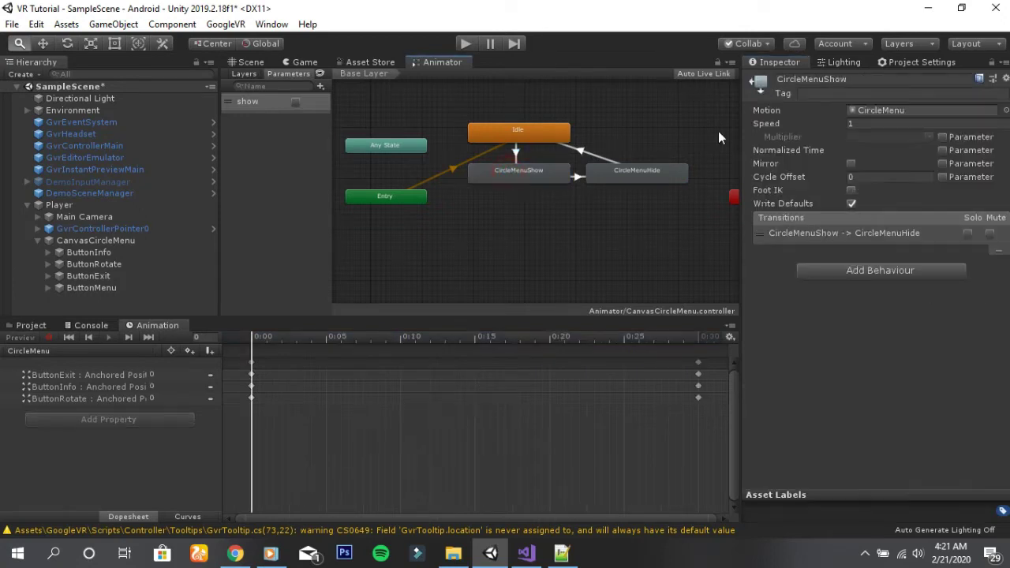
double_click(535, 172)
click(535, 172)
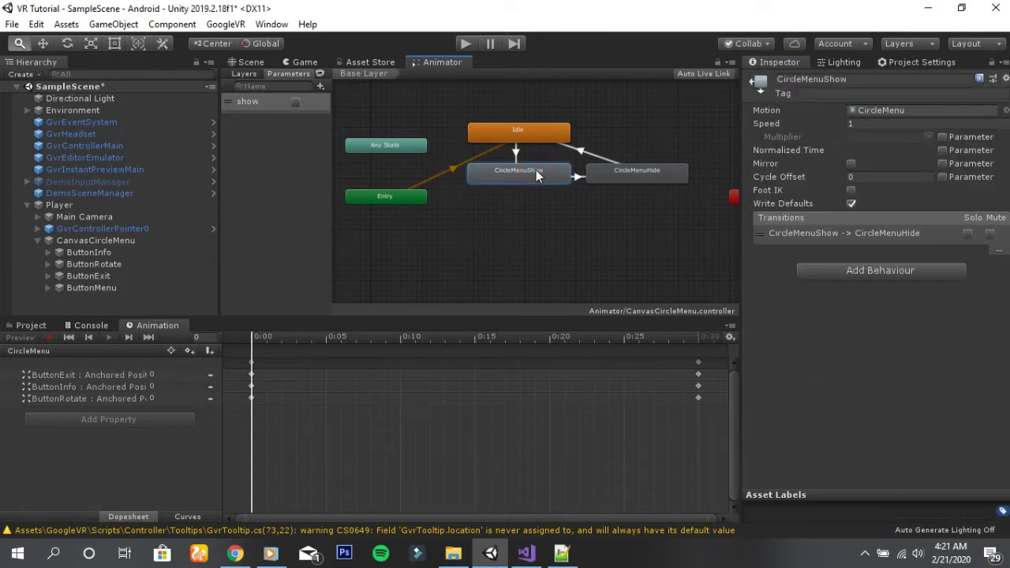
double_click(536, 172)
click(851, 123)
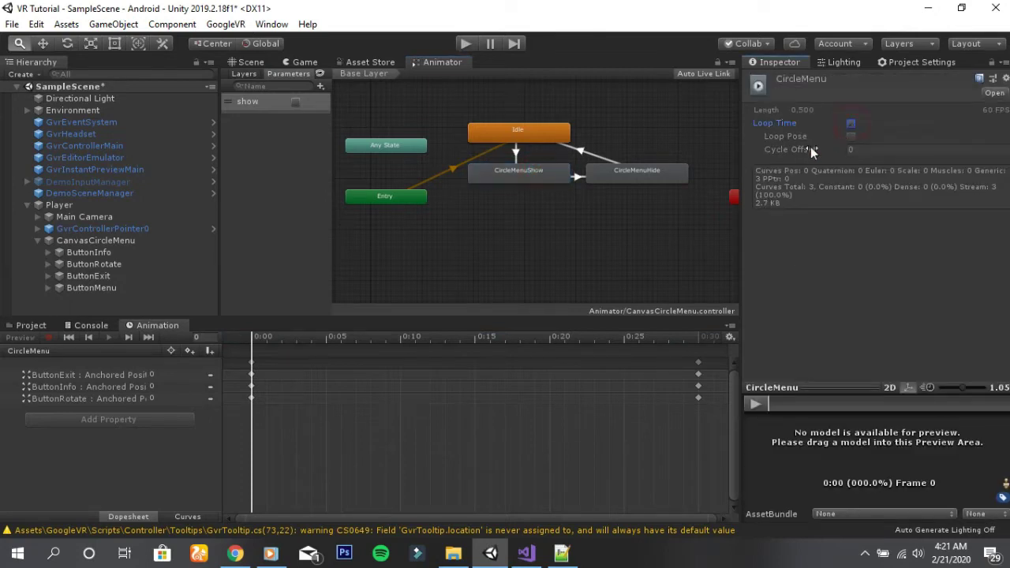
click(515, 150)
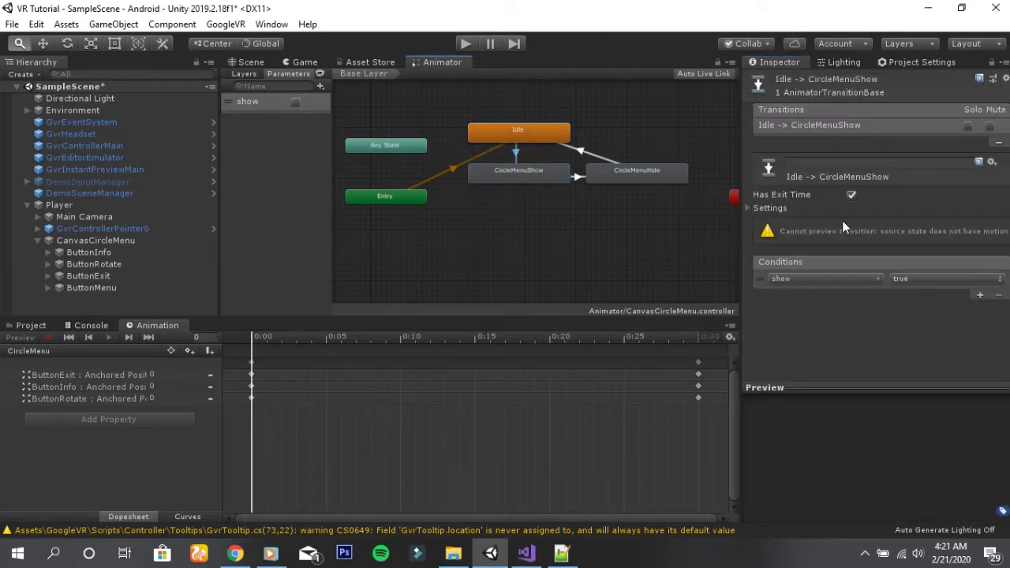
Step: Turn off Has Exit Time on the Idle→CircleMenuShow and CircleMenuShow→CircleMenuHide transitions
click(517, 170)
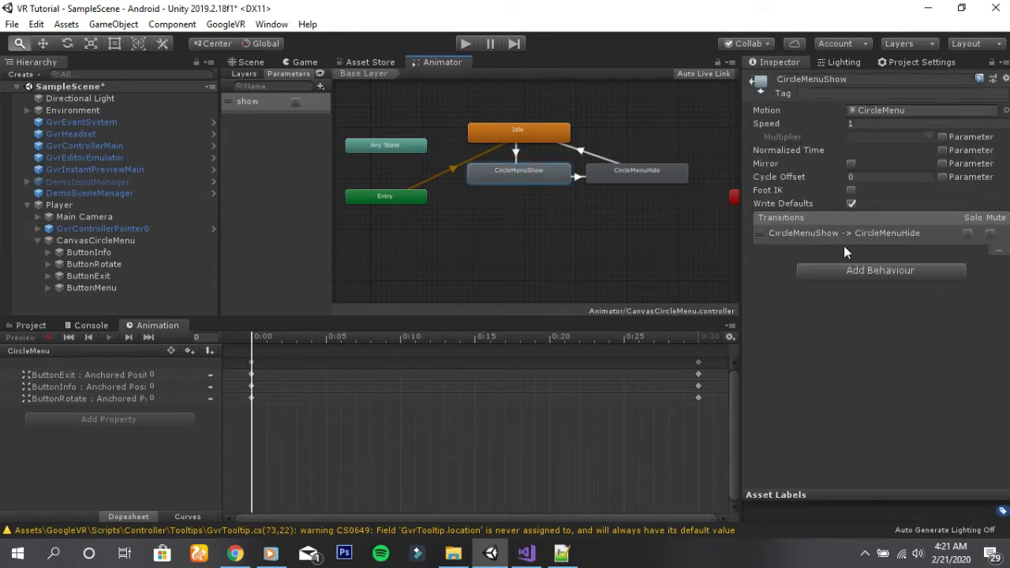
click(515, 151)
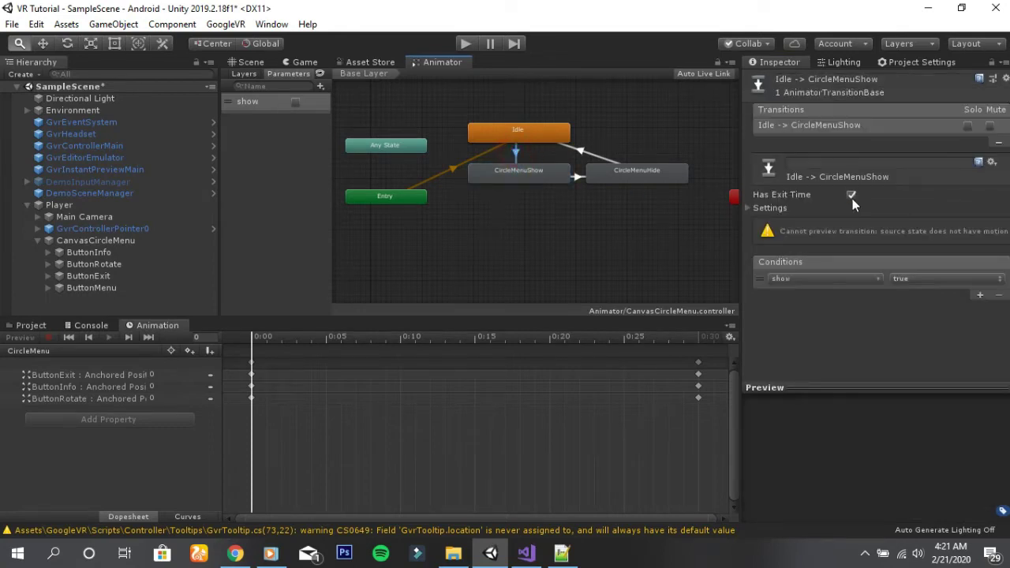
click(851, 194)
click(549, 177)
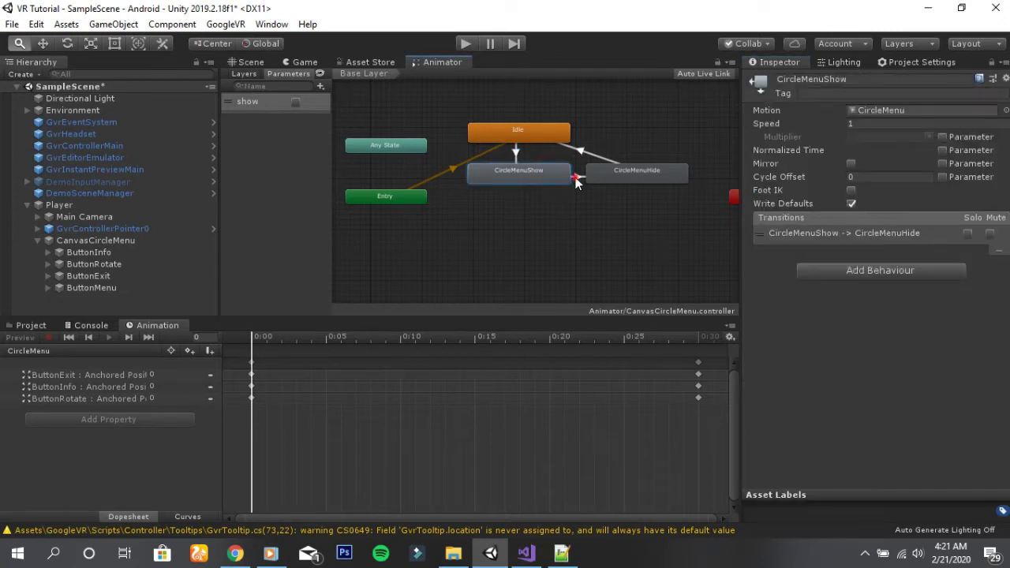
click(575, 180)
click(852, 195)
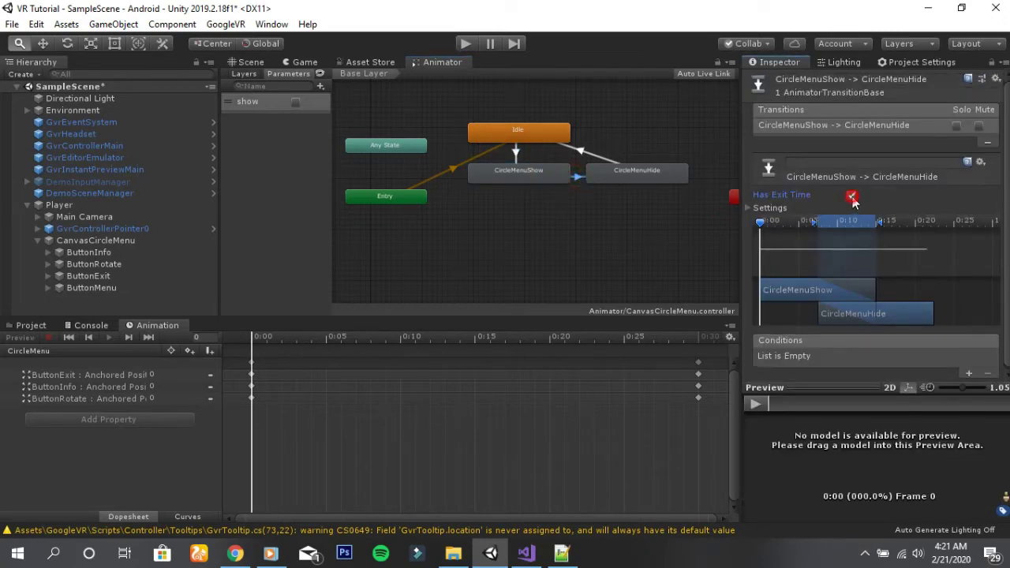
Step: Require show = false for the hide transition and set CircleMenuHide's speed to -1
click(969, 373)
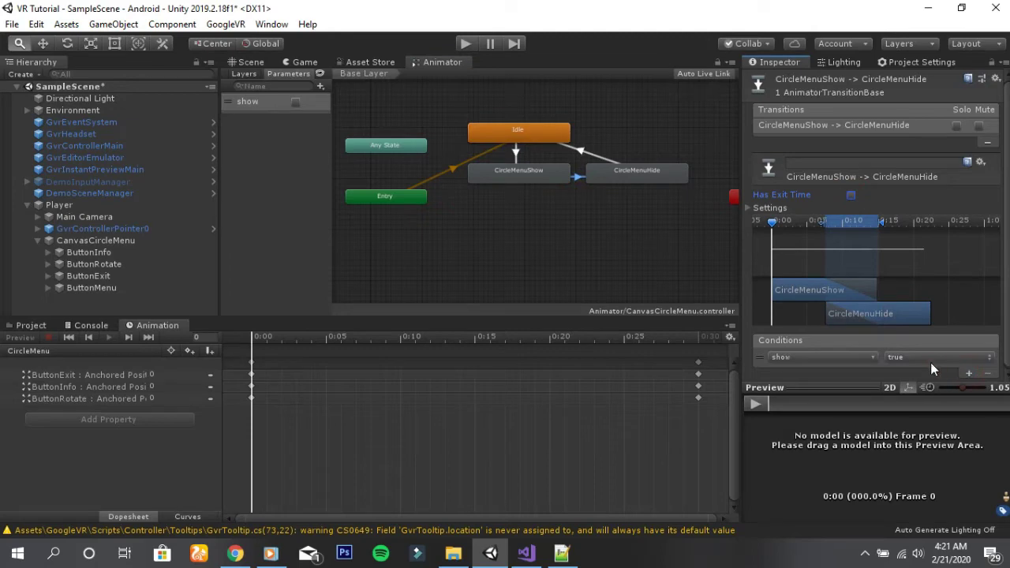
click(932, 359)
click(919, 389)
click(628, 181)
click(866, 123)
text(-1)
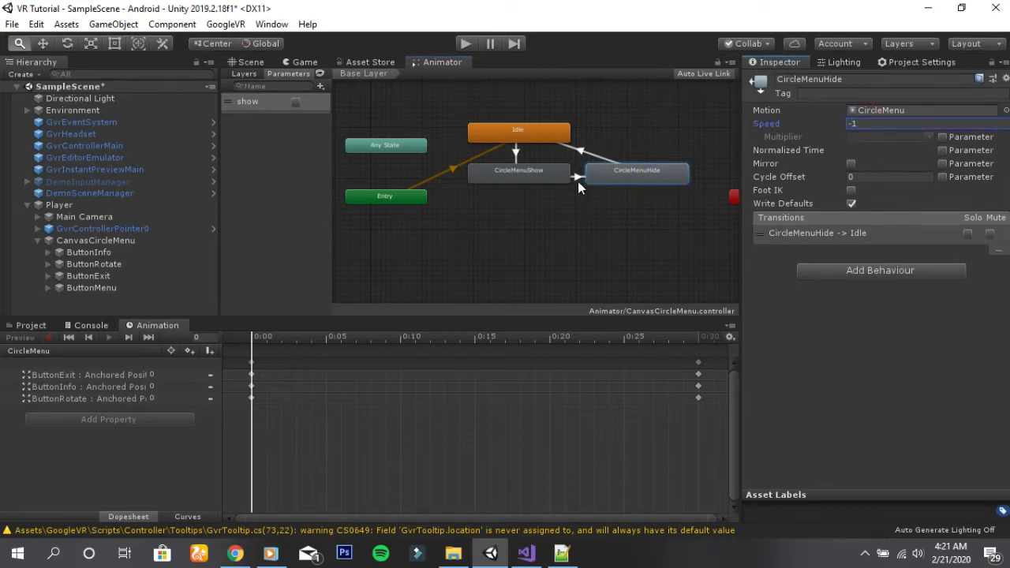
Step: Return to the Scene view, expand CanvasCircleMenu and inspect ButtonMenu's Button and Circle Menu components
click(250, 63)
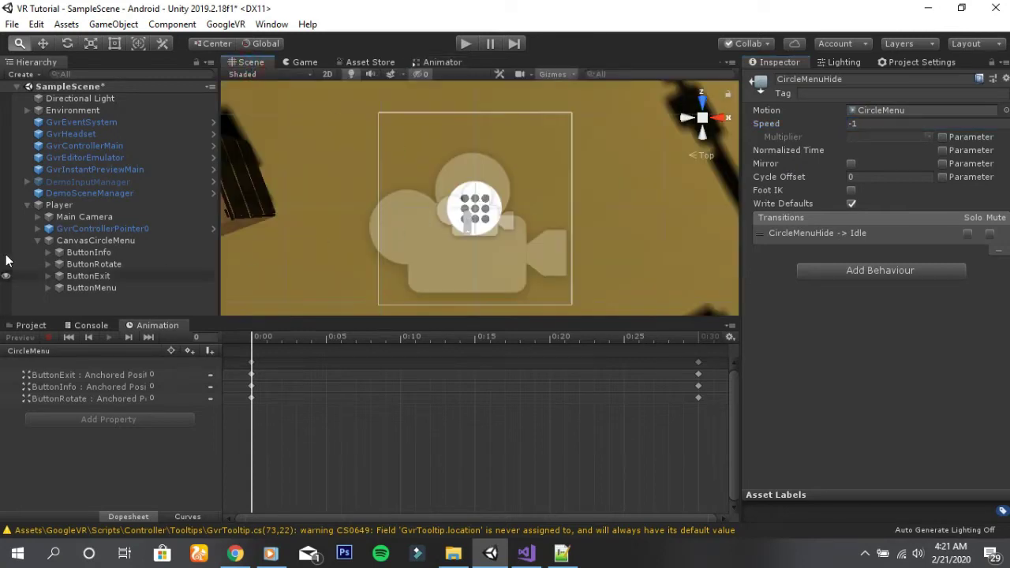
click(38, 239)
click(48, 205)
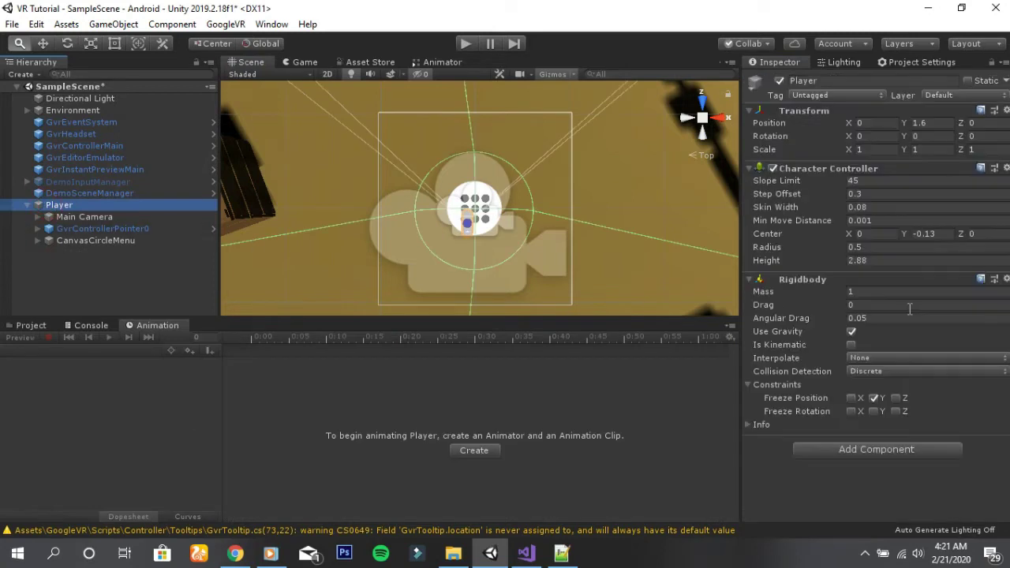
click(38, 239)
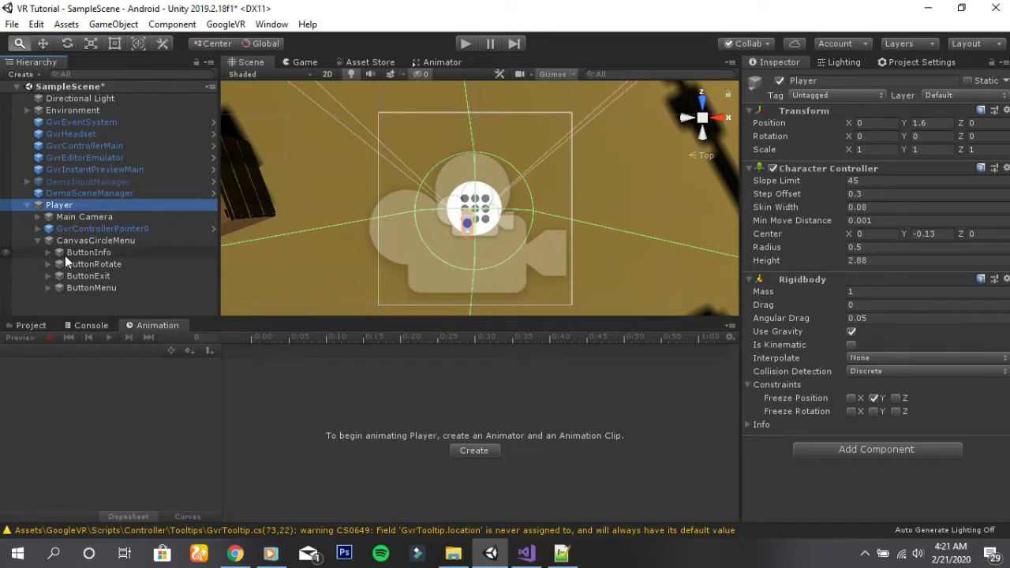
click(88, 287)
scroll(913, 367, down, 10)
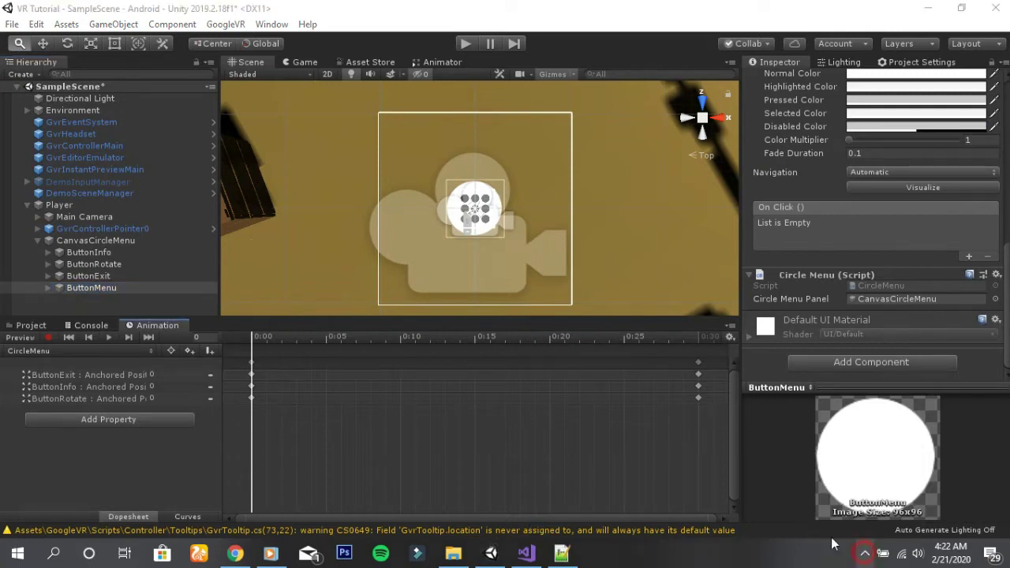
click(34, 325)
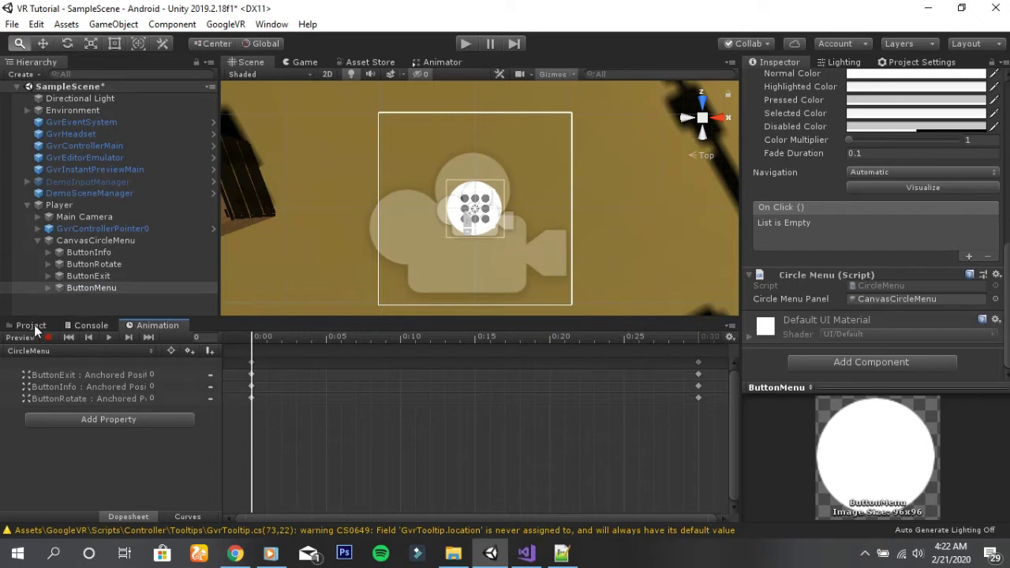
Step: Create a new C# script in Assets/Script and name it GazeInteraction
right_click(334, 401)
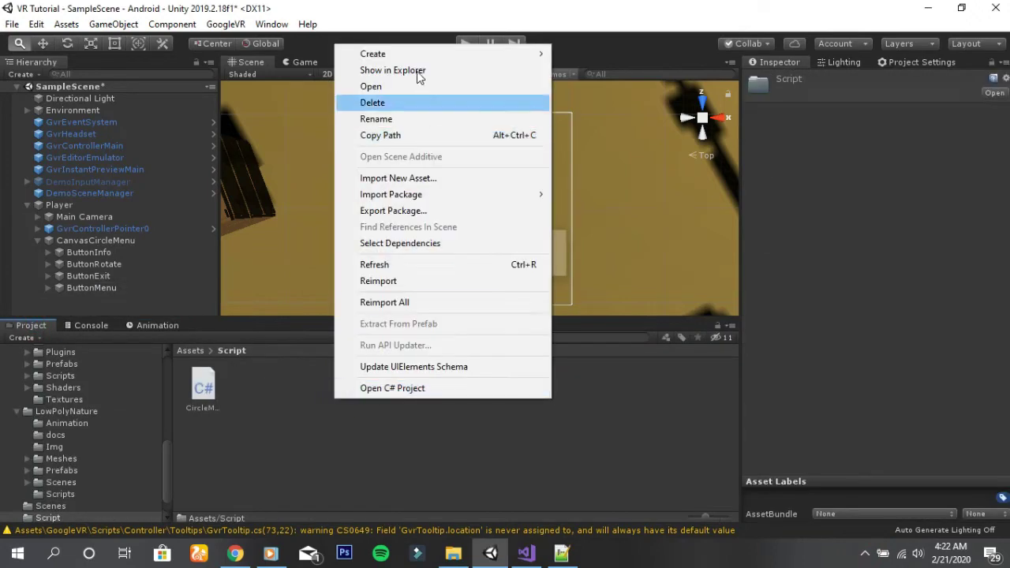
mouse_move(444, 55)
click(594, 53)
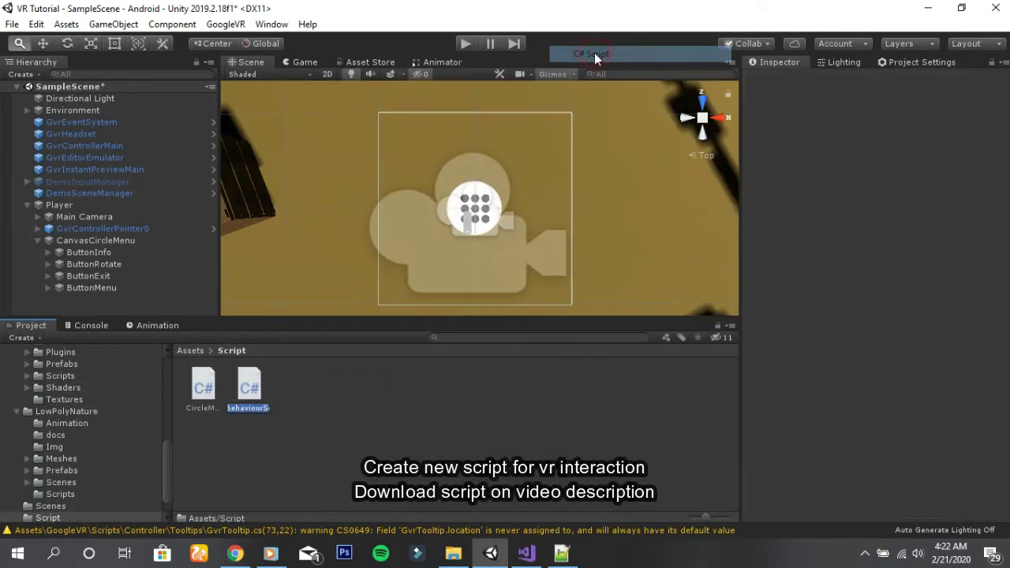
text(Gaz)
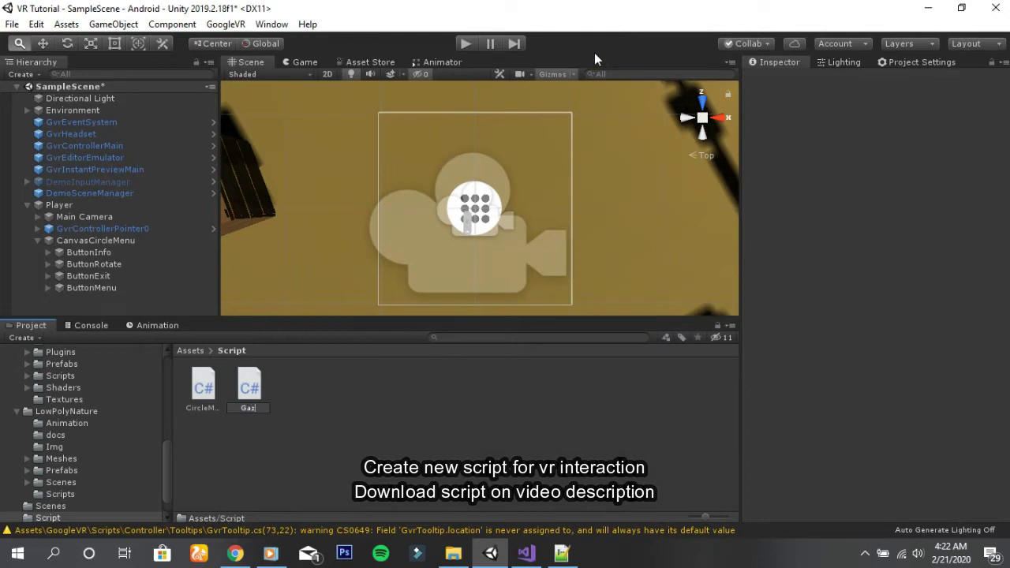
text(eIn)
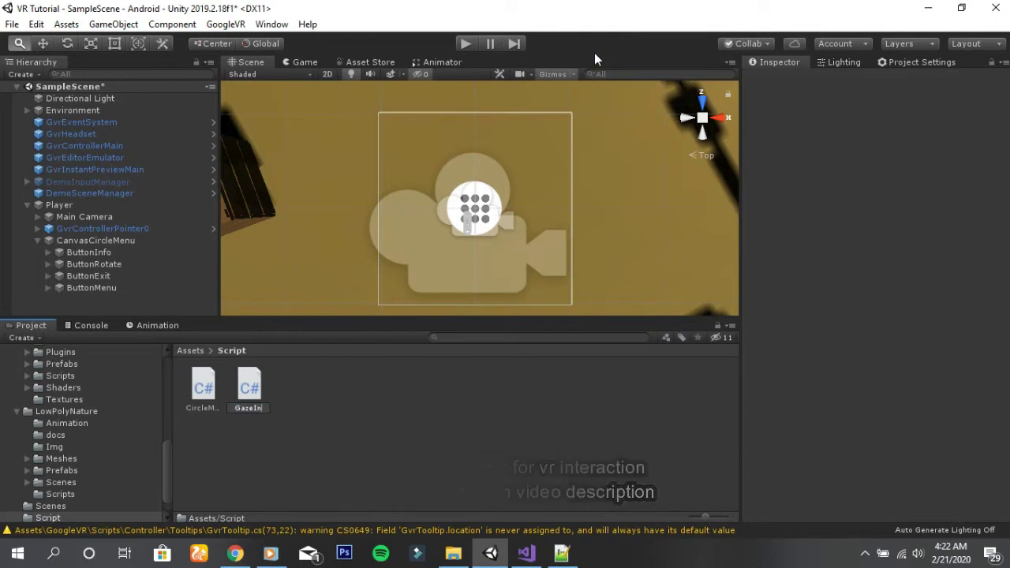
text(teraction)
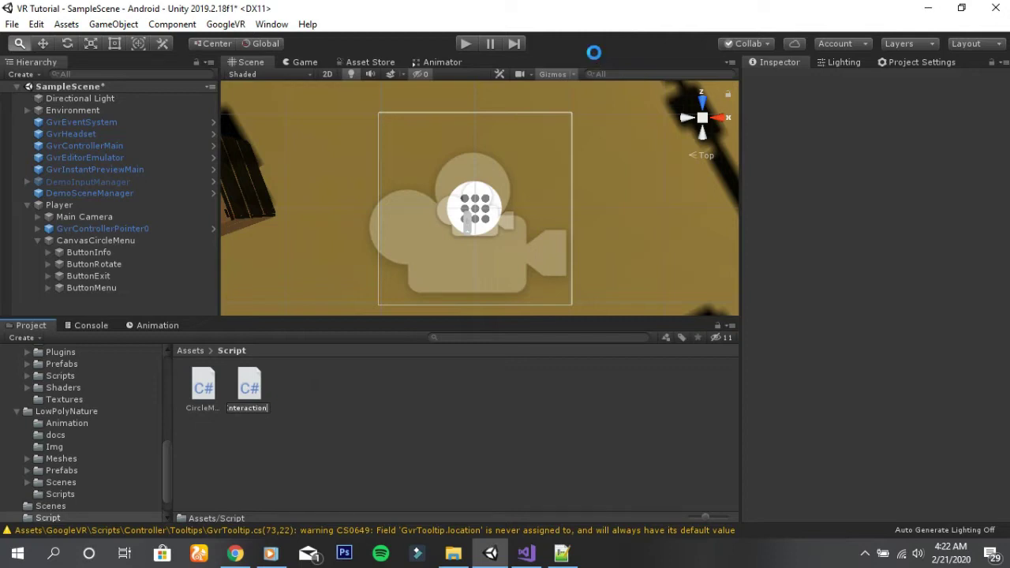
key(Return)
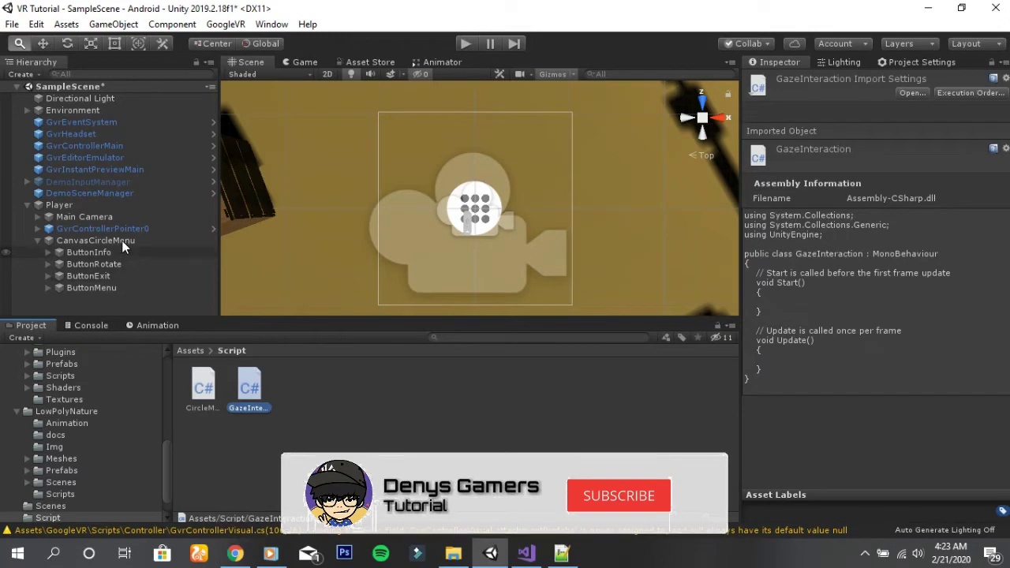
Step: Select ButtonMenu and add the Gaze Interaction script via an Add Component search for 'gaze'
click(120, 241)
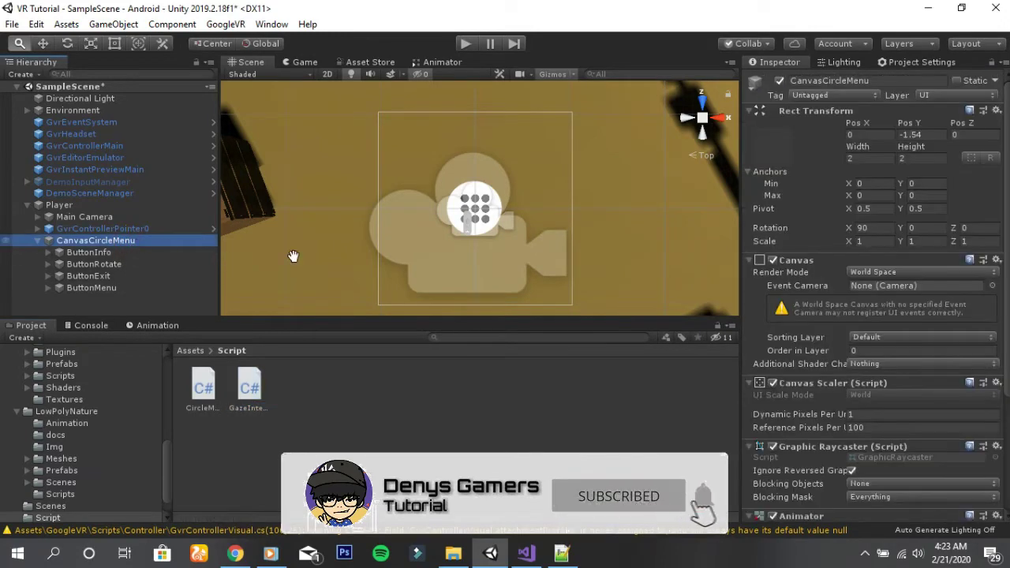
scroll(892, 278, down, 5)
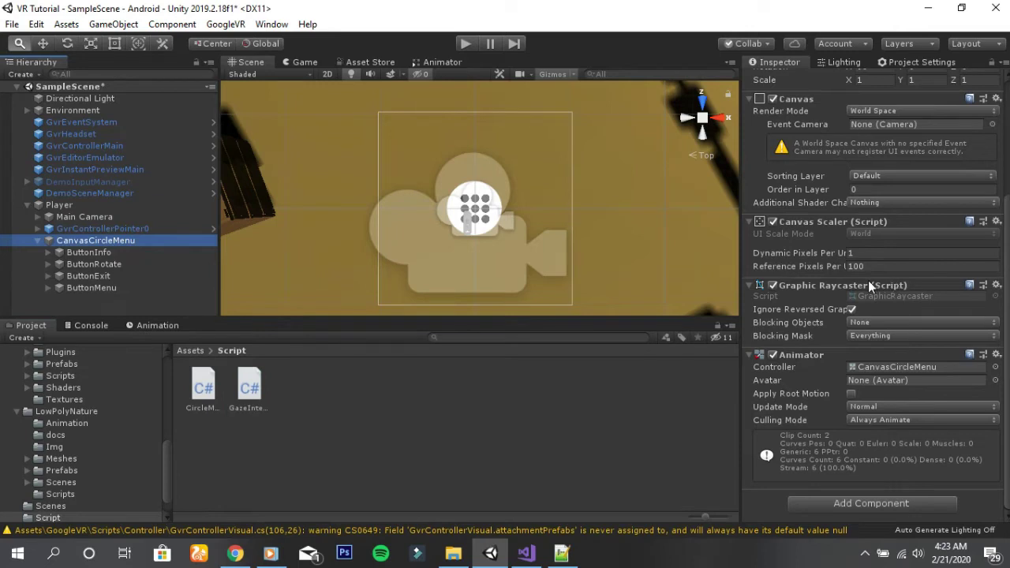
click(100, 288)
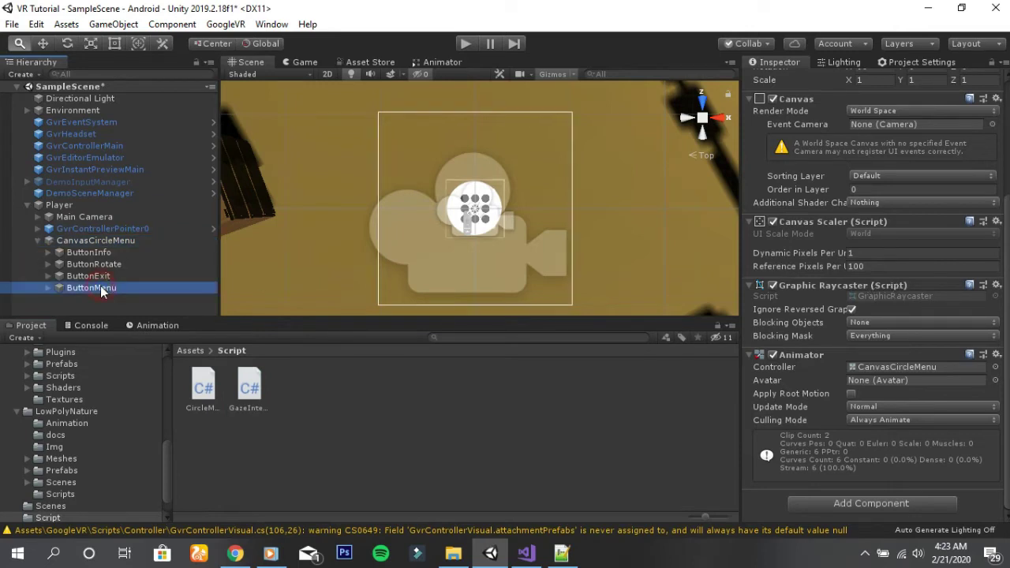
scroll(944, 291, down, 5)
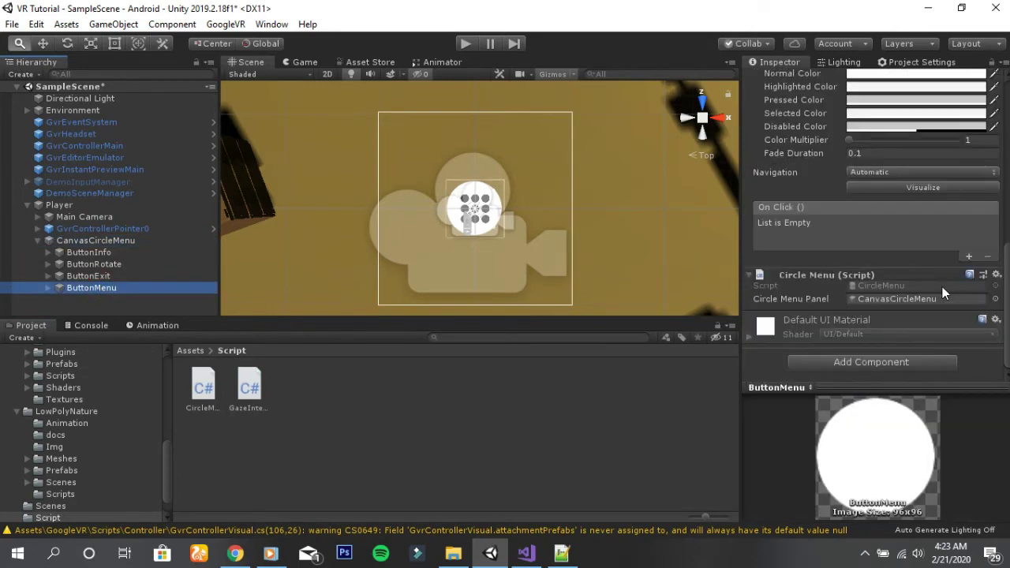
drag(250, 386, 963, 367)
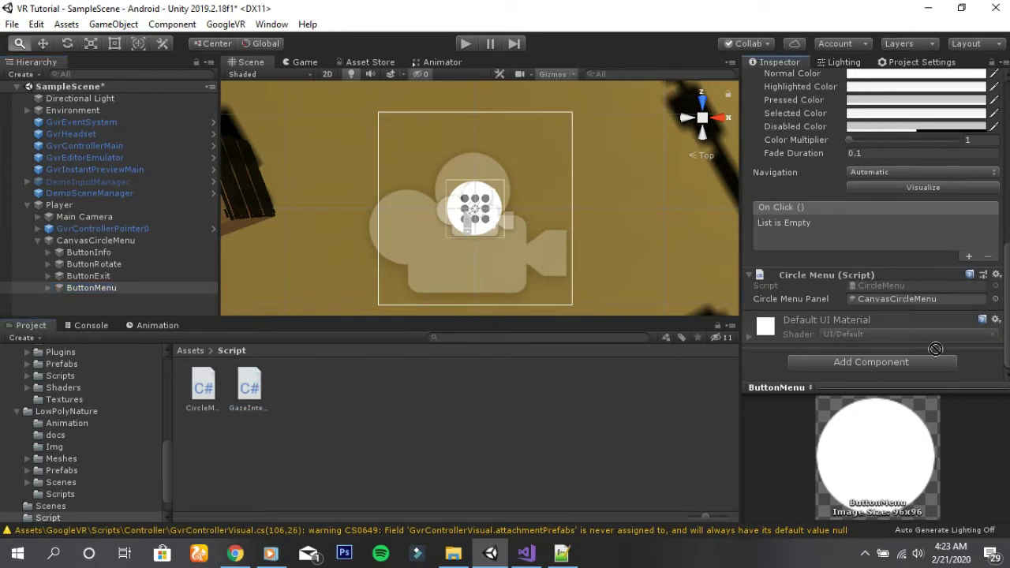
drag(969, 373, 888, 380)
click(896, 365)
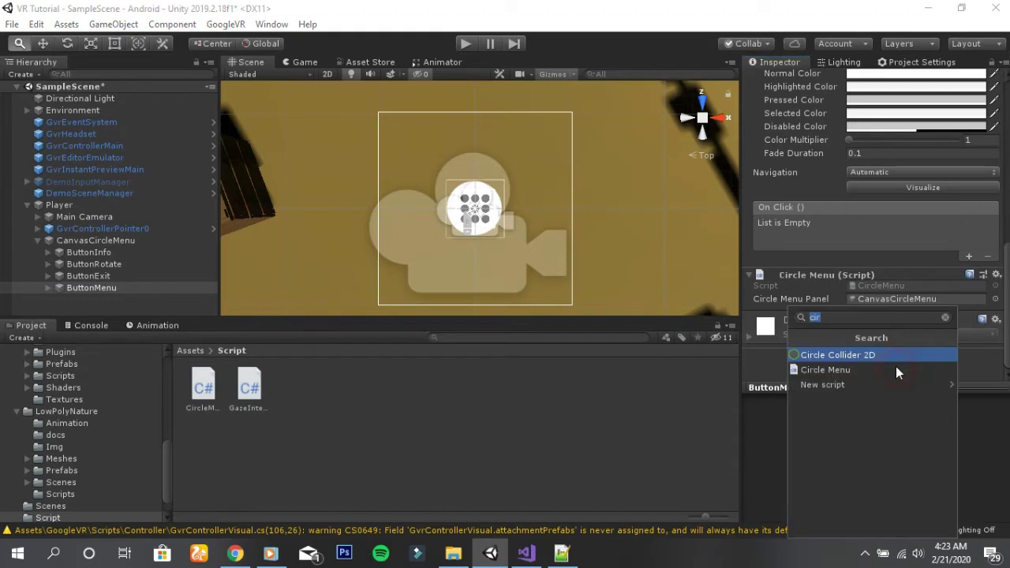
text(gaze)
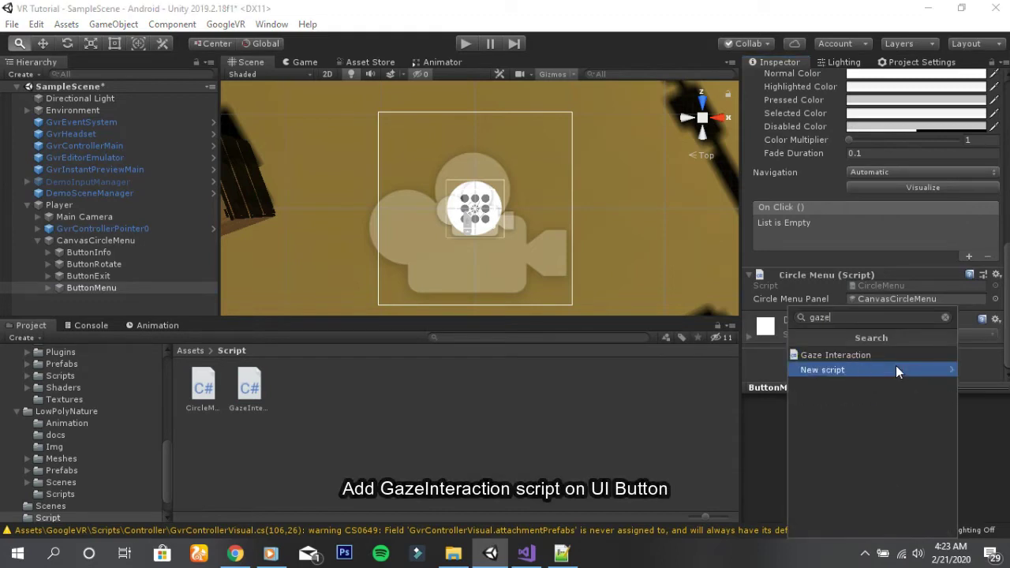
key(Escape)
scroll(909, 333, down, 1)
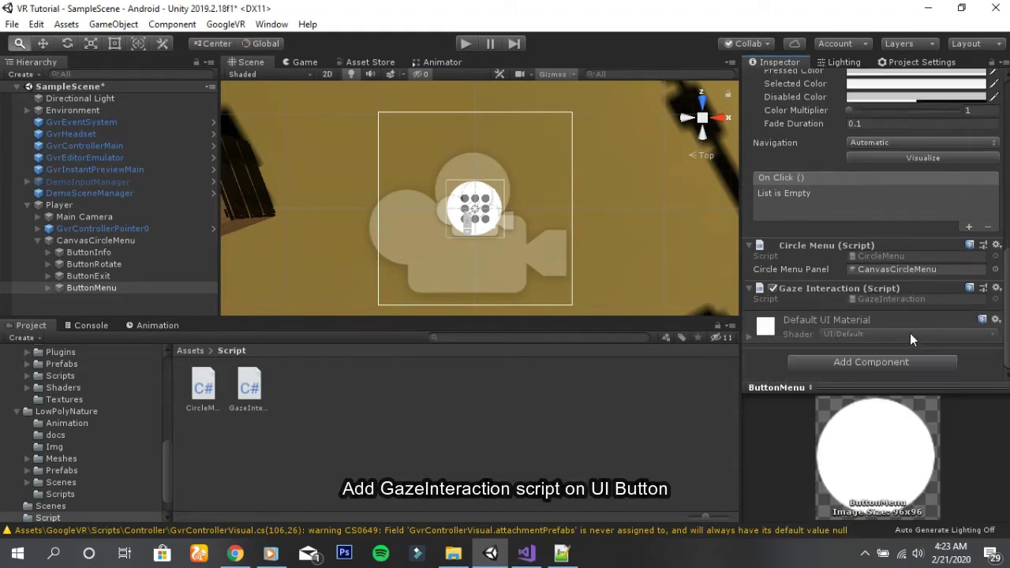
click(893, 297)
Step: Open GazeInteraction.cs in Visual Studio and replace its contents with the prepared gaze-timer code
double_click(894, 294)
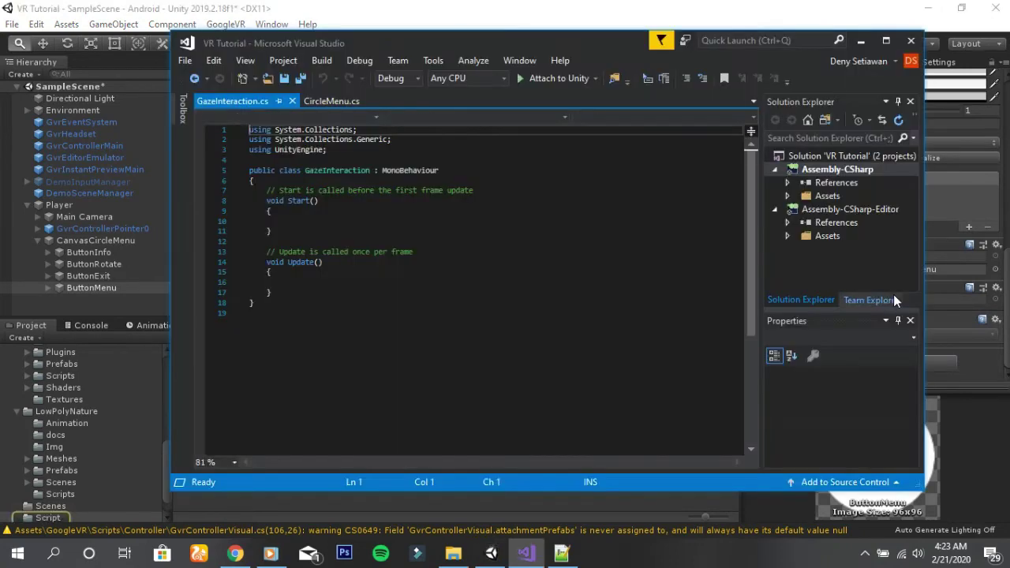
click(266, 303)
key(ctrl+a)
key(ctrl+v)
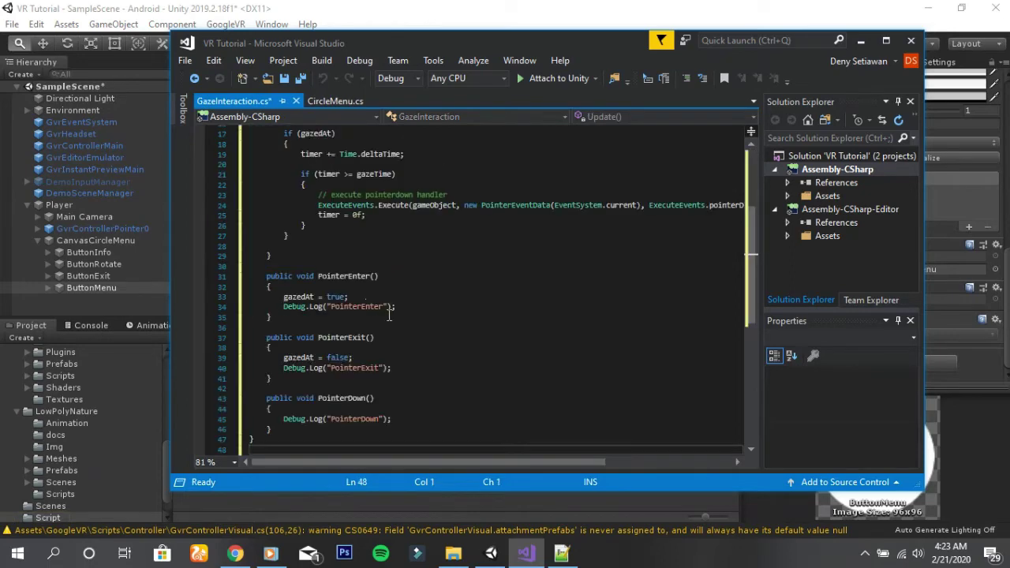
scroll(399, 315, up, 6)
drag(929, 227, 1002, 227)
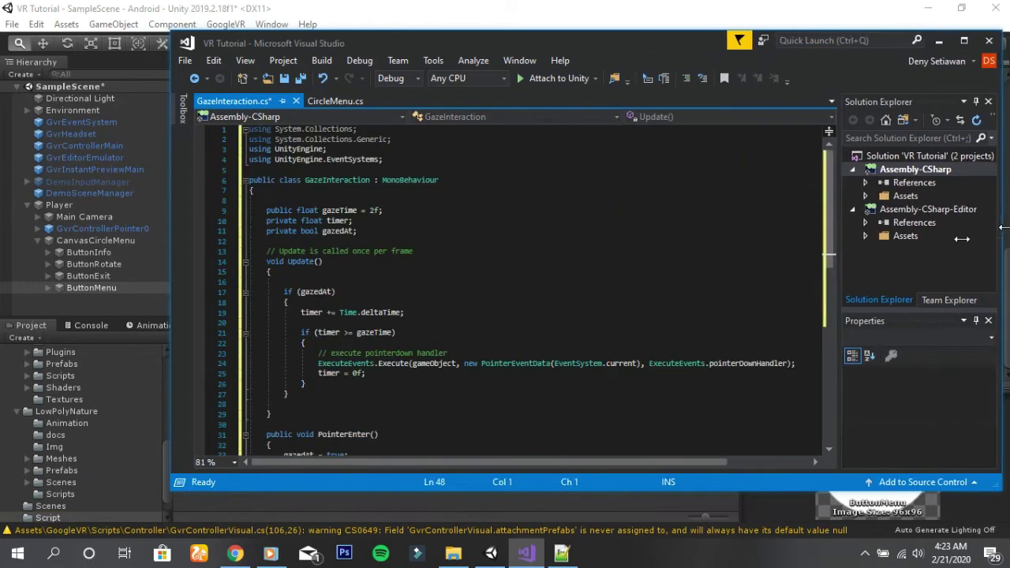
Step: Review the pasted PointerEnter, PointerExit and PointerDown code, save the script and return to Unity
scroll(497, 331, down, 1)
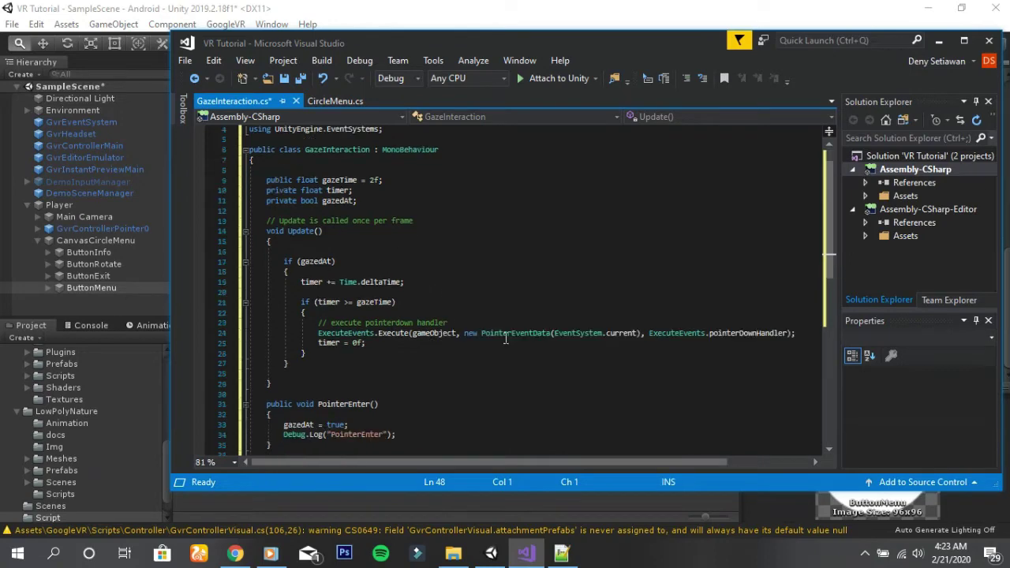
scroll(505, 334, down, 2)
scroll(505, 335, down, 1)
scroll(506, 338, down, 1)
scroll(507, 338, down, 2)
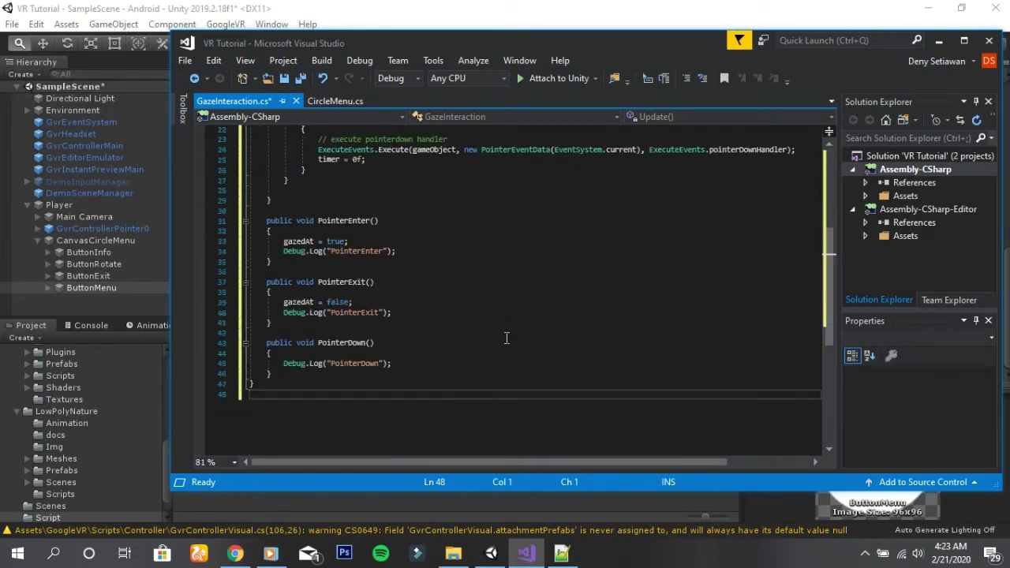
scroll(508, 338, down, 1)
scroll(508, 338, up, 3)
scroll(508, 338, up, 4)
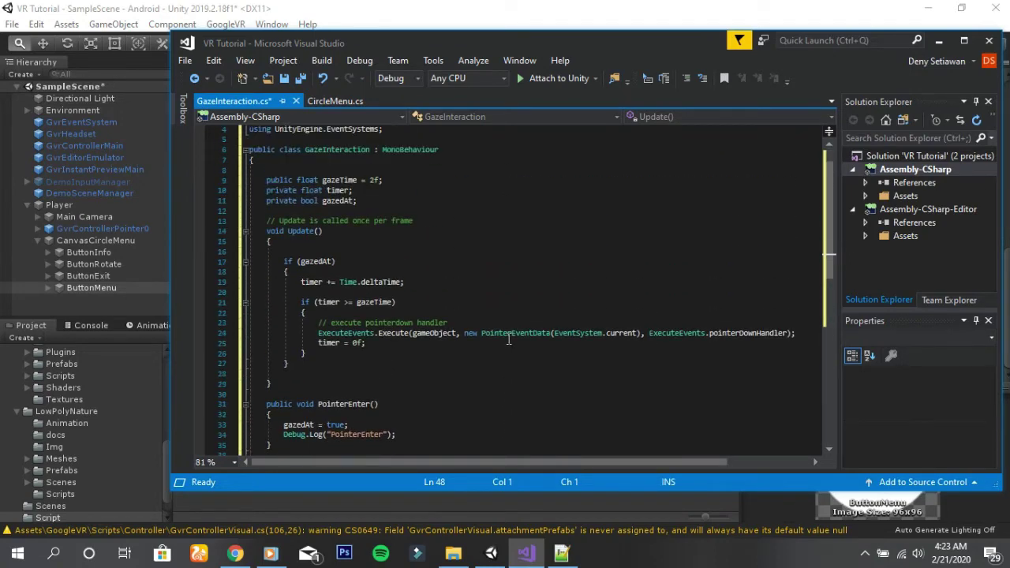
scroll(508, 338, up, 1)
key(ctrl+s)
click(552, 7)
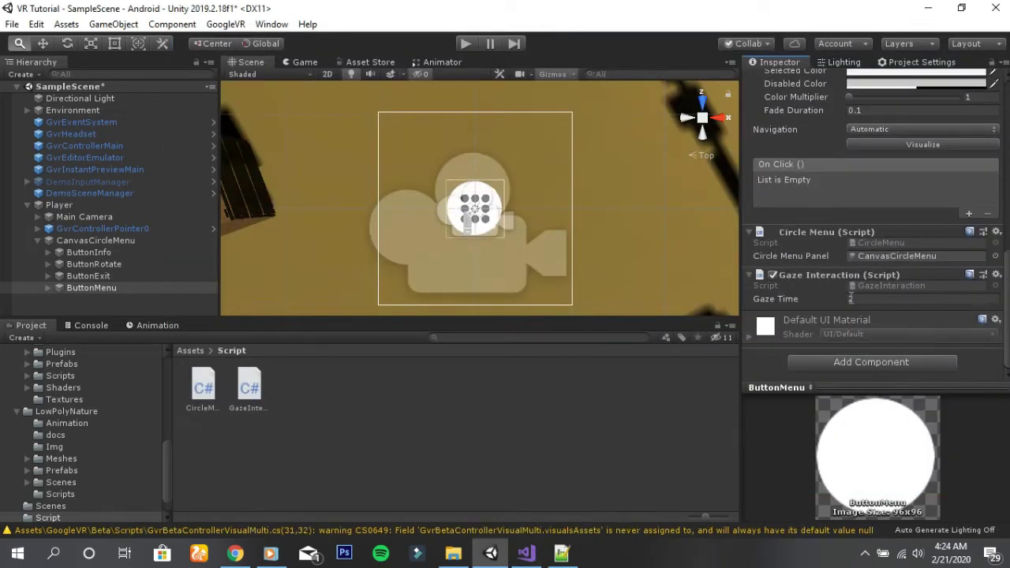
Step: Add an Event Trigger to ButtonMenu with Pointer Enter calling GazeInteraction.PointerEnter
click(879, 360)
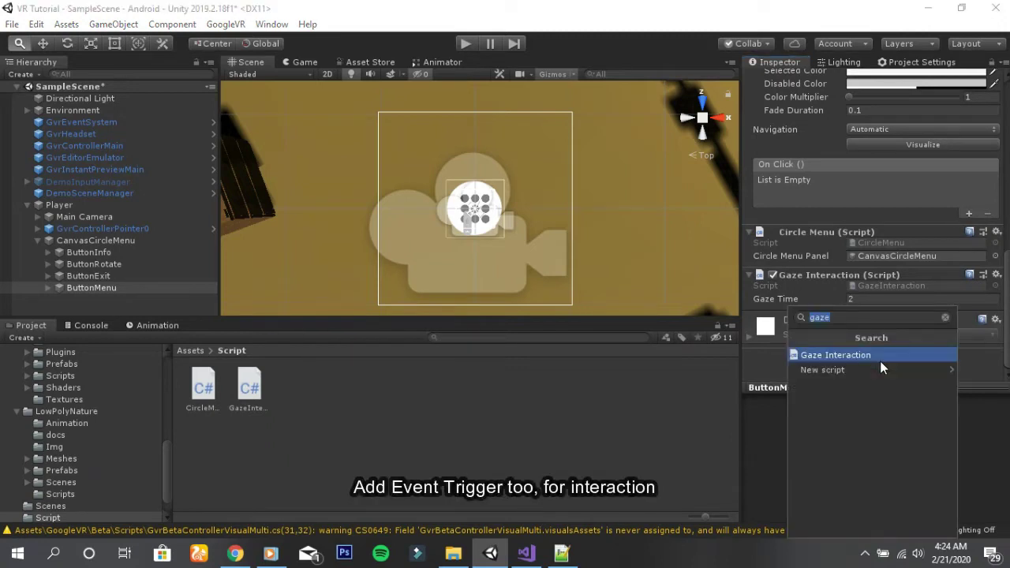
text(trig)
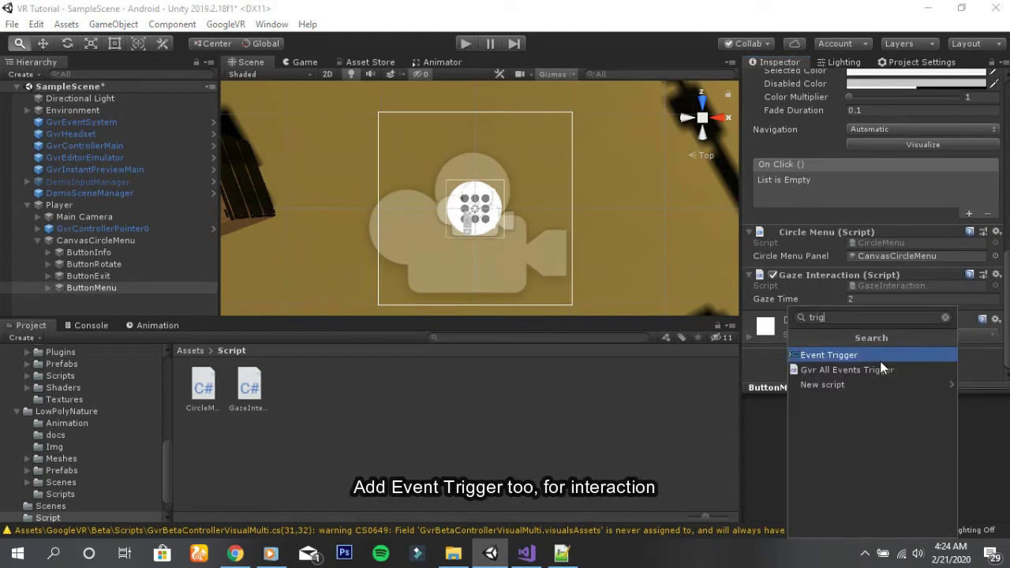
click(829, 355)
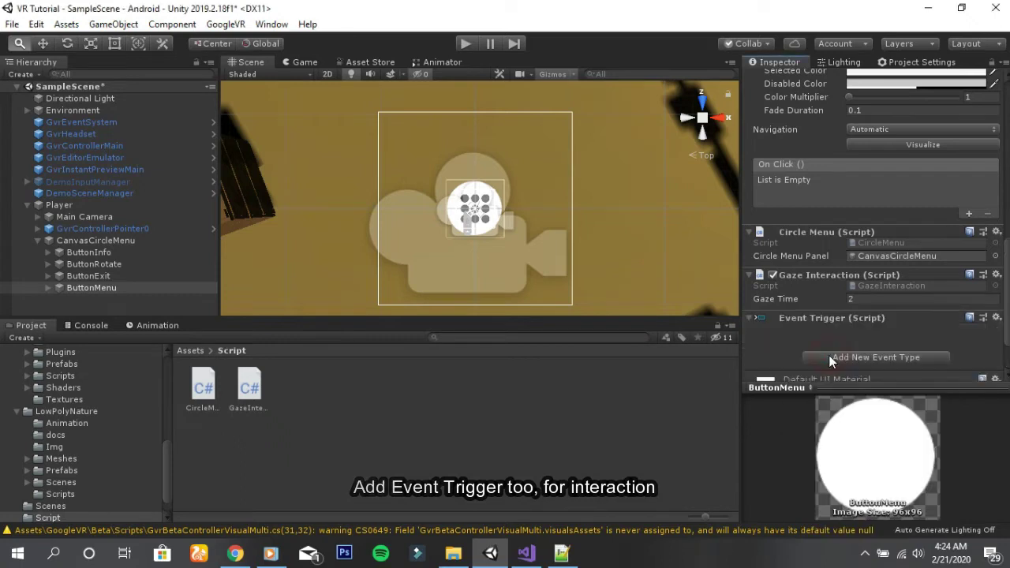
click(878, 299)
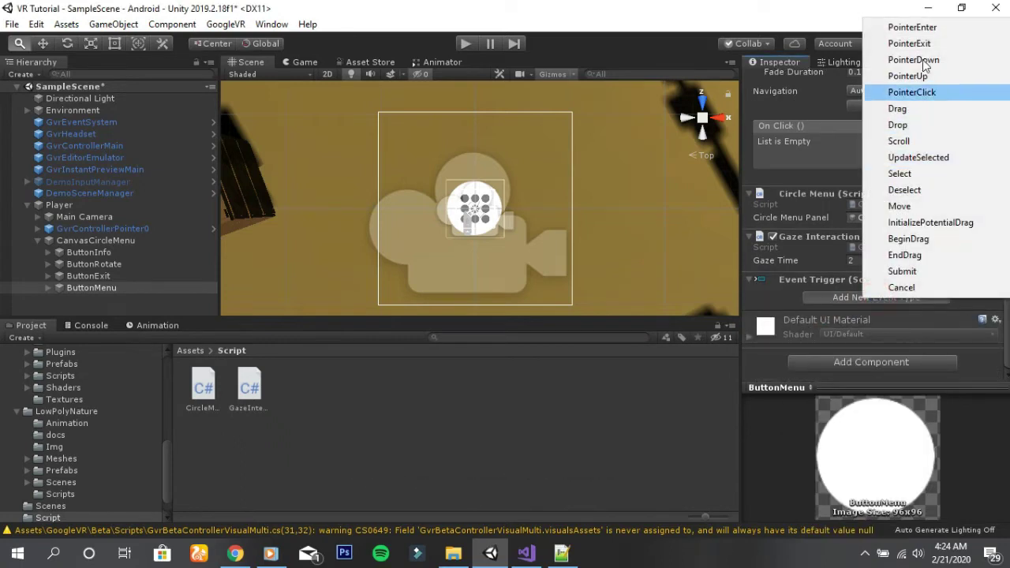
click(915, 24)
scroll(939, 269, down, 3)
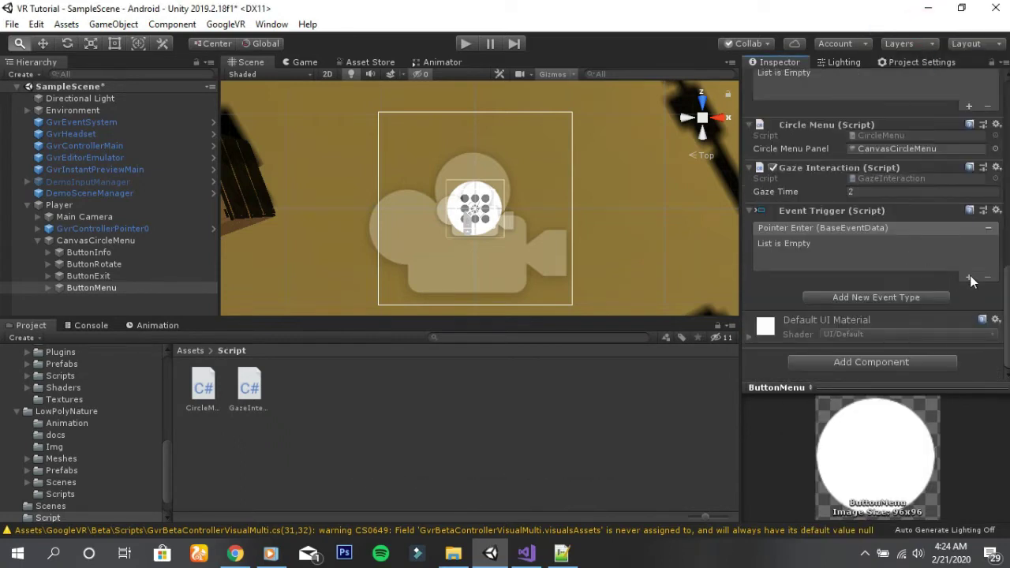
click(969, 277)
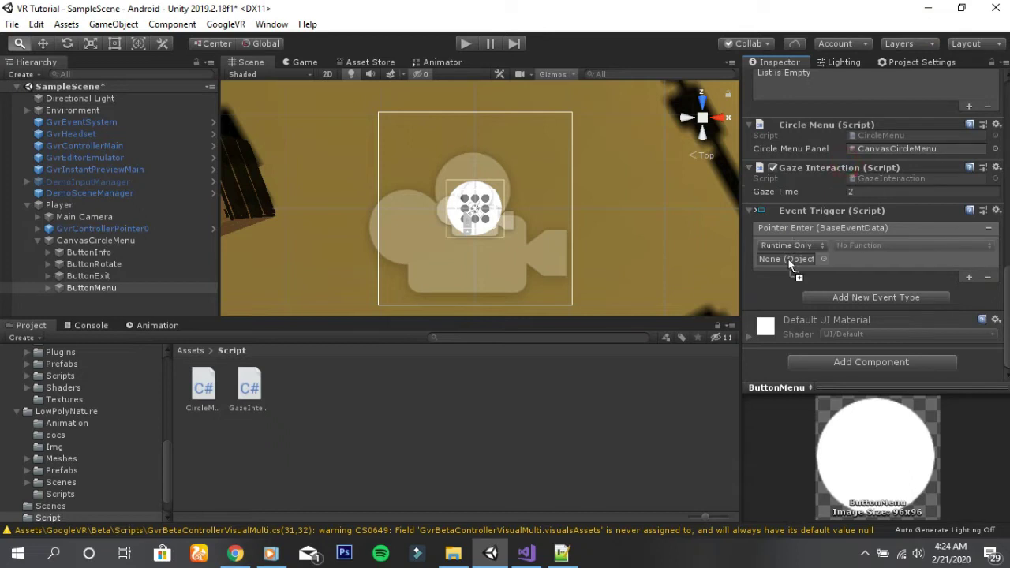
drag(838, 171, 789, 259)
click(863, 247)
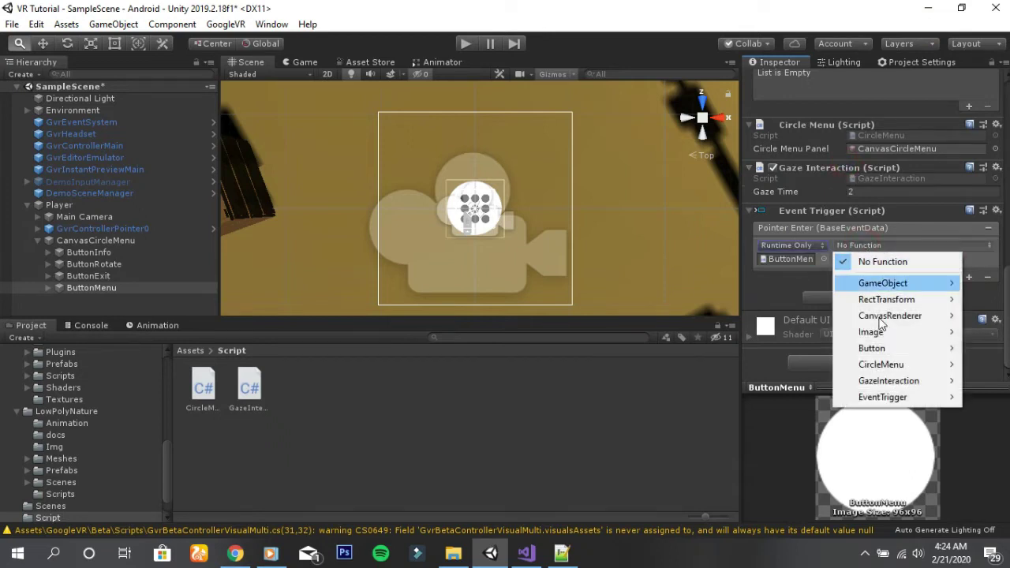
mouse_move(883, 381)
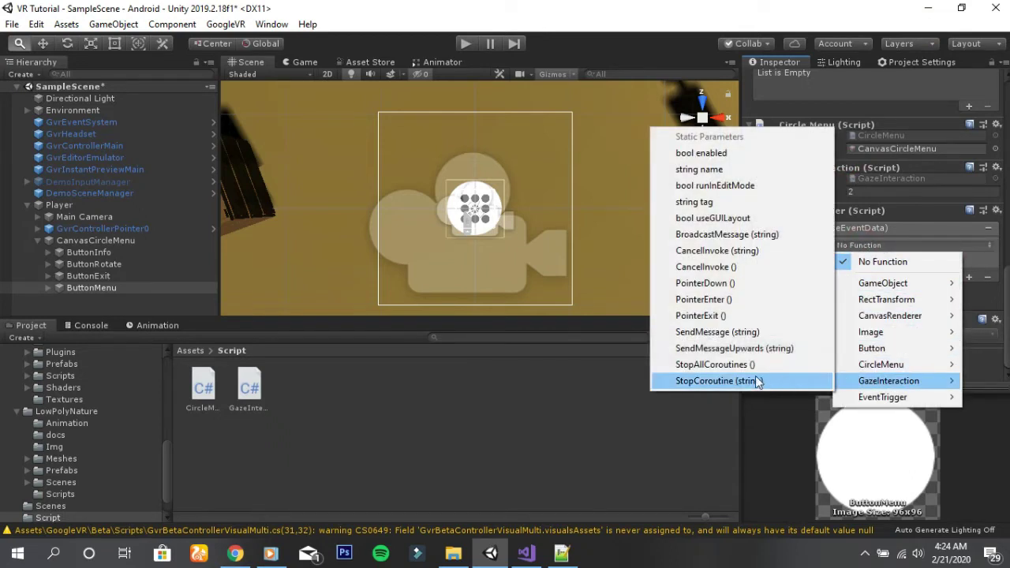
click(707, 300)
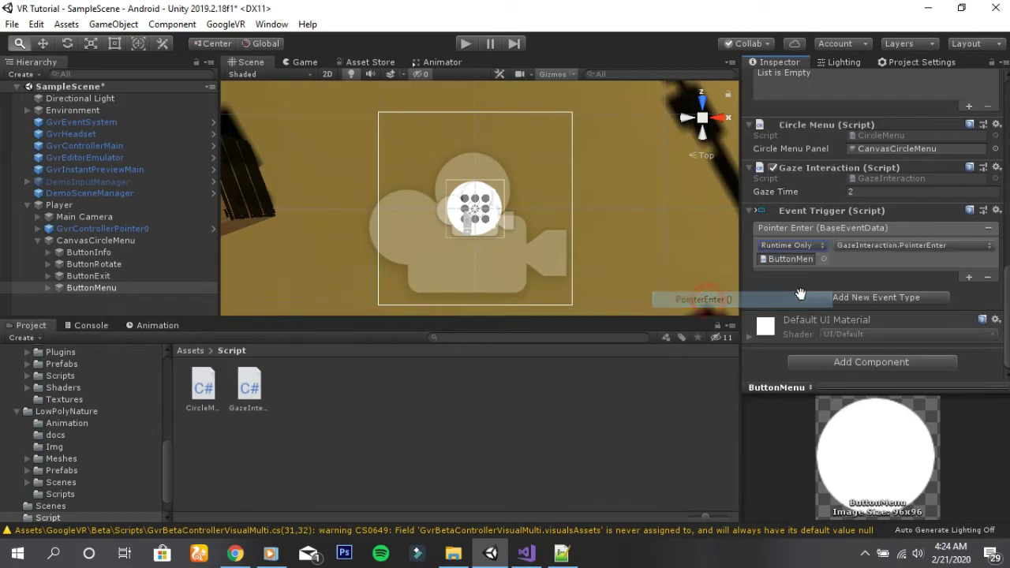
Step: Add a Pointer Exit event that calls GazeInteraction.PointerExit
click(929, 297)
click(925, 45)
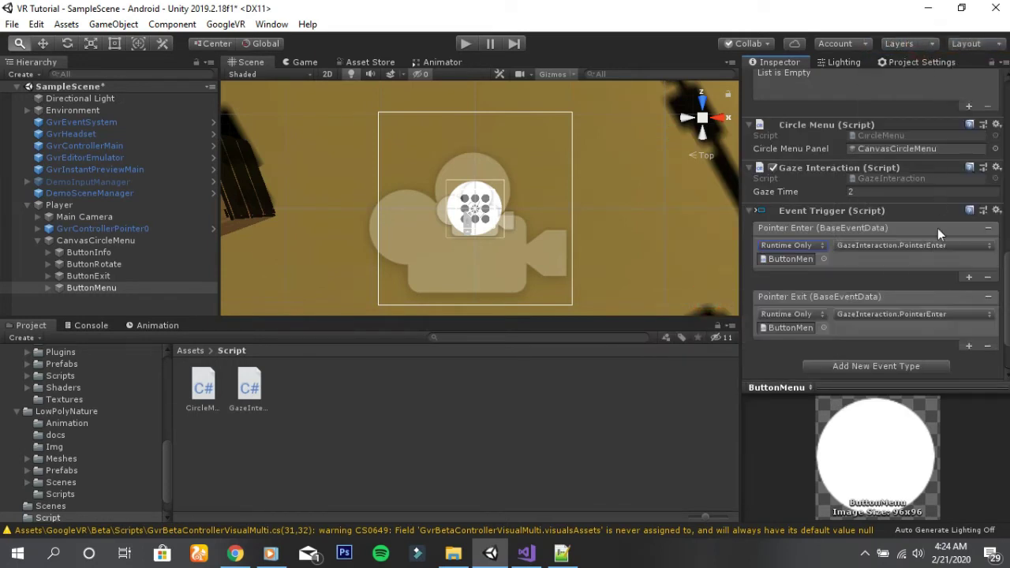
click(935, 315)
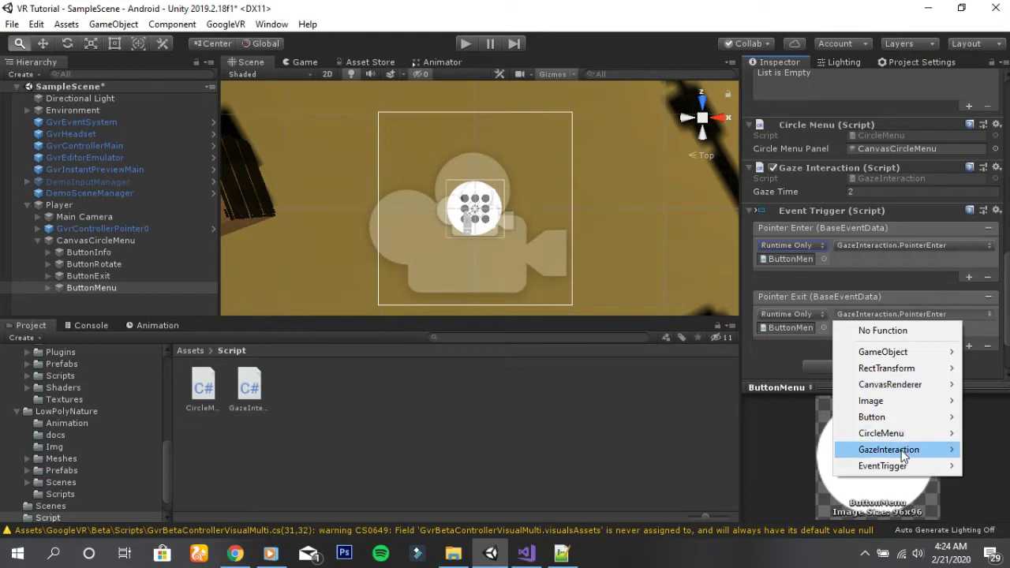
mouse_move(902, 451)
click(710, 385)
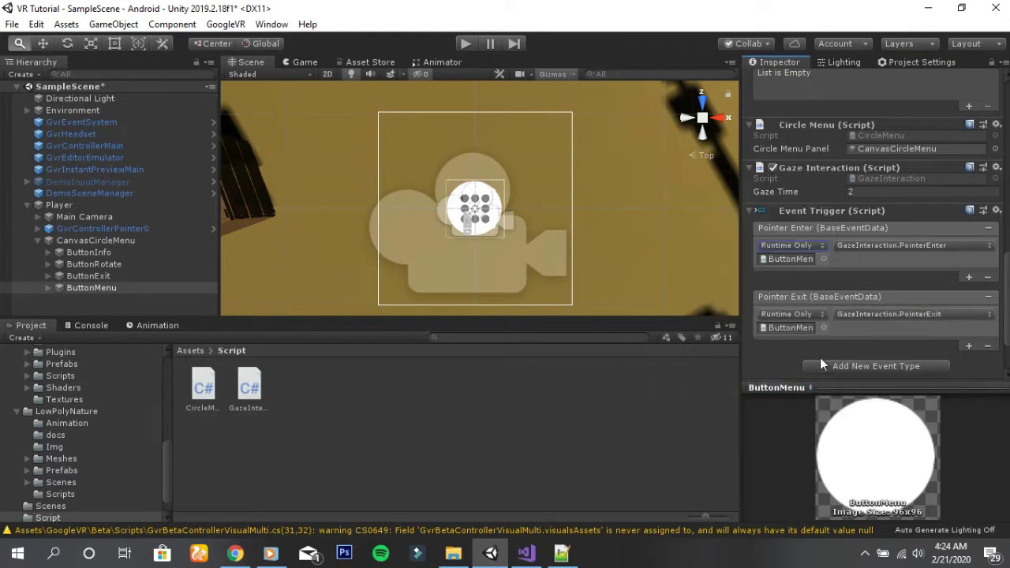
Step: Add a Pointer Down event that calls CircleMenu.ShowHideMenu
click(870, 367)
click(924, 129)
scroll(885, 205, down, 5)
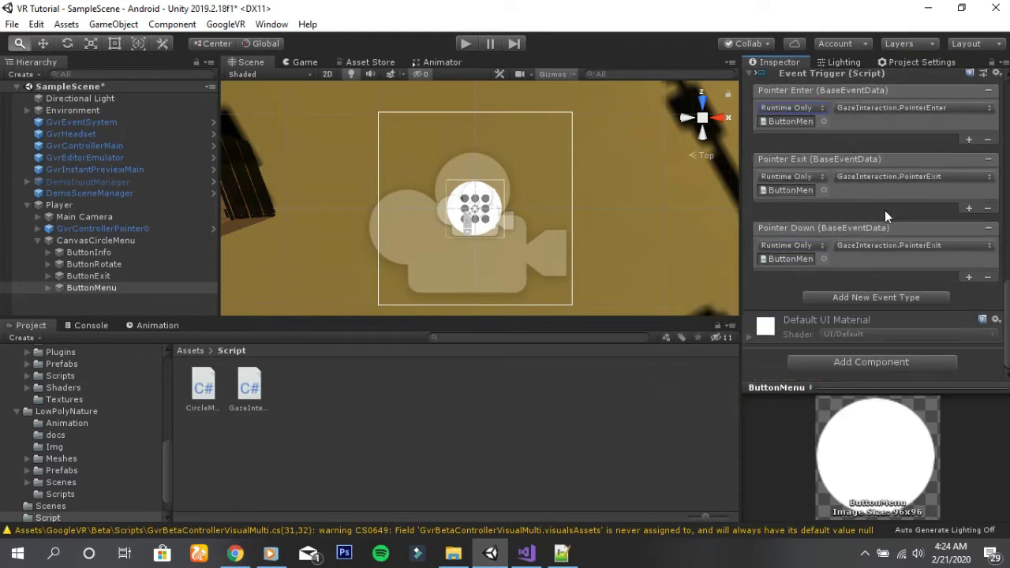
scroll(937, 231, up, 10)
scroll(937, 231, down, 5)
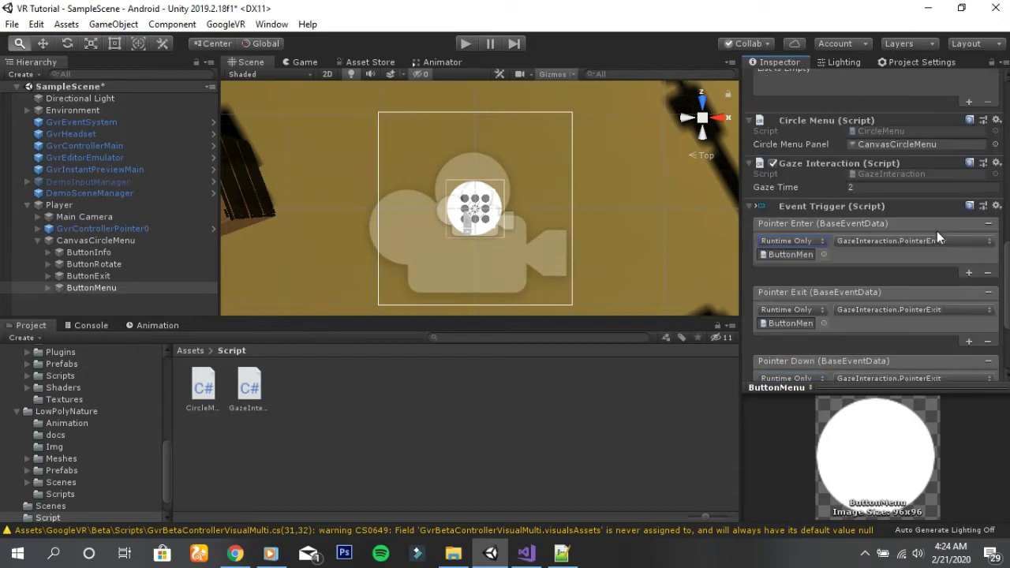
scroll(936, 230, down, 5)
scroll(928, 208, up, 5)
drag(797, 351, 799, 303)
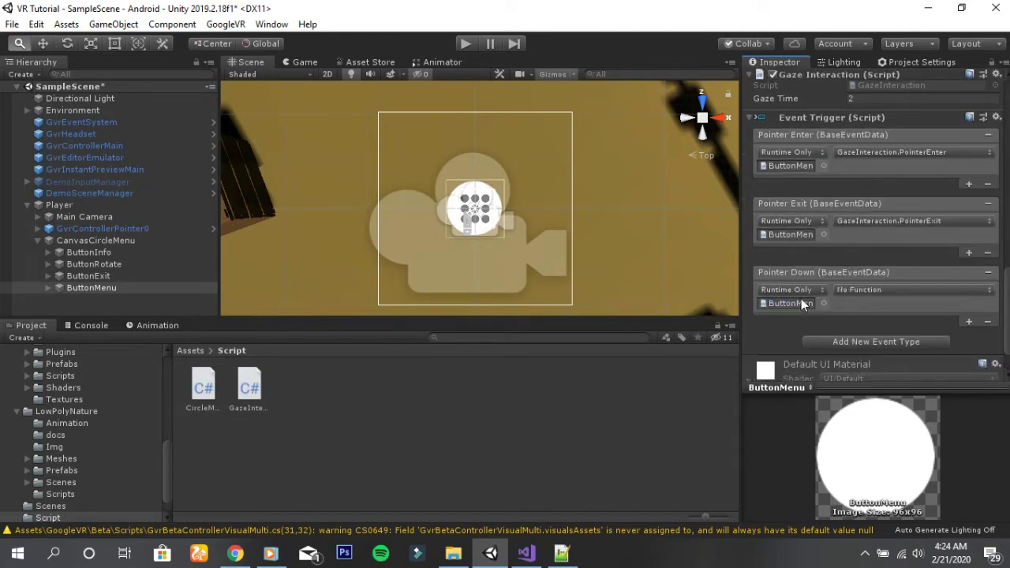
click(878, 290)
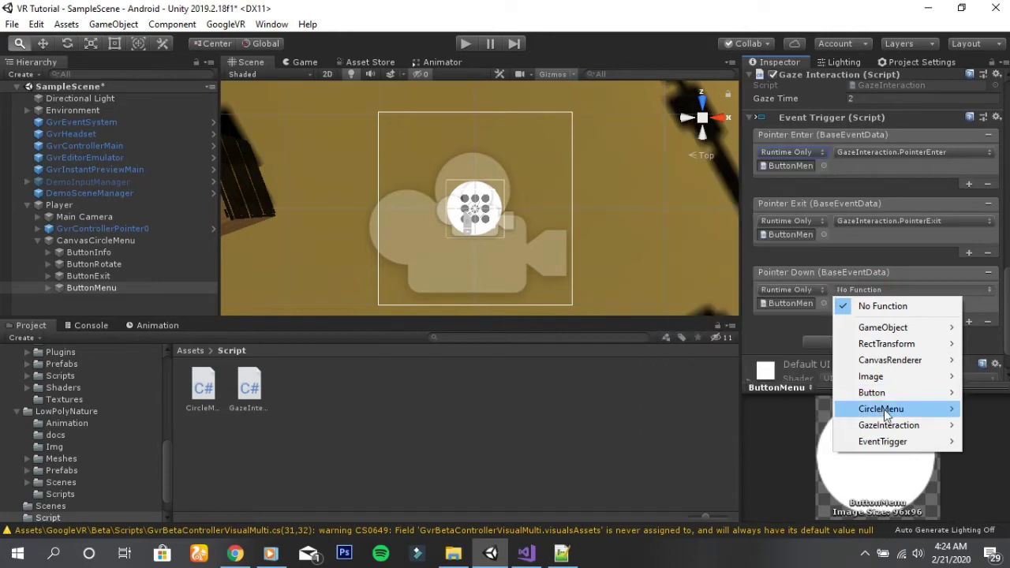
mouse_move(878, 410)
click(714, 377)
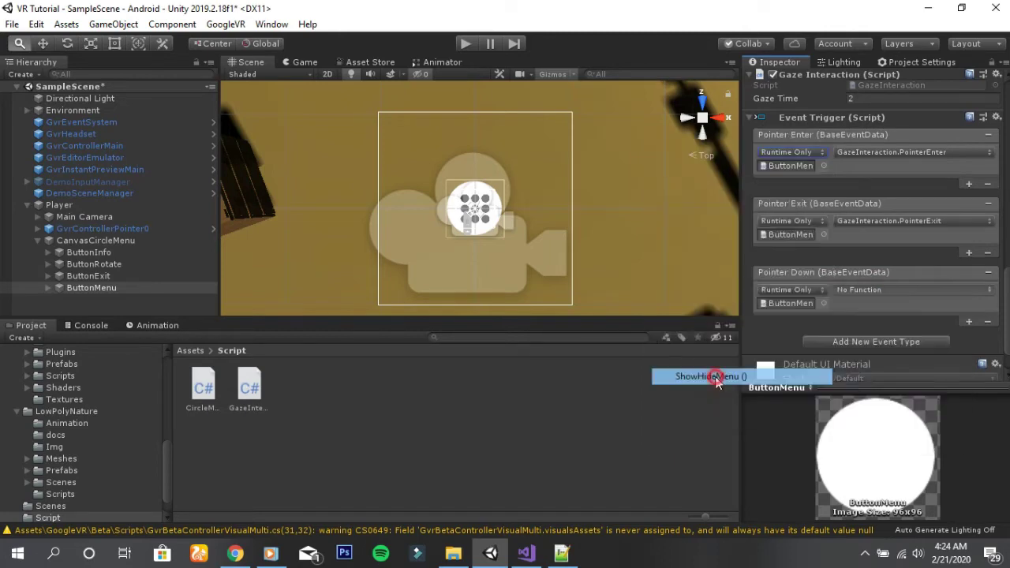
Step: Check the Event Trigger entries and start Play mode to test the menu
scroll(890, 346, down, 1)
scroll(890, 346, up, 5)
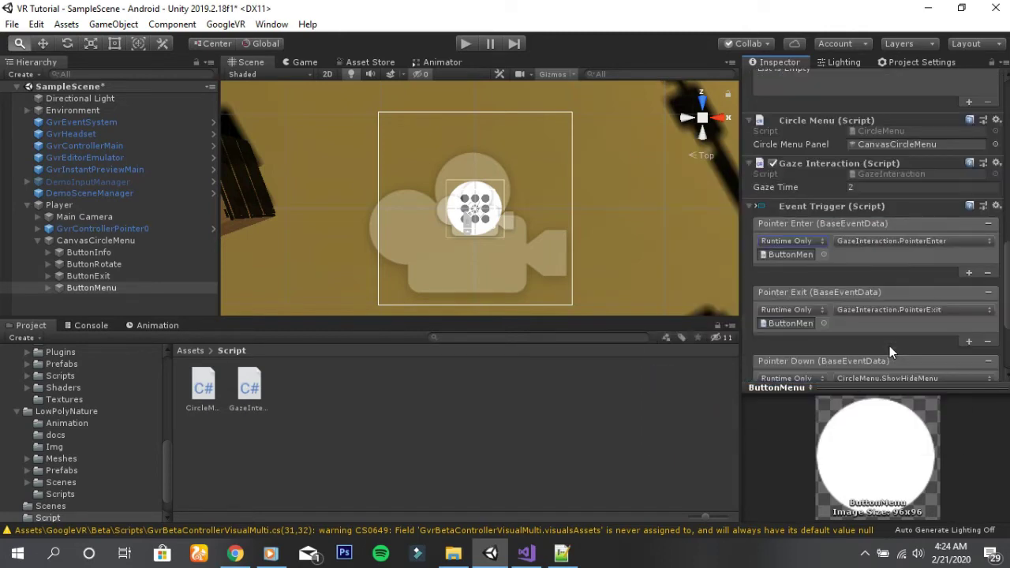
scroll(890, 346, up, 8)
scroll(889, 346, down, 3)
scroll(890, 348, down, 5)
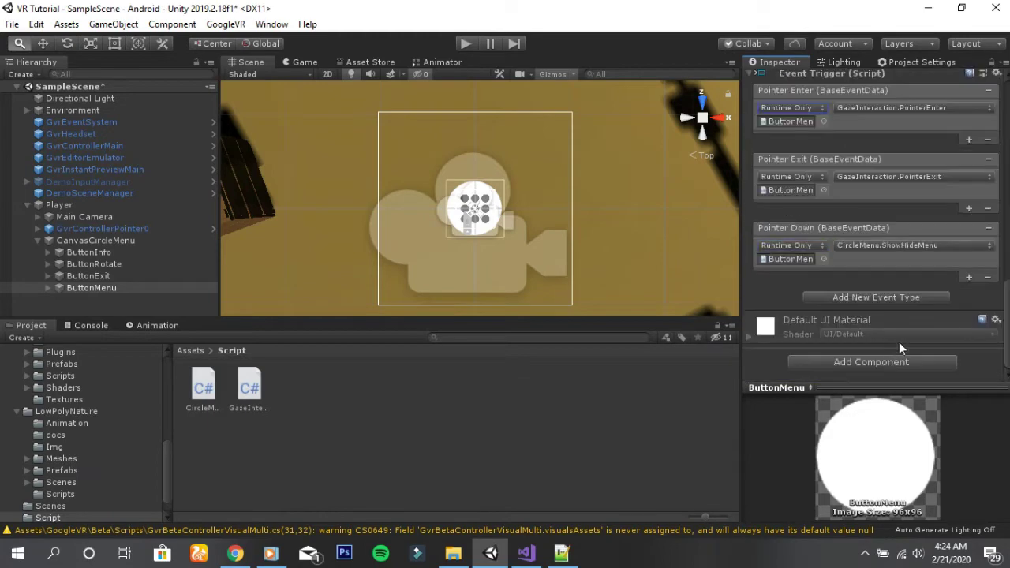
click(467, 44)
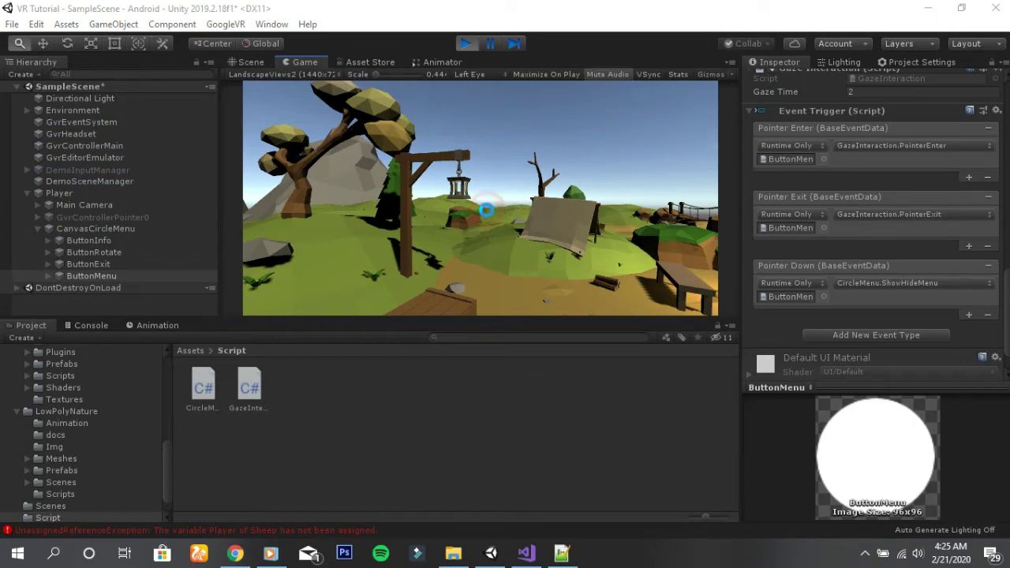
Step: In Play mode, gaze at ButtonMenu to open then hide the circle menu, then stop playback
alt+drag(496, 210, 495, 315)
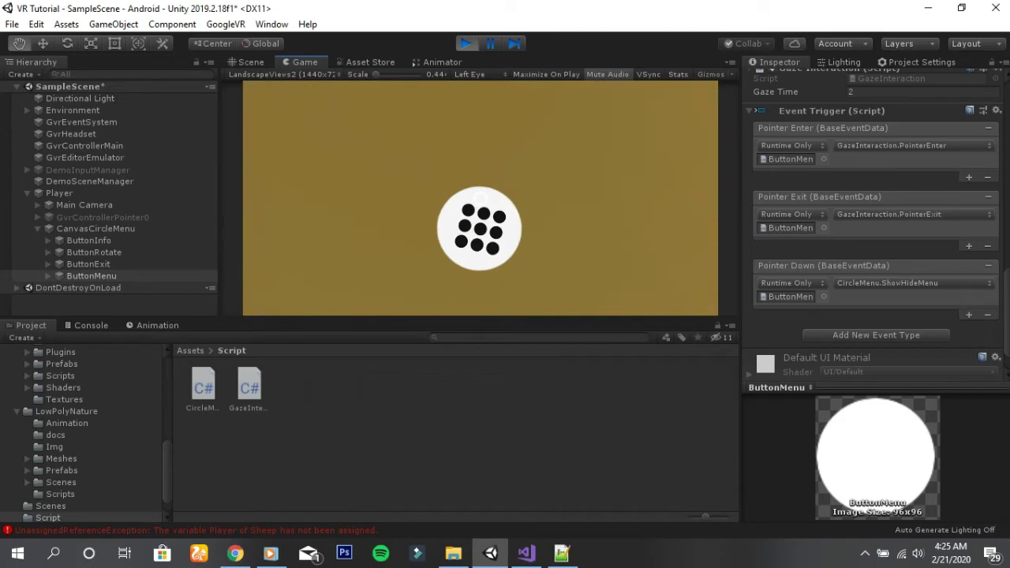
mouse_move(495, 315)
alt+mouse_down()
mouse_move(495, 269)
mouse_move(495, 355)
alt+mouse_up()
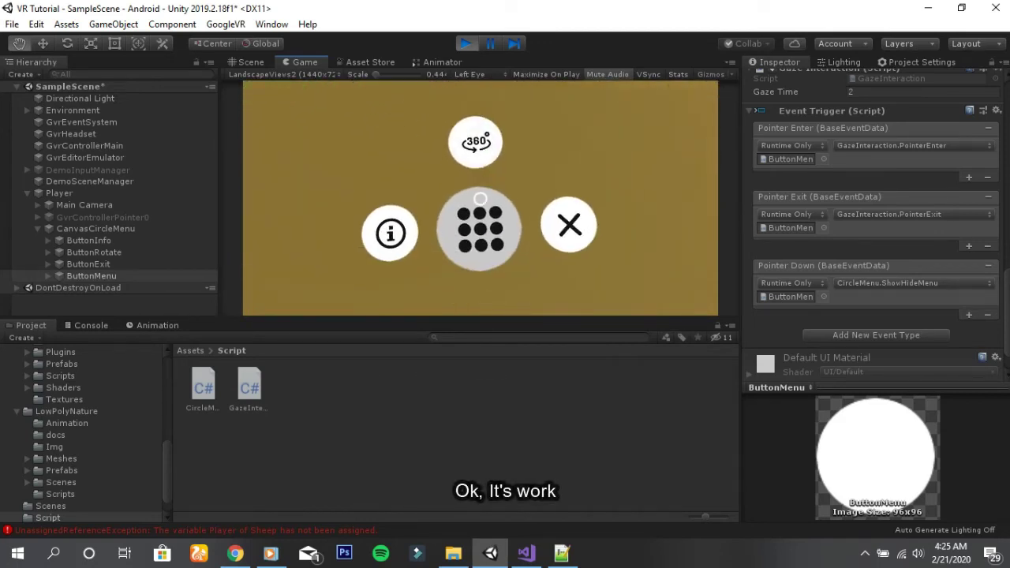
mouse_move(480, 198)
alt+mouse_down()
mouse_move(480, 150)
mouse_move(480, 236)
alt+mouse_up()
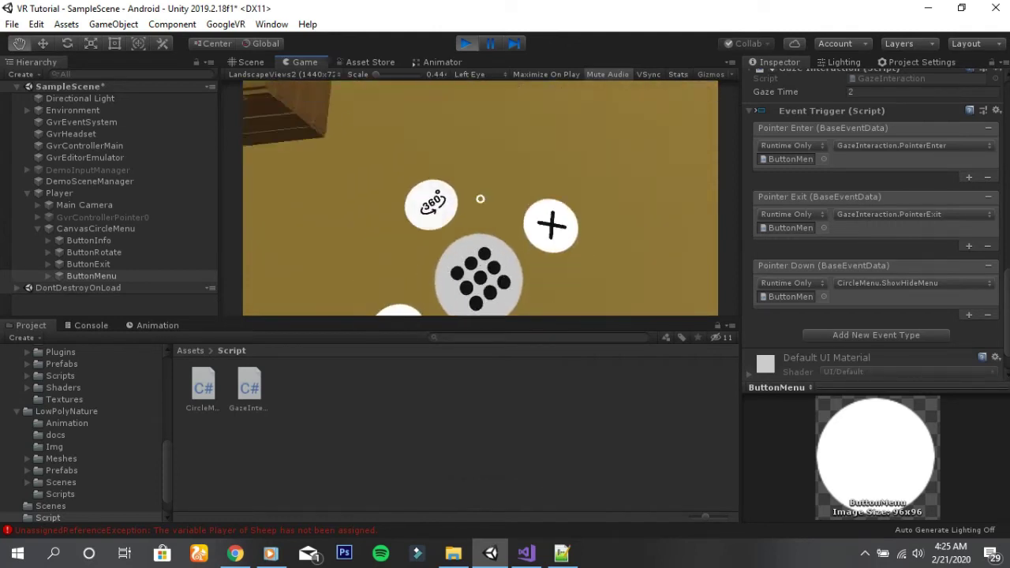
mouse_move(480, 198)
ctrl+mouse_down()
mouse_move(513, 198)
mouse_move(493, 143)
ctrl+mouse_up()
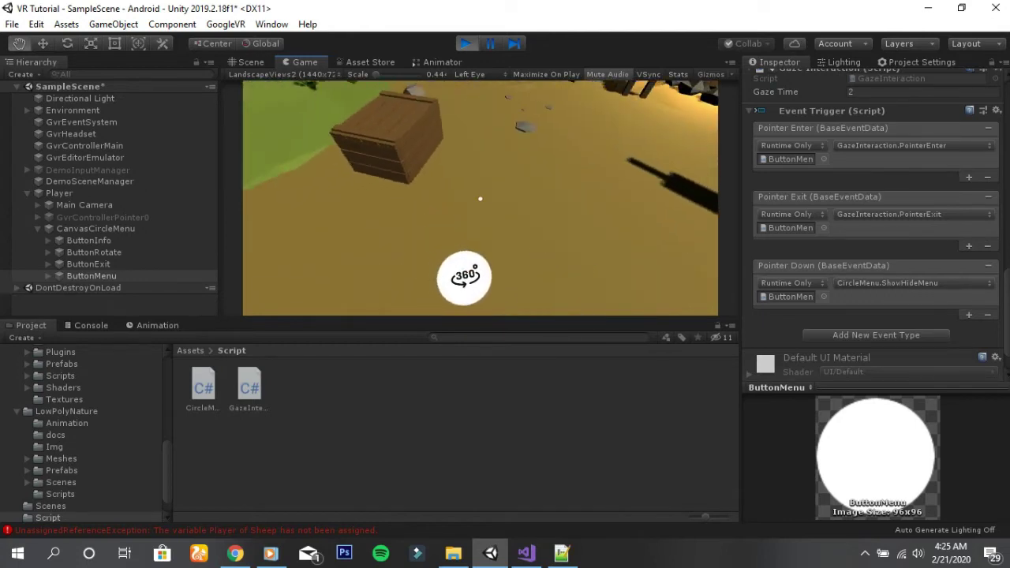
click(467, 44)
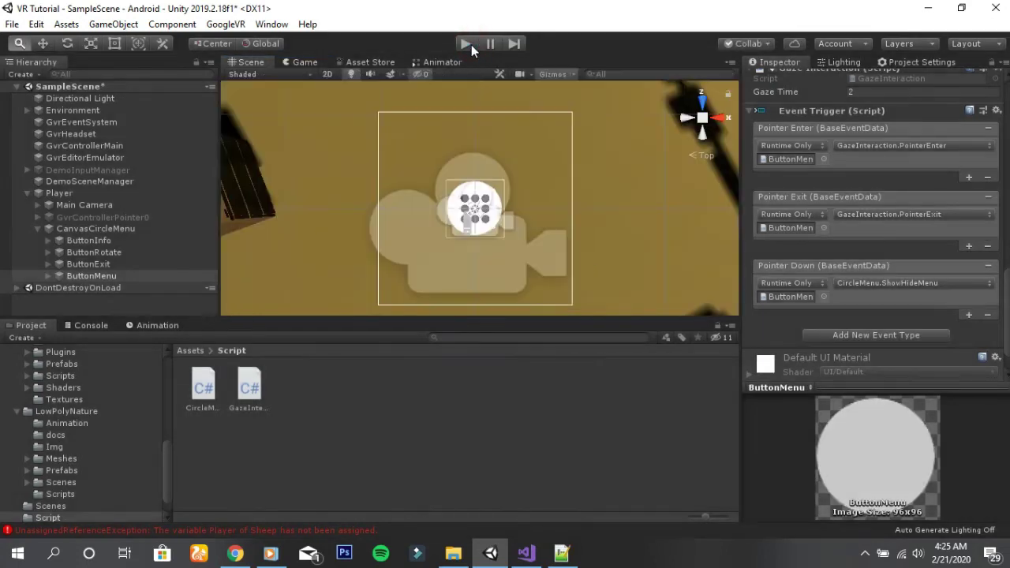
Step: Switch the Scene view to a top-down view over the terrain
scroll(470, 239, up, 2)
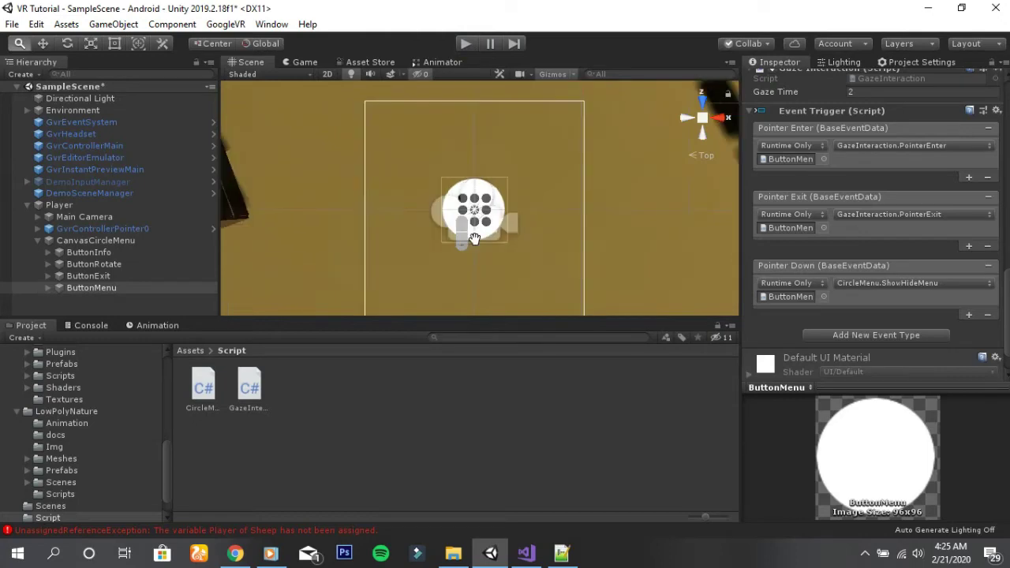
scroll(481, 193, up, 2)
click(702, 150)
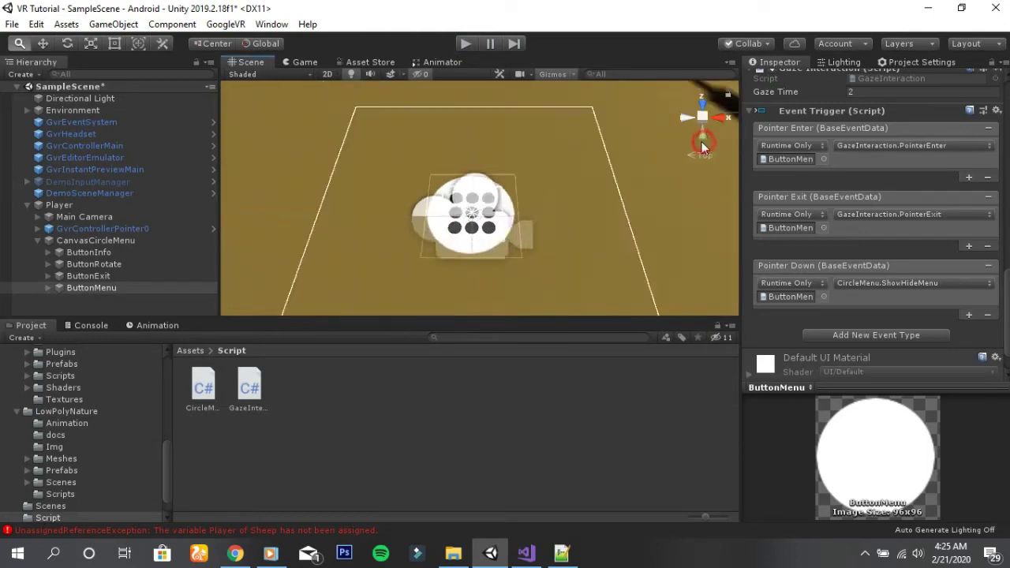
drag(505, 204, 504, 261)
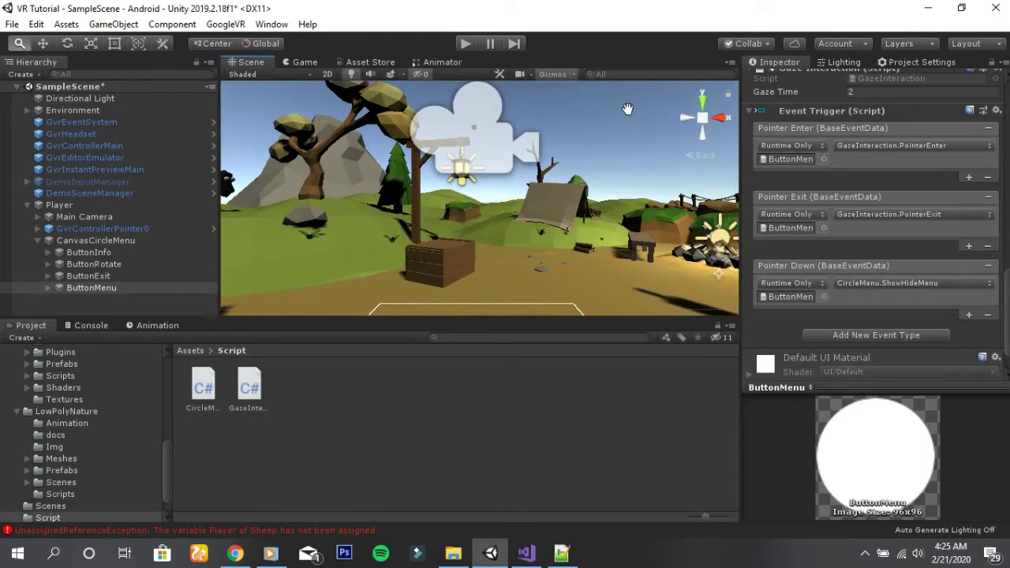
click(700, 104)
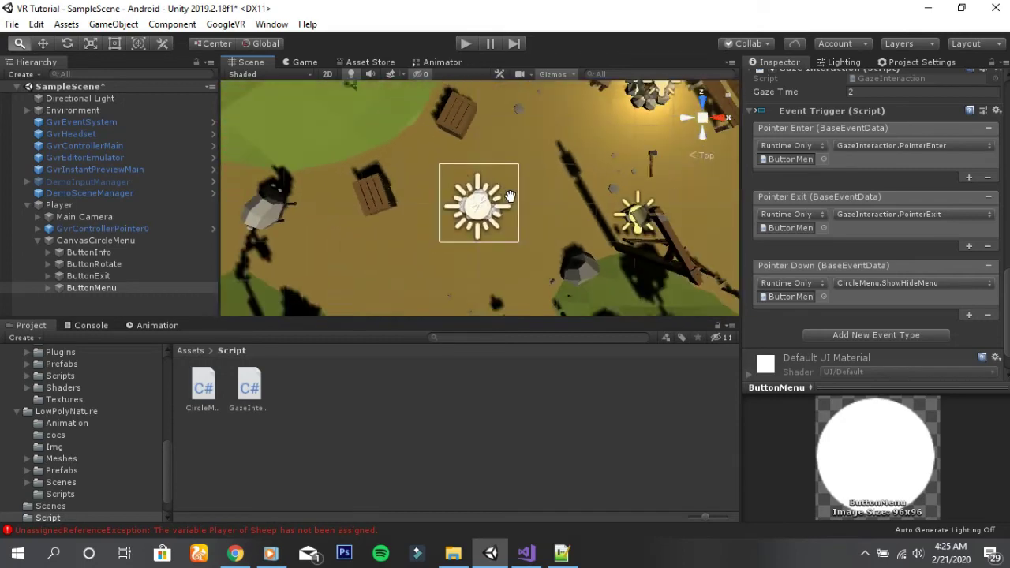
scroll(509, 197, down, 3)
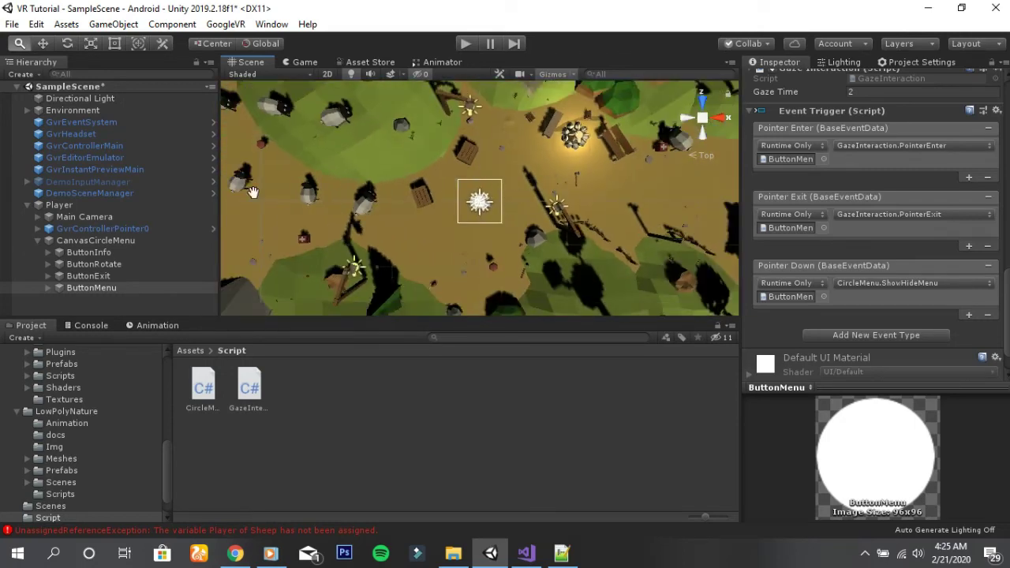
Step: Move the Player along X to position 4.36
click(80, 205)
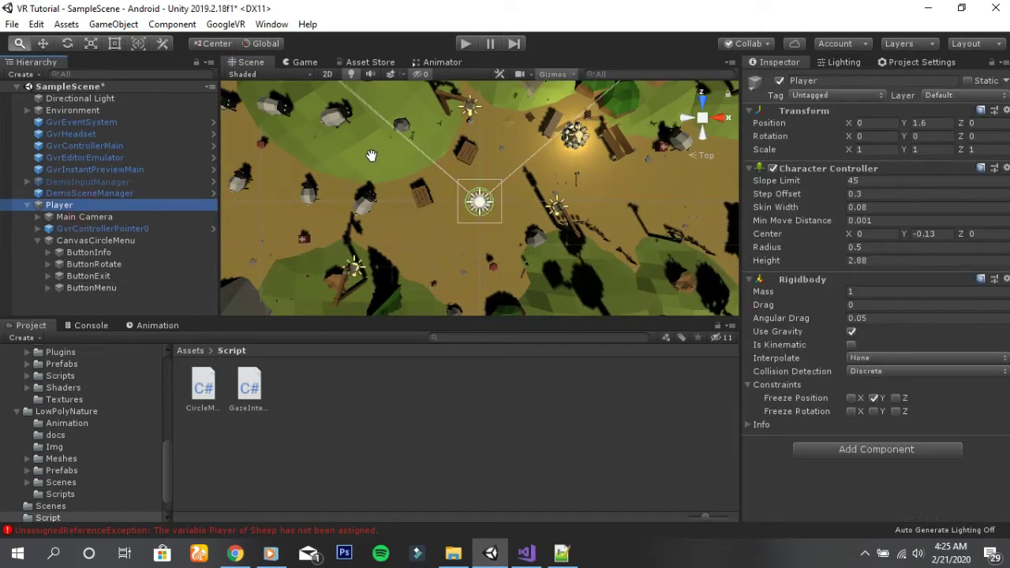
click(43, 44)
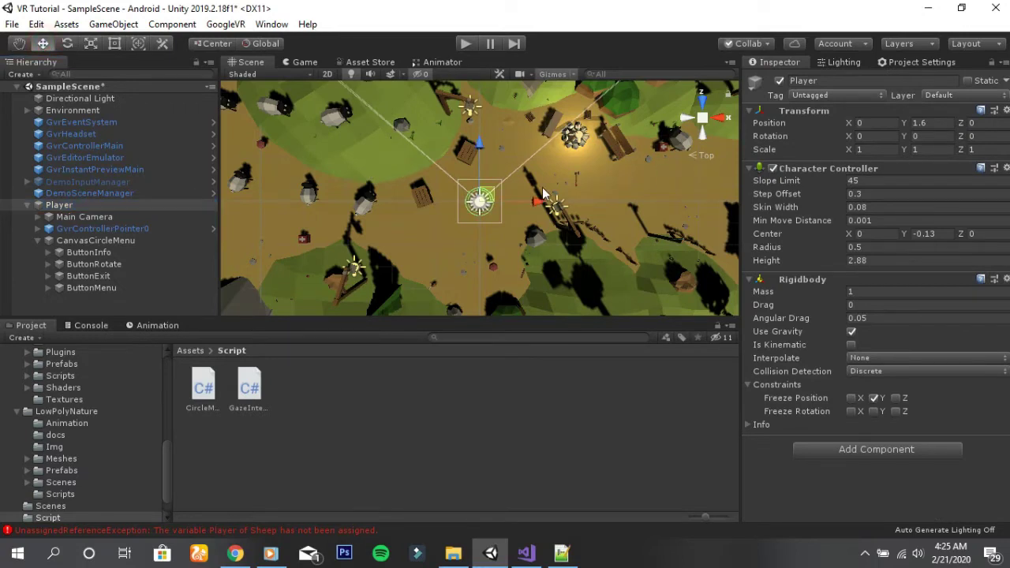
drag(529, 204, 606, 209)
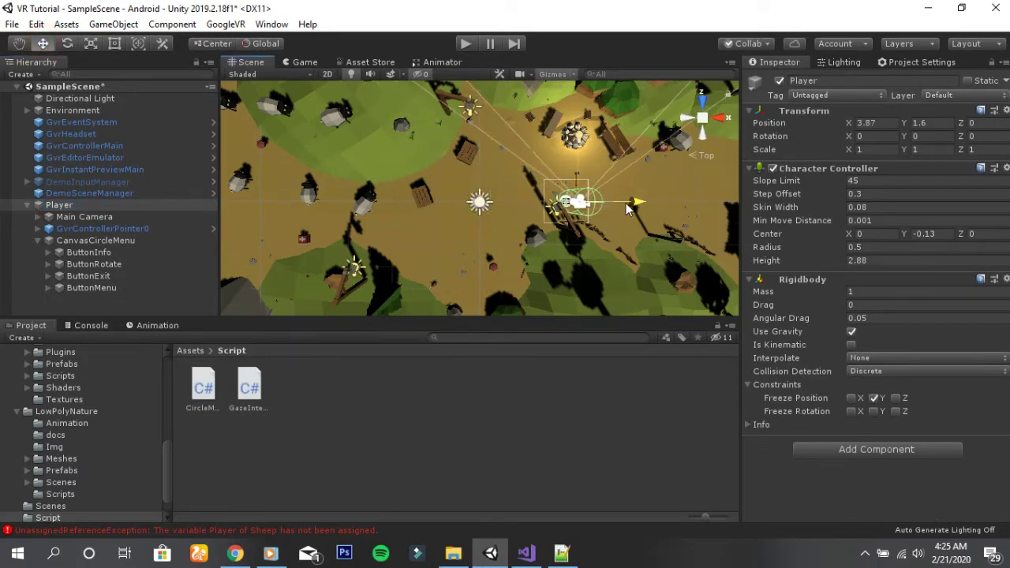
double_click(119, 205)
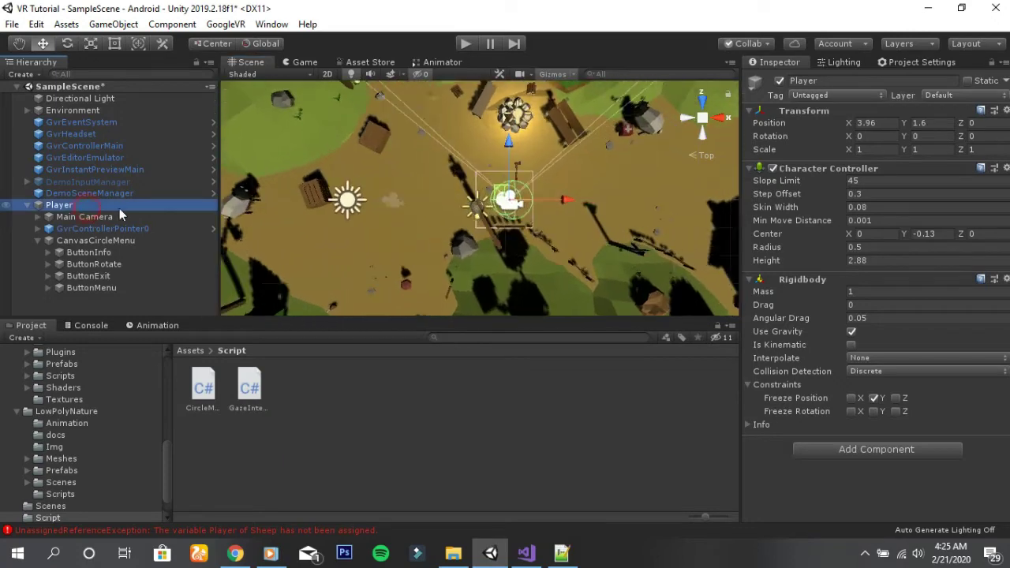
drag(539, 203, 554, 197)
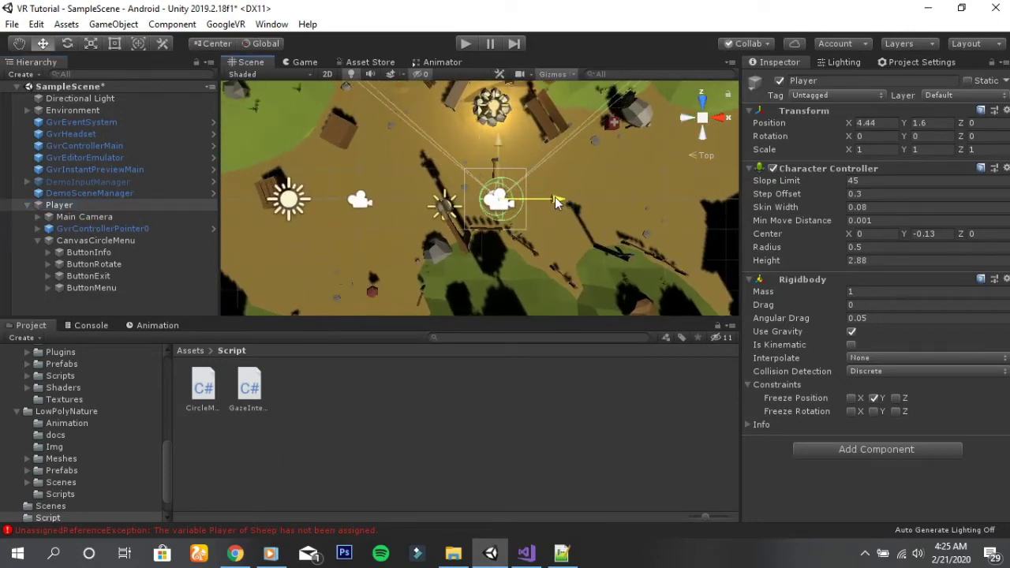
double_click(87, 205)
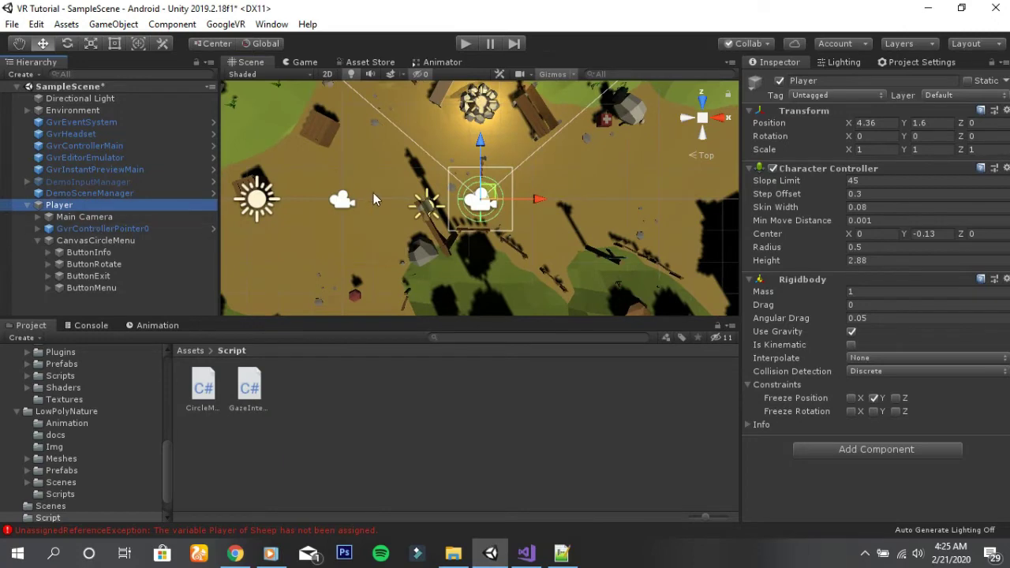
Step: Select the Sheep (1) object in the scene to view its components
scroll(374, 191, down, 2)
scroll(374, 186, down, 3)
scroll(375, 185, down, 1)
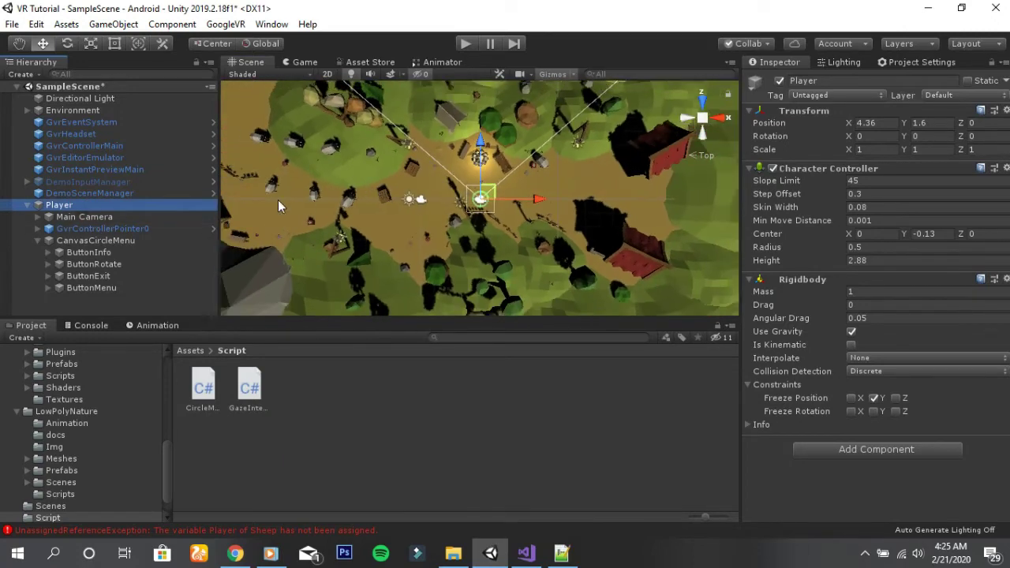
click(343, 198)
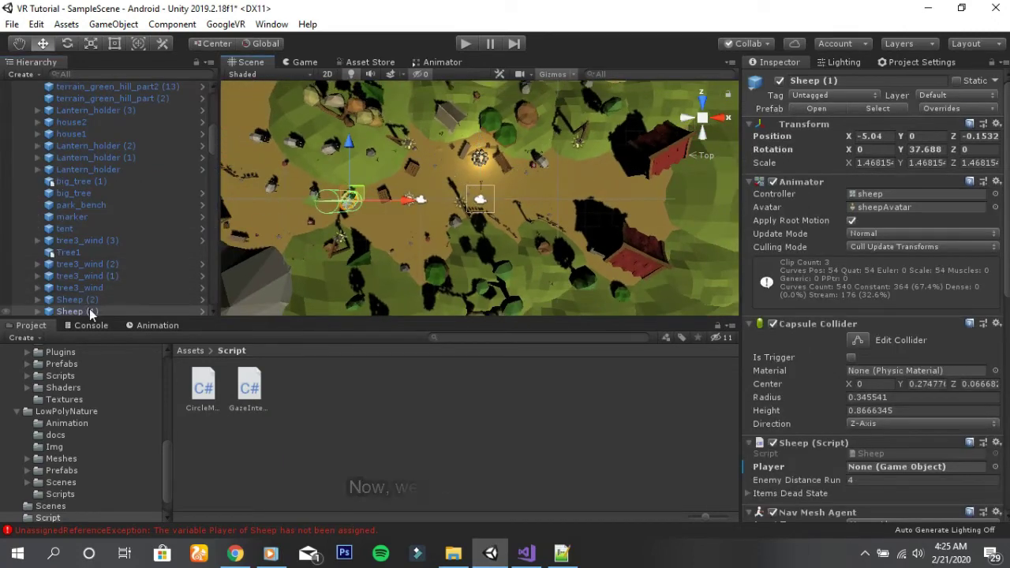
Step: Move Sheep (1) to the scene's top level and drag it to roughly X 4.28, Z 1.54
drag(89, 308, 122, 80)
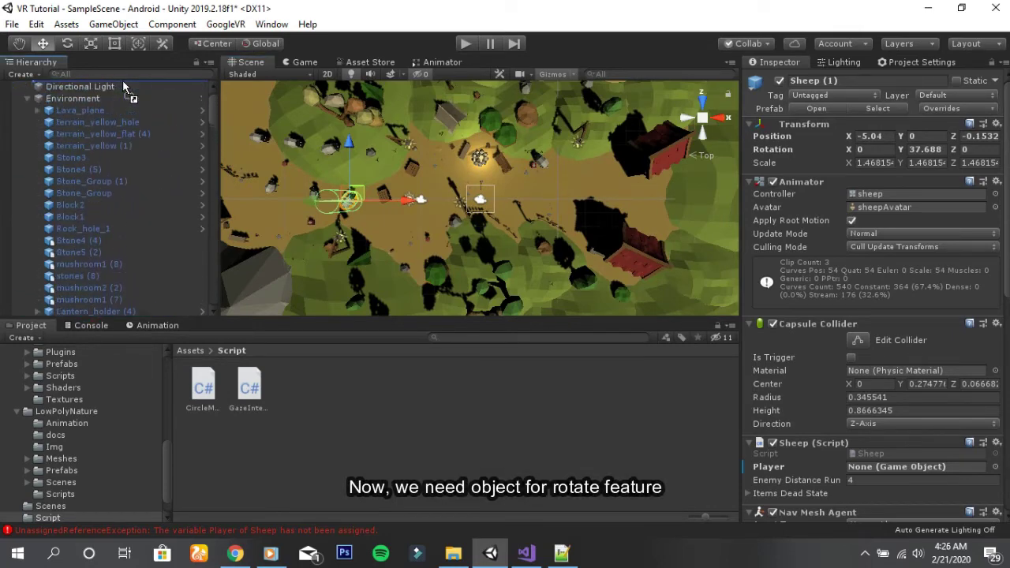
drag(122, 79, 121, 107)
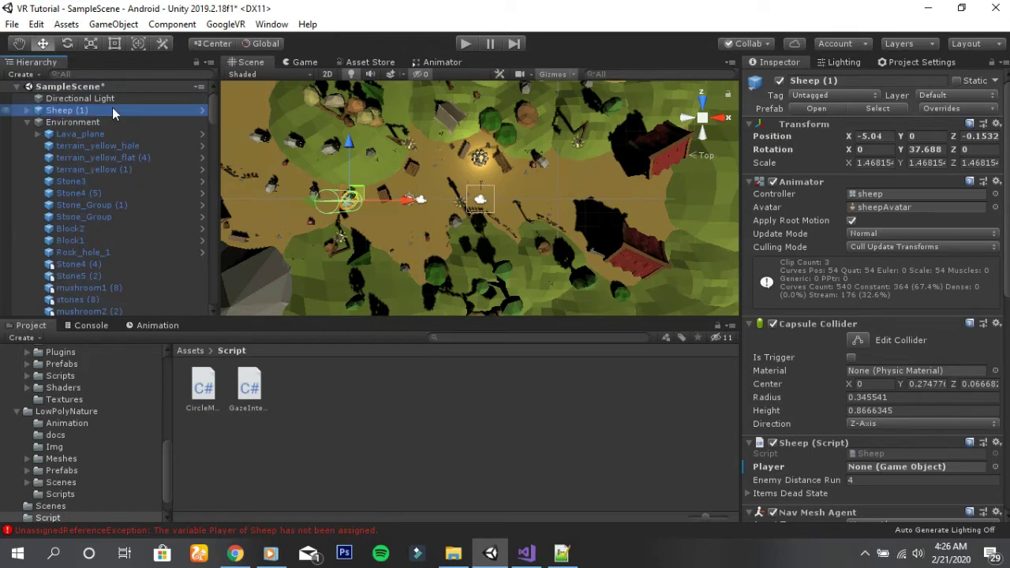
click(30, 123)
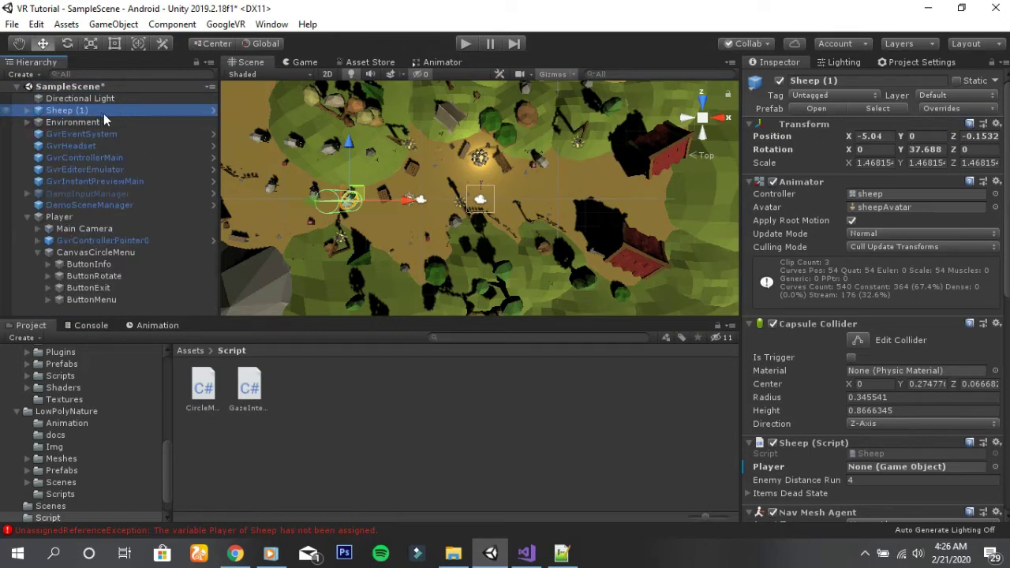
drag(412, 203, 541, 199)
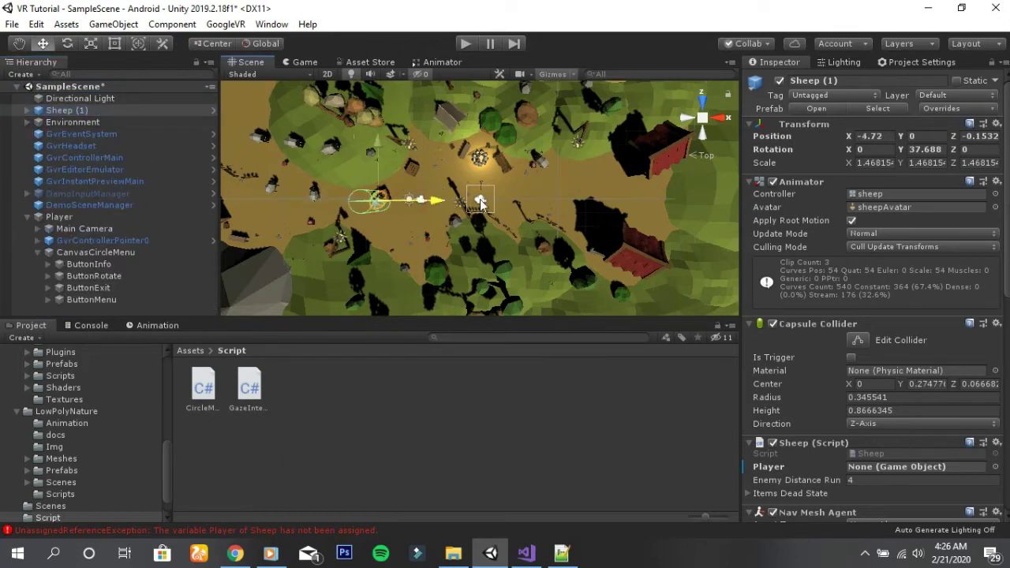
drag(478, 148, 480, 122)
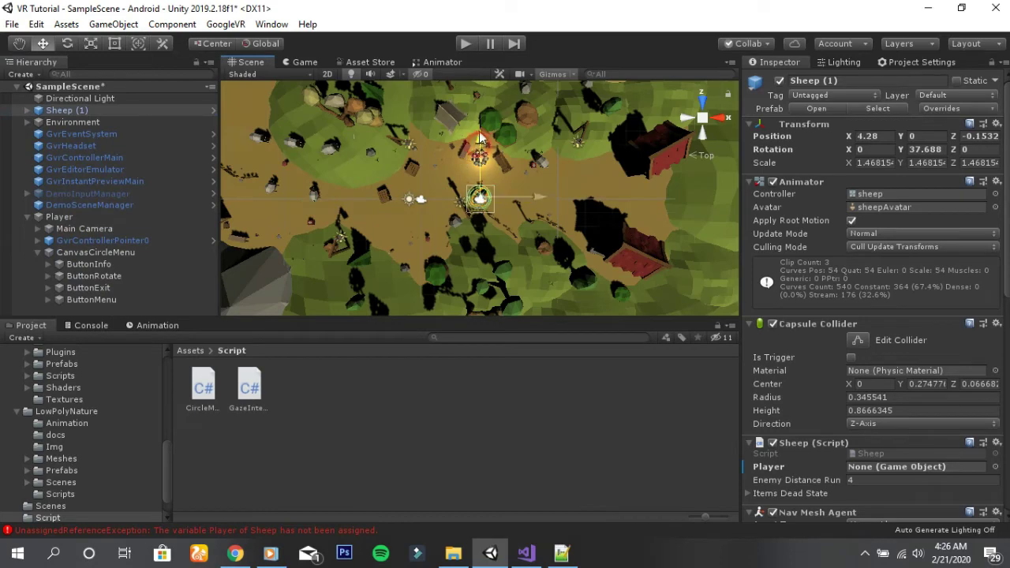
double_click(78, 110)
Step: Adjust the sheep along Z and X until it sits near X 1.75, Z 2.59
scroll(567, 187, down, 2)
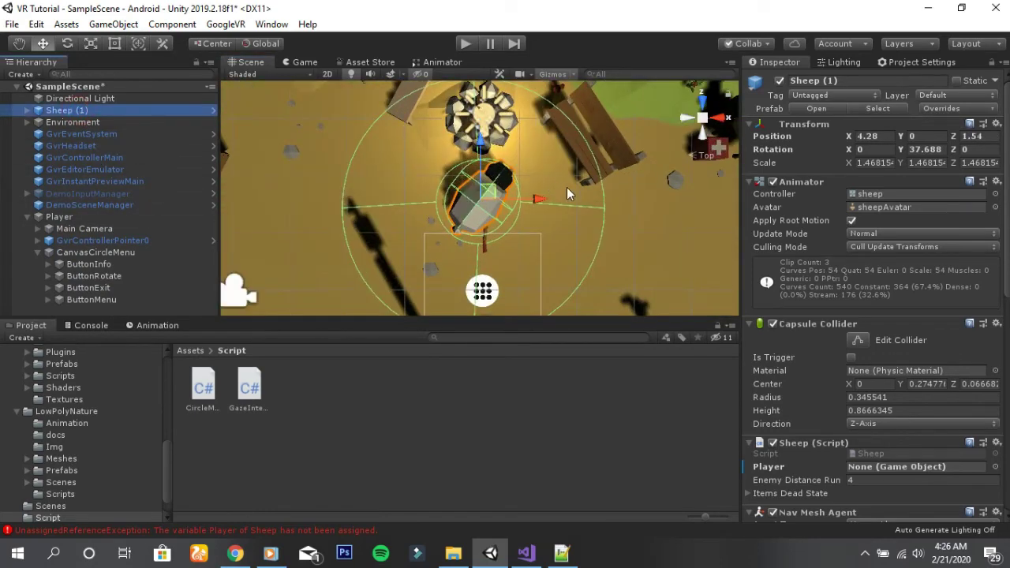
scroll(567, 188, down, 2)
scroll(567, 189, down, 2)
scroll(566, 189, down, 2)
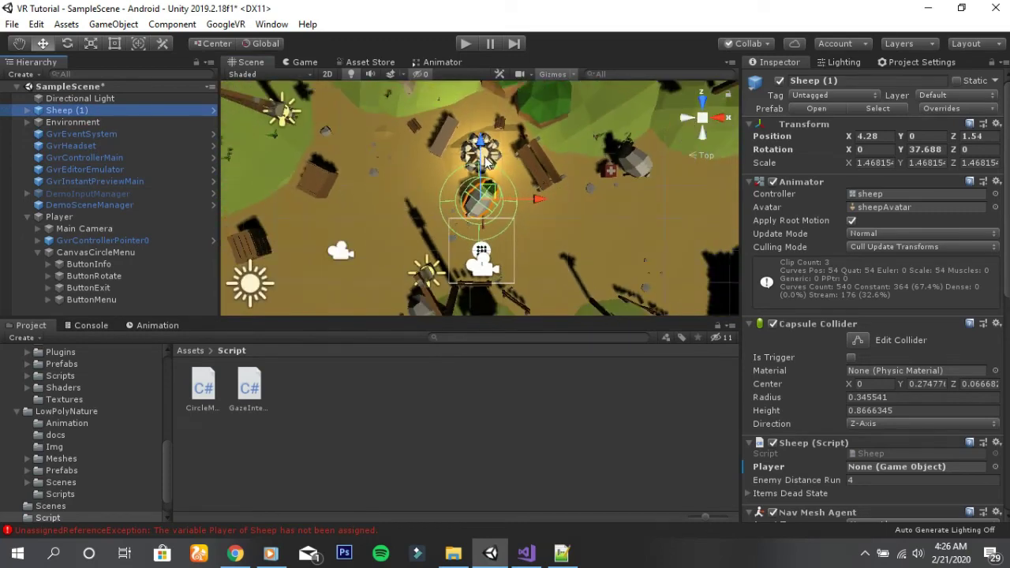
mouse_move(487, 158)
mouse_down()
mouse_move(498, 148)
mouse_move(488, 62)
mouse_up()
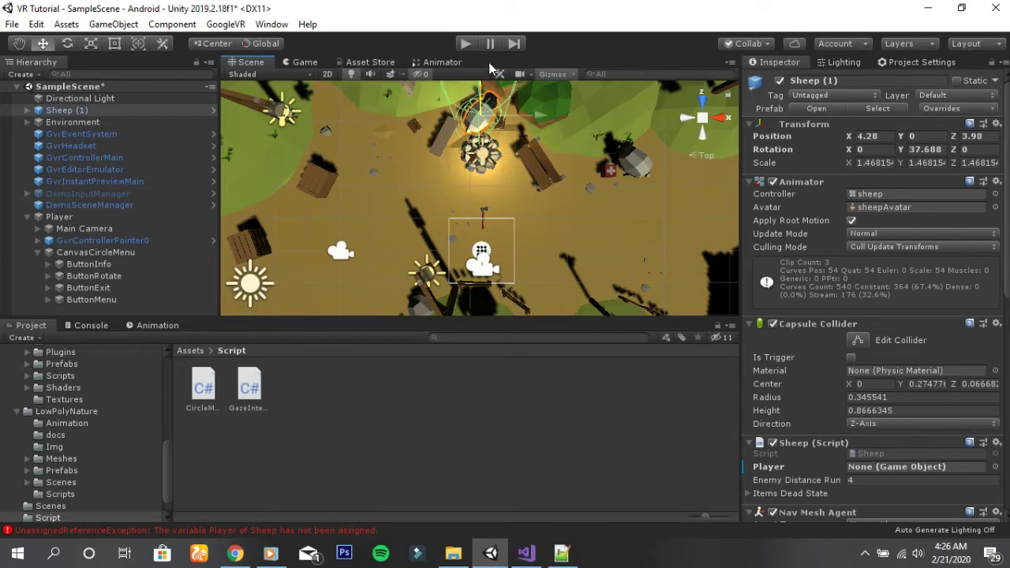
drag(539, 118, 447, 126)
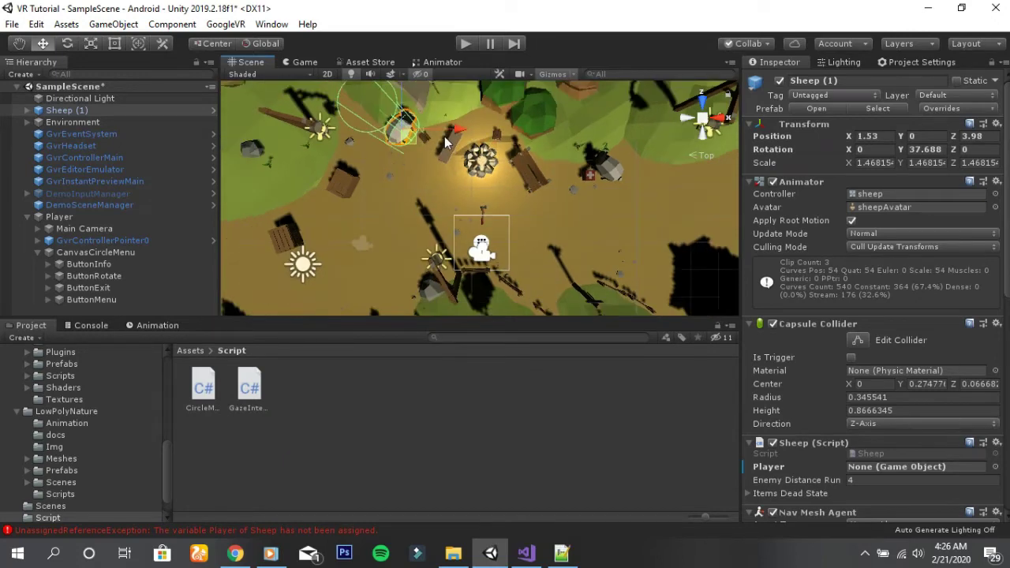
scroll(448, 132, down, 3)
drag(427, 94, 431, 128)
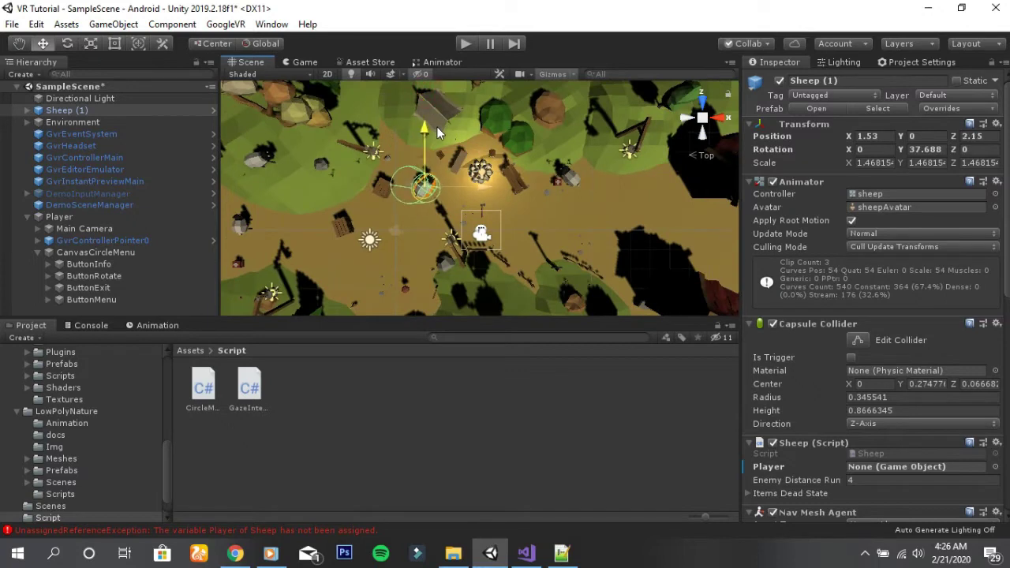
drag(476, 177, 479, 178)
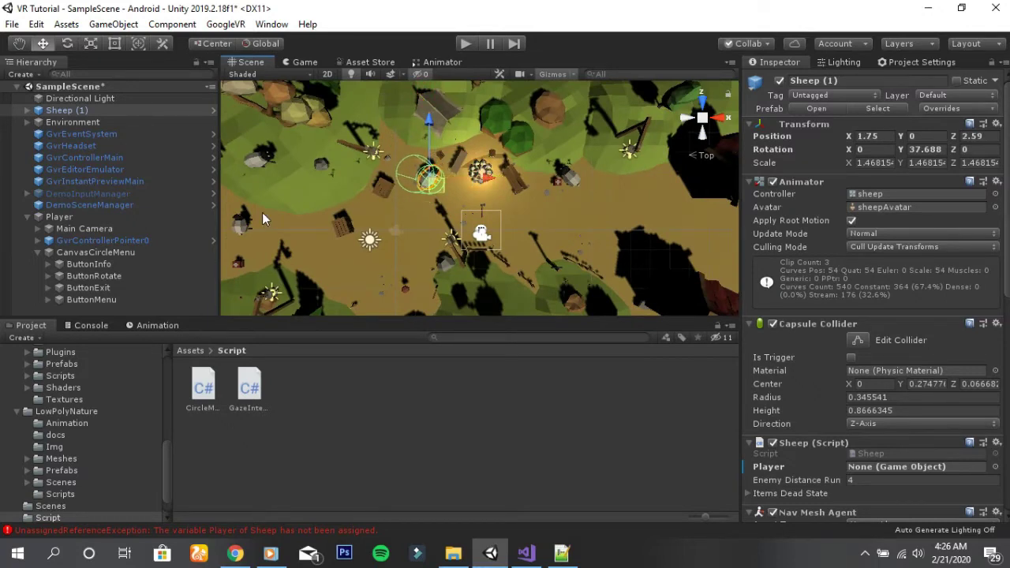
Step: Shift the Player slightly along X, preview the Game view, and frame the sheep again
click(89, 217)
drag(541, 234, 489, 238)
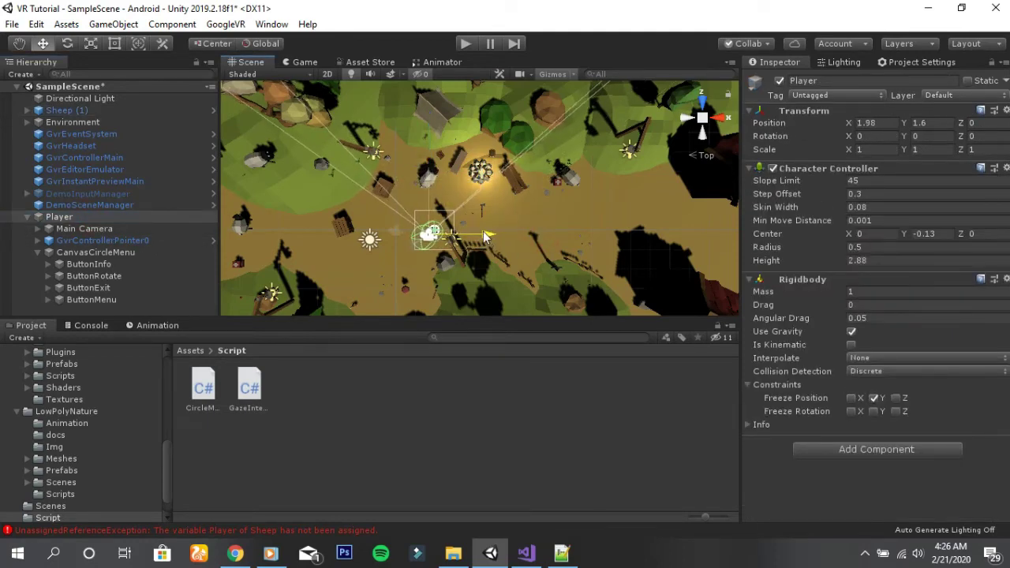
click(300, 63)
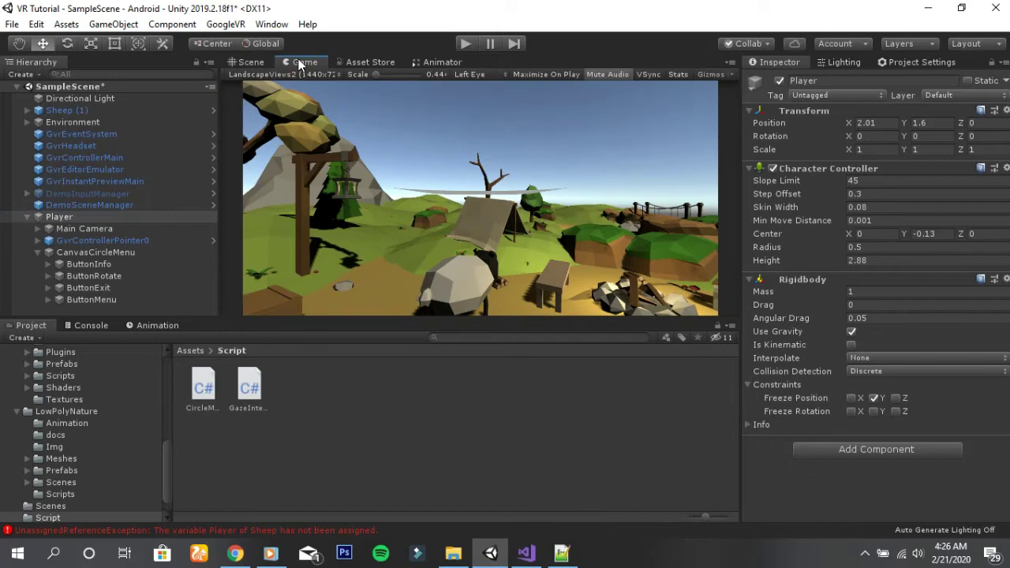
click(251, 62)
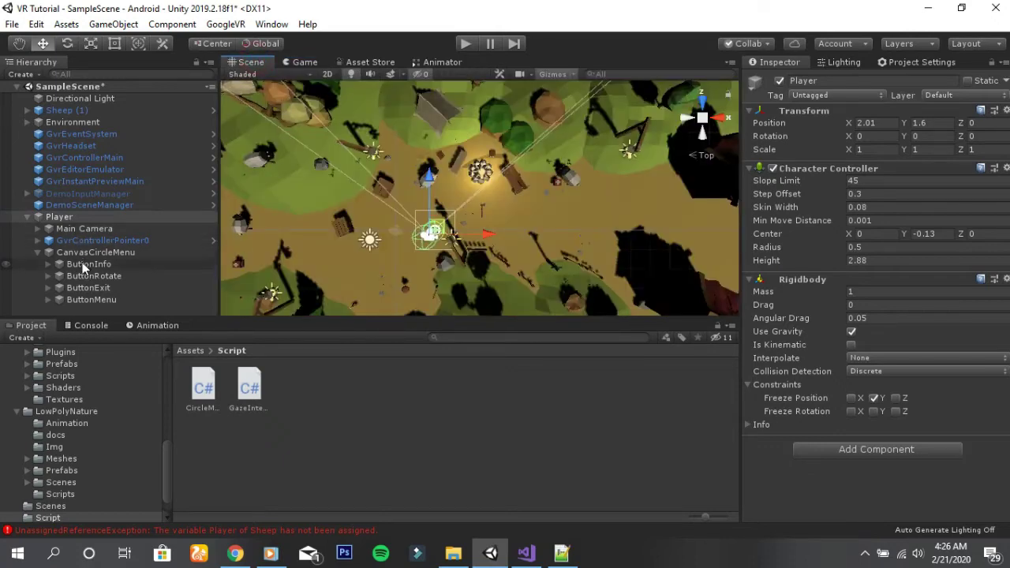
double_click(87, 111)
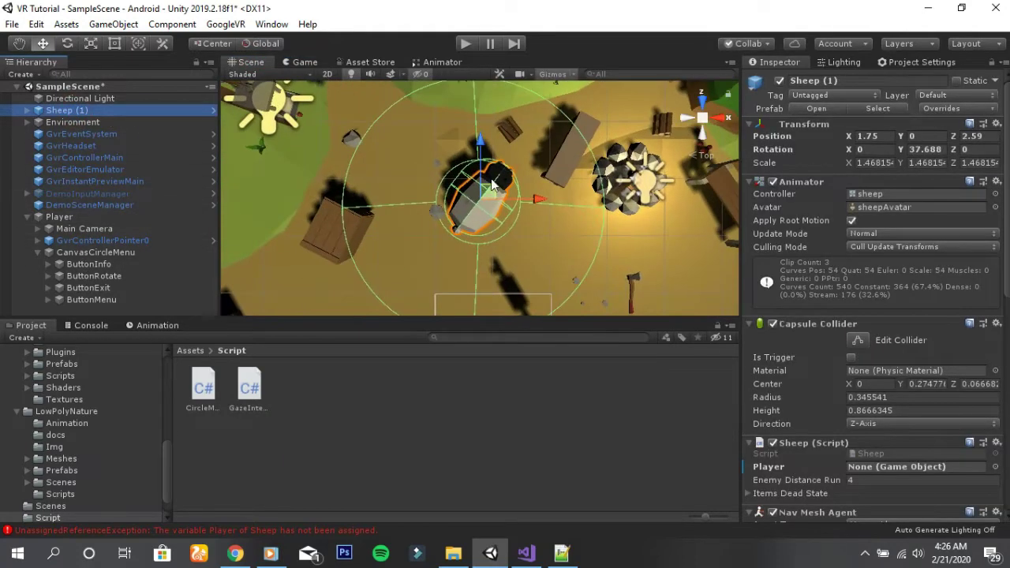
Step: Set Sheep (1)'s Transform Rotation Y to 90 and scroll down the Inspector
click(915, 150)
text(0)
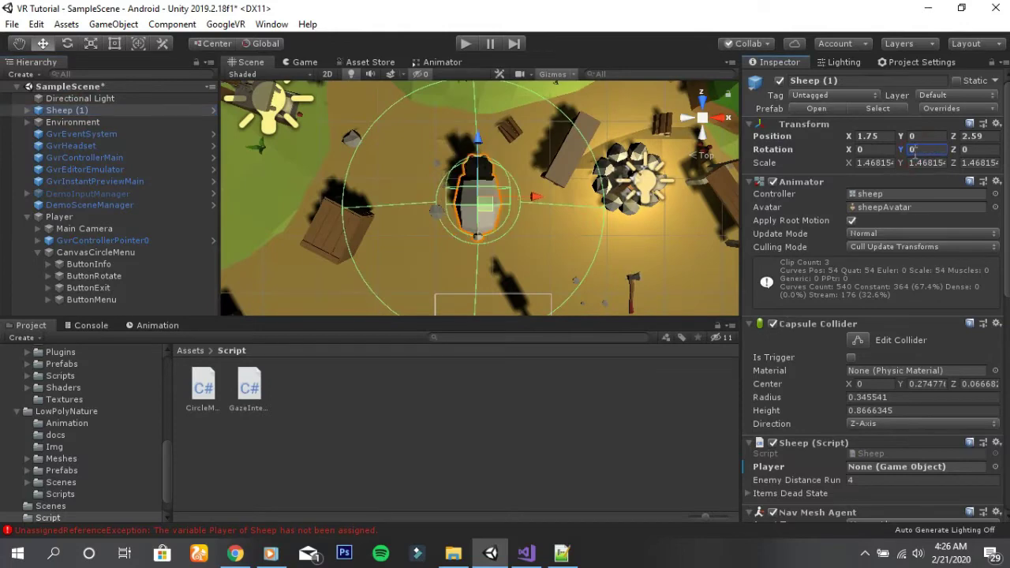
text(90)
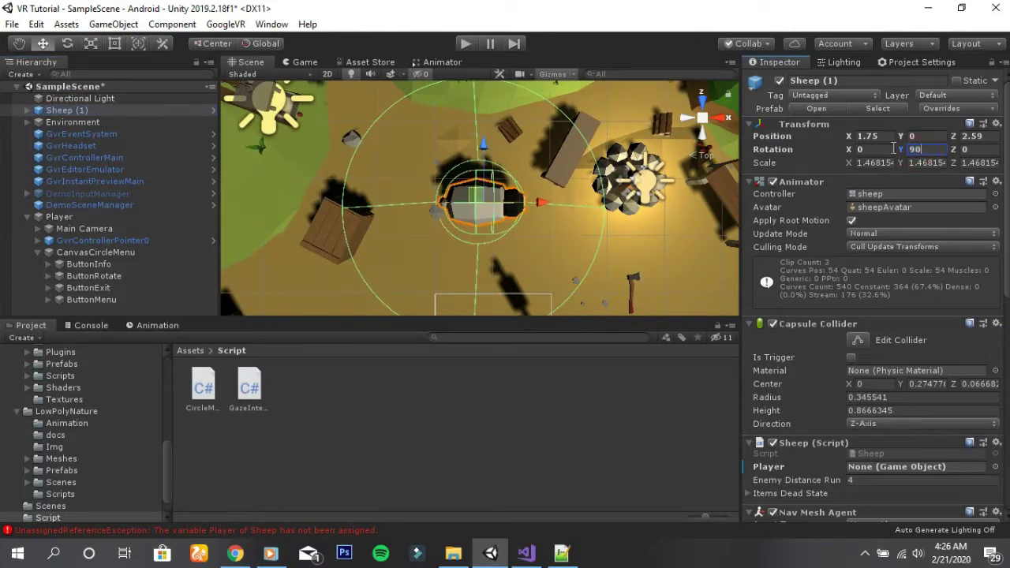
scroll(881, 232, down, 5)
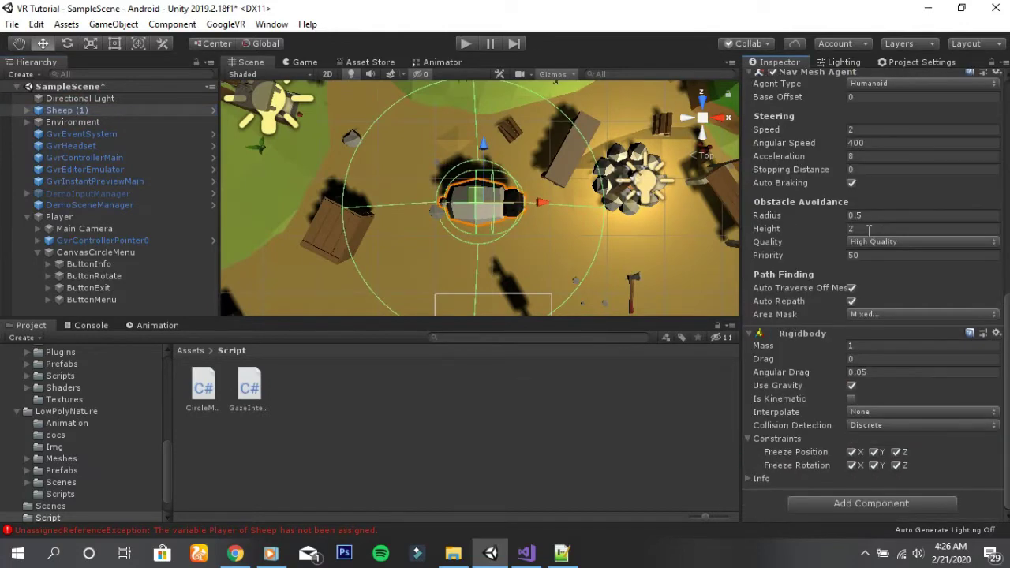
scroll(911, 352, up, 5)
scroll(911, 352, down, 5)
Step: Add a new RotateObject script component to Sheep (1)
click(877, 503)
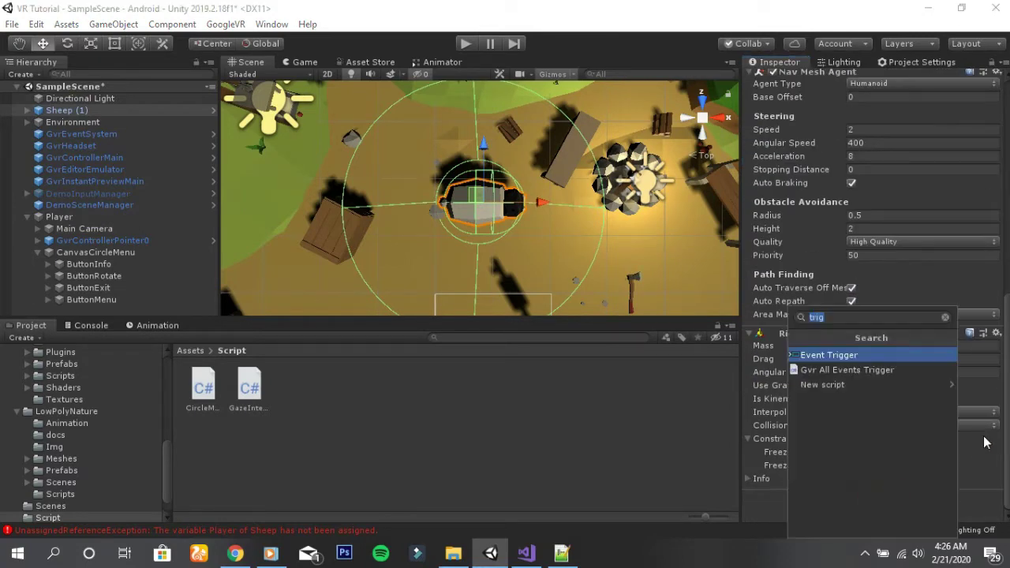
text(R)
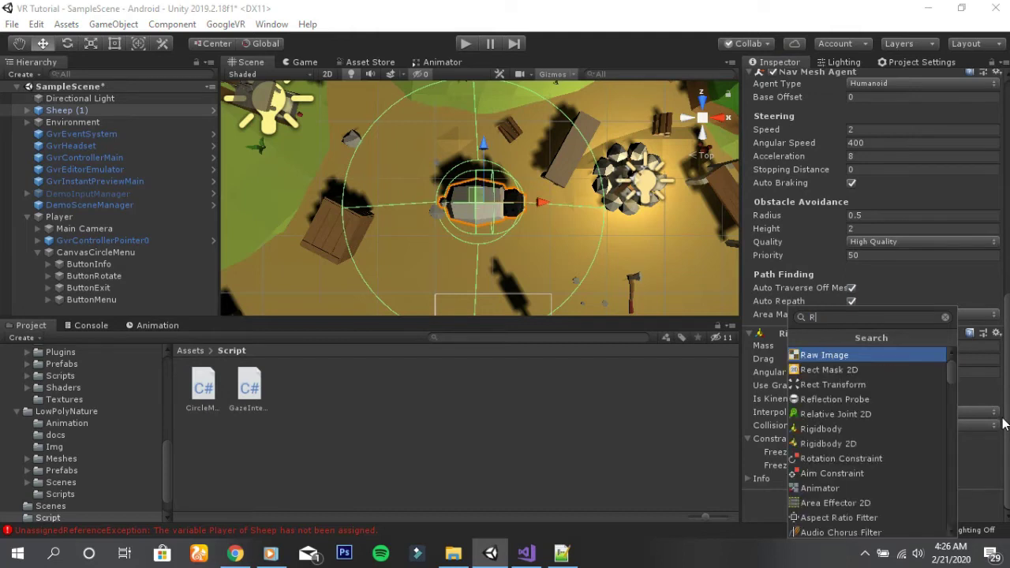
text(otateO)
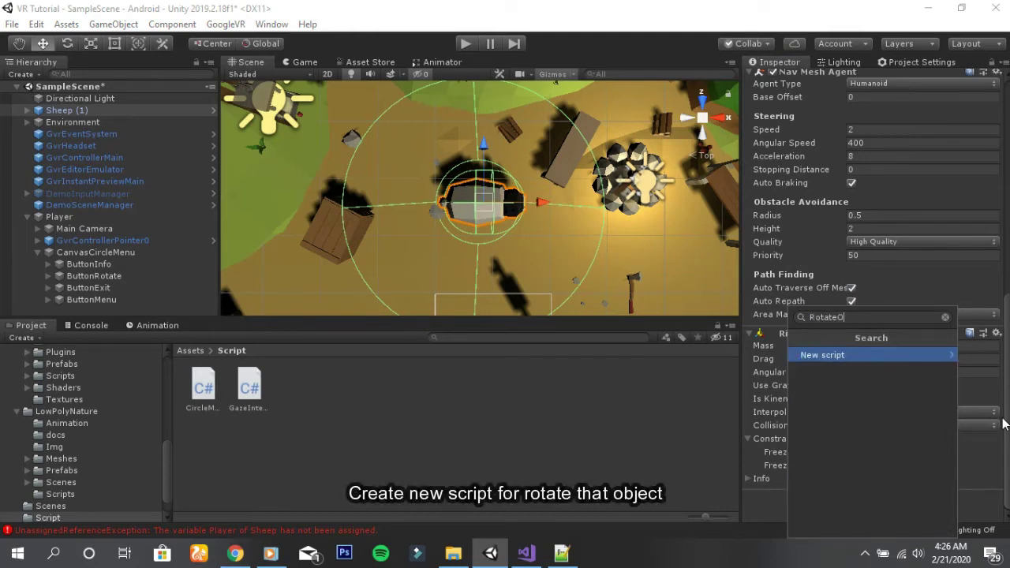
text(bject)
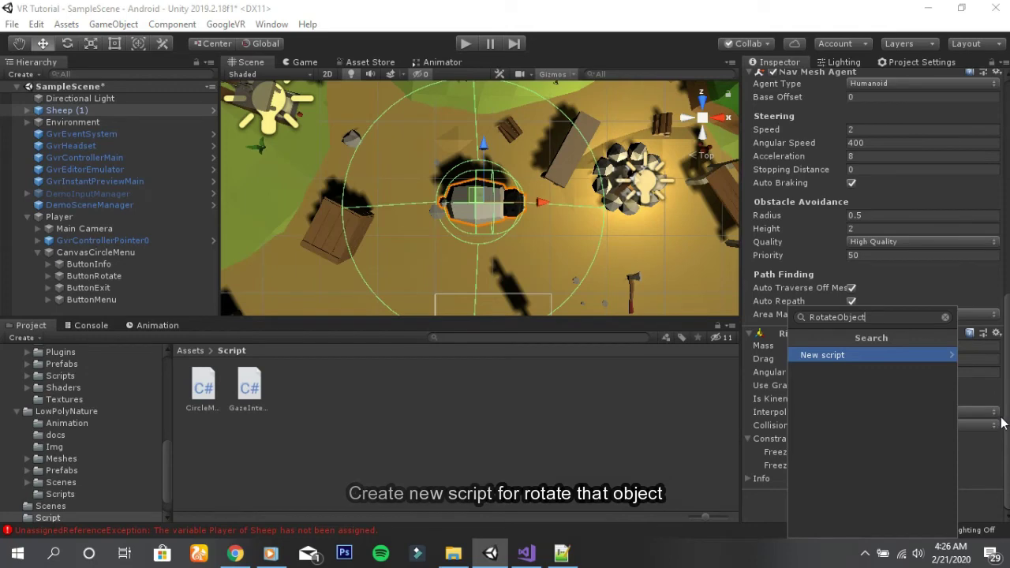
key(Return)
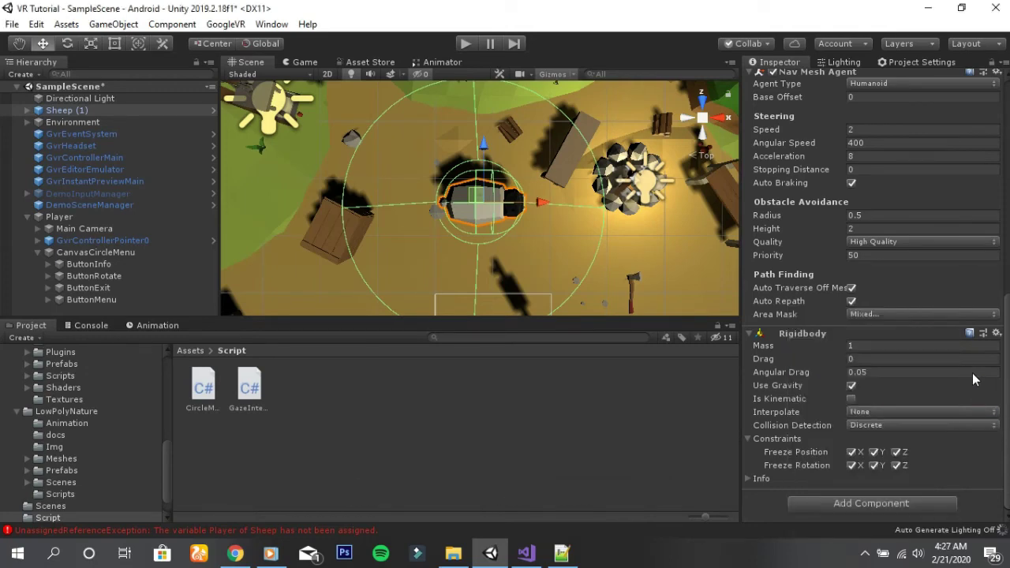
Step: Open RotateObject.cs for editing and bring up the prepared RotateObject code in Notepad++
scroll(957, 437, down, 1)
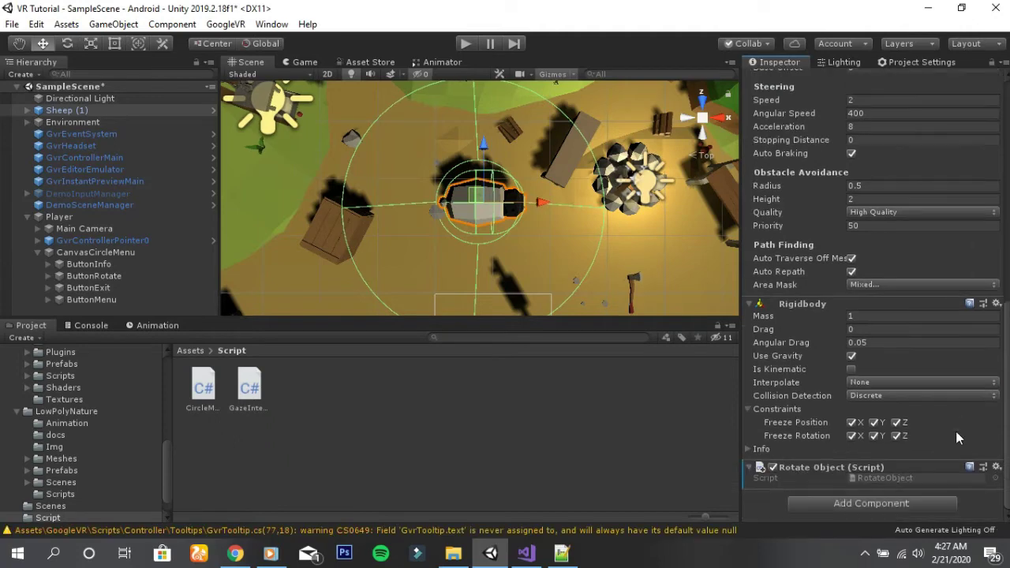
click(868, 473)
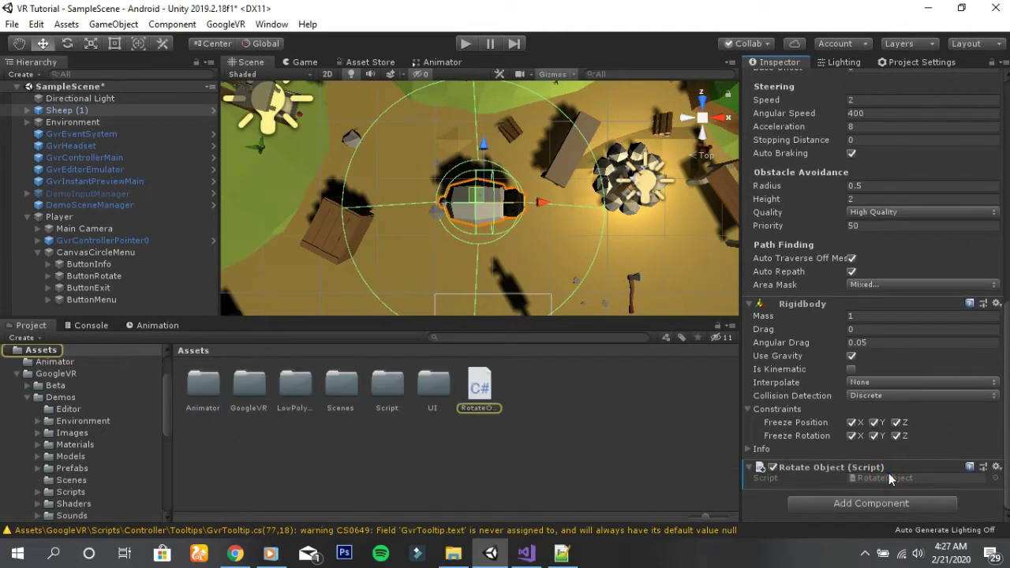
double_click(890, 479)
click(562, 553)
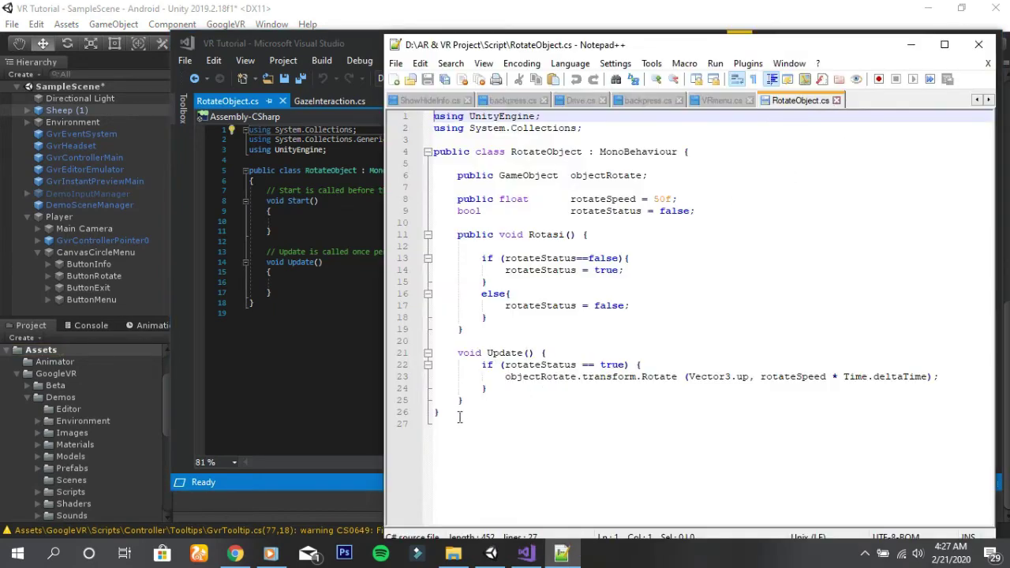
Step: Replace the RotateObject template body with the prepared Rotasi toggle and rotateSpeed 50 code, then save
drag(477, 402, 461, 173)
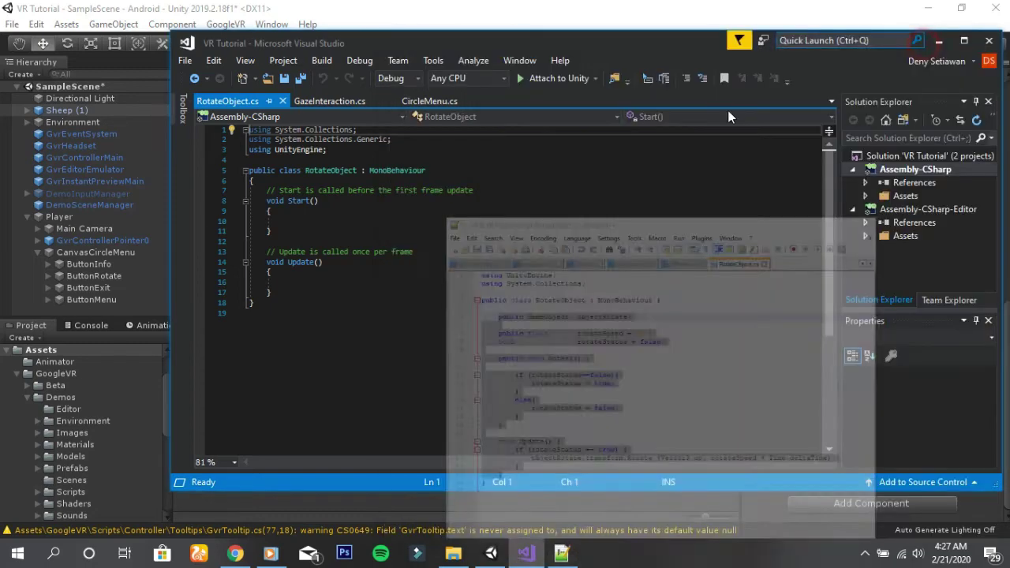
click(911, 44)
drag(289, 293, 269, 199)
text(public GameObject objectRotate;      public float rotateSpeed = 50f;     bool rotateStatus = false;      public void Rotasi()     {          if (rotateStatus == false)         {             rotateStatus = true;         }         else         {             rotateStatus = false;         }     }      void Update()     {         if (rotateStatus == true)         {             objectRotate.transform.Rotate(Vector3.up, rotateSpeed * Time.deltaTime);         }     })
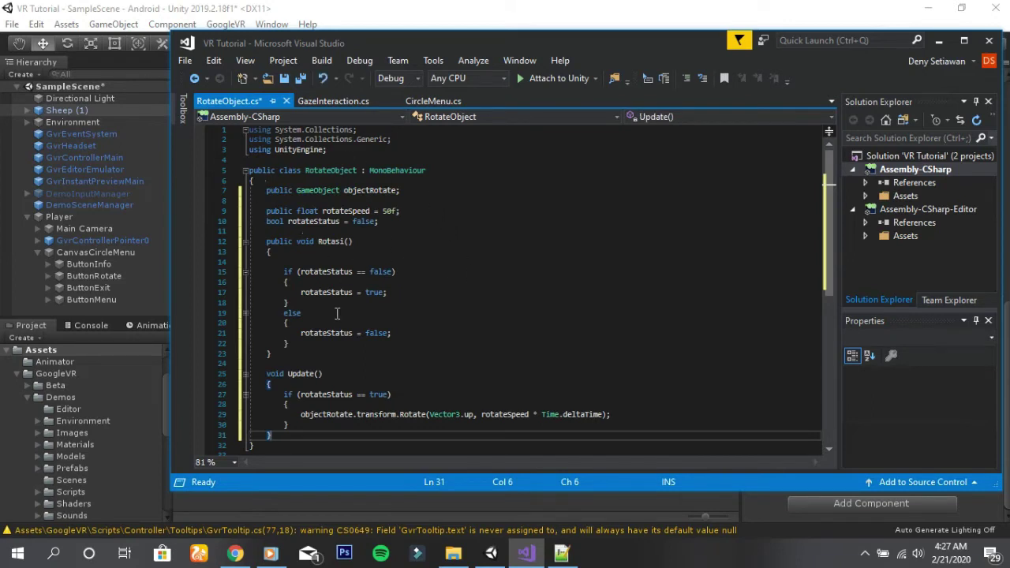
scroll(444, 337, down, 1)
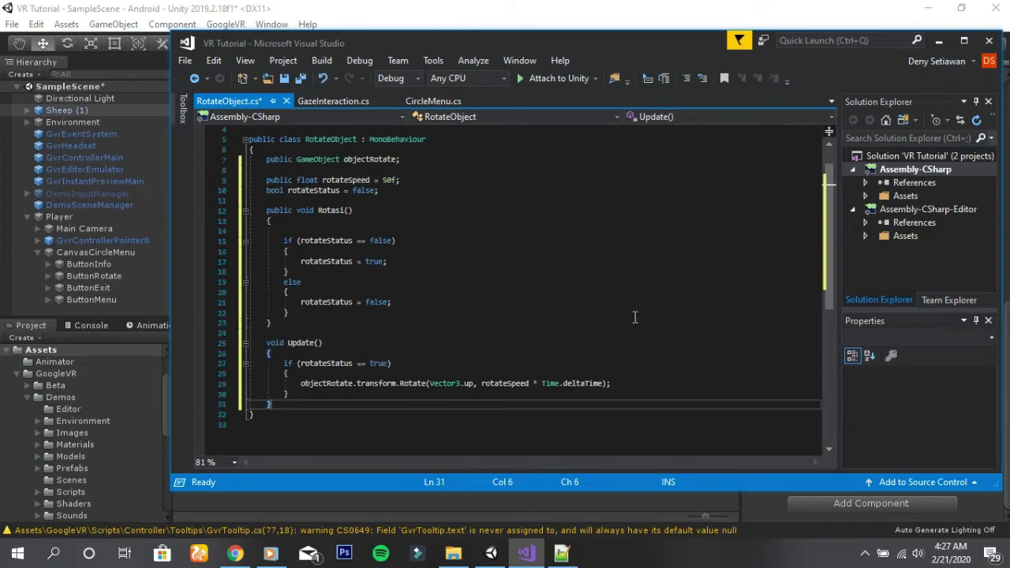
key(ctrl+s)
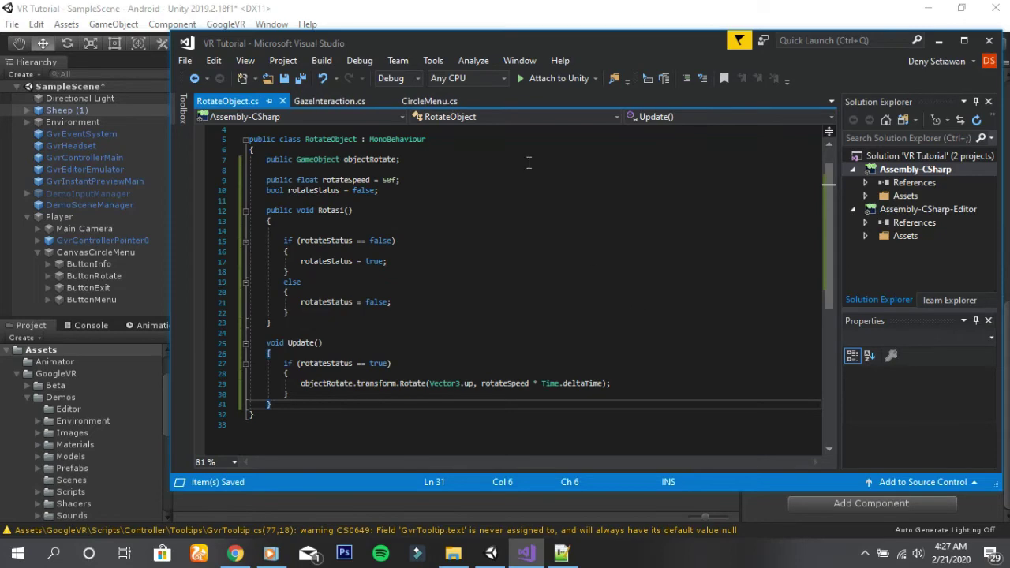
key(alt+Tab)
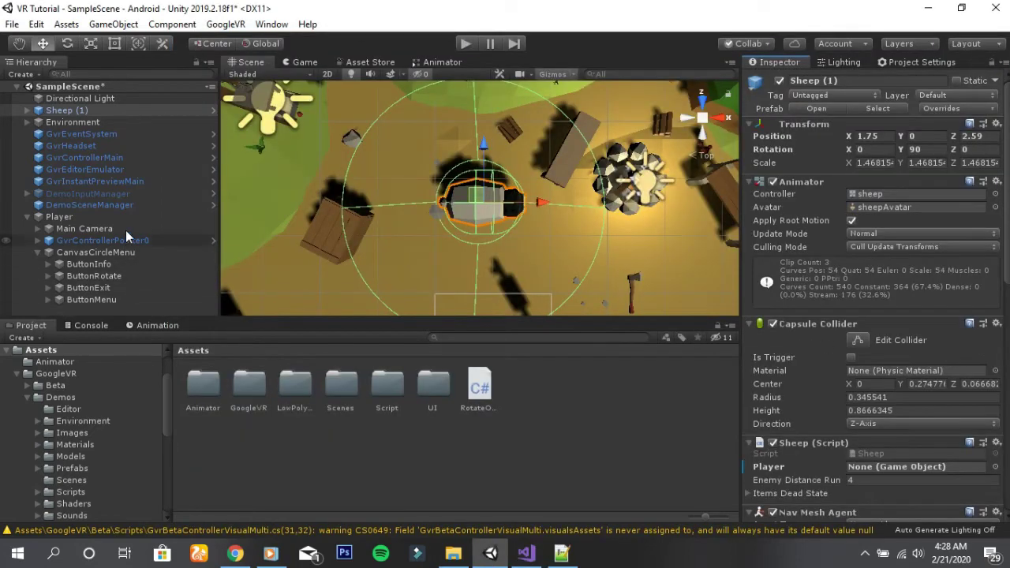
Step: Add Gaze Interaction to Sheep (1) and set the sheep itself as the Object Rotate target
click(102, 113)
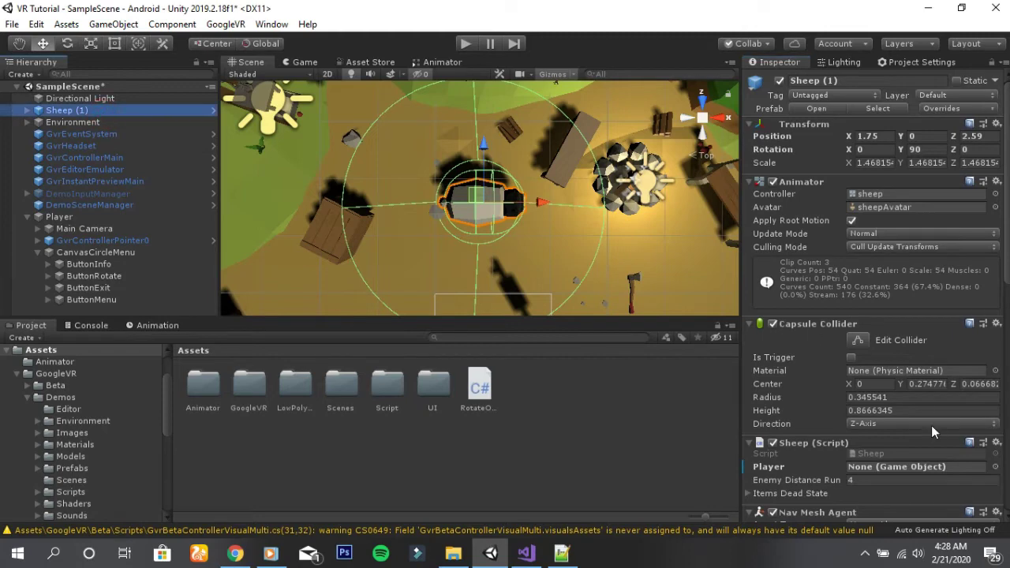
scroll(931, 425, down, 3)
scroll(931, 423, down, 7)
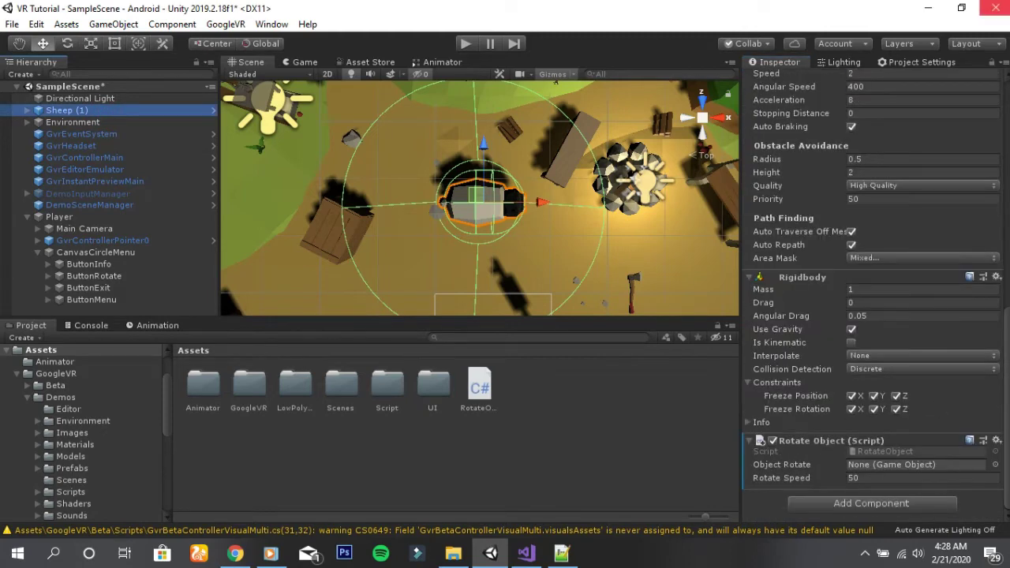
click(869, 503)
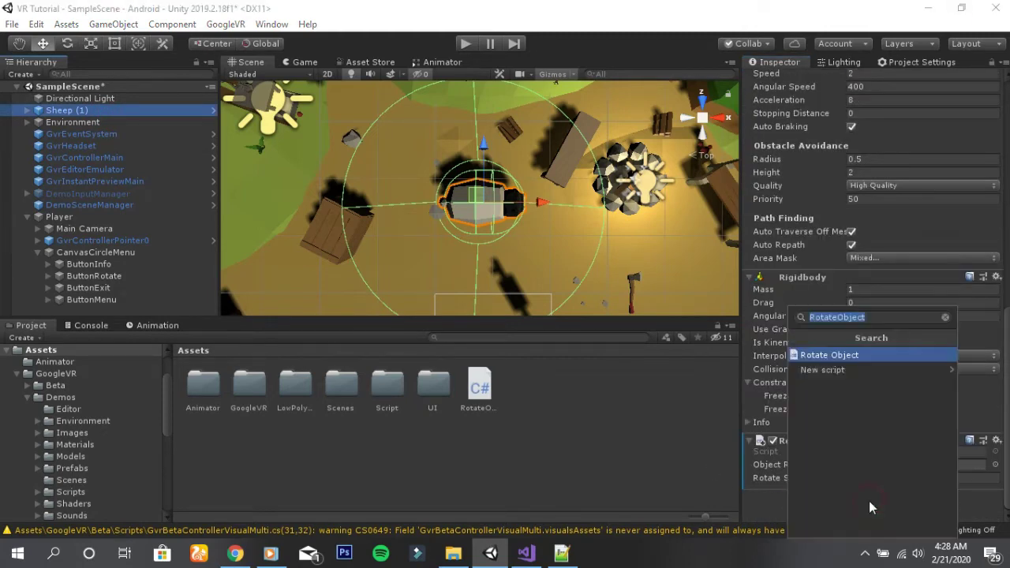
text(ga)
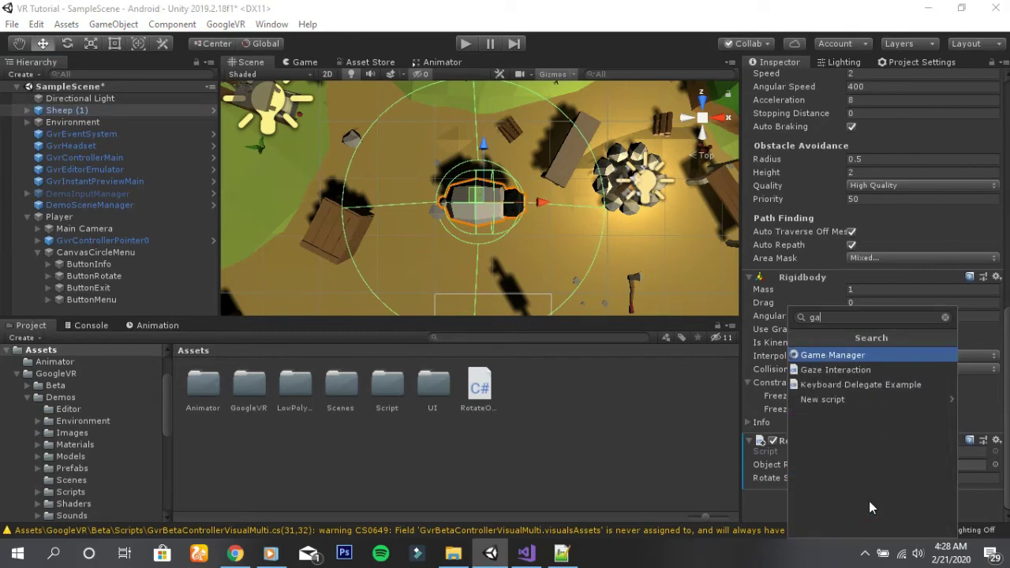
text(ze)
key(Return)
scroll(869, 501, down, 2)
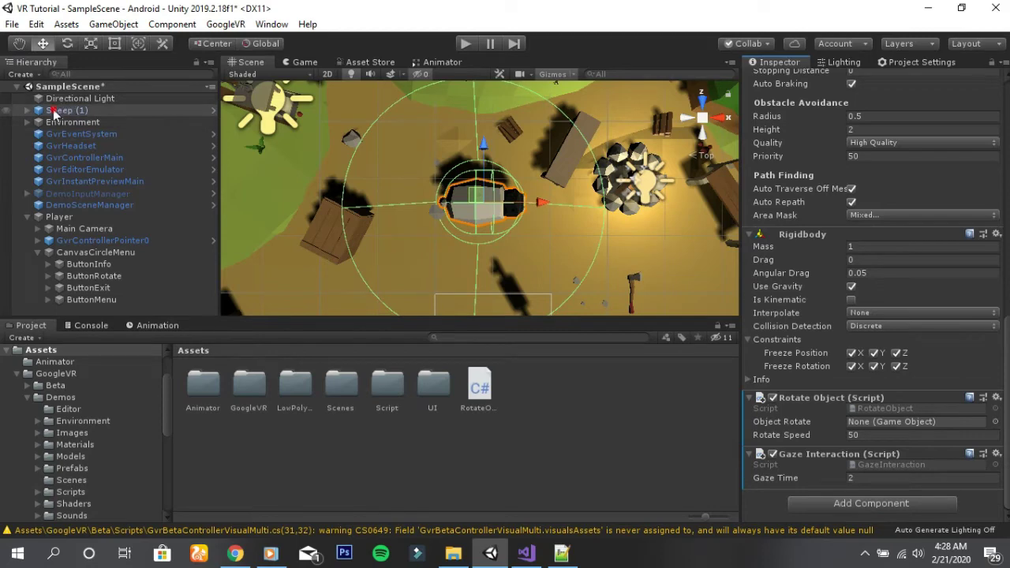
drag(63, 110, 866, 426)
Step: Add an Event Trigger component to the sheep
click(883, 510)
text(trigger)
key(Return)
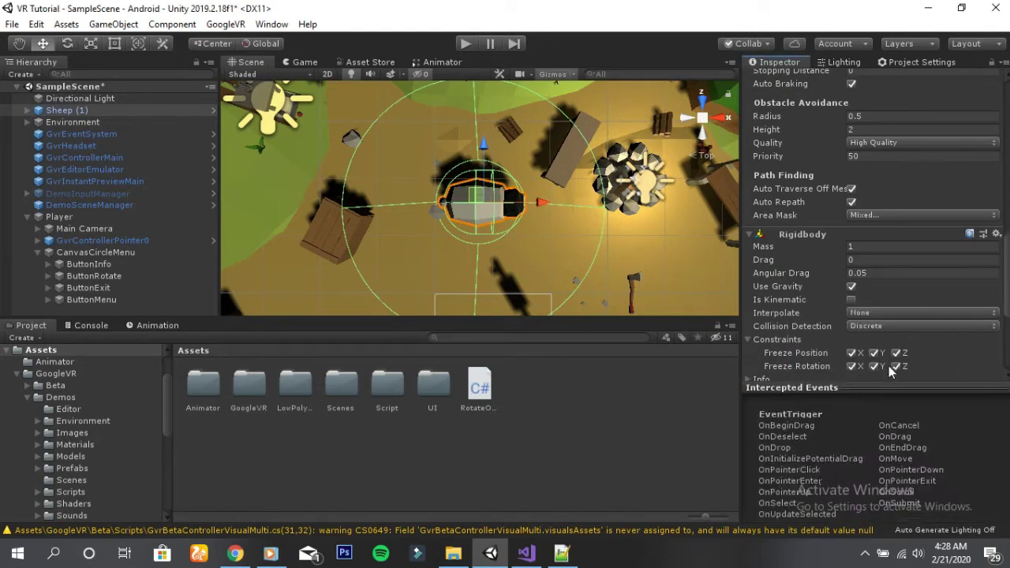
Step: Add a Pointer Enter event targeting the sheep that calls GazeInteraction.PointerEnter
scroll(899, 359, down, 5)
click(886, 334)
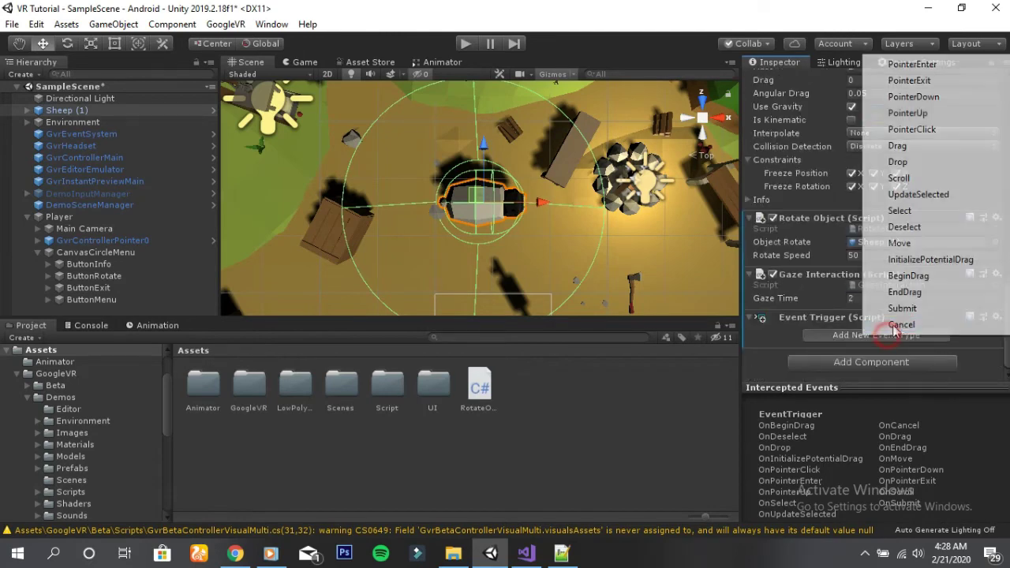
click(915, 64)
scroll(932, 327, down, 2)
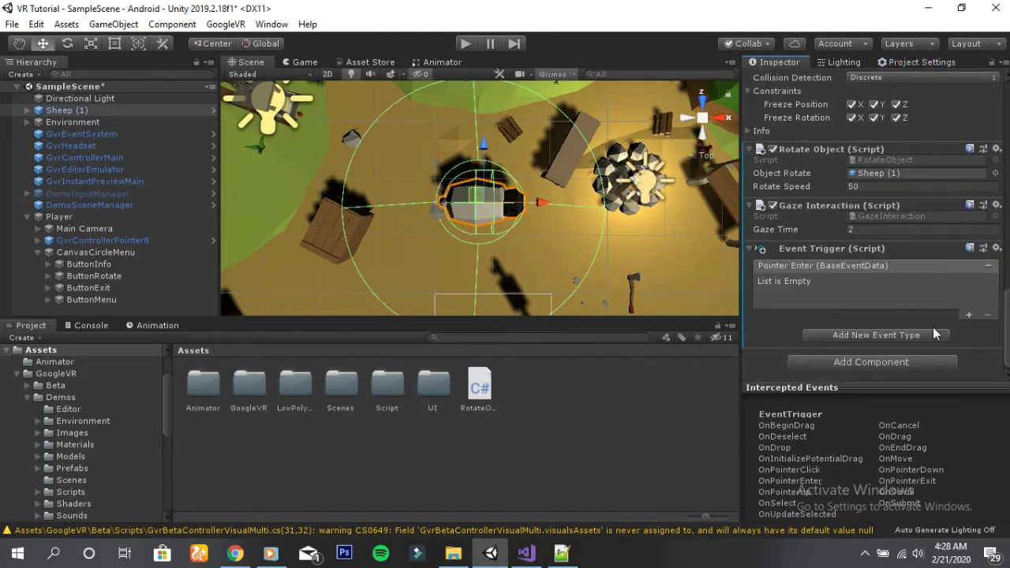
click(969, 314)
click(968, 316)
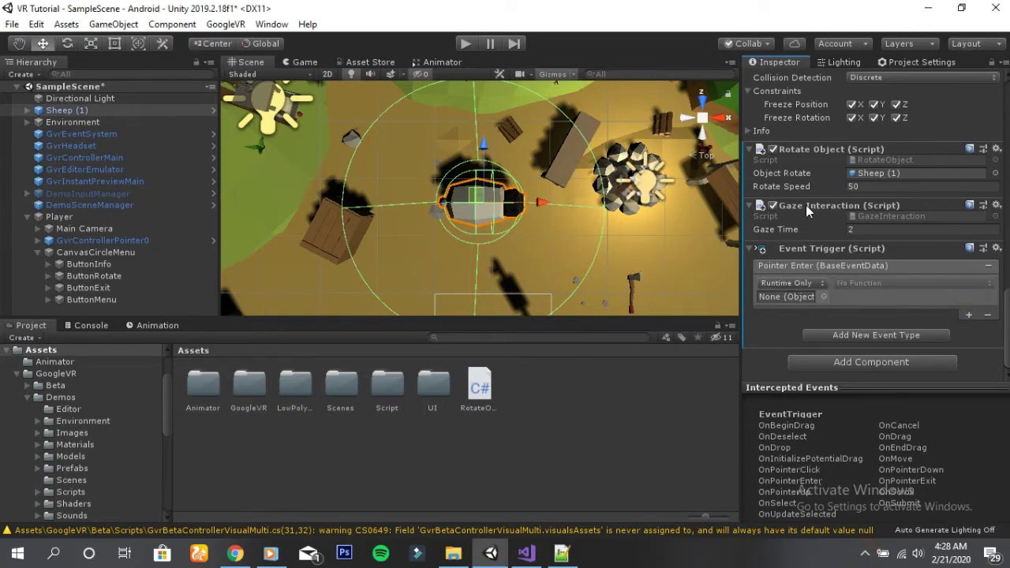
drag(807, 210, 785, 296)
click(864, 282)
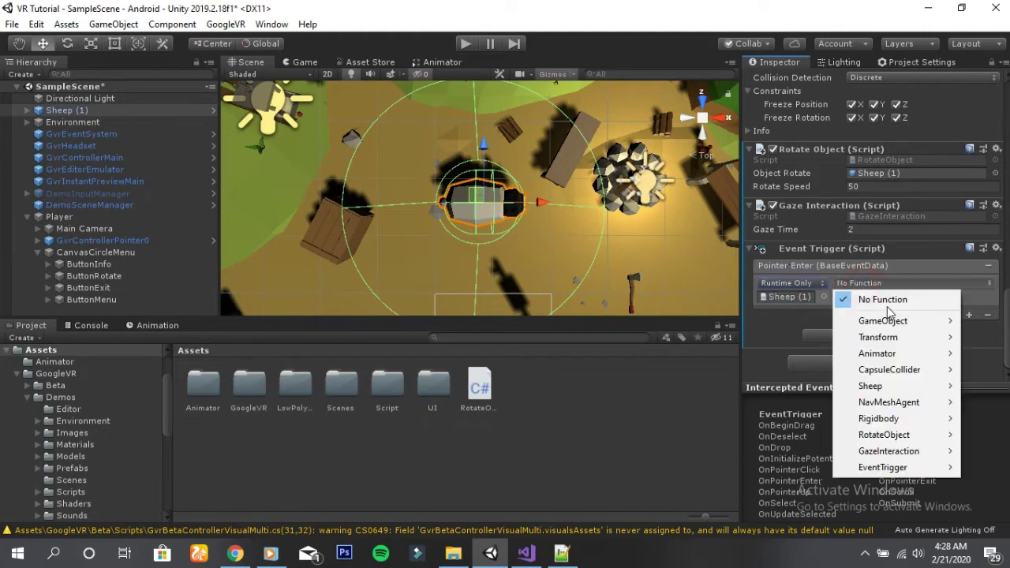
mouse_move(851, 451)
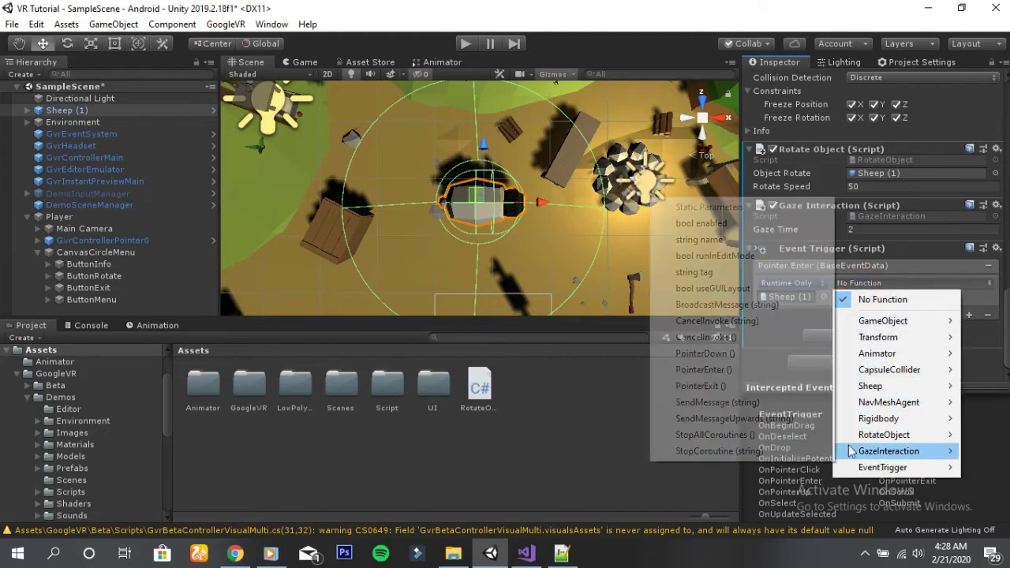
click(701, 369)
Step: Add a Pointer Exit event that calls GazeInteraction.PointerExit
click(897, 335)
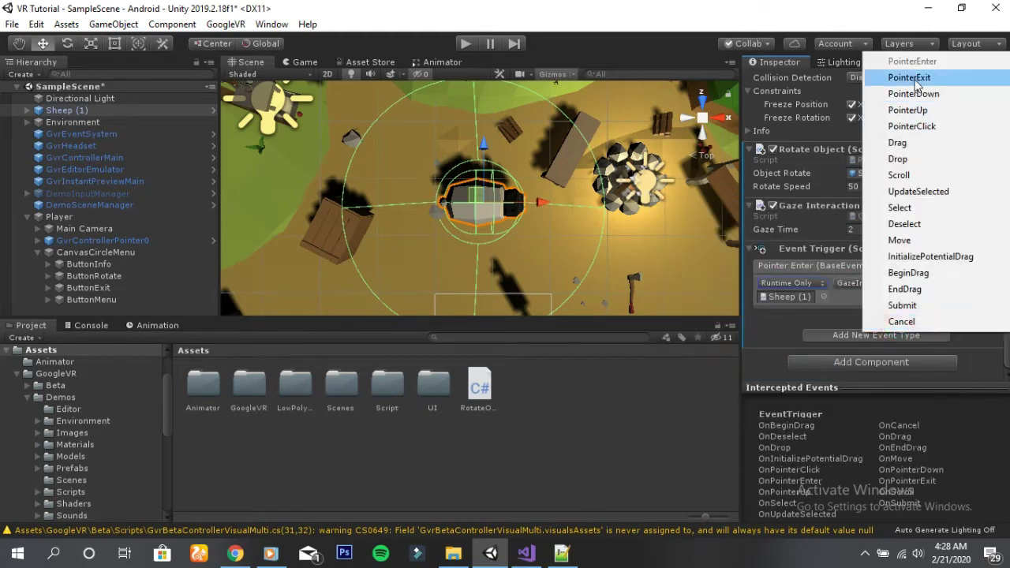
click(884, 82)
click(921, 288)
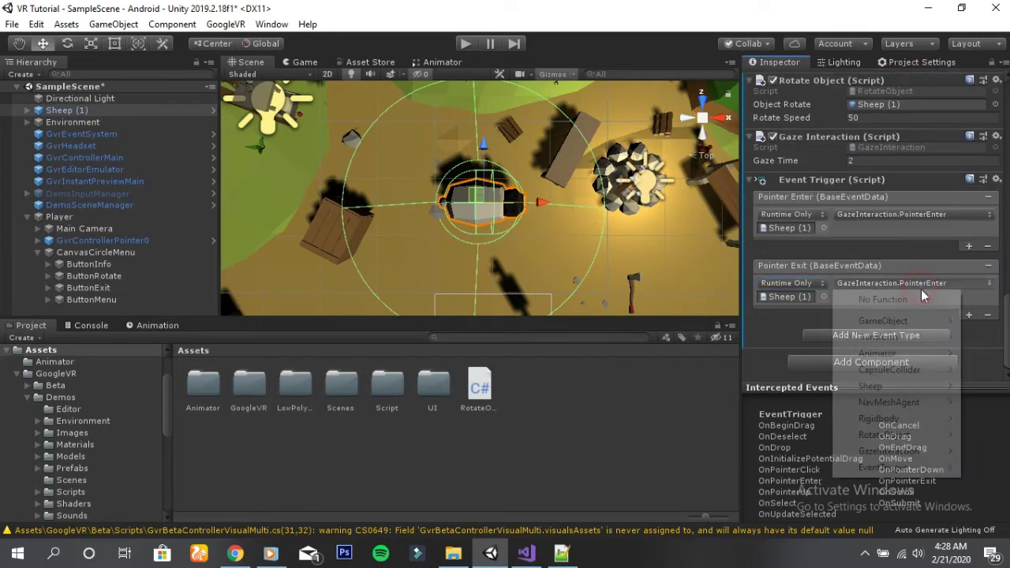
mouse_move(904, 452)
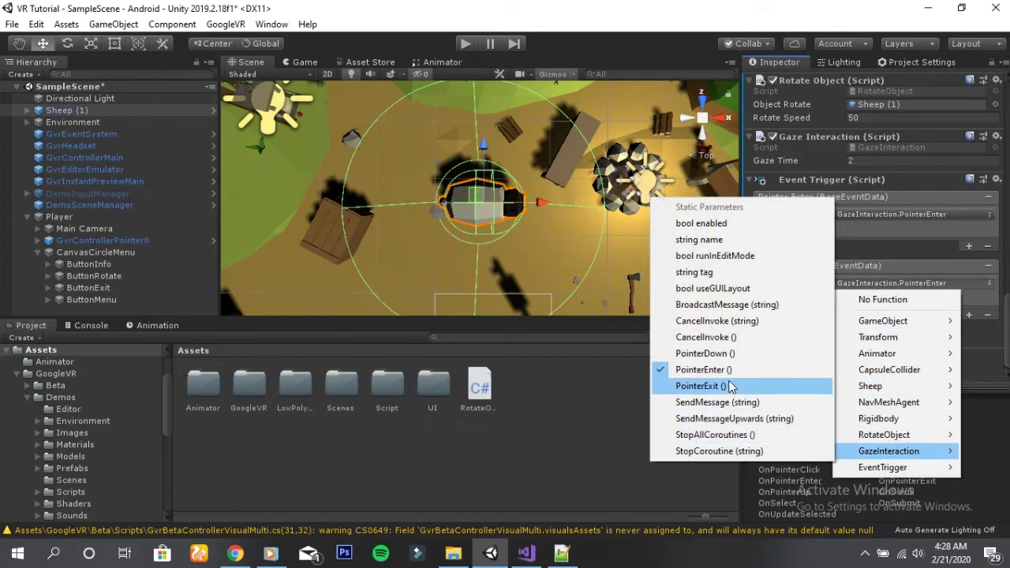
click(731, 386)
Step: Add a Pointer Down event targeting the sheep that calls RotateObject.Rotasi
click(906, 336)
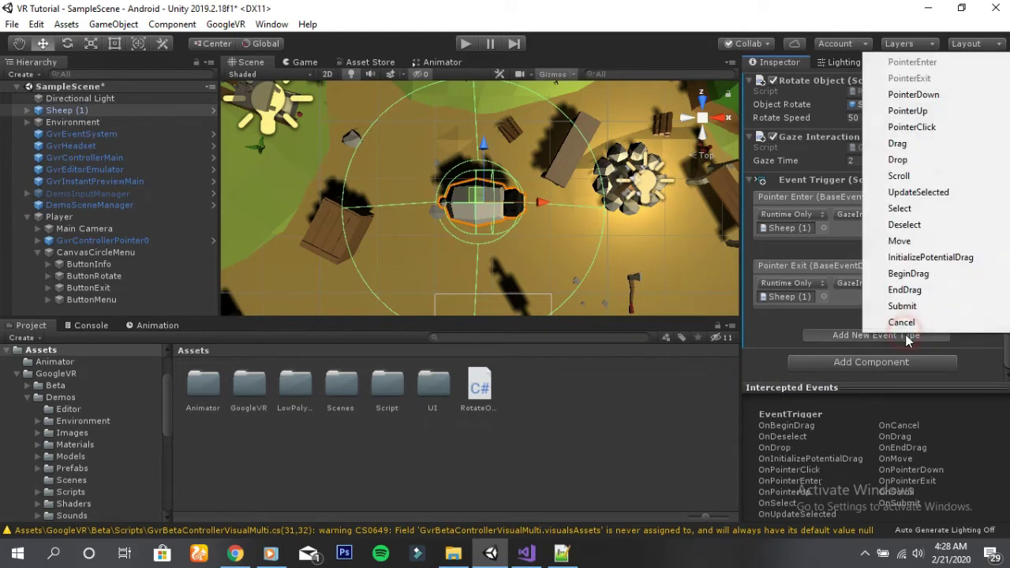
click(907, 94)
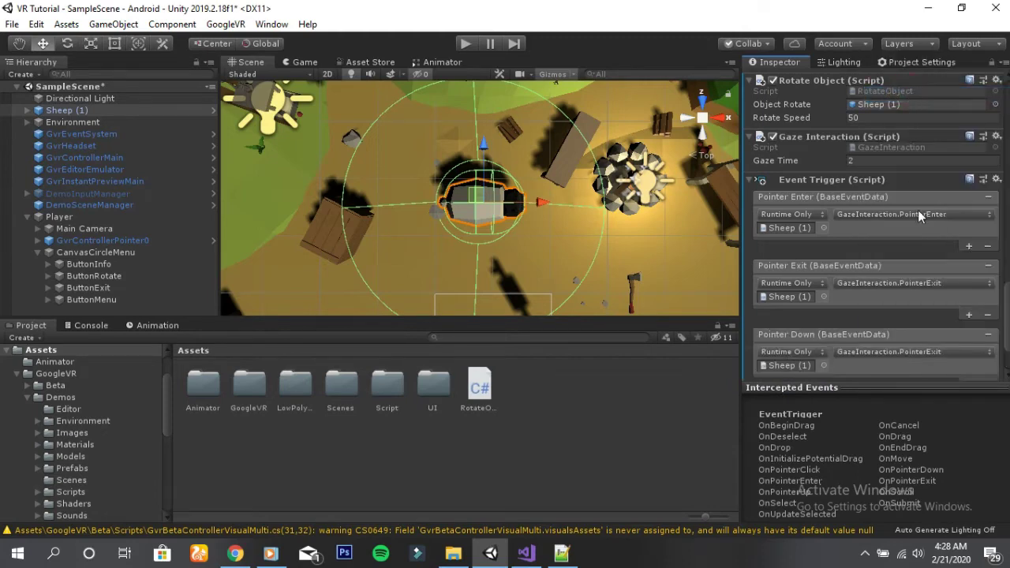
scroll(925, 211, down, 2)
scroll(901, 194, up, 4)
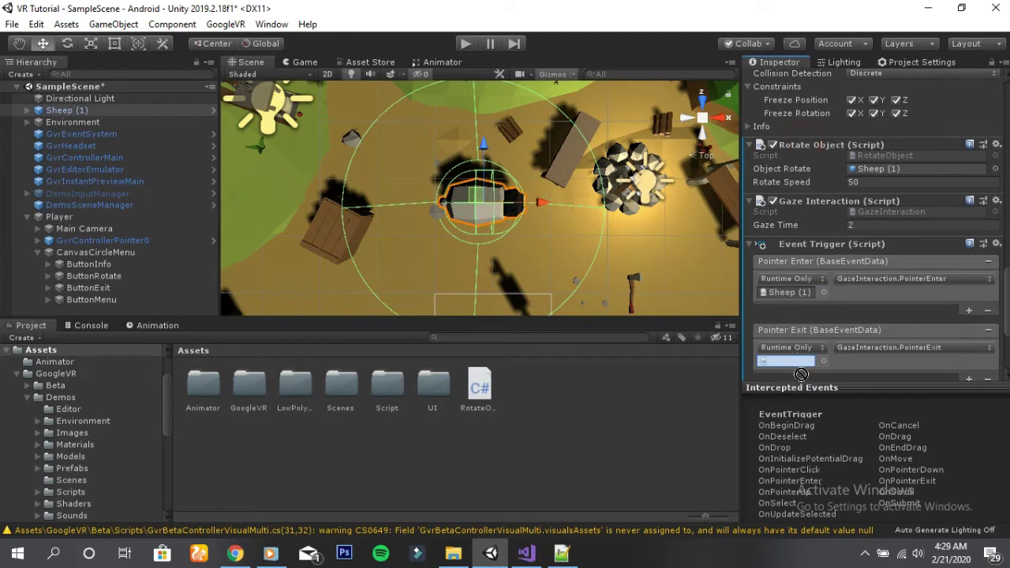
scroll(798, 363, down, 4)
drag(801, 293, 802, 296)
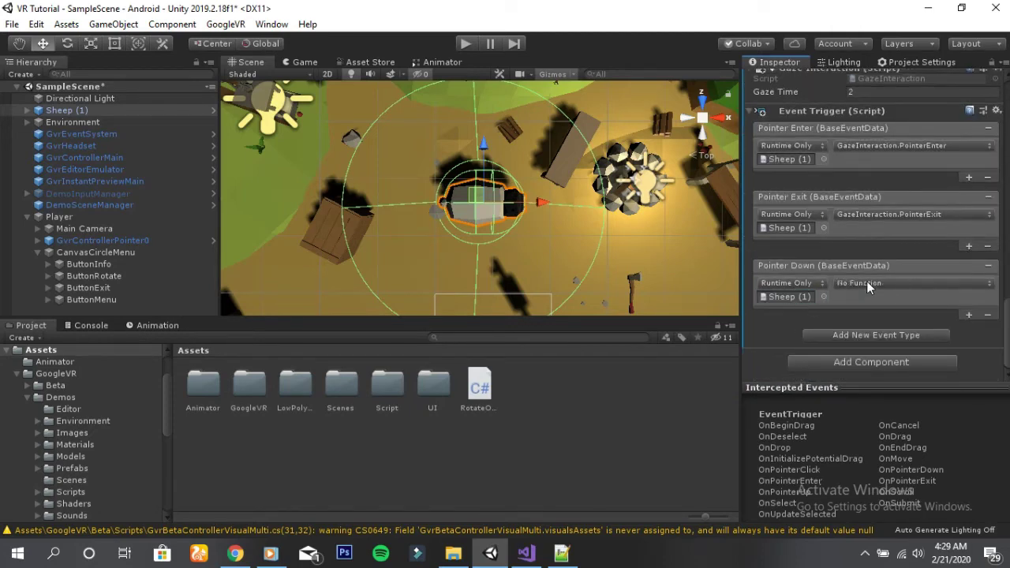
click(869, 283)
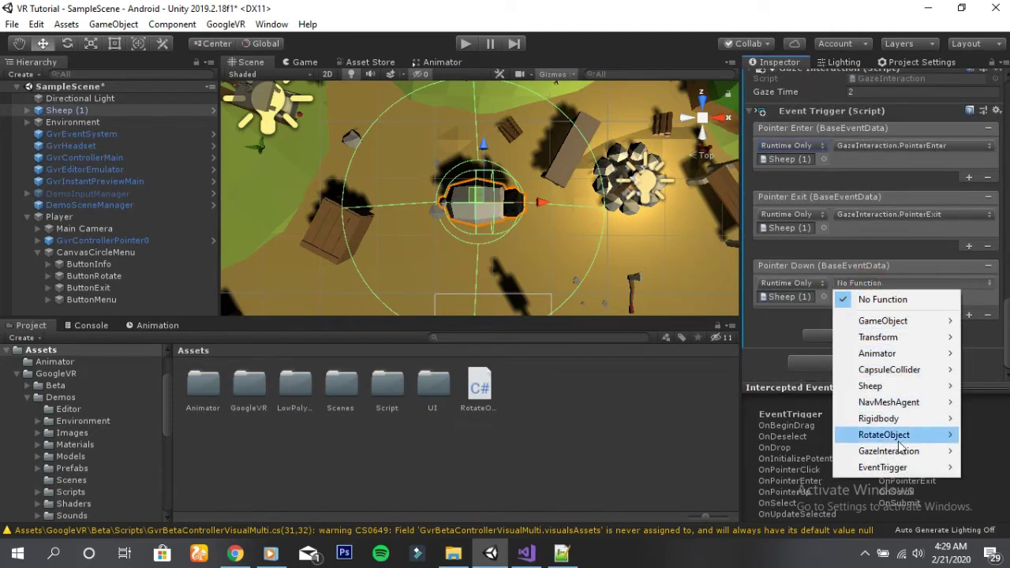
mouse_move(891, 451)
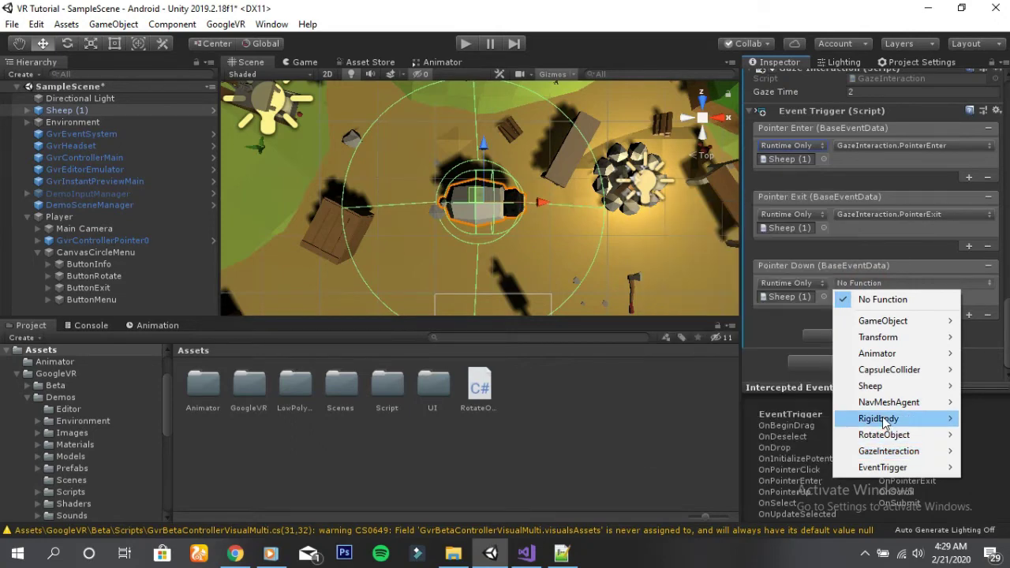
mouse_move(882, 435)
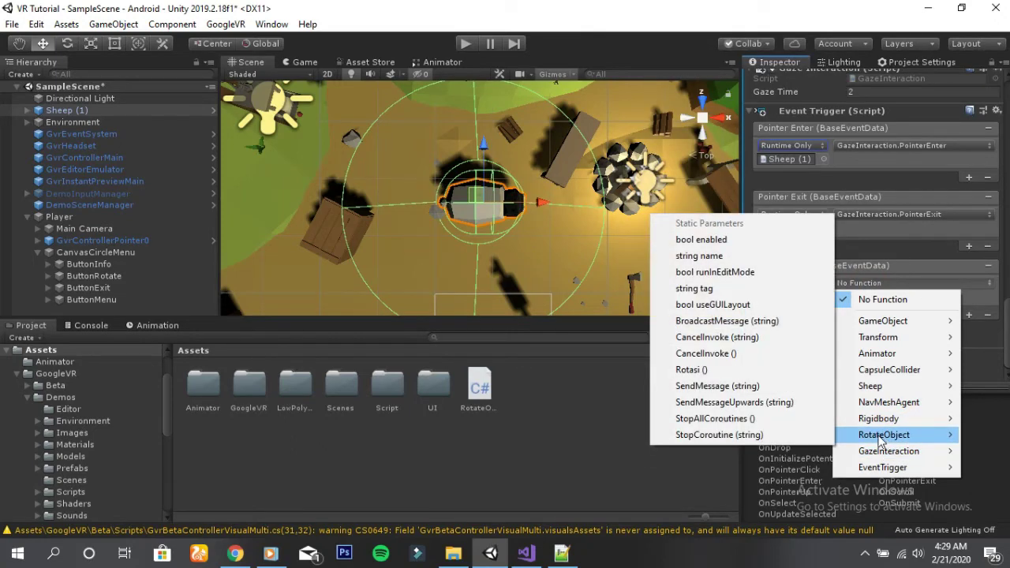
click(701, 370)
scroll(913, 318, up, 5)
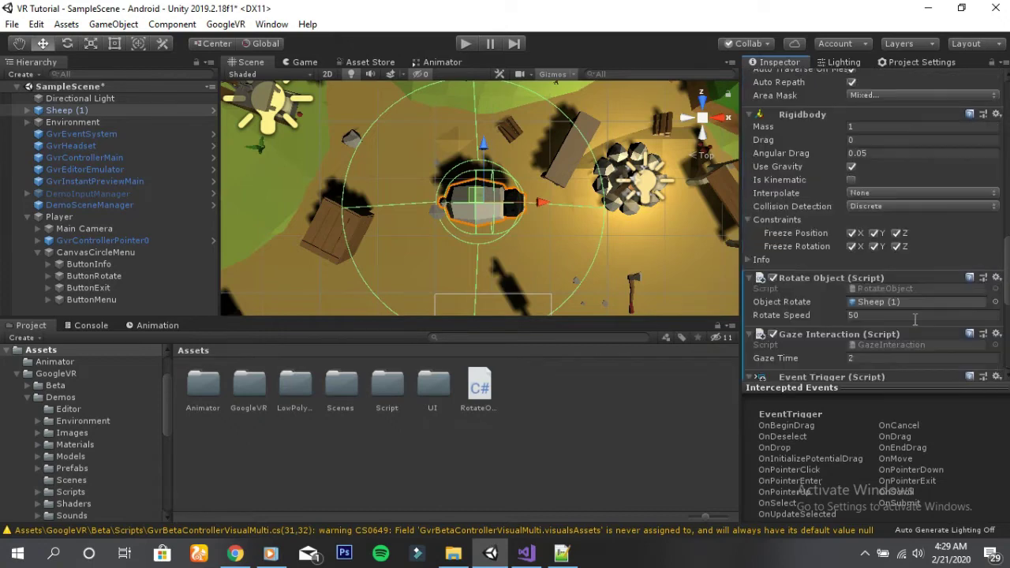
scroll(917, 319, down, 5)
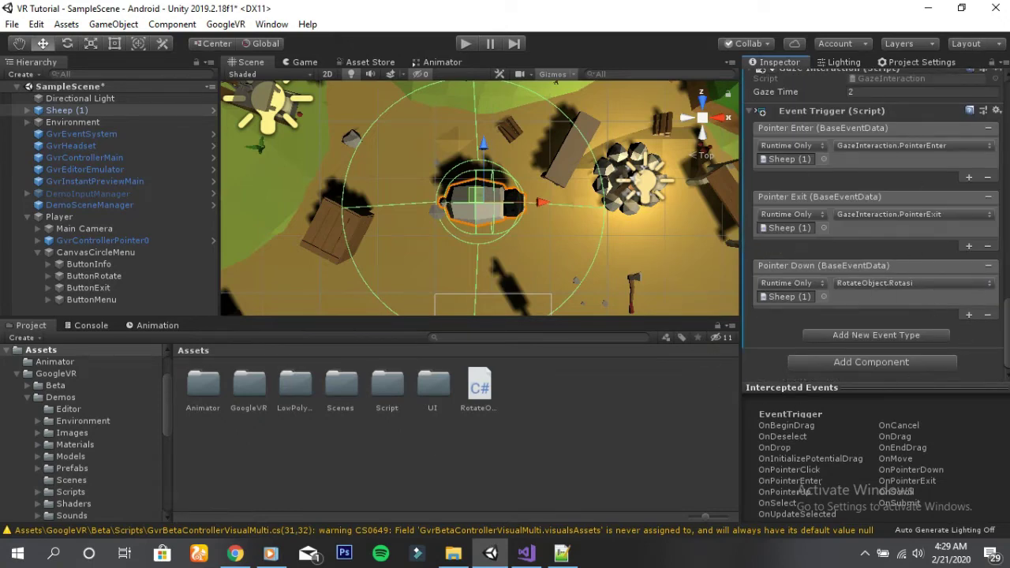
click(467, 44)
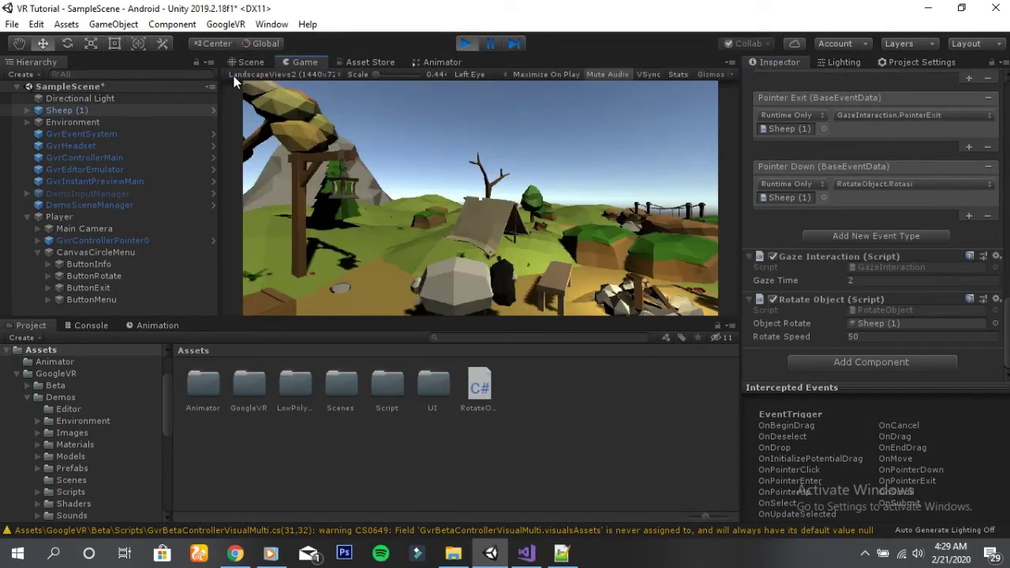
key(alt)
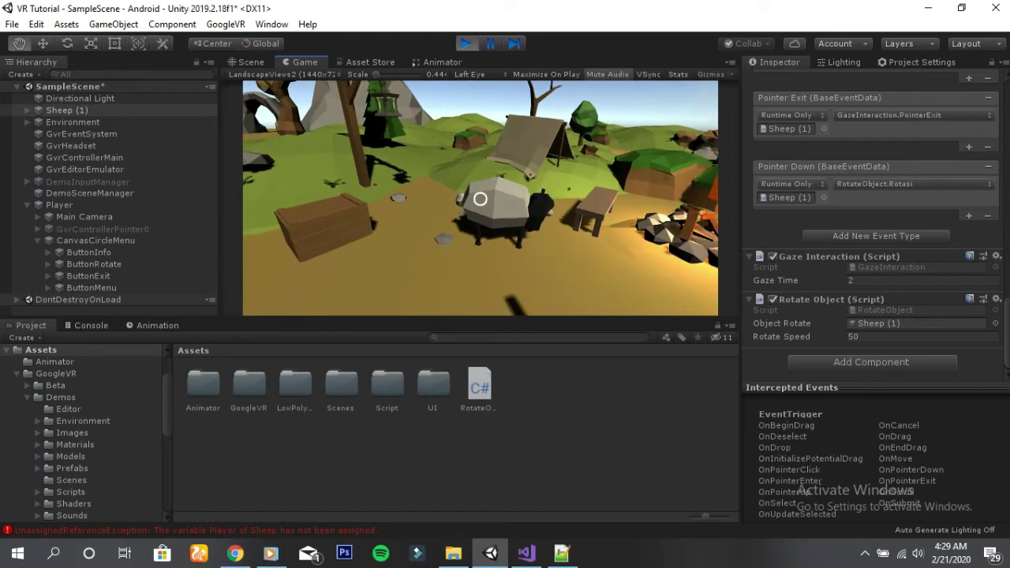
key(alt)
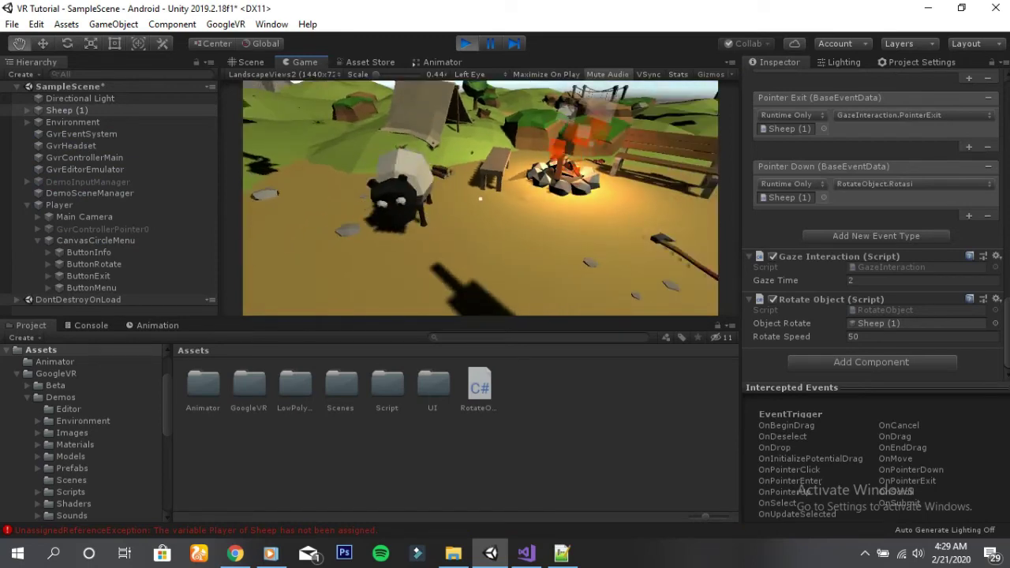
key(alt)
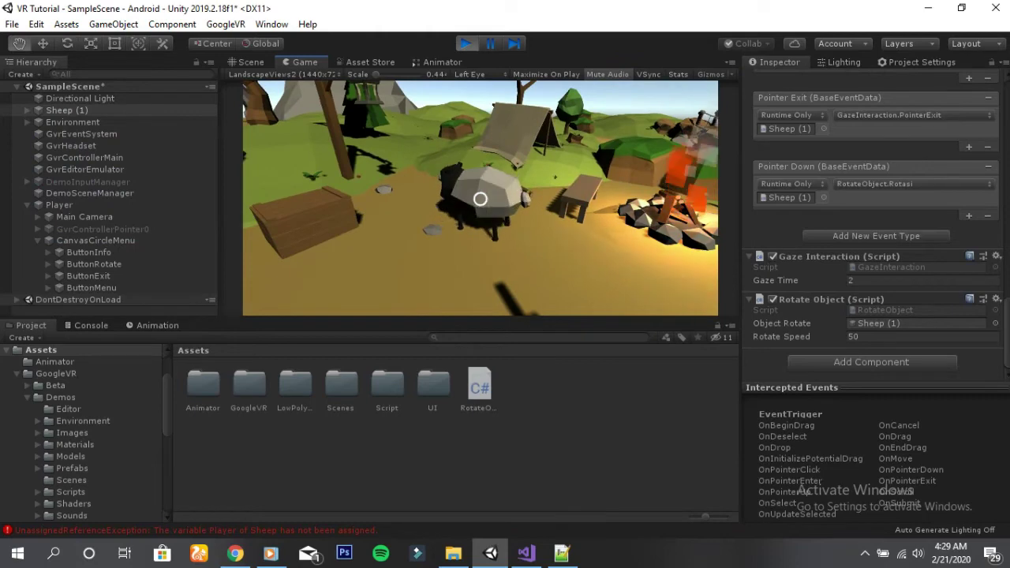
key(alt)
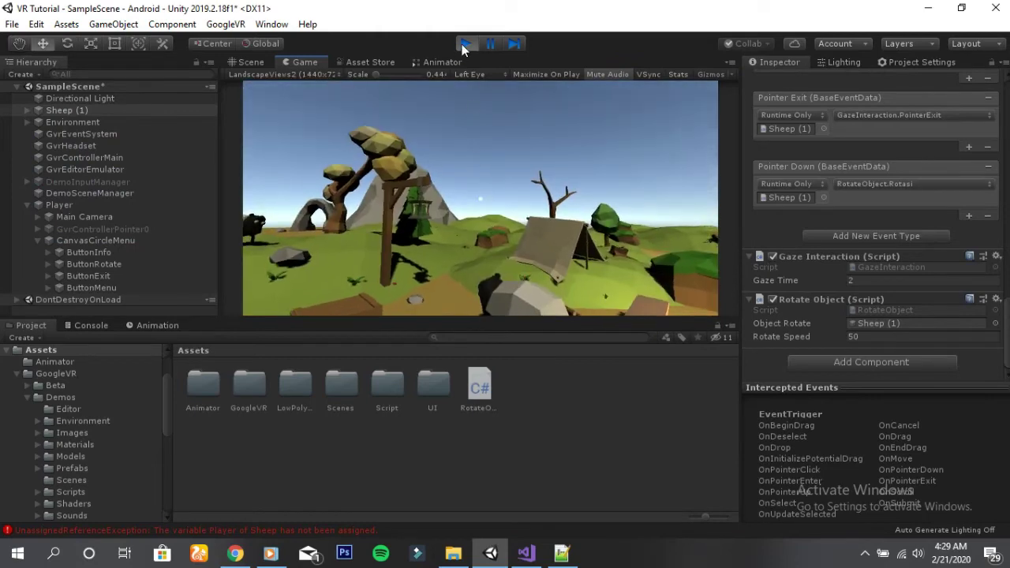
click(463, 41)
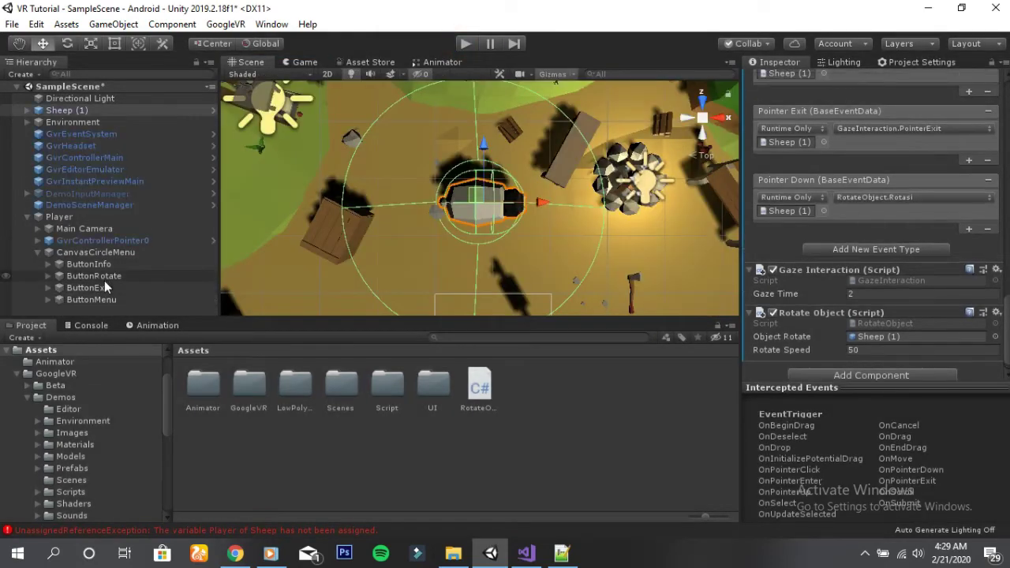
Step: Select ButtonExit and search the component list, closing it without adding anything
click(103, 288)
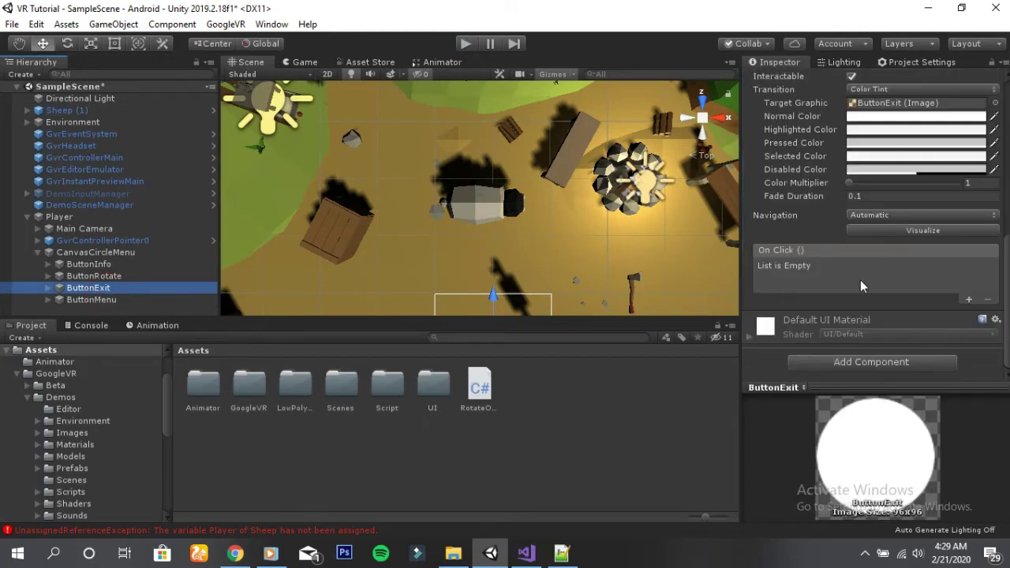
click(876, 362)
text(tri)
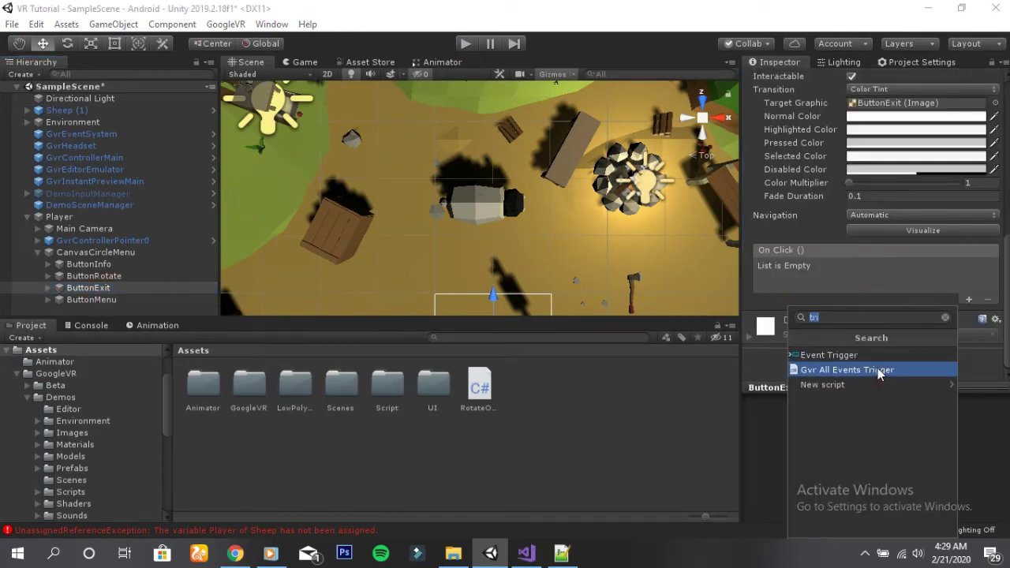
text(gazei)
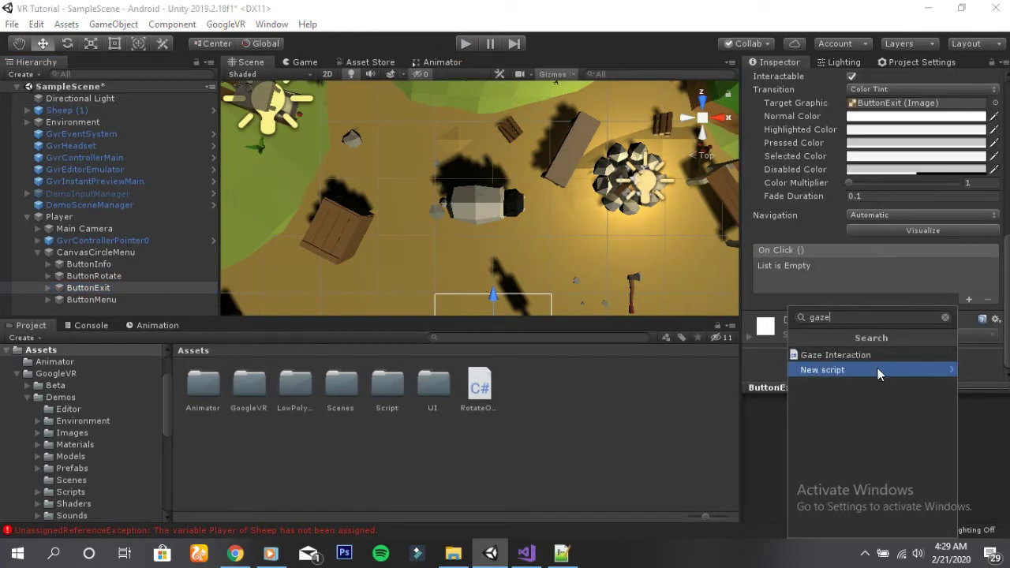
key(Escape)
scroll(876, 352, down, 2)
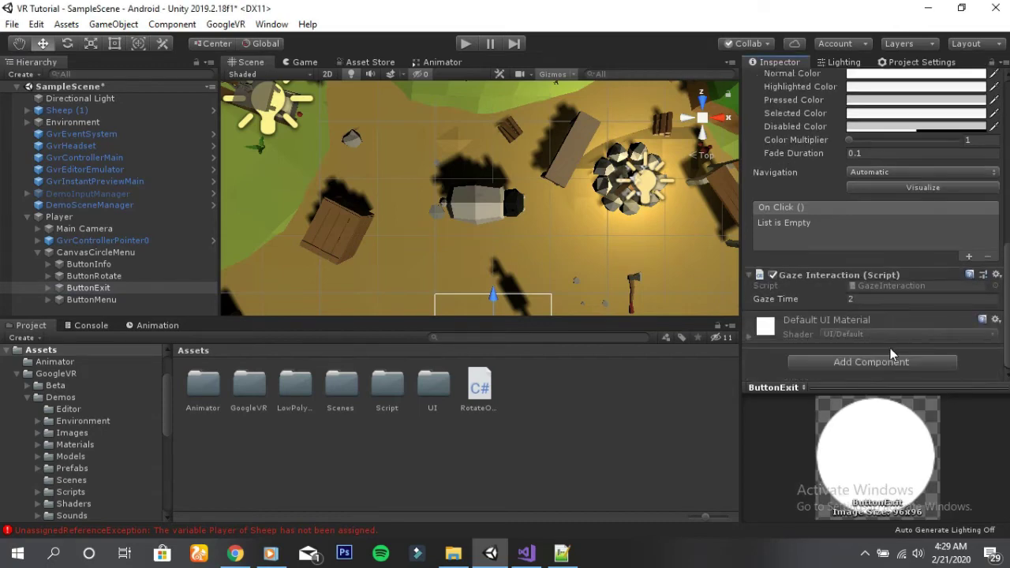
click(906, 360)
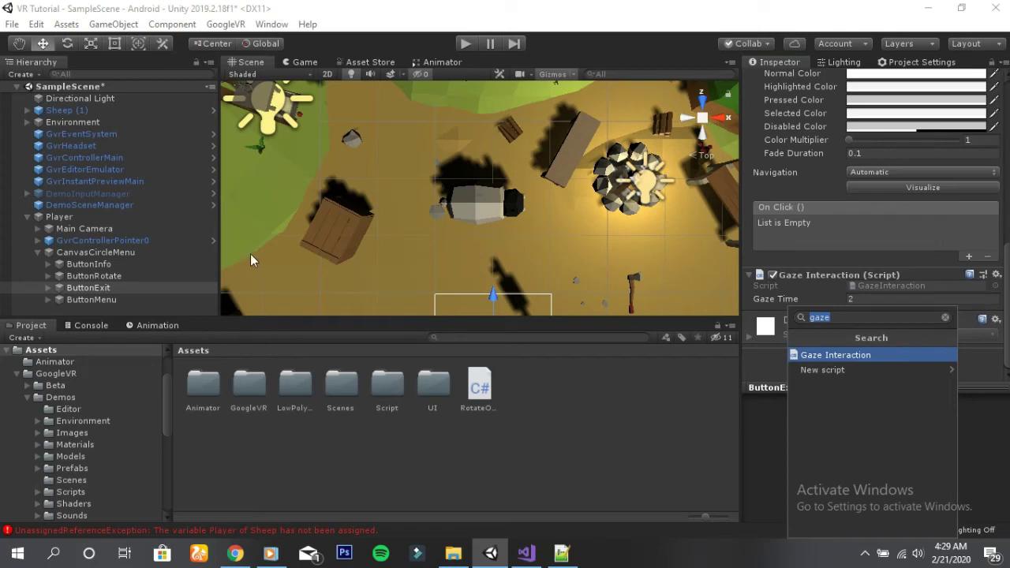
click(108, 278)
Step: Add Gaze Interaction and Event Trigger components to ButtonRotate
click(108, 277)
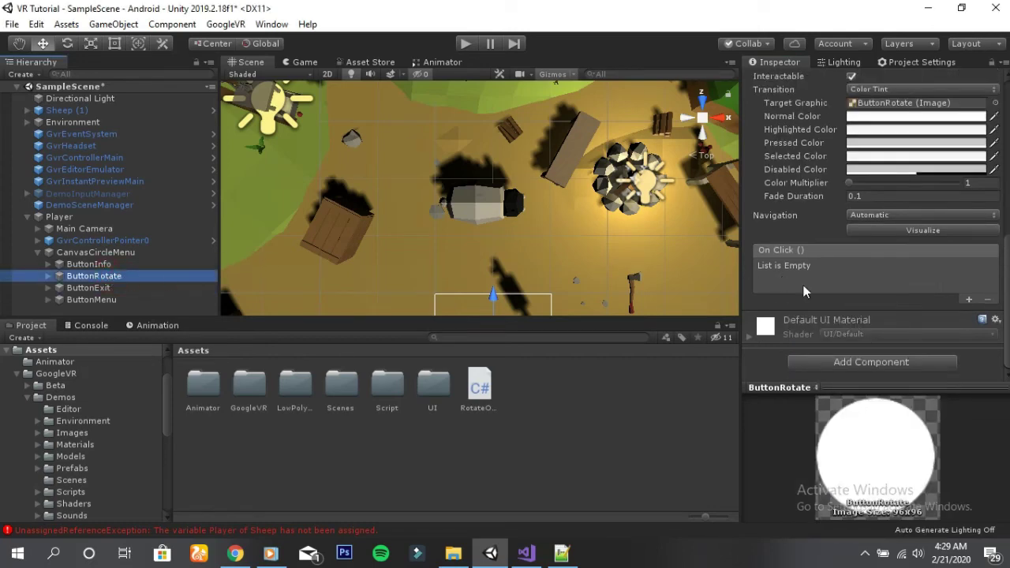
click(876, 361)
click(874, 354)
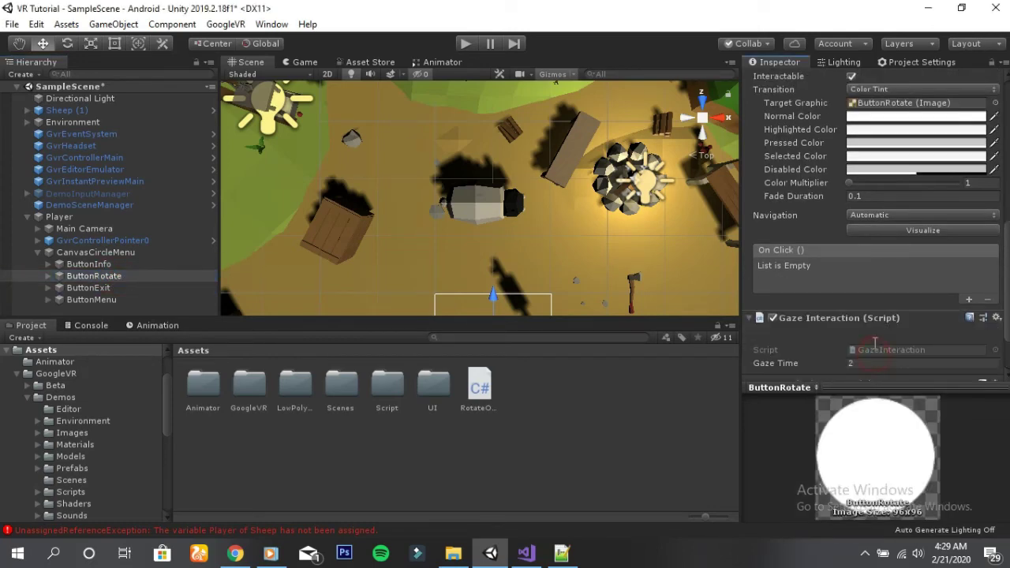
click(880, 365)
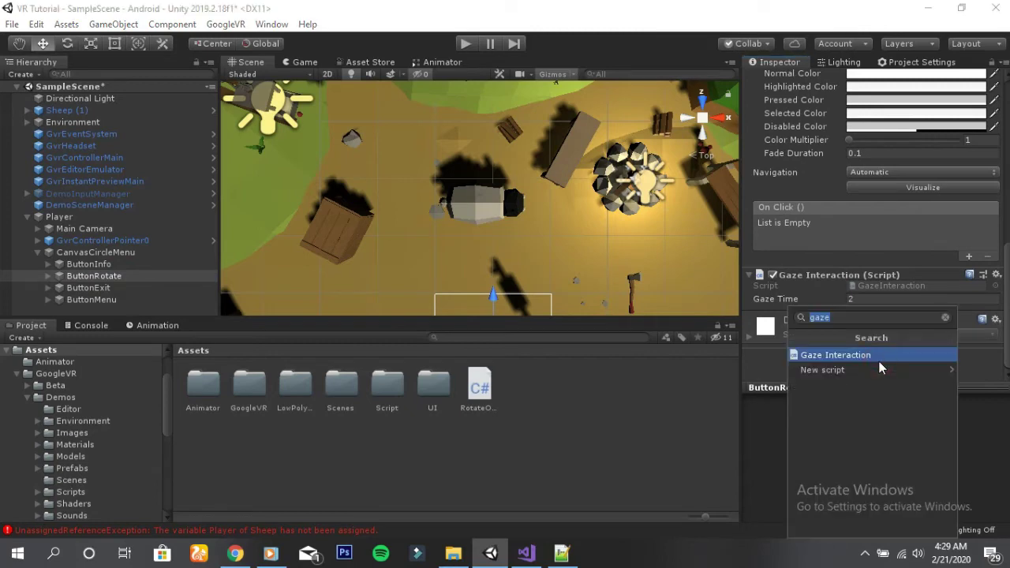
key(Escape)
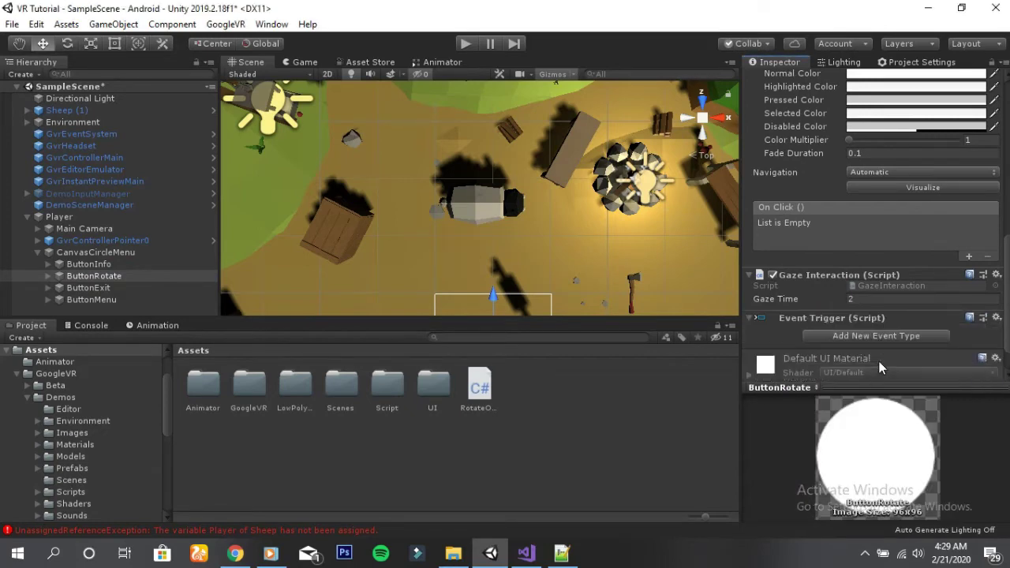
scroll(882, 326, down, 2)
Step: Add a Pointer Enter event targeting ButtonRotate that calls GazeInteraction.PointerEnter
click(877, 300)
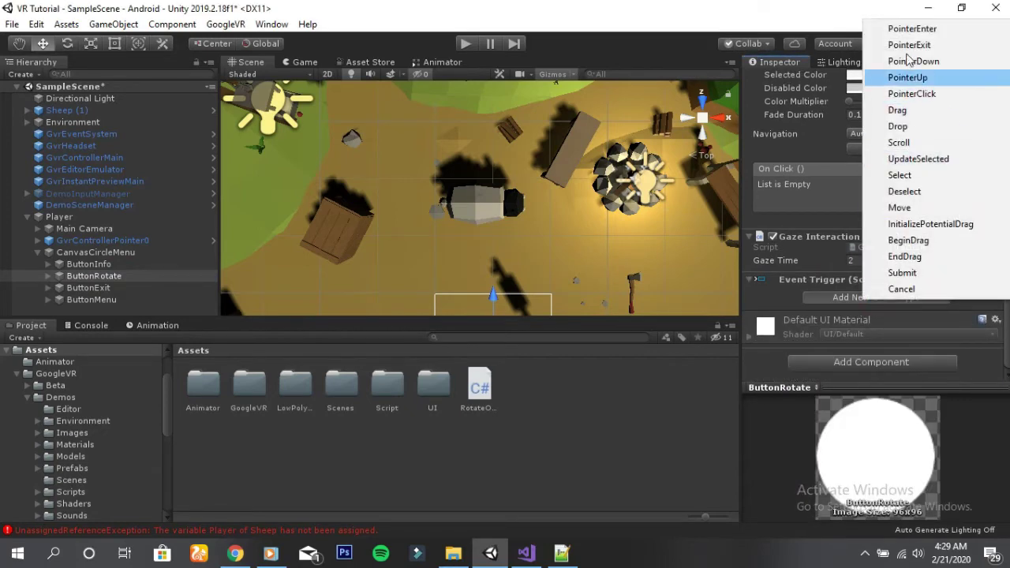
click(908, 28)
scroll(999, 280, down, 2)
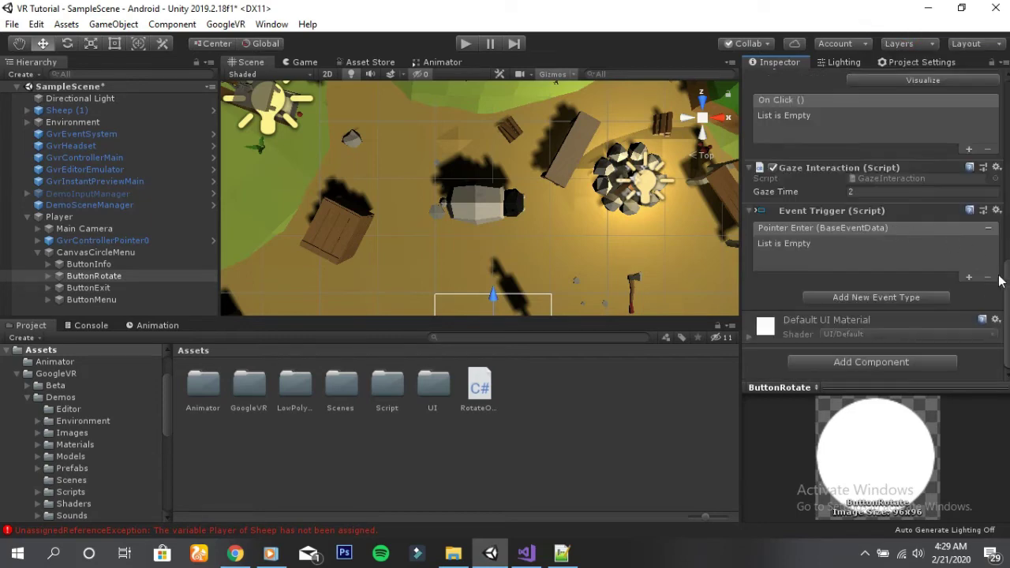
click(970, 278)
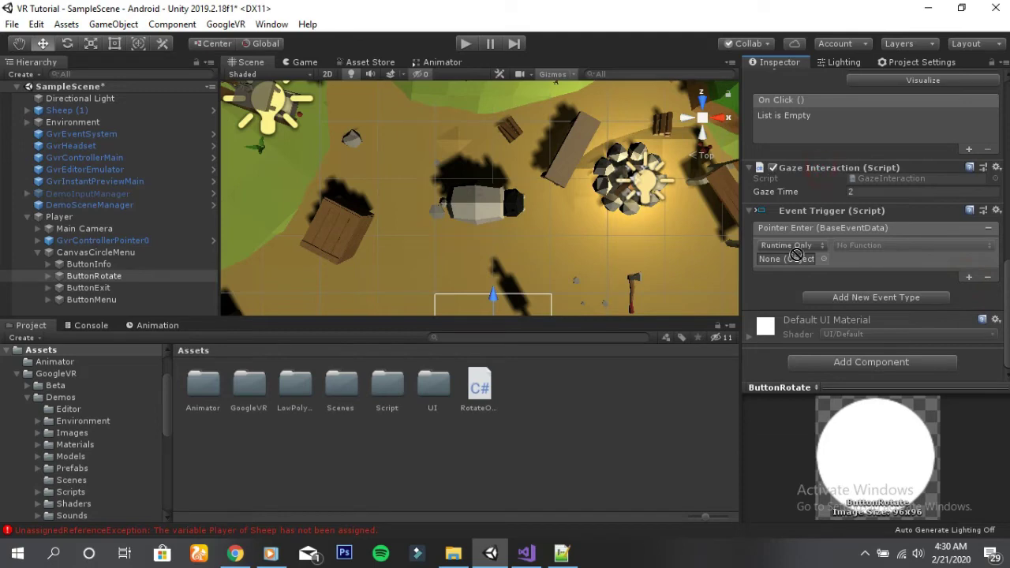
drag(797, 255, 789, 259)
click(863, 245)
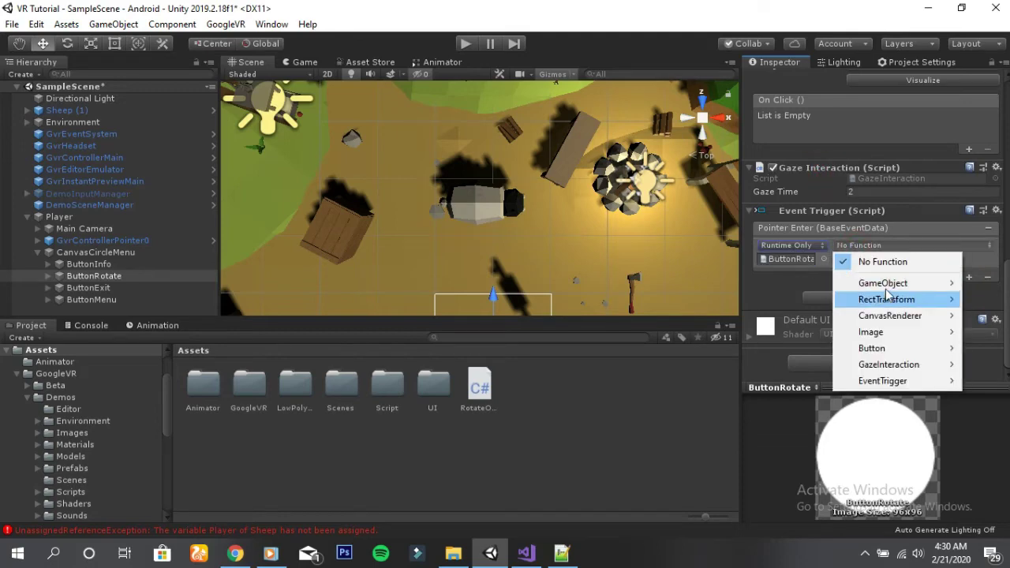
mouse_move(876, 370)
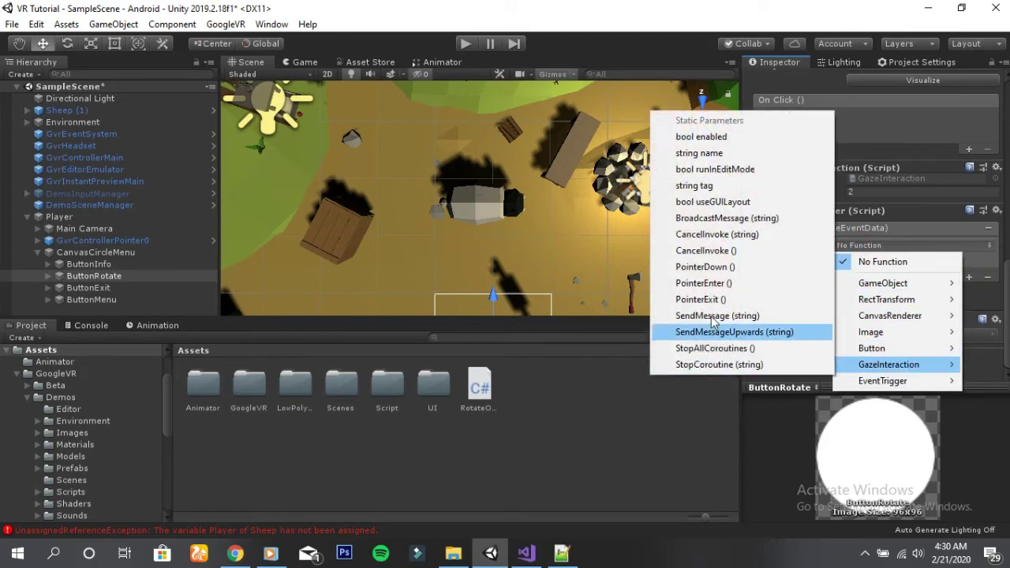
click(723, 282)
Step: Add a Pointer Exit event calling GazeInteraction.PointerExit, plus an empty Pointer Down event
click(879, 297)
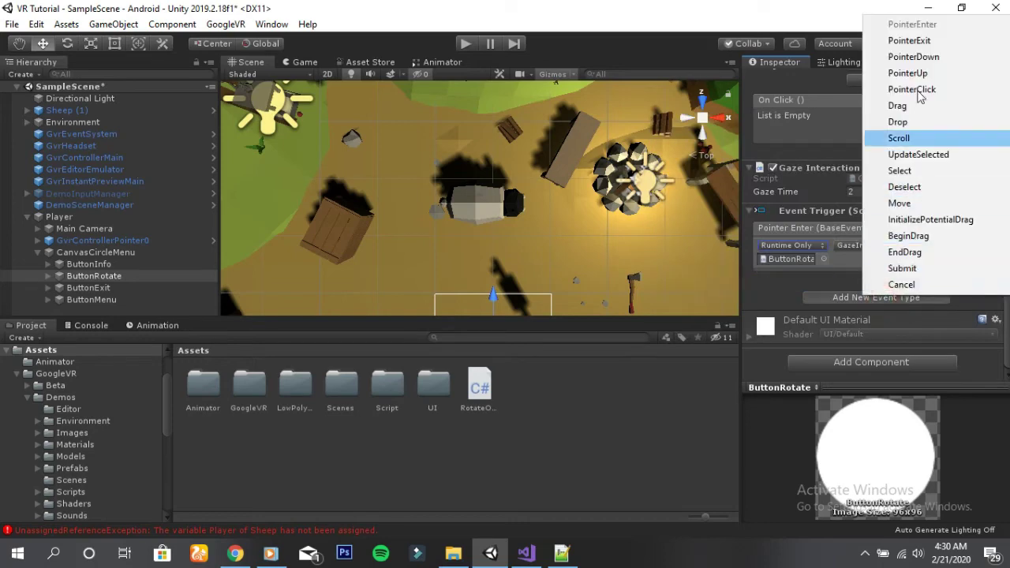
click(909, 40)
scroll(899, 253, down, 2)
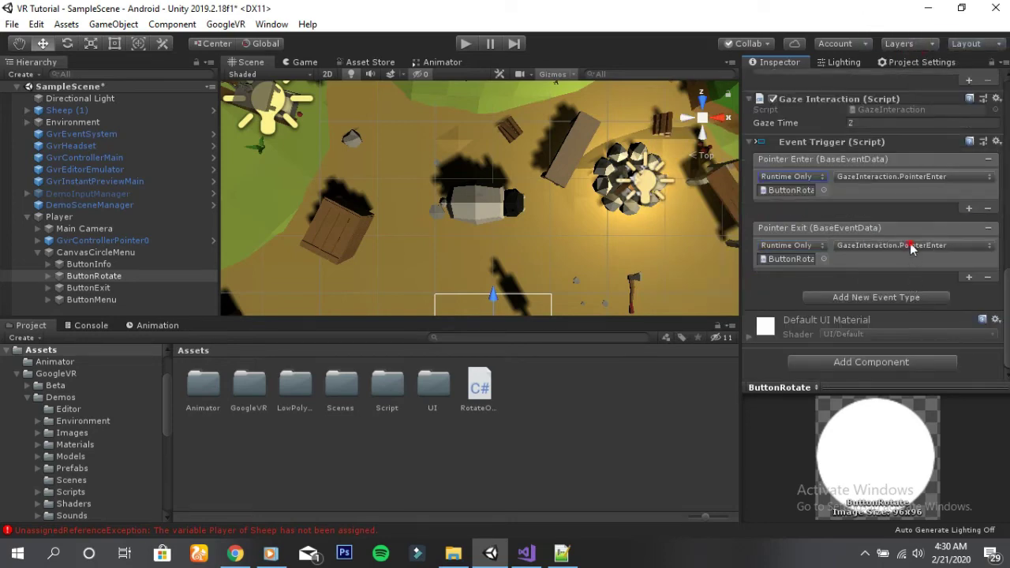
click(911, 246)
mouse_move(888, 371)
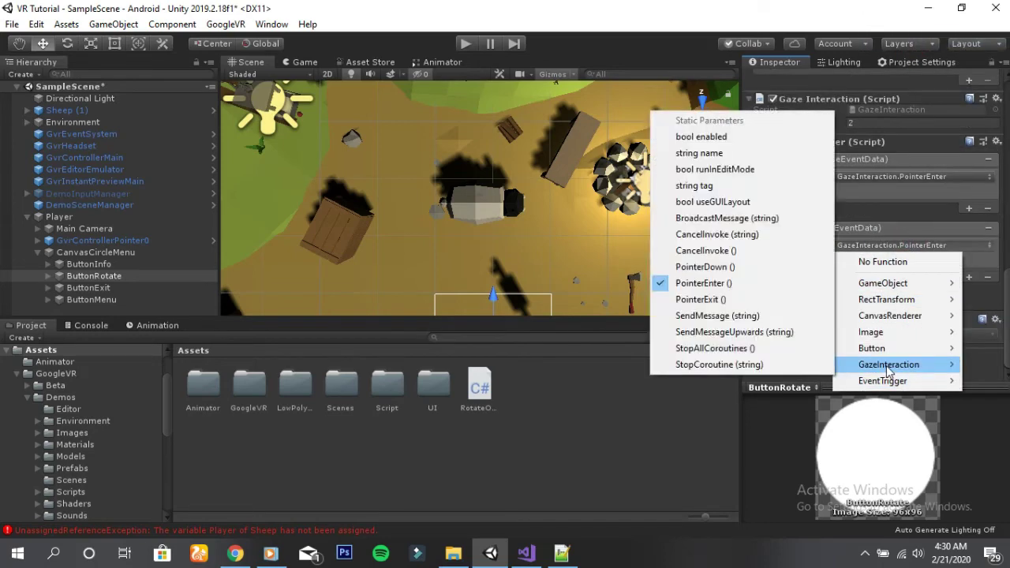
click(700, 299)
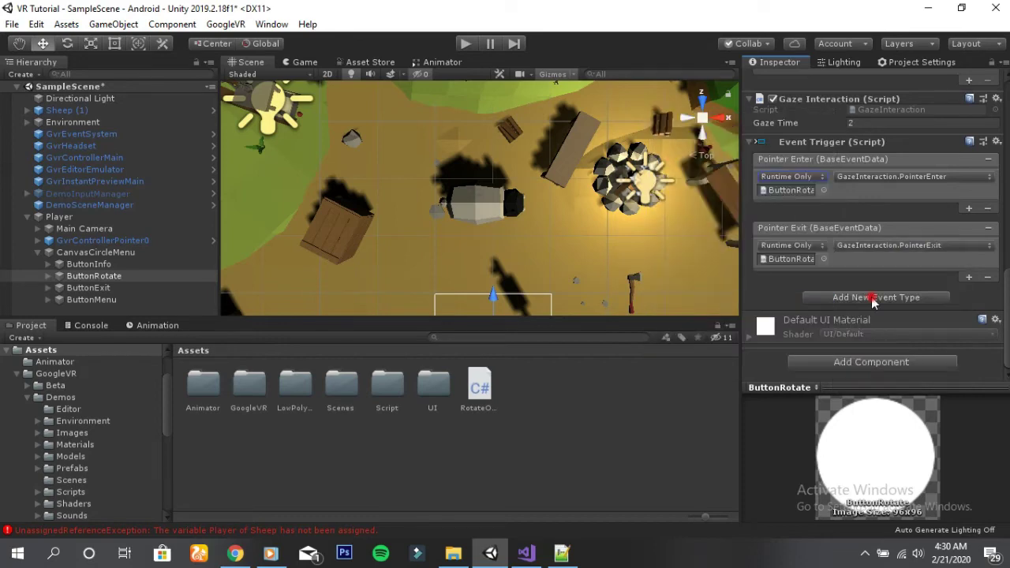
click(873, 298)
click(868, 56)
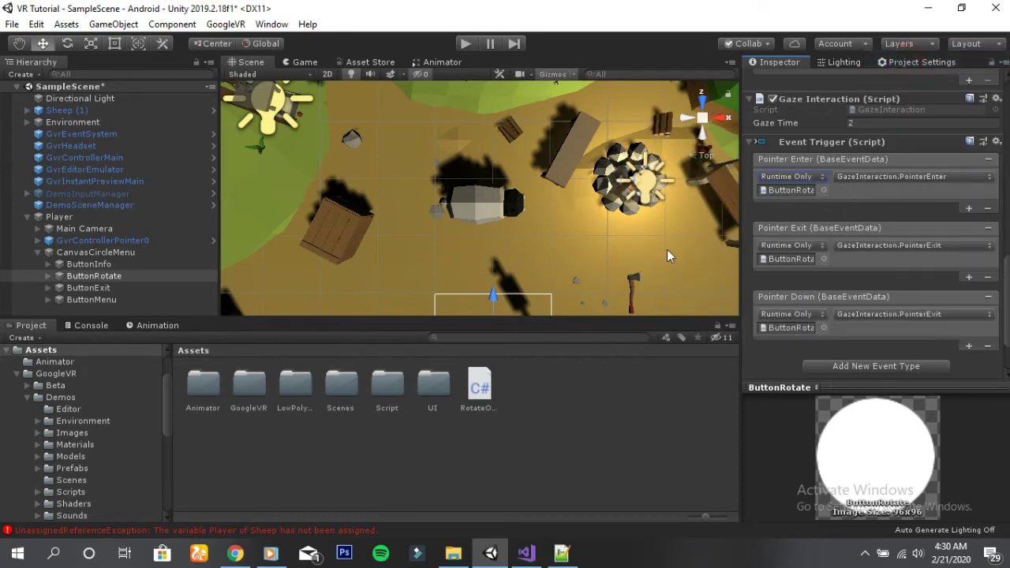
Step: Make Pointer Down call RotateObject.Rotasi on Sheep (1)
mouse_move(69, 111)
mouse_down()
mouse_move(801, 312)
mouse_move(793, 328)
mouse_up()
click(865, 314)
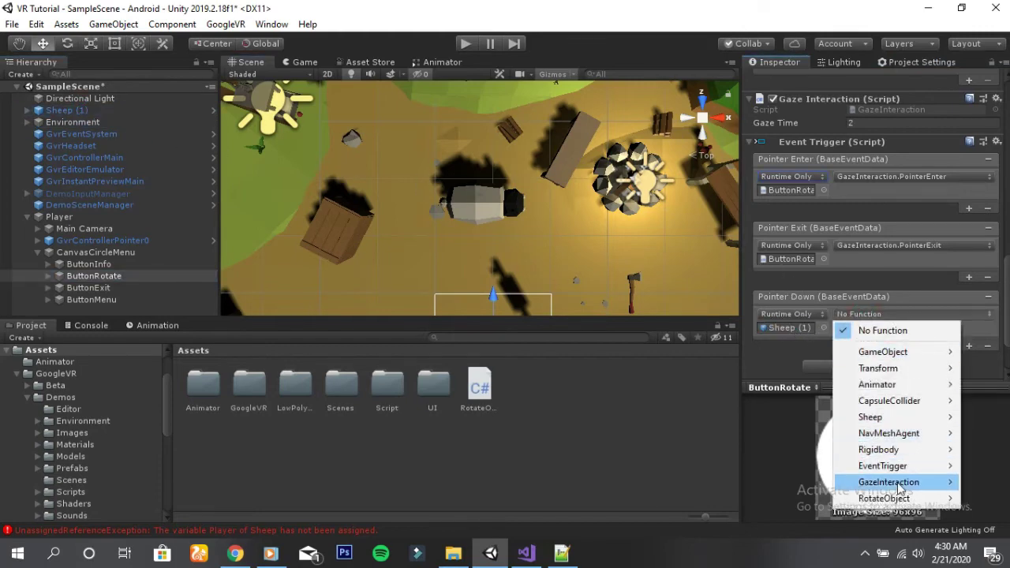
mouse_move(894, 490)
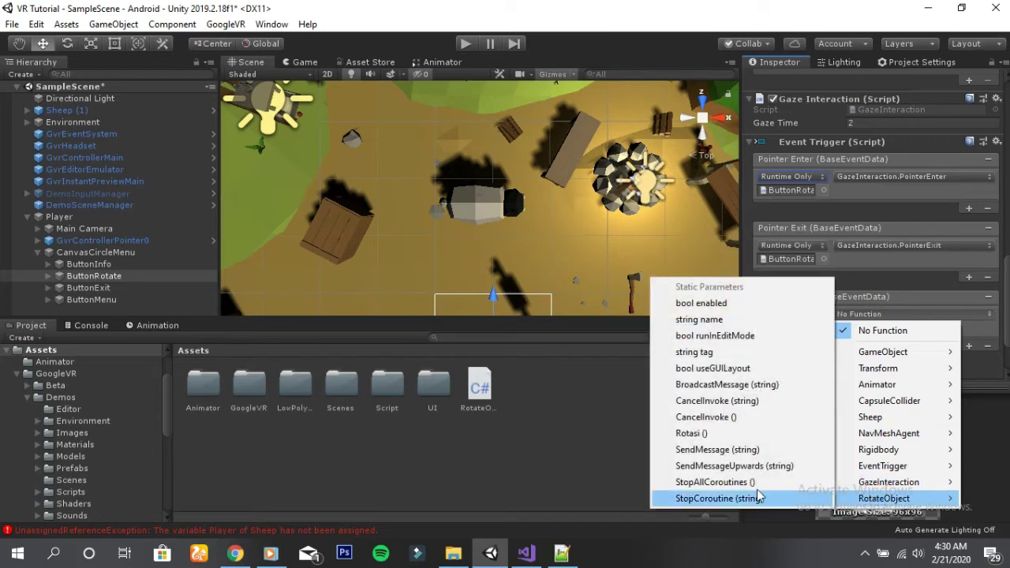
click(738, 433)
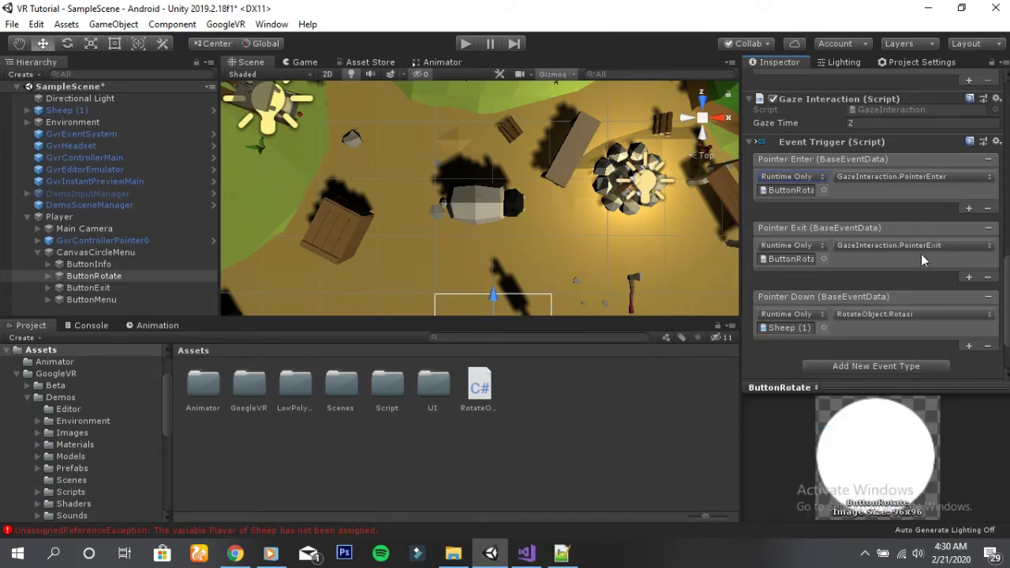
scroll(922, 324, down, 2)
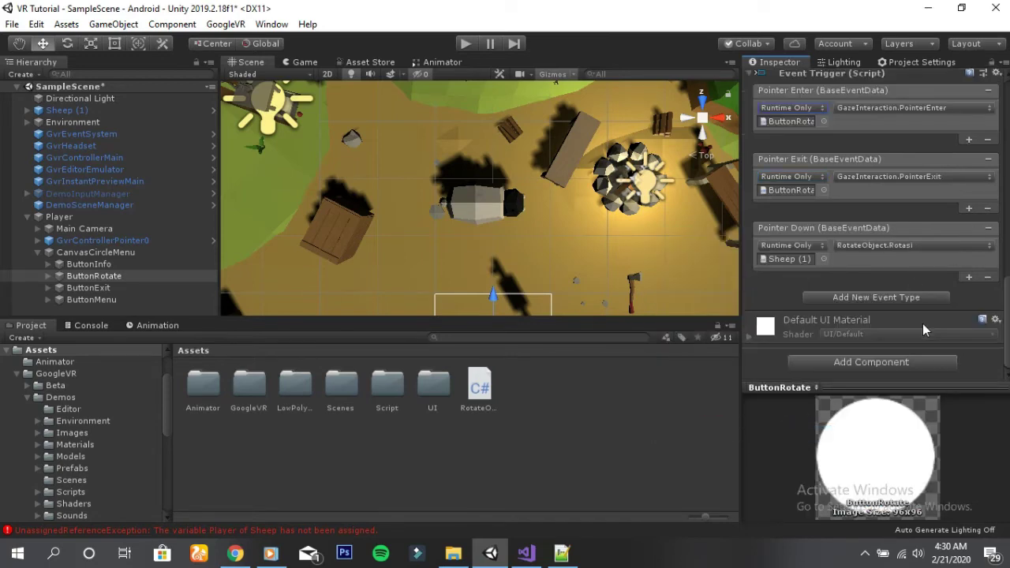
scroll(922, 324, up, 4)
scroll(974, 363, down, 3)
Step: Add a second Pointer Down callback calling CircleMenu.ShowHideMenu on ButtonMenu
click(969, 277)
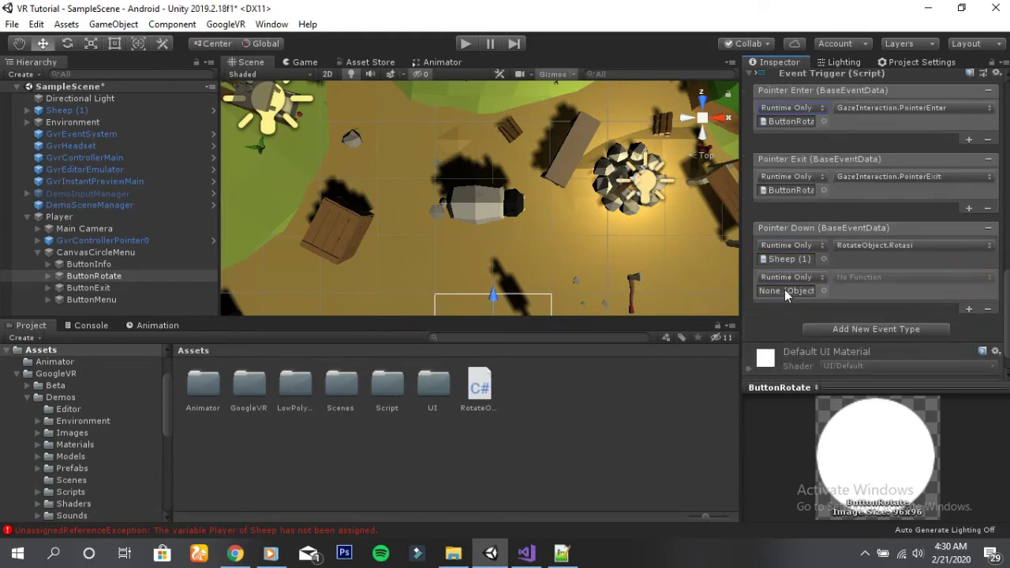
drag(87, 252, 782, 290)
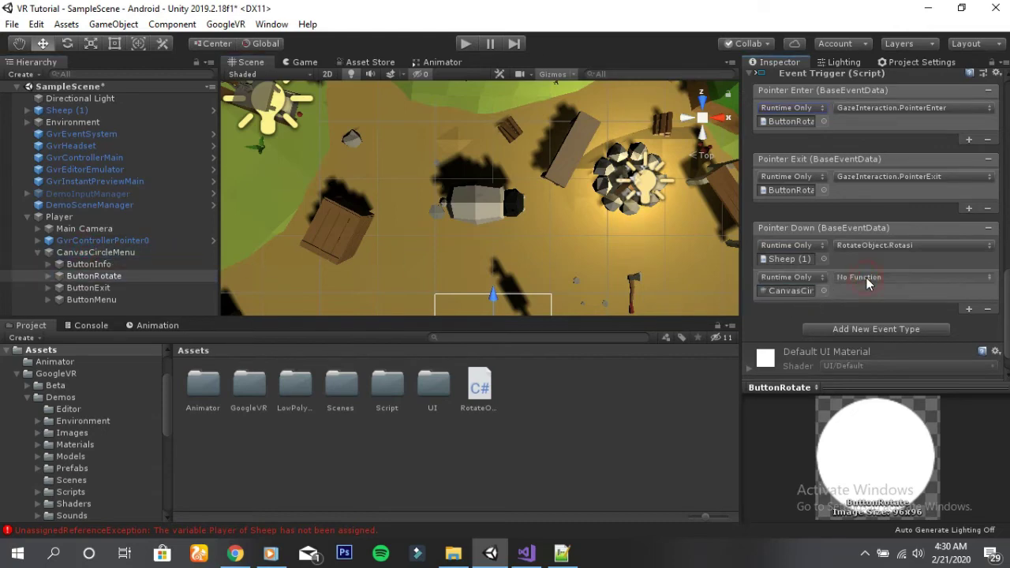
click(867, 277)
mouse_move(884, 316)
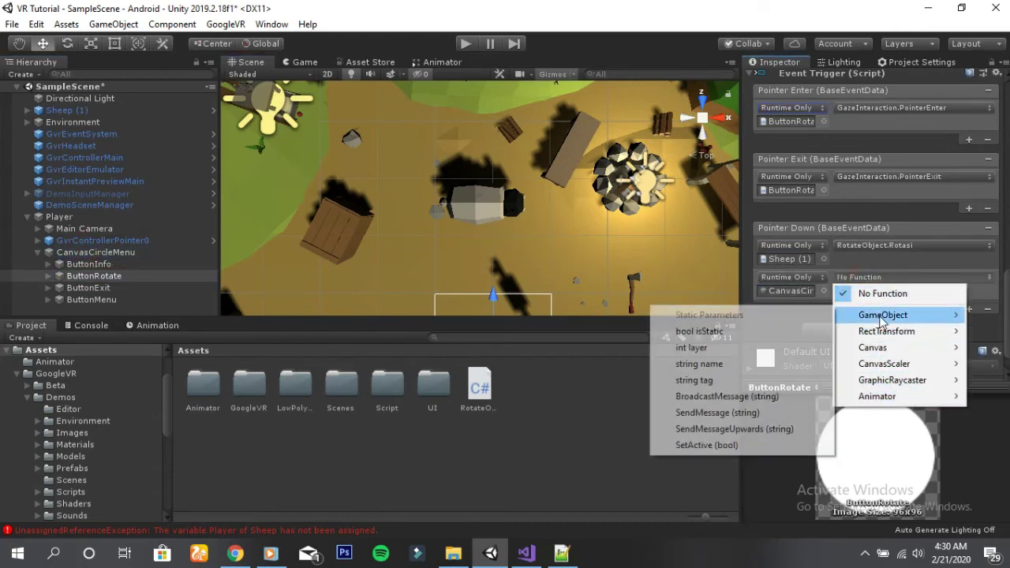
click(657, 302)
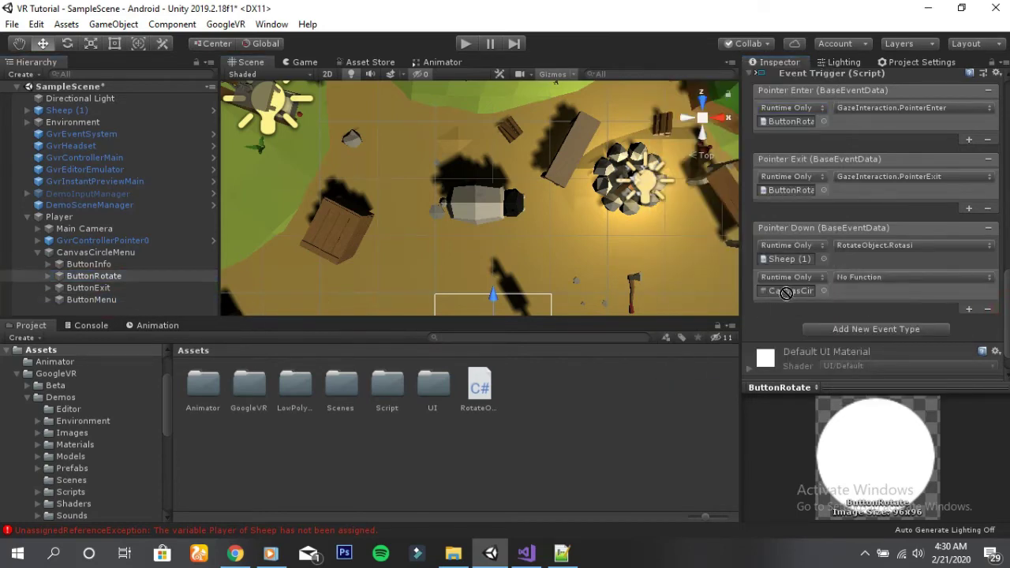
drag(107, 306, 785, 290)
click(855, 281)
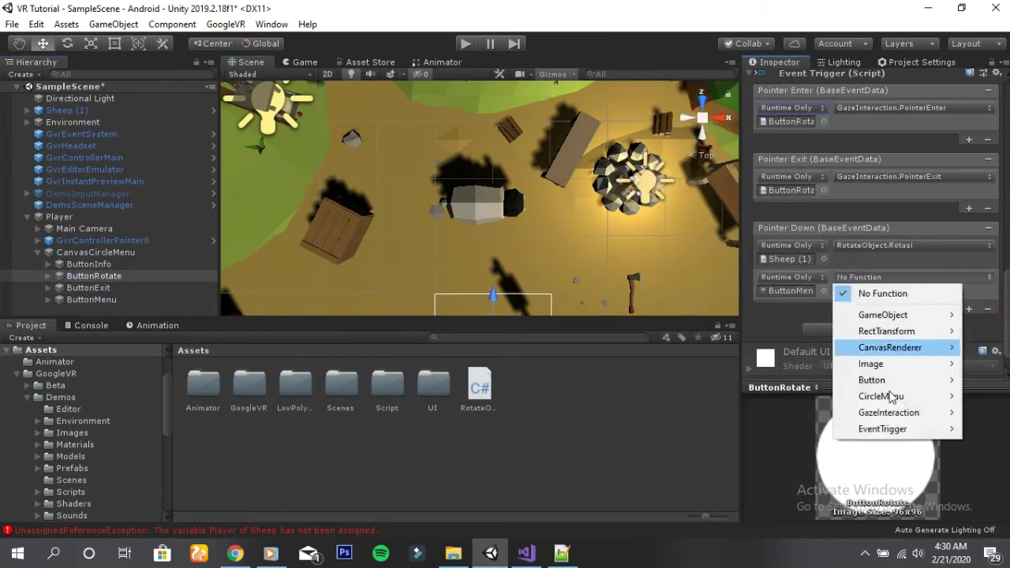
mouse_move(888, 415)
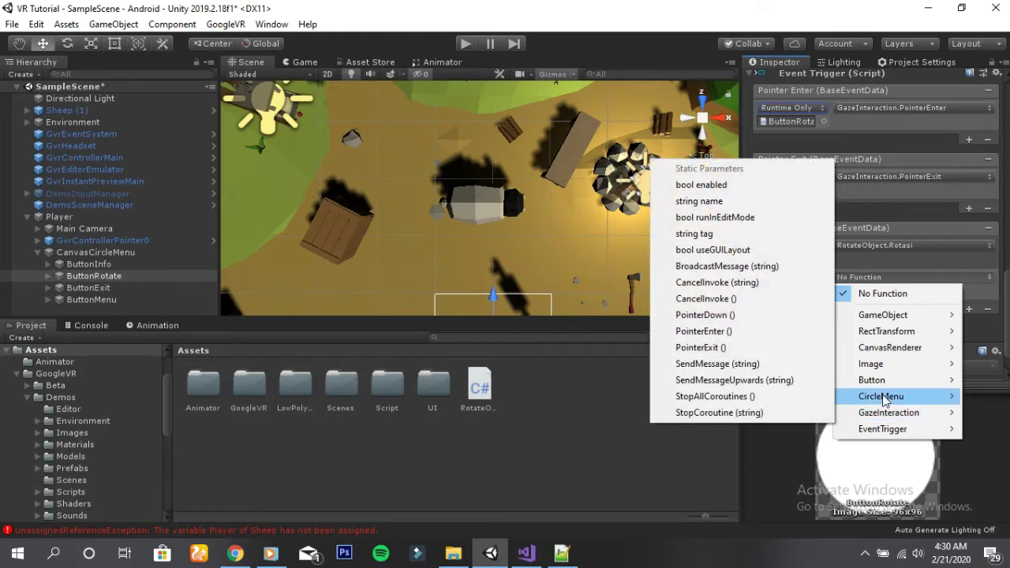
mouse_move(876, 397)
click(722, 364)
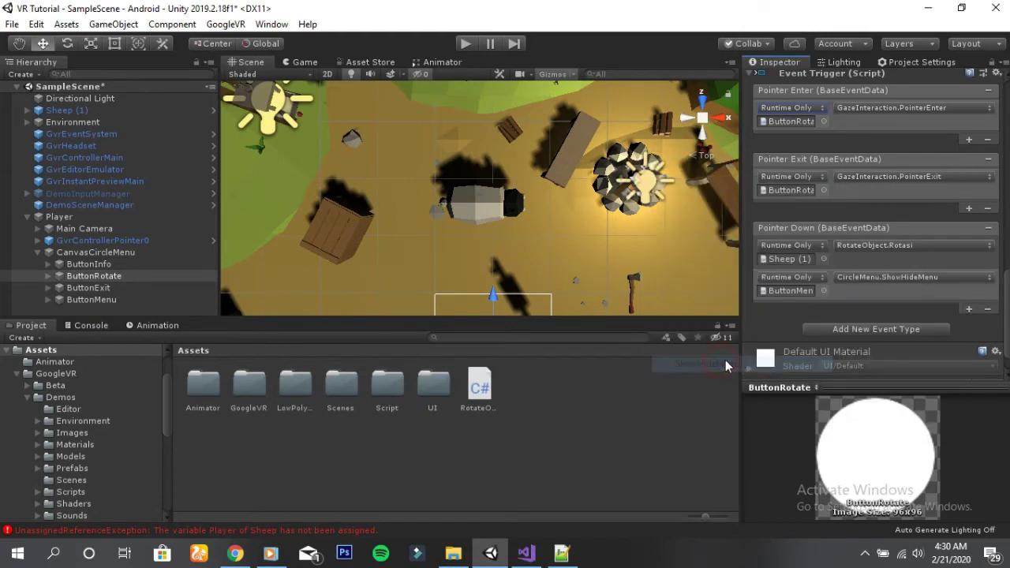
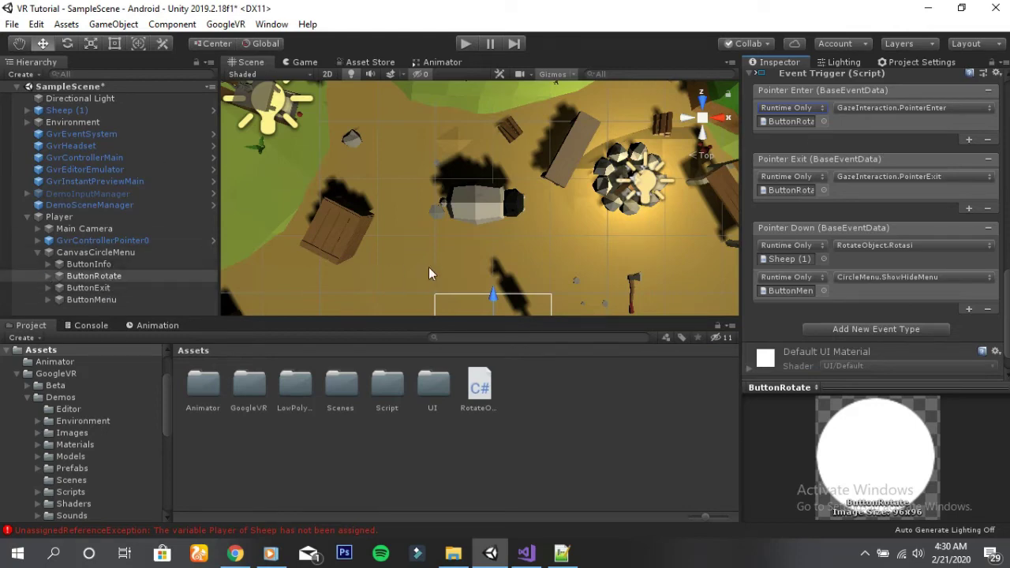
Step: Select Sheep (1) to inspect its frozen Rigidbody and Pointer Enter Event Trigger
scroll(490, 257, down, 2)
scroll(497, 257, up, 2)
scroll(496, 256, down, 4)
scroll(497, 256, up, 2)
scroll(497, 256, up, 2)
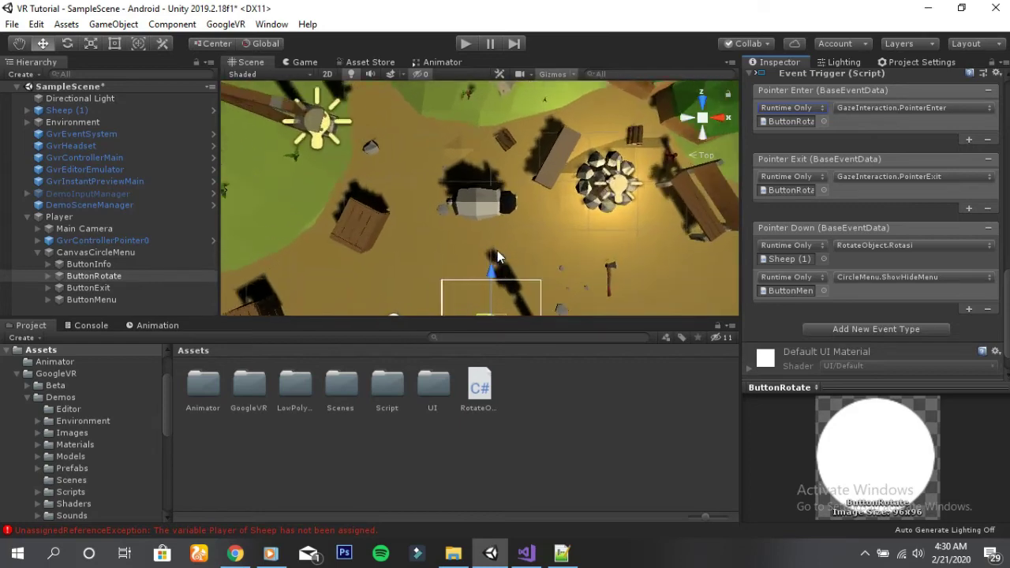
click(47, 266)
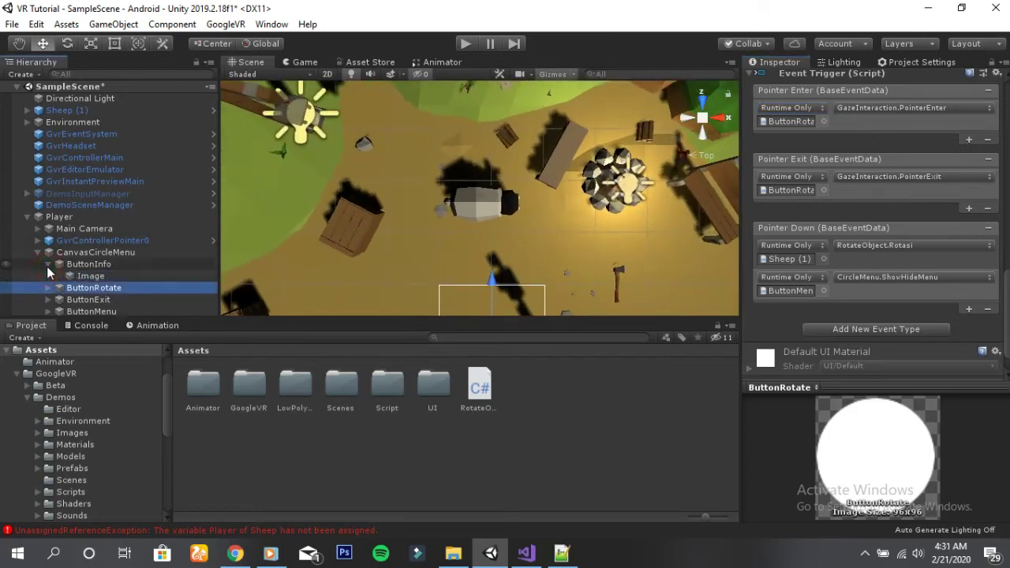
click(47, 266)
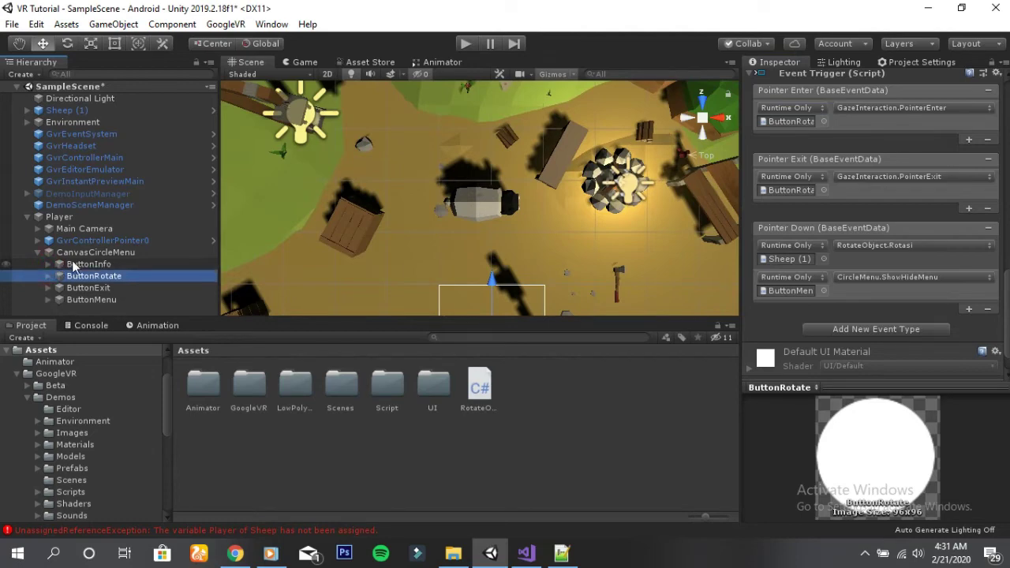
click(79, 112)
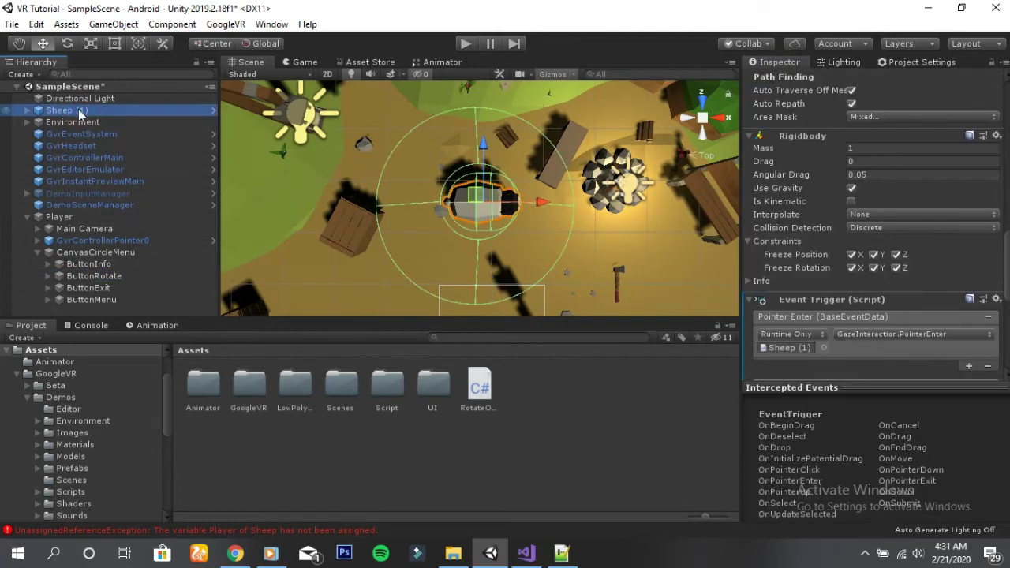
Step: Add a Text - TextMeshPro child under Sheep (1) and import the TMP Essentials
right_click(79, 113)
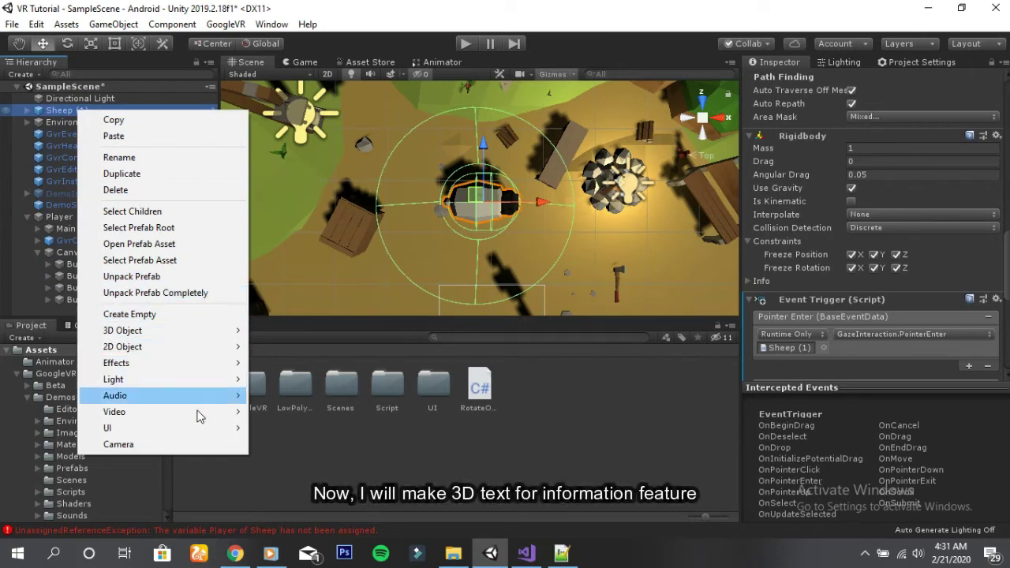
mouse_move(198, 414)
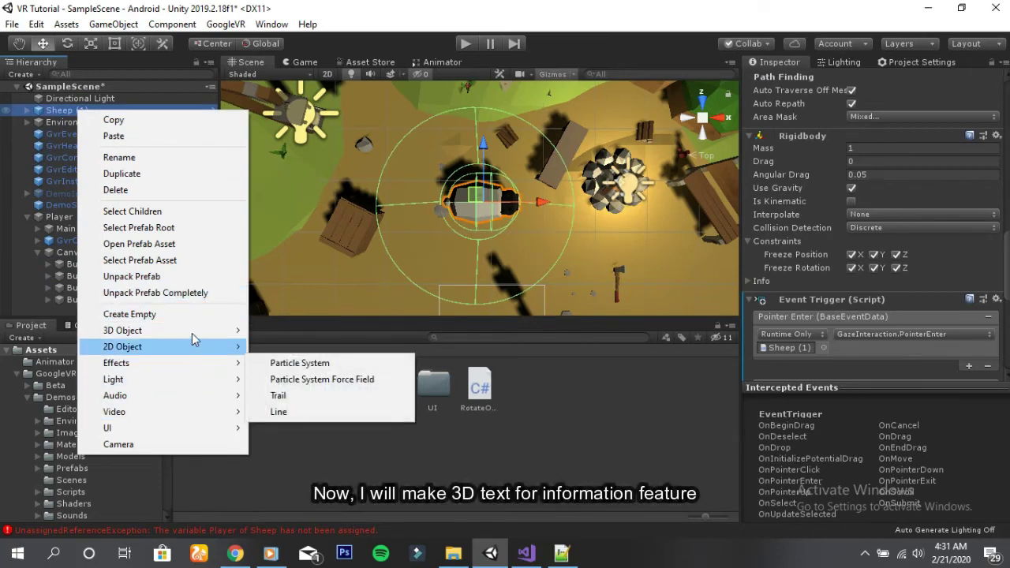
mouse_move(193, 335)
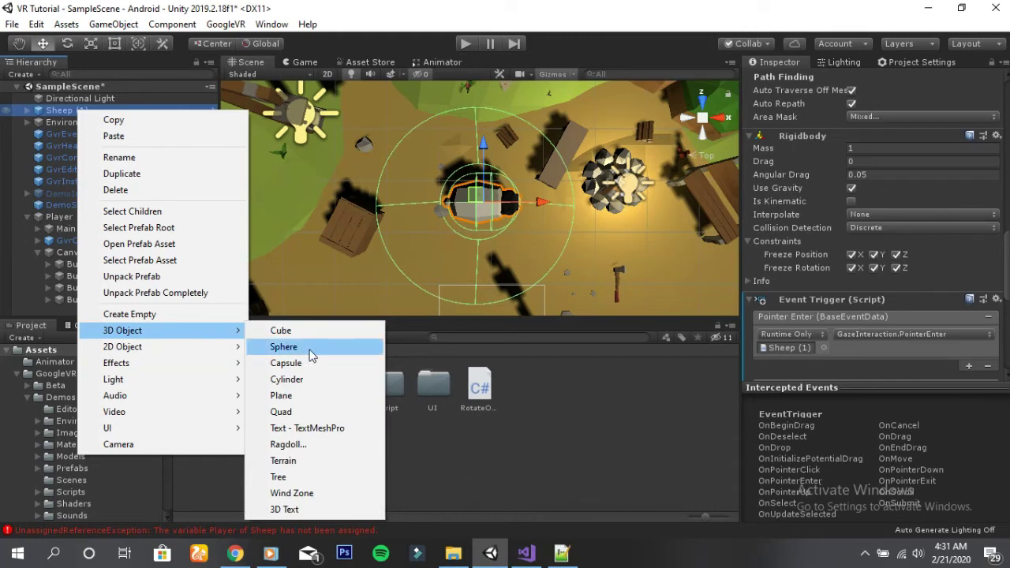
click(320, 428)
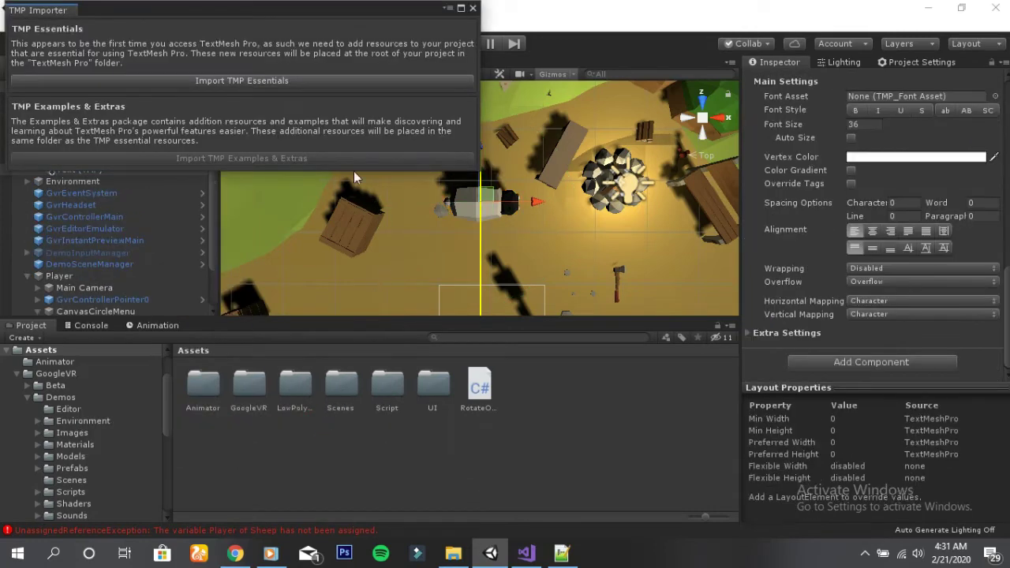
click(276, 82)
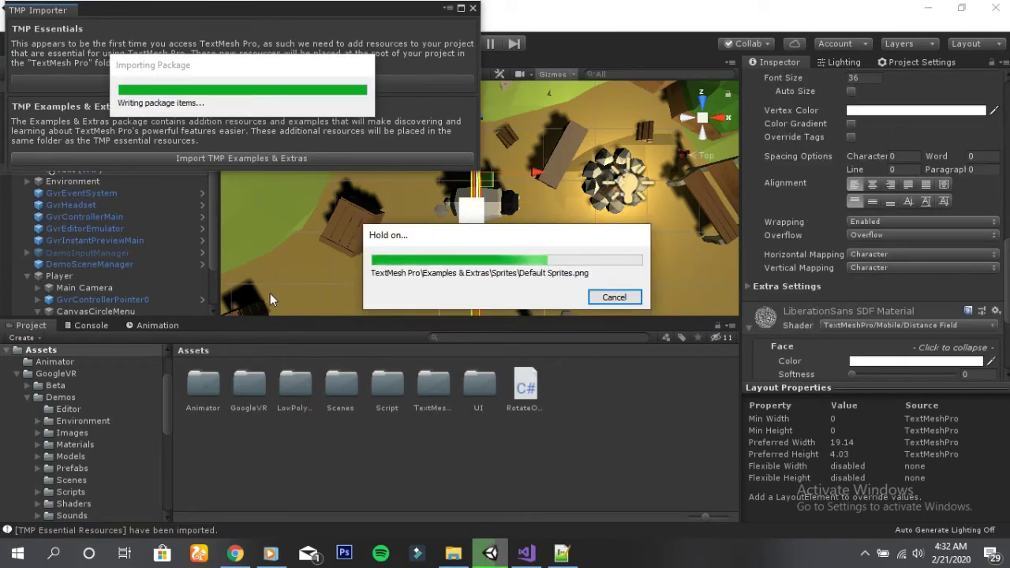
Step: Close the TMP Importer and edit the label's Rect Transform width and height
click(706, 136)
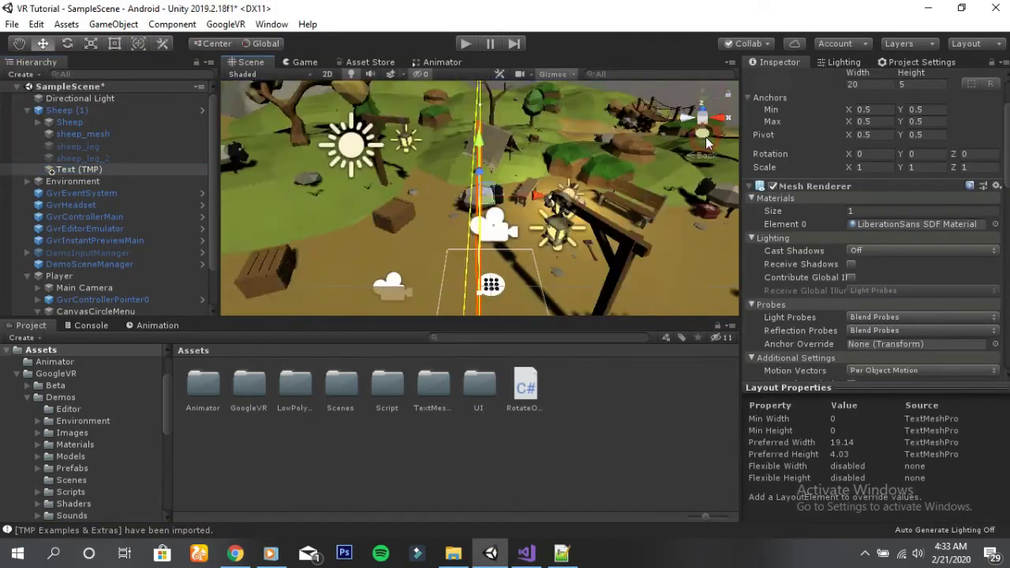
scroll(897, 183, up, 3)
click(872, 158)
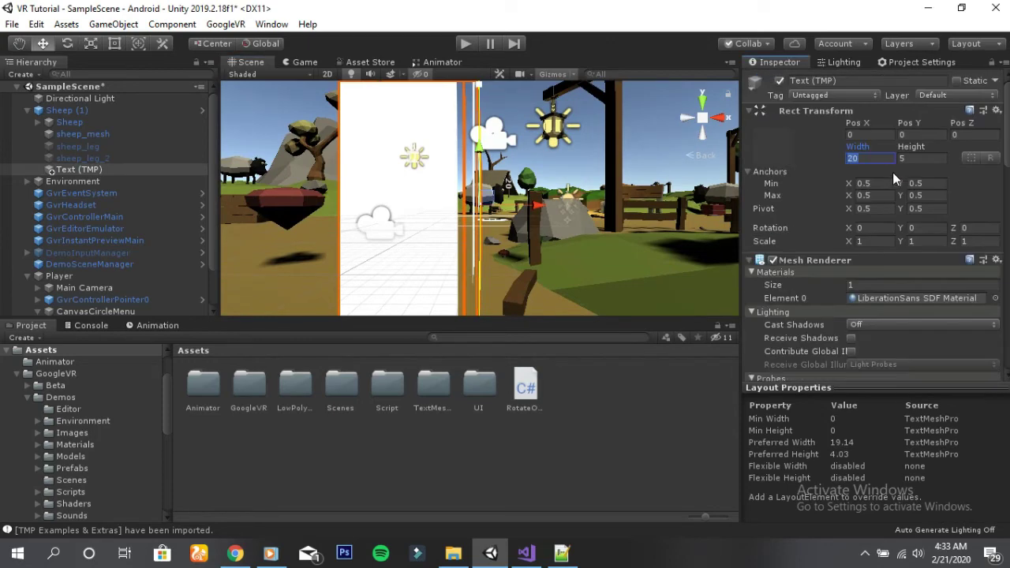
text(57)
key(Tab)
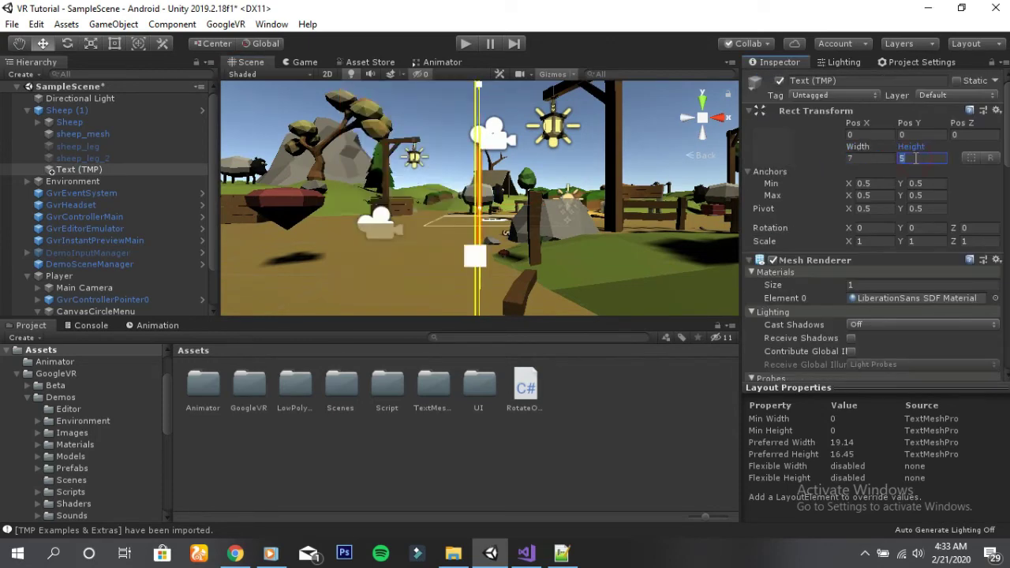
text(1)
key(shift+Tab)
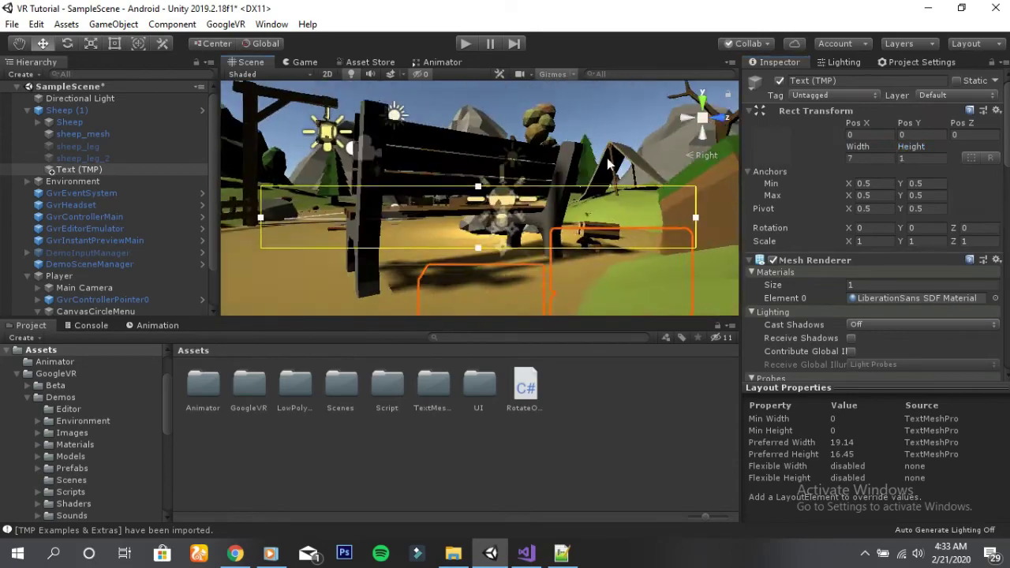
text(3)
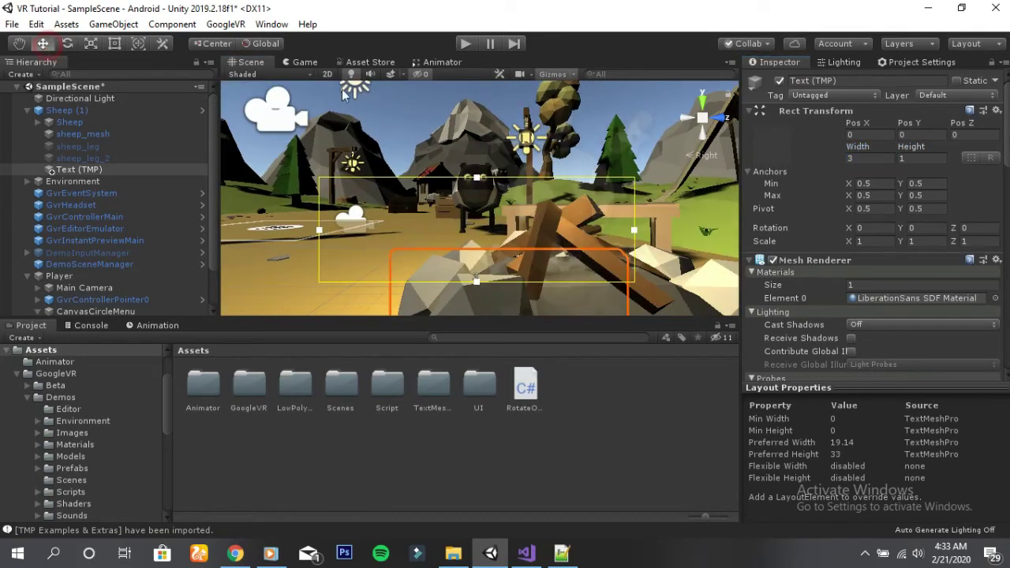
text(1)
key(Return)
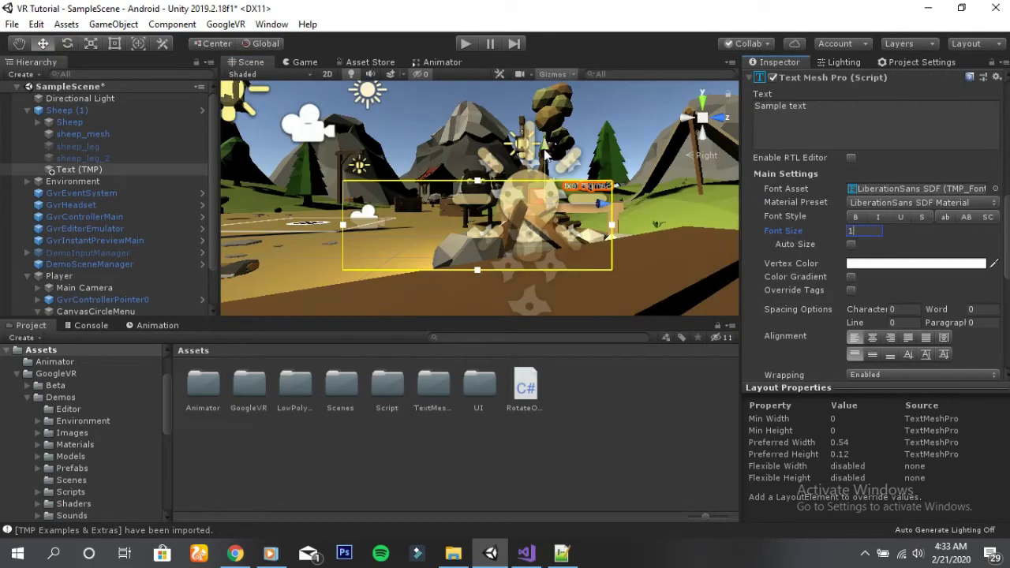
Step: Rotate the label -90 degrees around the Y axis
scroll(917, 143, up, 10)
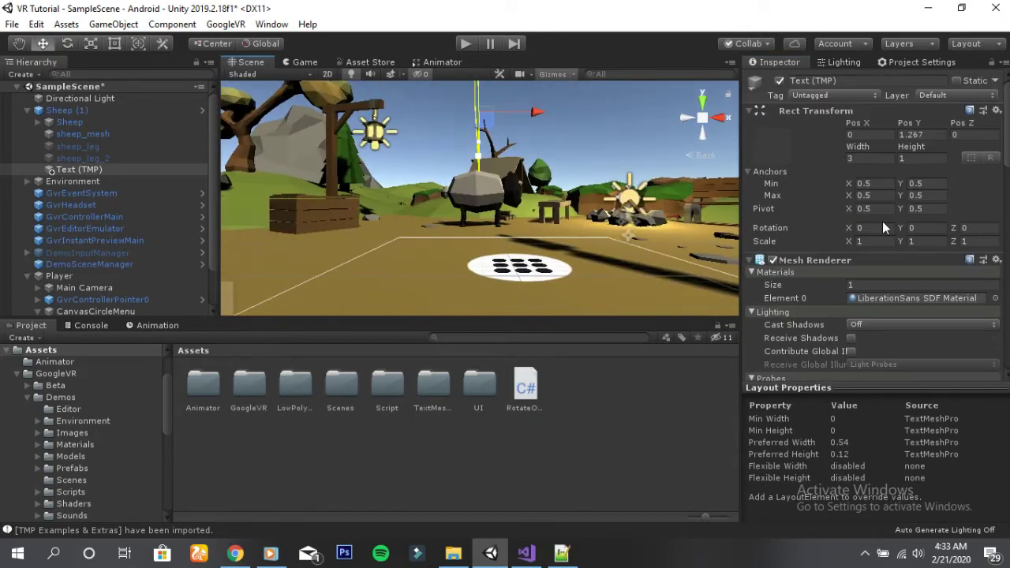
click(879, 228)
text(9)
key(Tab)
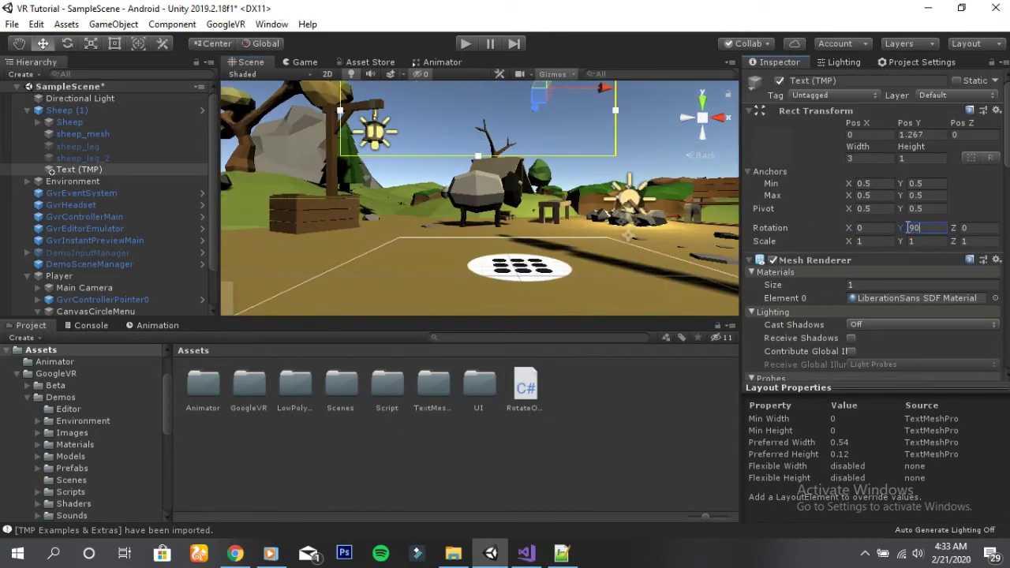
text(-90)
Step: Set font size 2, centre alignment, and replace the sample text with 'Sheep'
scroll(881, 264, down, 5)
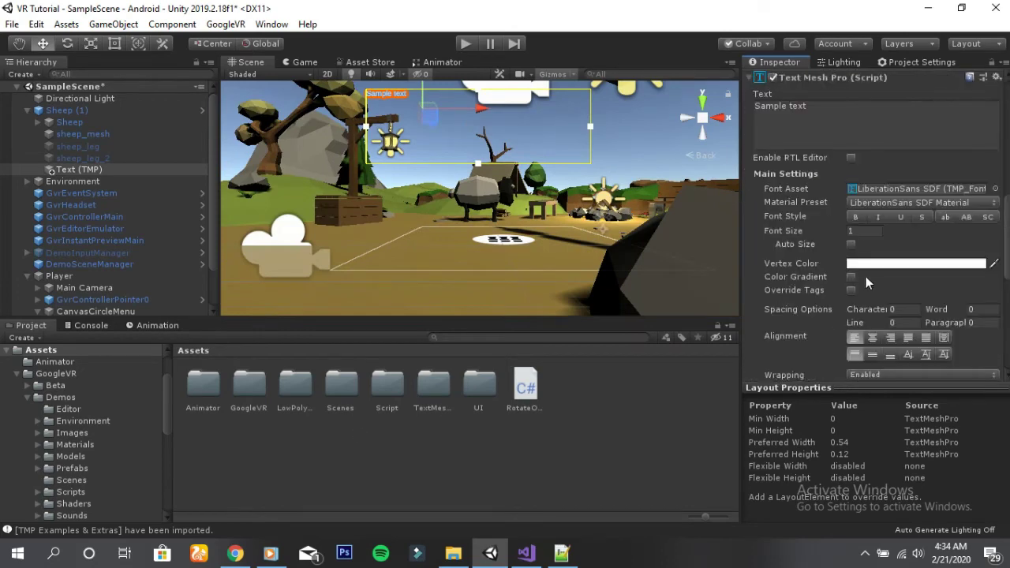
click(864, 231)
text(3)
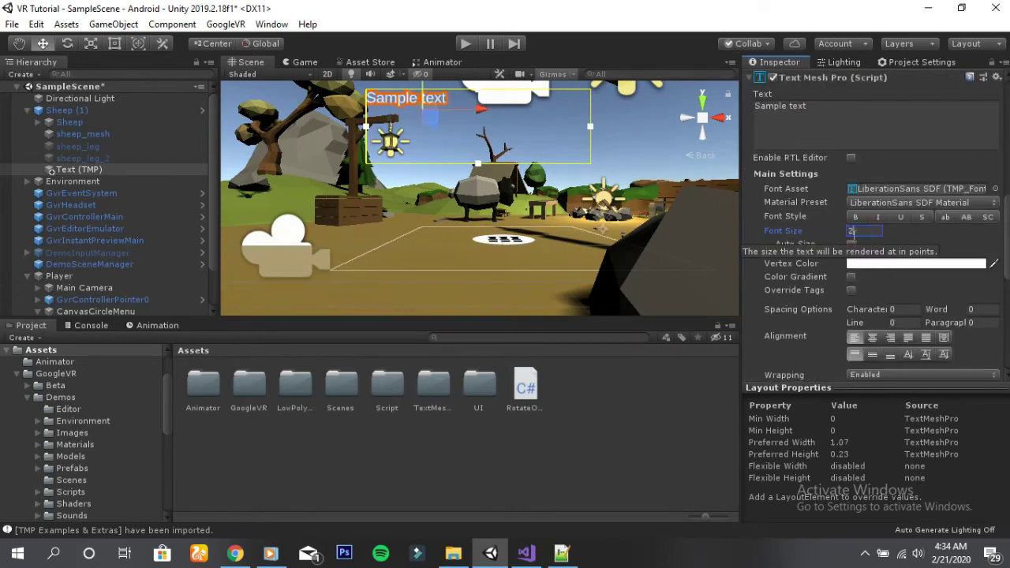
text(2)
key(Return)
scroll(480, 198, up, 3)
click(872, 338)
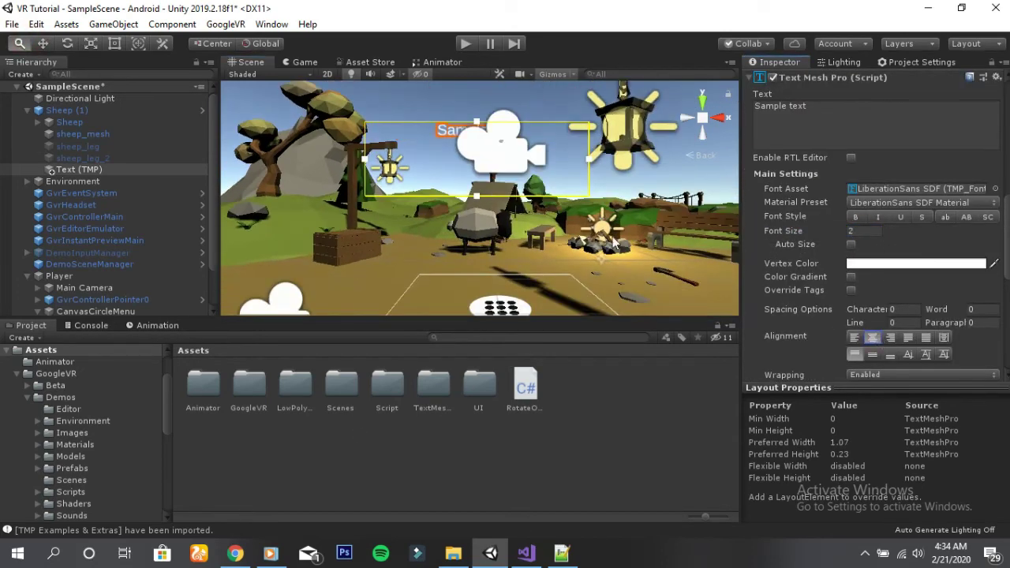
scroll(527, 187, up, 3)
click(843, 122)
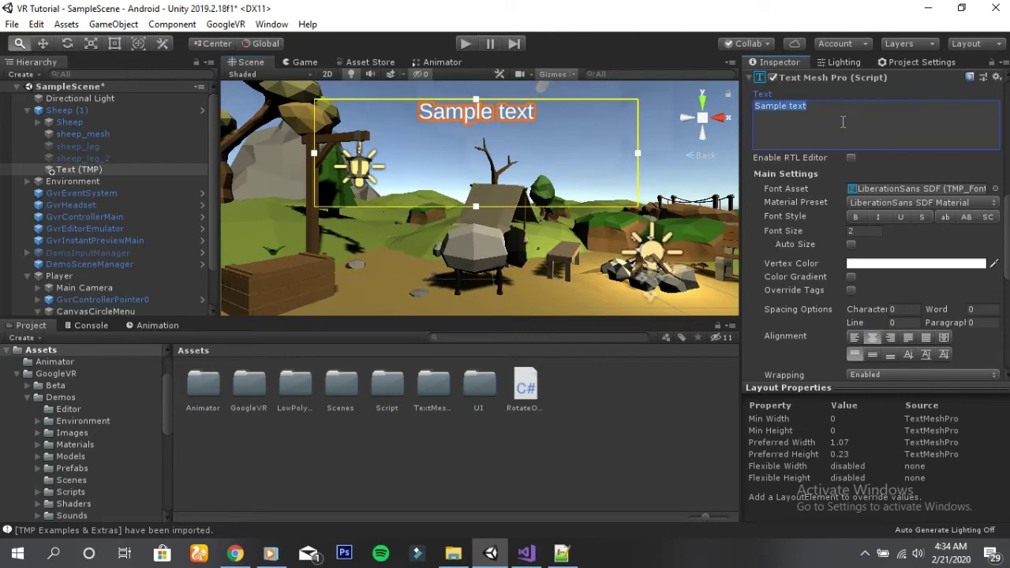
text(Sheep)
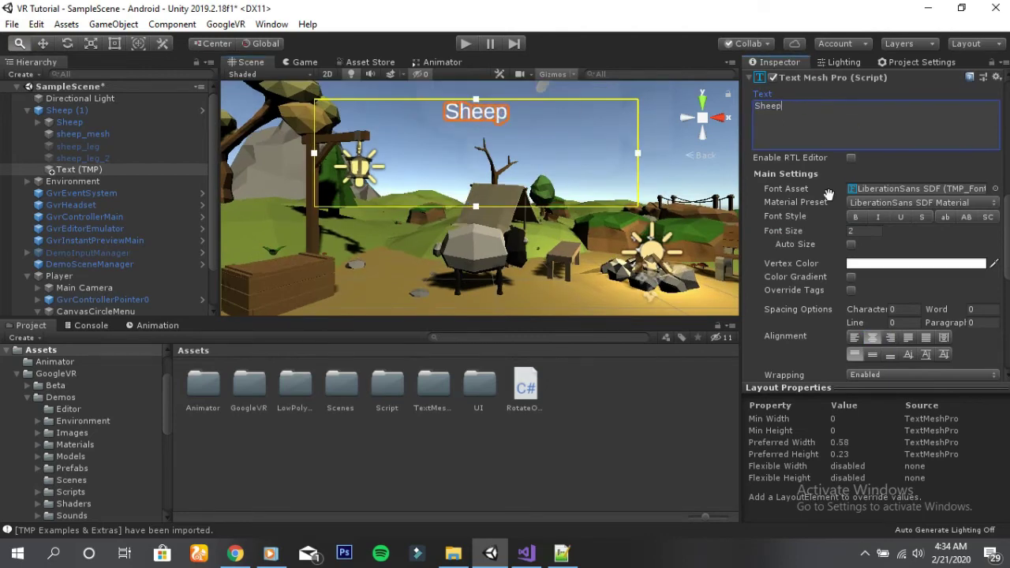
Step: Set the label height to 0.5 and add 'It's' before 'Sheep'
scroll(911, 175, up, 10)
click(907, 157)
text(0.5)
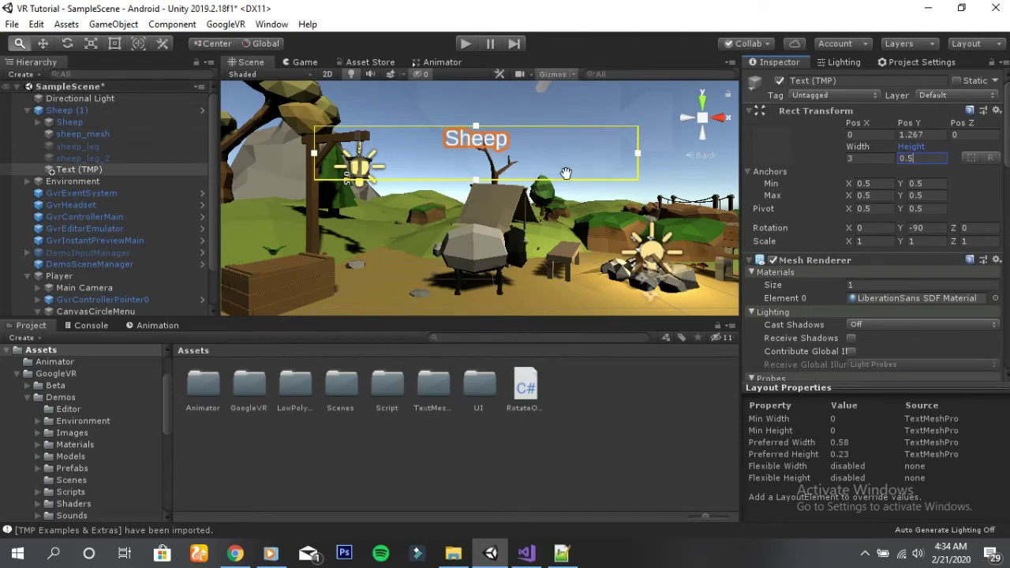
scroll(808, 288, down, 5)
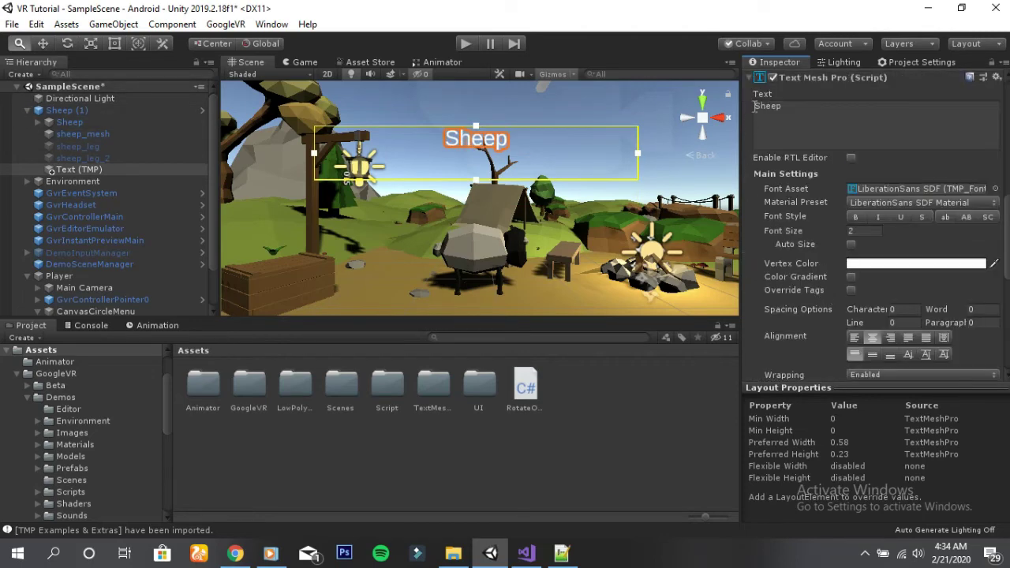
click(755, 106)
text(I)
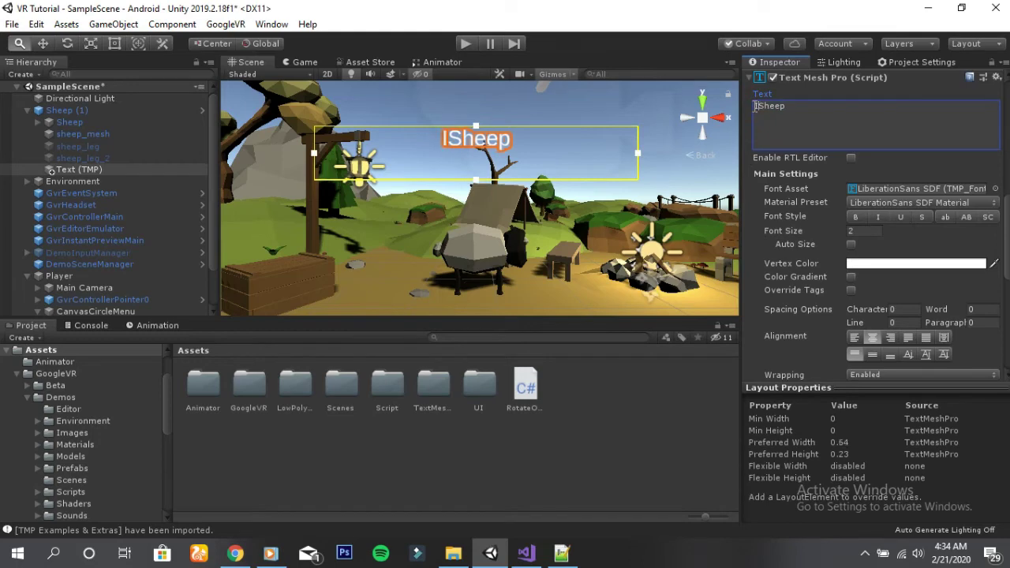
text(t's)
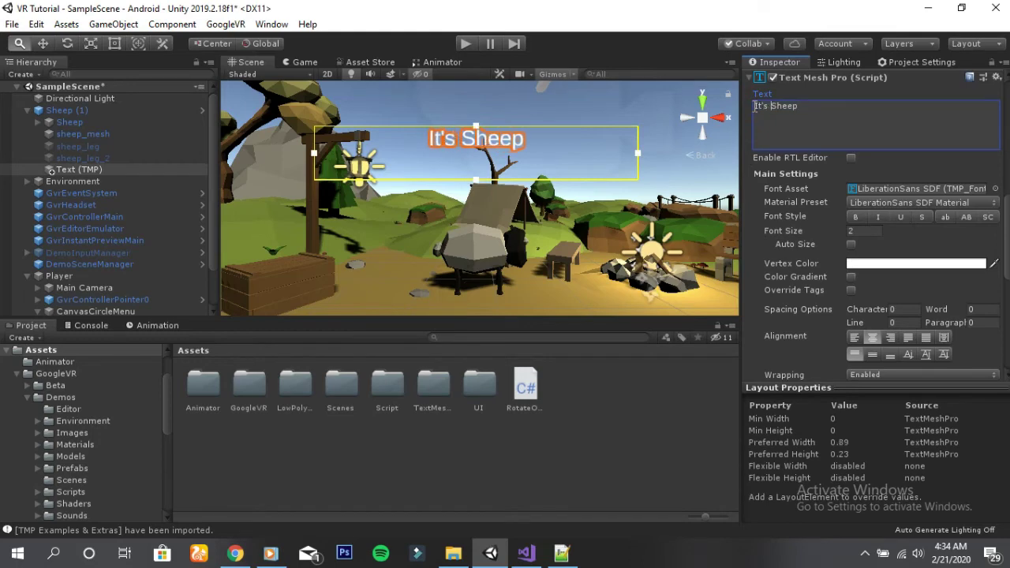
Step: Lower the label in the scene and move Text (TMP) out from under Sheep (1)
click(42, 43)
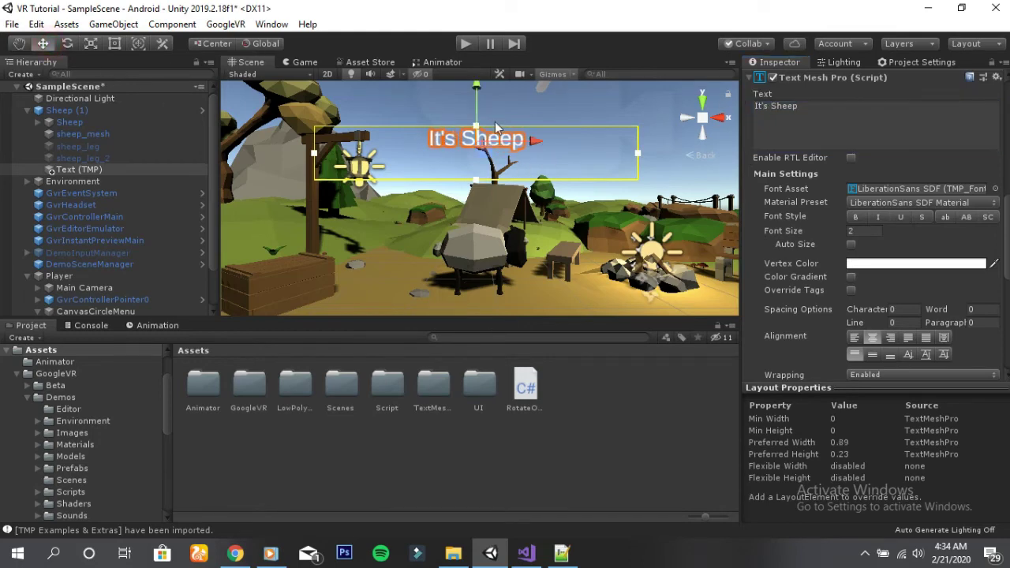
drag(480, 85, 479, 137)
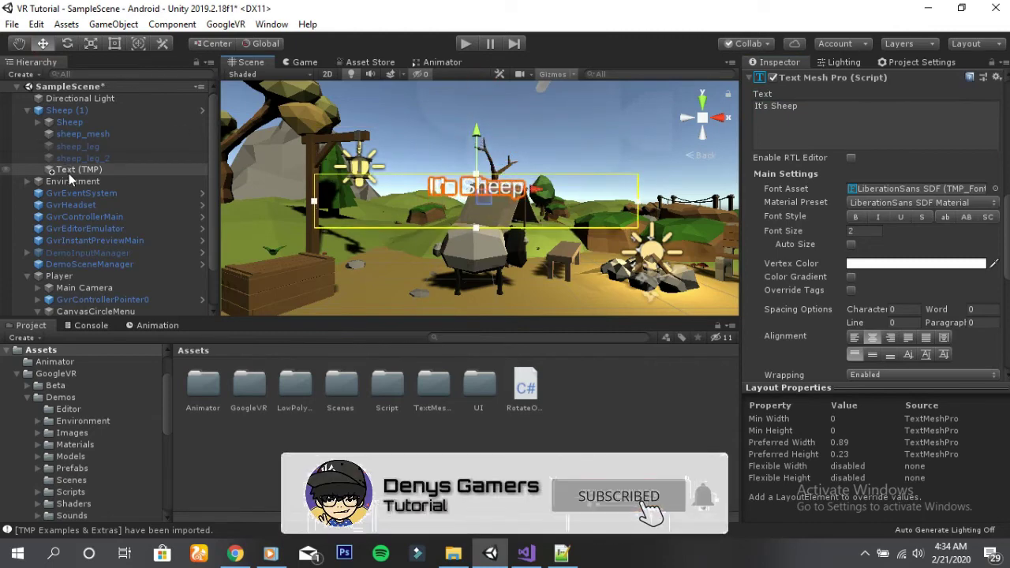
drag(70, 169, 72, 105)
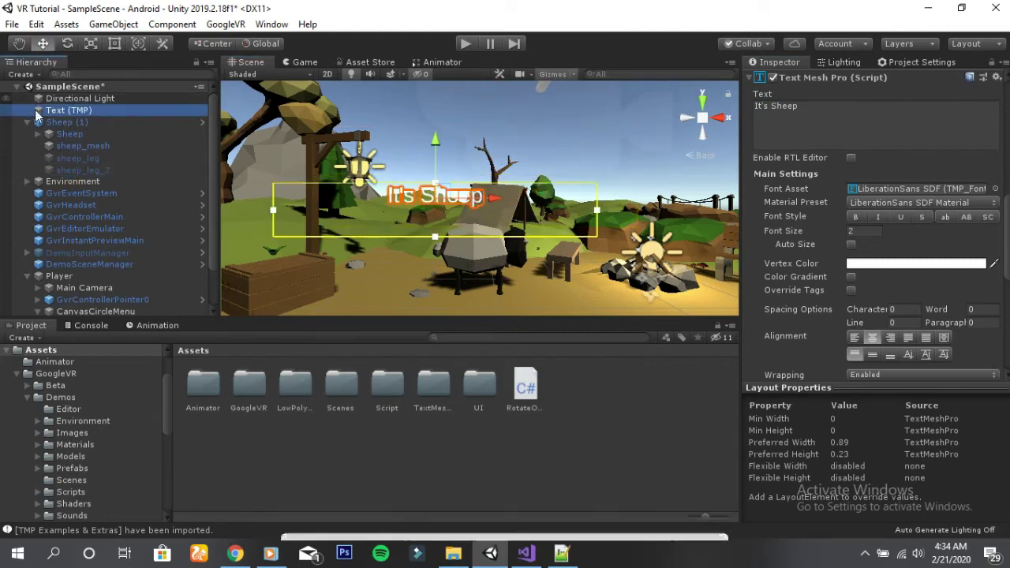
click(28, 123)
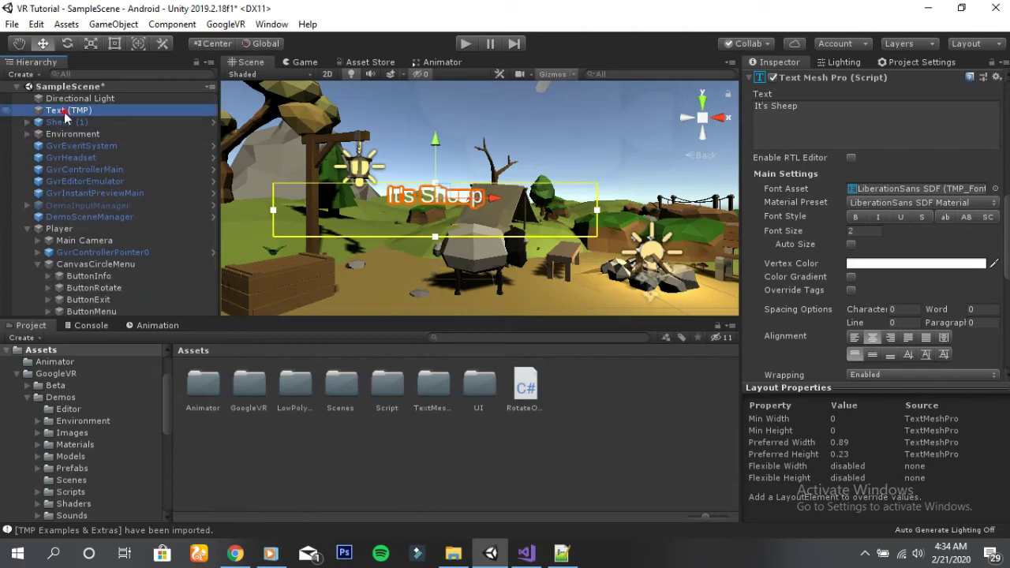
Step: Rename the text object to InfoText (TMP) and shift it right in the Scene
click(49, 111)
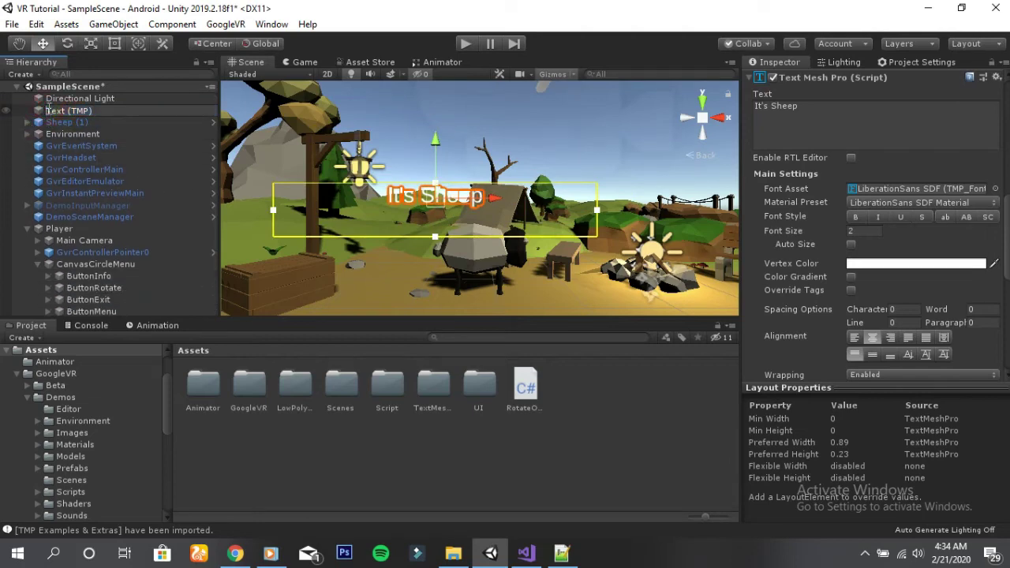
text(Info)
key(Return)
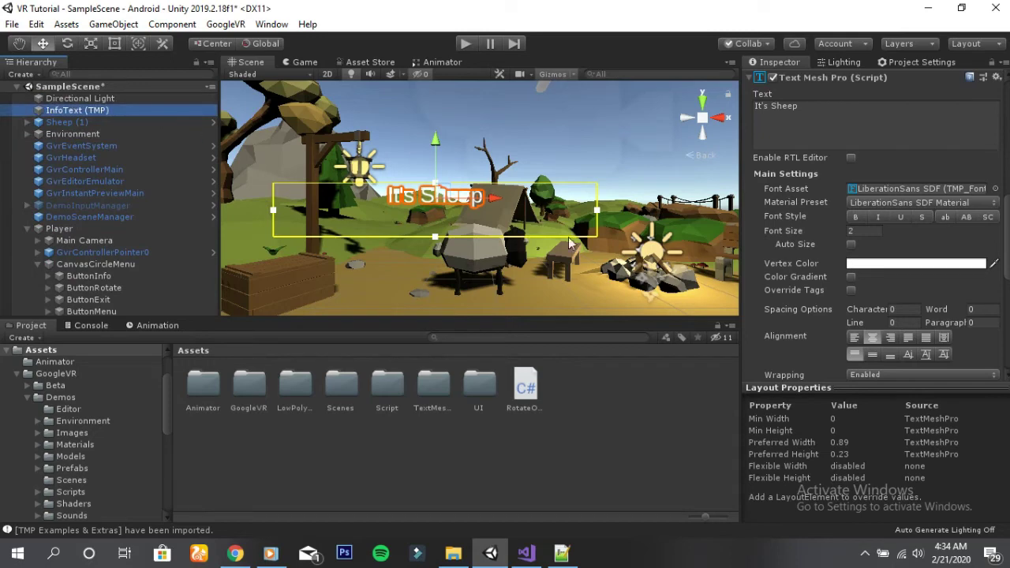
drag(495, 207, 528, 207)
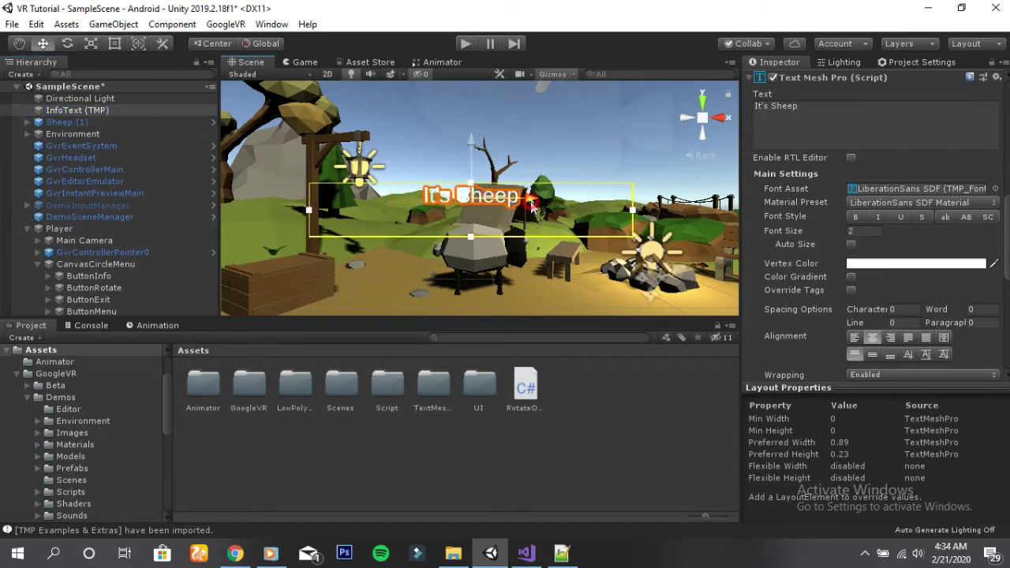
drag(528, 206, 533, 206)
Step: Narrow the InfoText (TMP) Rect Transform width to 2
scroll(566, 230, down, 3)
scroll(567, 231, down, 3)
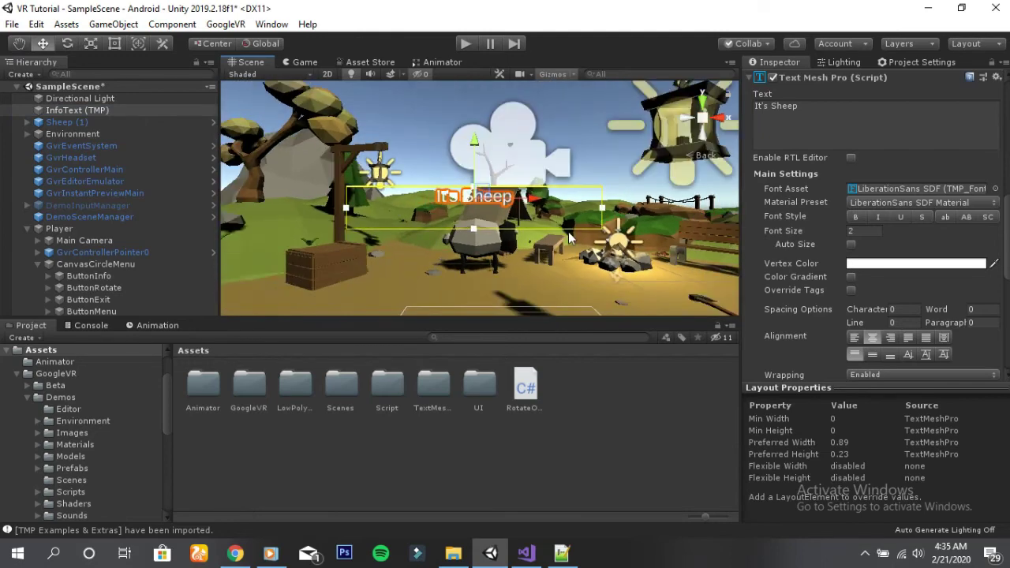
scroll(568, 231, down, 2)
scroll(933, 286, up, 5)
click(875, 158)
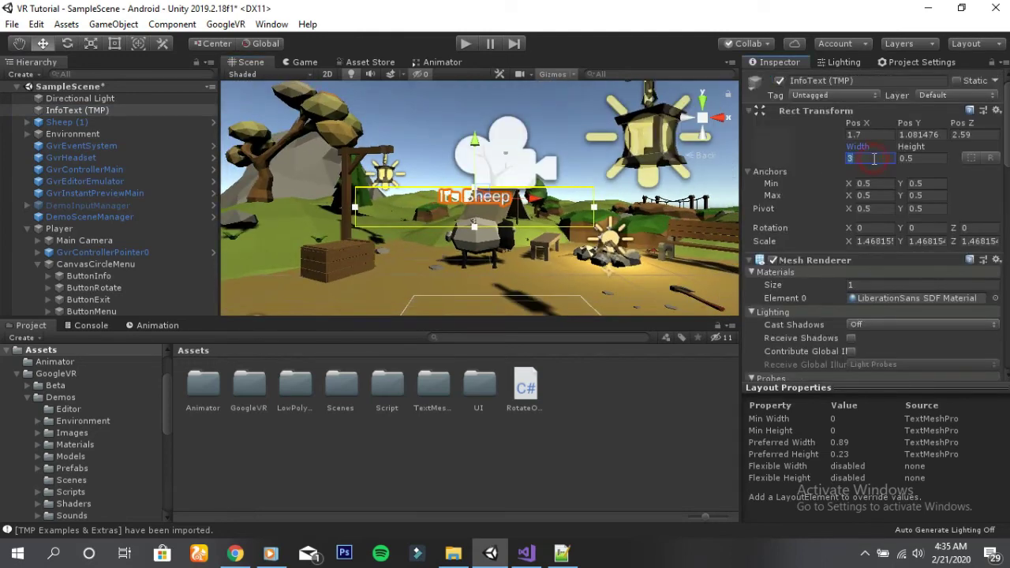
text(2)
click(686, 119)
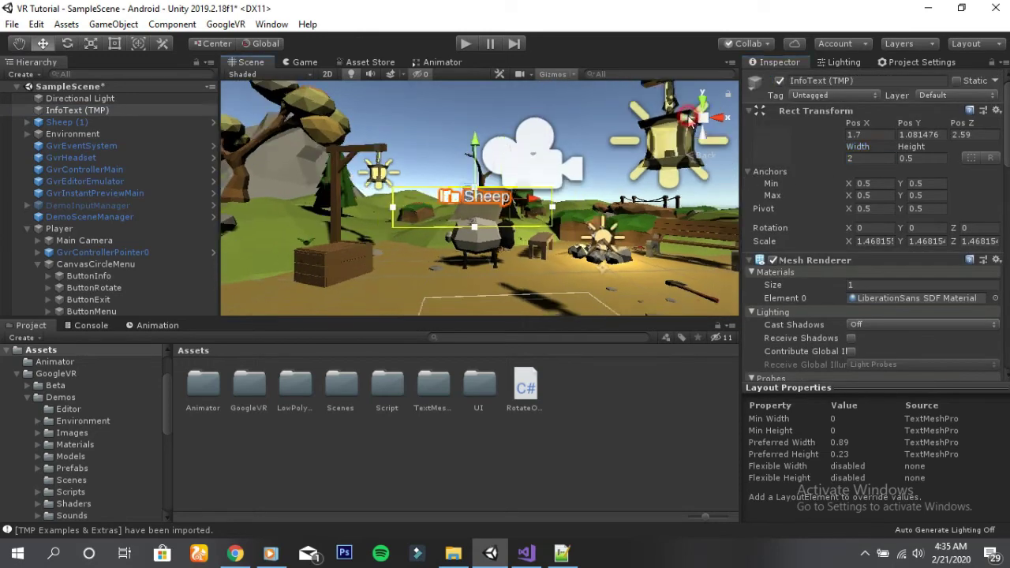
click(688, 119)
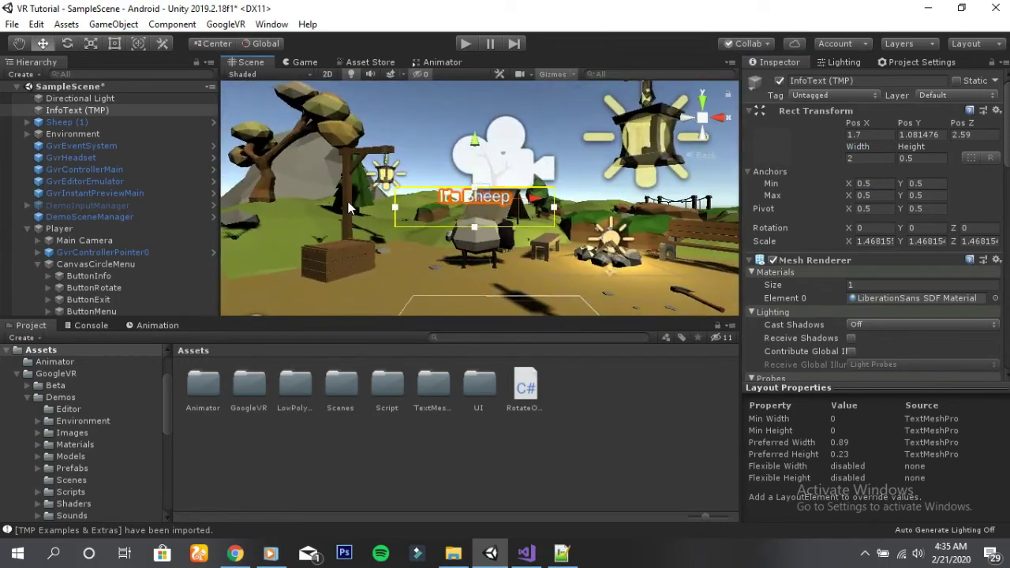
Step: Deactivate InfoText (TMP) so it no longer shows in the scene
click(84, 109)
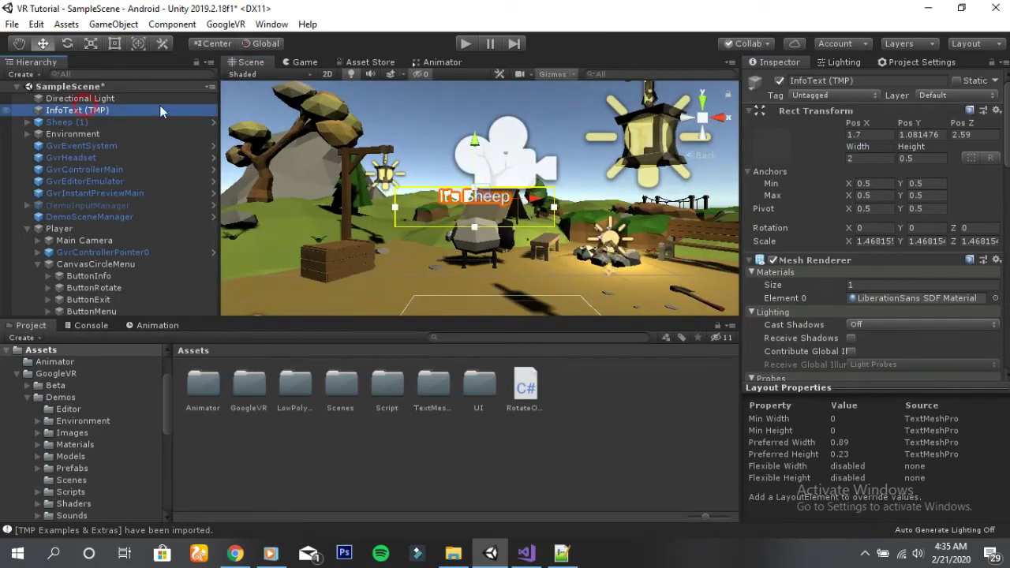
click(779, 82)
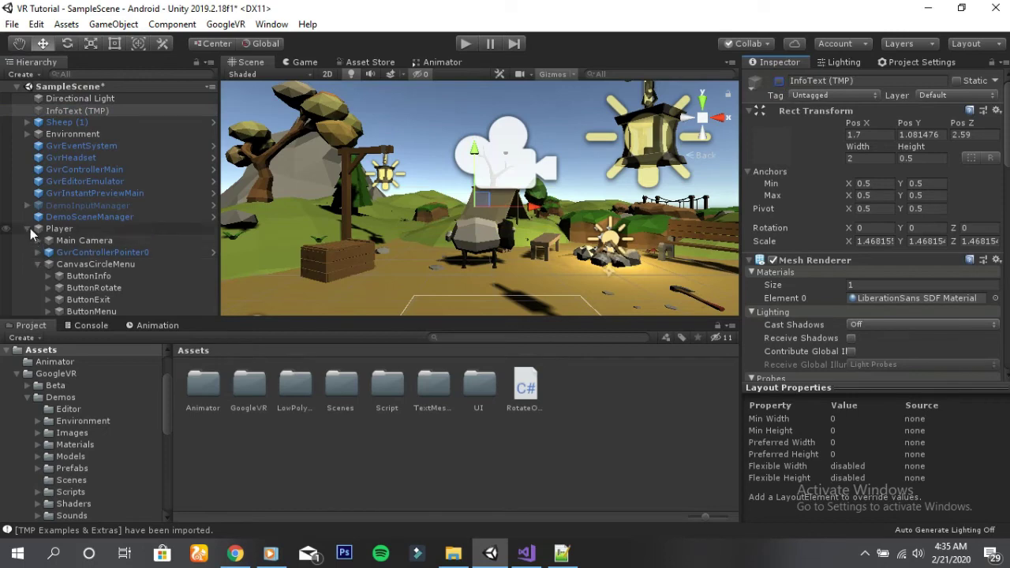
click(28, 228)
click(75, 262)
right_click(77, 260)
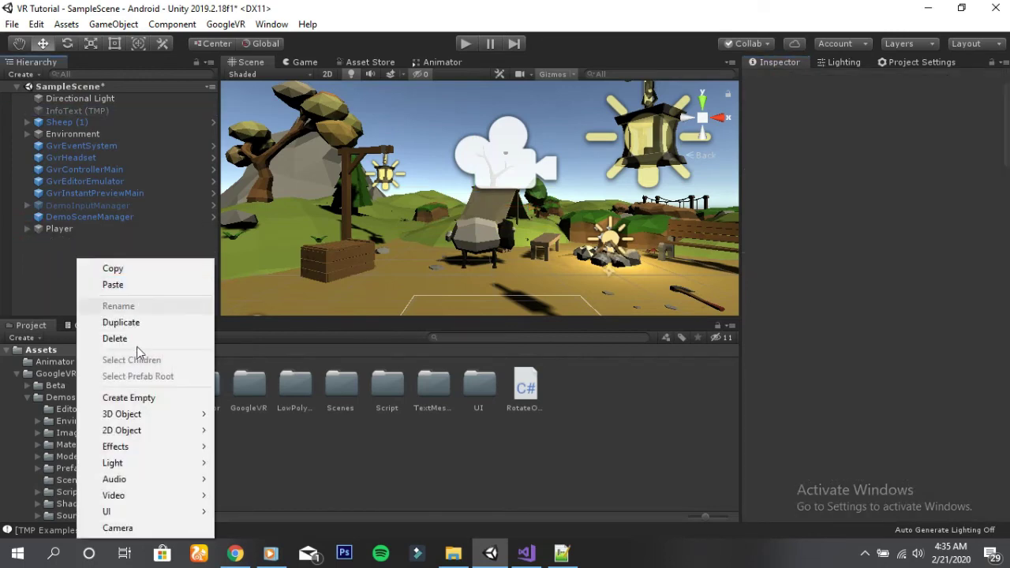
Step: Create an empty object named AppController and add a new AppController script to it
click(132, 398)
click(854, 81)
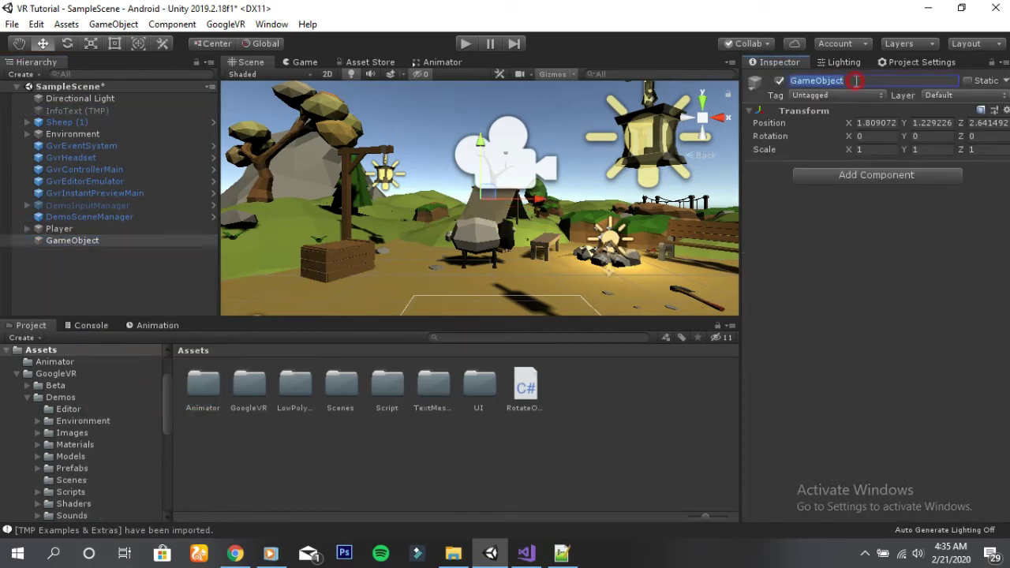
text(AppController)
key(Return)
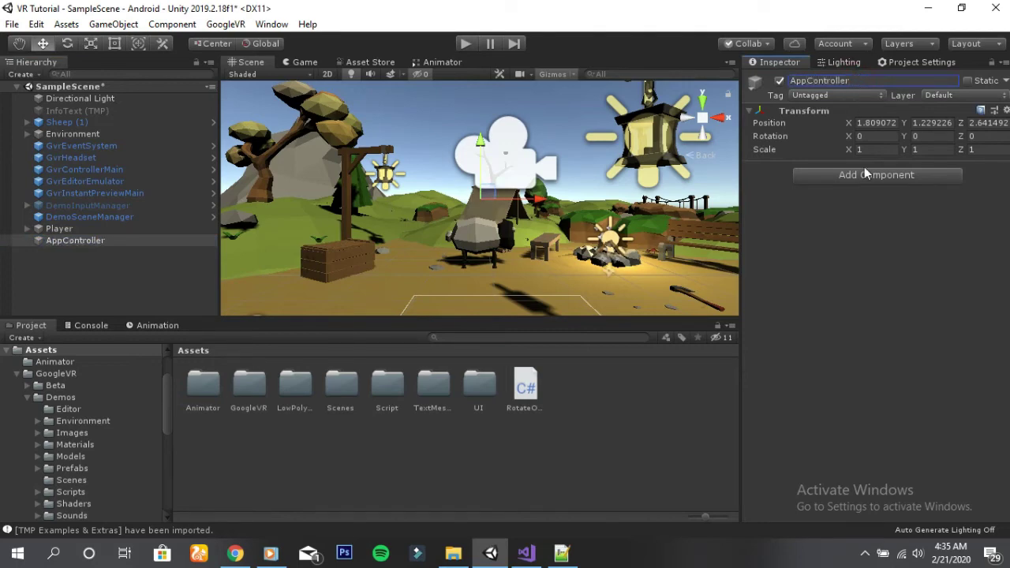
click(868, 175)
text(App)
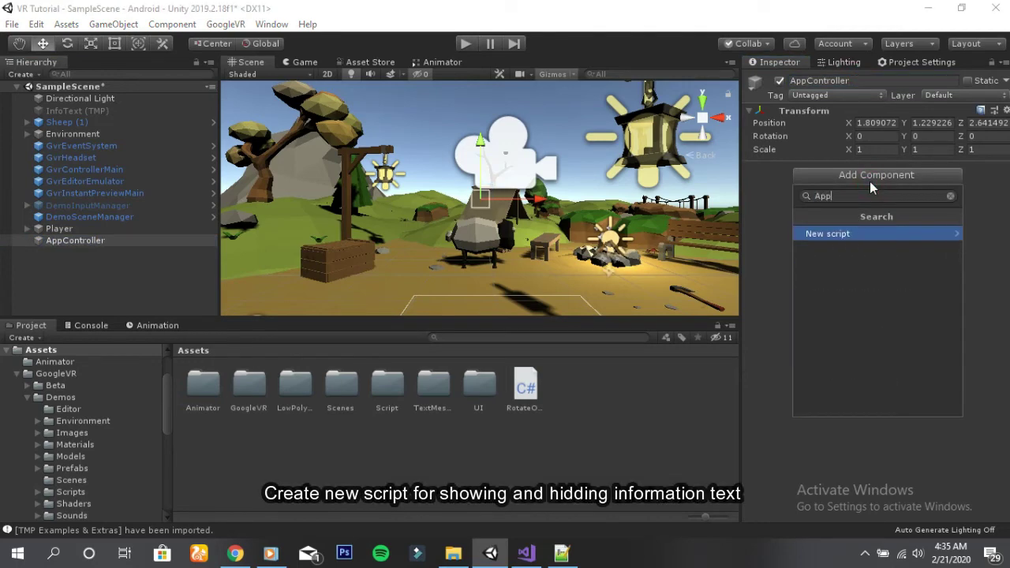
text(Controller)
key(Return)
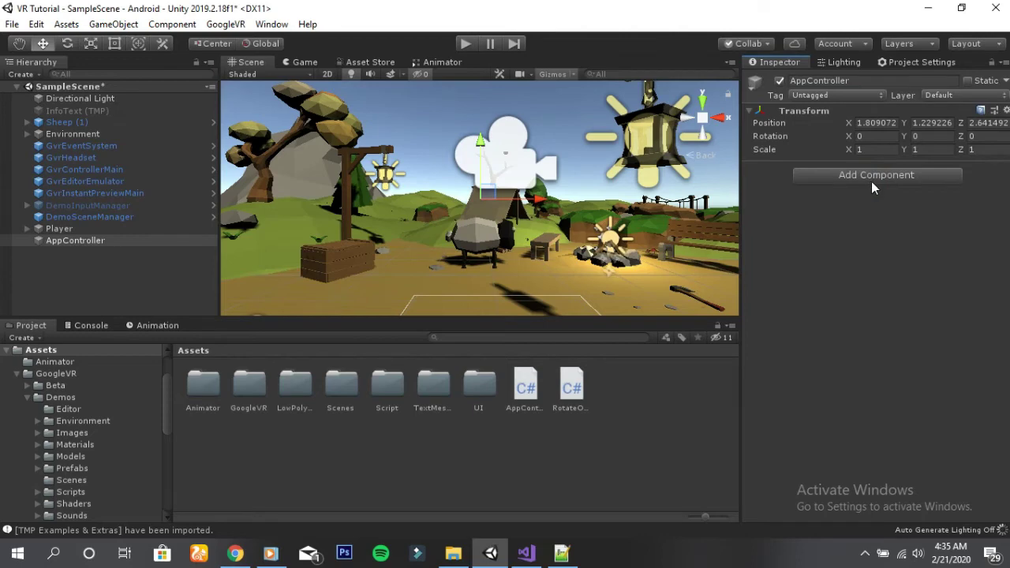
Step: Replace Start/Update with a public GameObject InfoPanel field and private bool show = false
double_click(882, 181)
drag(273, 298, 267, 191)
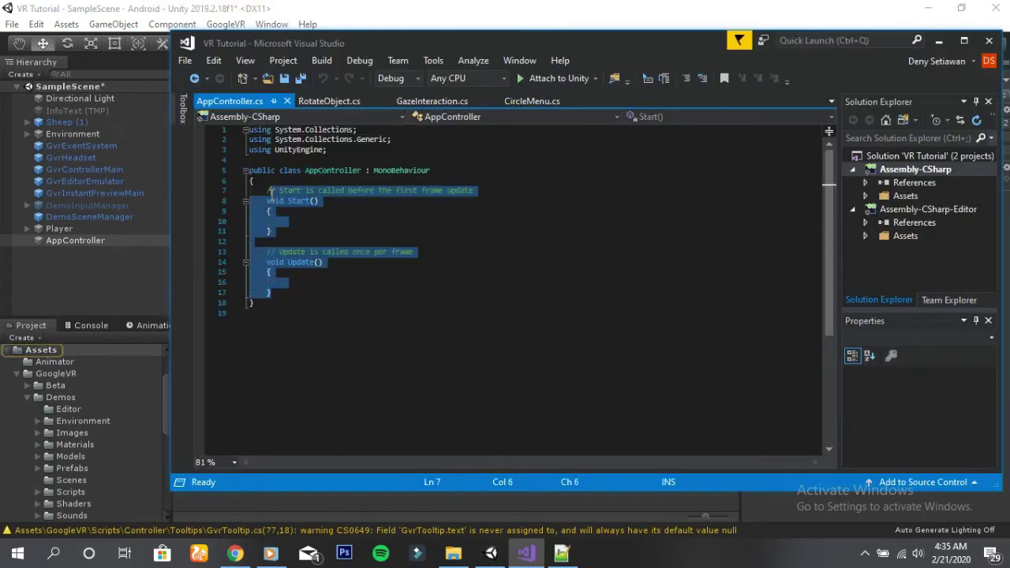
key(BackSpace)
text(public Game)
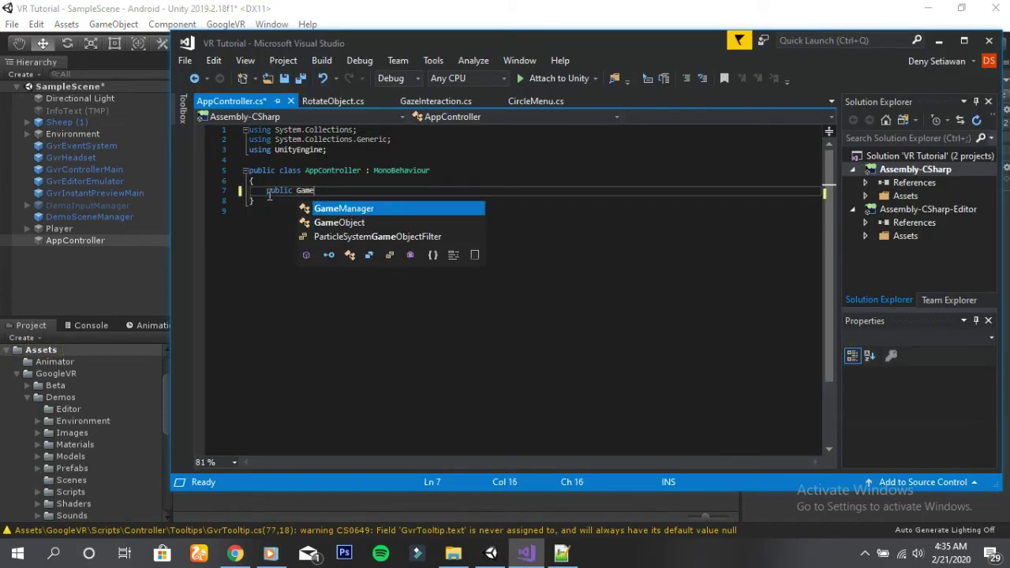
text(Object Ob)
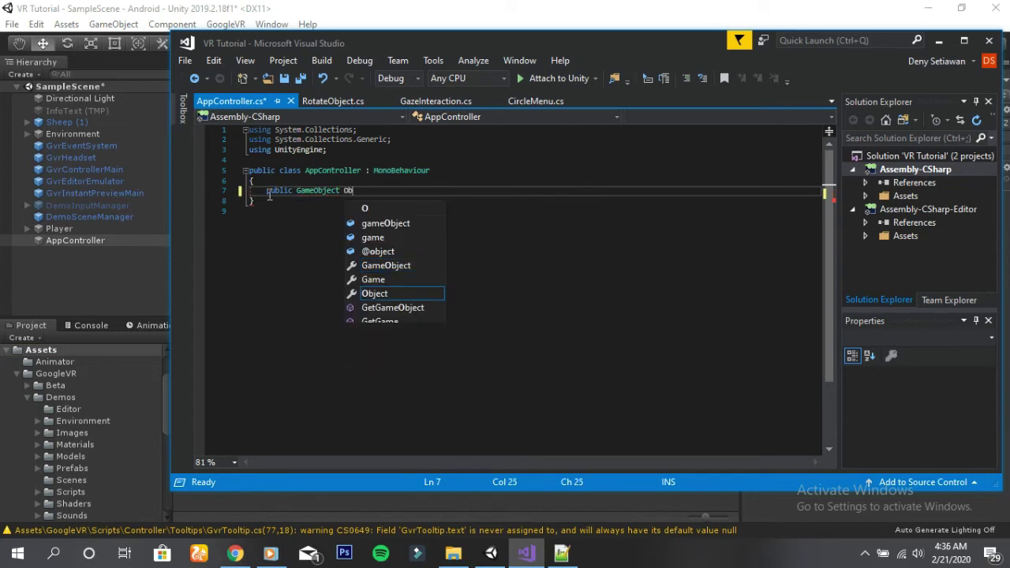
text(j)
key(BackSpace)
key(BackSpace)
key(BackSpace)
text(InfoPanel)
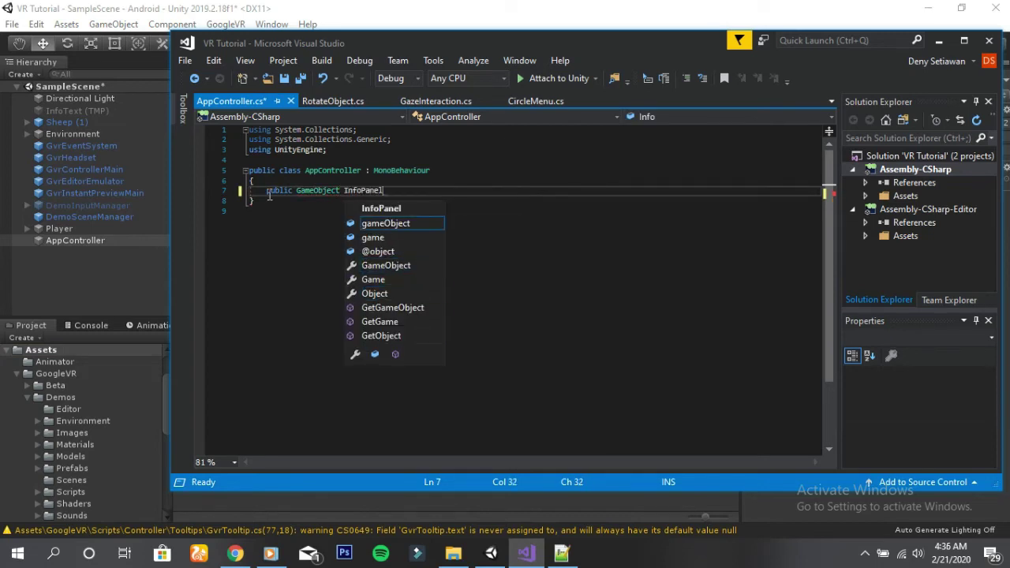
text(;)
key(Return)
key(Return)
key(BackSpace)
key(BackSpace)
key(BackSpace)
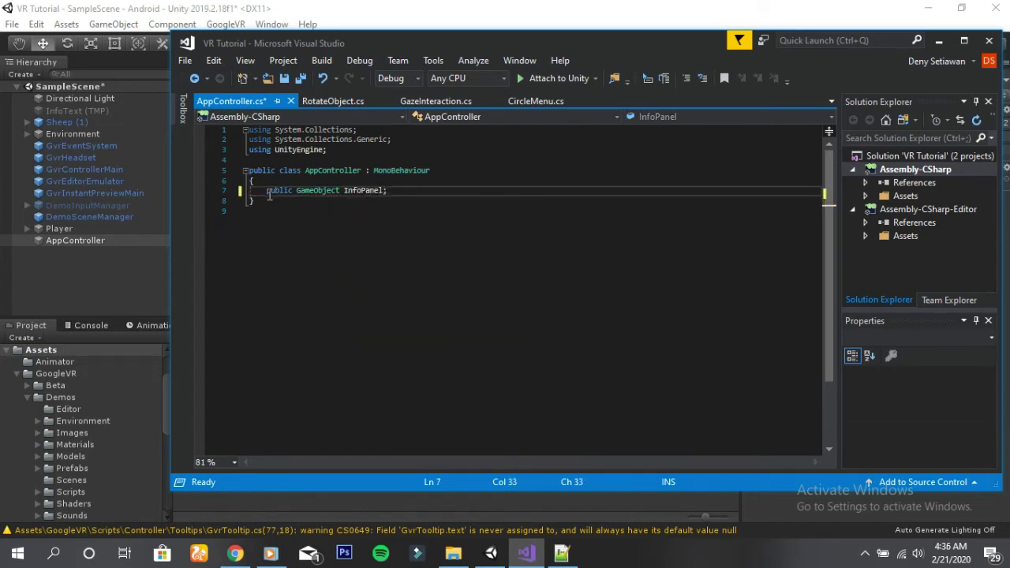
key(Return)
text(private bool sh)
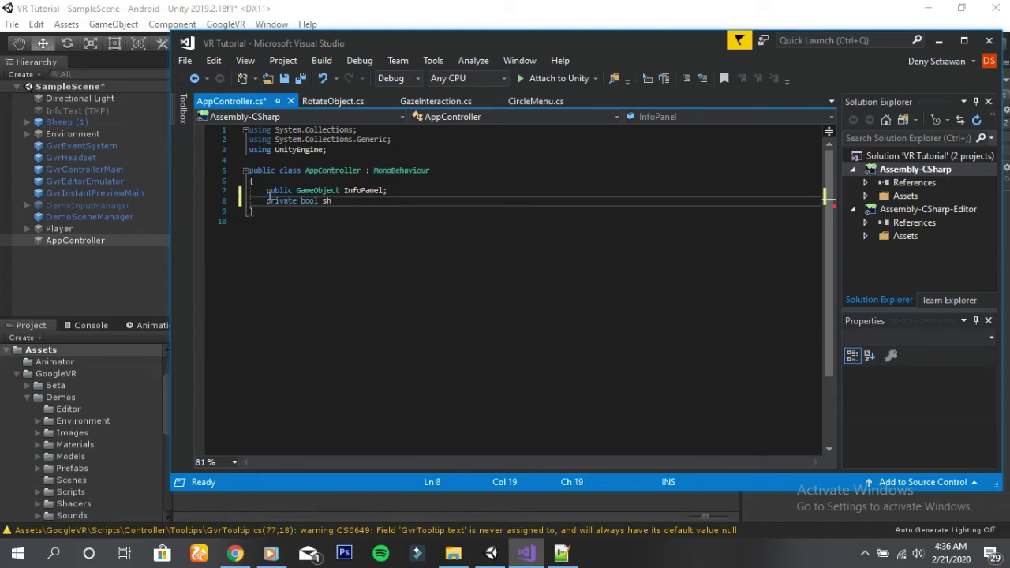
text(ow = false;)
key(Return)
key(Return)
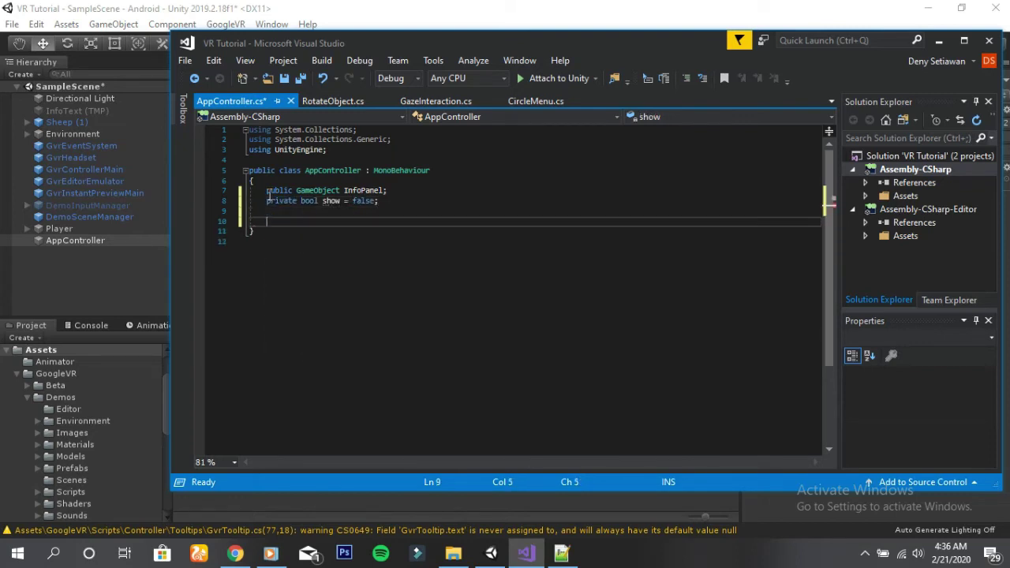
Step: Write ShowInfo's if (!show) branch calling InfoPanel.SetActive(true)
text(public void Show)
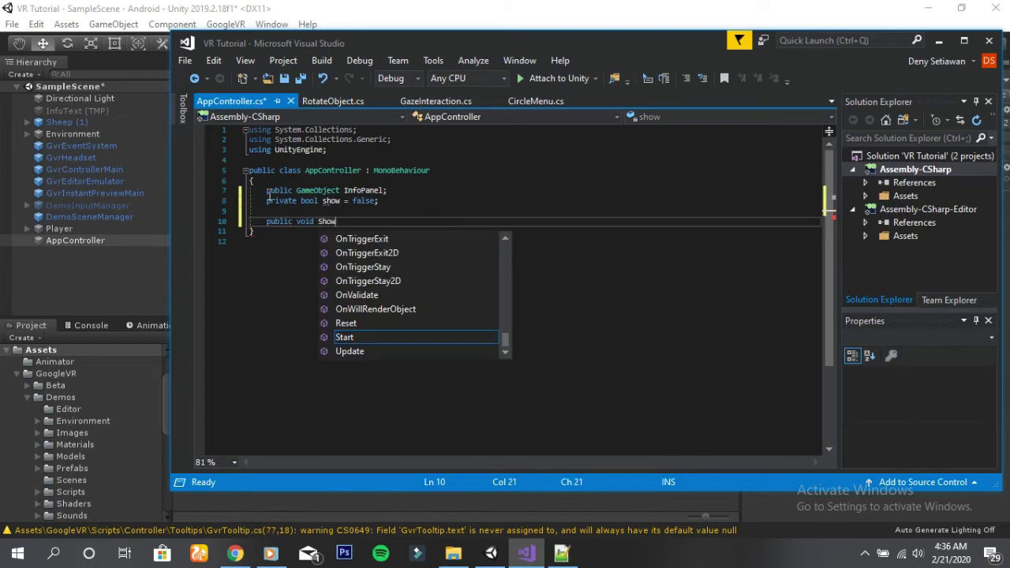
text(Info())
key(Return)
text({)
key(Return)
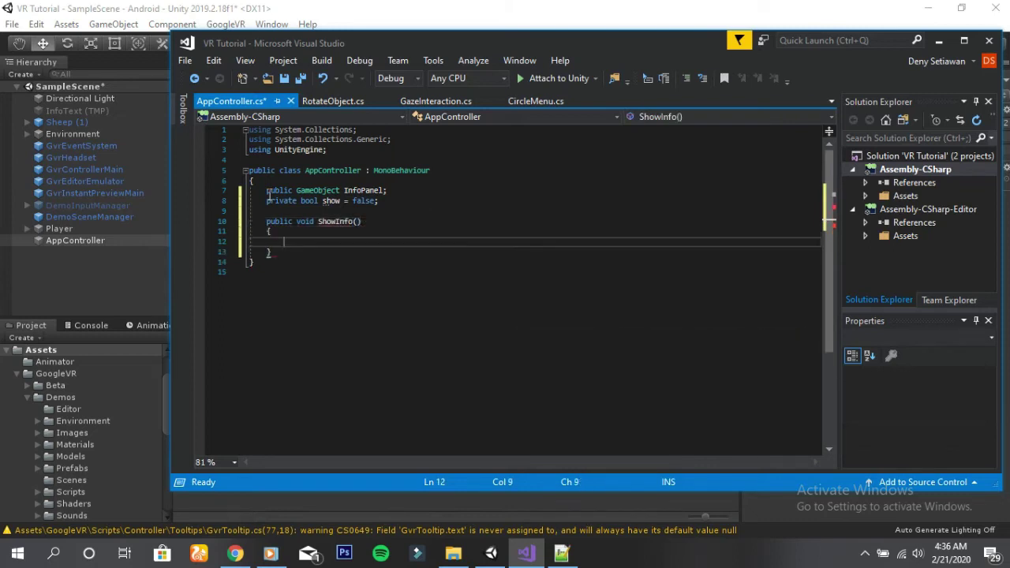
text(if (!)
text(show))
key(Return)
text({)
key(Return)
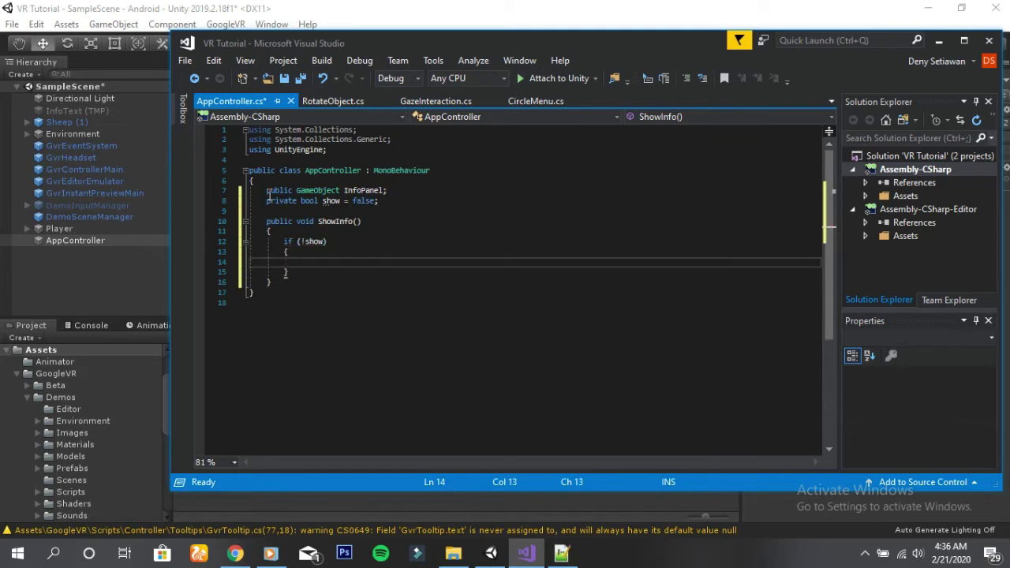
text(InfoPanel.SetActive)
text((true);)
key(Return)
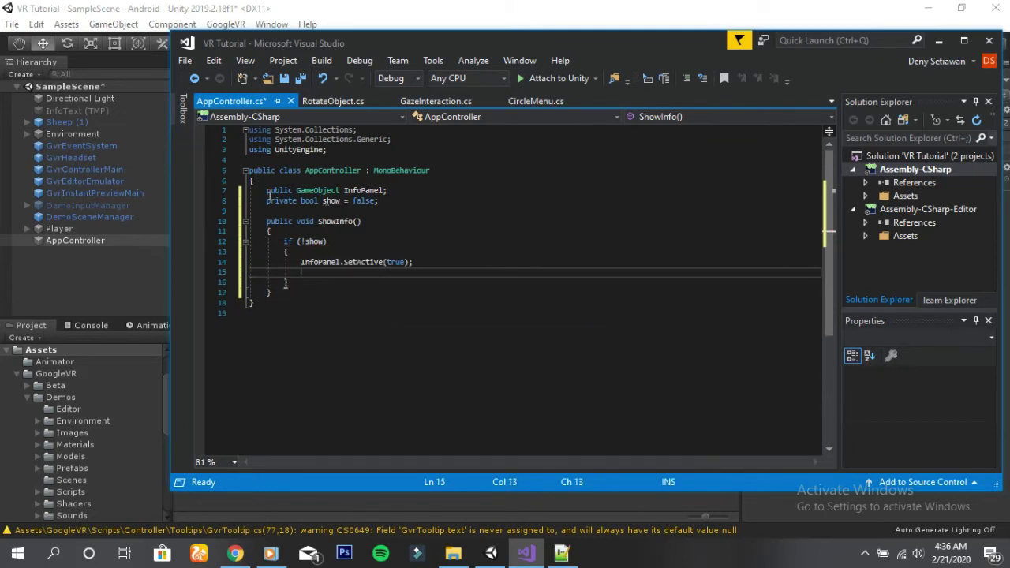
text(Show)
key(Down)
Step: Add ShowInfo's else branch setting InfoPanel inactive and updating show
key(Return)
text(else)
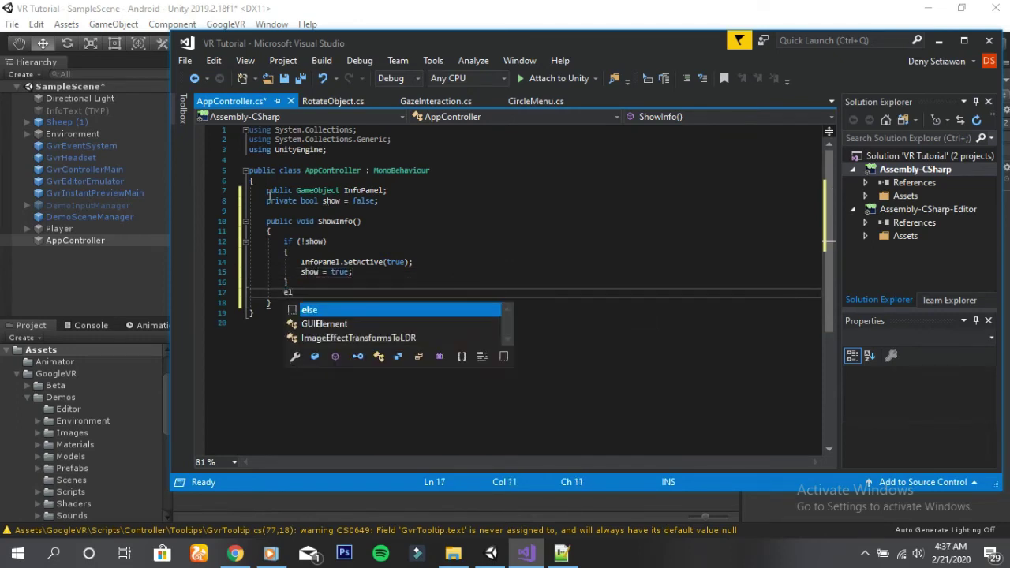
key(Return)
text({)
key(Return)
text(Info)
key(Tab)
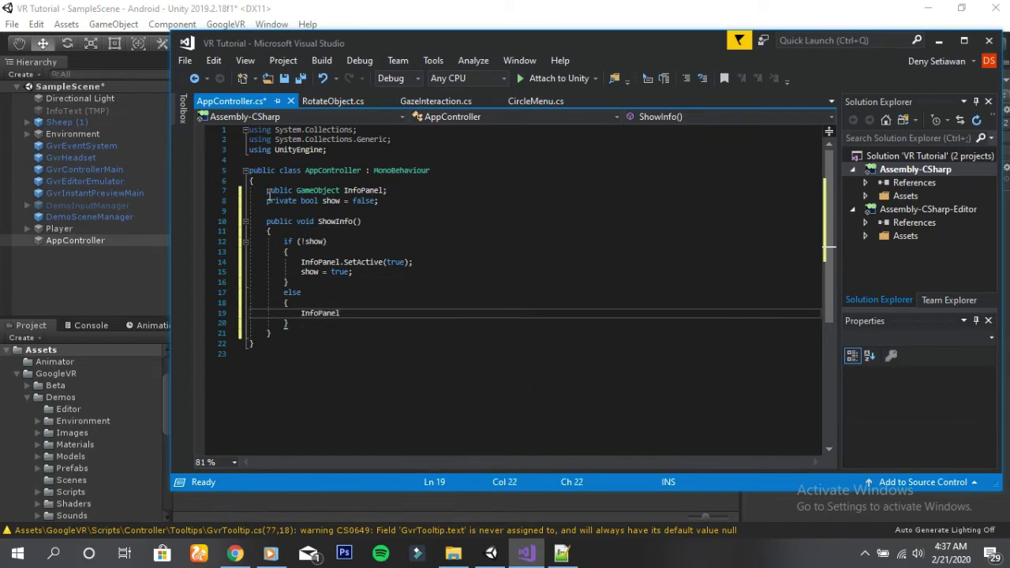
text(.set(false);)
Step: Add an ExitApp method calling Application.Quit() and save the script
key(Return)
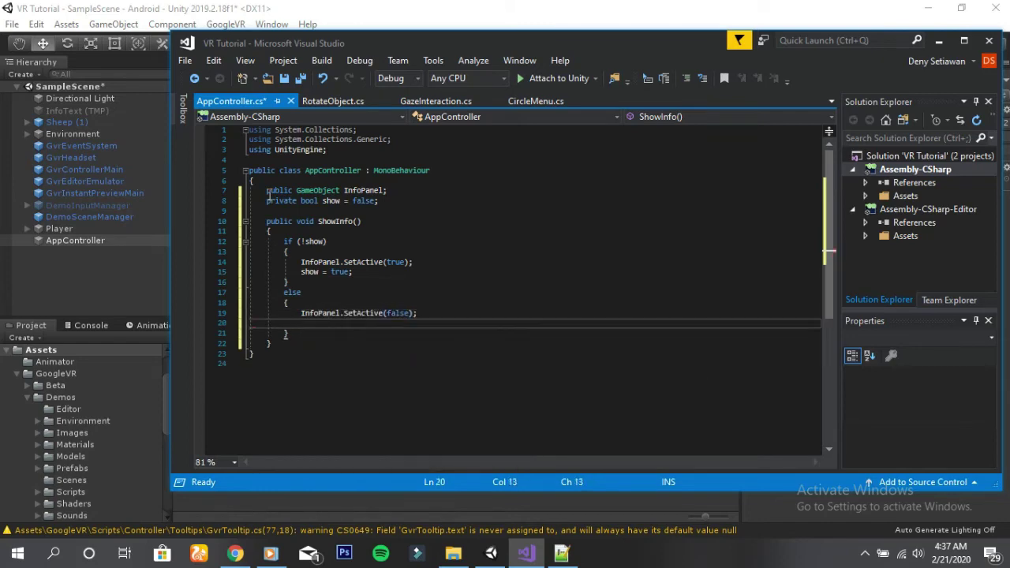
text(show)
key(Down)
key(Down)
key(Return)
key(Return)
text(public )
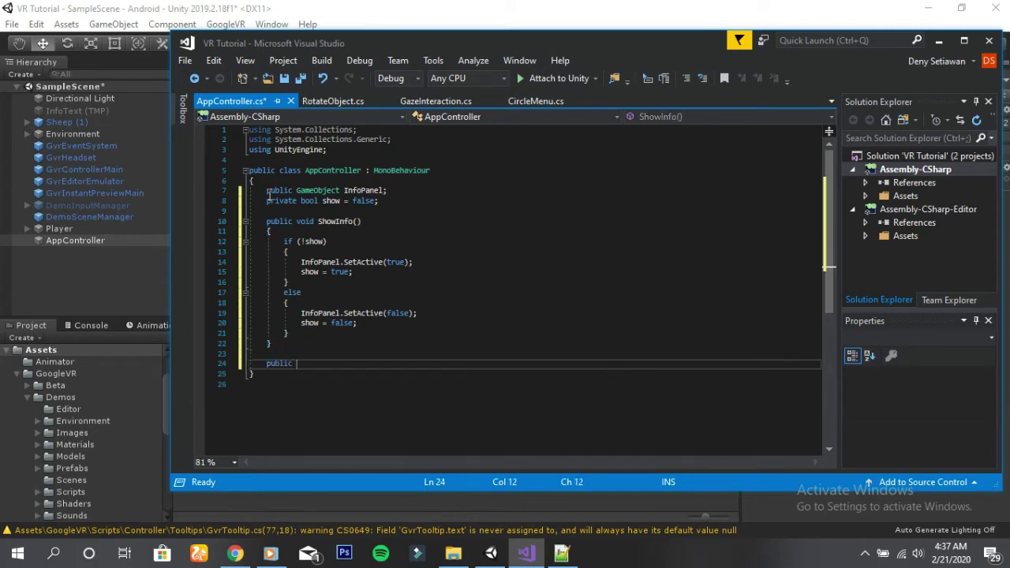
text(void ExitApp)
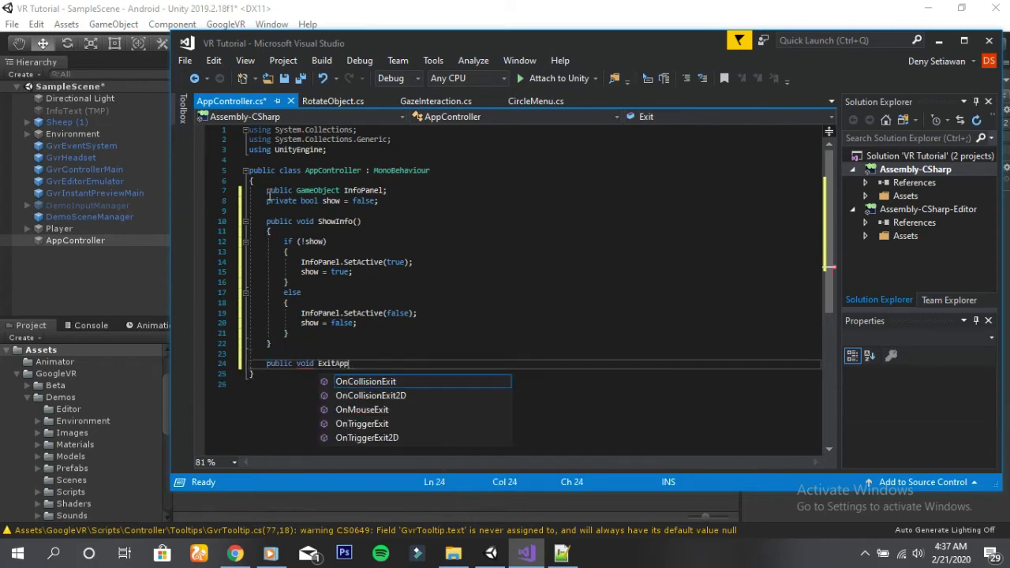
text(()
key(Return)
text(App)
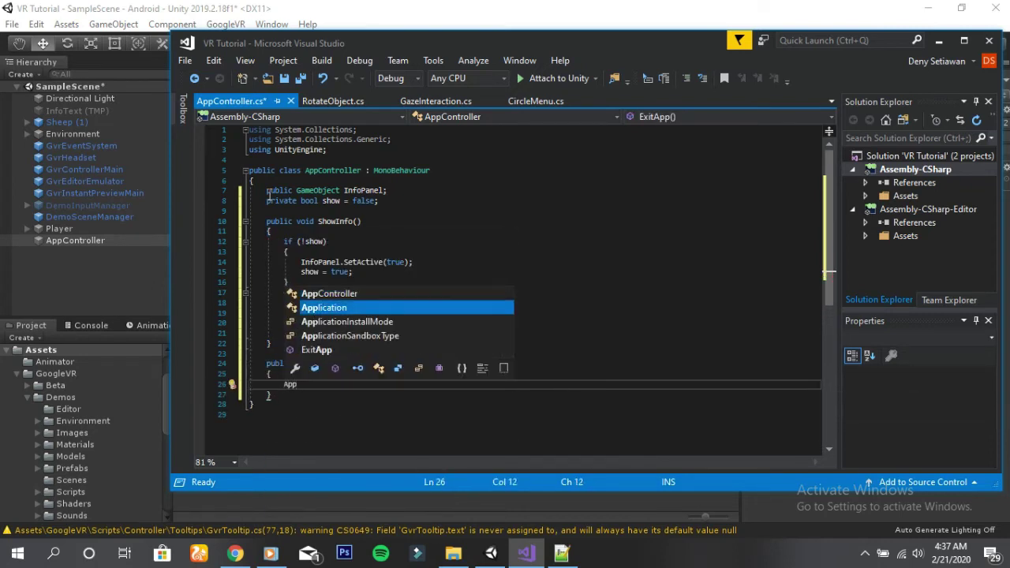
text(lication.Qu)
text(()
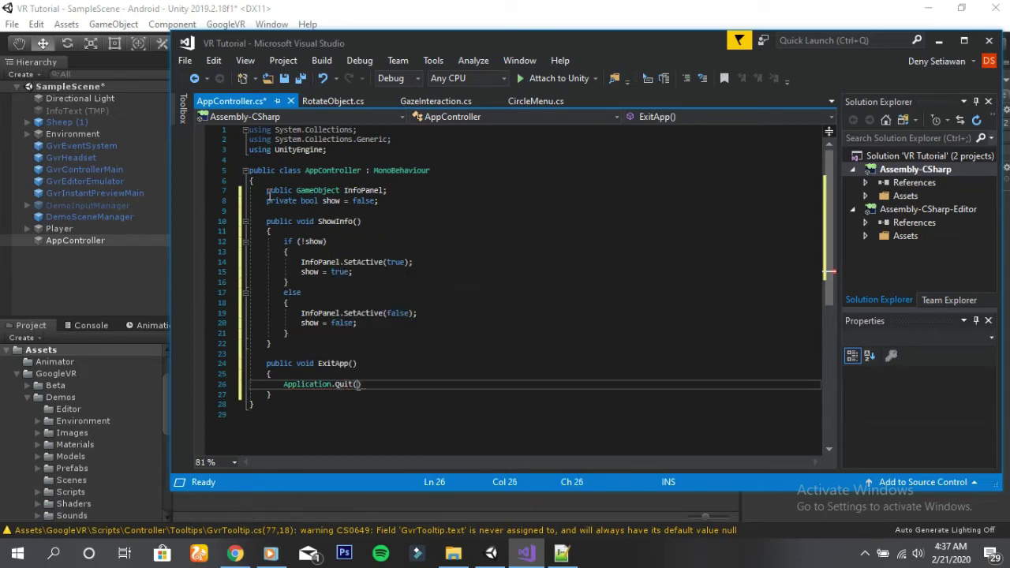
text(;)
key(ctrl+s)
Step: Drag InfoText (TMP) into the App Controller's Info Panel field
click(333, 16)
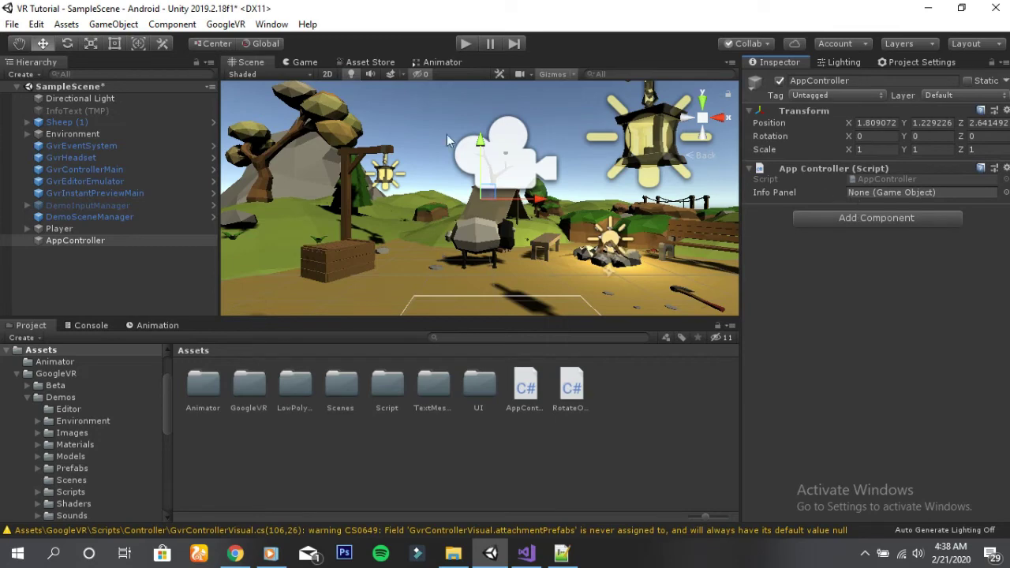
drag(111, 111, 896, 193)
Step: Add the Gaze Interaction script and an Event Trigger component to ButtonInfo
click(27, 228)
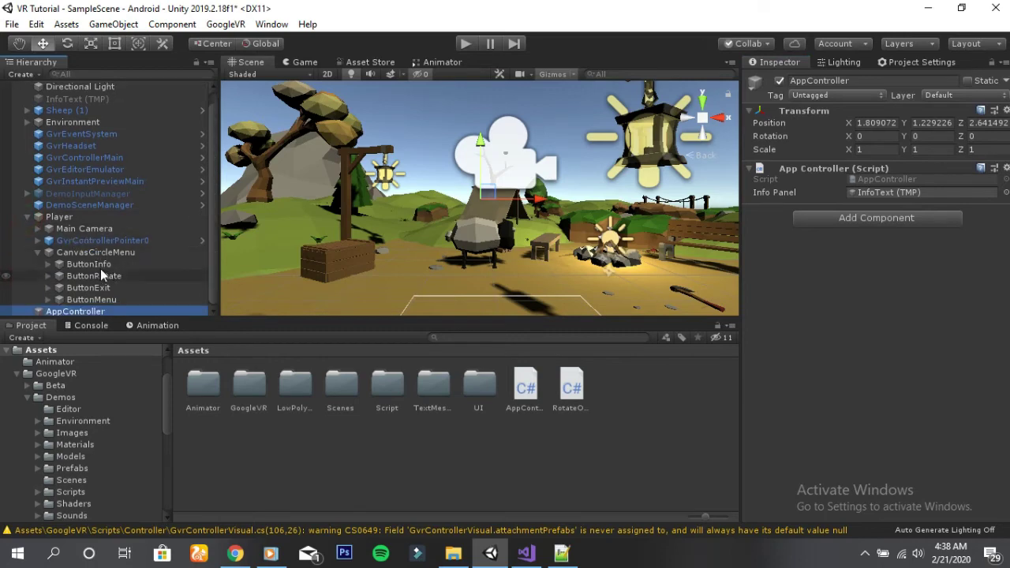
click(98, 267)
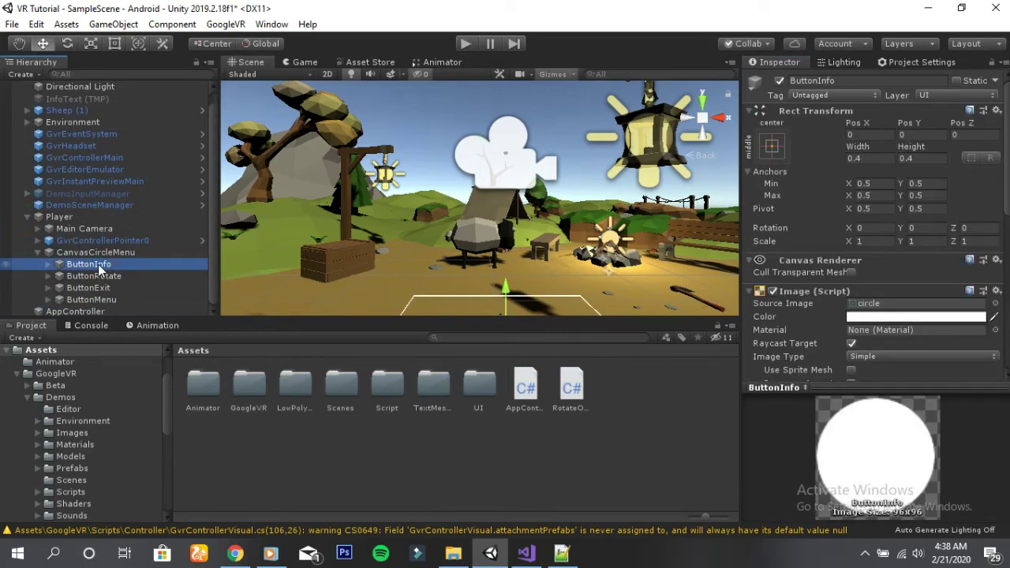
scroll(886, 343, down, 10)
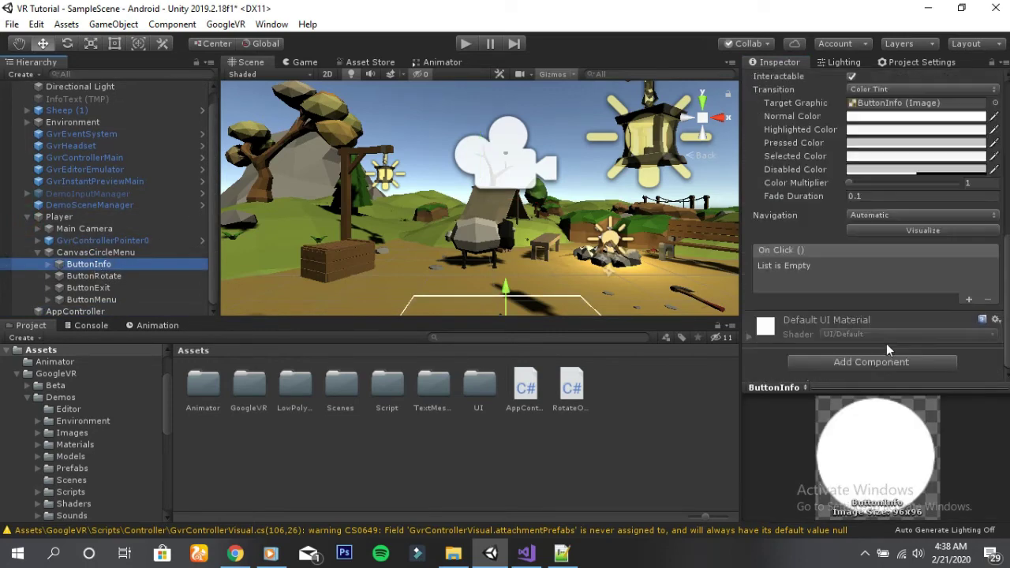
click(877, 365)
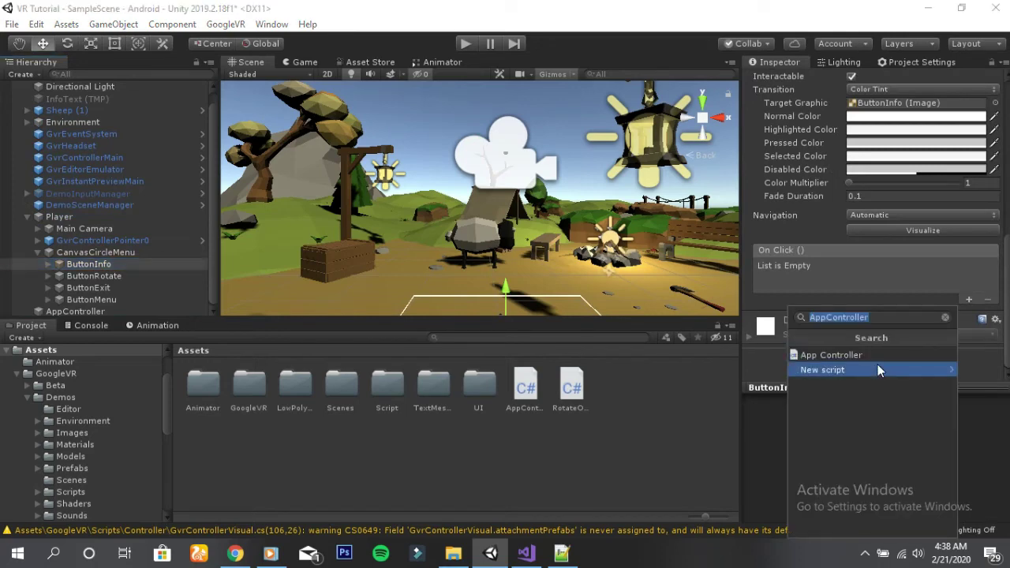
text(ga)
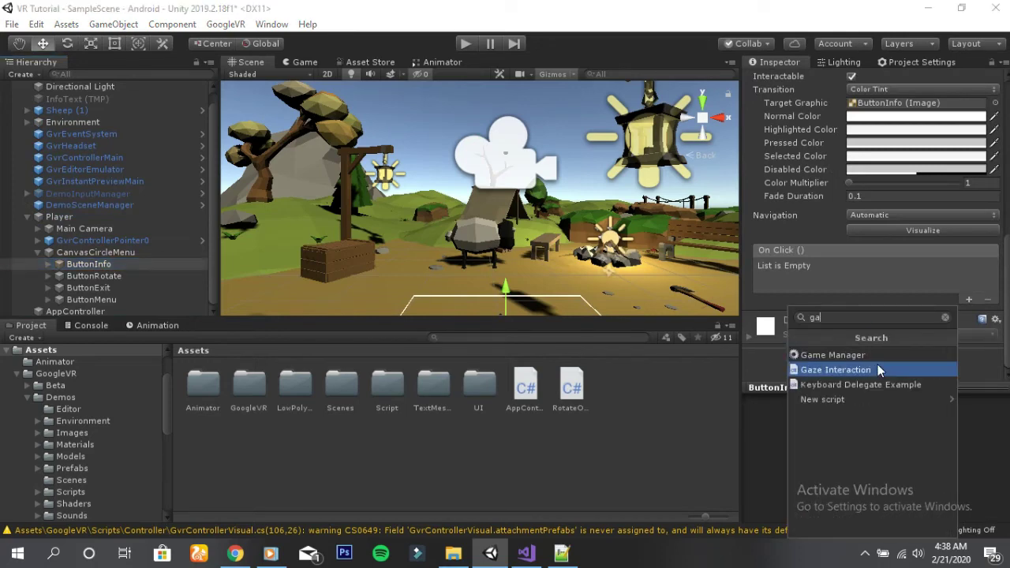
text(ze)
click(836, 355)
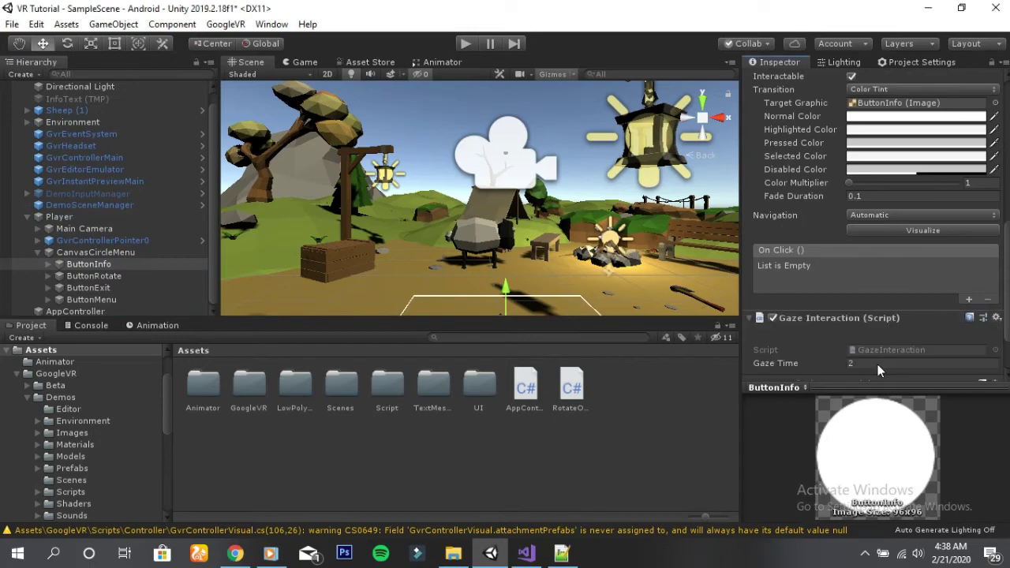
scroll(938, 328, down, 2)
click(902, 364)
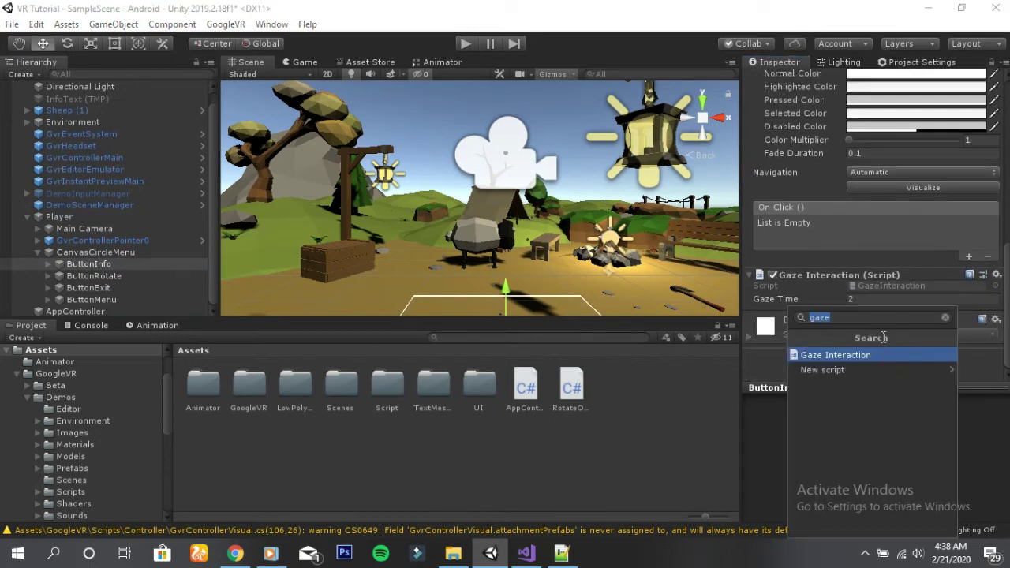
text(tr)
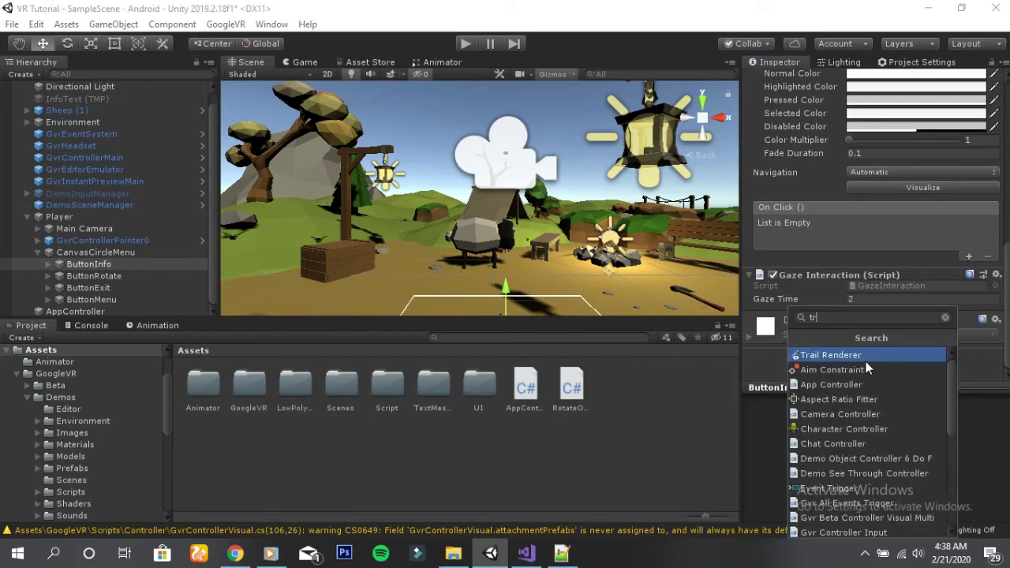
text(i)
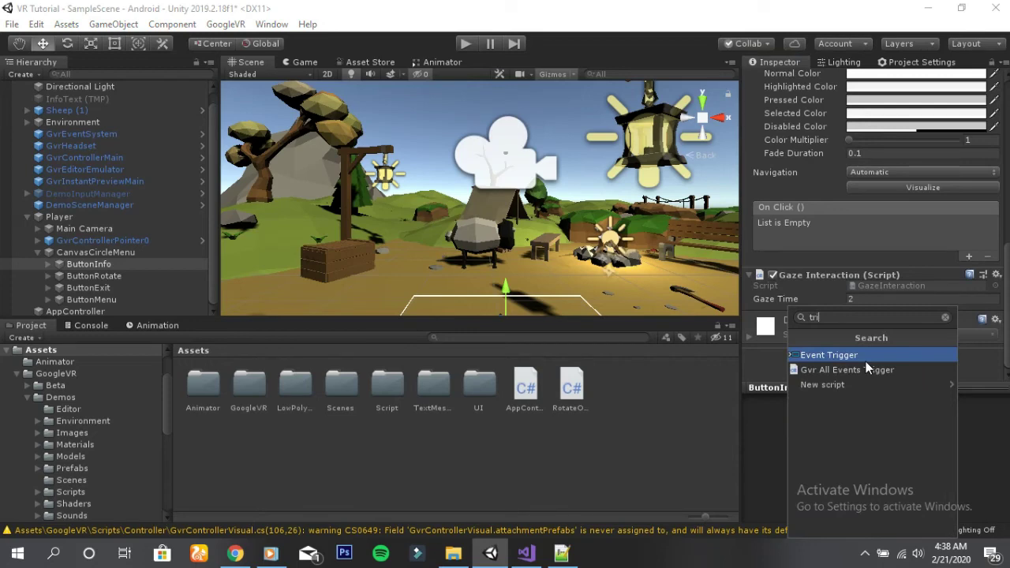
key(Return)
Step: Add Pointer Enter and Pointer Exit events calling GazeInteraction.PointerEnter on ButtonInfo
scroll(897, 331, down, 1)
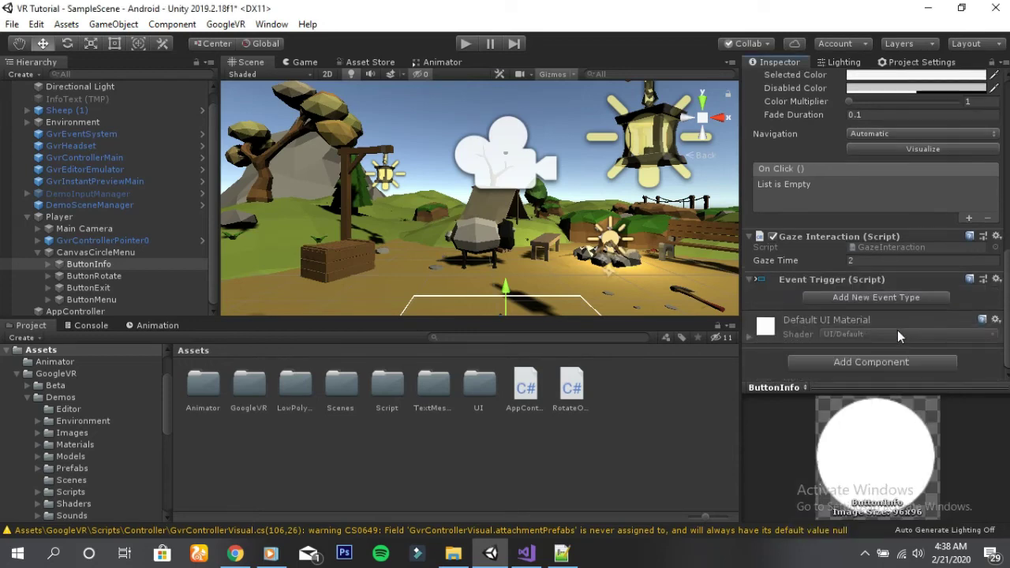
click(882, 297)
click(939, 29)
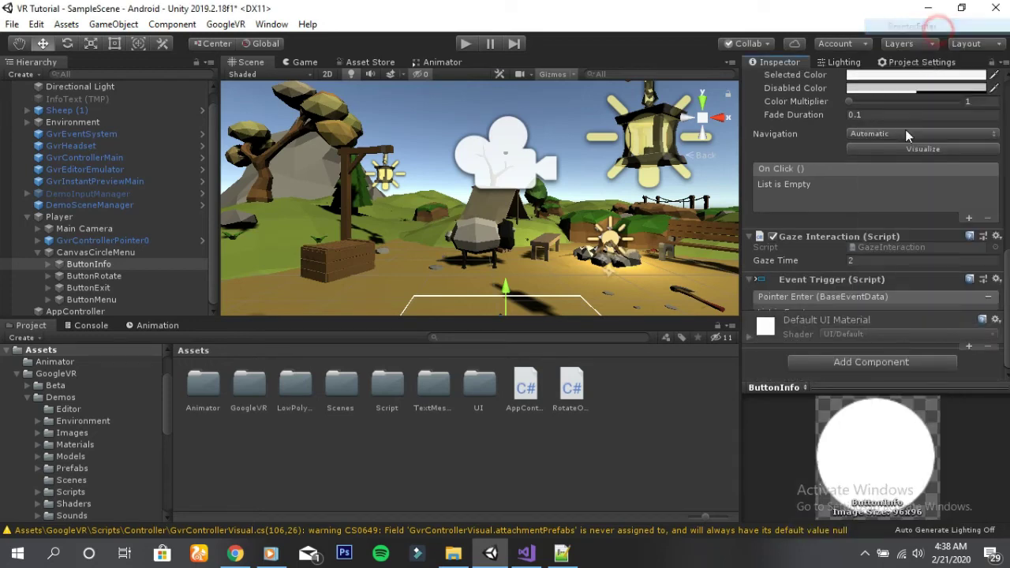
click(968, 347)
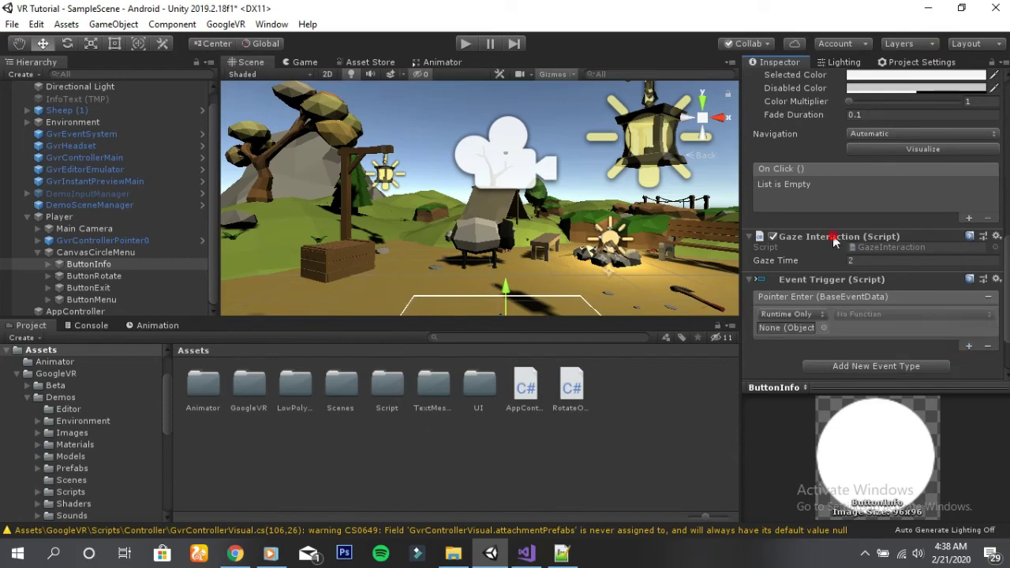
drag(834, 241, 795, 330)
click(863, 316)
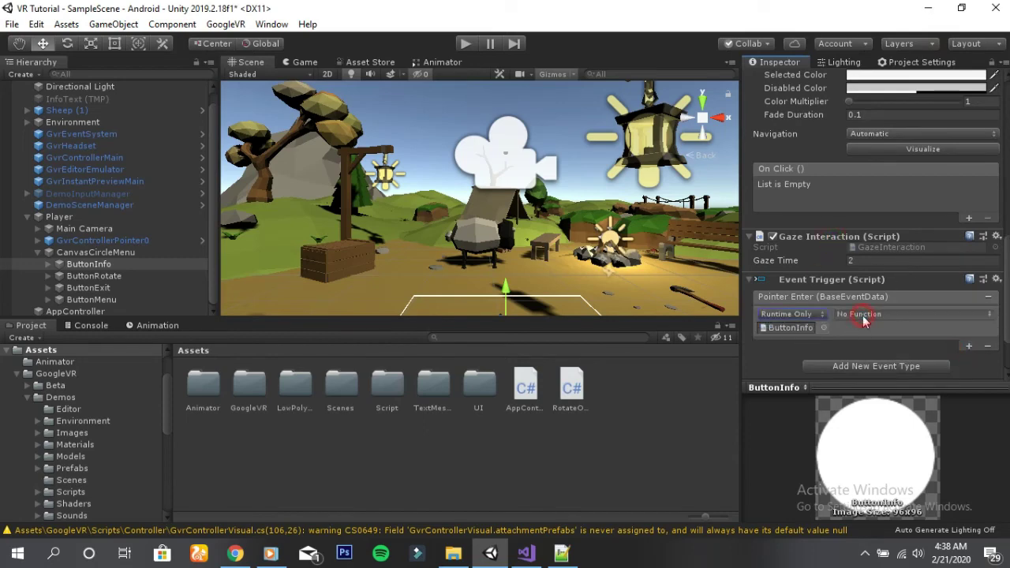
mouse_move(897, 444)
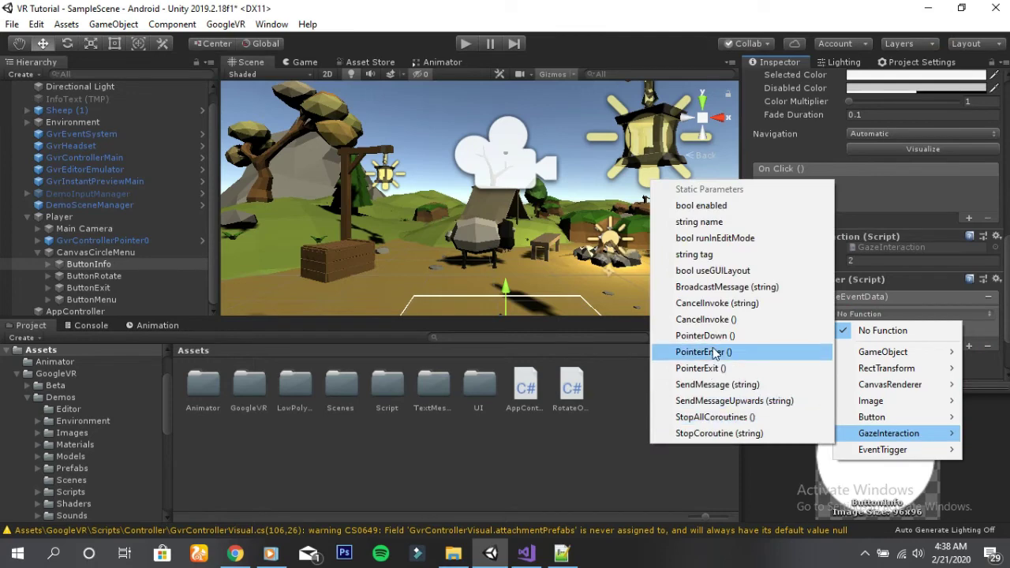
click(713, 352)
click(884, 363)
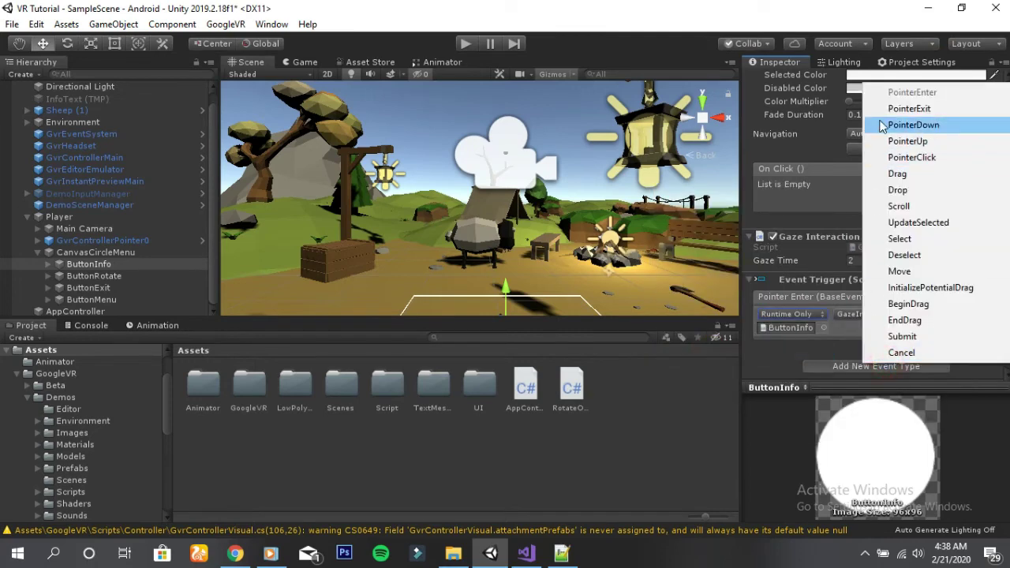
click(892, 108)
scroll(897, 313, down, 3)
click(864, 552)
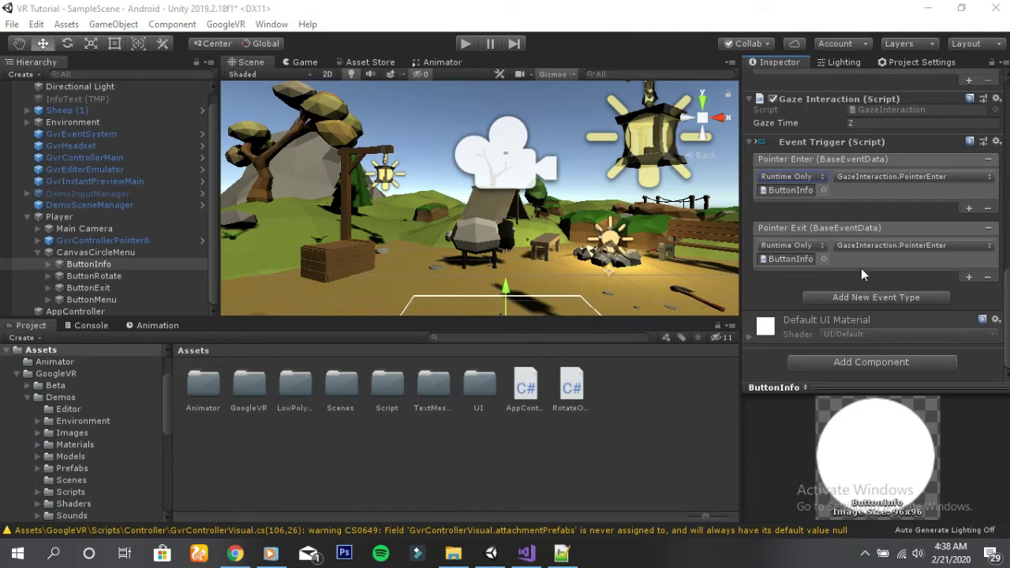
Step: Add a Pointer Down event with AppController calling AppController.ShowInfo
click(873, 294)
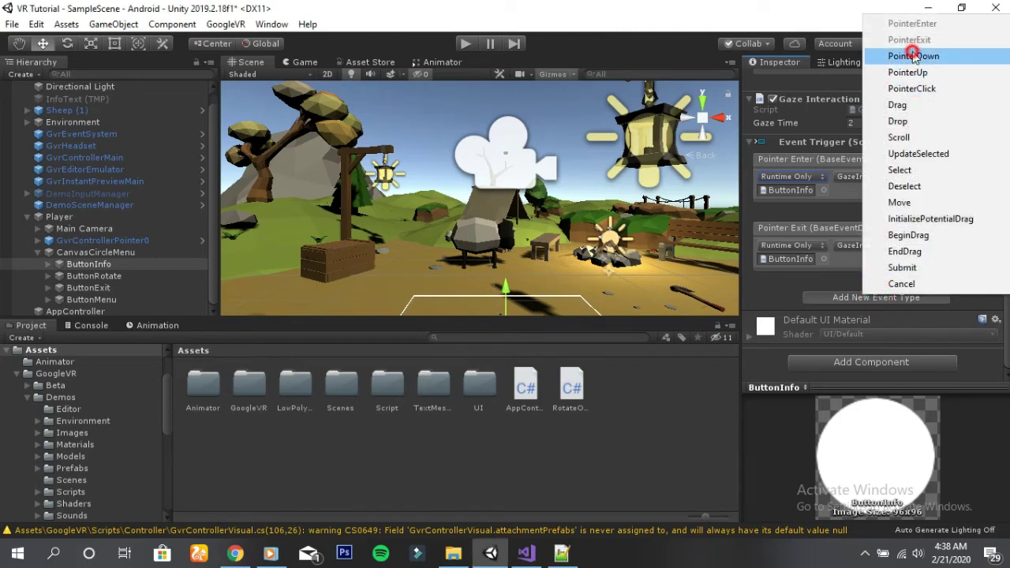
click(914, 55)
scroll(892, 179, down, 2)
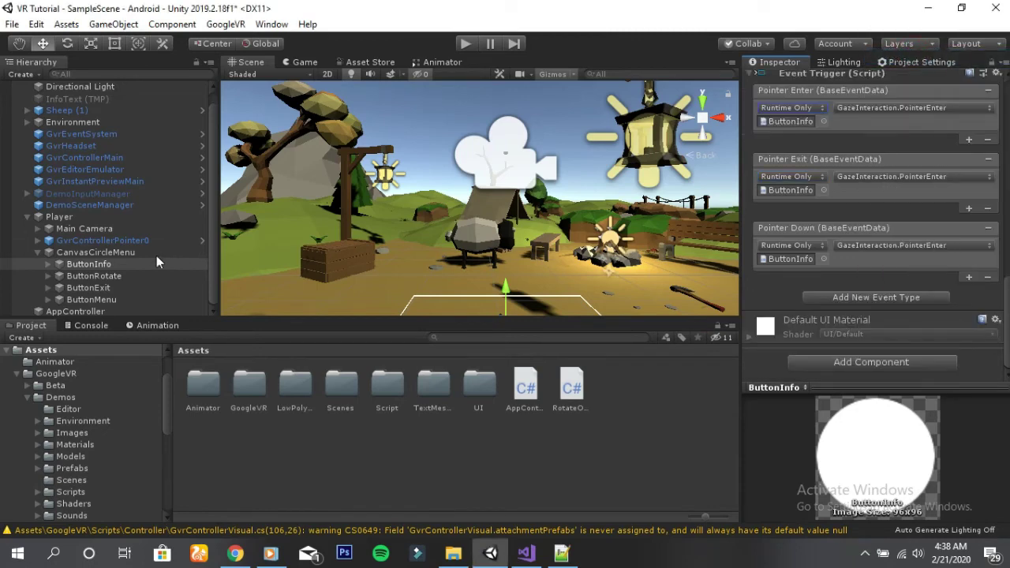
mouse_move(147, 252)
mouse_down()
mouse_move(165, 303)
mouse_move(703, 285)
mouse_up()
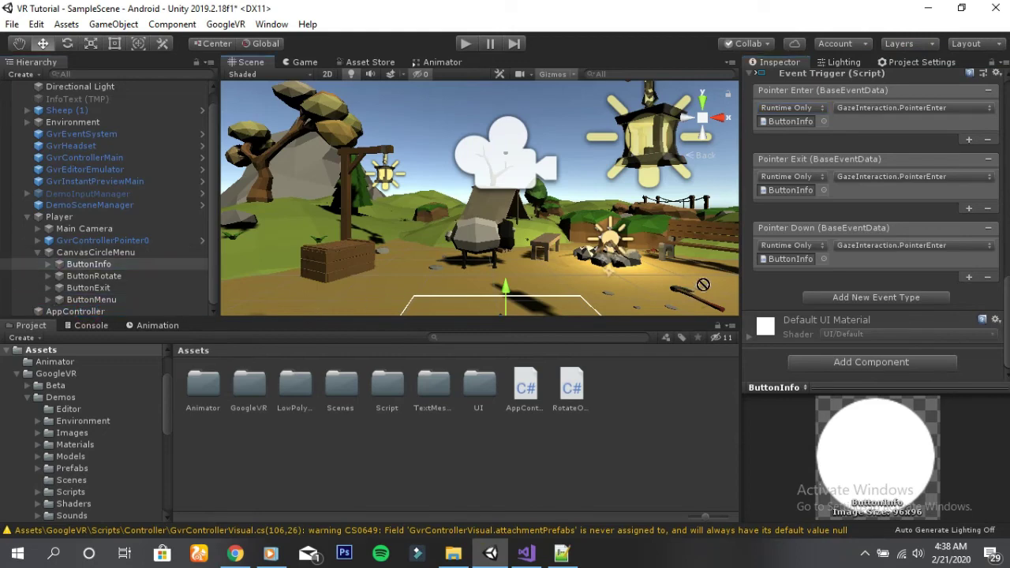
click(850, 246)
mouse_move(882, 316)
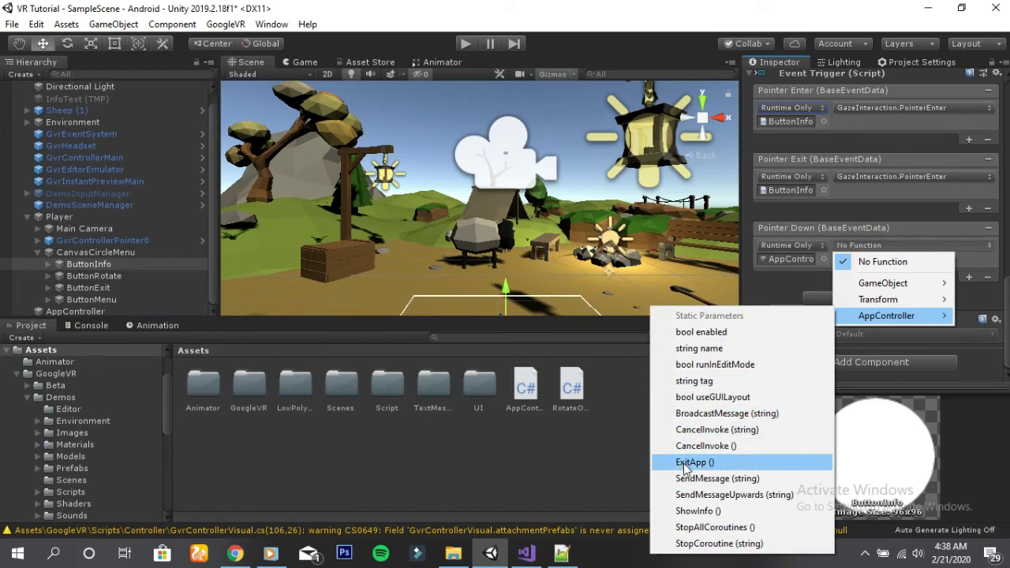
click(698, 511)
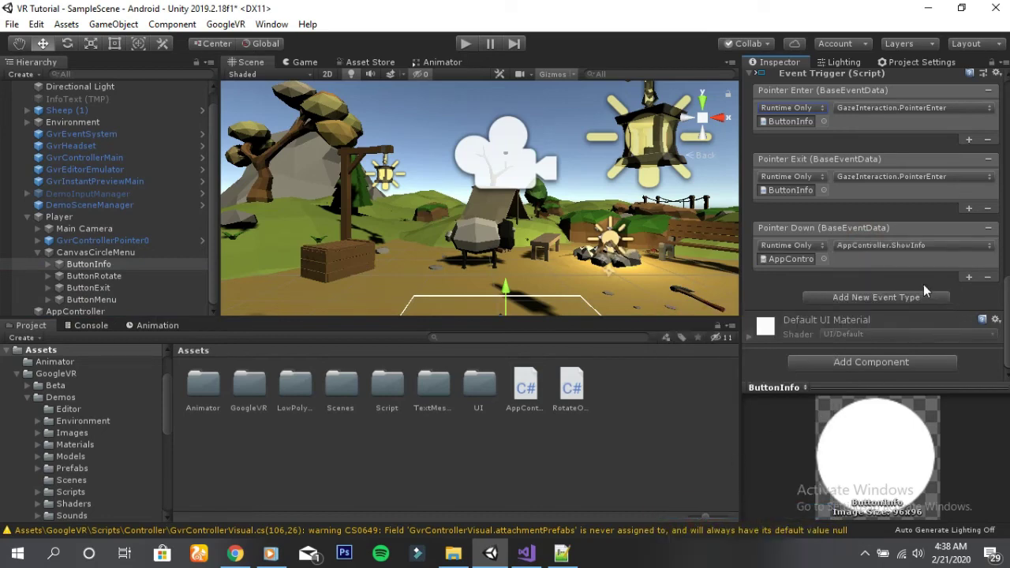
Step: Add a second Pointer Down listener on ButtonMenu calling CircleMenu.ShowHideMenu, then select ButtonRotate
click(963, 278)
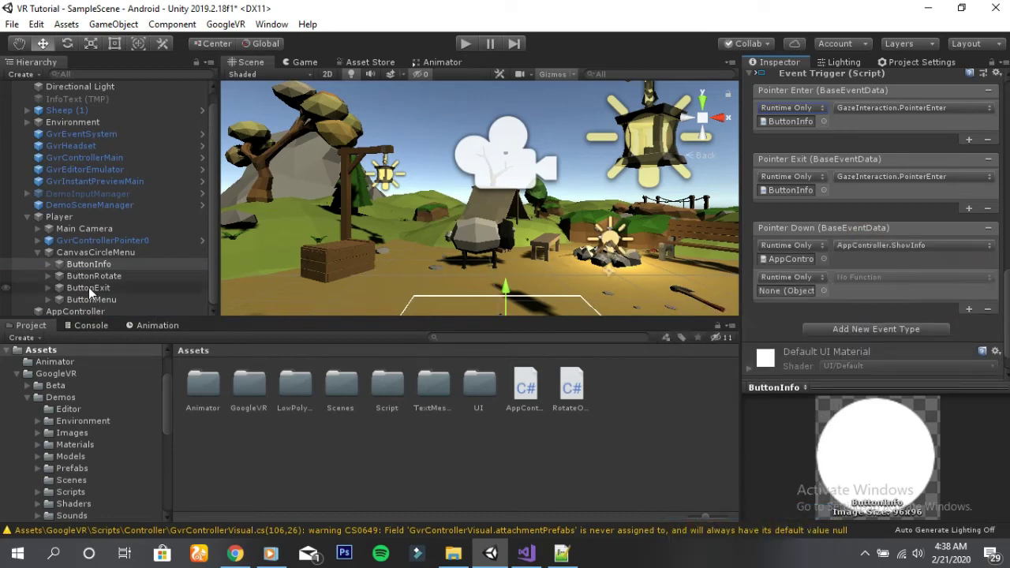
drag(79, 303, 604, 292)
drag(788, 293, 789, 291)
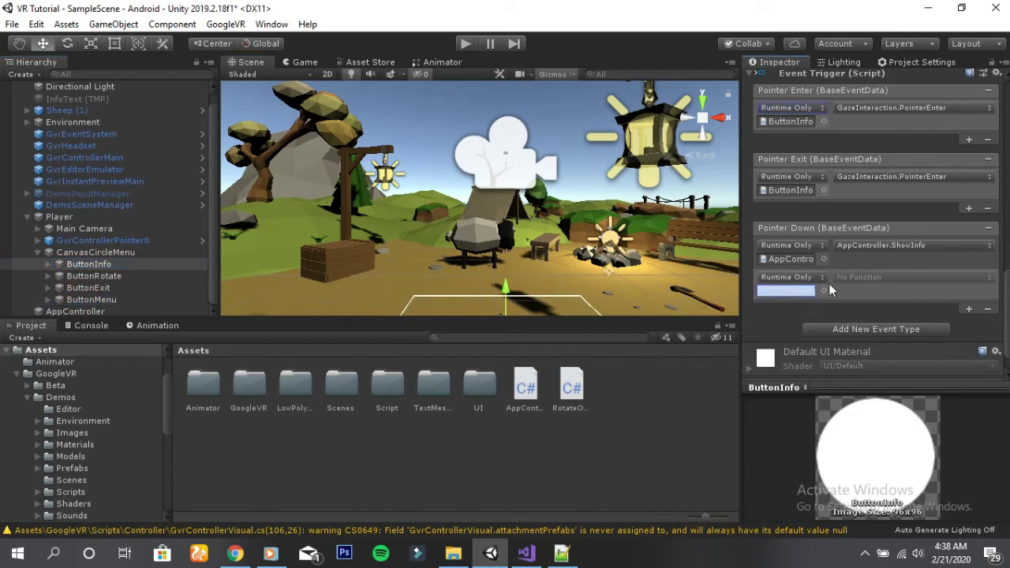
click(842, 278)
mouse_move(868, 396)
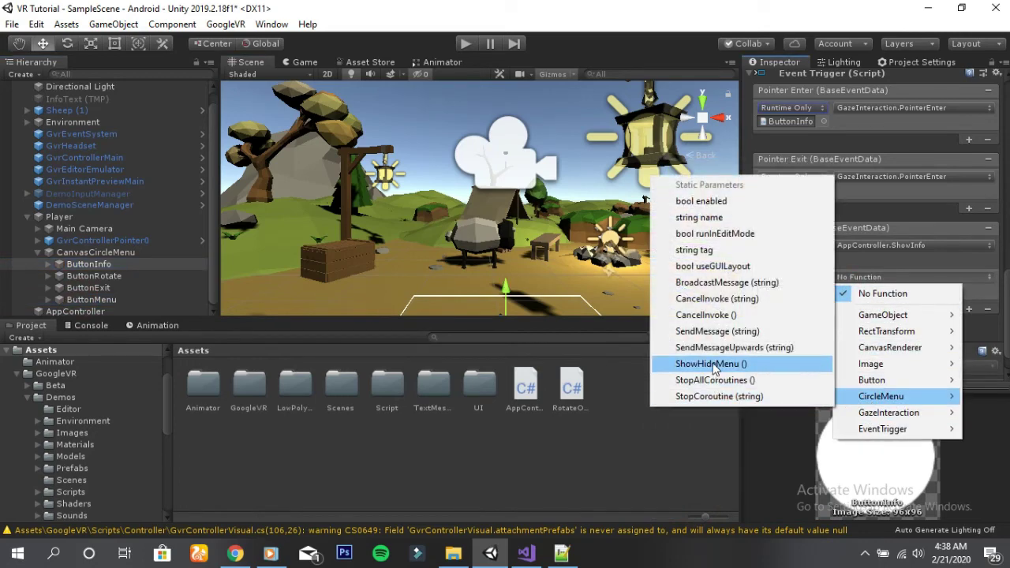
click(712, 366)
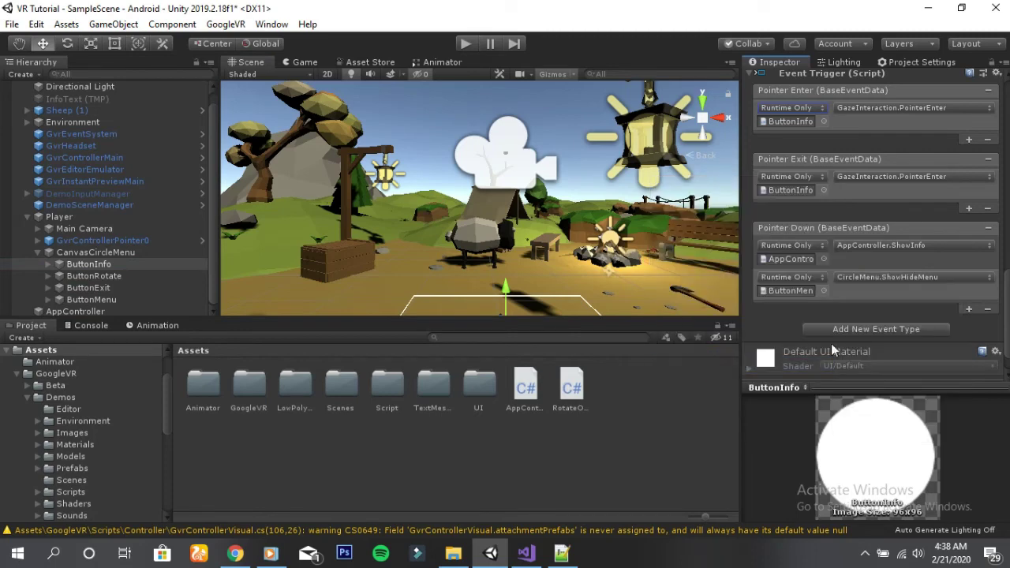
click(147, 280)
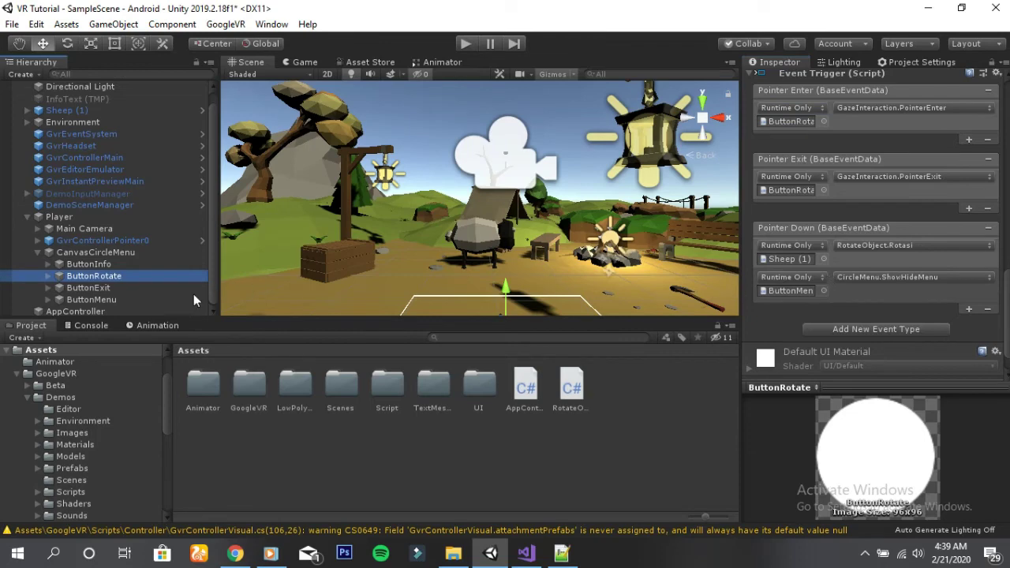
Step: Give ButtonExit an Event Trigger whose Pointer Enter calls GazeInteraction.PointerEnter
click(131, 287)
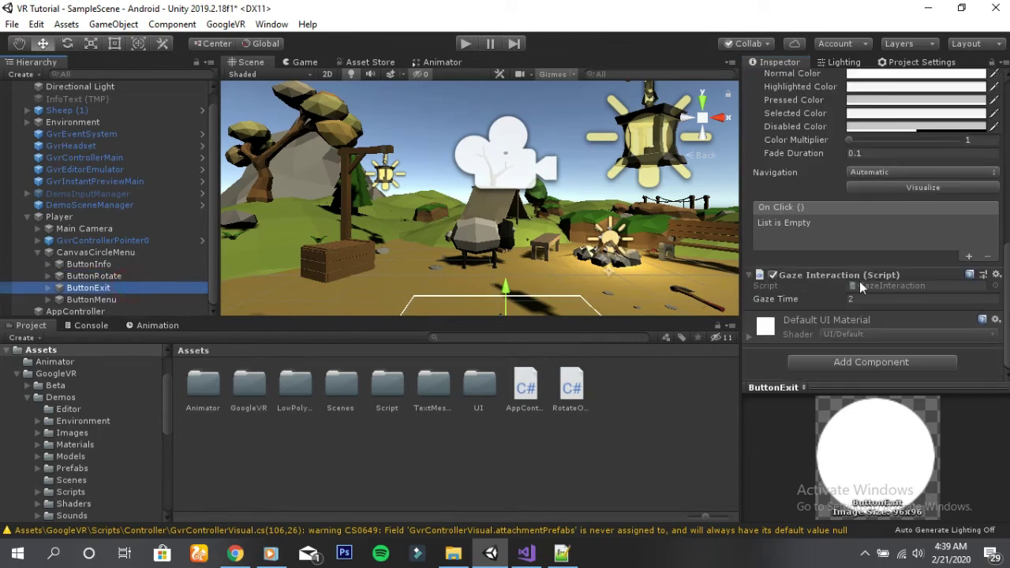
click(866, 365)
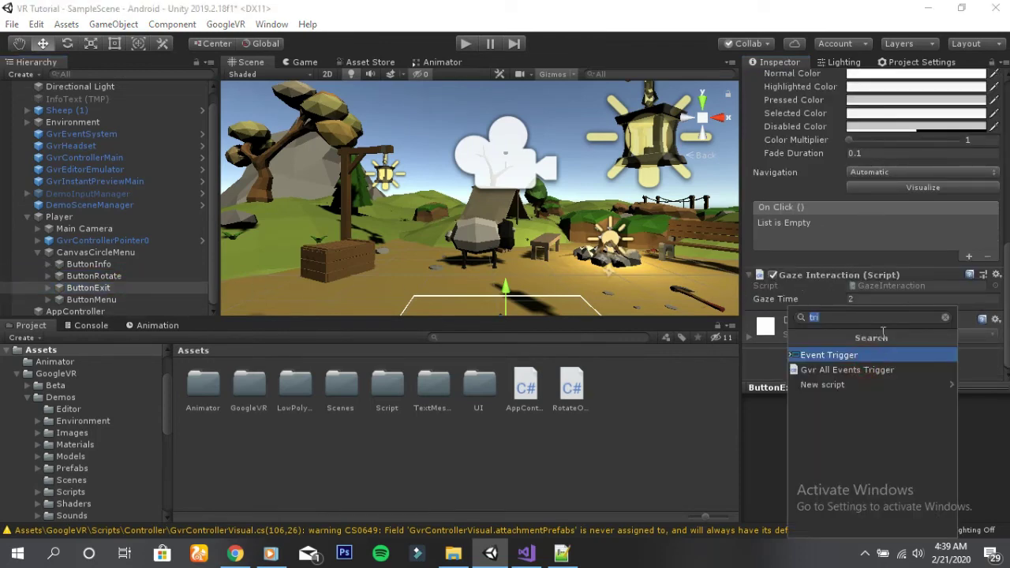
click(867, 357)
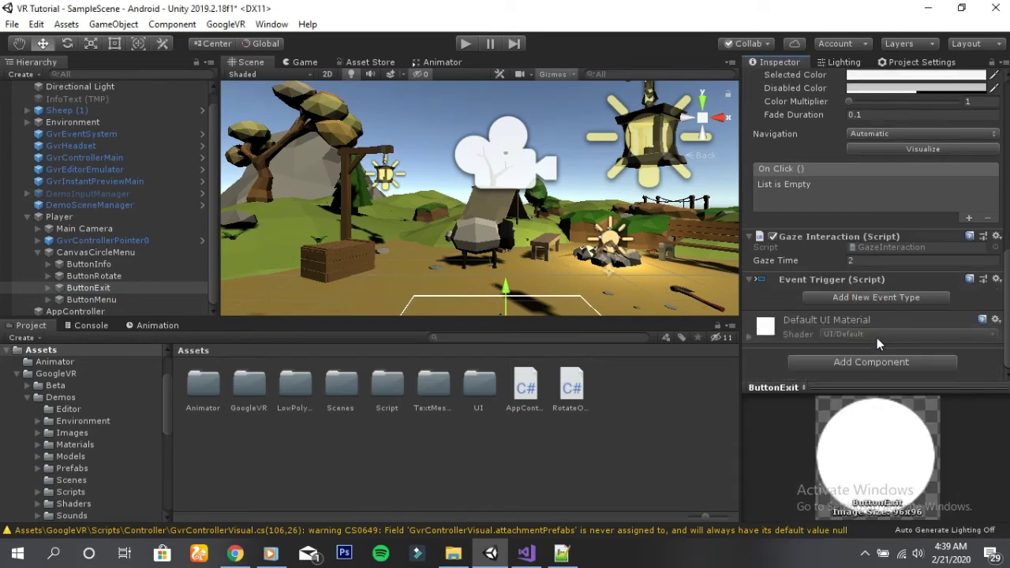
click(878, 297)
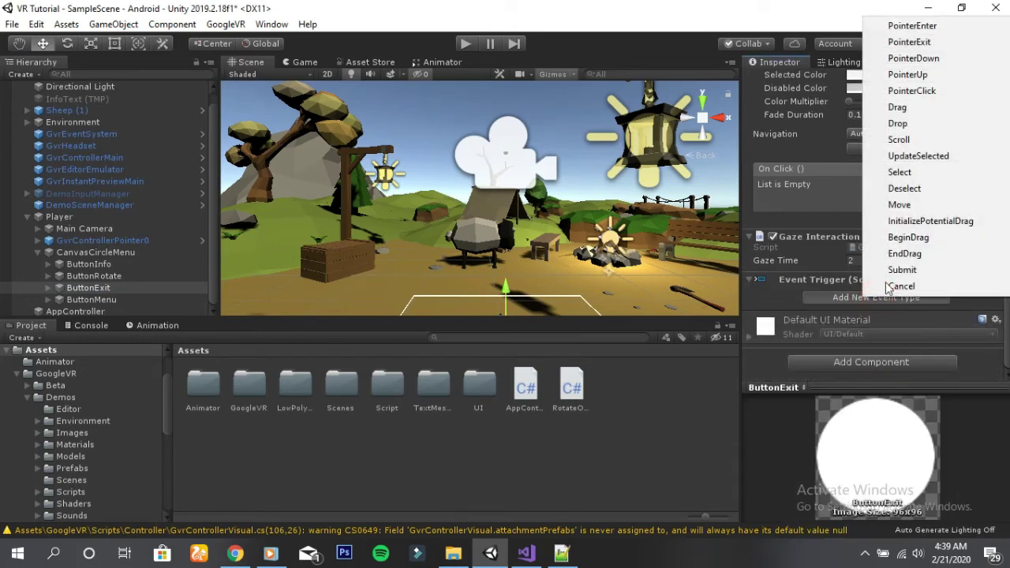
click(908, 26)
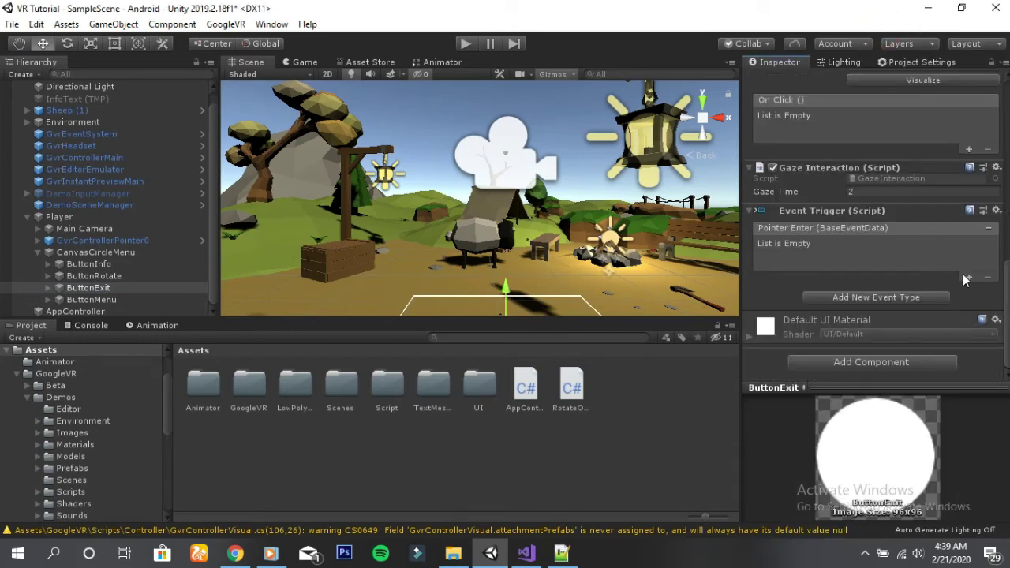
click(969, 276)
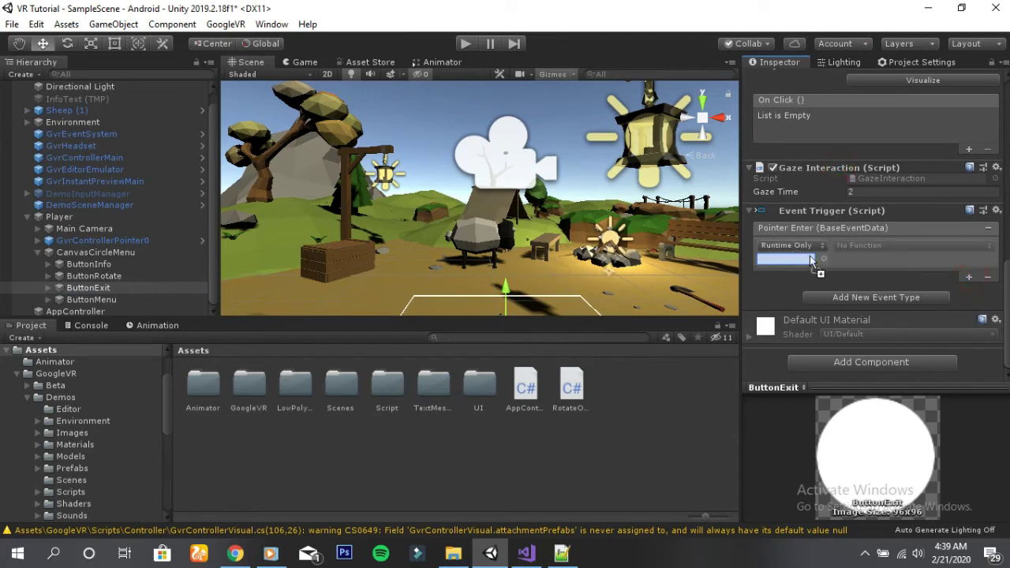
drag(810, 256, 810, 259)
click(876, 245)
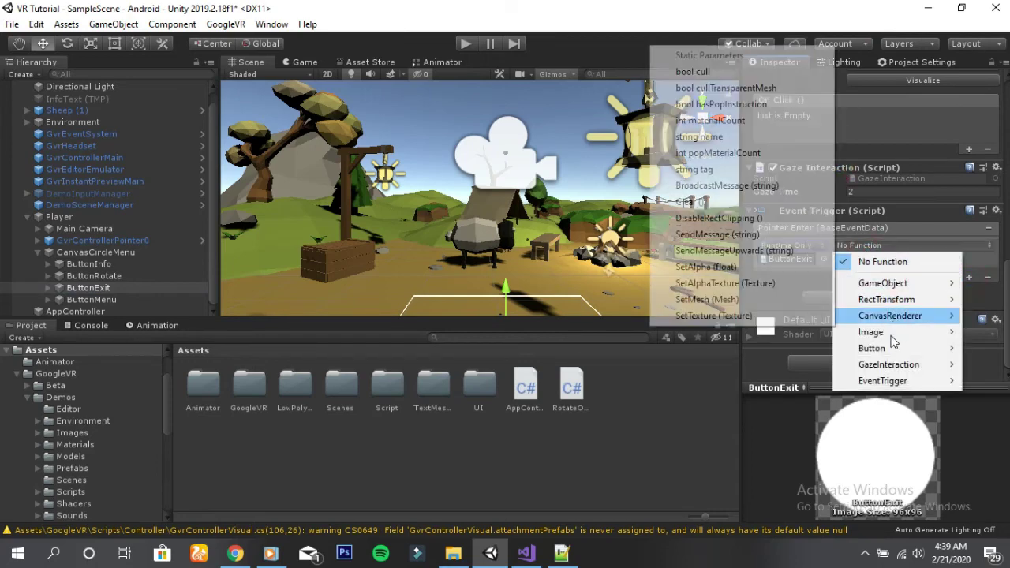
mouse_move(890, 364)
click(817, 284)
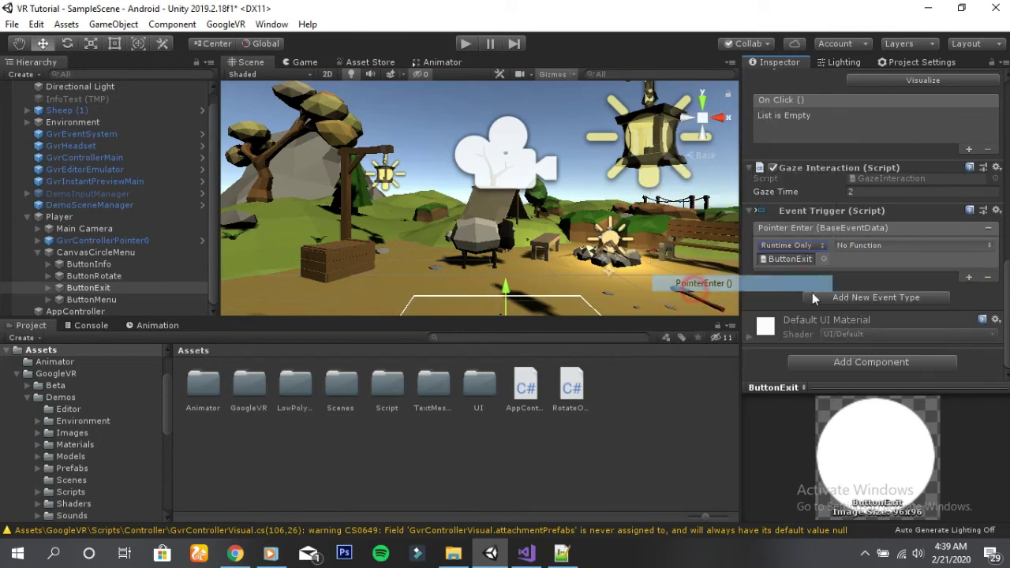
Step: Add a Pointer Exit event calling GazeInteraction.PointerExit
click(885, 303)
click(907, 45)
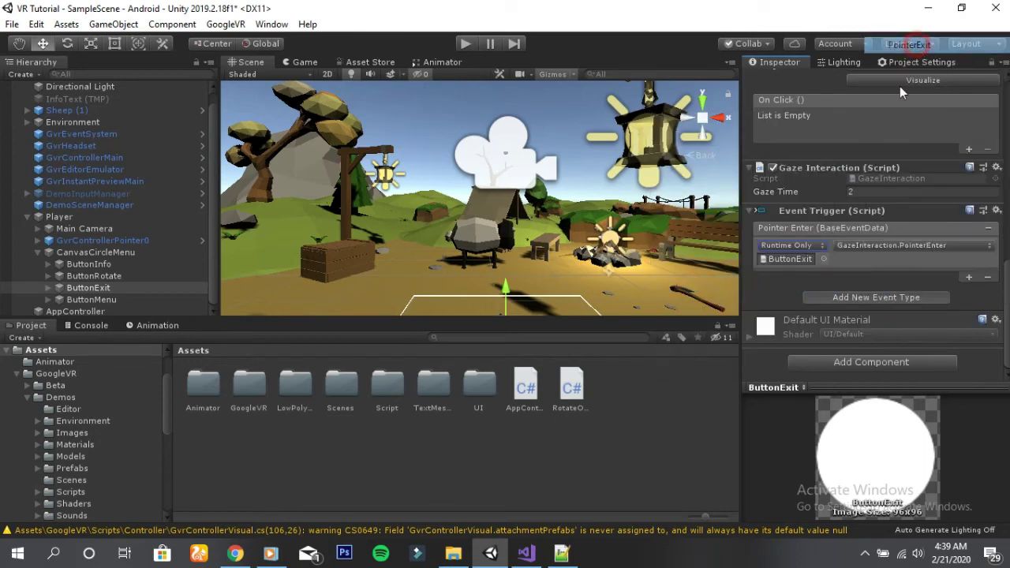
click(900, 314)
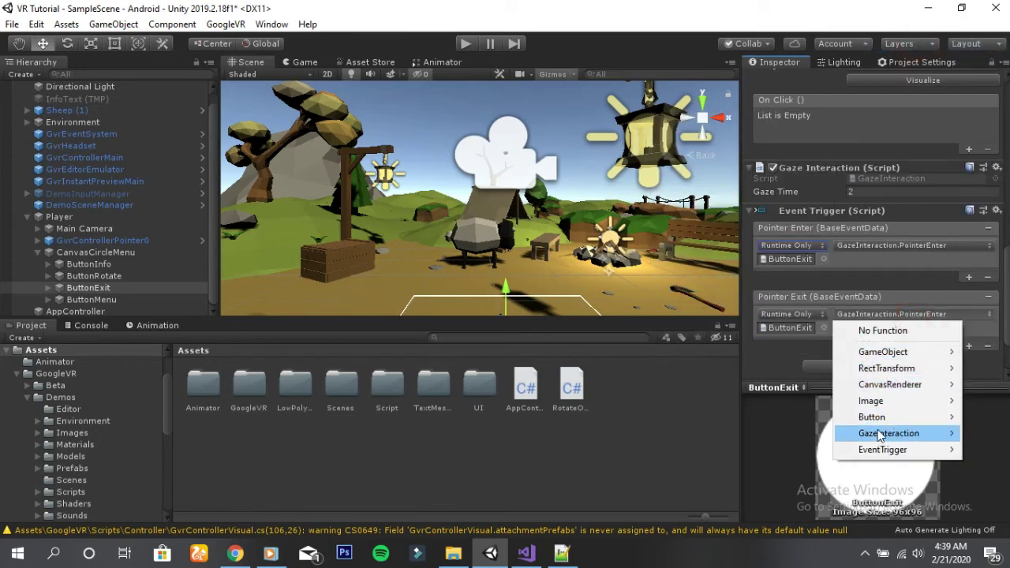
mouse_move(881, 437)
click(670, 365)
Step: Add a Pointer Down event with AppController calling AppController.ExitApp
click(879, 368)
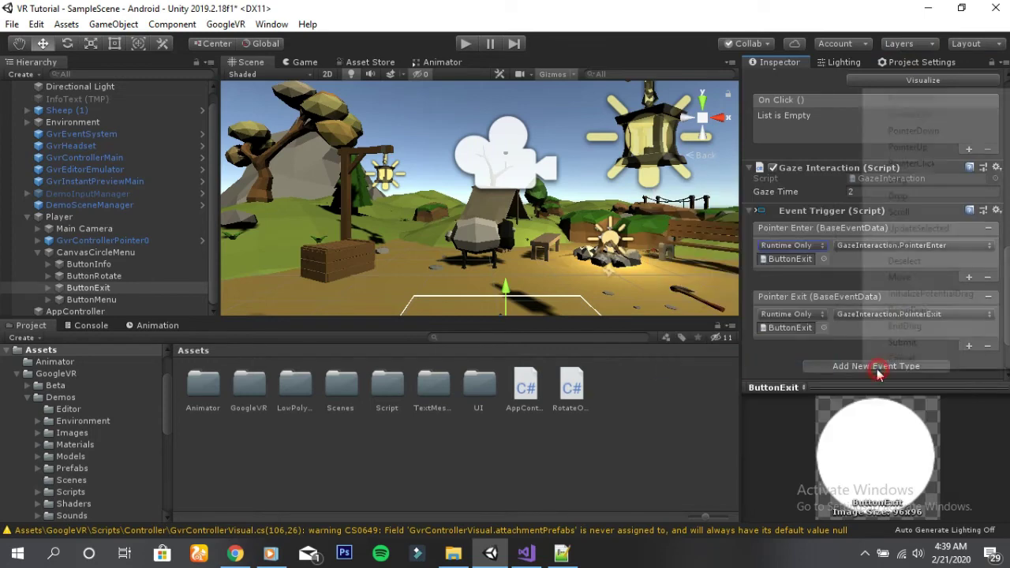
click(907, 131)
scroll(900, 197, down, 3)
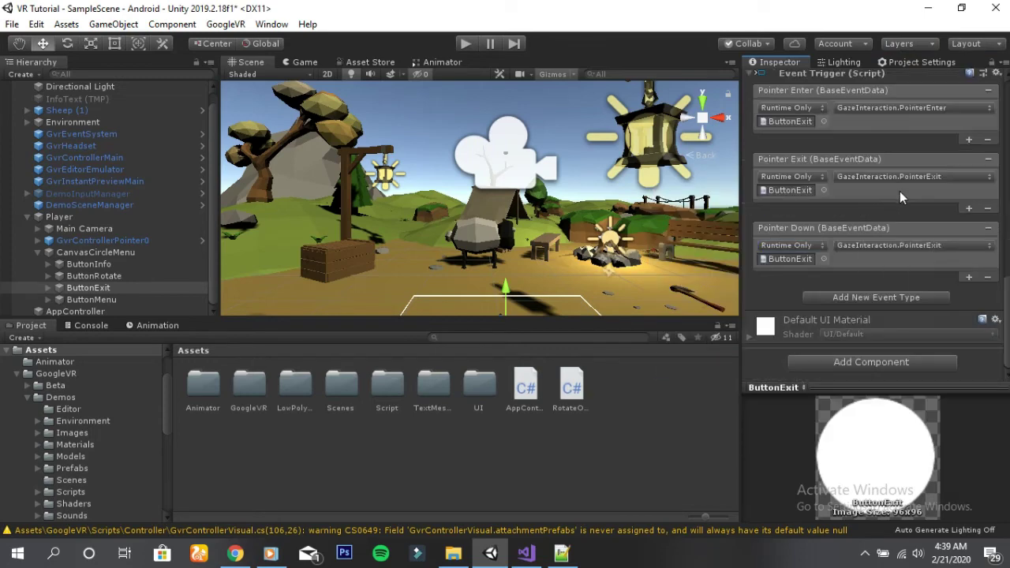
drag(98, 314, 823, 256)
click(857, 244)
mouse_move(905, 316)
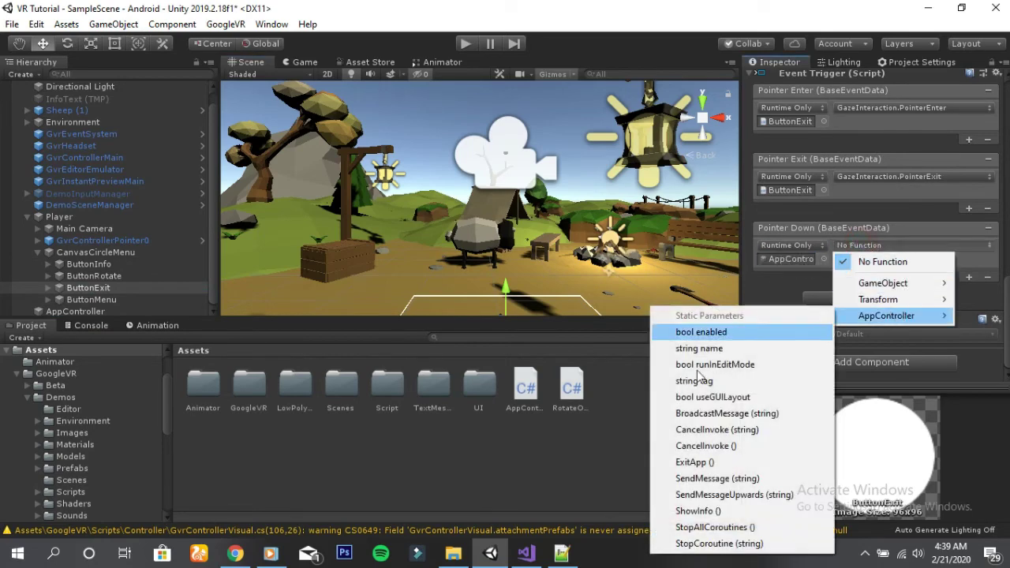
click(695, 461)
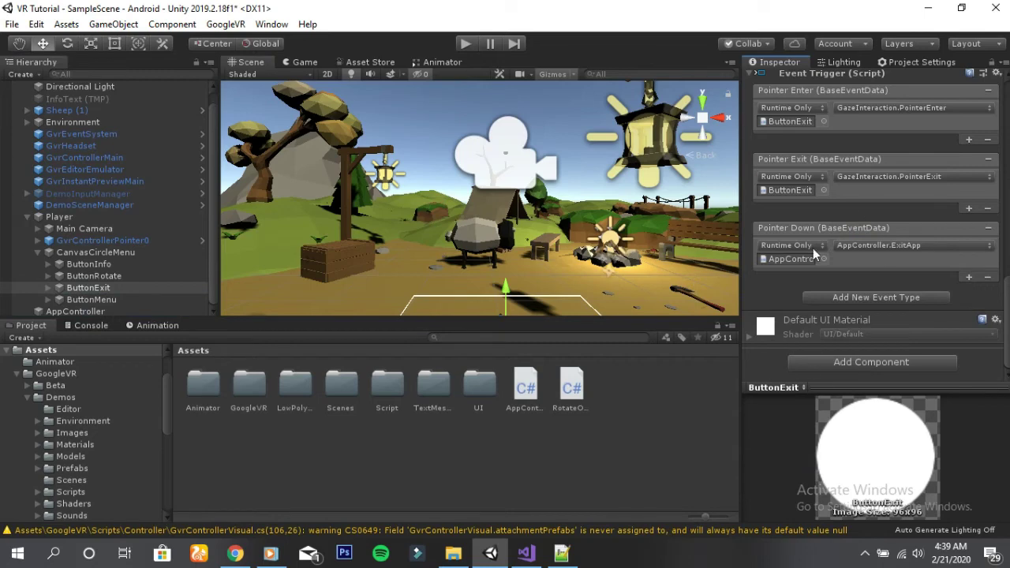
scroll(872, 272, up, 10)
scroll(884, 275, down, 3)
scroll(883, 273, down, 7)
Step: Save the scene and play-test the gaze menu expanding and collapsing in Game view
click(11, 25)
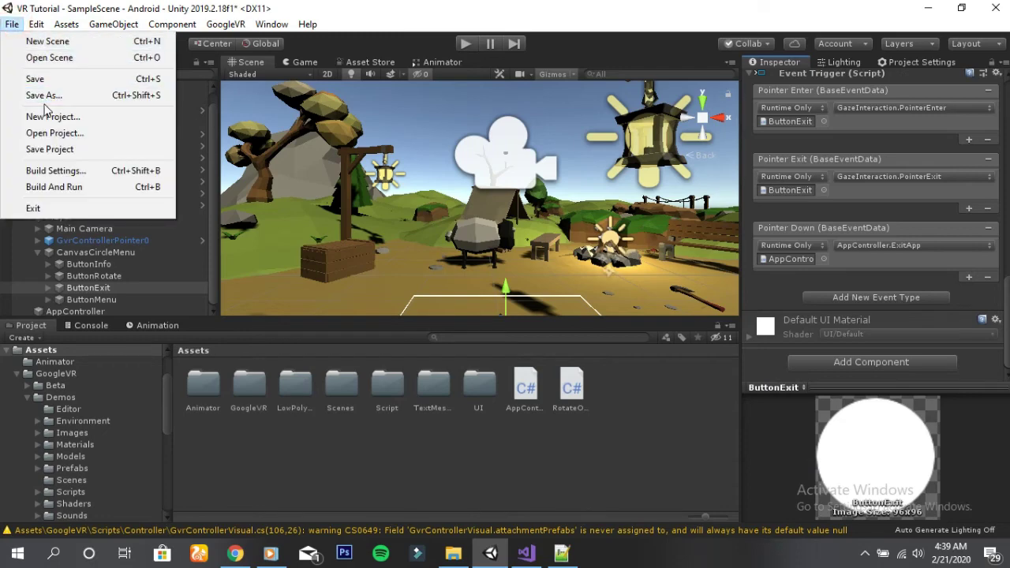
click(38, 78)
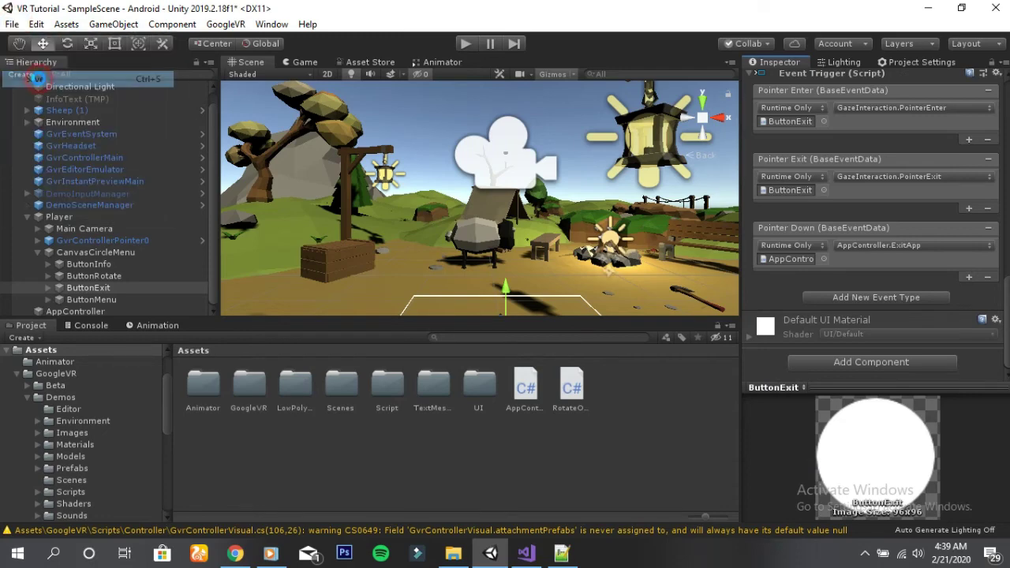
click(464, 44)
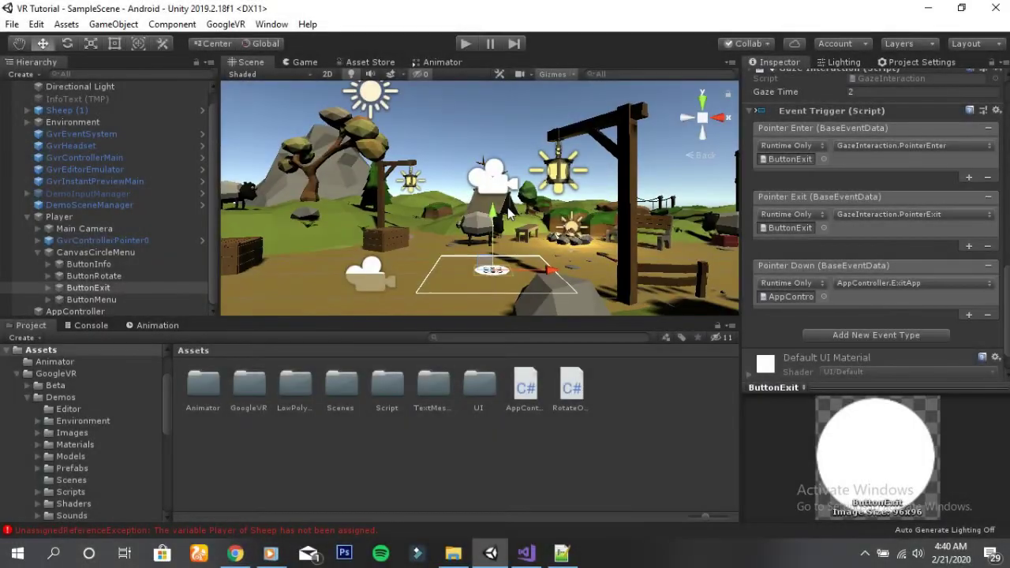
scroll(509, 211, up, 2)
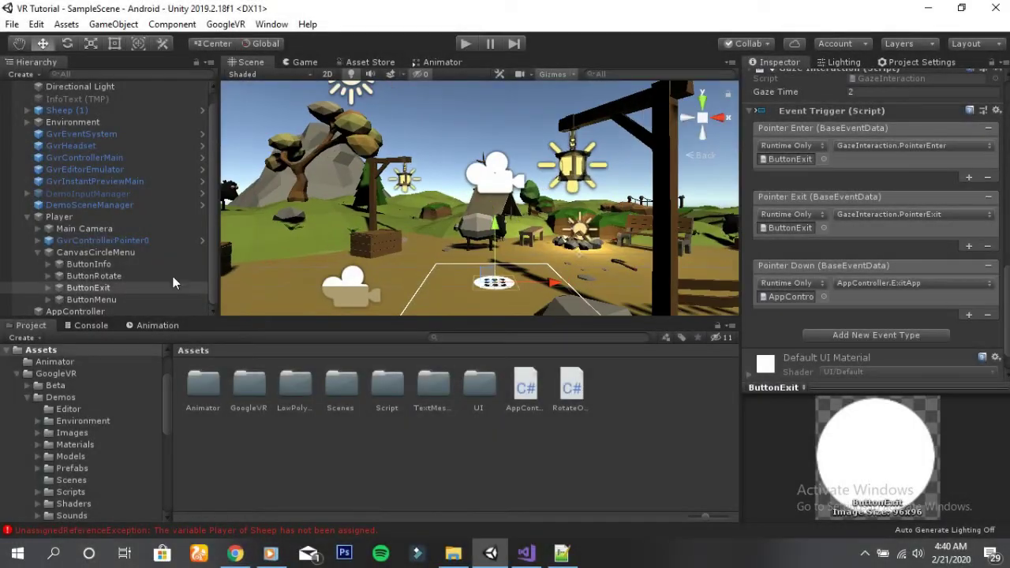
Step: Select ButtonInfo, ButtonRotate, ButtonExit and ButtonMenu together
click(50, 265)
click(85, 265)
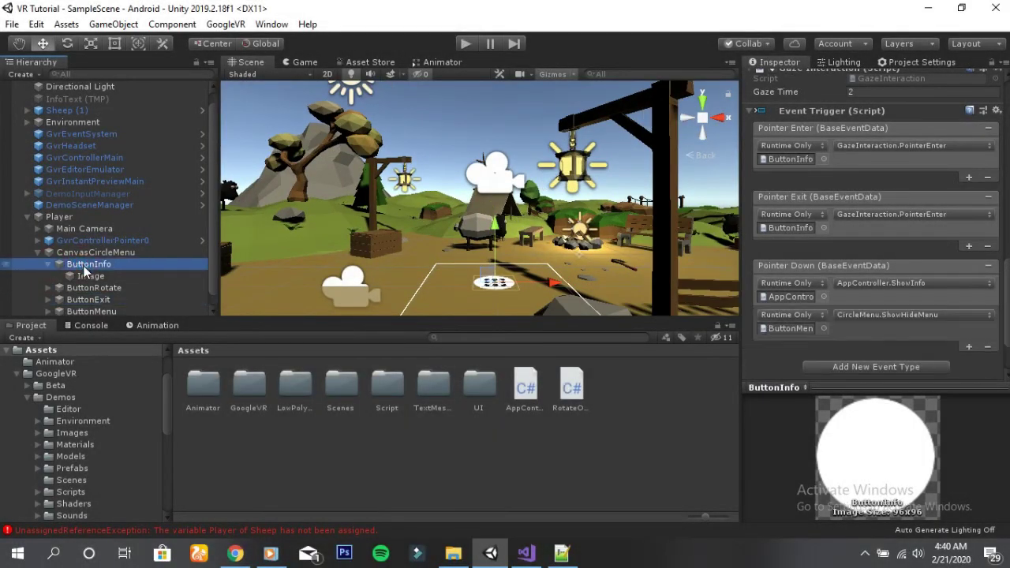
click(50, 264)
ctrl+click(75, 276)
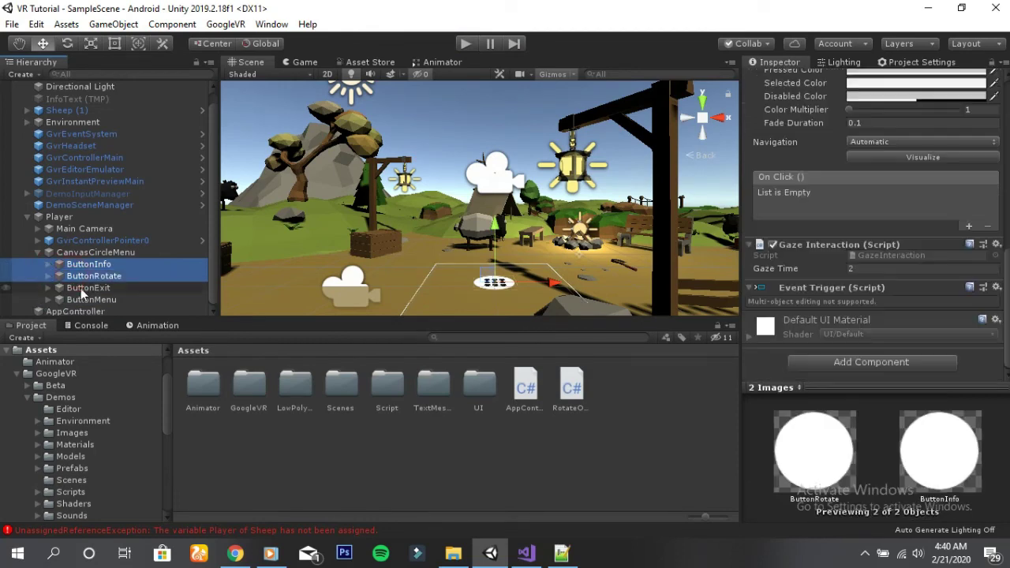
ctrl+click(80, 288)
ctrl+click(84, 300)
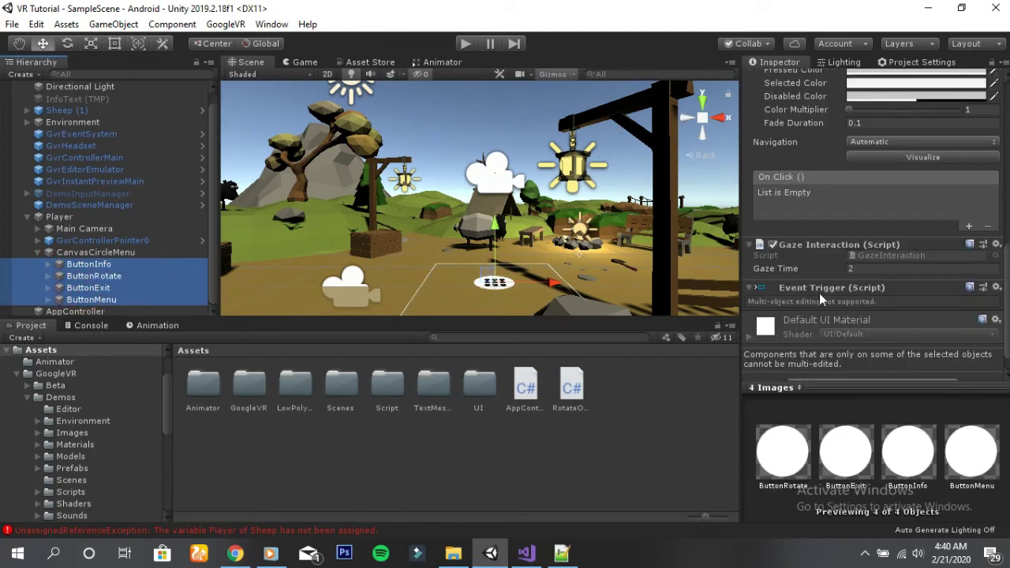
scroll(819, 293, down, 1)
scroll(829, 284, up, 3)
scroll(882, 255, up, 3)
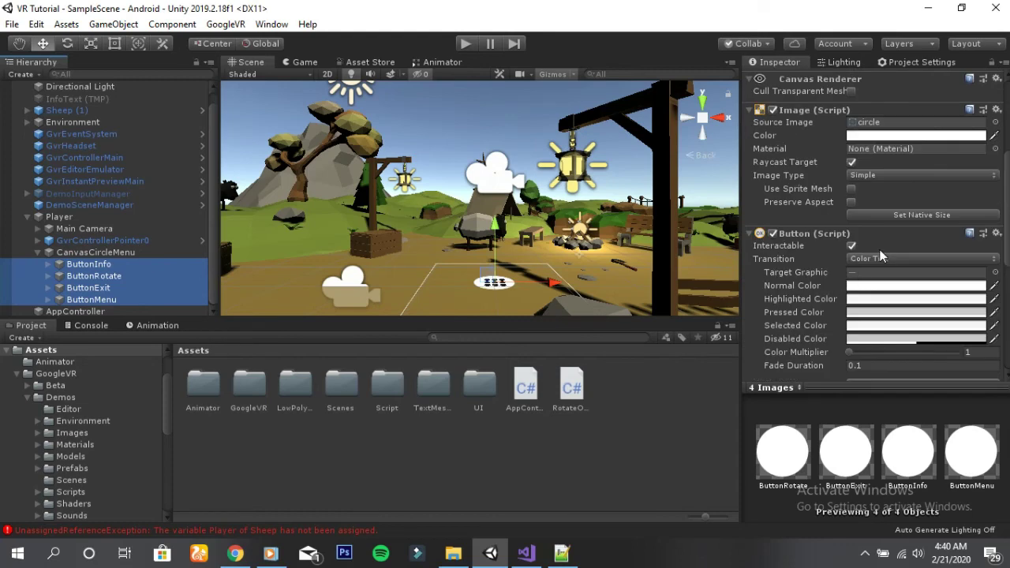
Step: Set their Pressed Color to blue 0059FF and start a test run
click(867, 314)
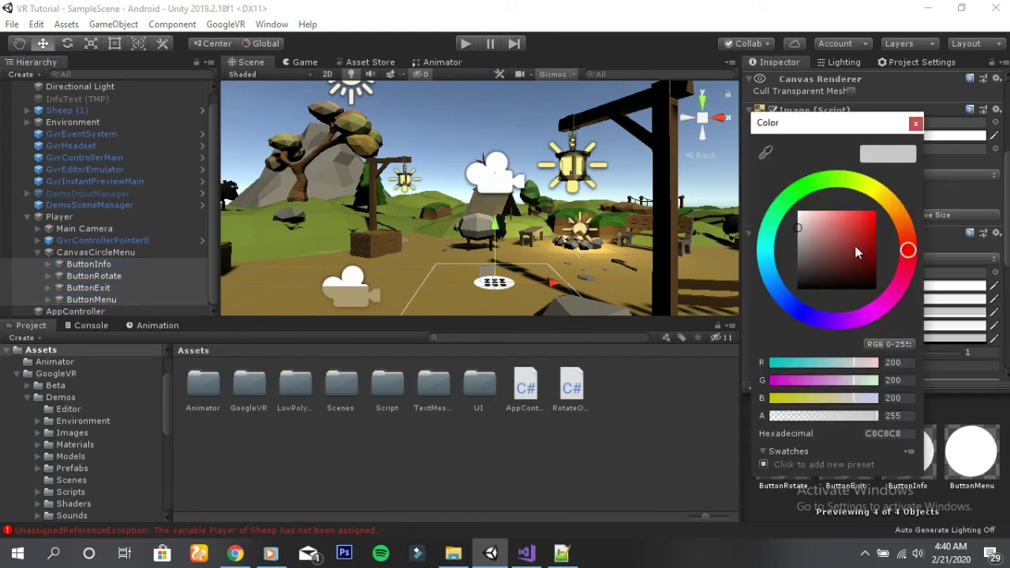
drag(857, 252, 886, 196)
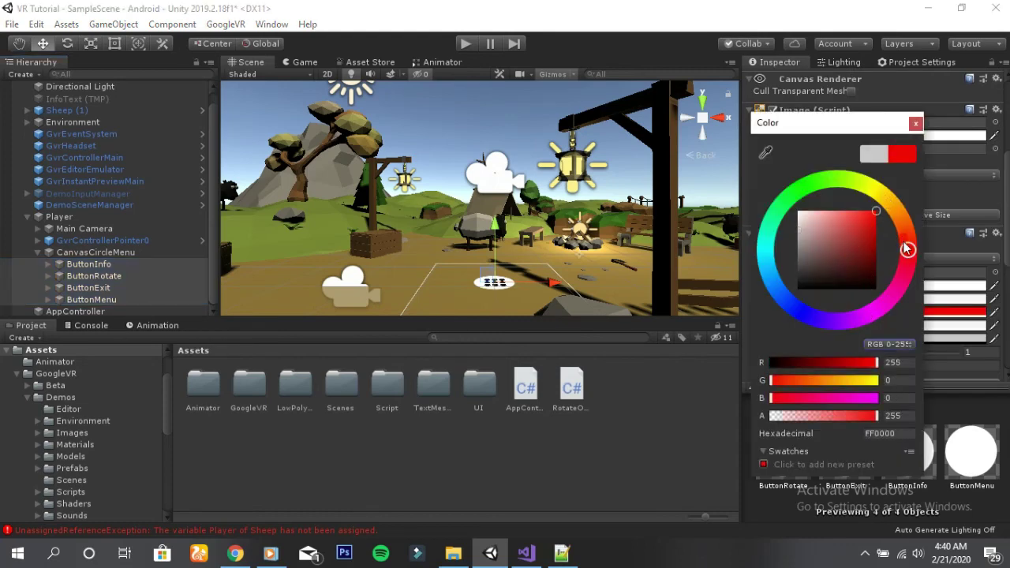
drag(907, 248, 792, 289)
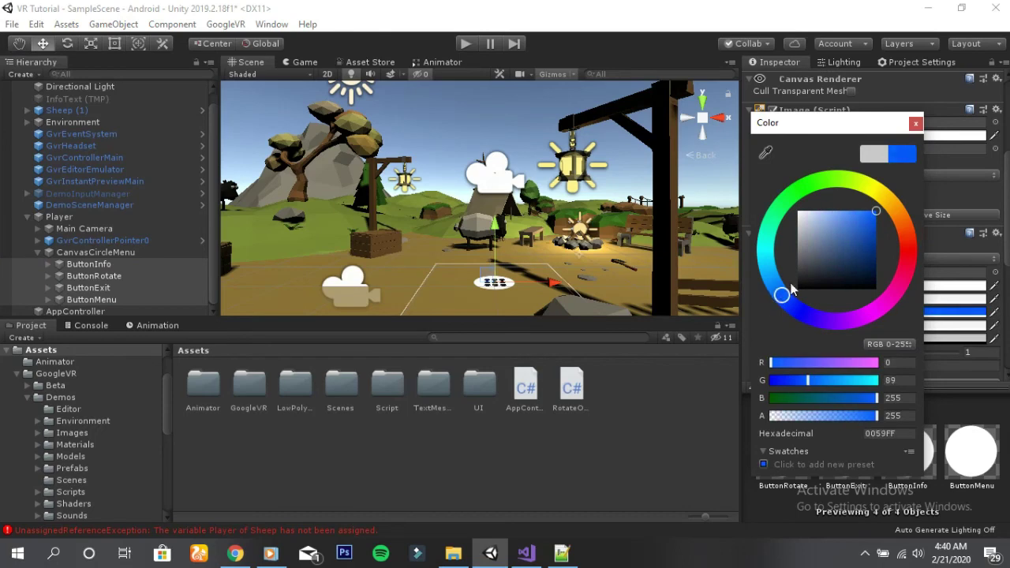
click(916, 125)
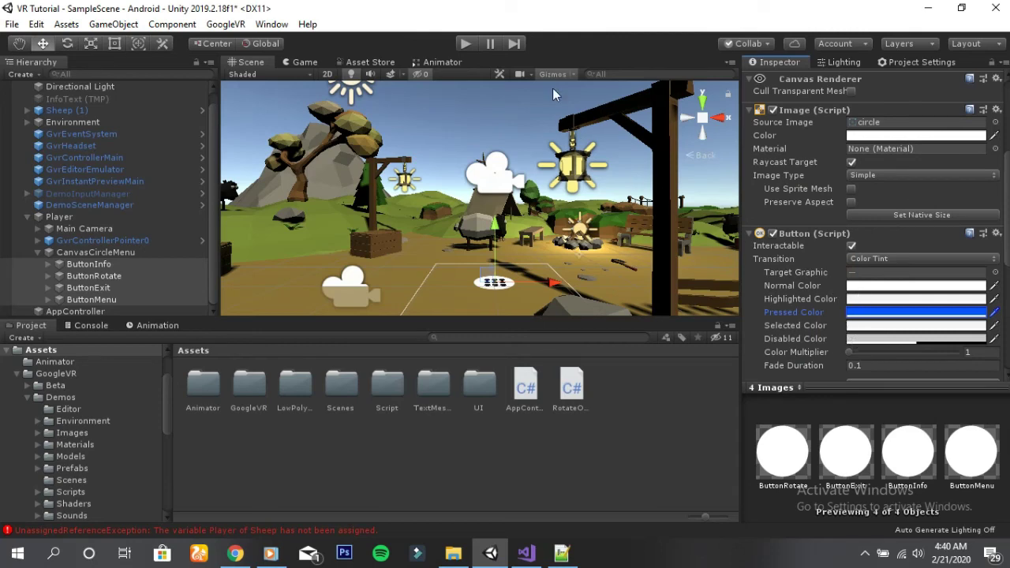
click(472, 45)
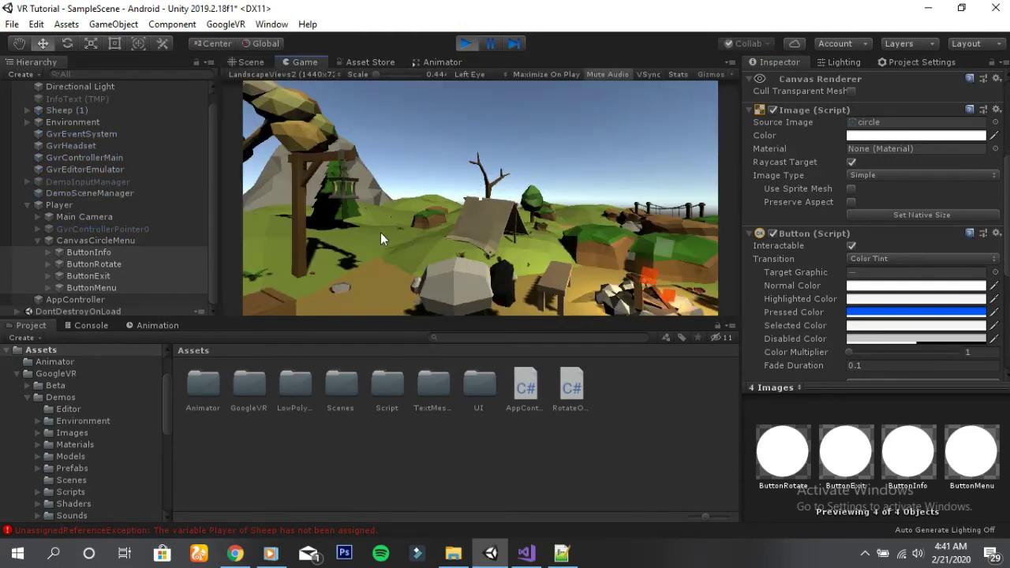
Step: Look around with Alt, open the circle menu, press the 360 rotate option, close it, and stop playing
key(alt)
mouse_move(480, 198)
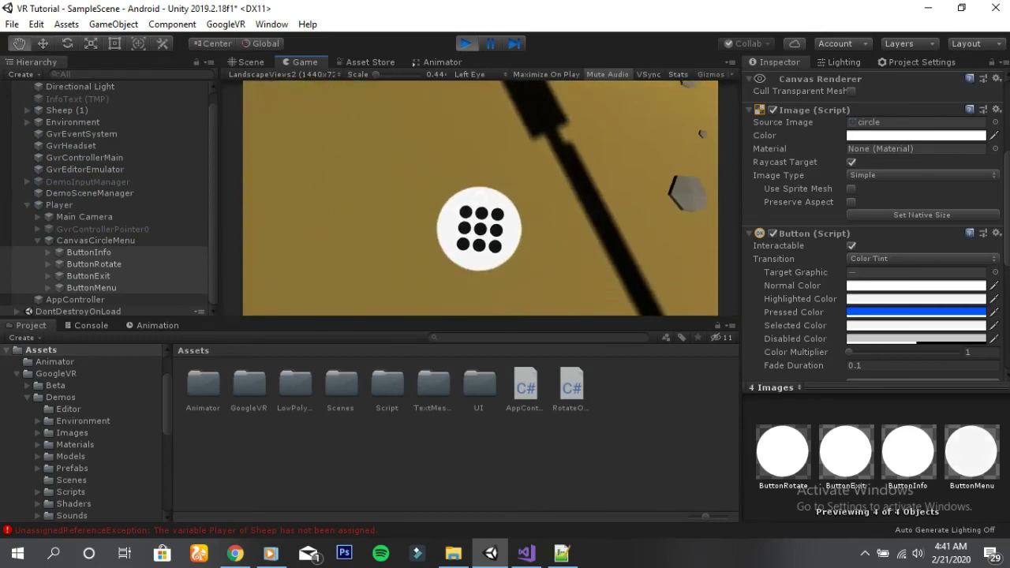
click(480, 198)
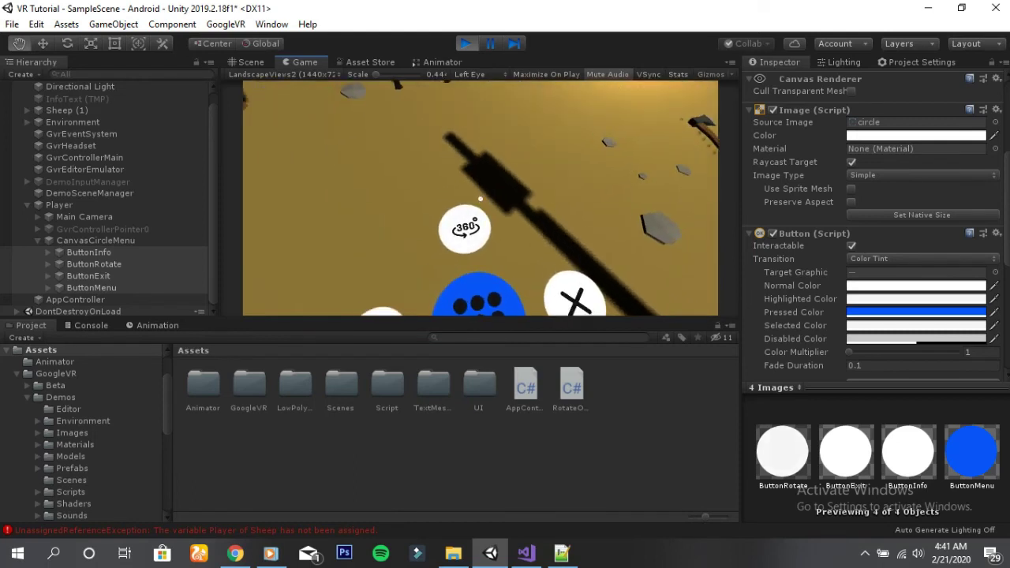
click(480, 199)
click(480, 198)
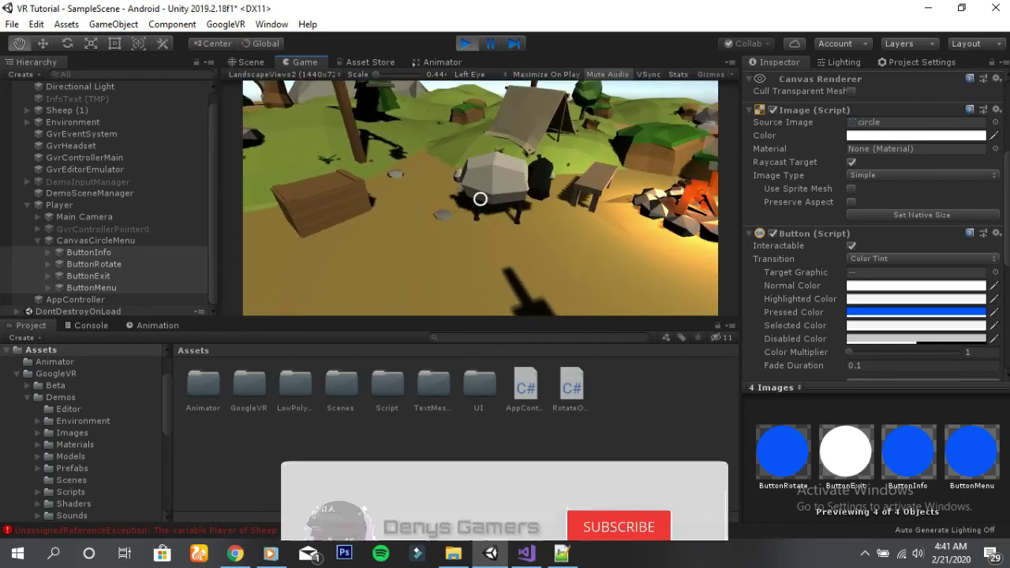
click(463, 45)
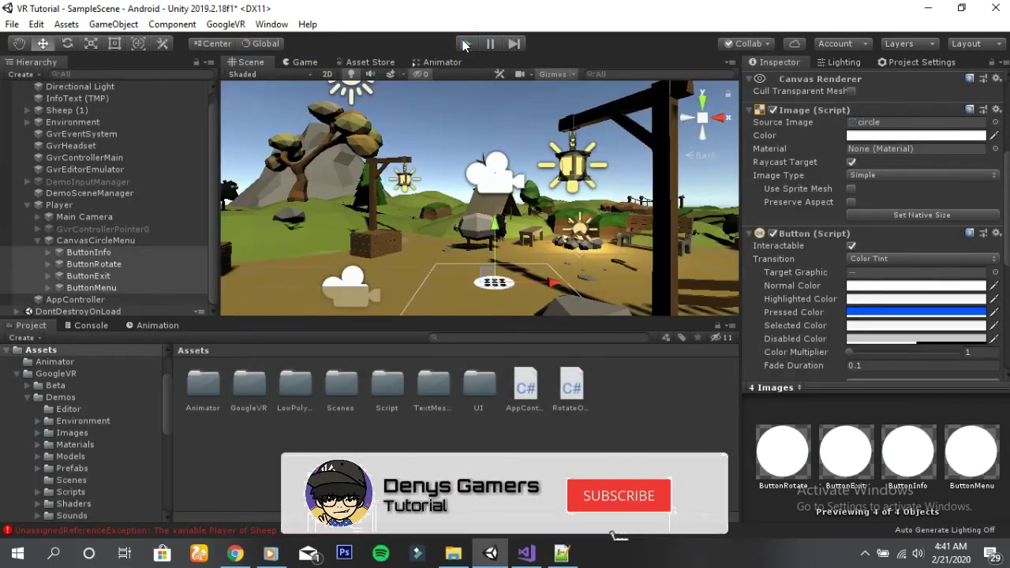
Step: Select Sheep (1) and remove its Gaze Interaction component
scroll(465, 183, up, 2)
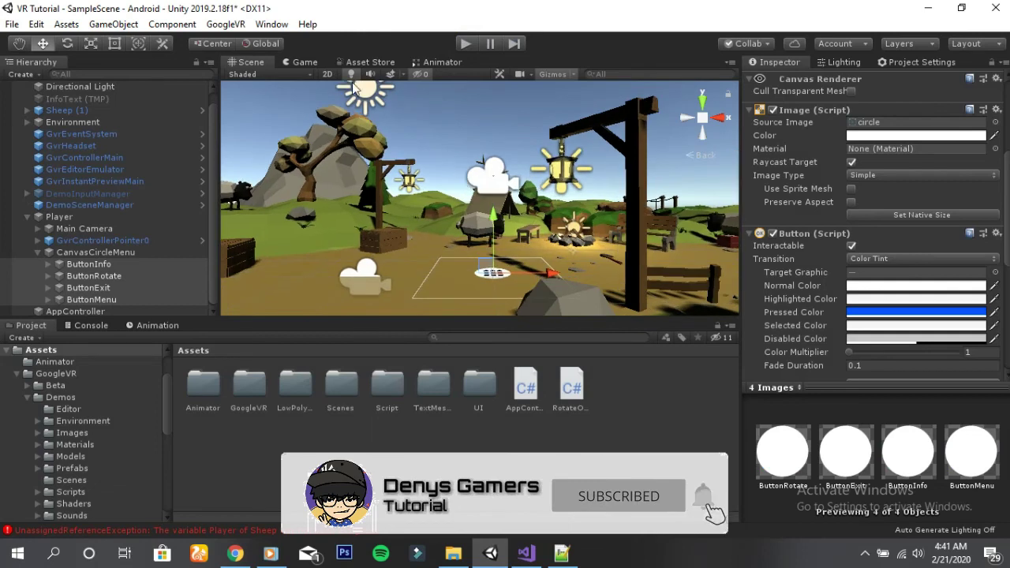
click(12, 24)
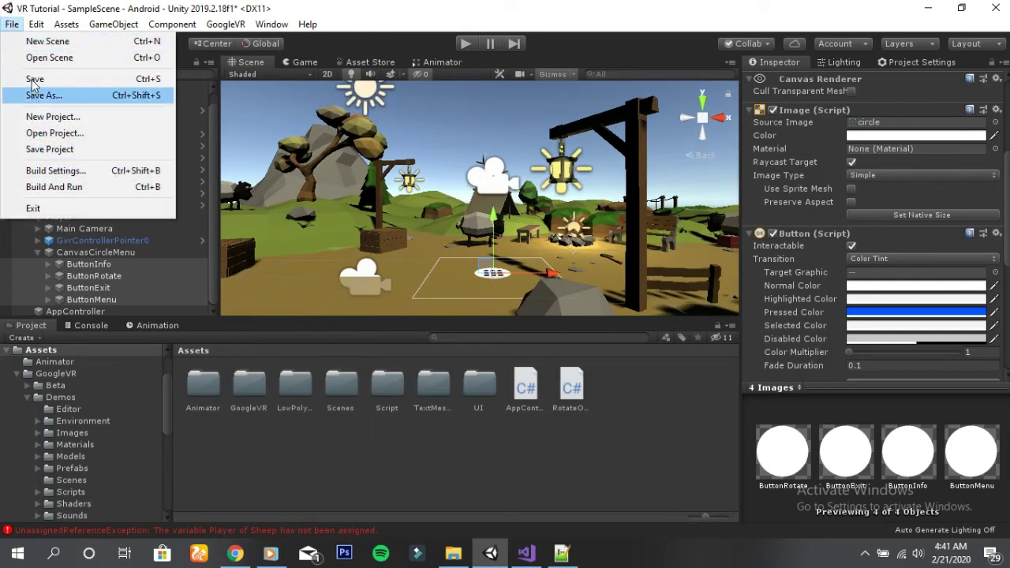
click(30, 74)
click(61, 110)
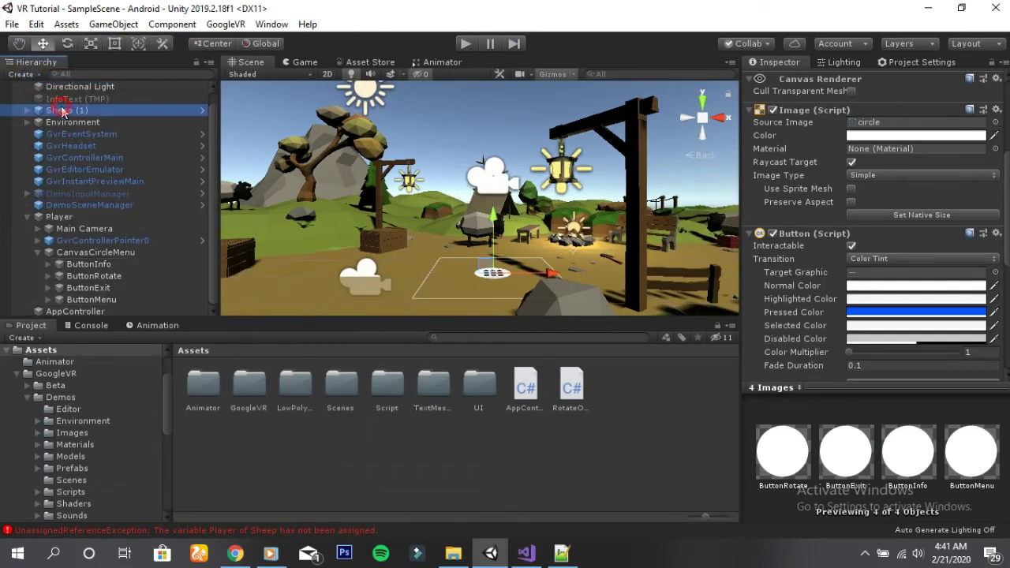
scroll(920, 284, down, 2)
scroll(923, 280, down, 5)
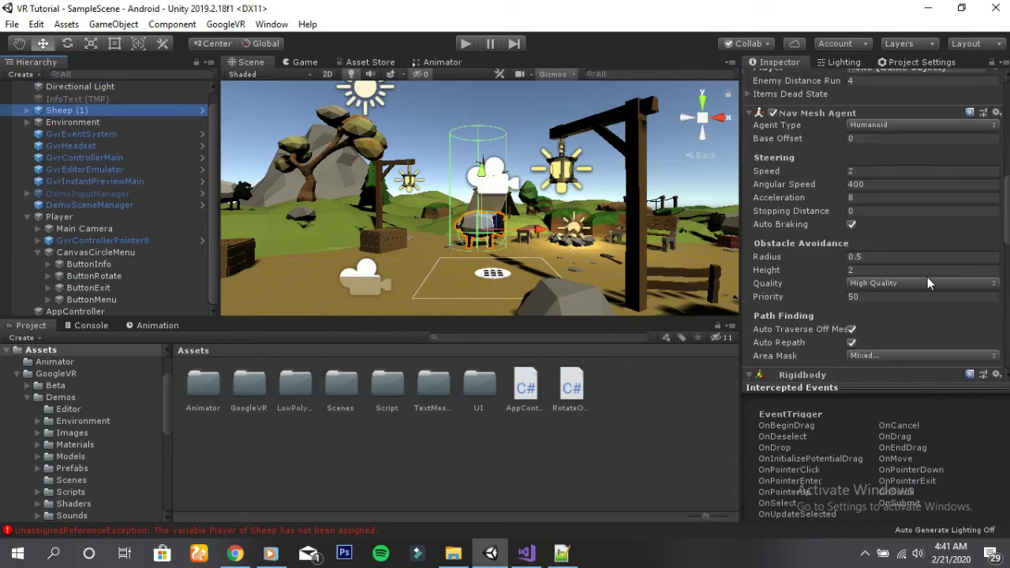
scroll(930, 260, up, 5)
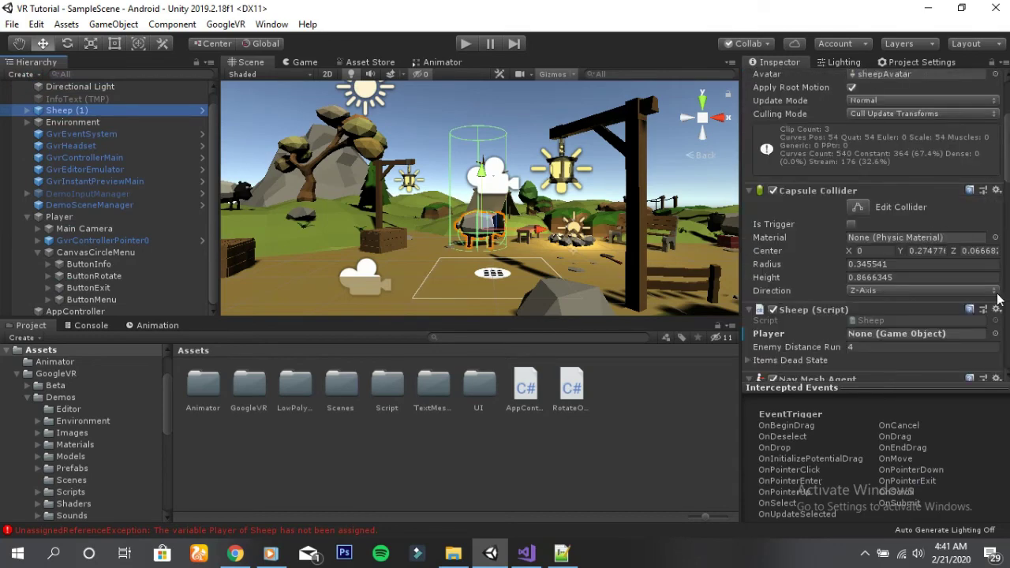
scroll(999, 299, down, 3)
scroll(996, 236, down, 3)
scroll(950, 254, down, 8)
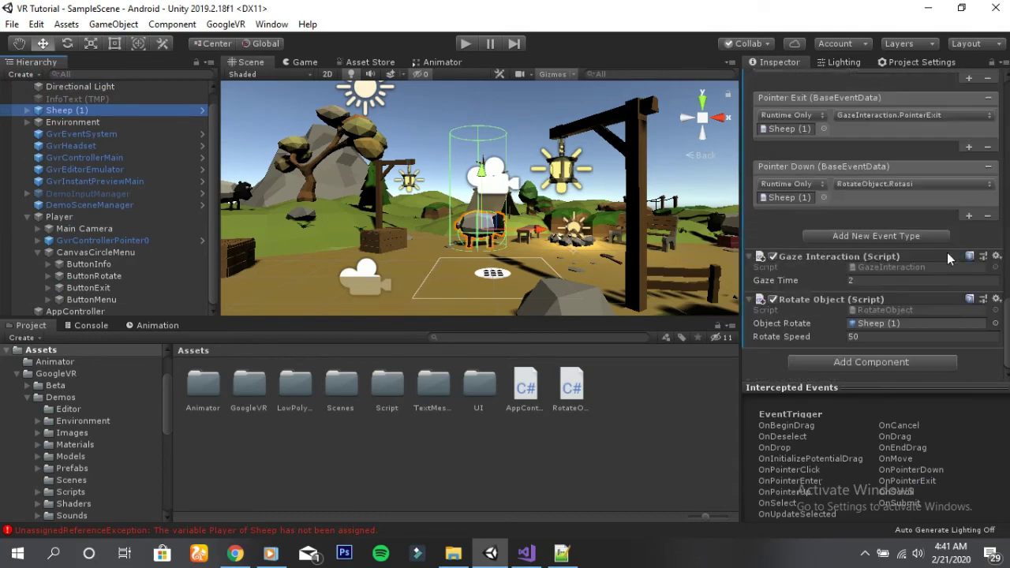
click(998, 259)
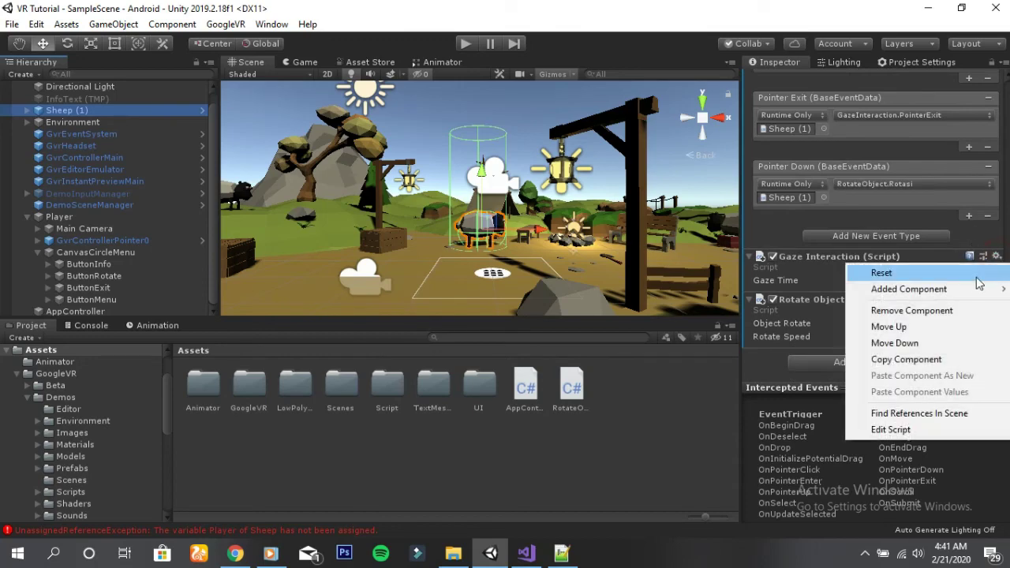
click(969, 307)
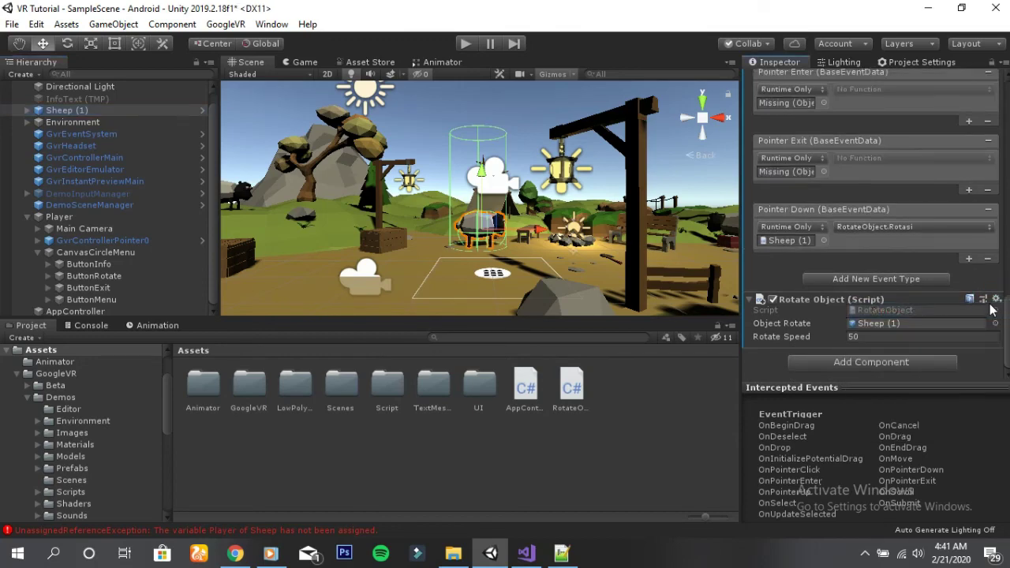
Step: Remove the Event Trigger component from Sheep (1), keeping Rotate Object
click(996, 300)
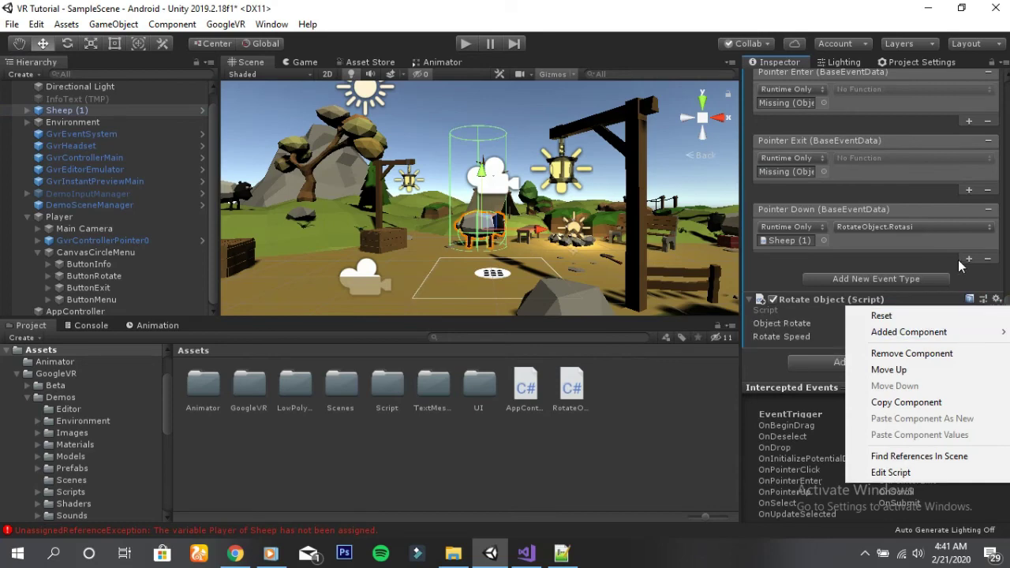
key(Escape)
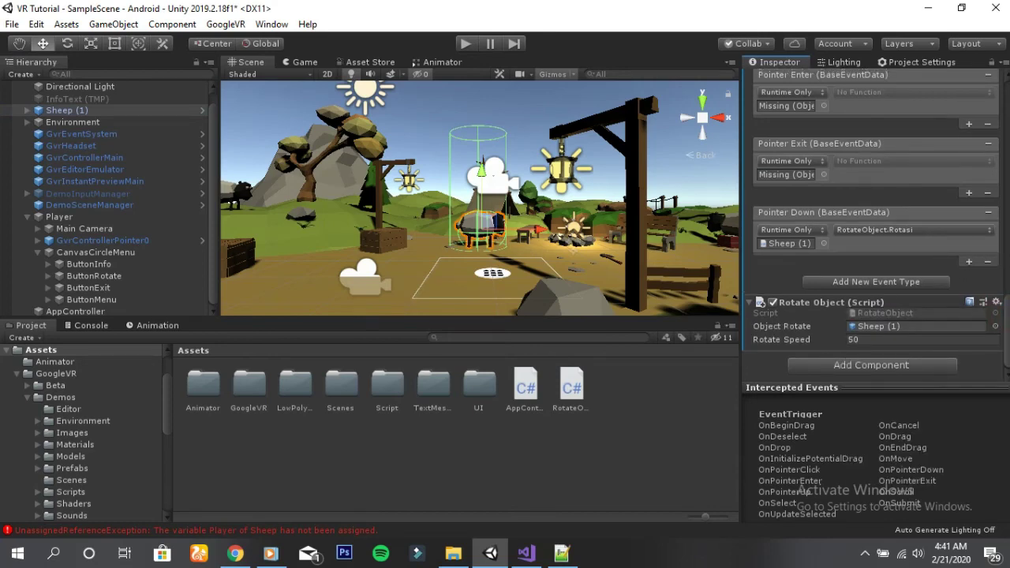
scroll(973, 184, up, 3)
scroll(973, 184, up, 1)
click(996, 157)
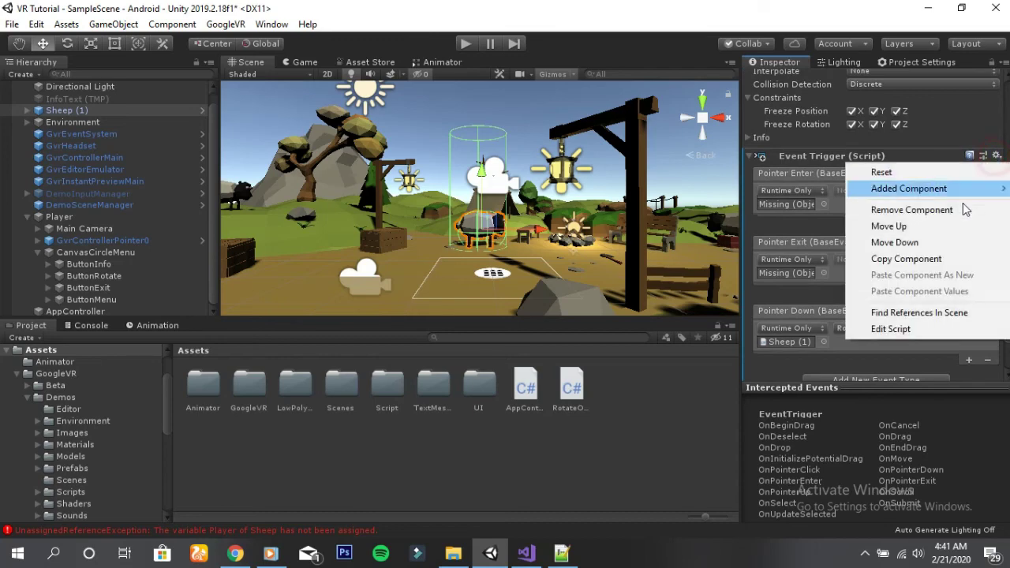
click(947, 207)
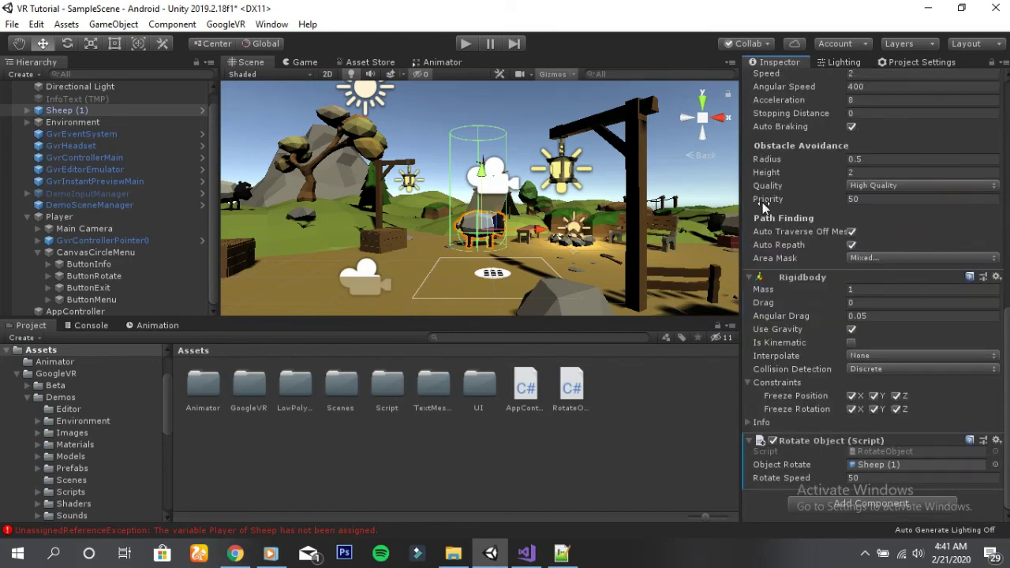
click(13, 24)
Step: Save, add Scenes/SampleScene via Add Open Scenes, and open a widened Android Player Settings panel
click(35, 79)
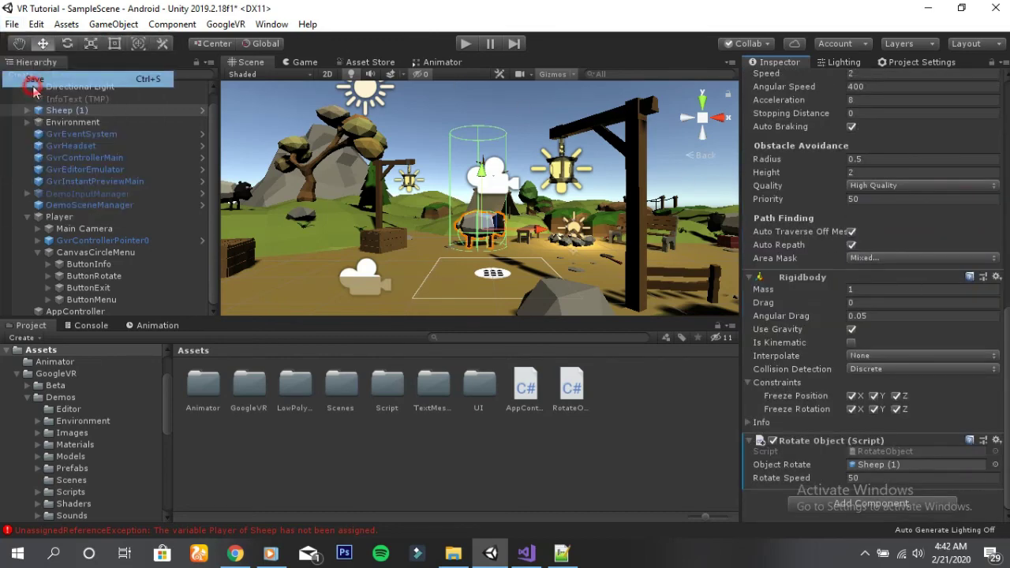
click(13, 25)
click(84, 171)
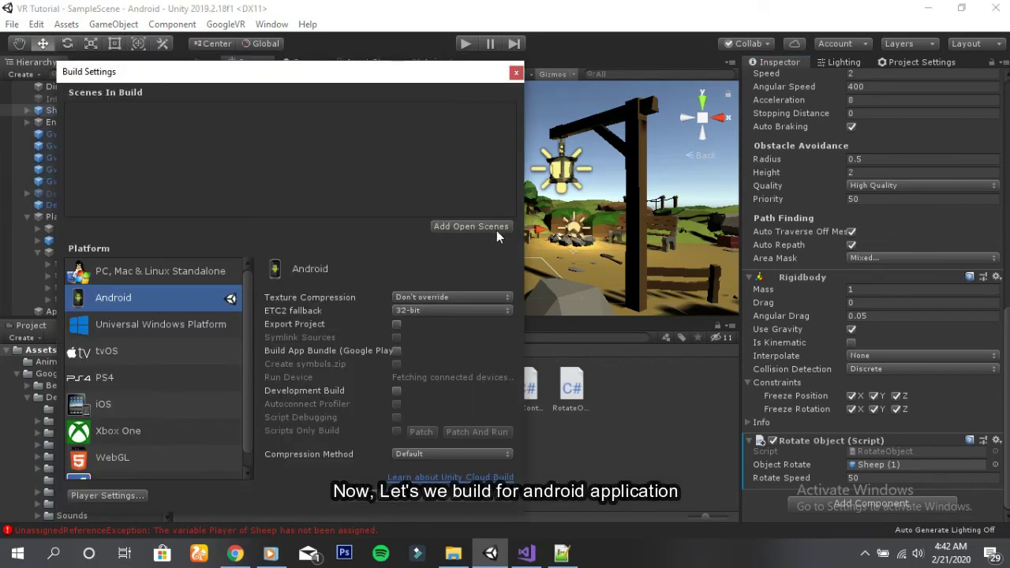
click(493, 229)
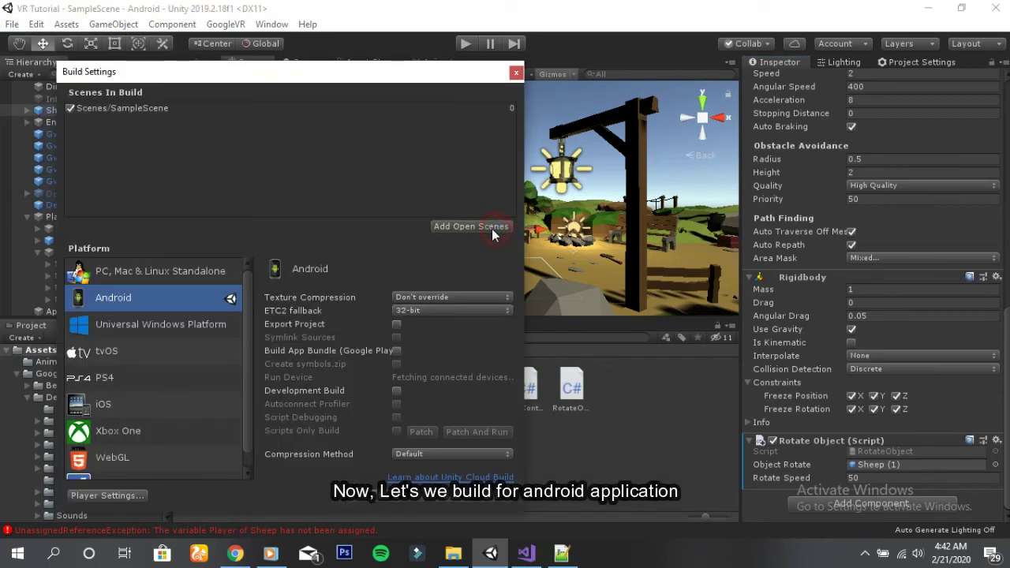
click(120, 496)
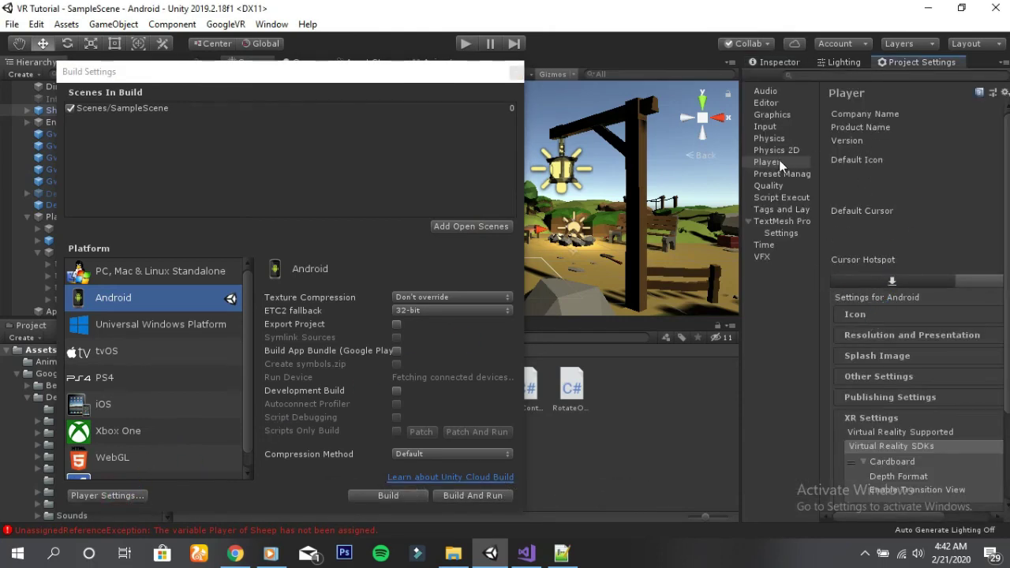
drag(744, 161, 597, 158)
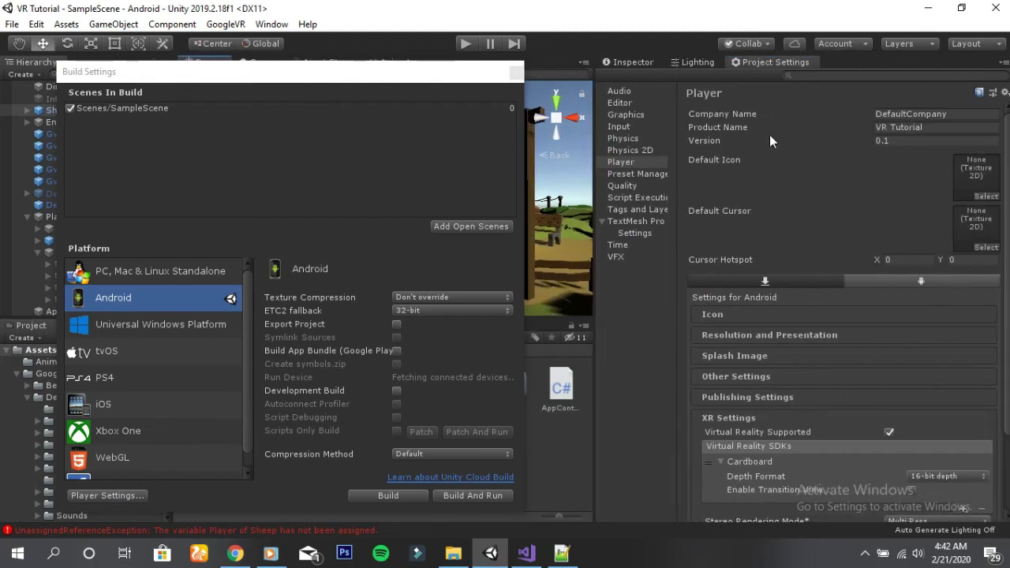
Step: Edit the Company Name, then expand Resolution and Presentation and Other Settings down to Identification
click(951, 113)
text(Denys Gamers)
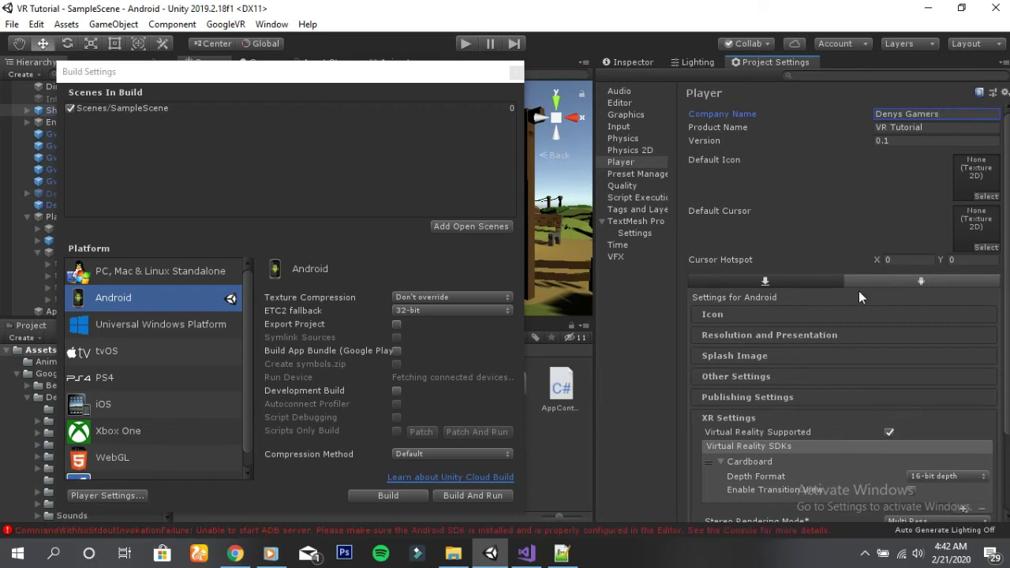
click(827, 337)
scroll(829, 335, down, 3)
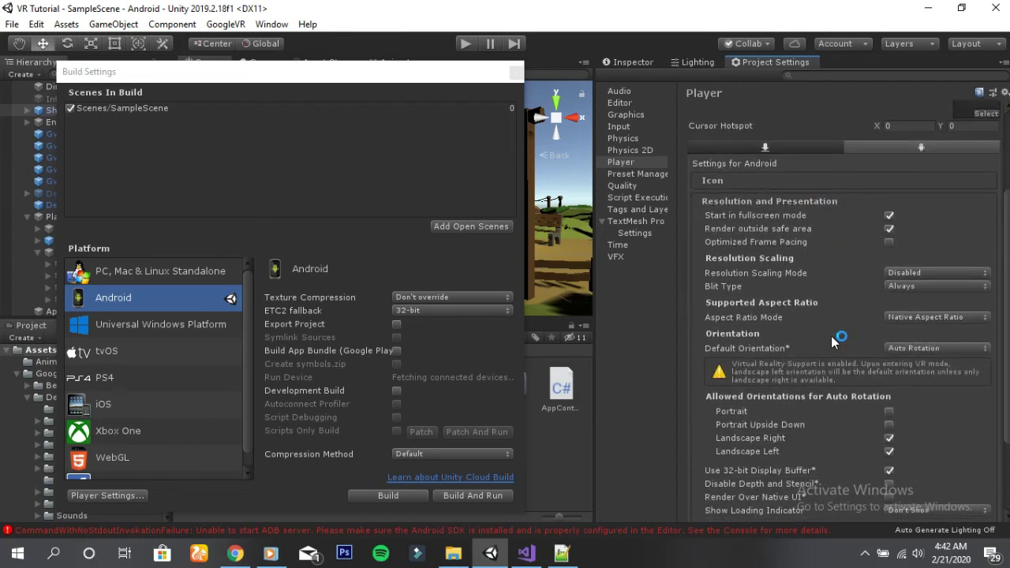
scroll(834, 333, down, 1)
scroll(834, 332, down, 1)
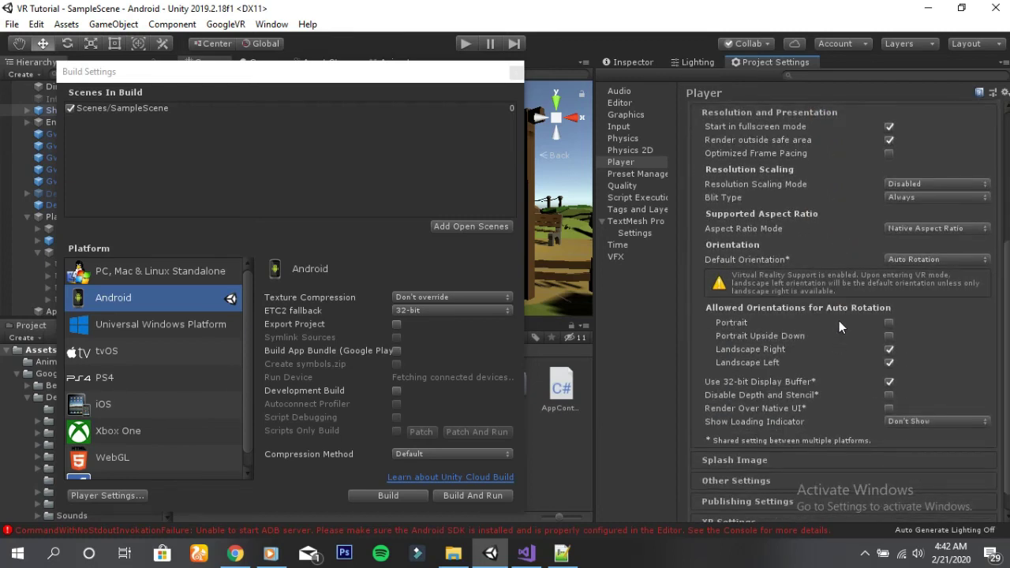
scroll(839, 321, down, 1)
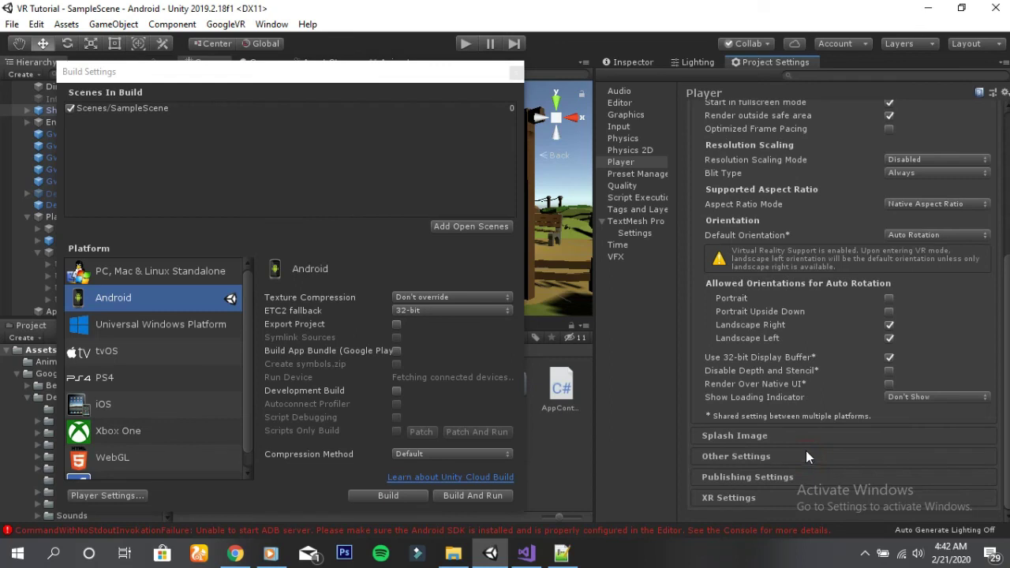
click(736, 456)
scroll(724, 375, down, 8)
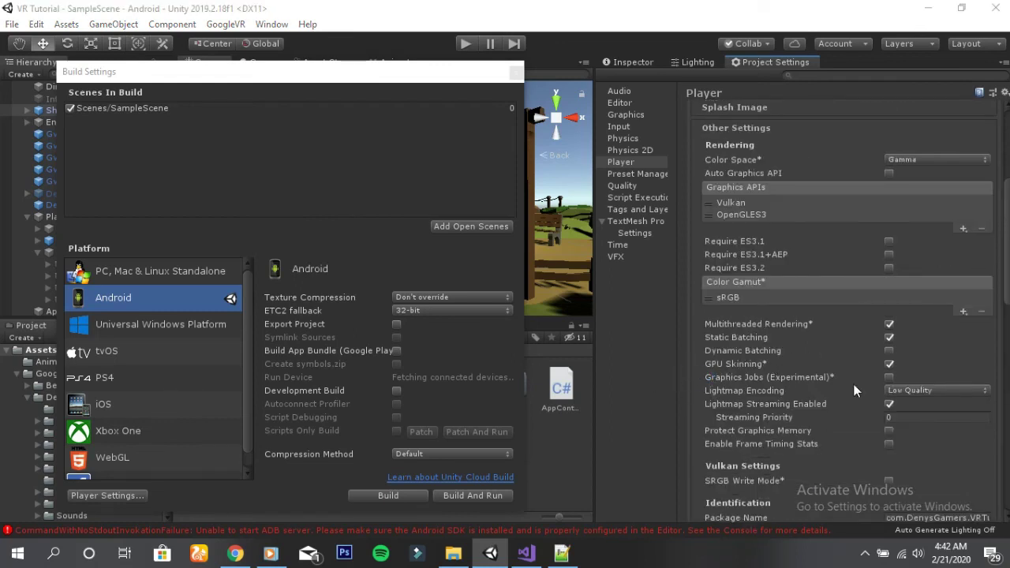
scroll(853, 385, down, 2)
scroll(853, 385, down, 3)
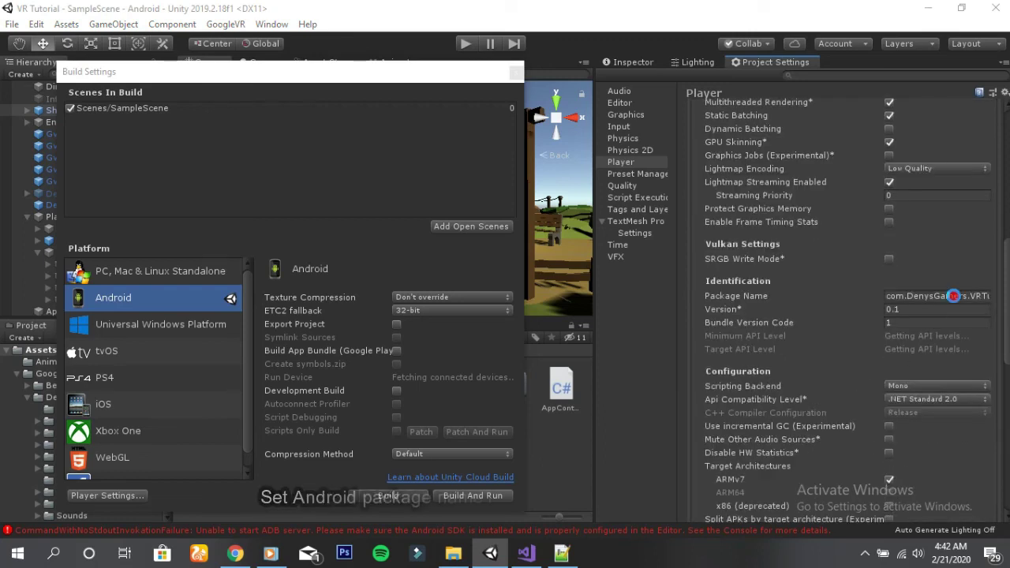
Step: Edit the package name, set Write Permission to External (SDCard) and Minimum API Level to Android 4.4 KitKat
click(955, 296)
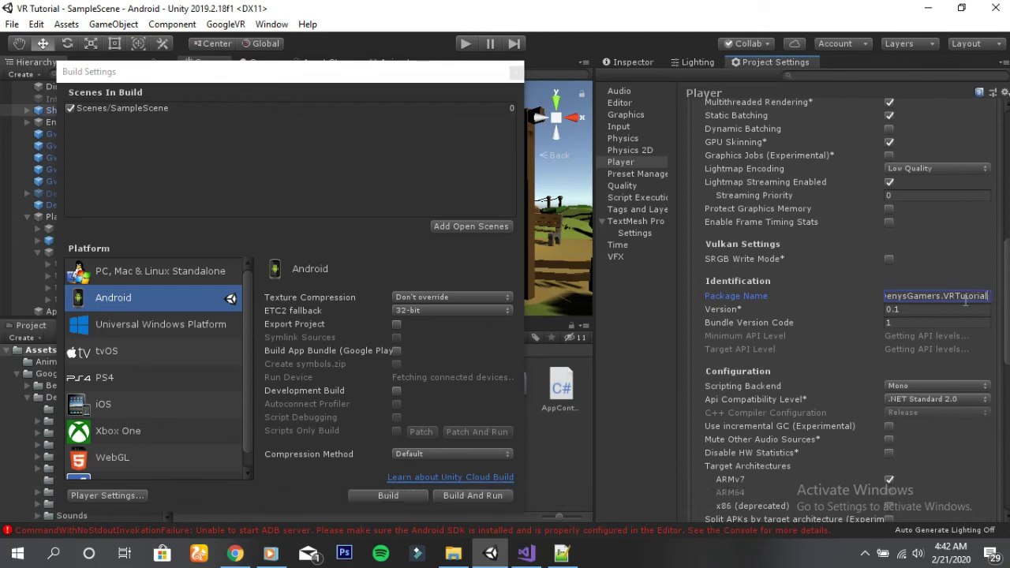
scroll(917, 399, down, 2)
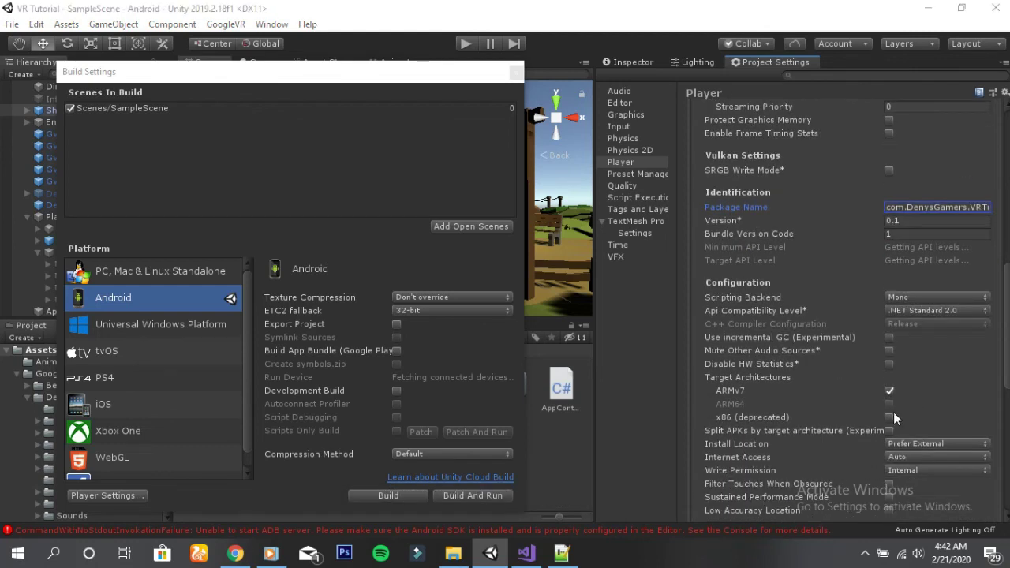
scroll(876, 415, down, 1)
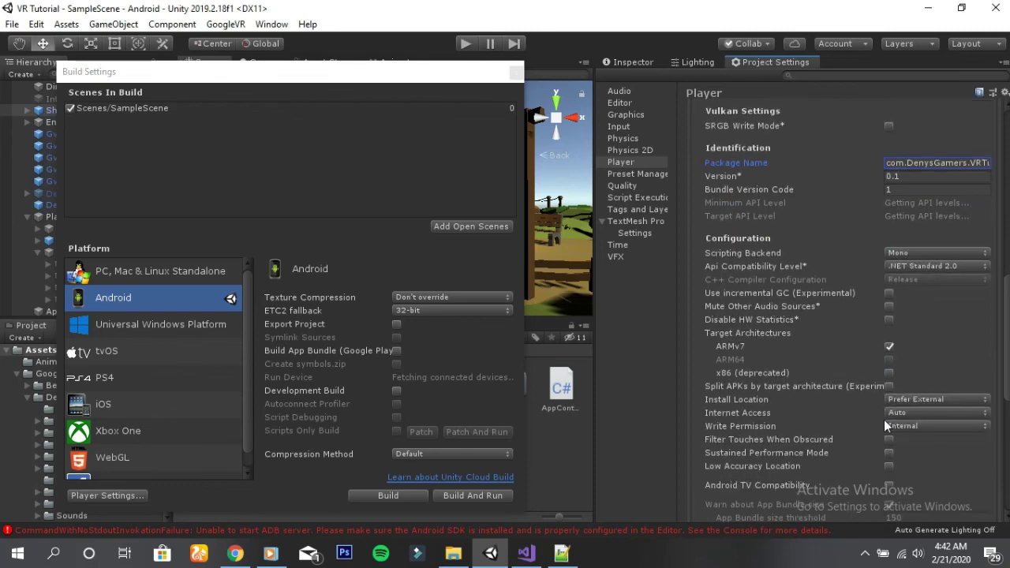
click(906, 428)
click(916, 457)
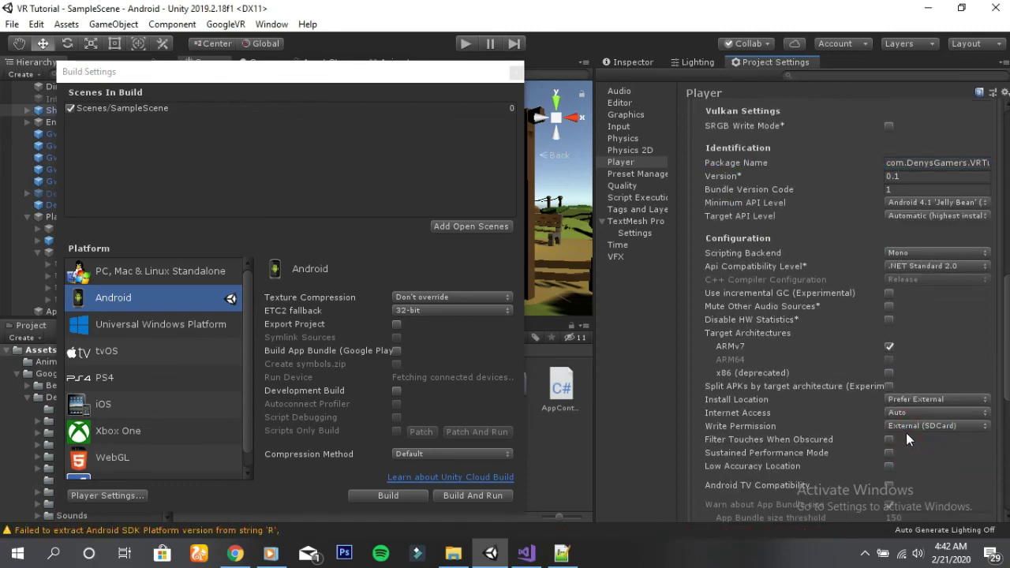
click(947, 204)
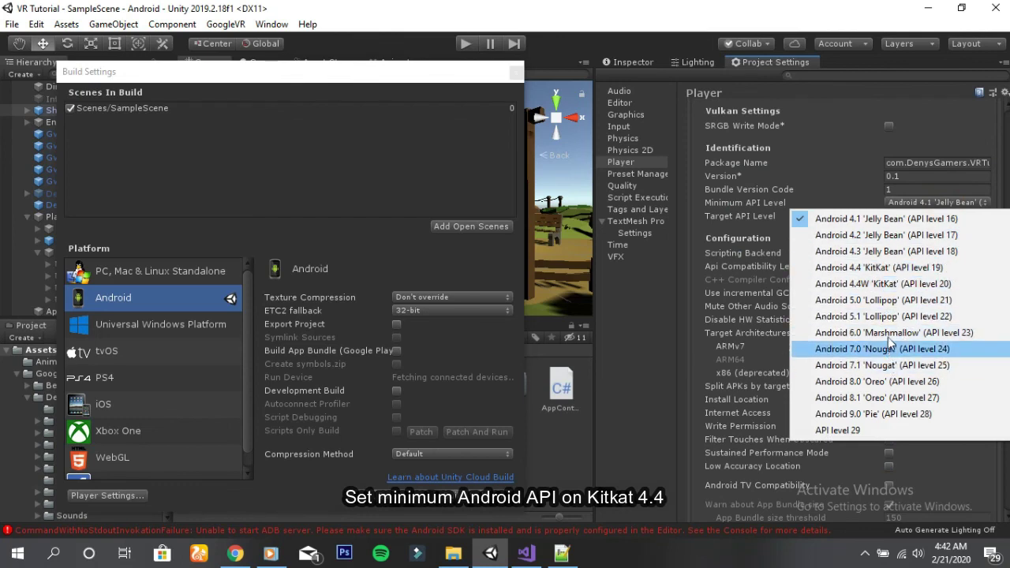
click(887, 269)
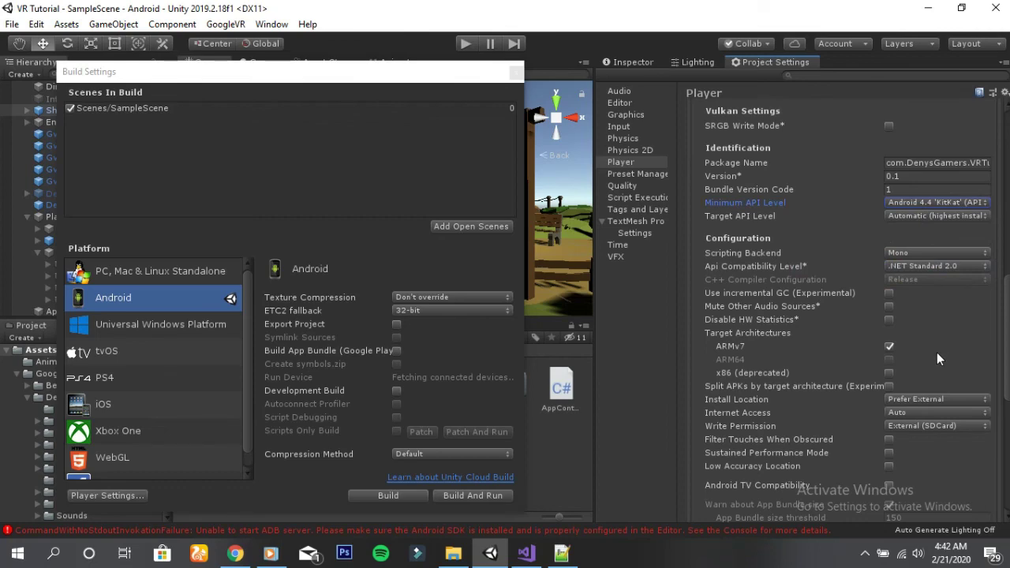
Step: Set Managed Stripping Level to High and return to the Build Settings window
scroll(937, 359, down, 3)
scroll(936, 364, down, 2)
scroll(936, 364, down, 3)
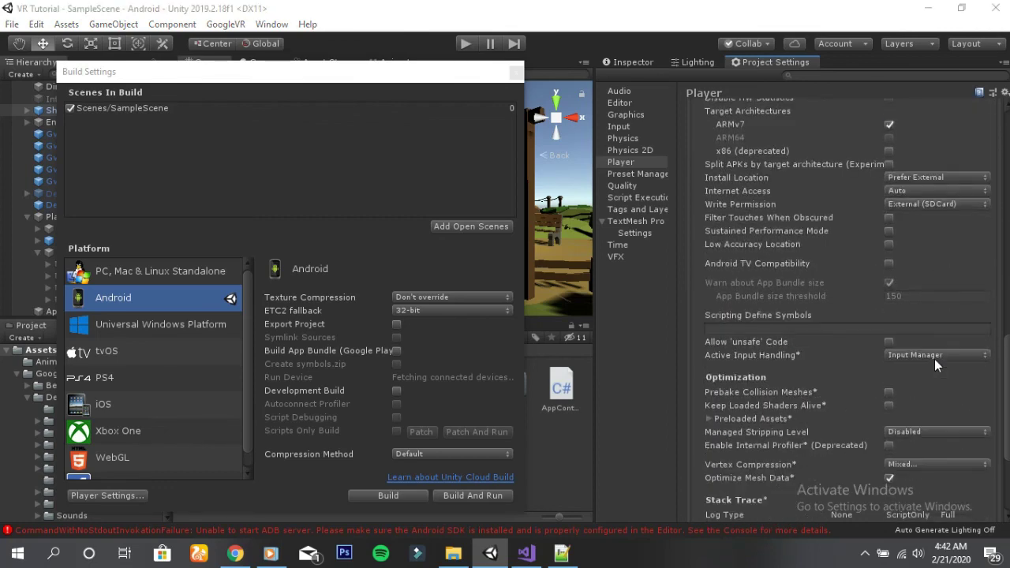
scroll(931, 371, down, 5)
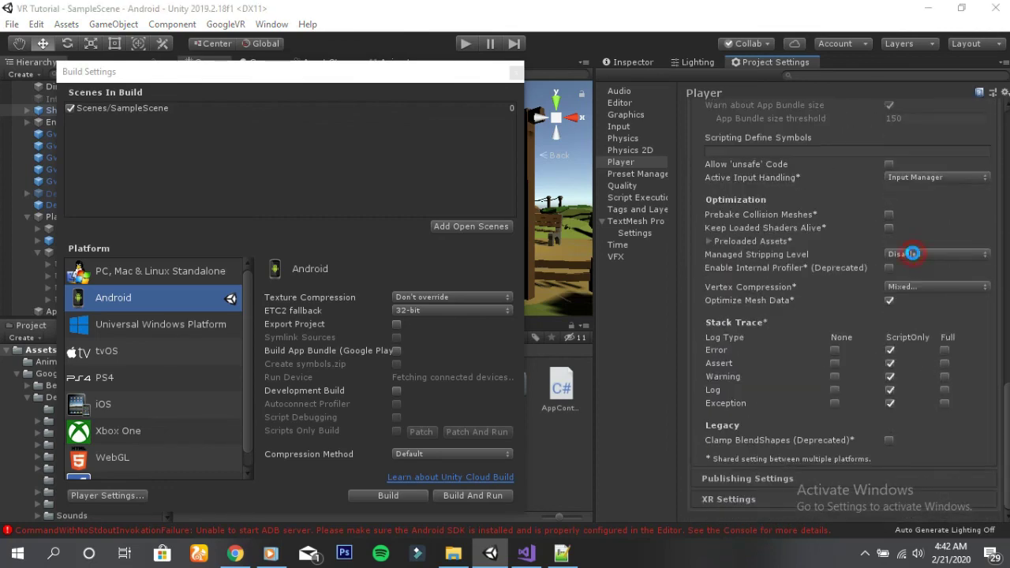
click(912, 254)
click(925, 318)
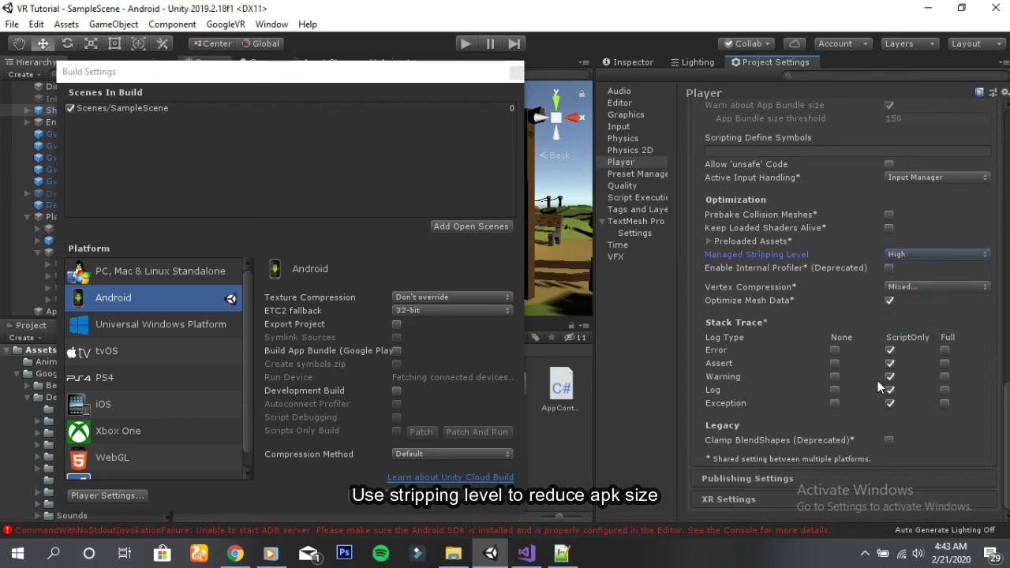
scroll(882, 386, down, 1)
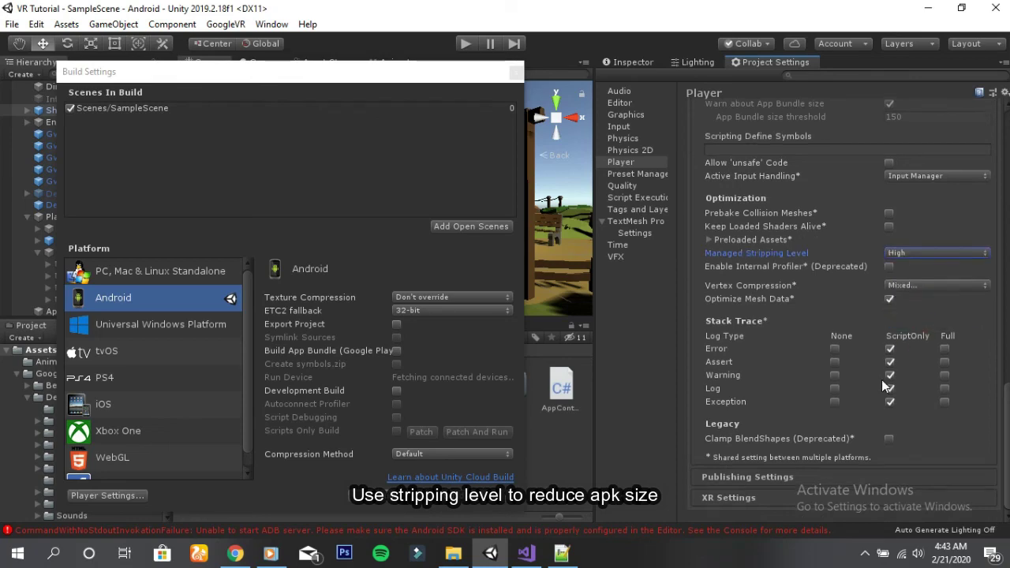
click(380, 507)
Step: Build the Android APK, saving it as 'VR CircleMenu'
click(386, 497)
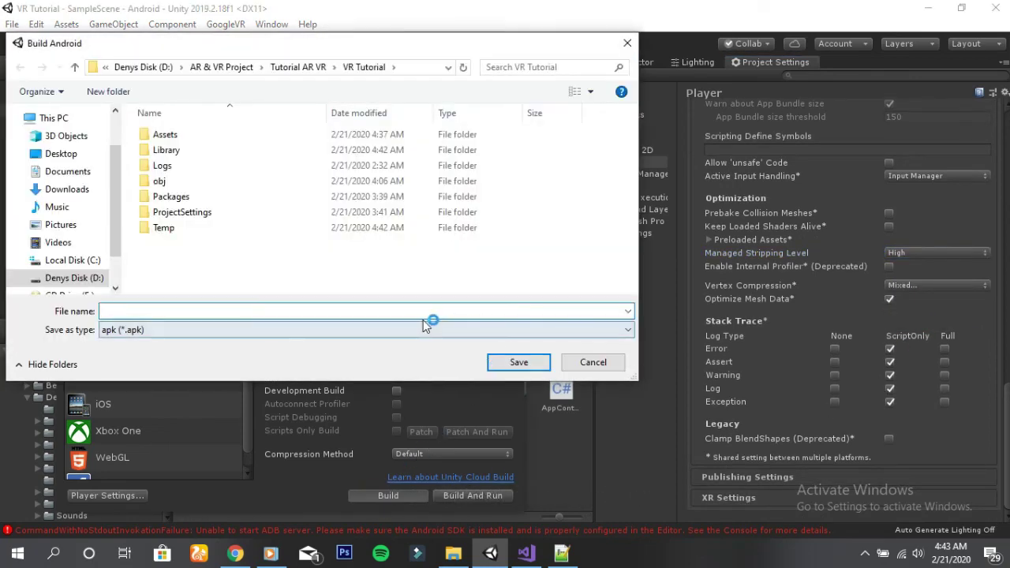
text(VR)
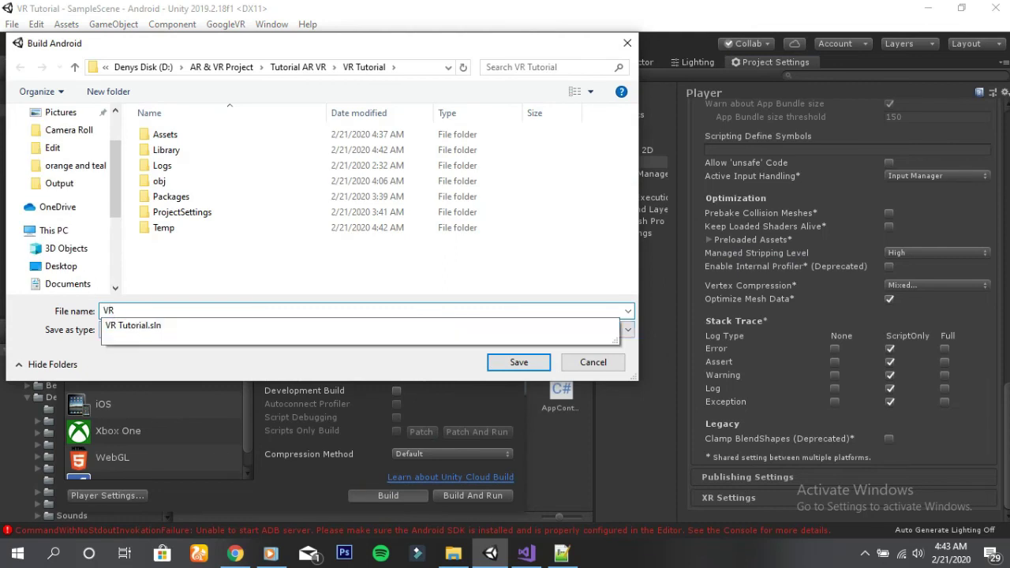
text( Cic)
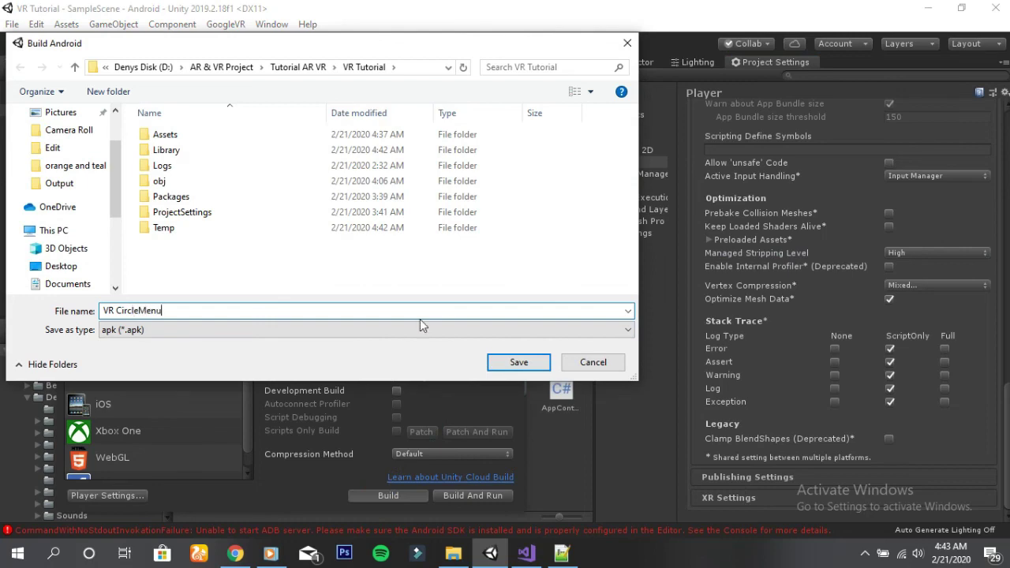
click(523, 363)
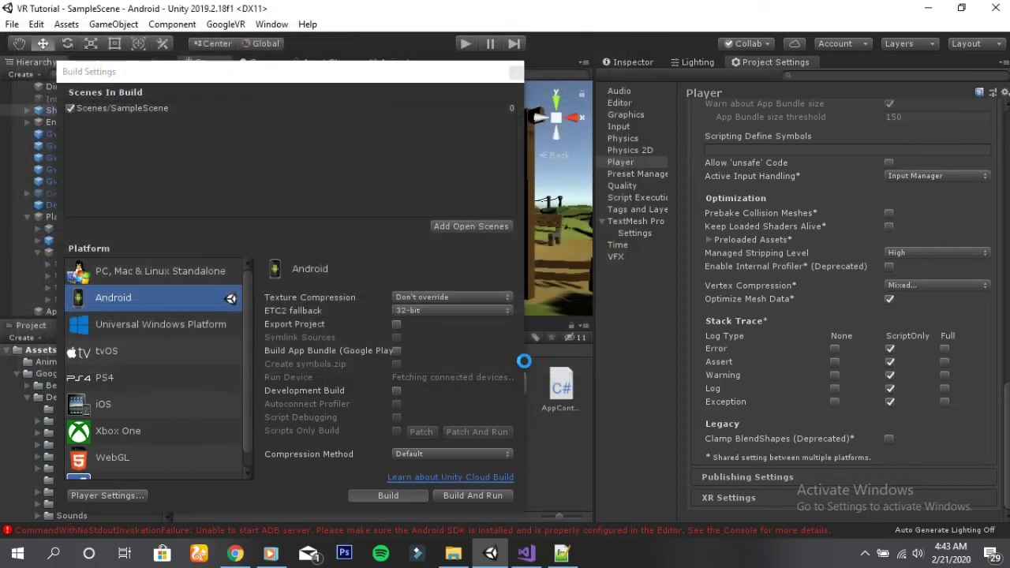